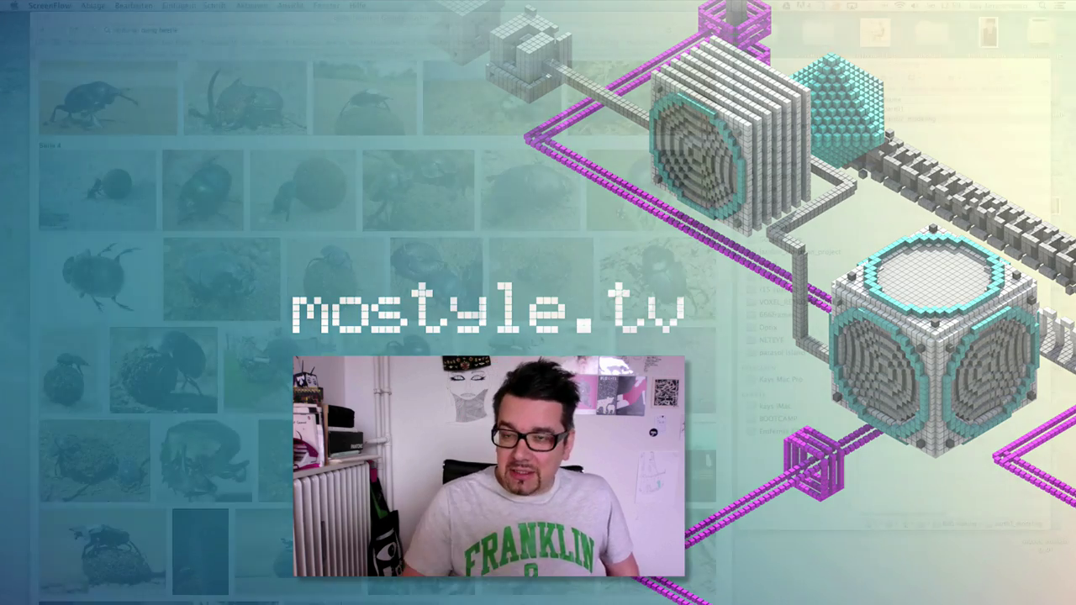
Step: Look through the dung beetle image results for modelling references, opening the part01 folder in Finder along the way
left_click(730, 191)
left_click_drag(729, 190, 728, 69)
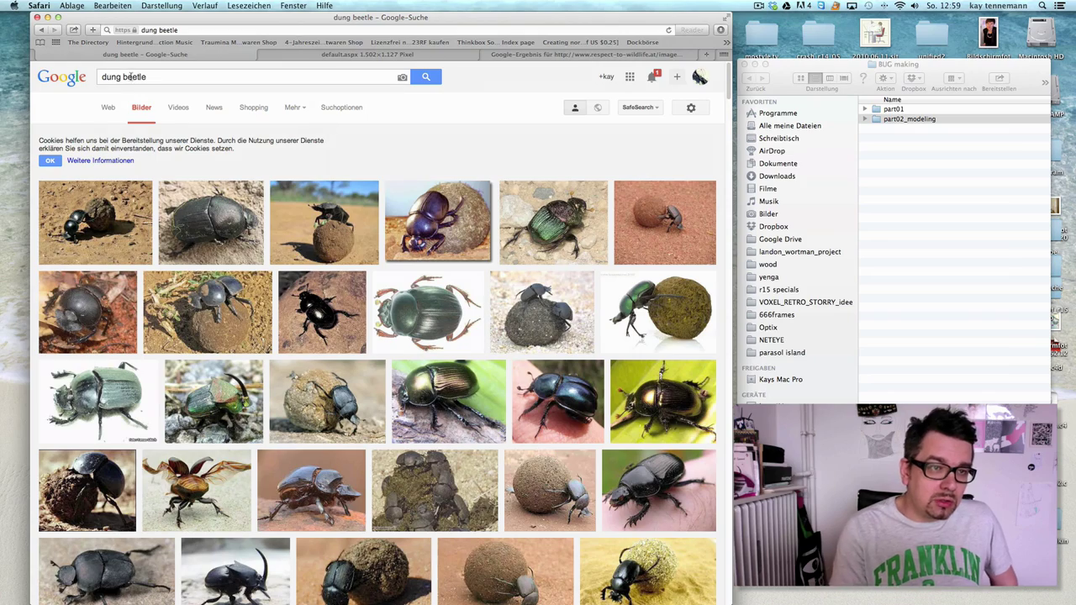
left_click_drag(728, 86, 708, 365)
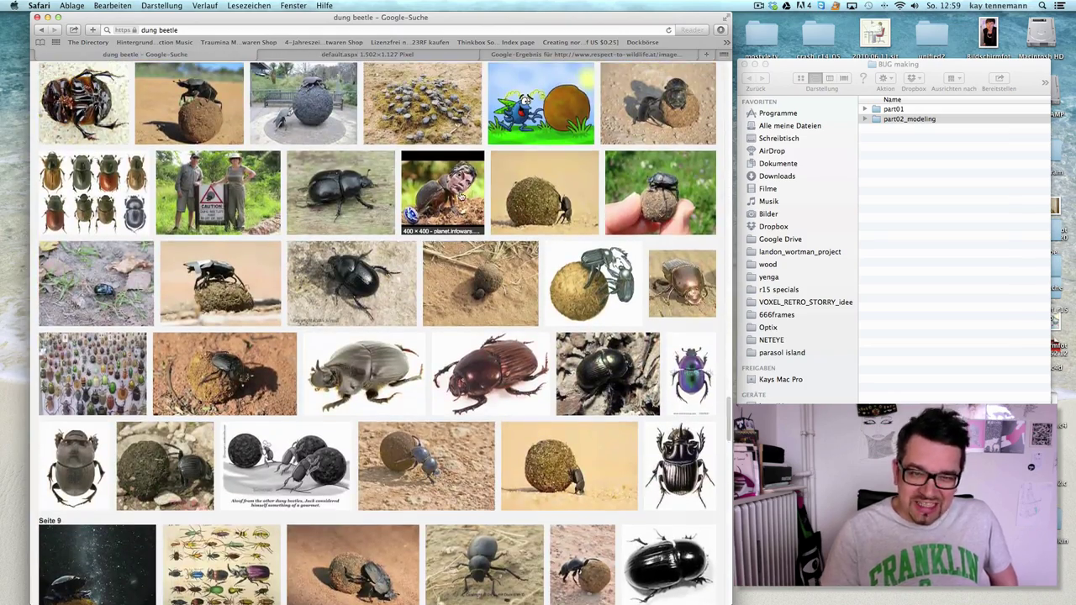
left_click_drag(731, 424, 729, 450)
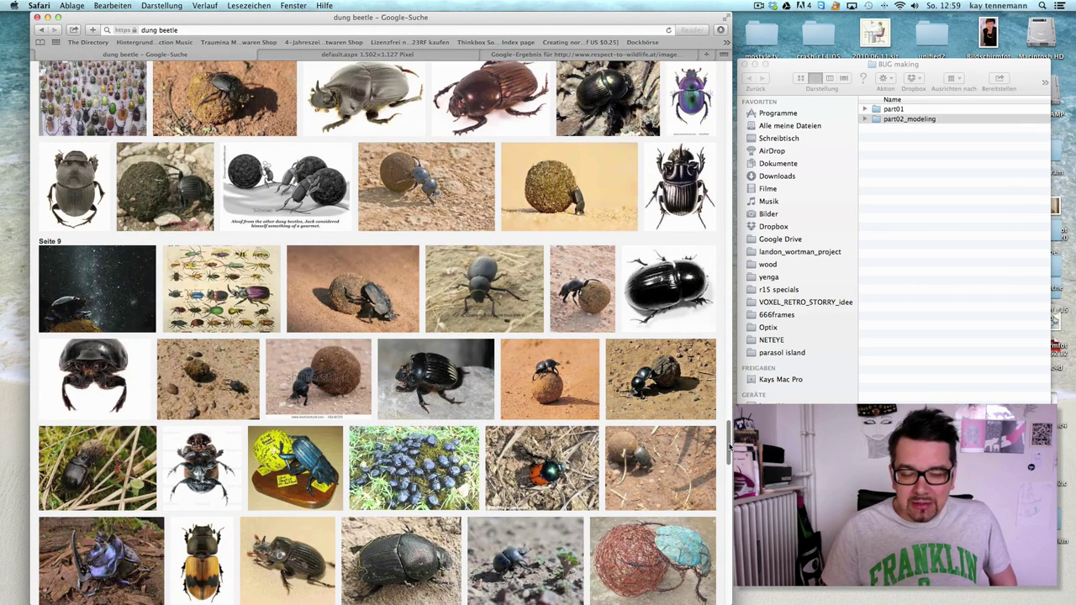
left_click_drag(729, 450, 730, 461)
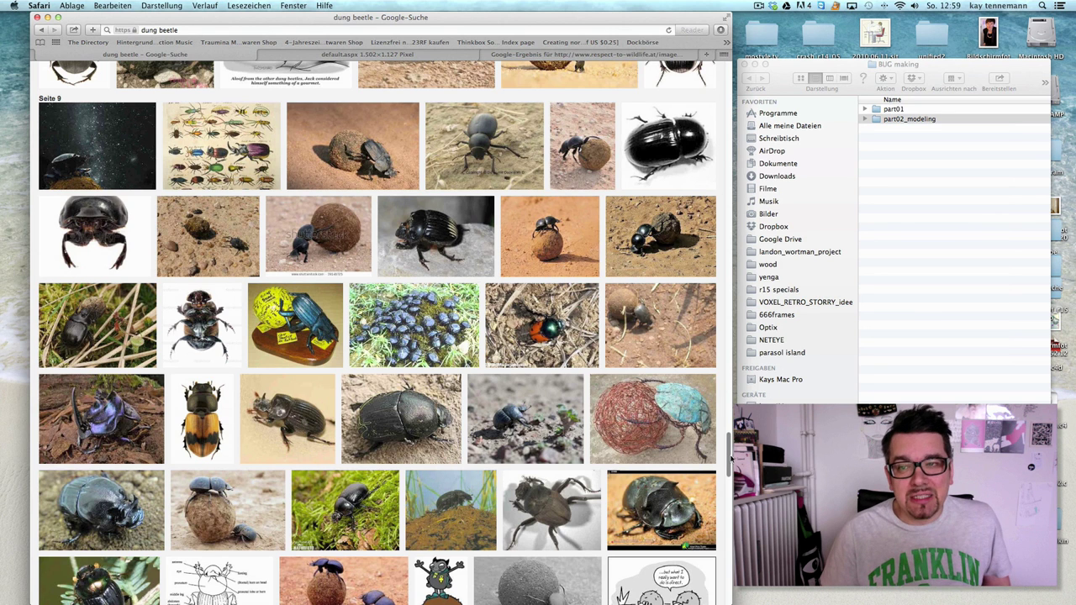
scroll(729, 458, "up", 2)
double_click(908, 110)
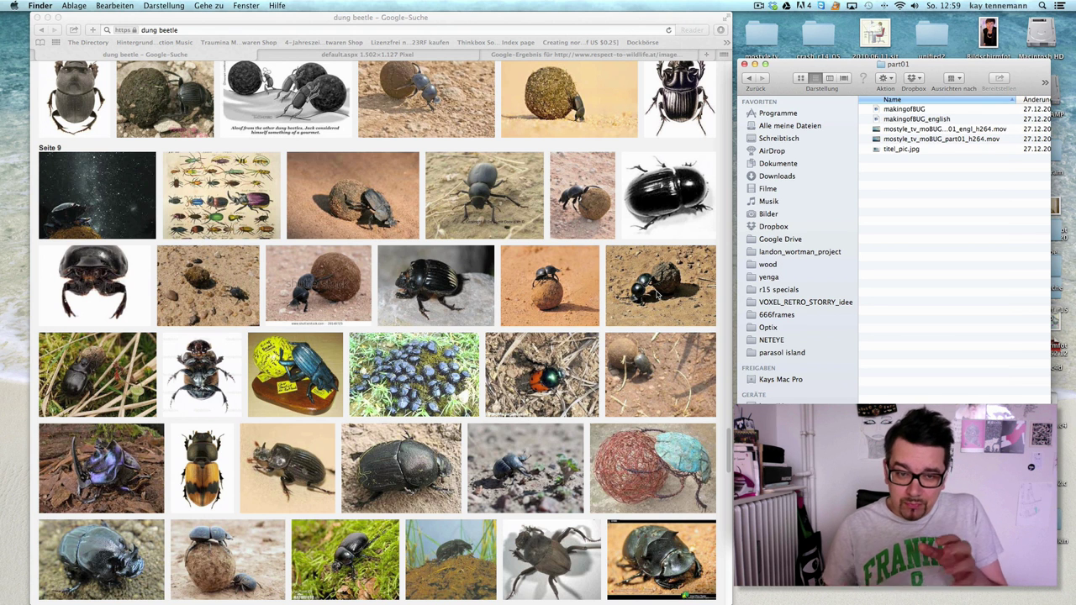
left_click(728, 462)
scroll(728, 474, "down", 3)
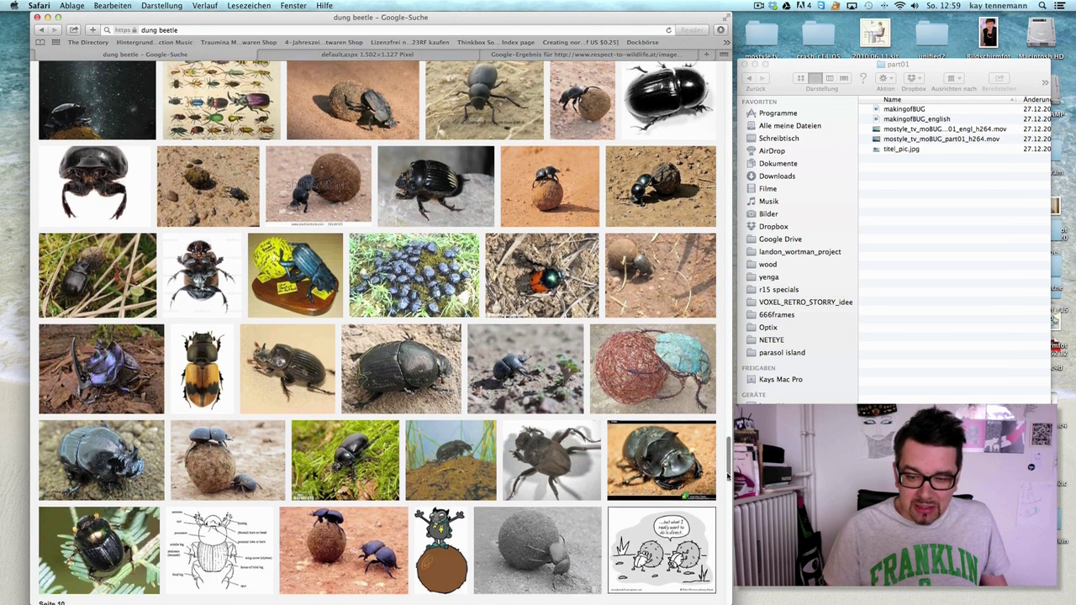
left_click_drag(728, 476, 730, 509)
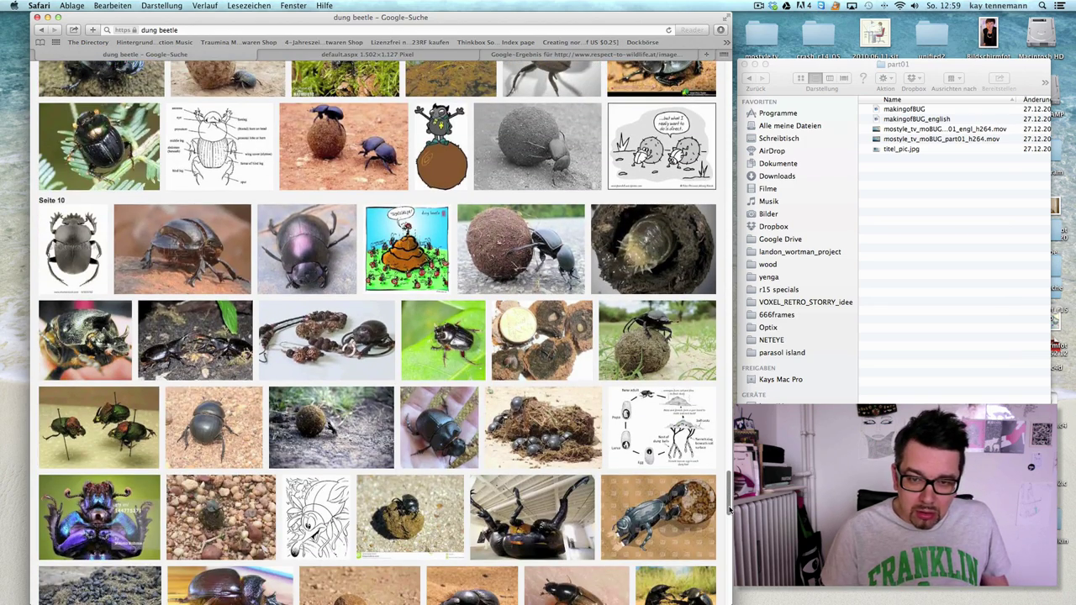
left_click_drag(730, 509, 730, 86)
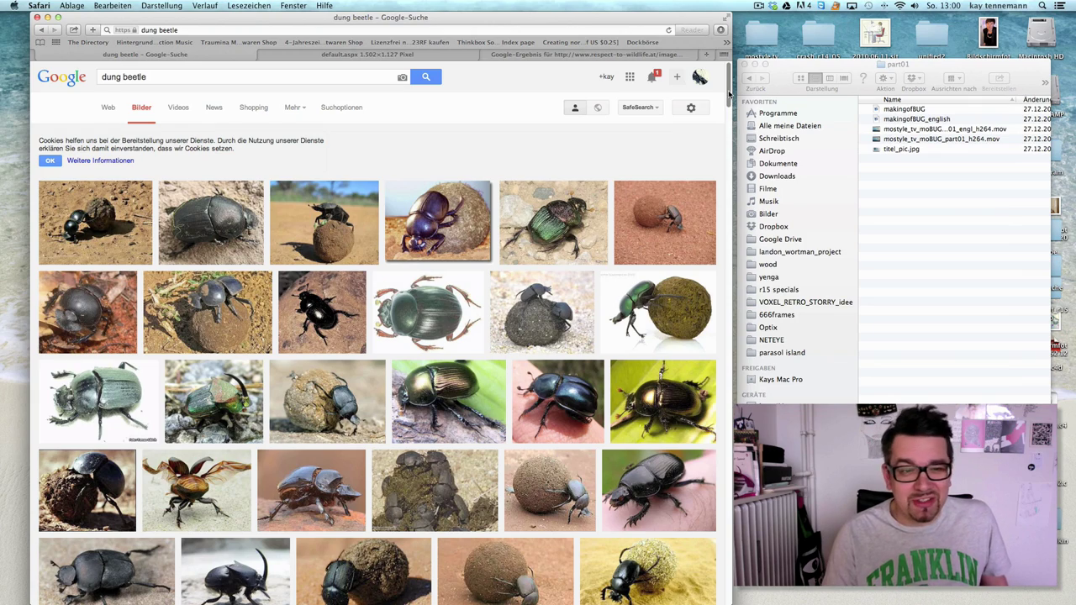
left_click_drag(730, 94, 728, 279)
Step: Start saving the British dung beetles image from its open page, choosing BUG making > part02_modeling on the desktop as the destination
left_click(329, 52)
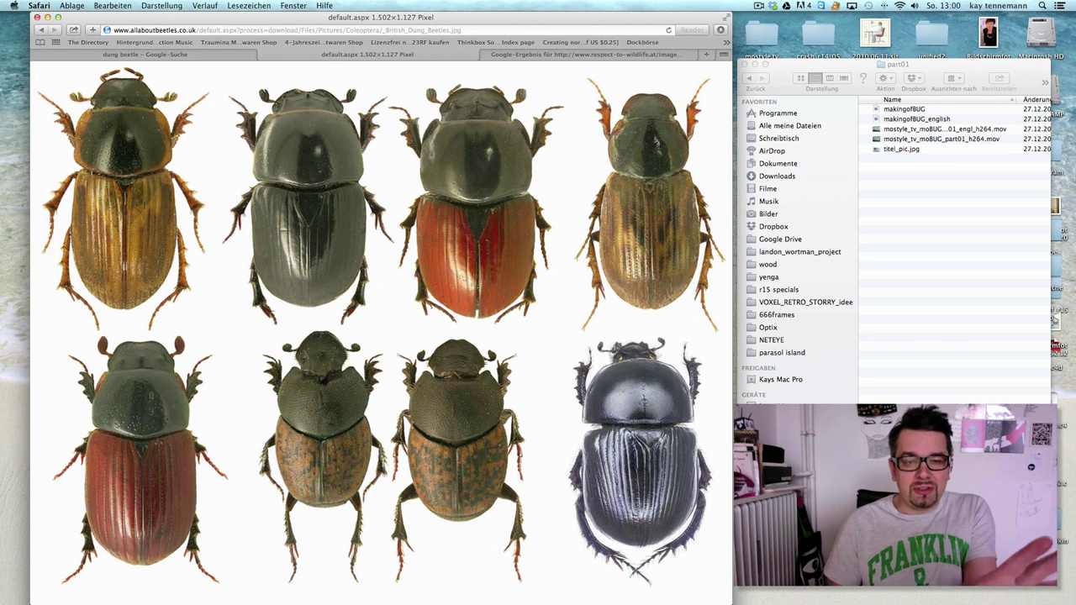
right_click(363, 212)
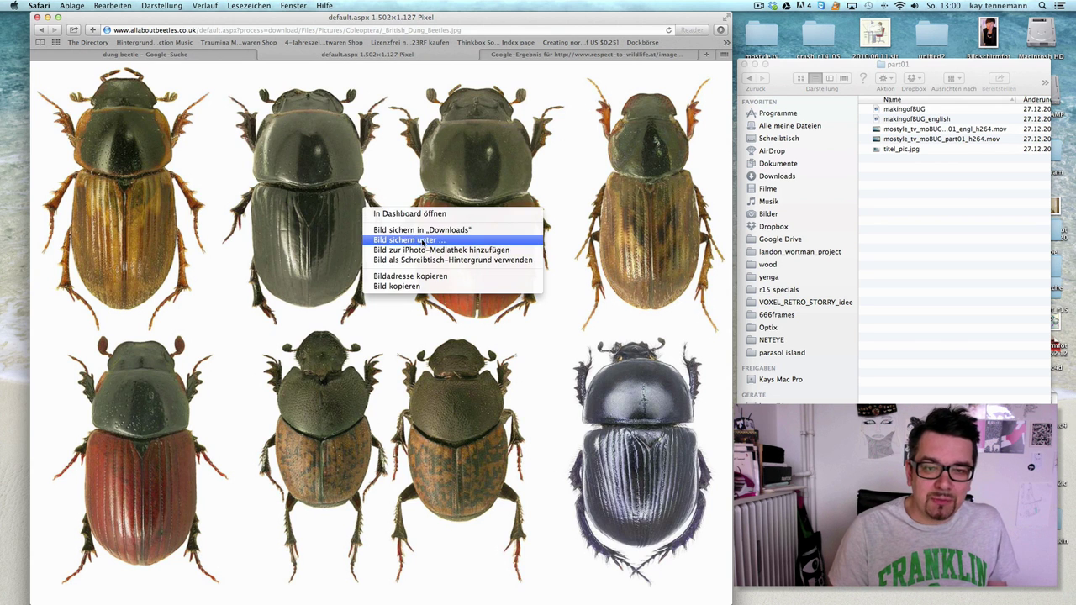
left_click(412, 239)
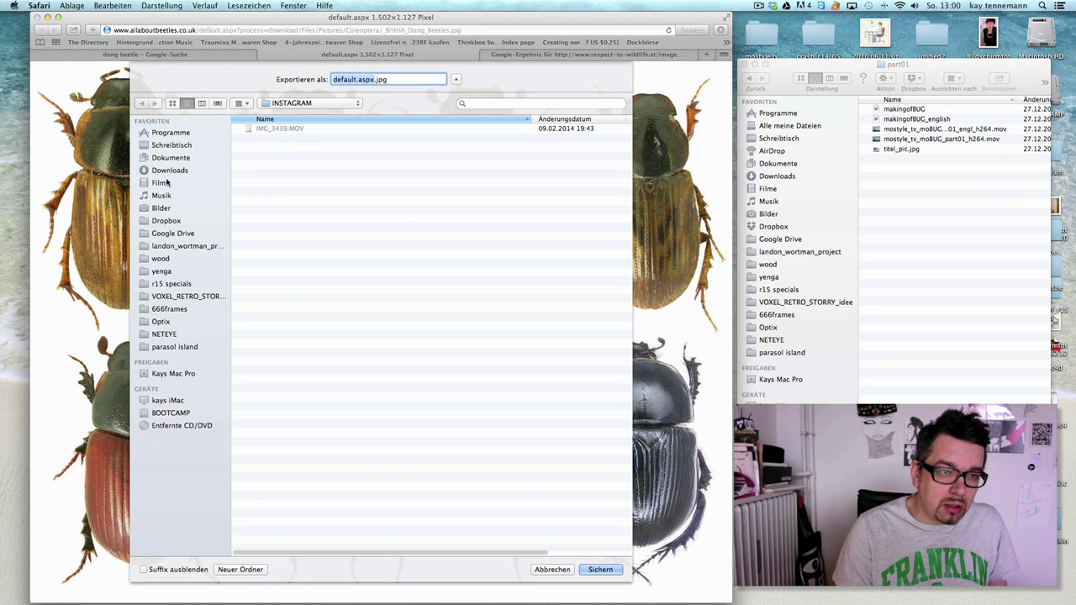
left_click(170, 147)
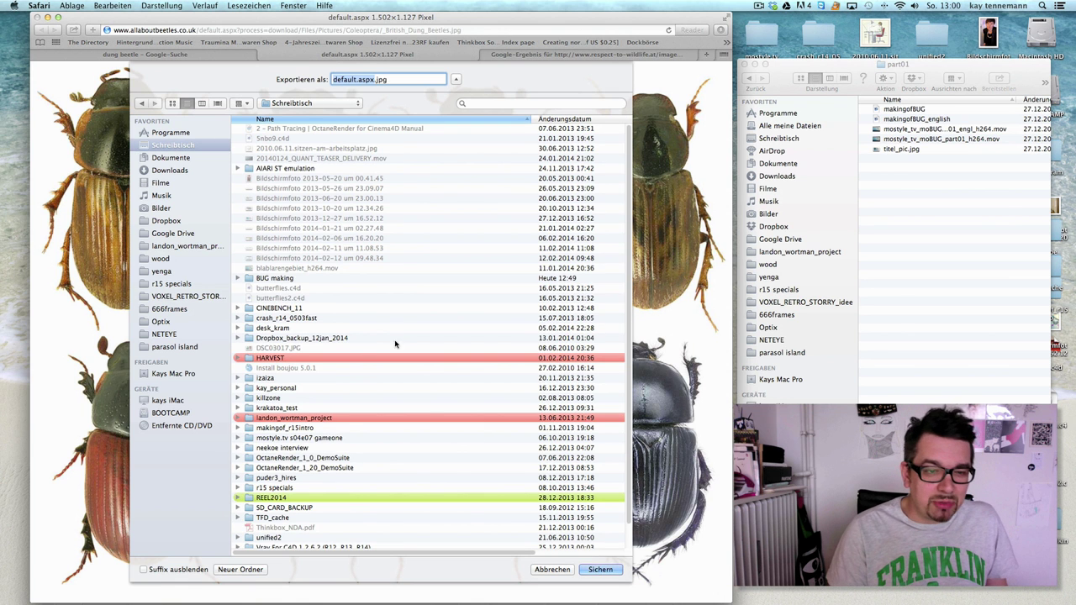
scroll(626, 252, "down", 3)
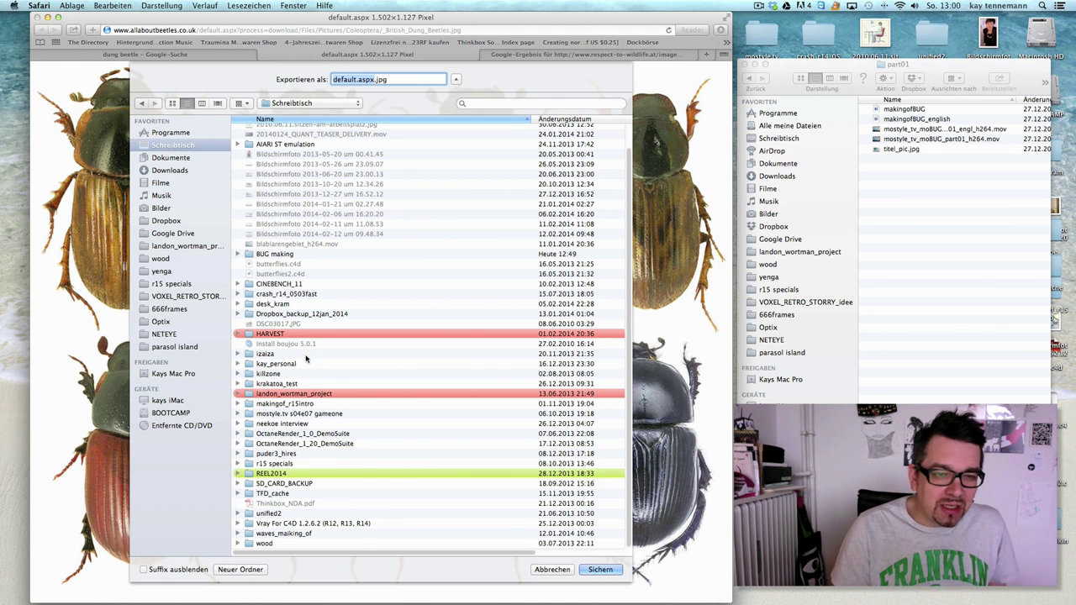
double_click(294, 254)
double_click(281, 140)
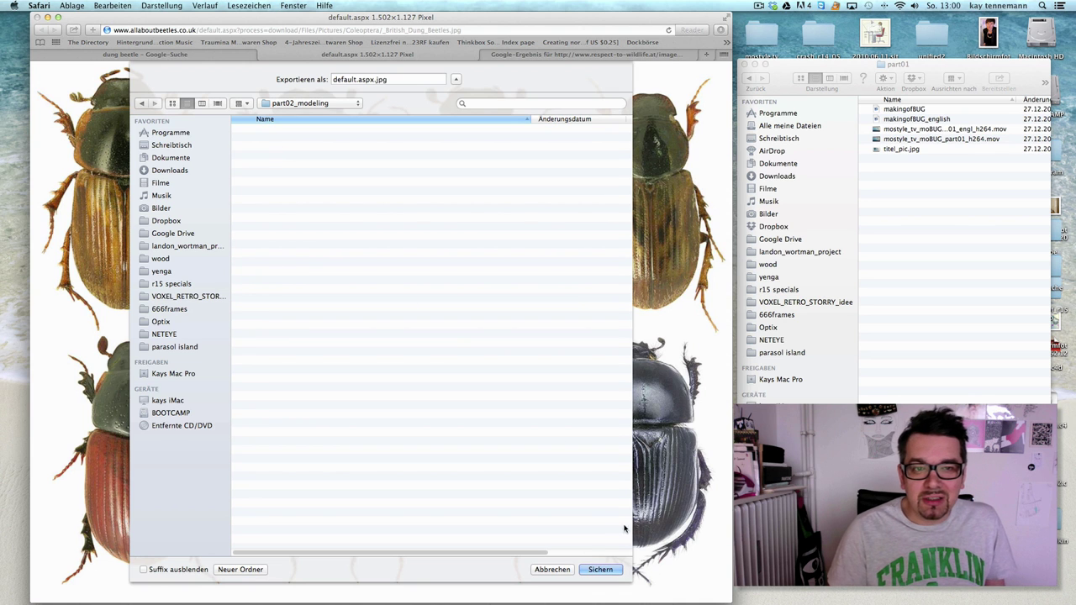
Step: Name the image some_topbugs.jpg and save it
left_click_drag(370, 78, 333, 79)
type("some_to")
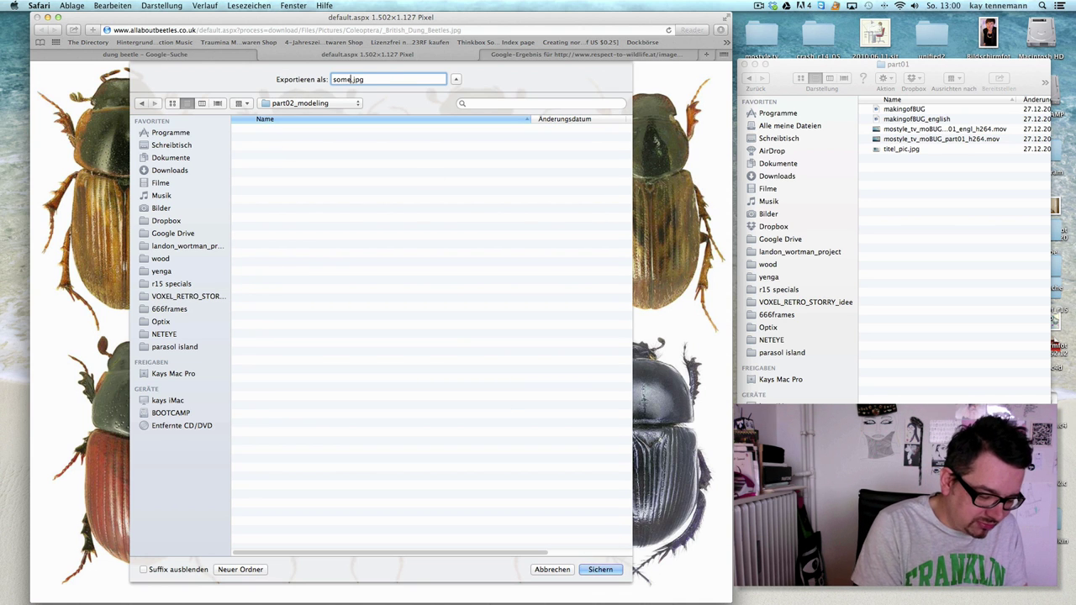
type("pbugs")
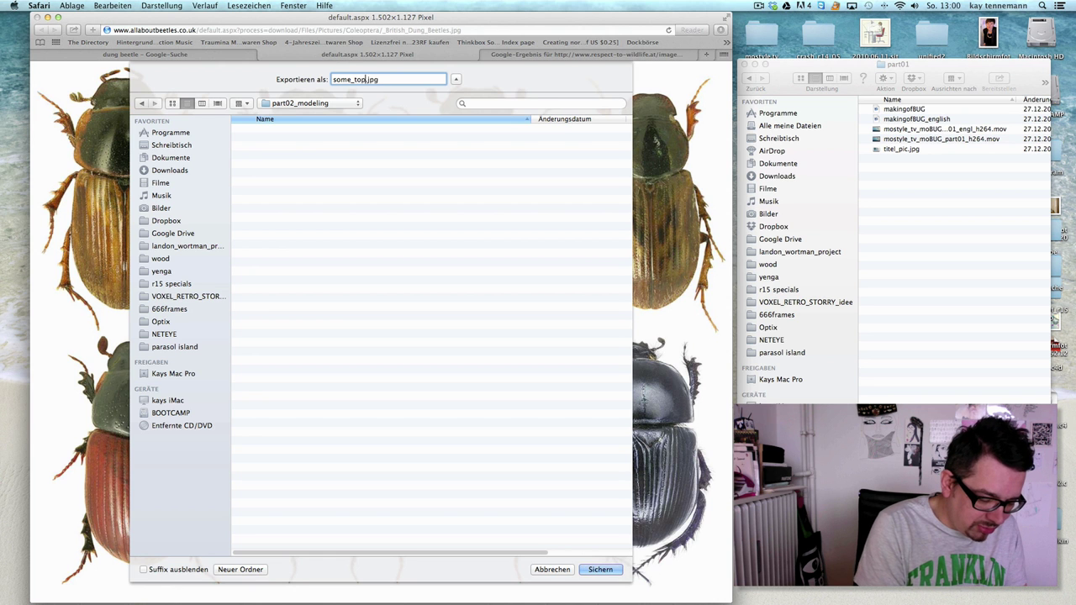
key("Return")
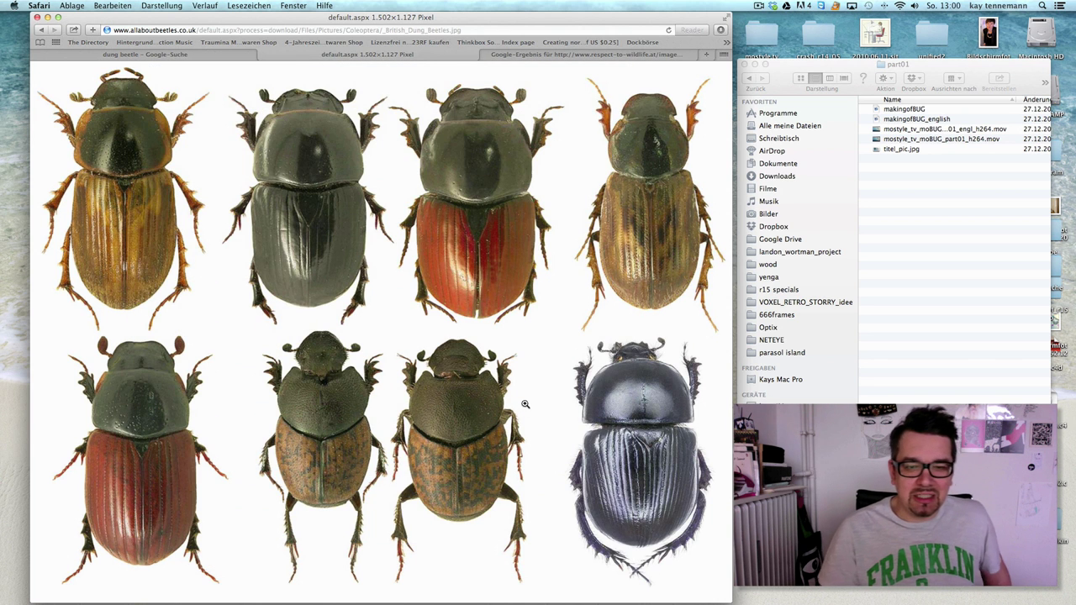
Step: Return to the dung beetle image results and examine them further for reference pictures, loading more results at the end of the list
left_click(209, 56)
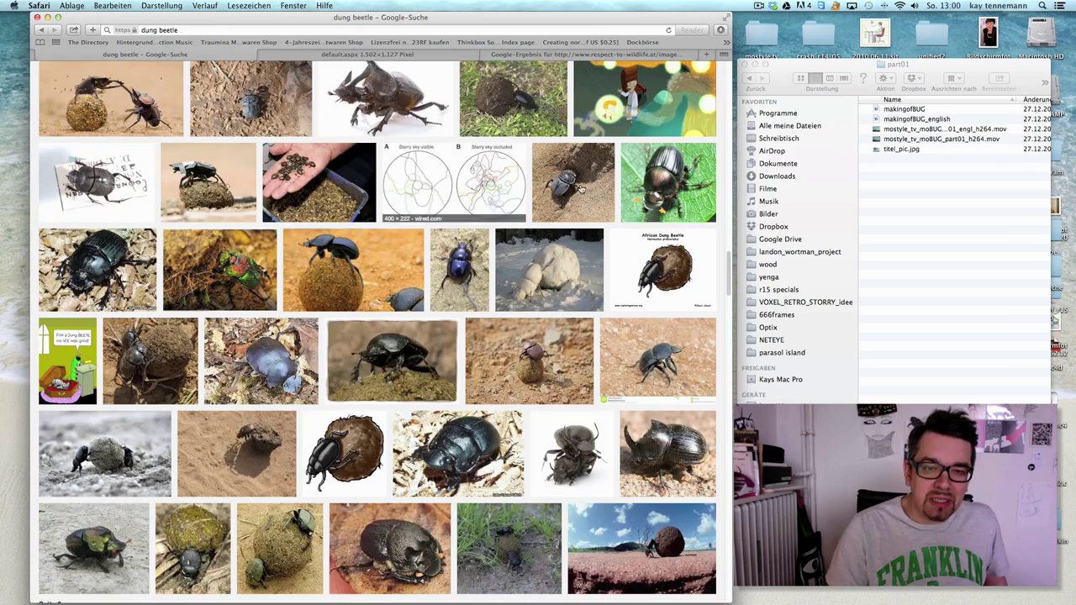
left_click_drag(727, 272, 736, 344)
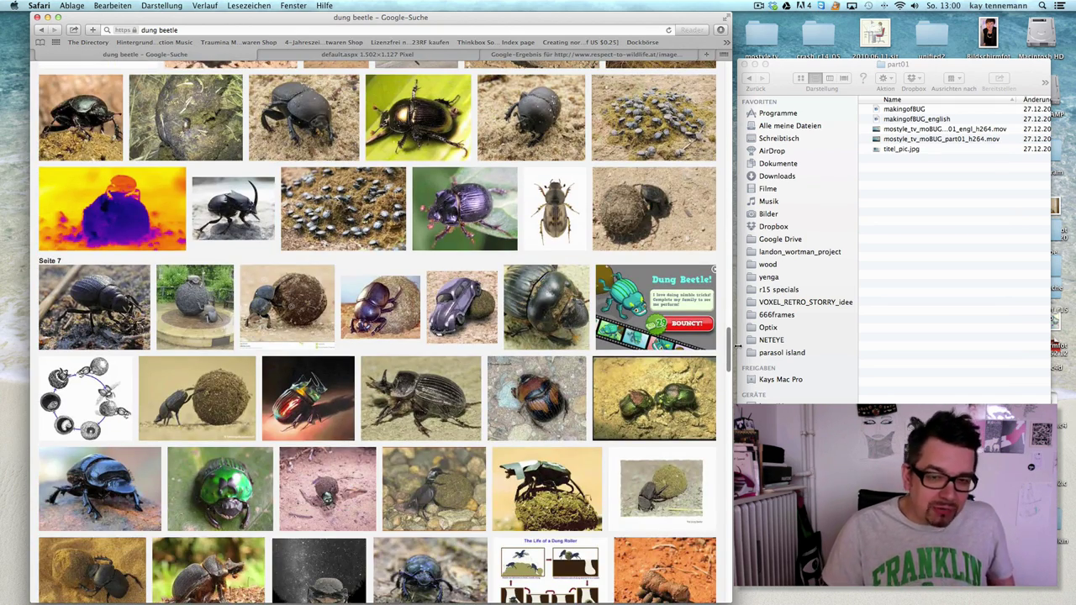
left_click_drag(736, 344, 724, 512)
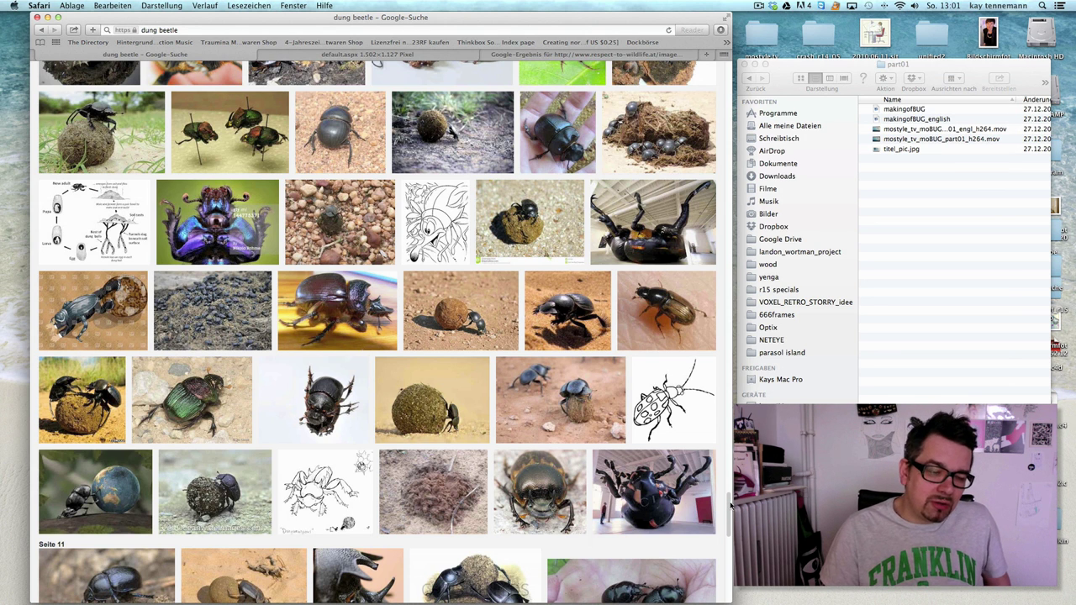
left_click_drag(730, 505, 730, 517)
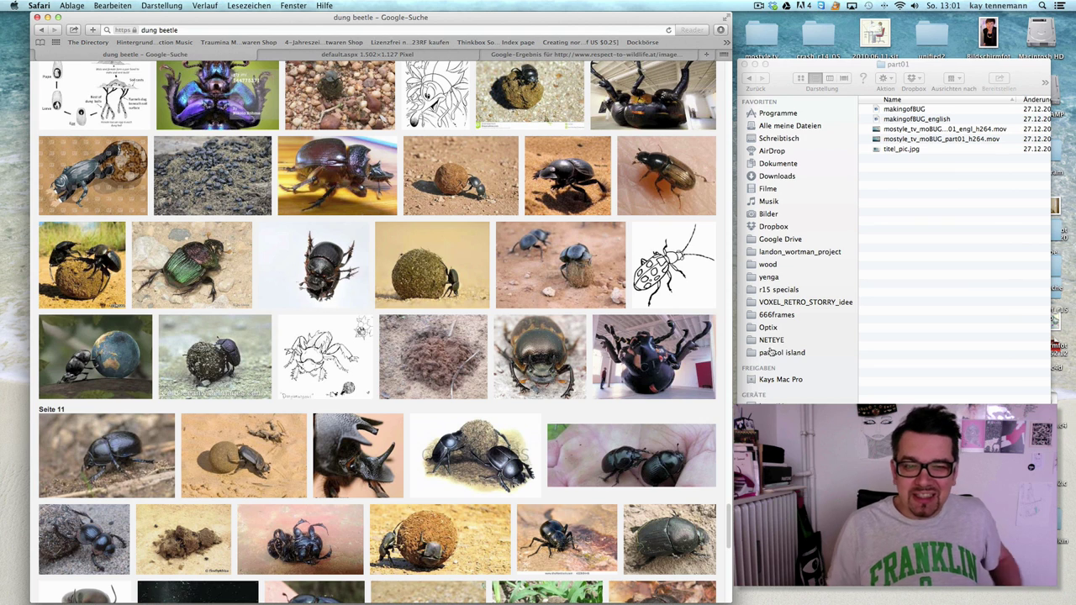
scroll(725, 537, "down", 5)
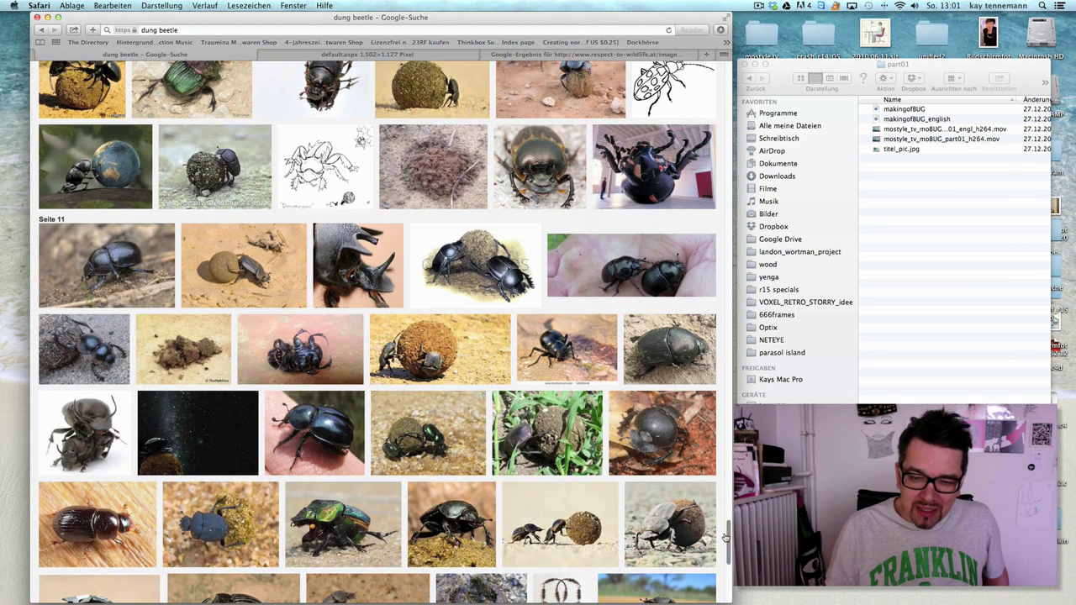
scroll(725, 536, "down", 5)
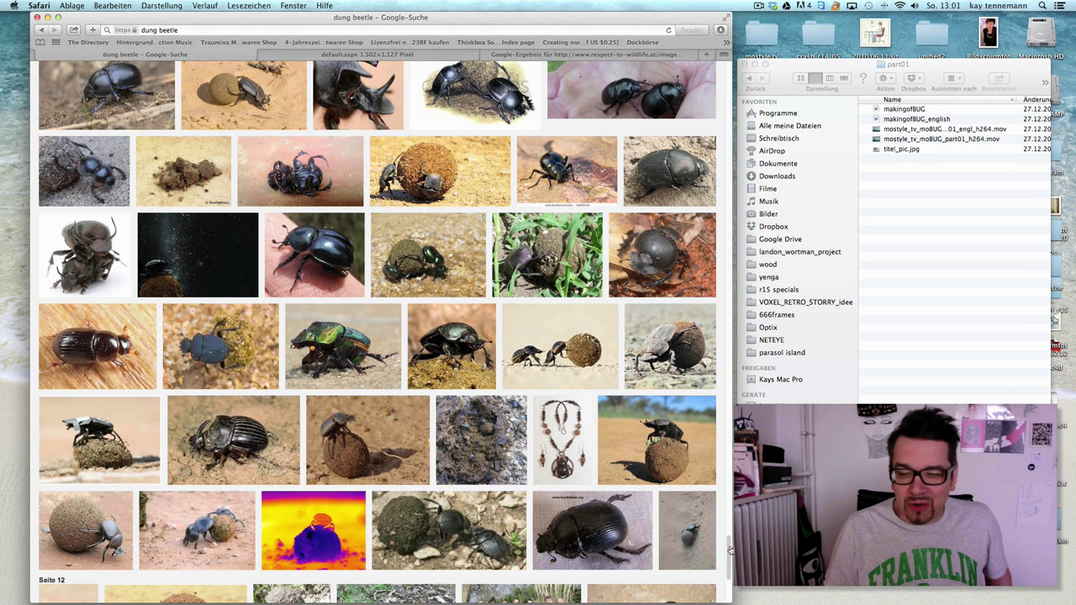
left_click_drag(729, 547, 730, 569)
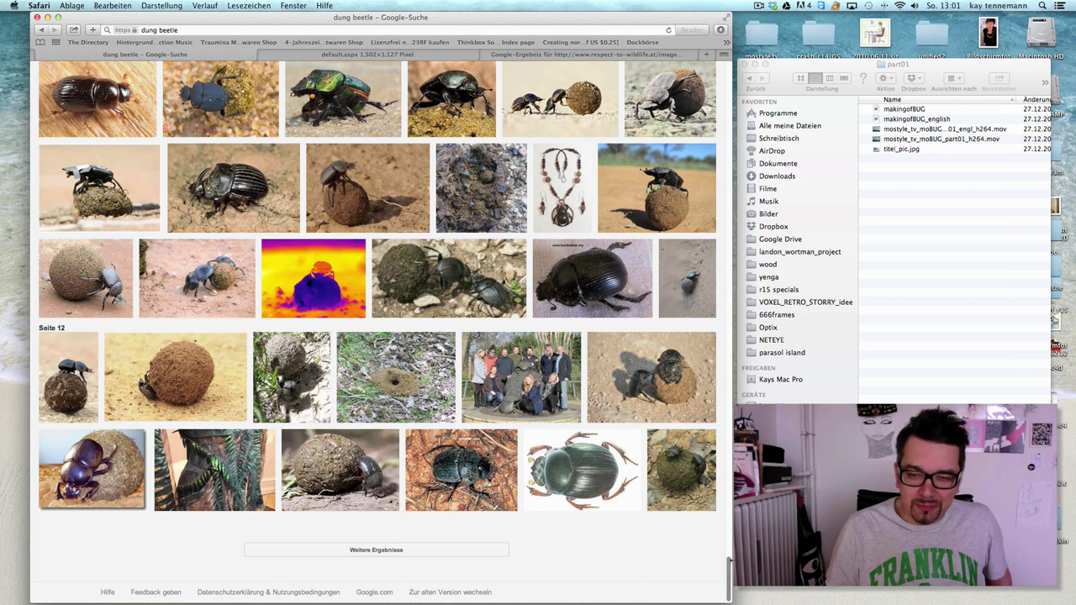
left_click(398, 550)
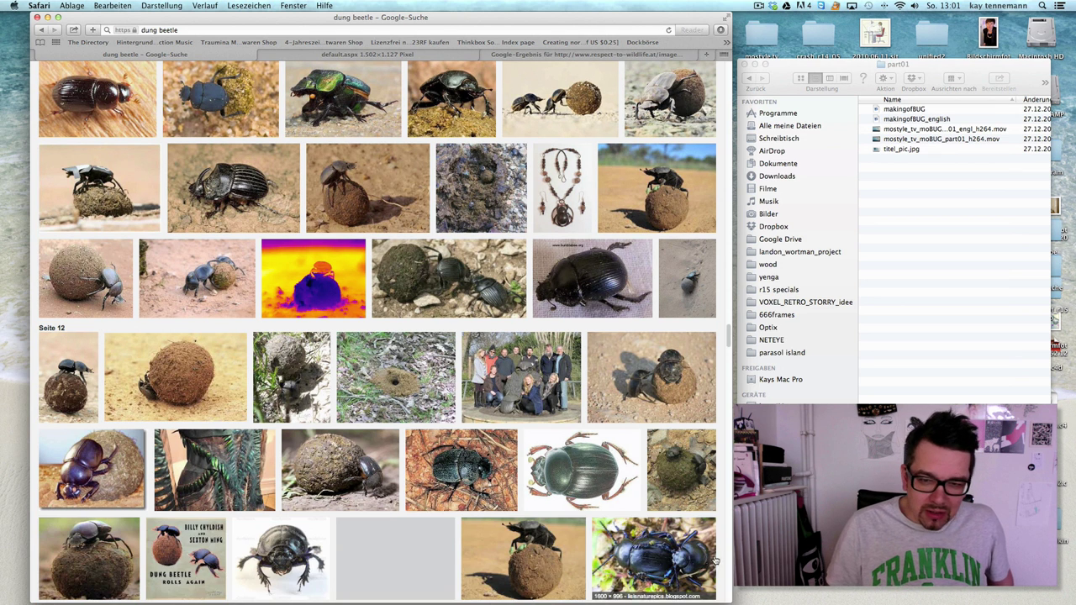
left_click_drag(729, 341, 730, 354)
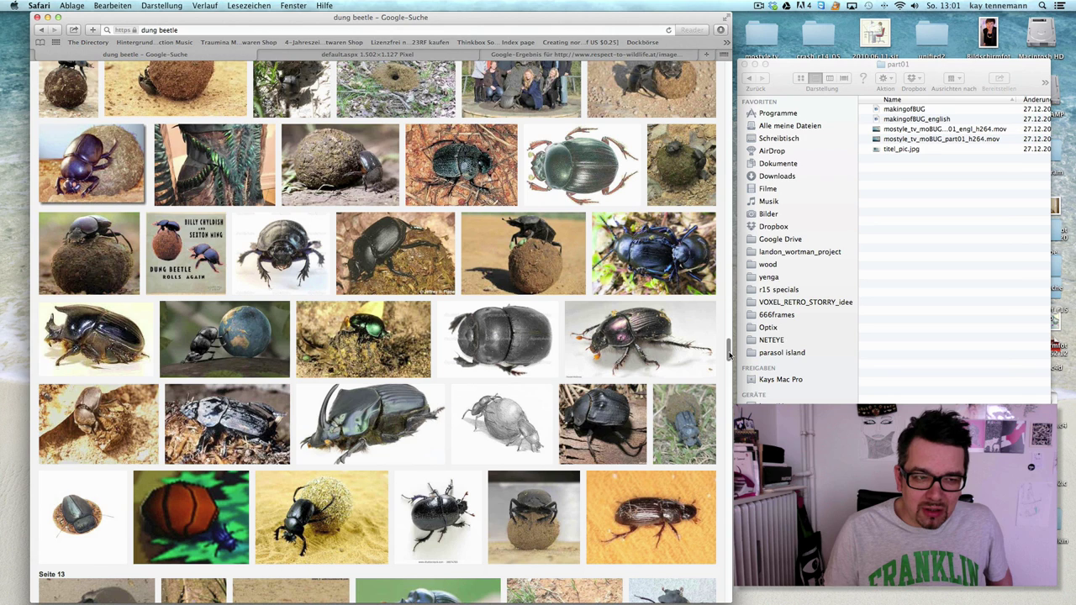
left_click_drag(729, 355, 730, 394)
Step: Open the pencil sketch study of a dung beetle from the results in a new tab and view it
right_click(683, 331)
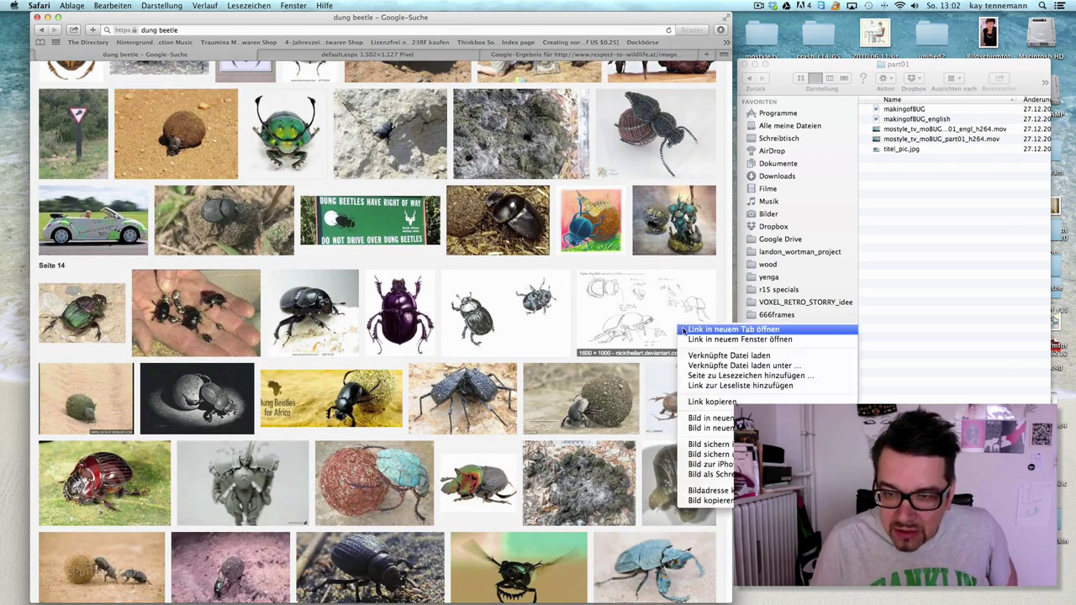
left_click(683, 331)
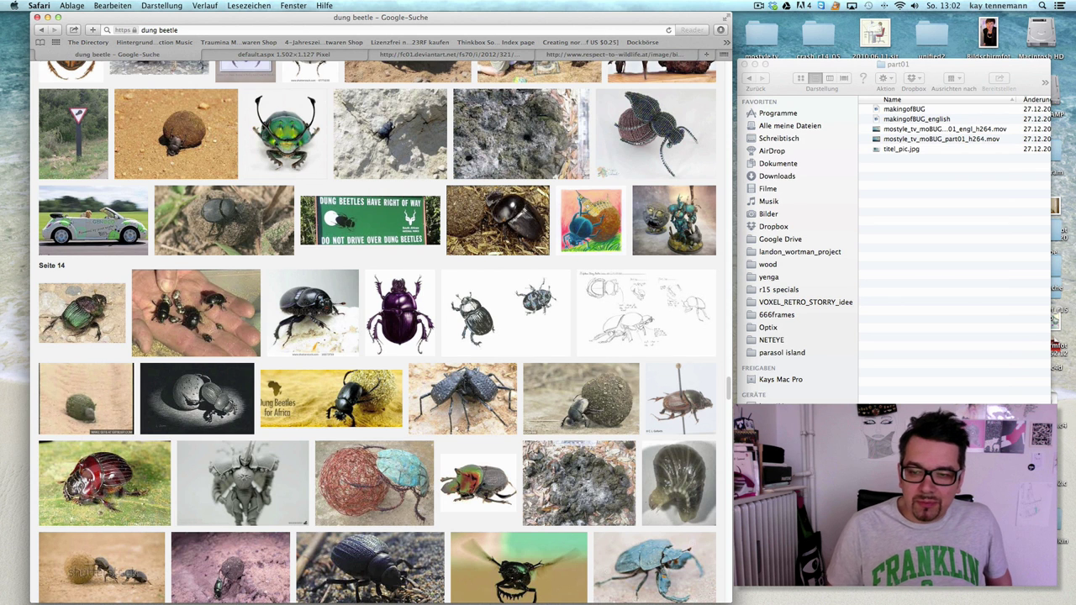
left_click(484, 55)
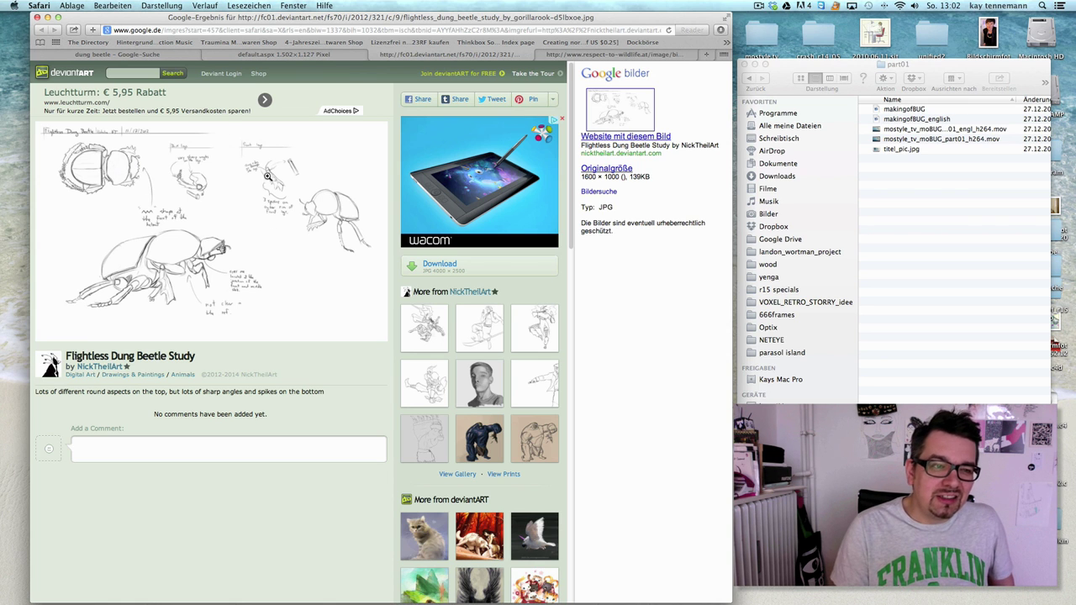
Step: Go back to the image results, look further down and open the stock photo of three beetles isolated on white
left_click(126, 55)
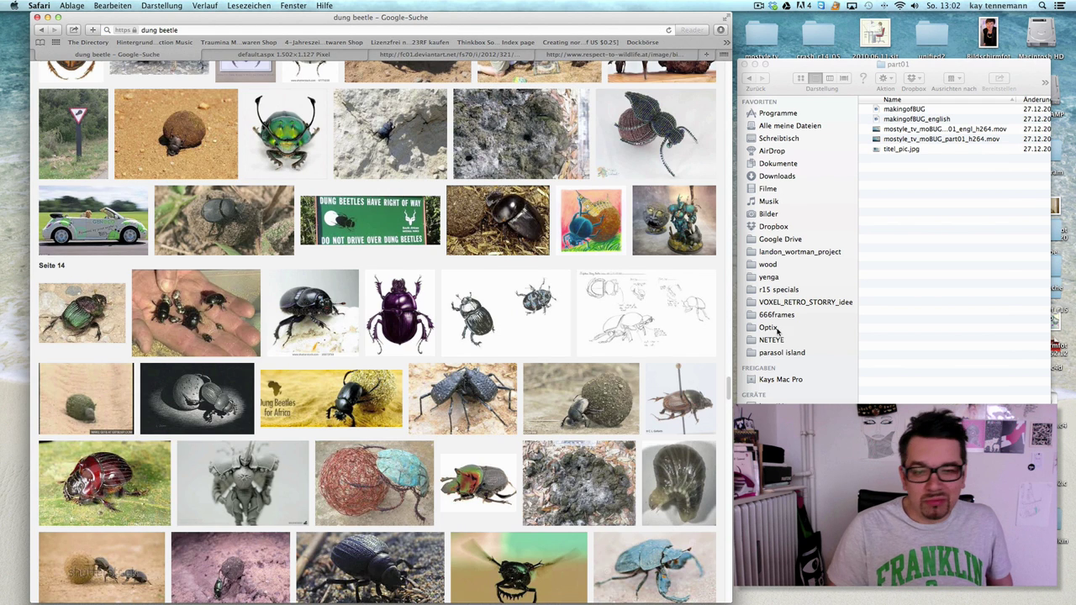
left_click_drag(728, 391, 729, 410)
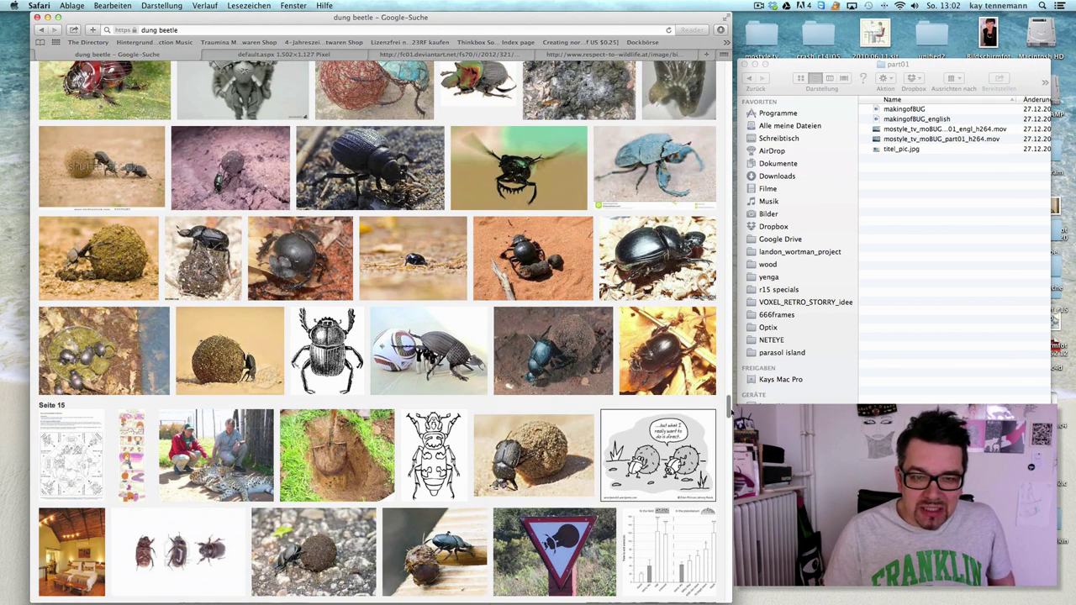
left_click_drag(730, 410, 729, 417)
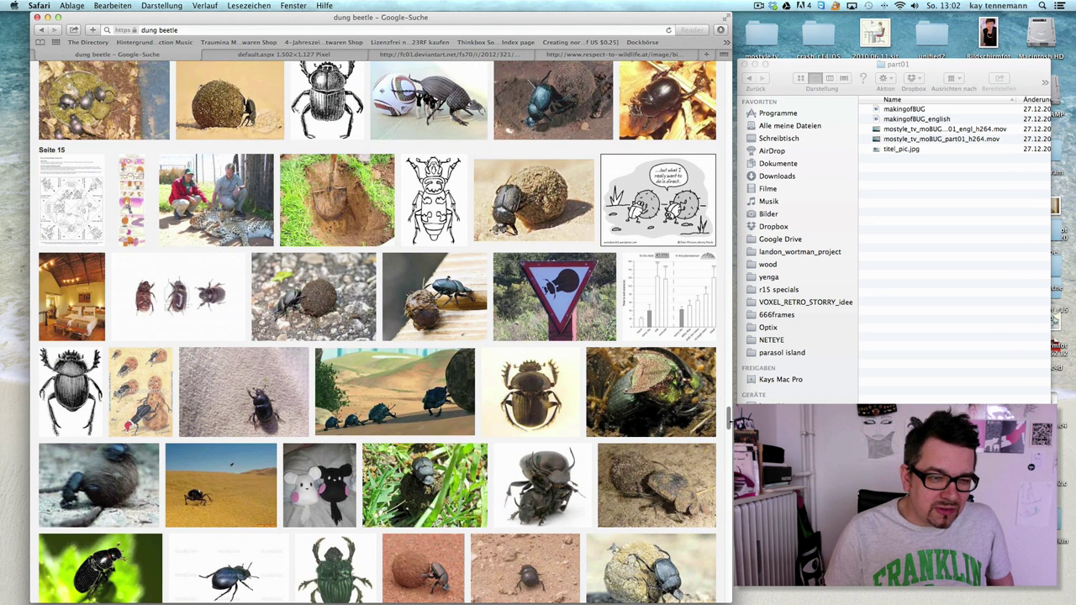
left_click(210, 301)
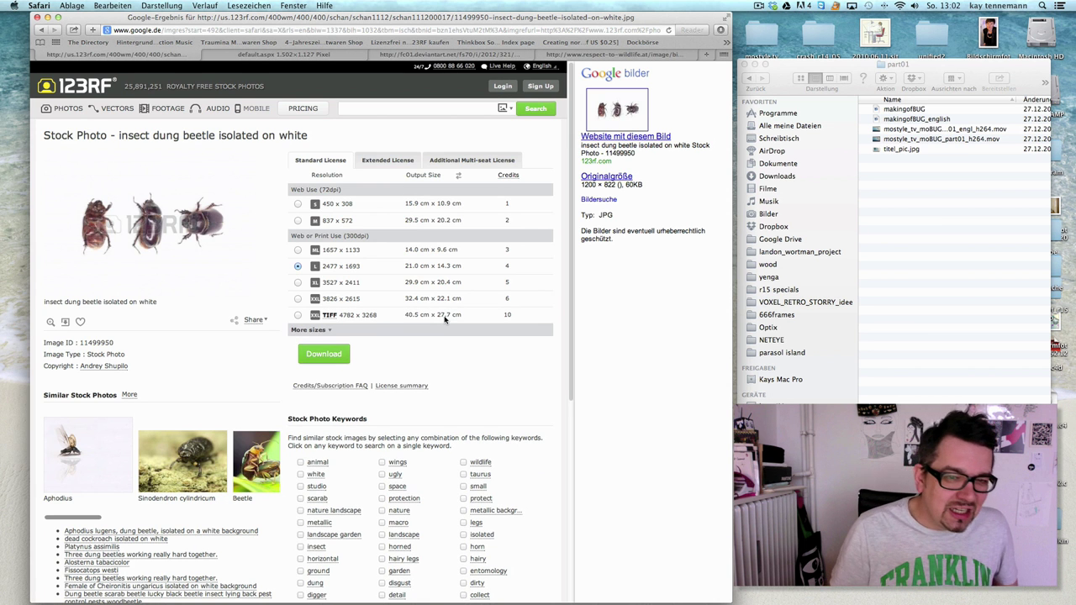
Step: Return to the dung beetle image results, load more of them and look further down for reference pictures
left_click(44, 31)
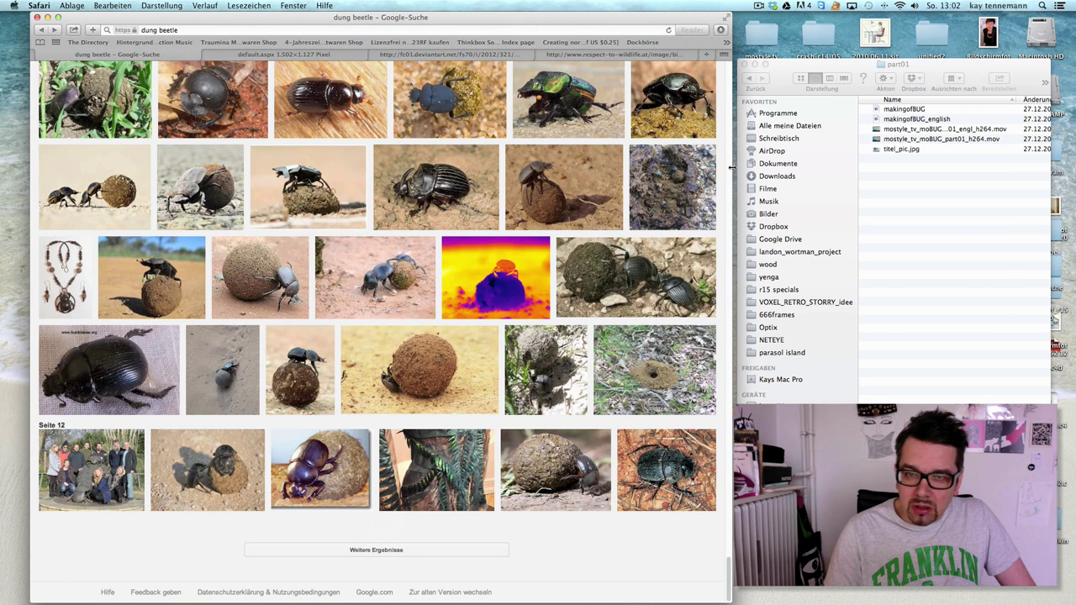
left_click(388, 551)
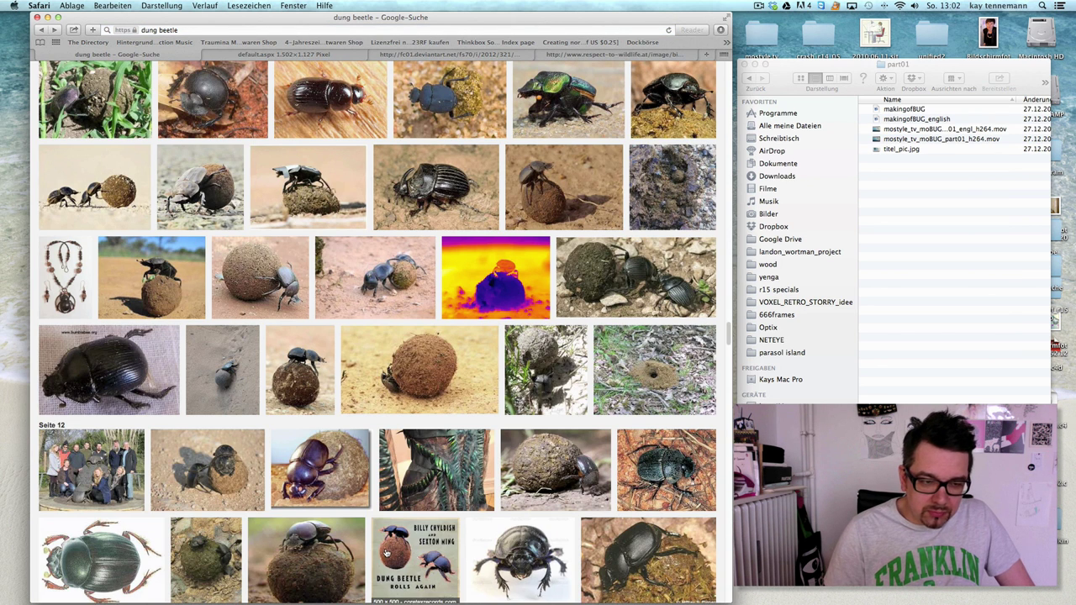
scroll(728, 336, "down", 2)
left_click_drag(728, 336, 726, 482)
Step: Find some_topbugs.jpg in the part02_modeling folder and open it in Adobe Photoshop CS5.1
left_click(918, 155)
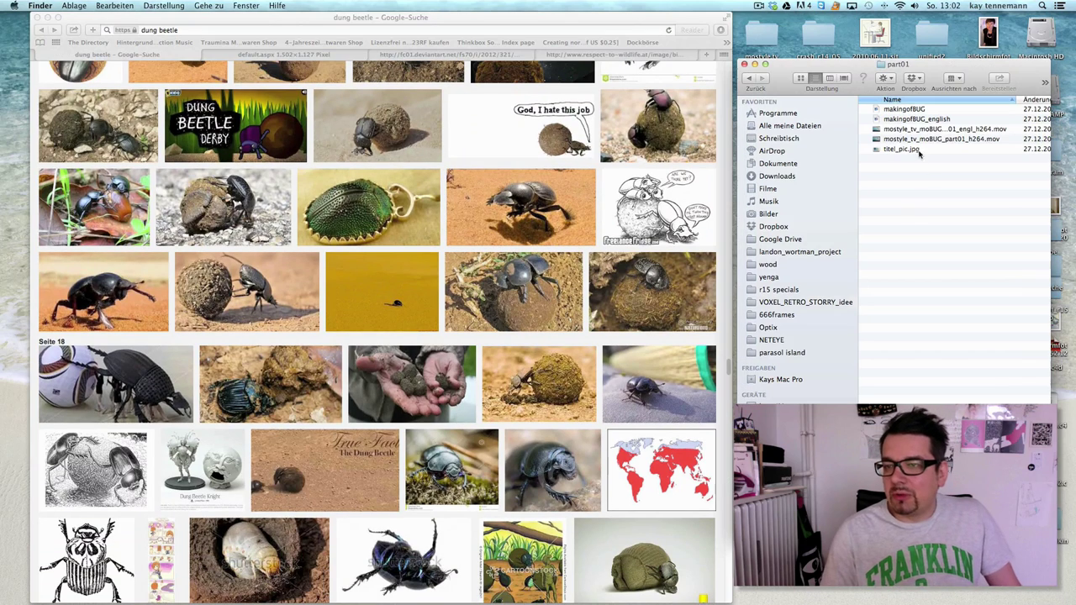
left_click(748, 79)
double_click(904, 120)
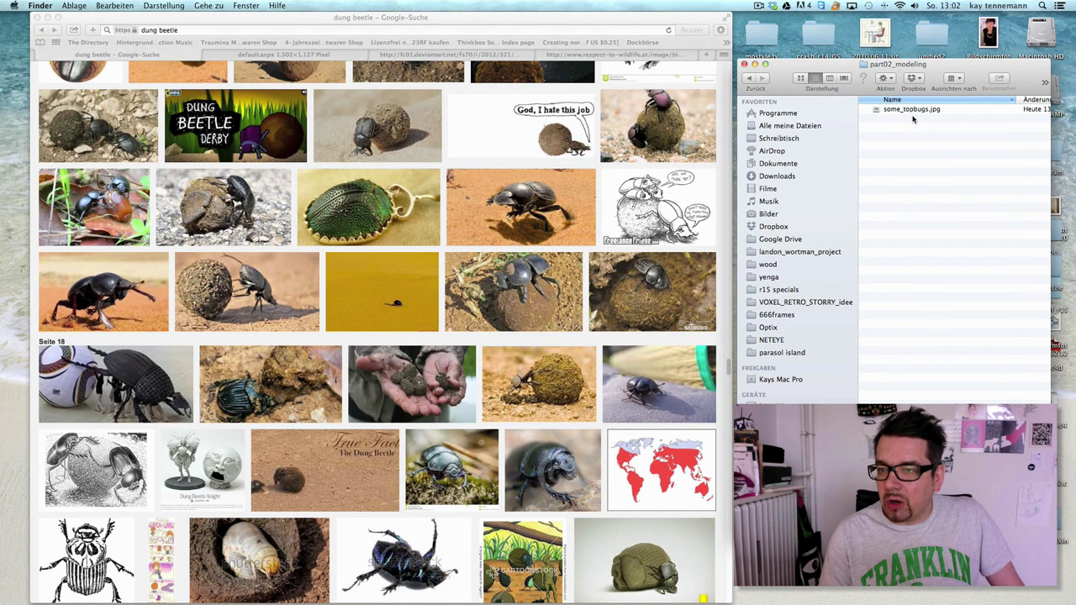
right_click(910, 111)
mouse_move(904, 126)
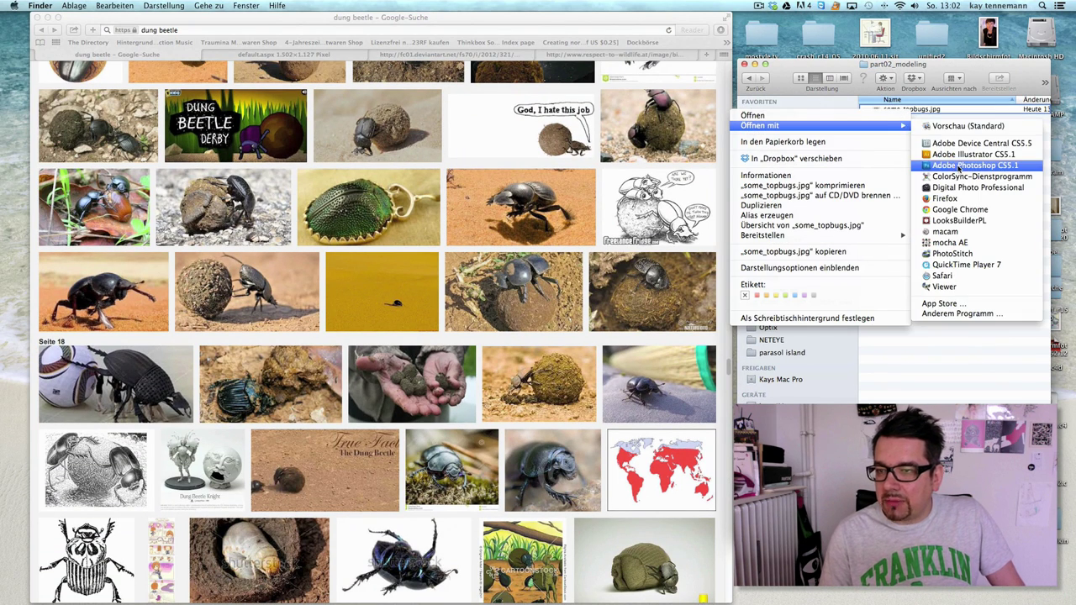
left_click(958, 168)
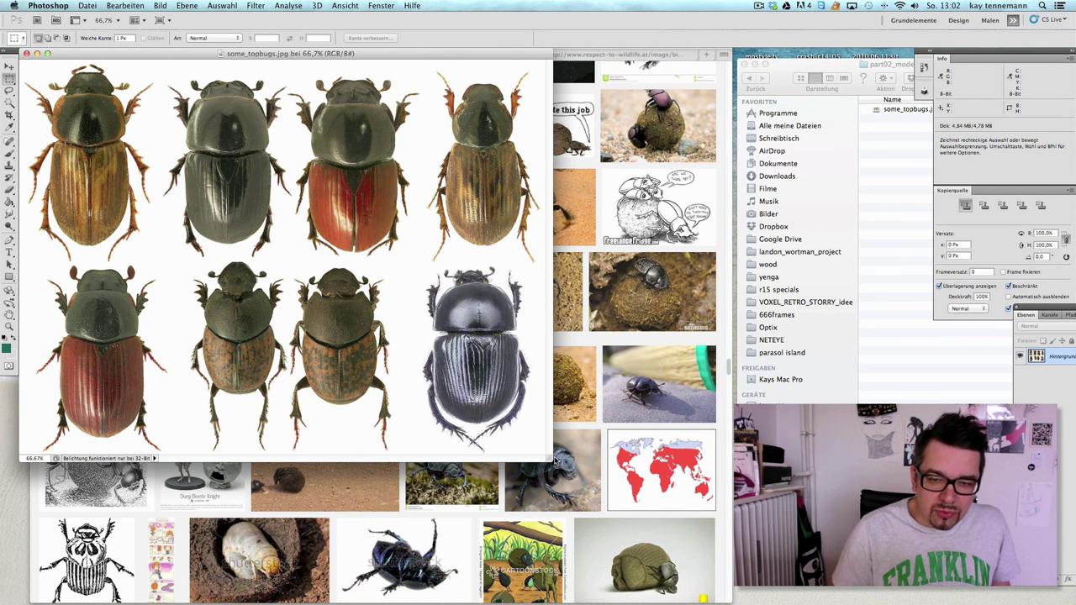
Step: Enlarge the image window and crop the picture to the first beetle of the upper row, about 401 × 591 px
left_click_drag(547, 456, 732, 534)
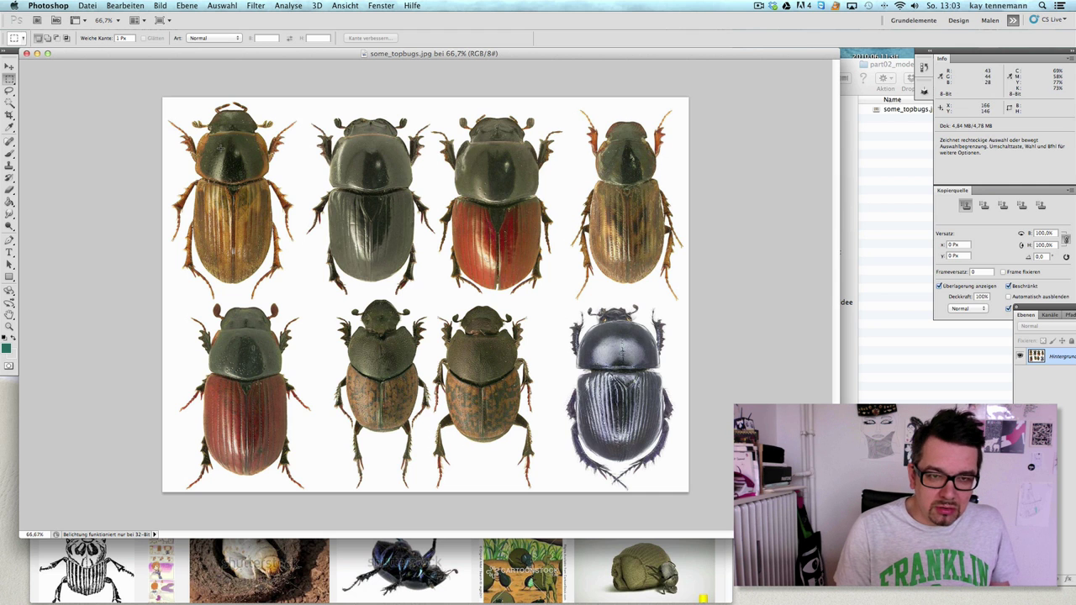
left_click_drag(164, 99, 302, 303)
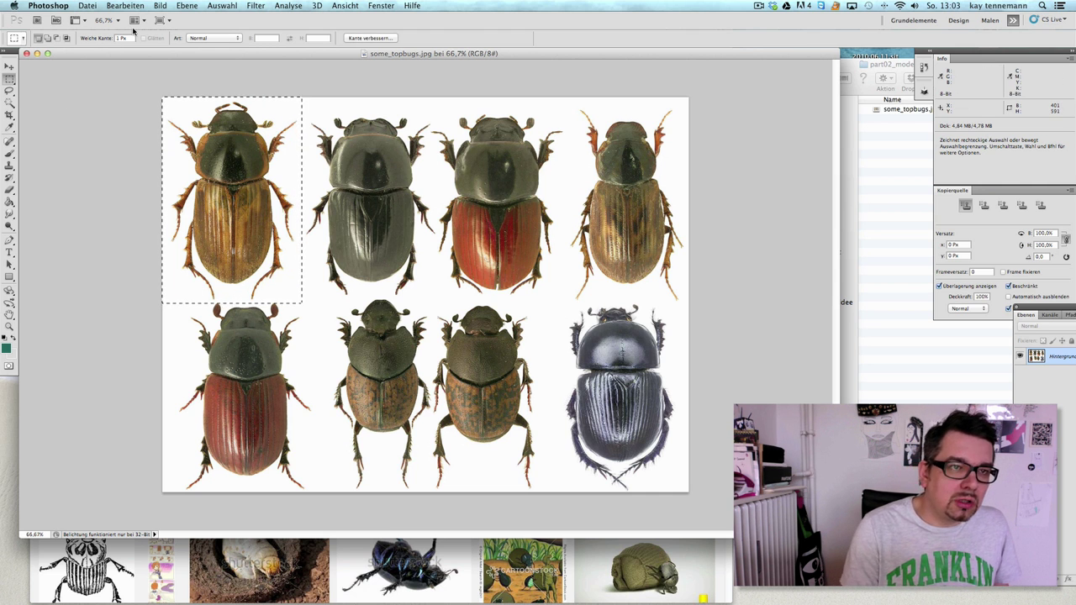
left_click(160, 5)
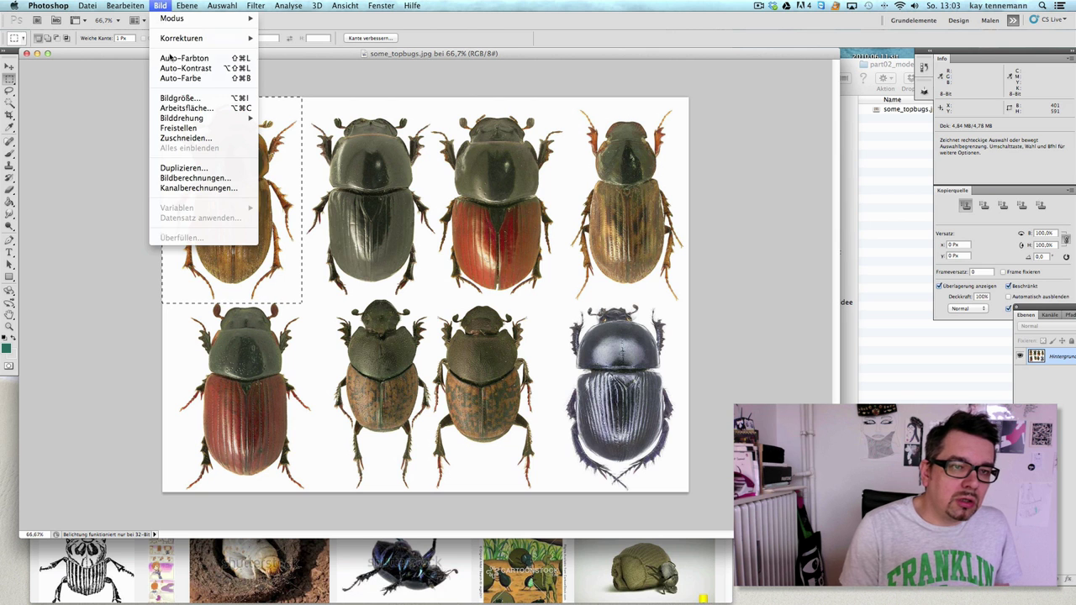
left_click(178, 127)
Step: Save the cropped image over some_topbugs.jpg in part02_modeling as a progressive JPEG with maximum quality 12
left_click(87, 6)
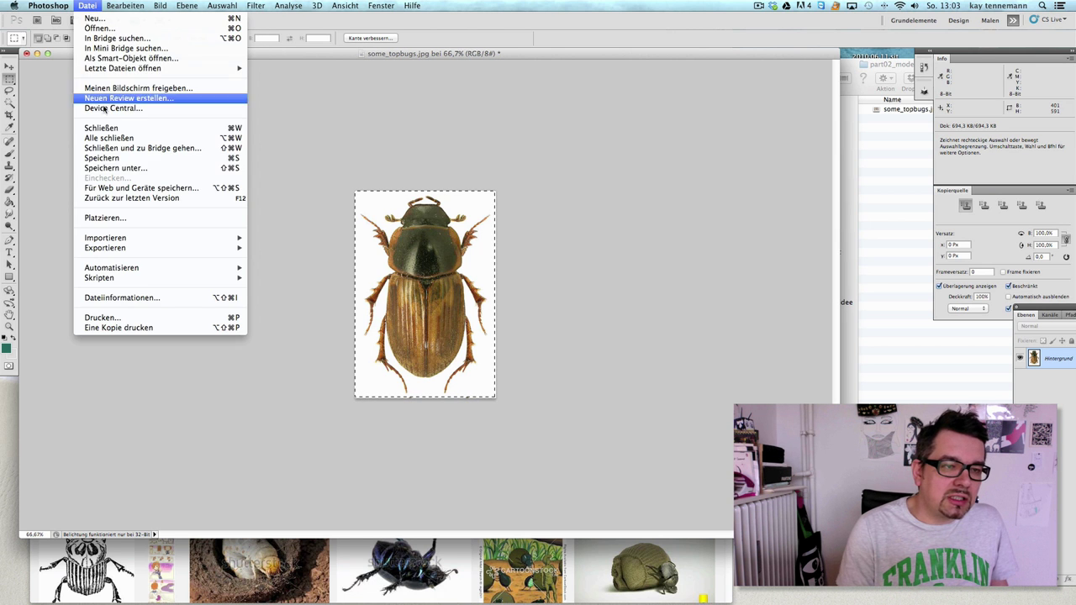
left_click(127, 168)
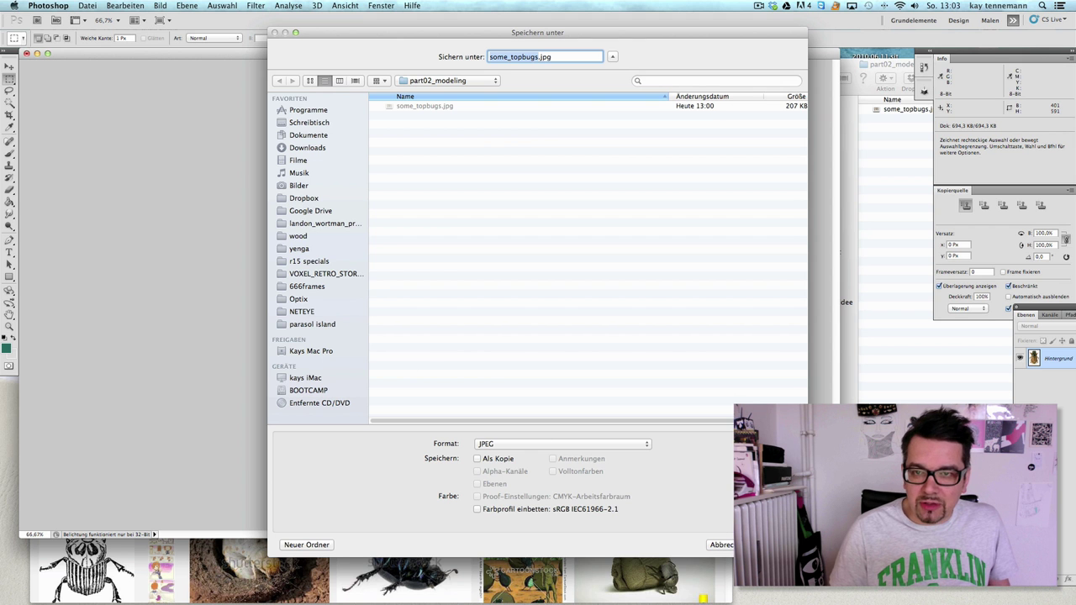
key("Return")
left_click(611, 105)
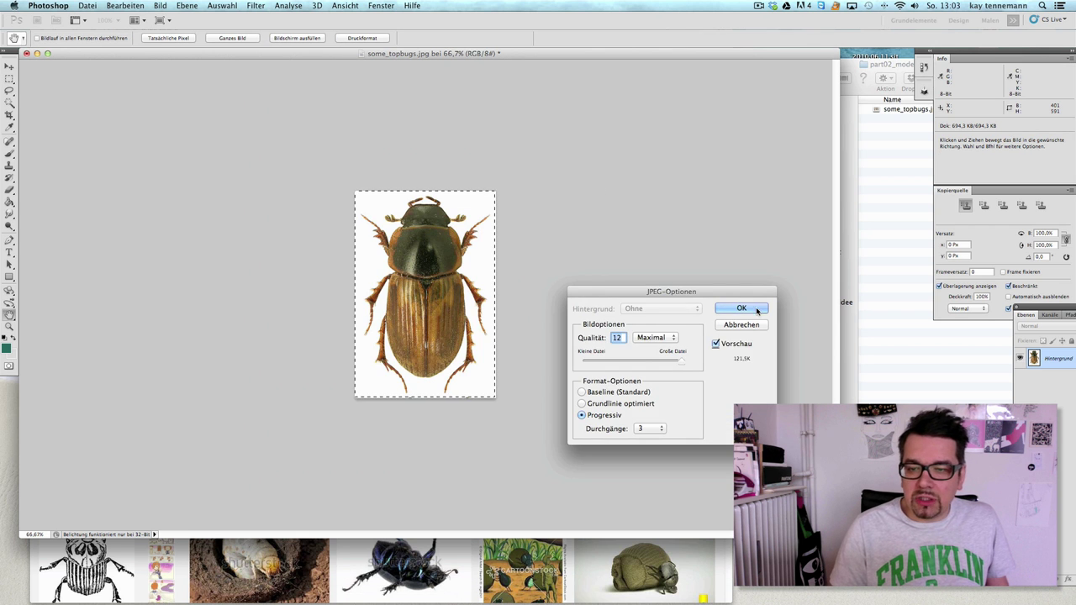
left_click(757, 311)
Step: Switch to Cinema 4D, start a new empty project and show all four views
mouse_move(237, 590)
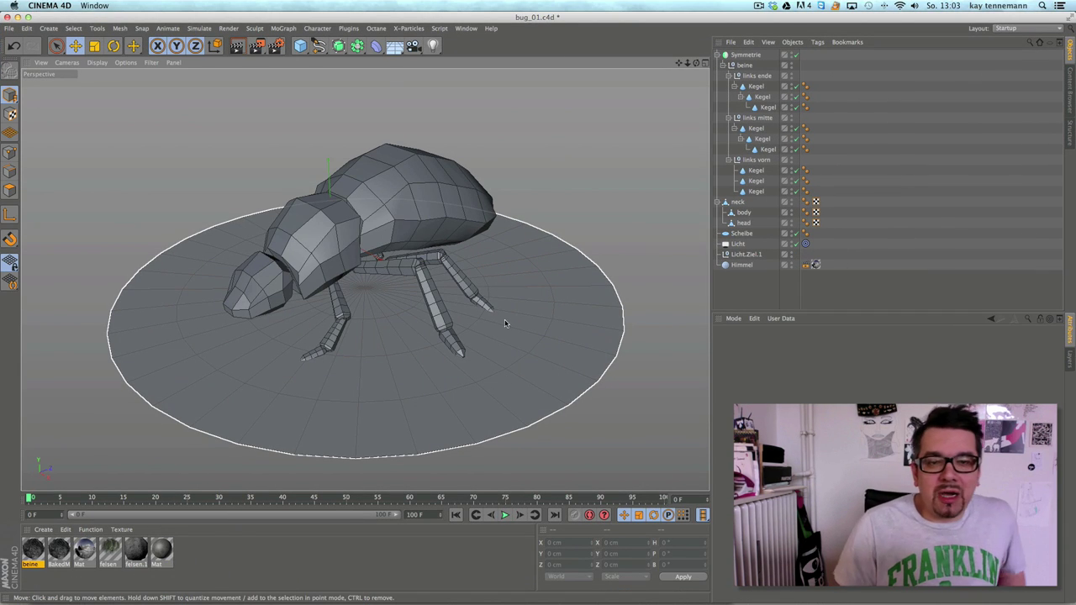
left_click_drag(504, 307, 352, 218, "alt")
left_click(9, 28)
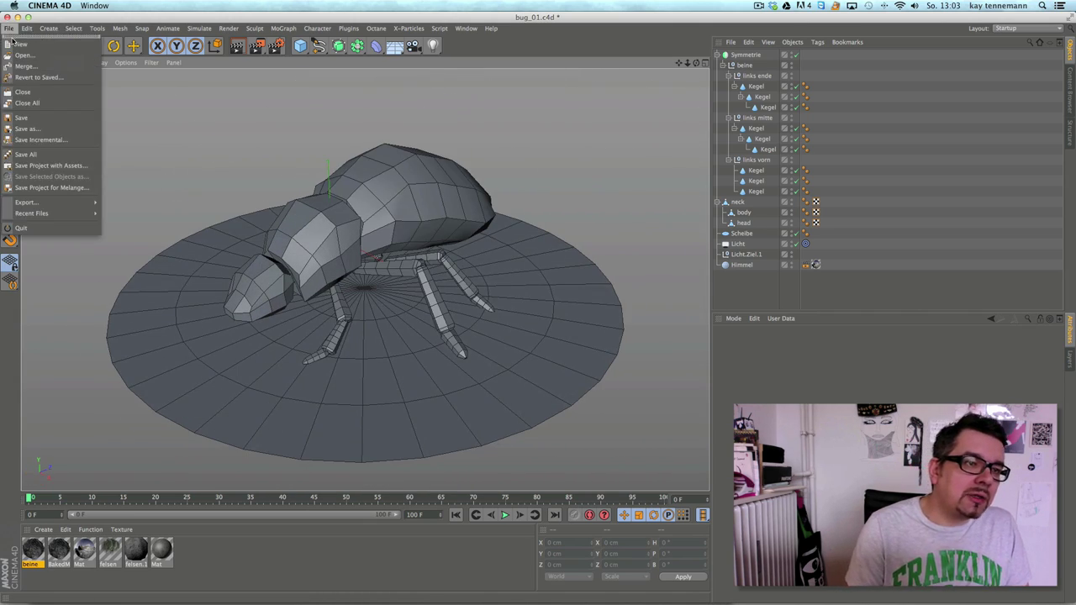
left_click(38, 41)
left_click(705, 63)
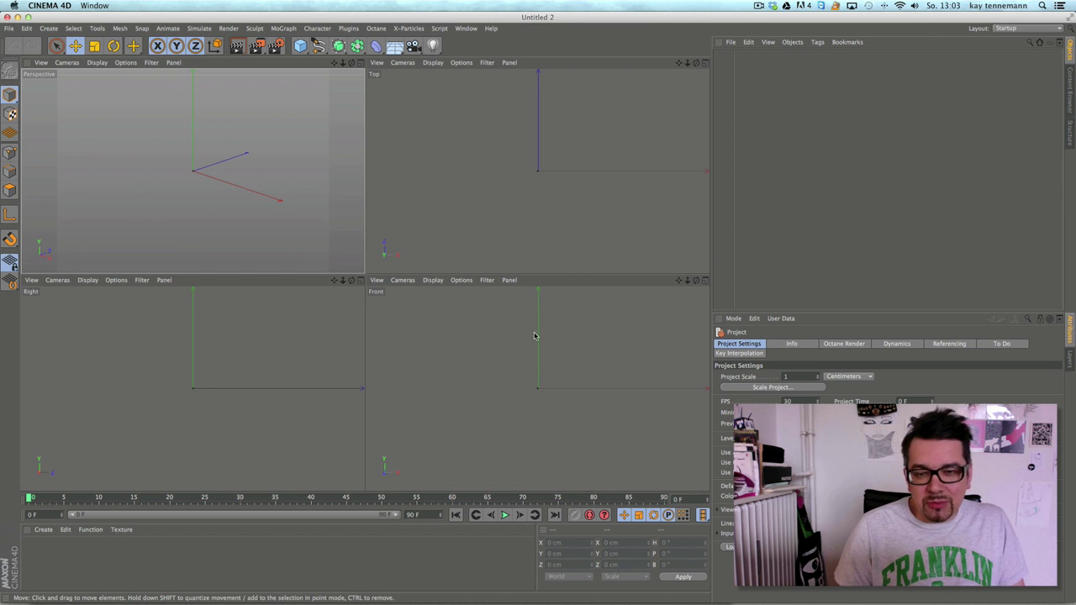
Step: Load some_topbugs.jpg from BUG making/part02_modeling on the desktop as the background image of the Top view
left_click(432, 63)
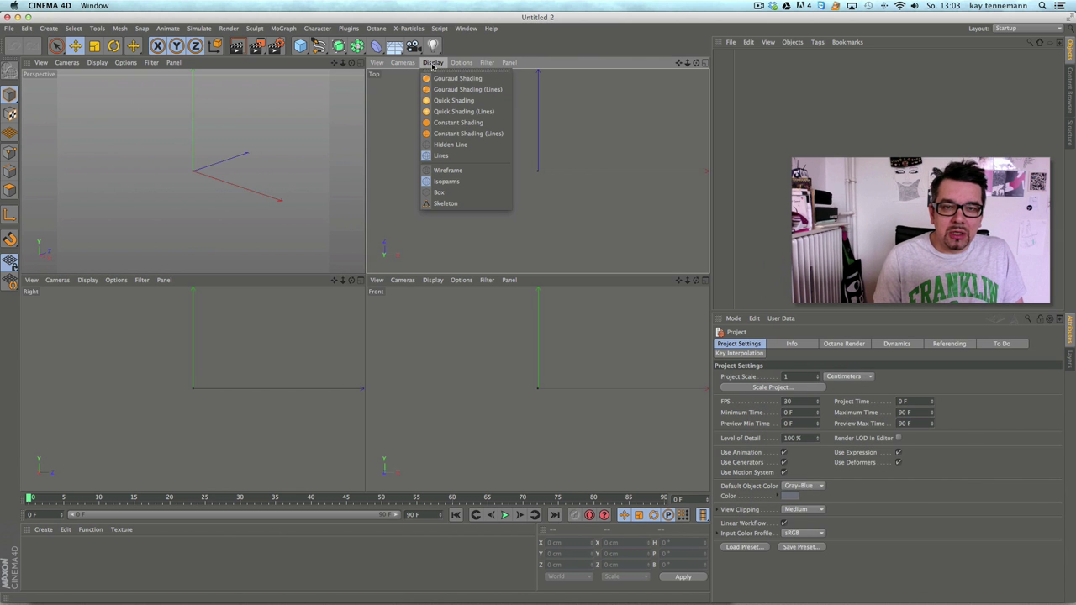
mouse_move(461, 63)
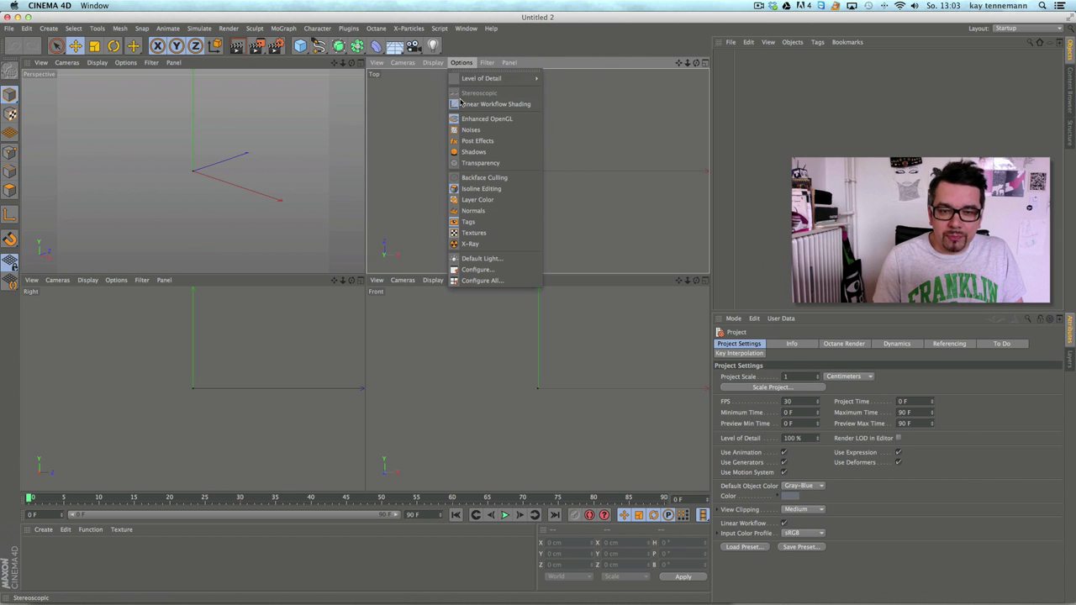
left_click(485, 271)
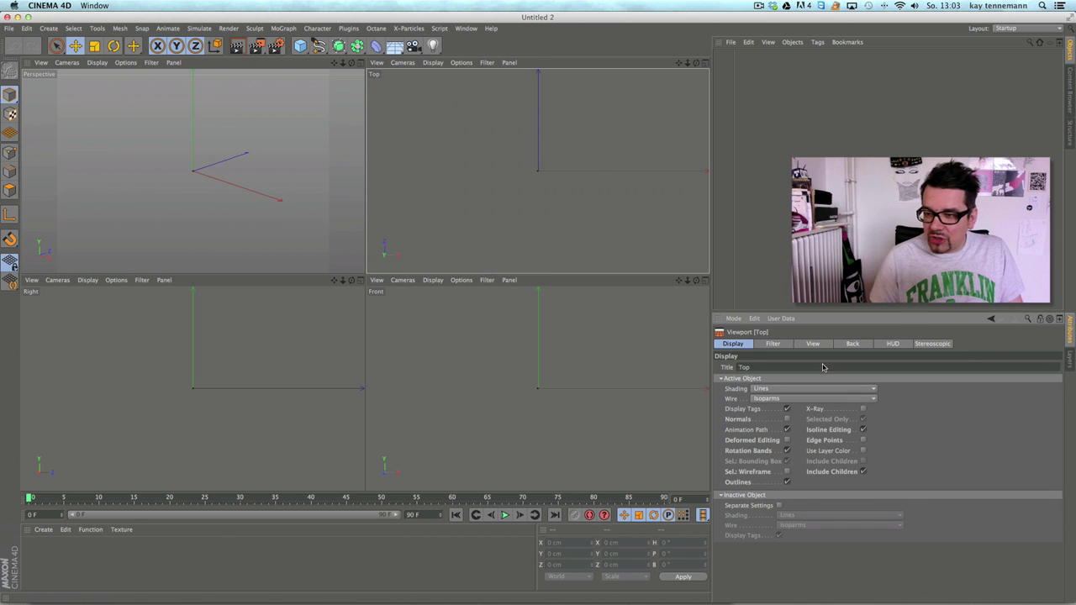
left_click(813, 344)
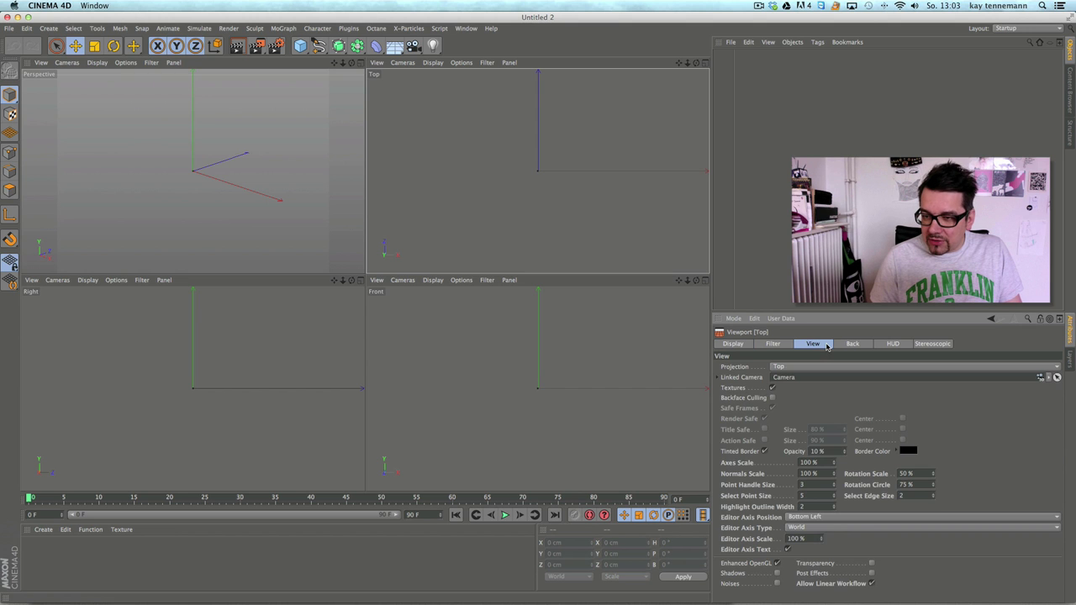
left_click(851, 344)
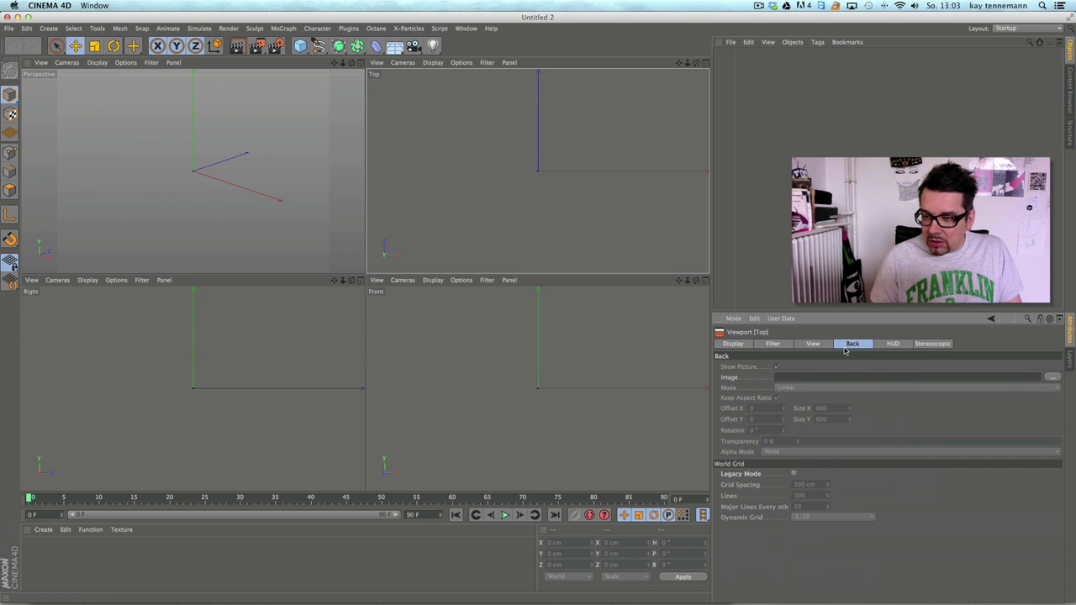
left_click(1052, 378)
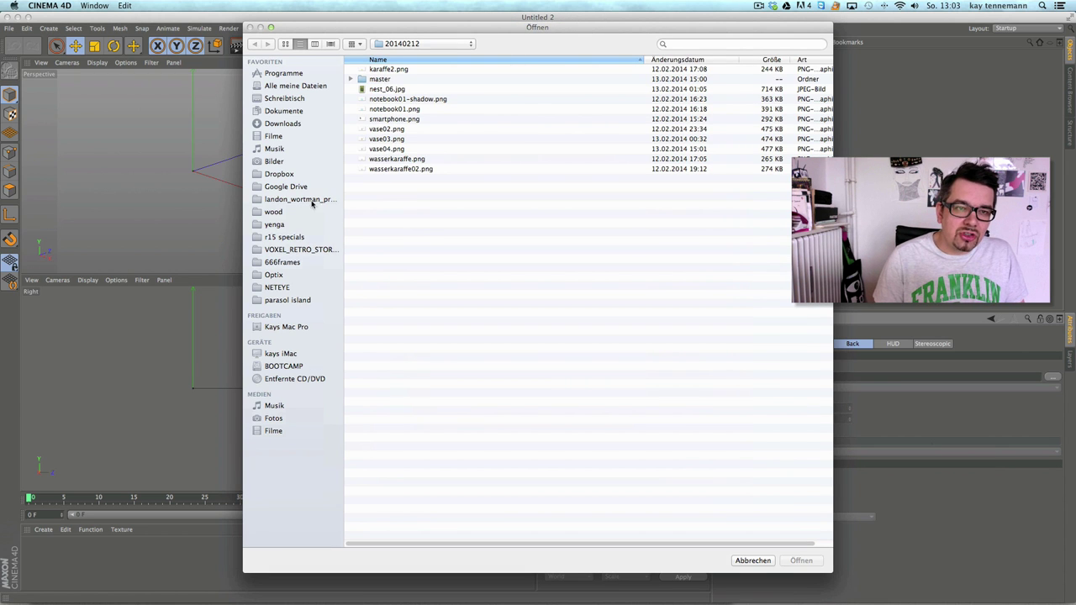
left_click(300, 98)
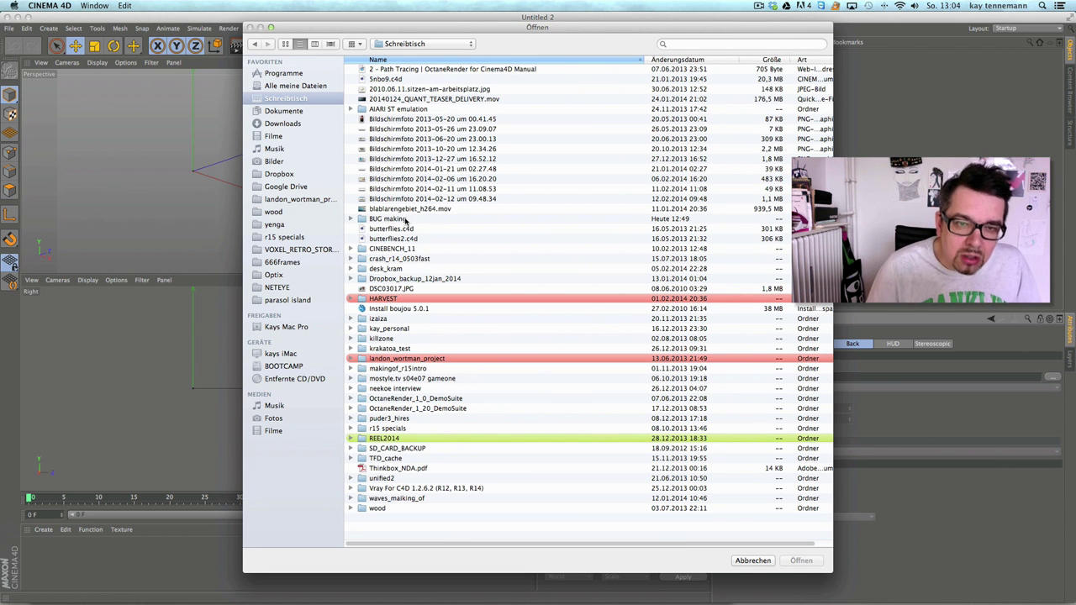
double_click(406, 220)
double_click(395, 76)
double_click(398, 71)
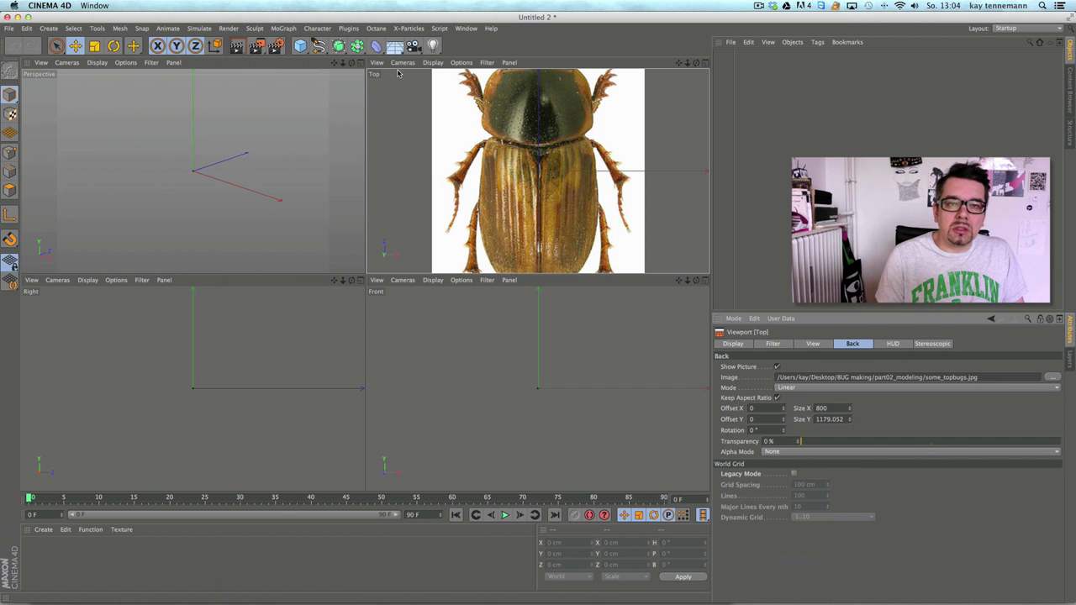
Step: Maximize the Top view and set the transparency of its background image to 65%
left_click(705, 63)
left_click_drag(605, 171, 239, 133, "alt")
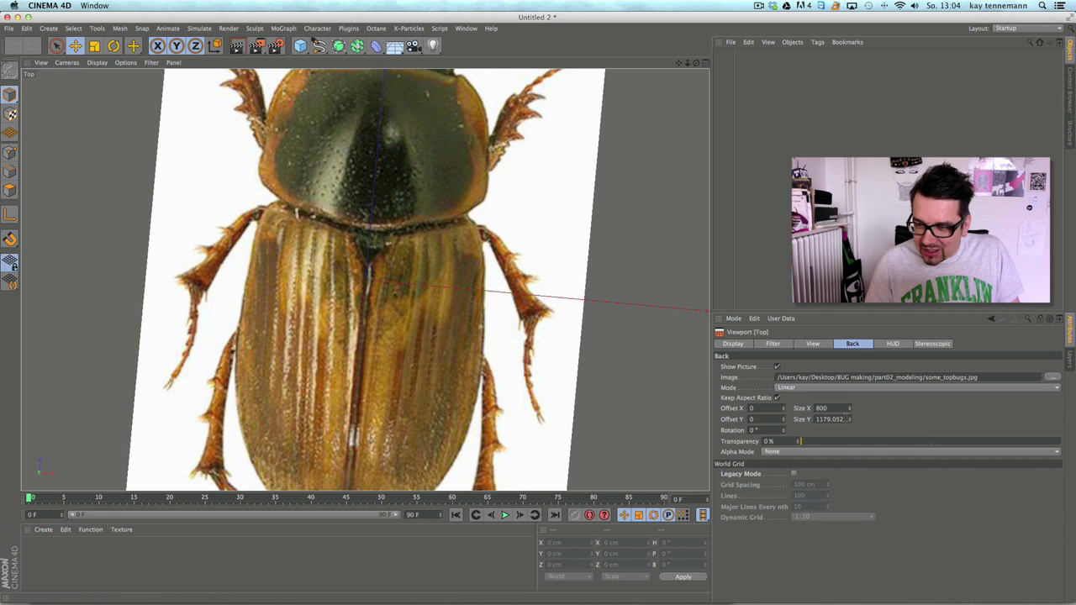
left_click_drag(602, 363, 612, 364, "alt")
left_click_drag(686, 62, 637, 80)
key("h")
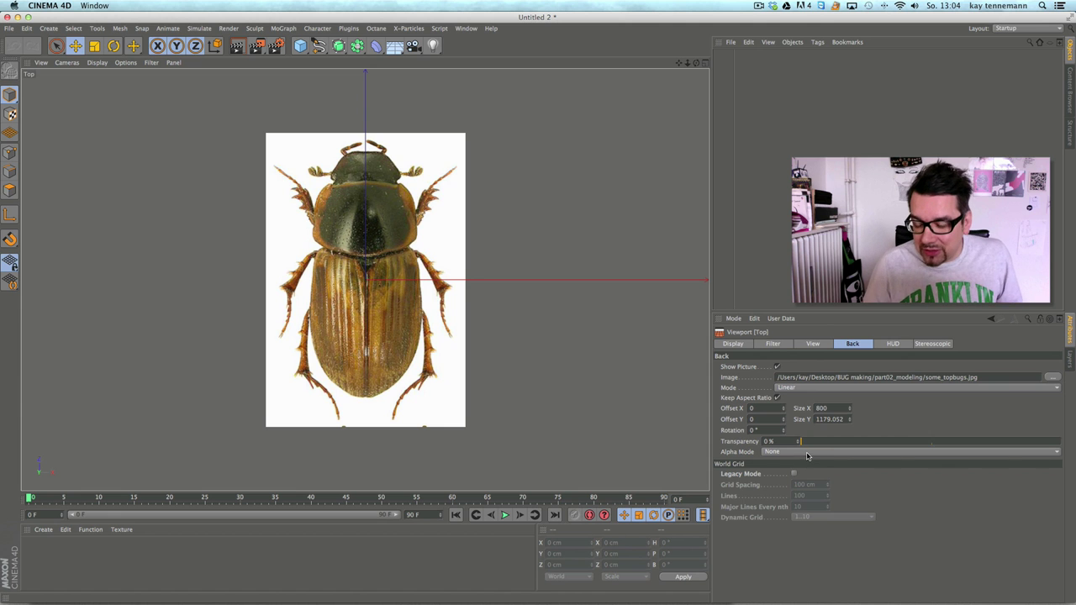
left_click_drag(805, 441, 972, 442)
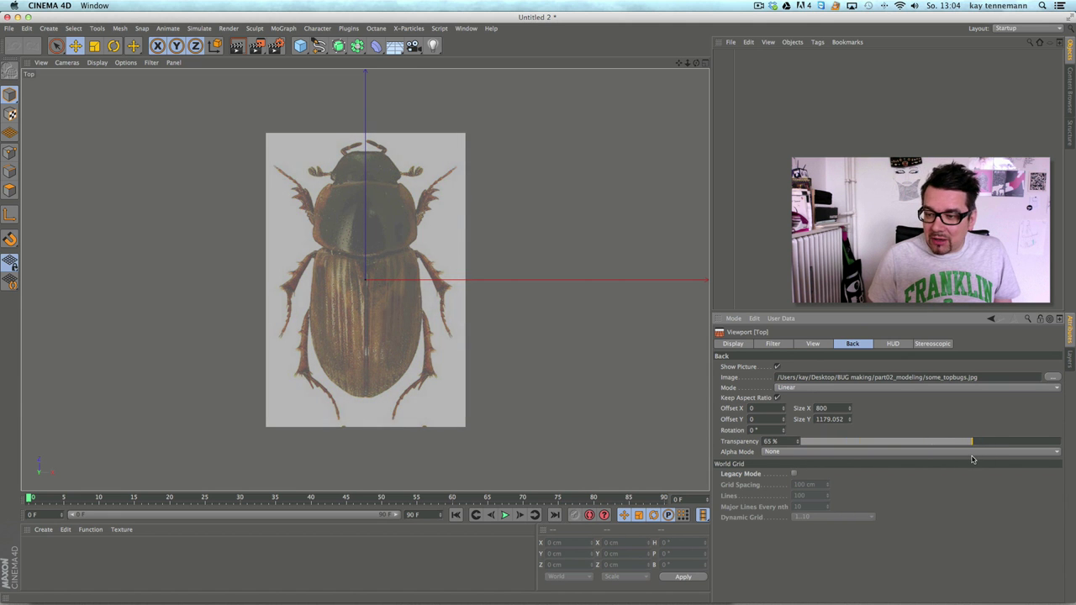
Step: Add a cube and move it over the beetle's abdomen to about X -6 cm and Z -204 cm
left_click(300, 45)
left_click_drag(480, 282, 458, 281)
scroll(329, 353, "up", 7)
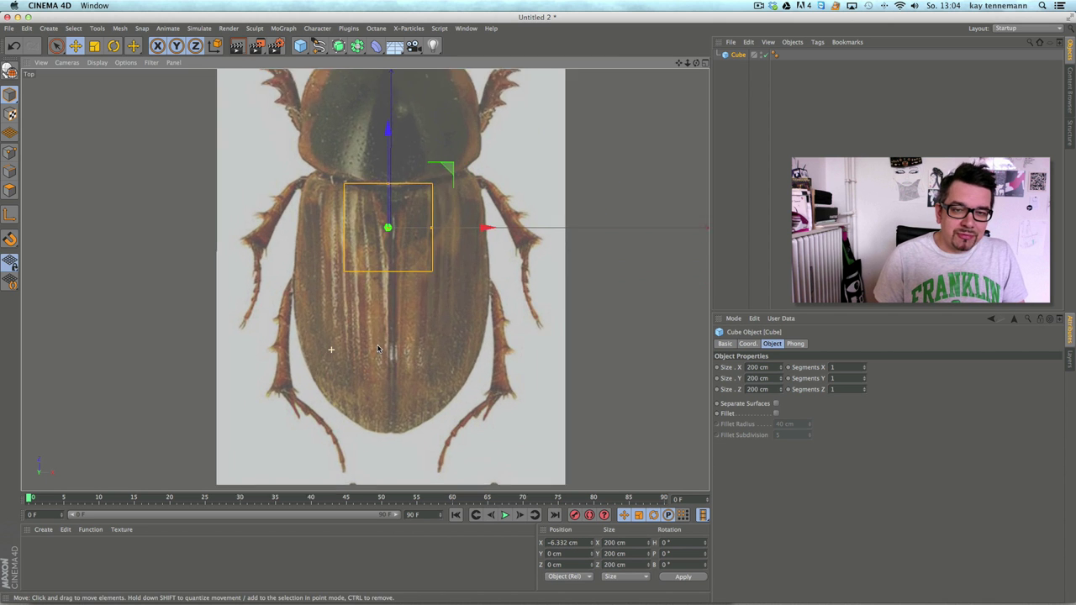
middle_click_drag(364, 281, 370, 249, "alt")
scroll(394, 312, "down", 4)
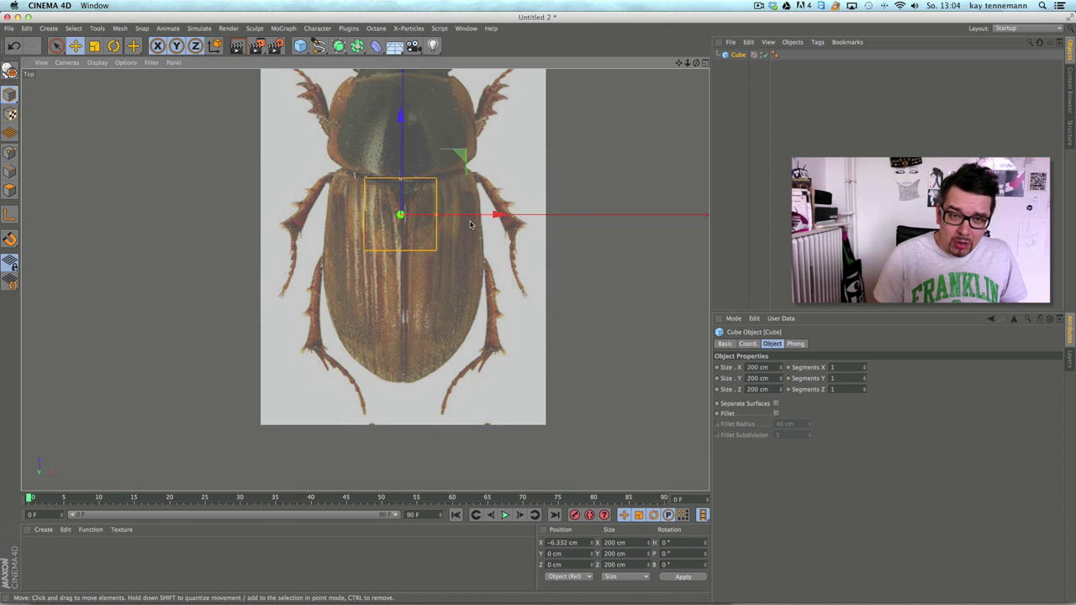
left_click_drag(402, 141, 401, 214)
Step: Check the cube in the Perspective view and move it along Z to about -52 cm
left_click(696, 62)
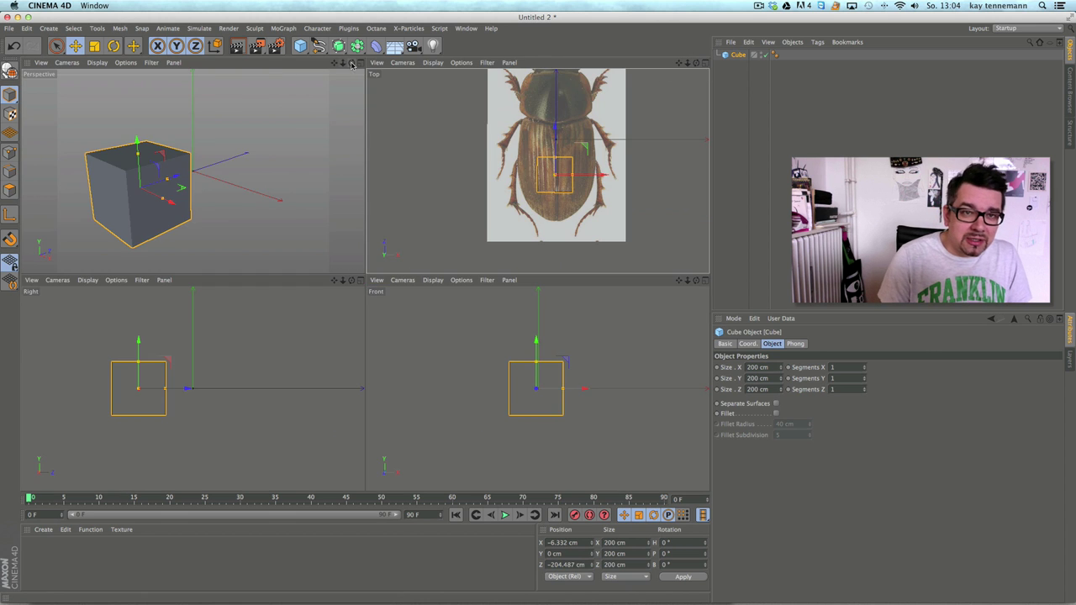
left_click(355, 63)
right_click_drag(391, 241, 367, 263, "alt")
middle_click_drag(385, 284, 409, 268, "alt")
left_click_drag(404, 250, 446, 232)
left_click(697, 63)
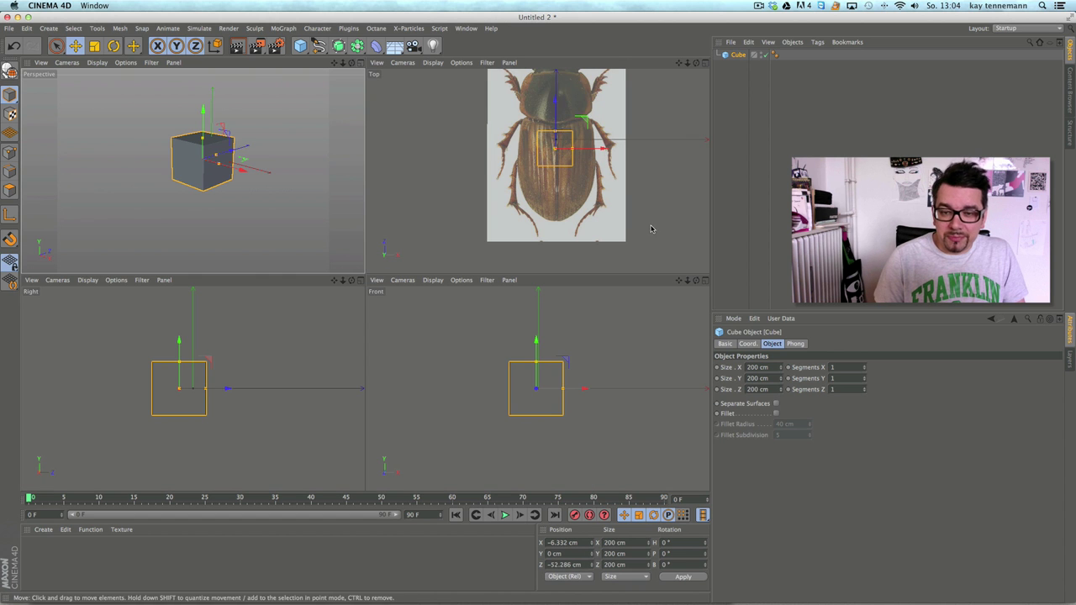
Step: Fit the cube to the beetle's abdomen in the Top view, about 449 cm in X and 588 cm in Z
left_click(696, 62)
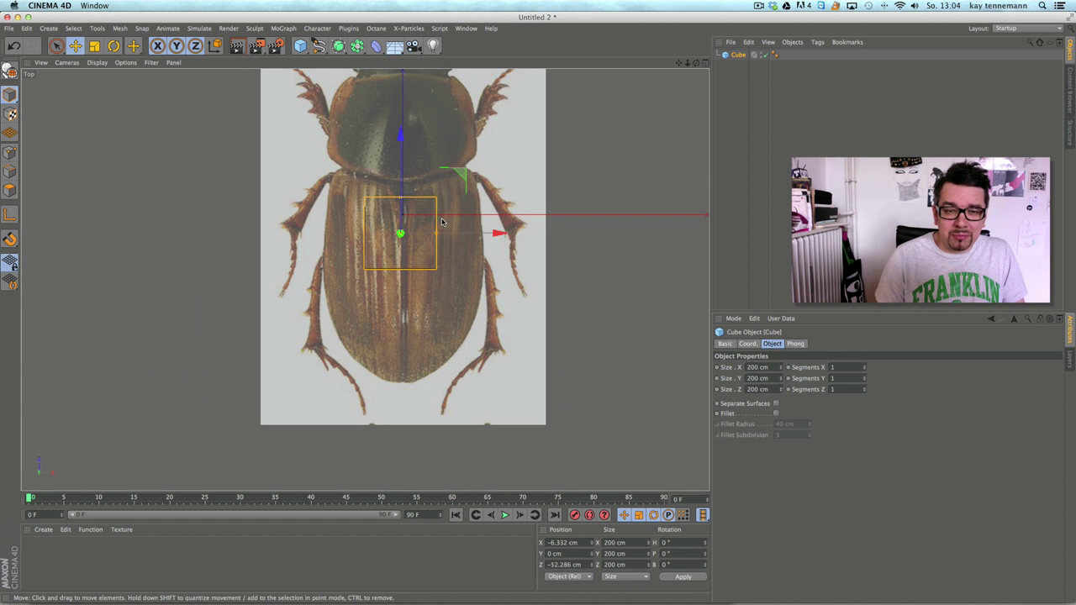
left_click_drag(410, 224, 410, 275)
left_click_drag(407, 326, 409, 254)
left_click_drag(442, 358, 509, 357)
middle_click_drag(509, 370, 512, 332, "alt")
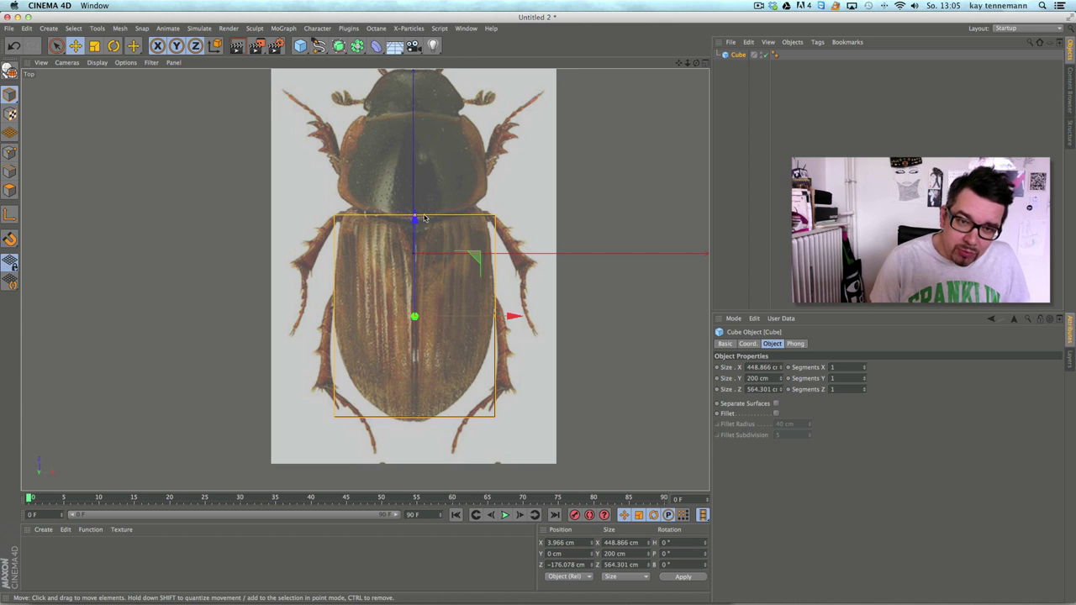
left_click_drag(414, 216, 414, 211)
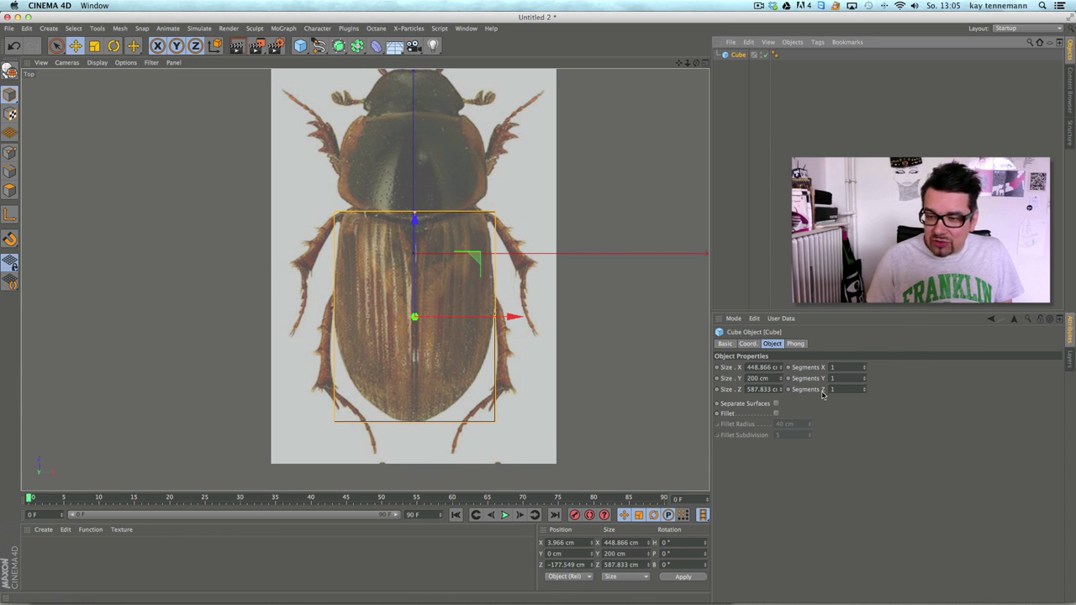
Step: Set the cube's Z segments to 4 and switch the Top view's display to Wireframe
left_click(863, 388)
left_click(863, 388)
left_click(863, 387)
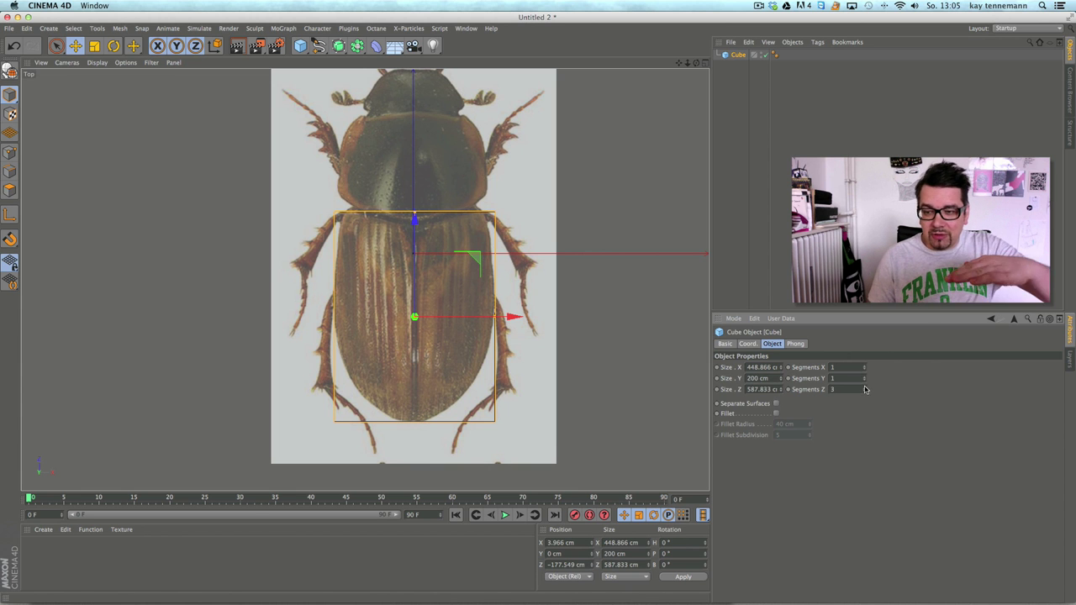
left_click(96, 63)
left_click(112, 171)
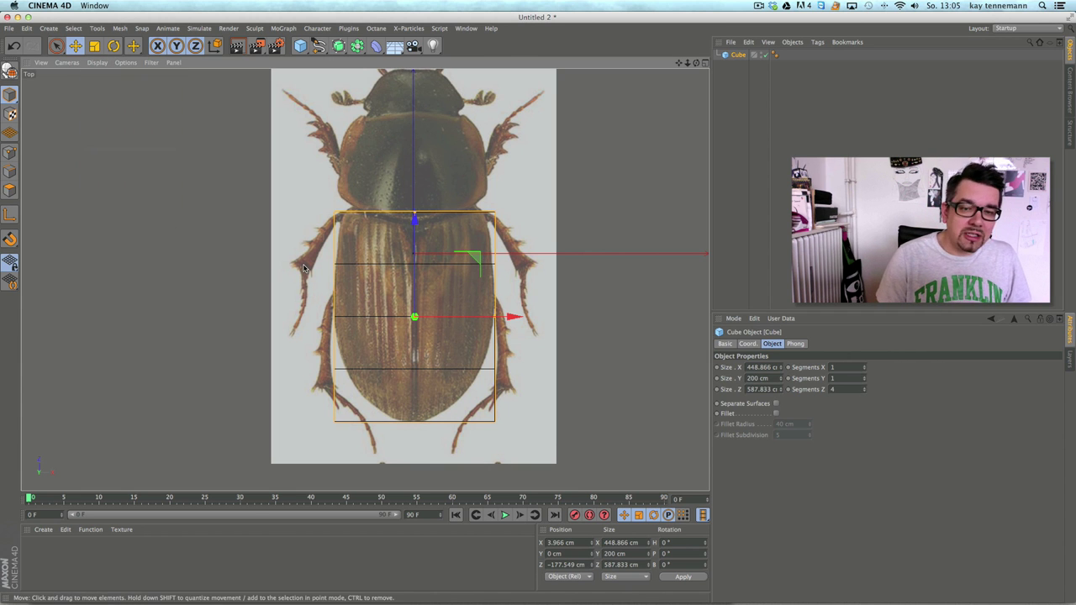
Step: Set the cube's Z segments to 5
left_click(864, 388)
left_click(865, 389)
left_click(864, 388)
left_click_drag(865, 395, 862, 400)
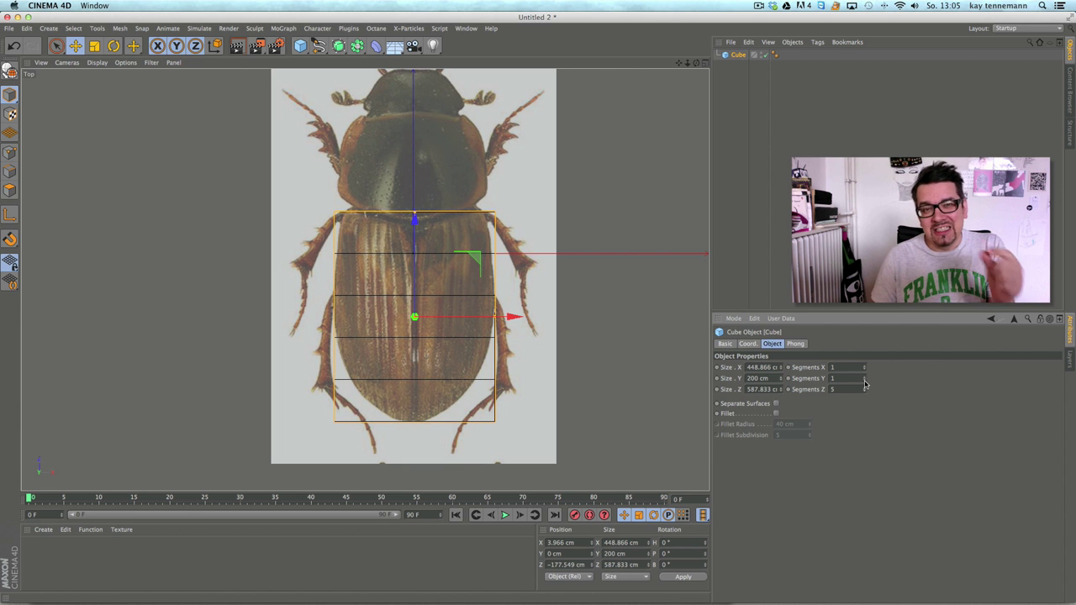
Step: Open the earlier project bug_02.c4d
left_click(9, 27)
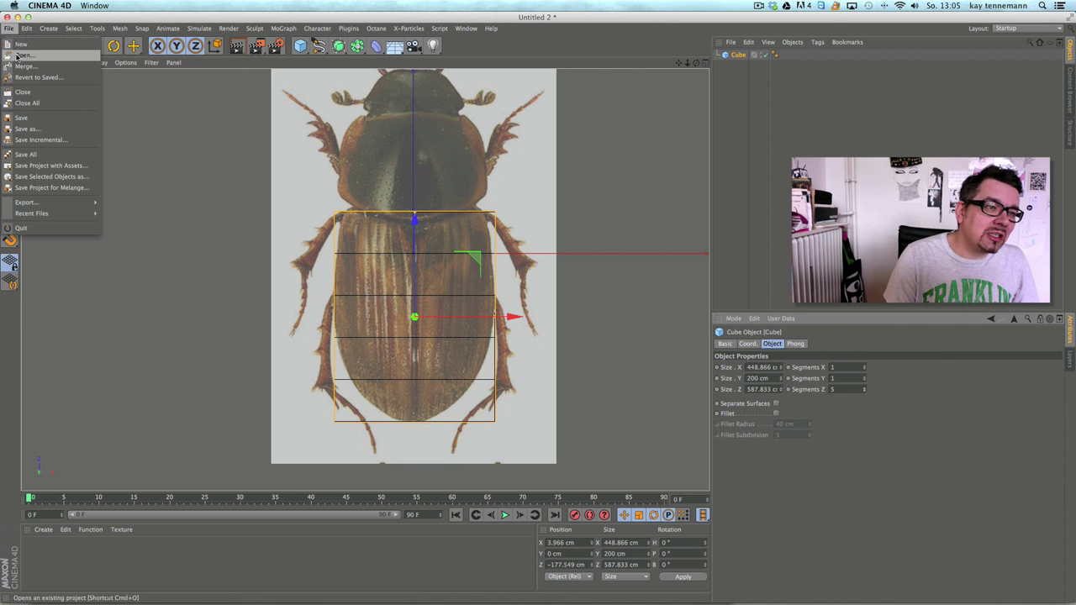
left_click(20, 55)
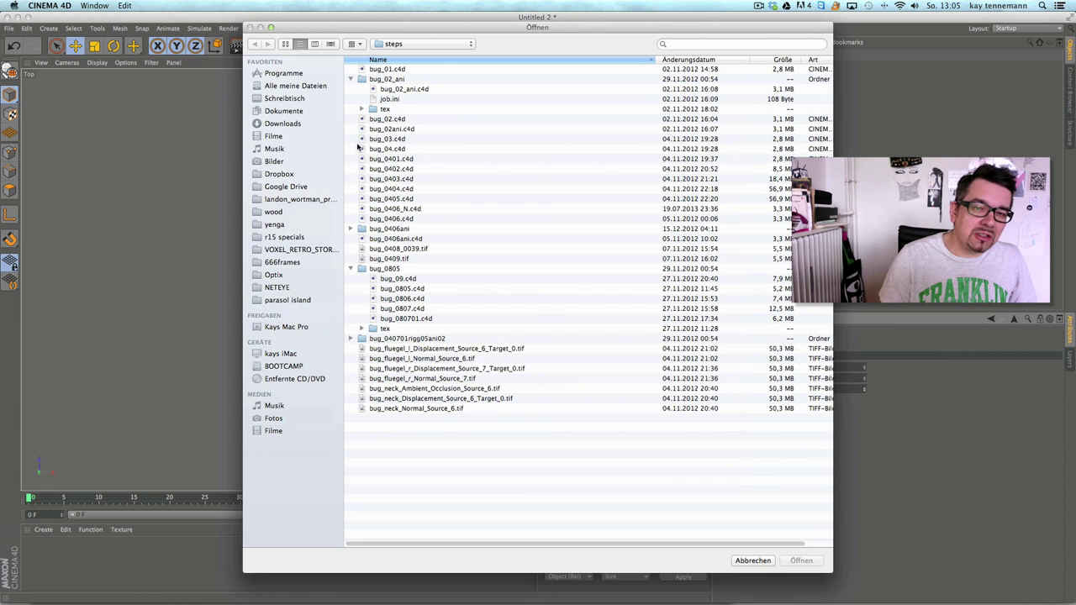
double_click(423, 122)
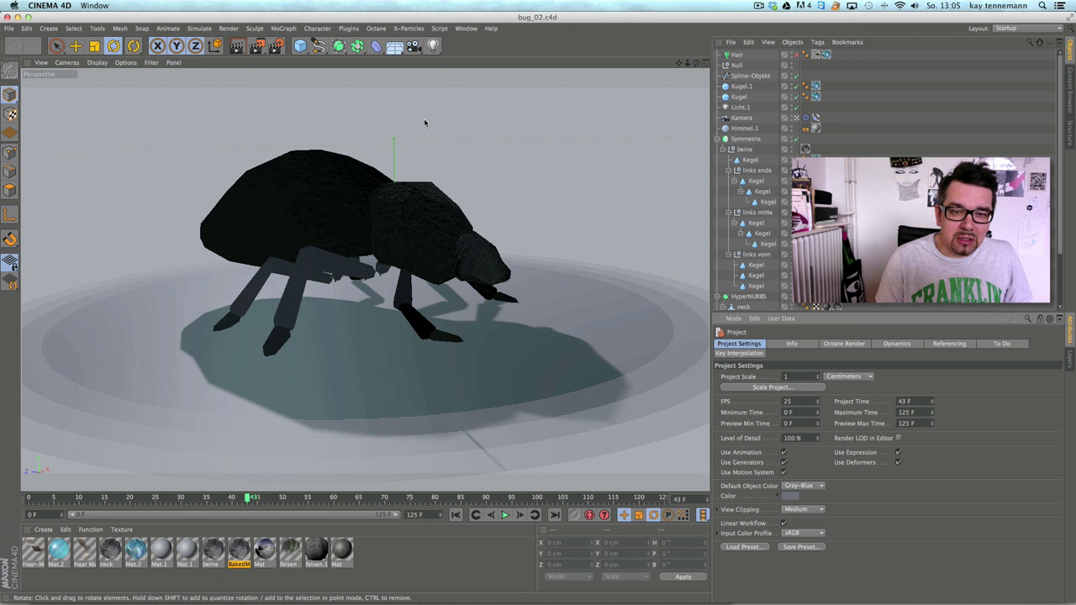
Step: Delete the texture tags from the neck, body and head meshes and show the bug shaded with wireframe lines
left_click(717, 139)
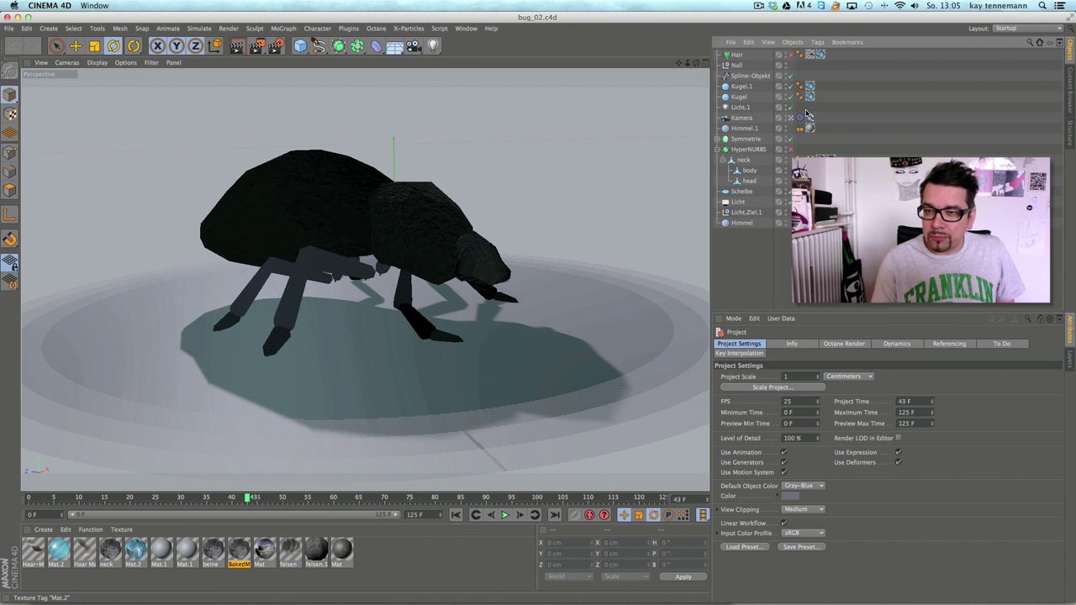
left_click_drag(816, 151, 839, 173)
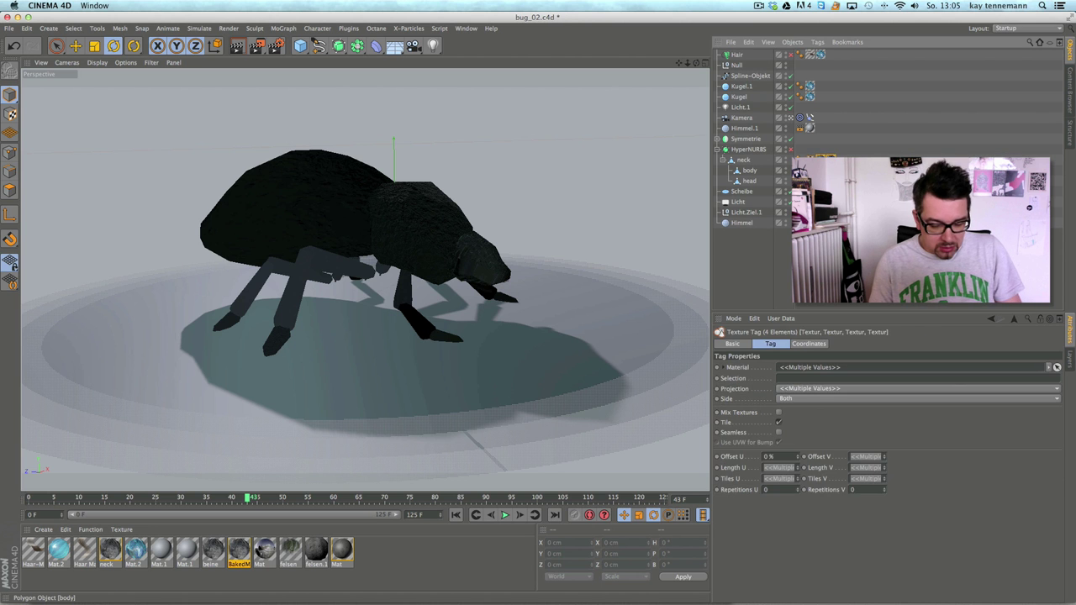
key("Delete")
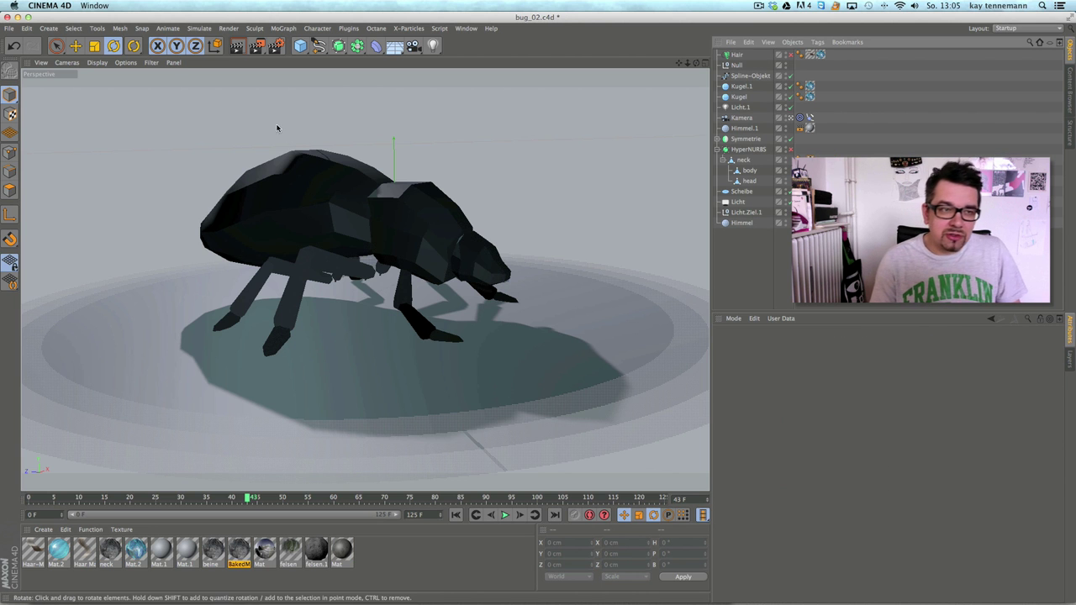
left_click(100, 63)
left_click(126, 111)
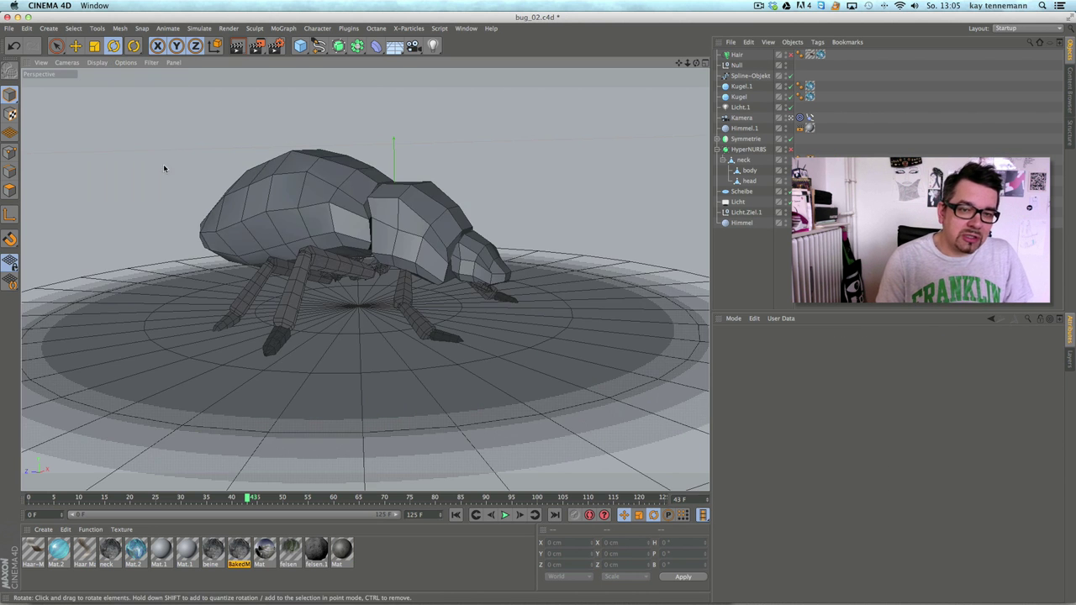
Step: Open bug_03.c4d and examine the polygon layout of the bug's abdomen closely from above and behind
left_click(8, 28)
left_click(23, 54)
double_click(432, 138)
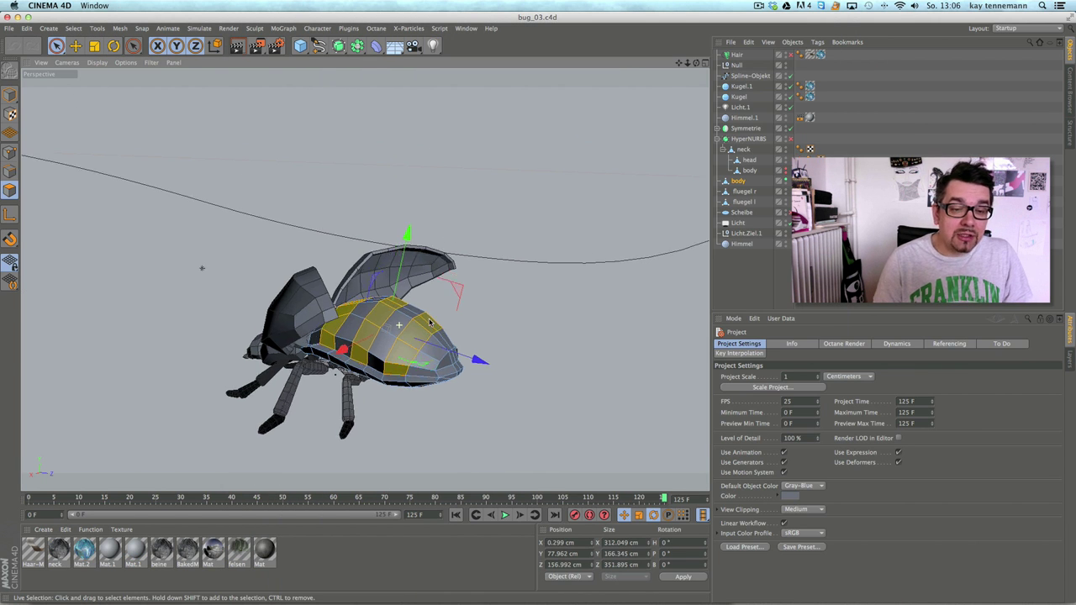
right_click_drag(429, 321, 528, 304, "alt")
middle_click_drag(395, 379, 431, 268, "alt")
left_click_drag(431, 268, 397, 330, "alt")
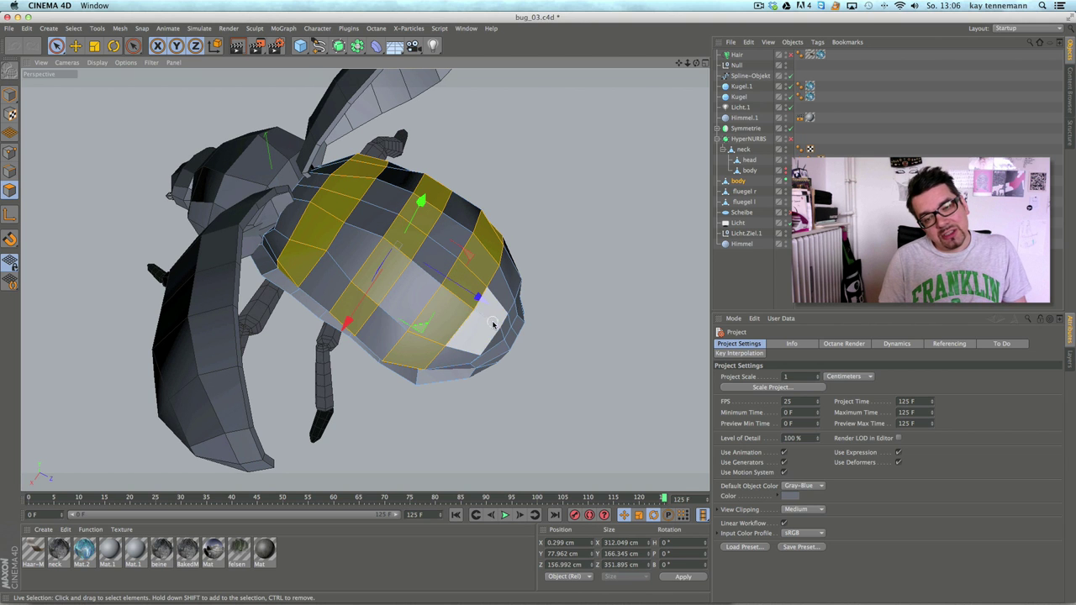
Step: Return to the Untitled 2 project and try 8 Z segments on the cube before settling on 5
left_click(467, 29)
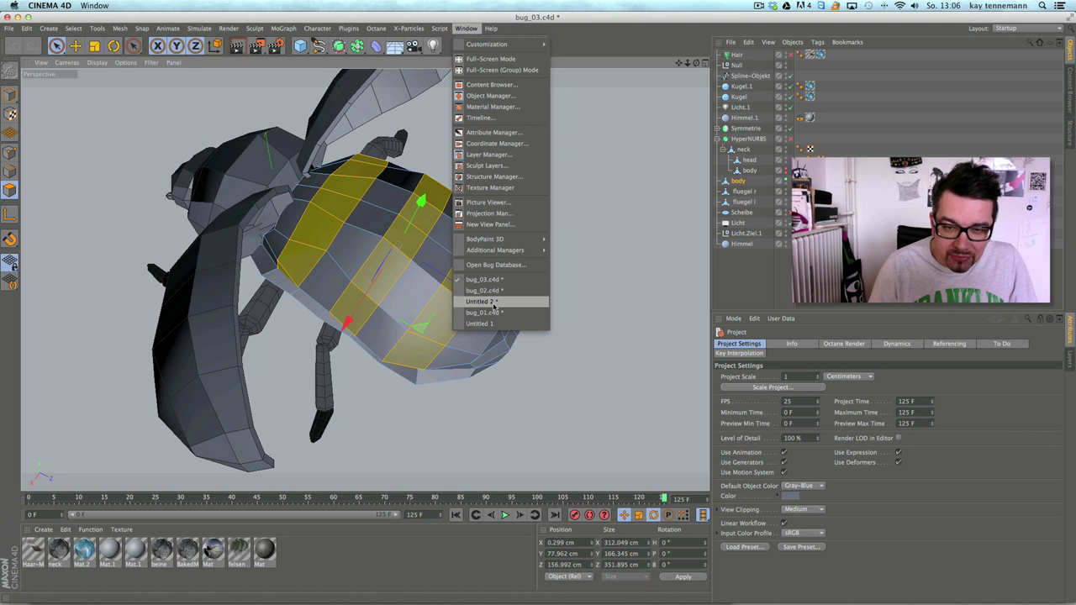
left_click(481, 301)
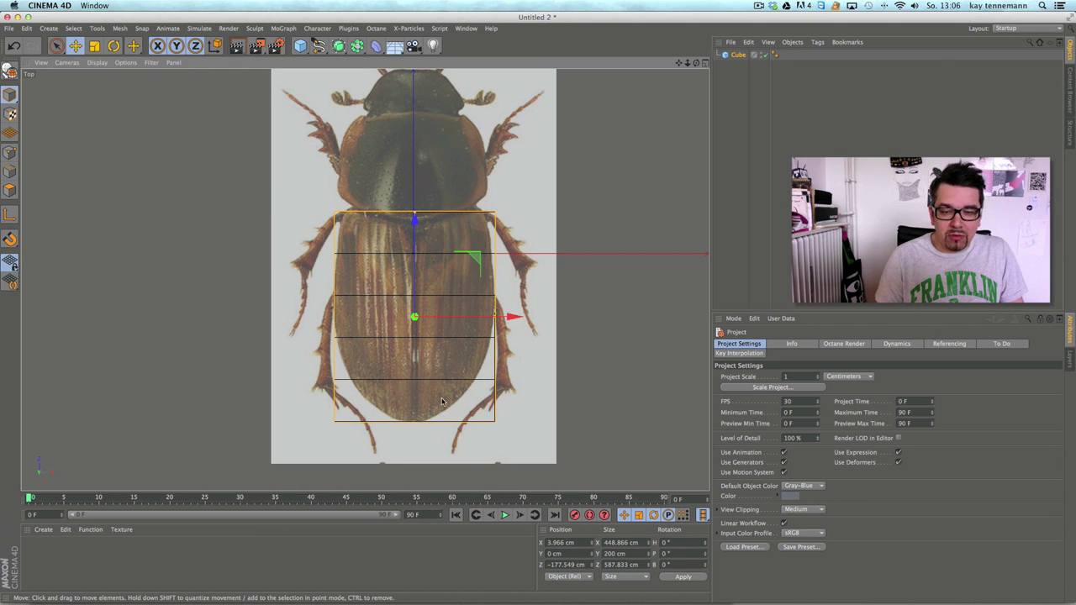
left_click(738, 54)
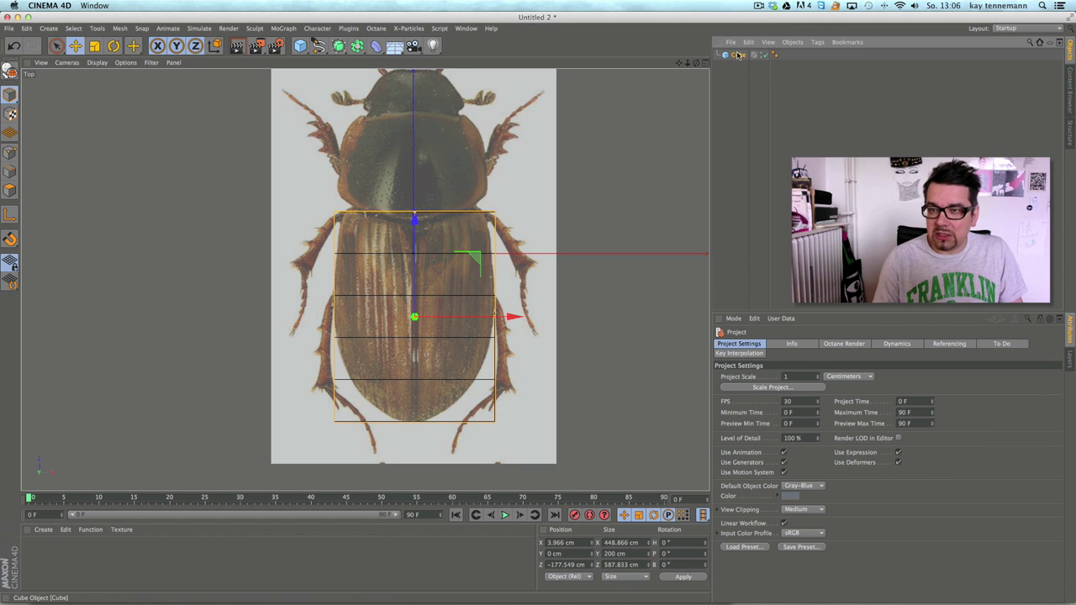
left_click_drag(863, 392, 863, 390)
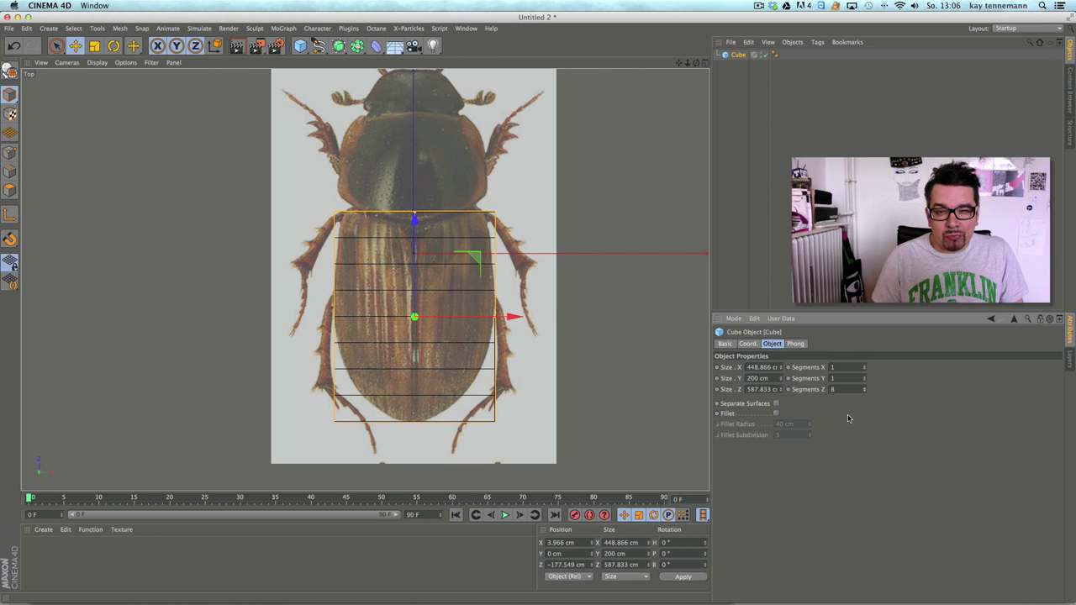
type("5")
key("Return")
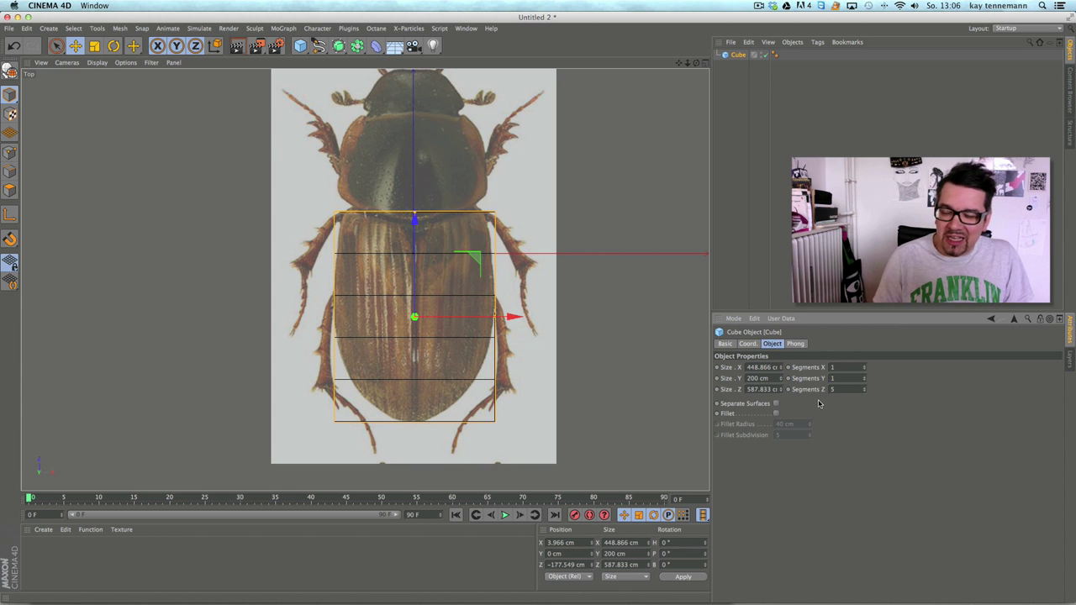
Step: Stretch the cube to about 208 cm in Y and undo its displacement from the abdomen
left_click(703, 63)
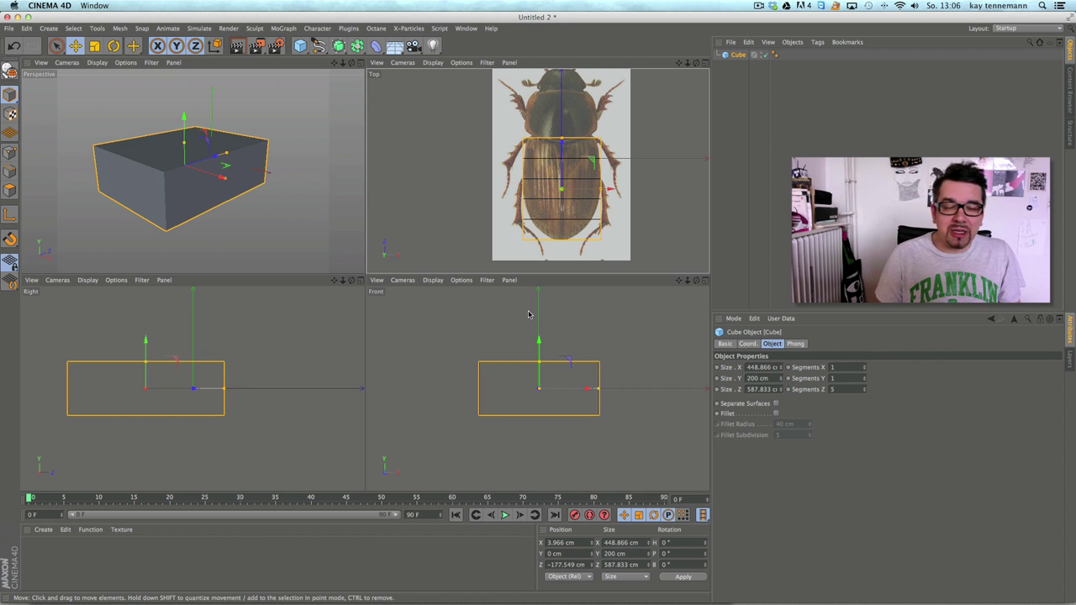
left_click_drag(184, 141, 196, 150)
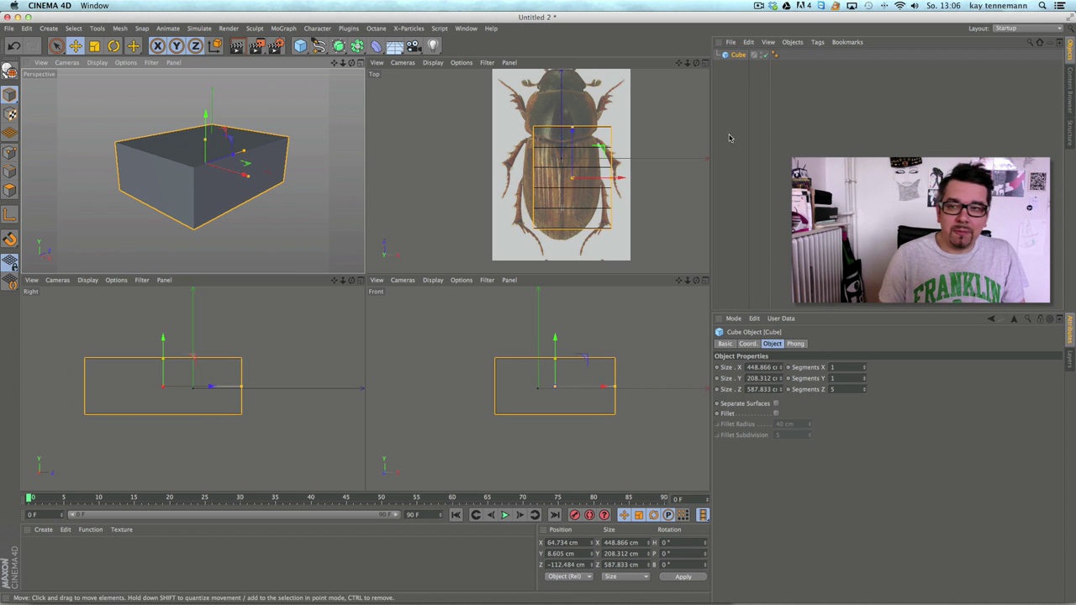
left_click(705, 63)
left_click(13, 45)
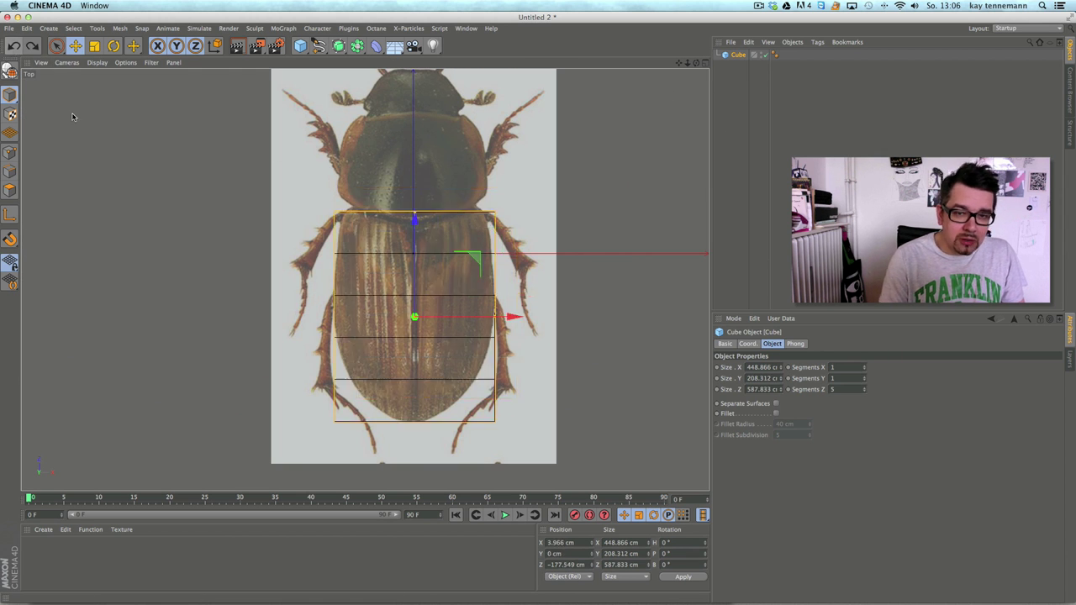
Step: Reposition the cube over the beetle's abdomen in the Top view, at about X 2.5 cm and Z -194 cm
left_click_drag(515, 317, 541, 323)
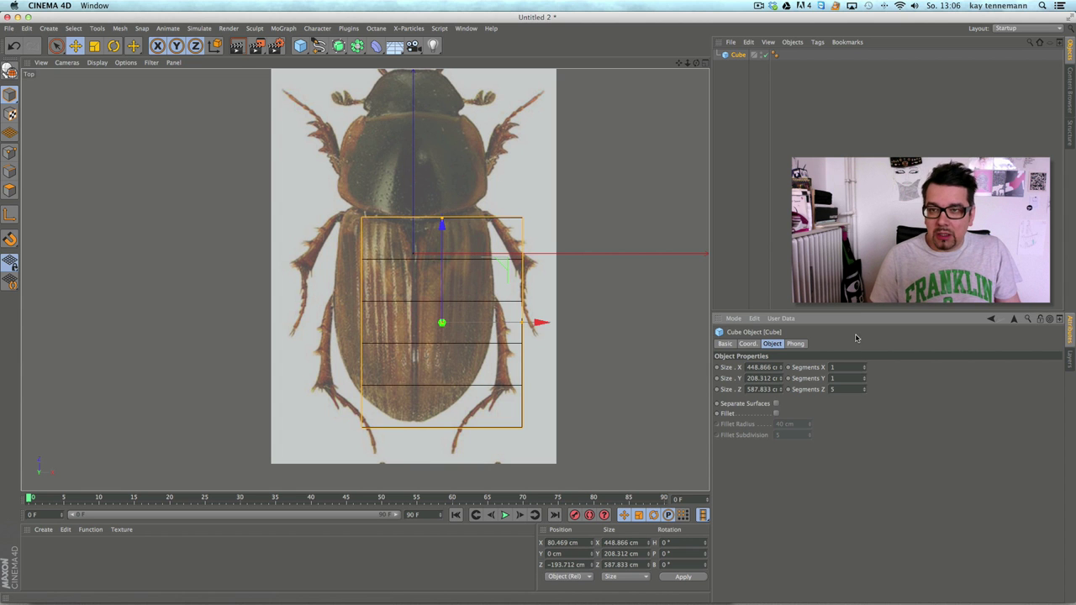
key("Delete")
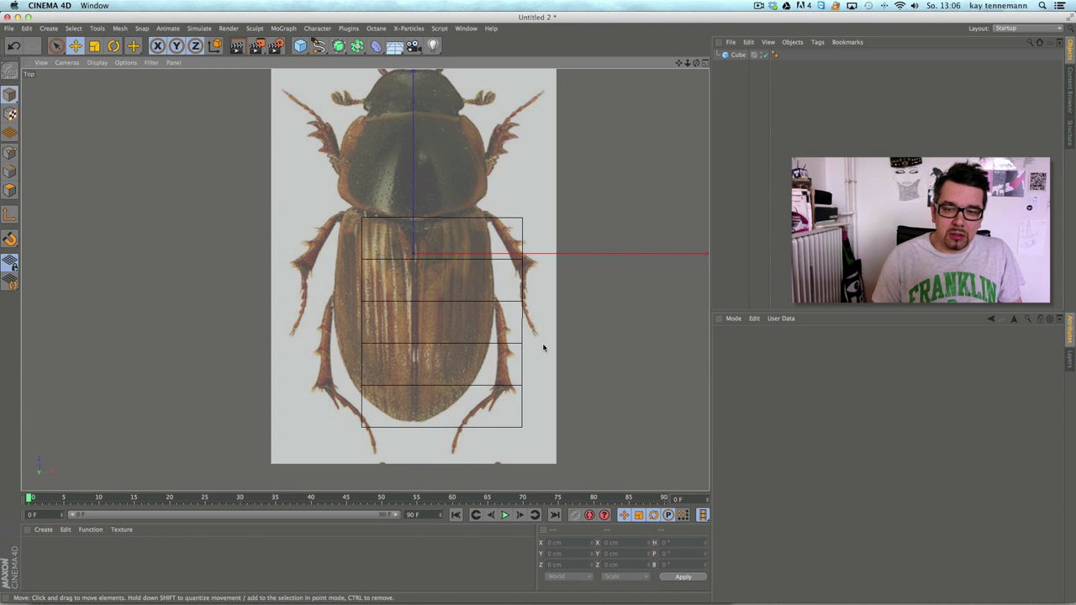
left_click(734, 54)
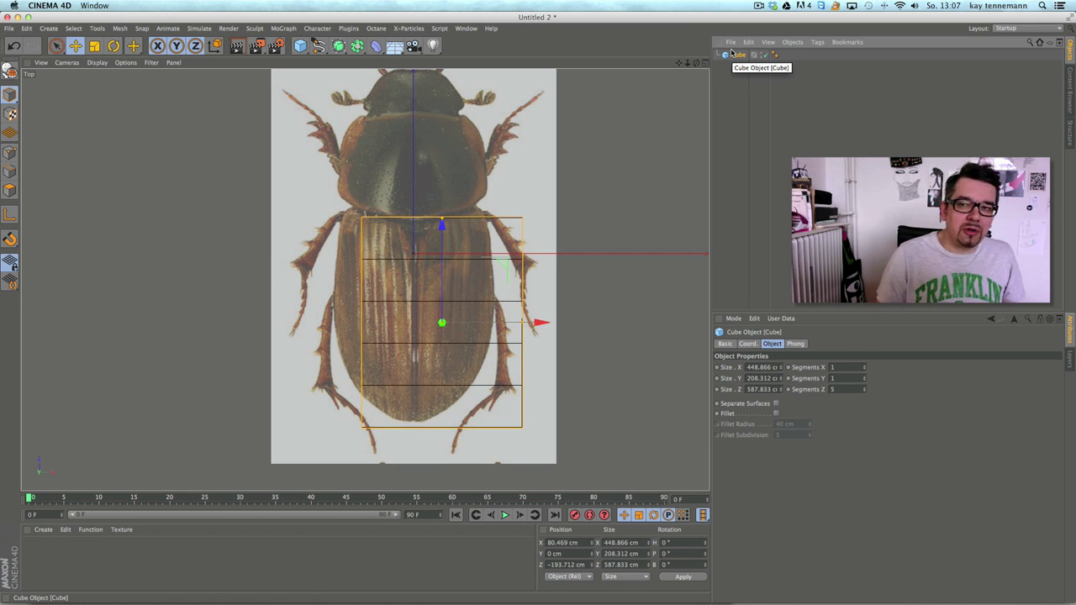
left_click_drag(540, 323, 513, 328)
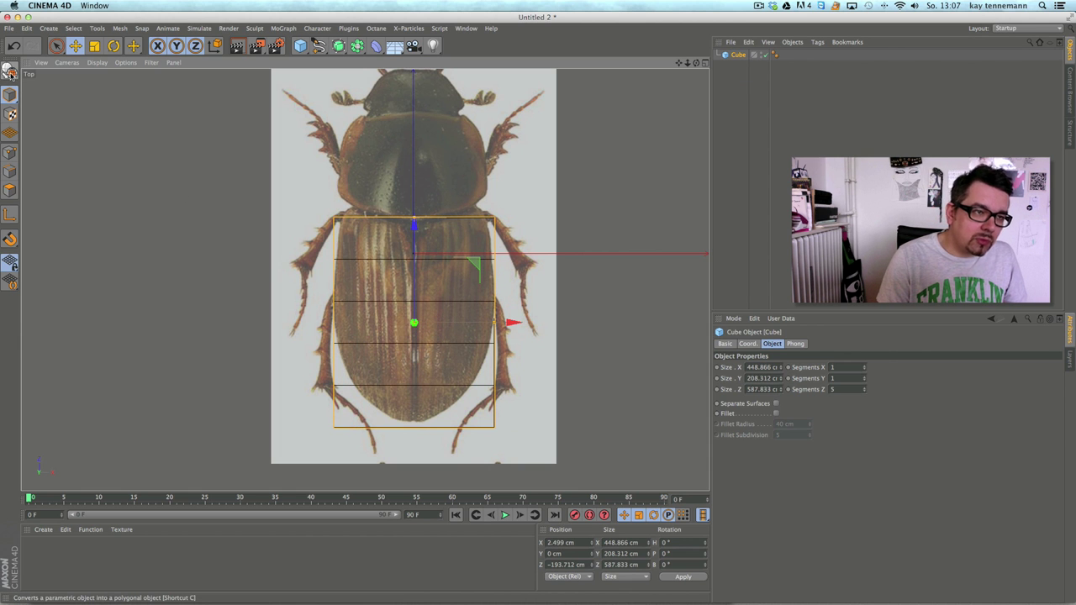
Step: Convert the cube to an editable polygon object and set Live Selection to include hidden elements in point mode
left_click(11, 72)
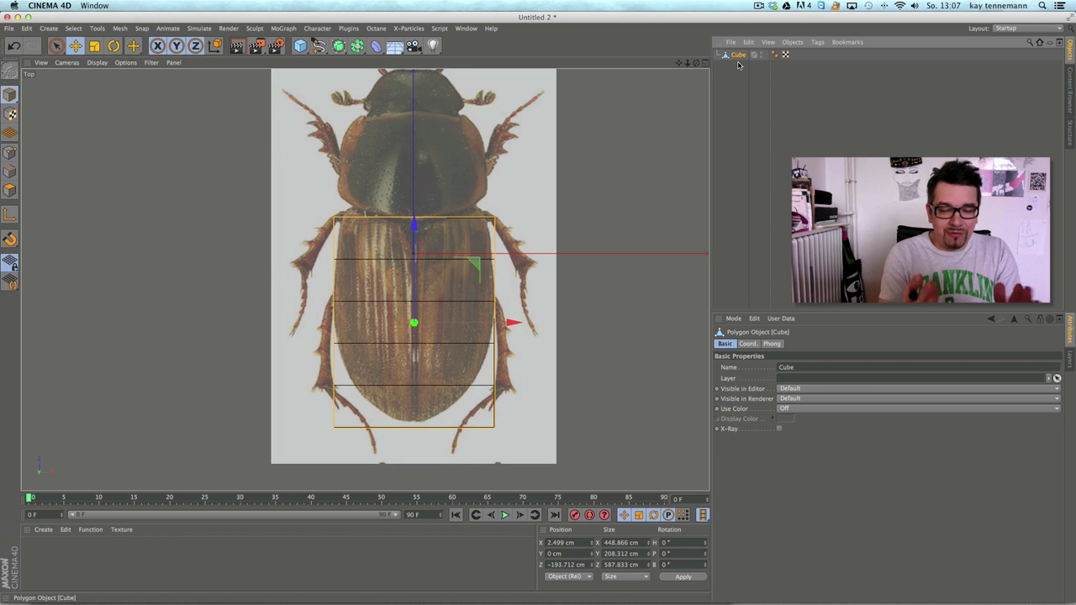
left_click(56, 46)
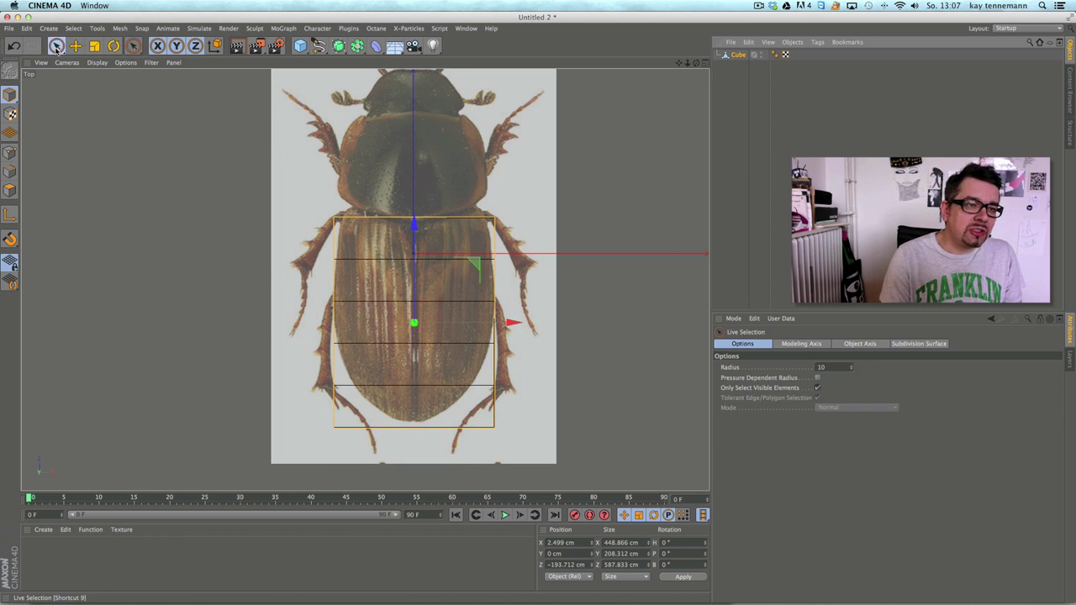
left_click(9, 152)
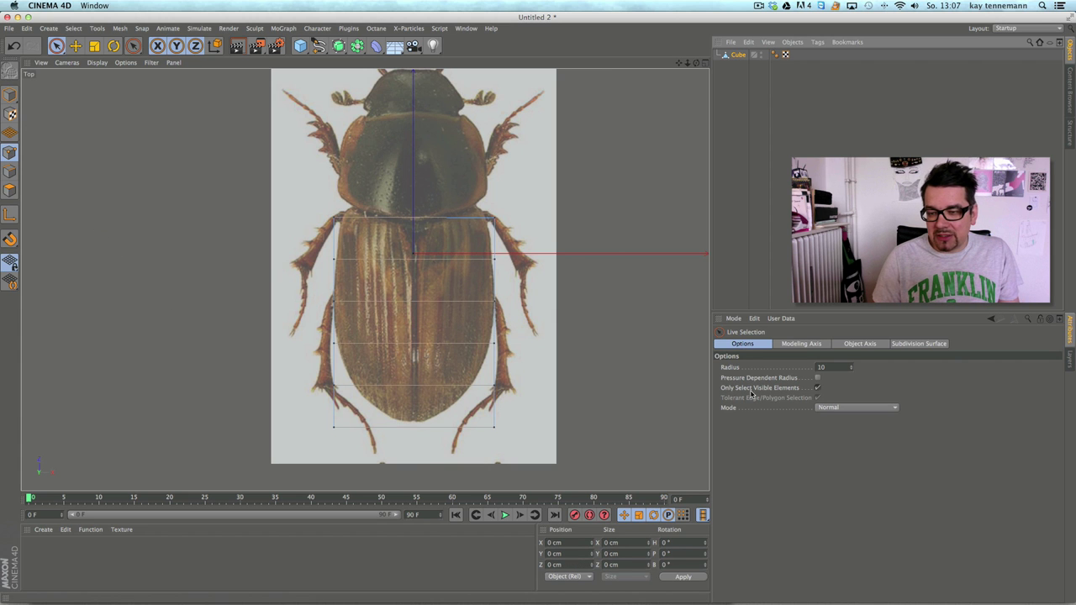
left_click(817, 388)
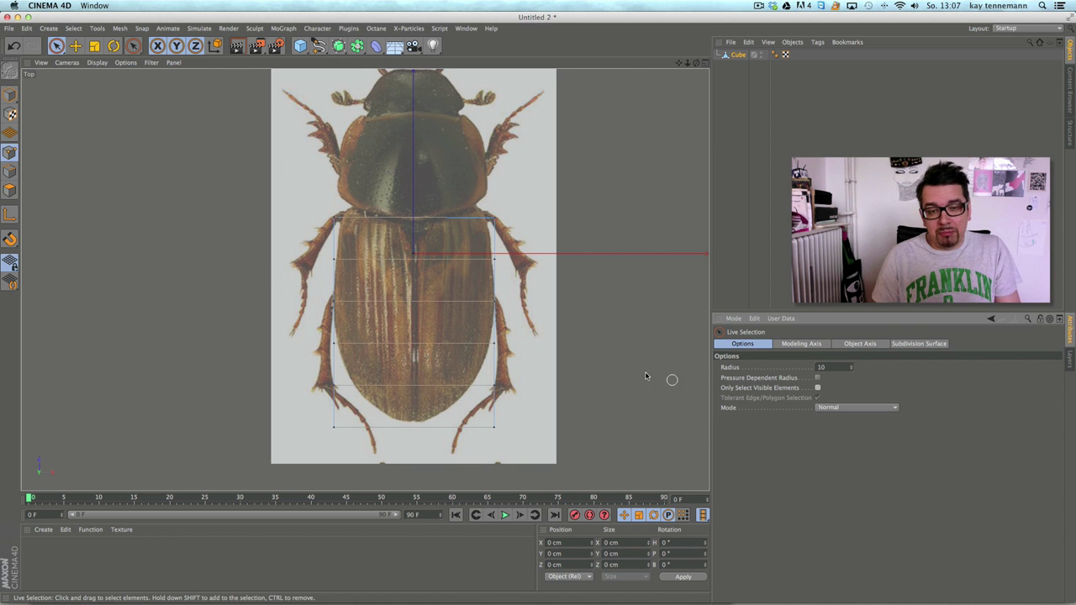
Step: Select the second-row point on the abdomen's side and check in the other views that its hidden counterpart is included
left_click(495, 260)
left_click(705, 63)
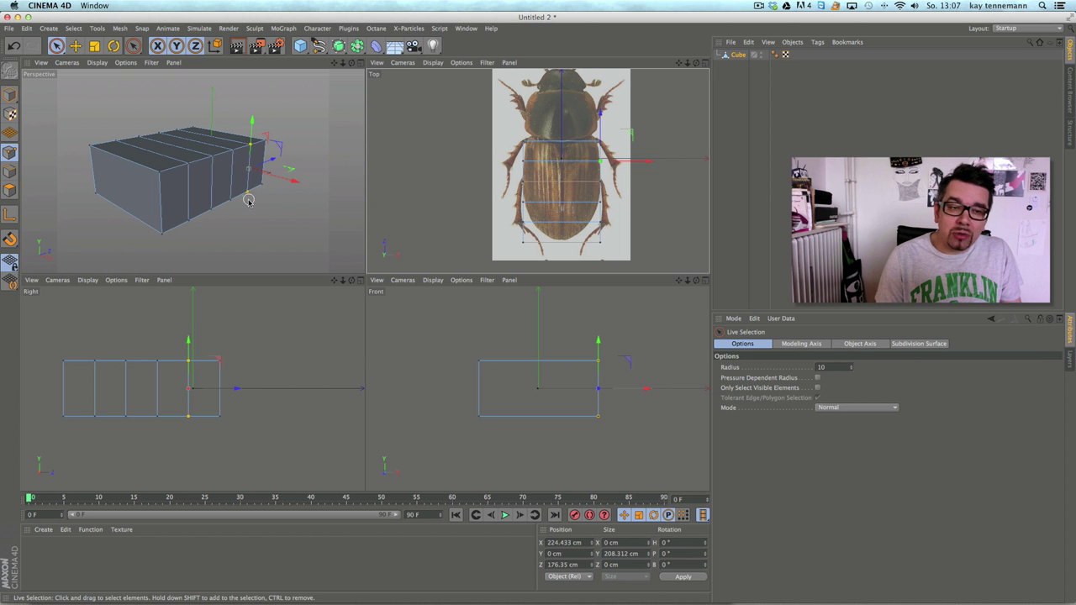
left_click(704, 63)
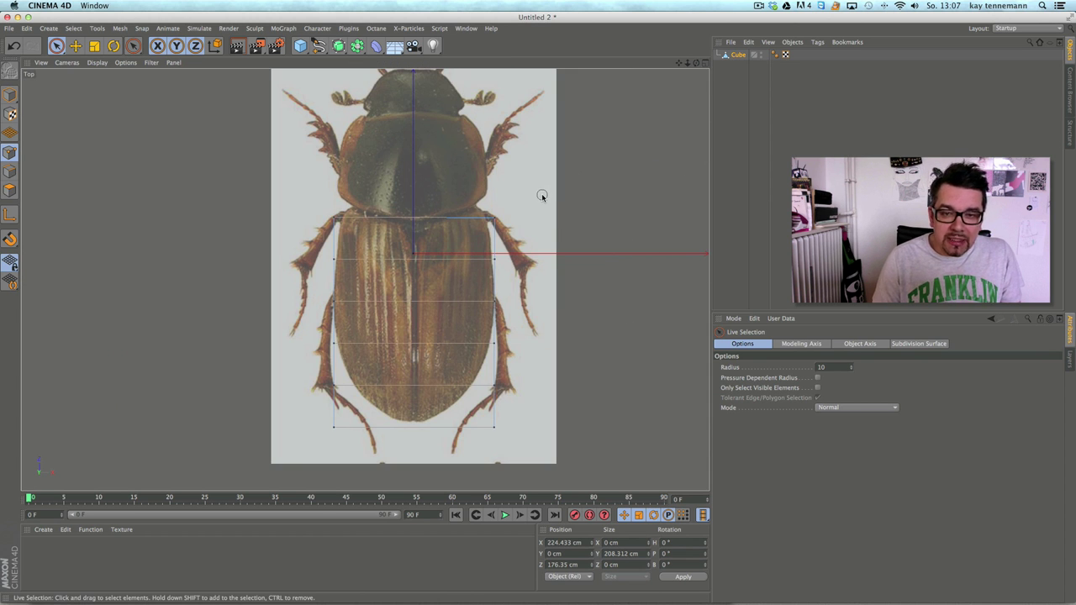
Step: Move the cube's front point row to about Z 316 cm and narrow it in X to the front edge of the abdomen
mouse_move(495, 218)
left_mouse_down()
mouse_move(329, 218)
mouse_move(533, 214)
left_mouse_up()
left_click(76, 47)
left_click_drag(415, 122, 413, 116)
left_click(94, 46)
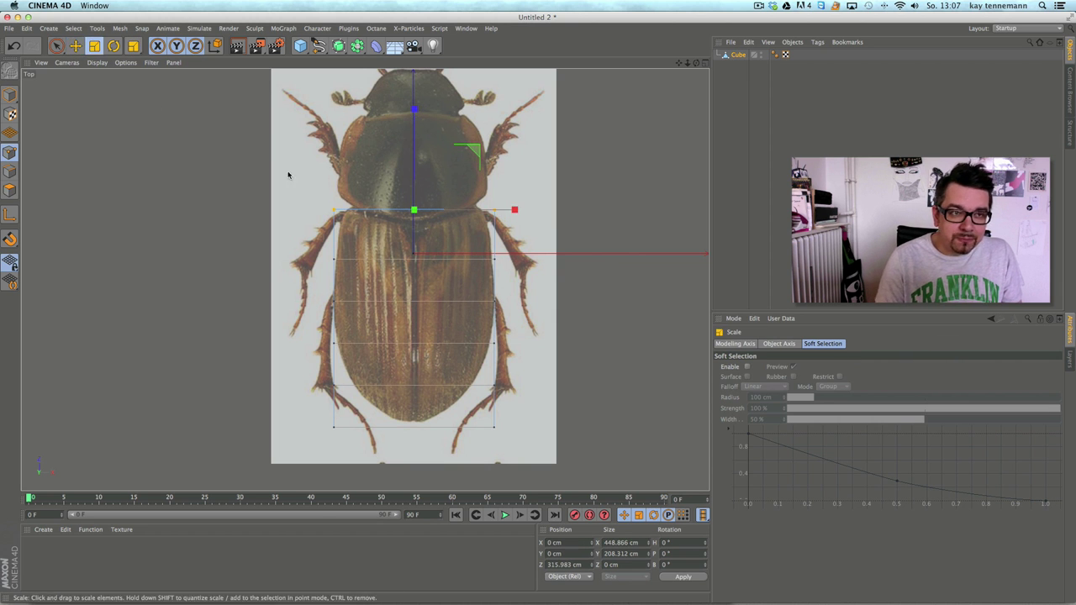
left_click_drag(515, 213, 498, 210)
Step: Narrow the second point row to about 440 cm and the fourth to about 430 cm in X along the abdomen outline
key("space")
mouse_move(501, 263)
left_mouse_down()
mouse_move(312, 260)
mouse_move(520, 269)
left_mouse_up()
key("space")
key("space")
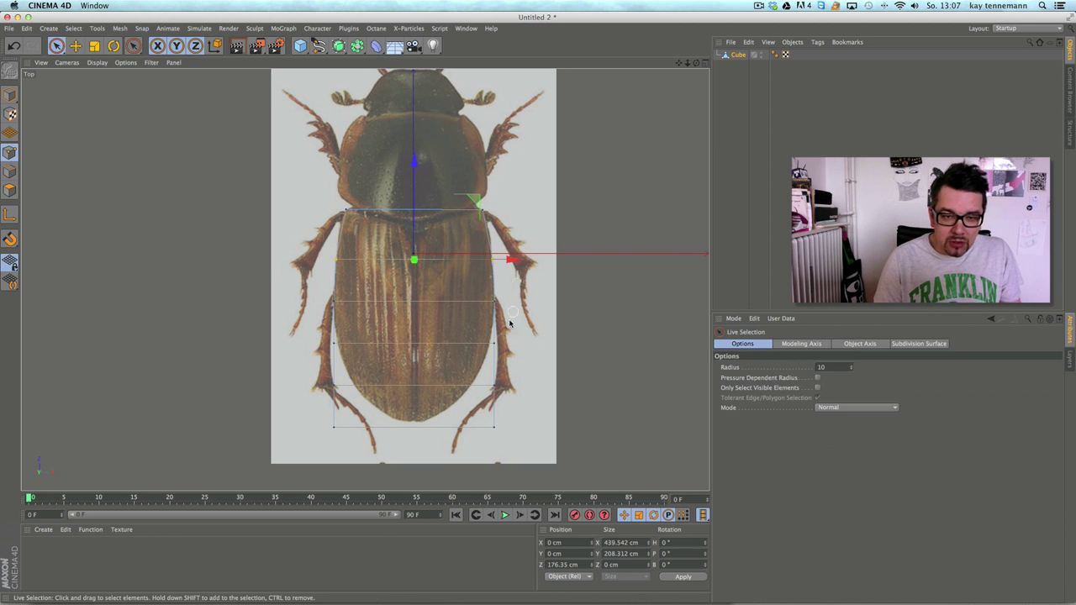
left_click_drag(489, 347, 307, 343)
key("space")
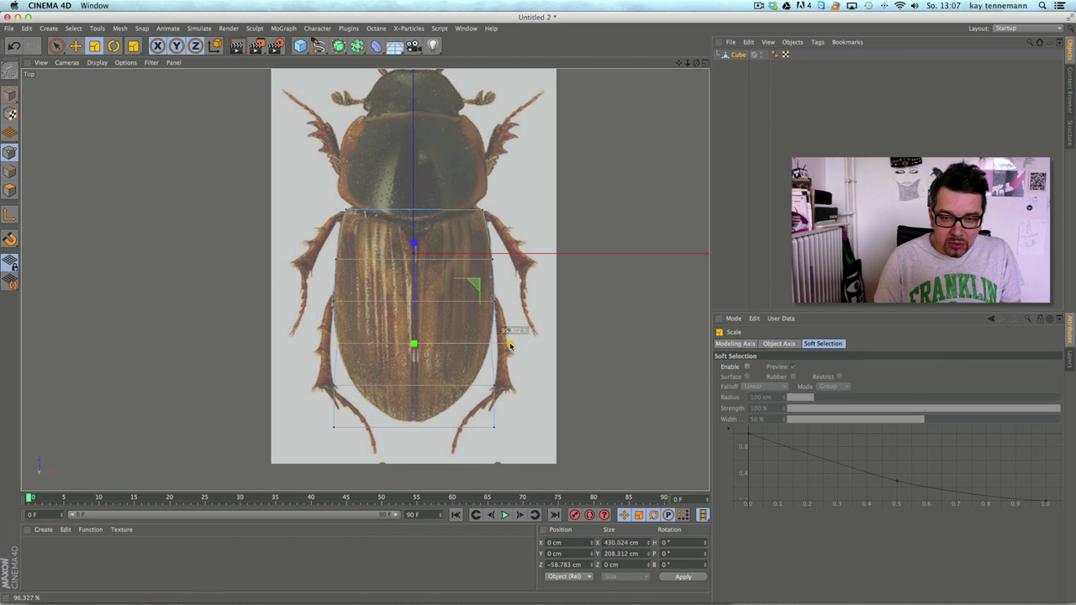
Step: Select the fifth point row and scale it down in X to the tapering abdomen outline
key("space")
left_click_drag(499, 387, 315, 386)
key("space")
left_click_drag(509, 385, 486, 388)
Step: Scale the rearmost point row to about 51 cm in X and move it to about Z -279 cm at the abdomen's tip
key("space")
left_click_drag(507, 426, 324, 428)
key("space")
left_click_drag(511, 428, 425, 426)
key("e")
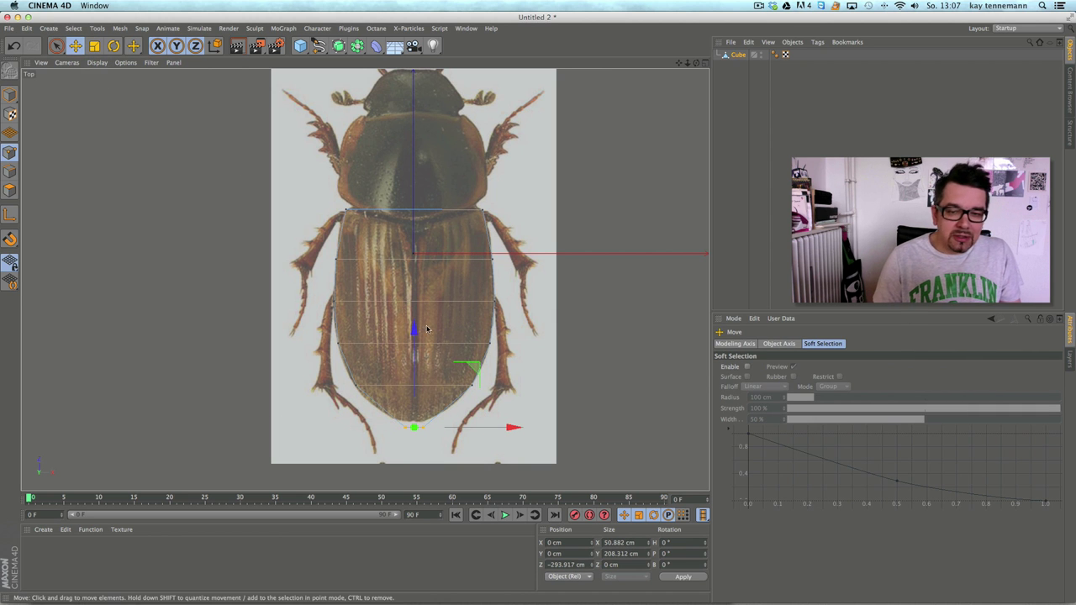
left_click_drag(413, 330, 413, 326)
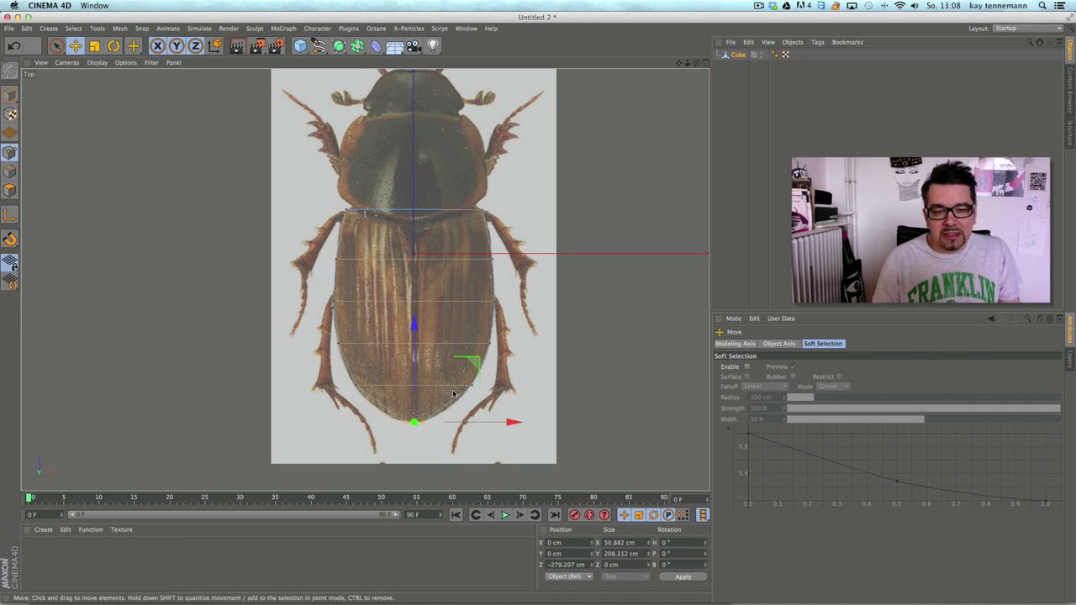
Step: Fine-tune the fifth point row's width to about 332 cm to match the abdomen outline
key("space")
mouse_move(486, 390)
left_mouse_down()
mouse_move(276, 390)
mouse_move(366, 376)
left_mouse_up()
left_click(101, 44)
left_click_drag(512, 386, 513, 385)
Step: Fine-tune the fourth point row's width to about 421 cm to match the abdomen outline
key("space")
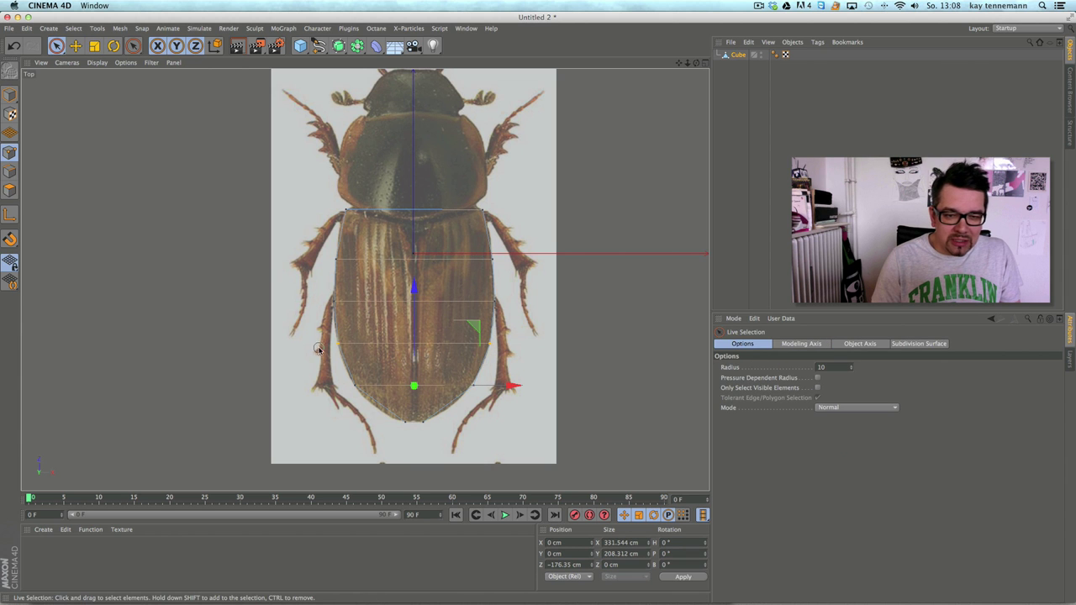
left_click(319, 344)
key("space")
left_click_drag(514, 346, 513, 345)
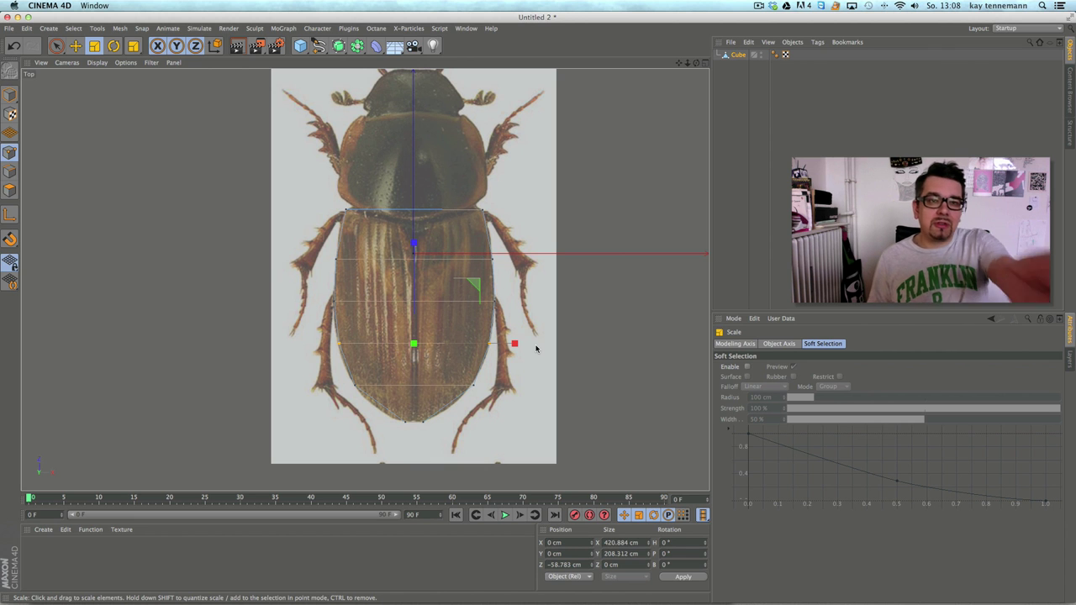
Step: Add a Subdivision Surface, make the Cube its child, and switch the smoothing off again
left_click(337, 46)
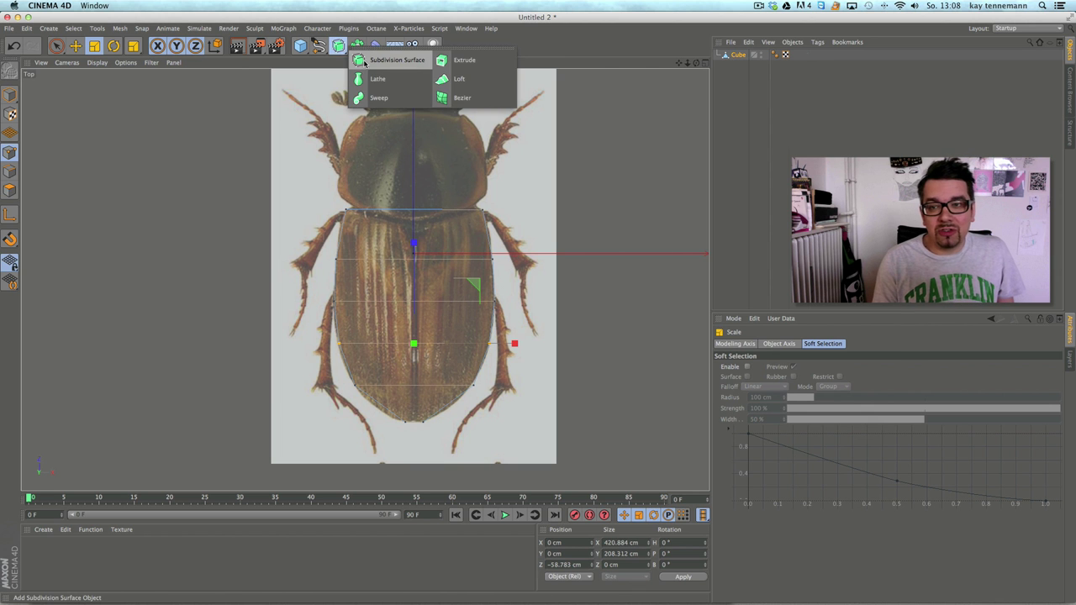
left_click(364, 63)
left_click(700, 63)
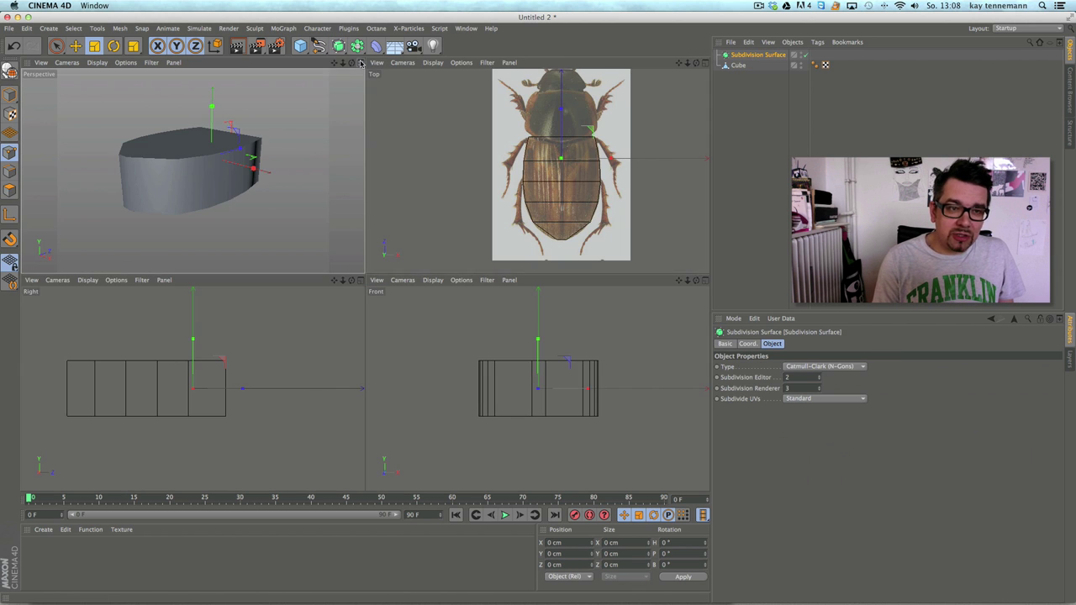
left_click(360, 63)
left_click_drag(738, 64, 755, 56)
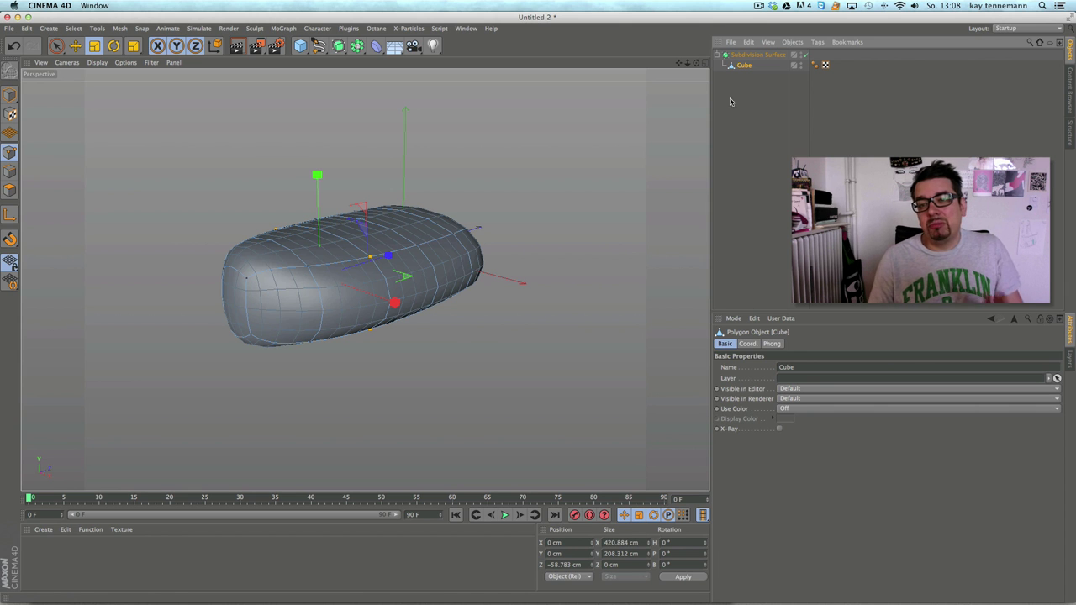
left_click(804, 54)
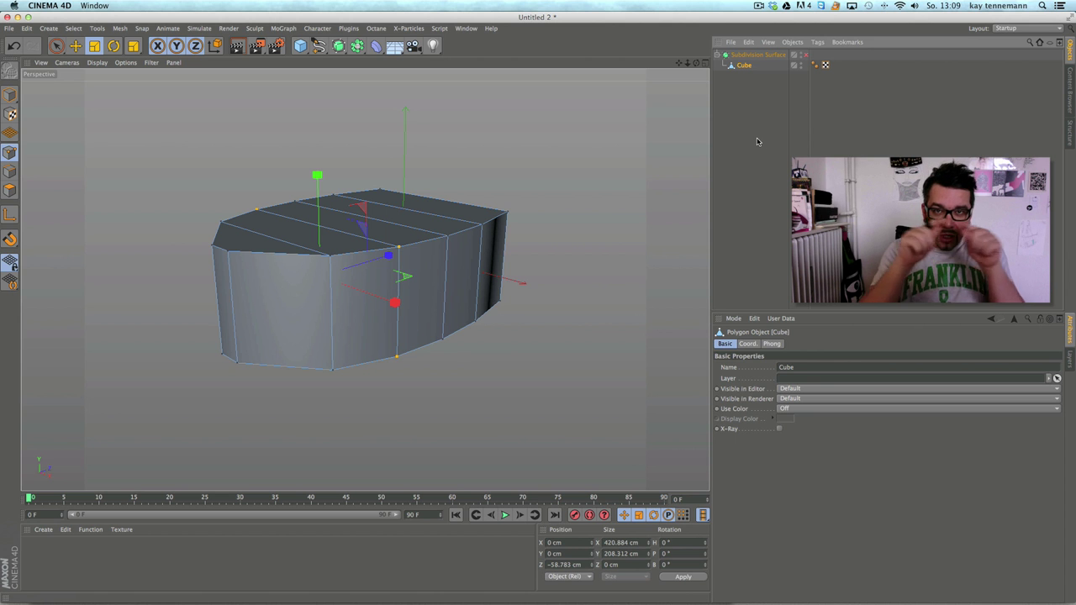
Step: Select the rearmost point row at the abdomen's tip in the top view and widen it to about 79 cm in X
left_click(705, 63)
left_click(705, 64)
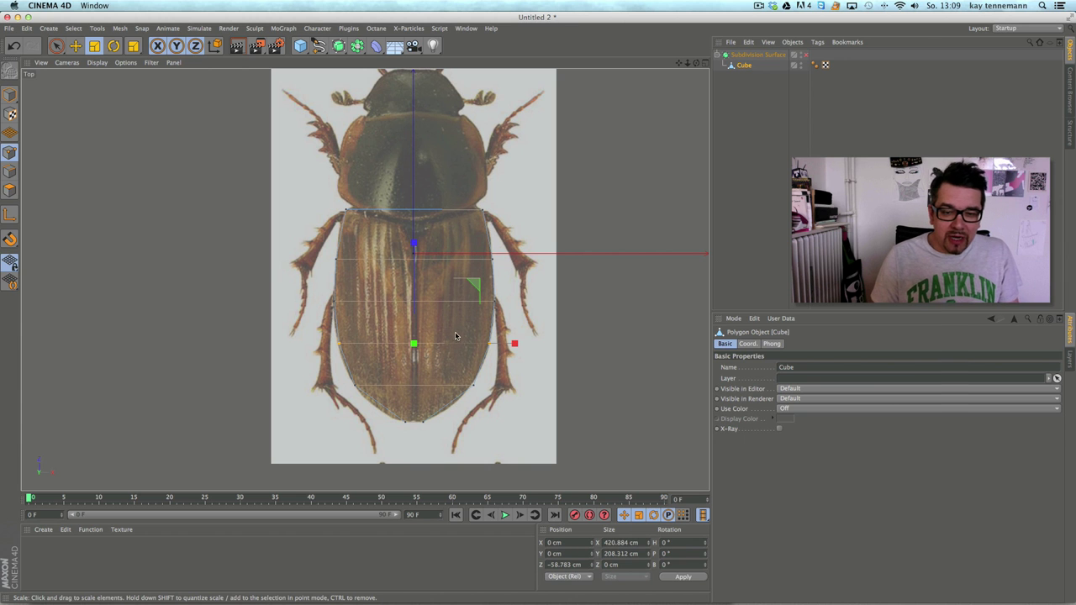
key("space")
left_click_drag(424, 425, 405, 421)
key("space")
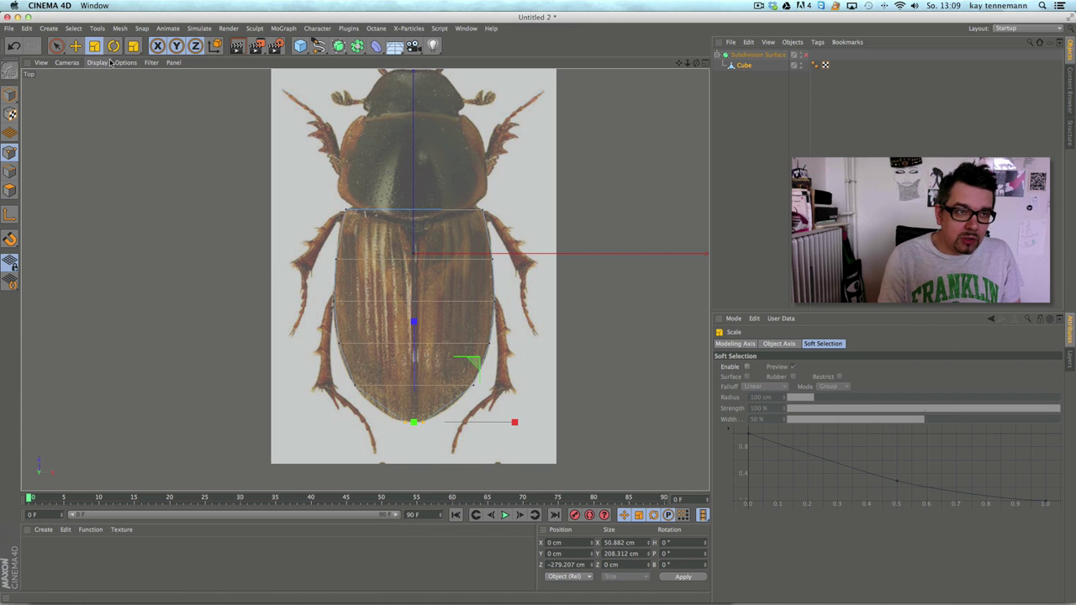
left_click_drag(513, 423, 578, 419)
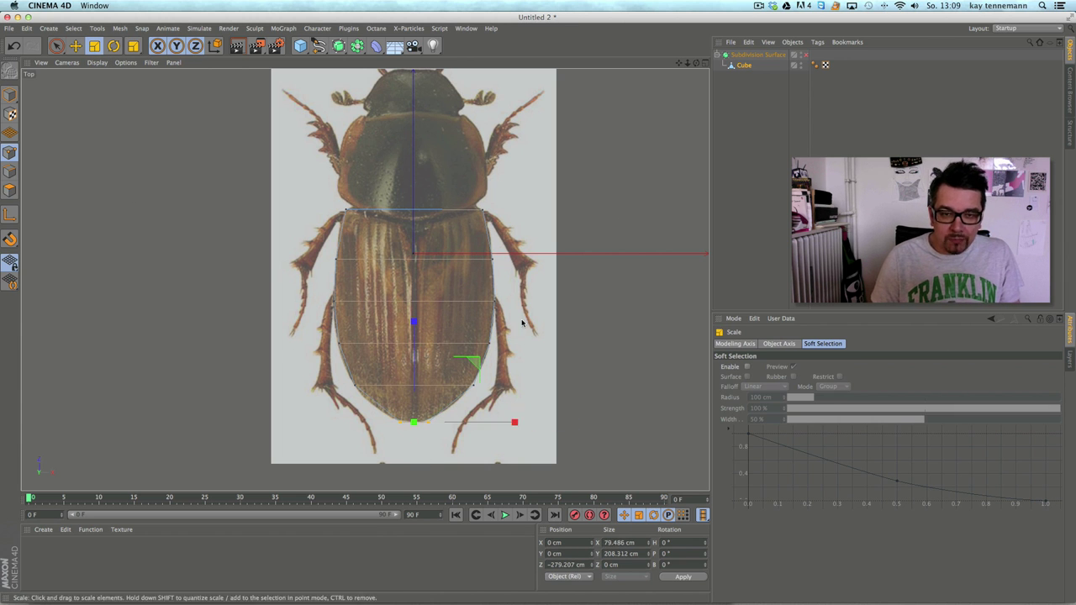
Step: Loop-select the band of side polygons running around the cube in the perspective view
middle_click_drag(644, 125, 650, 142, "alt")
left_click(706, 64)
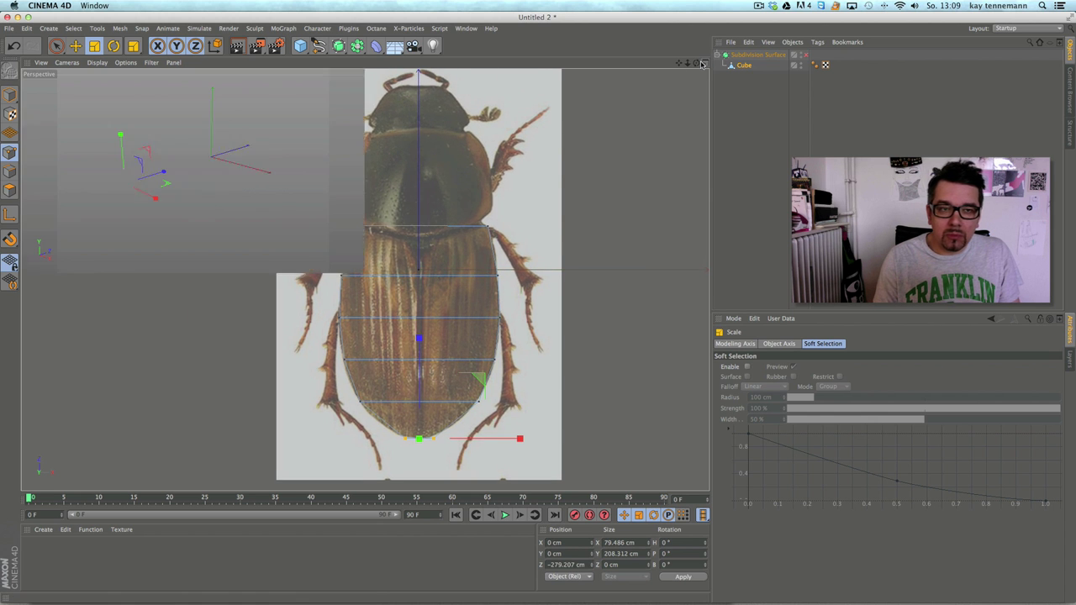
left_click(361, 62)
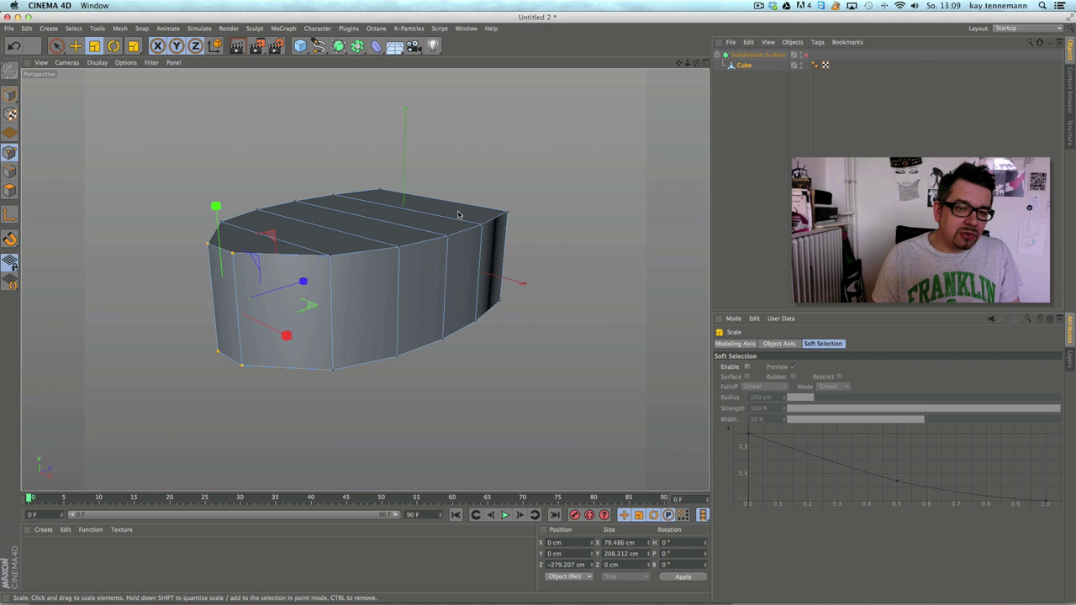
left_click(9, 190)
left_click(73, 28)
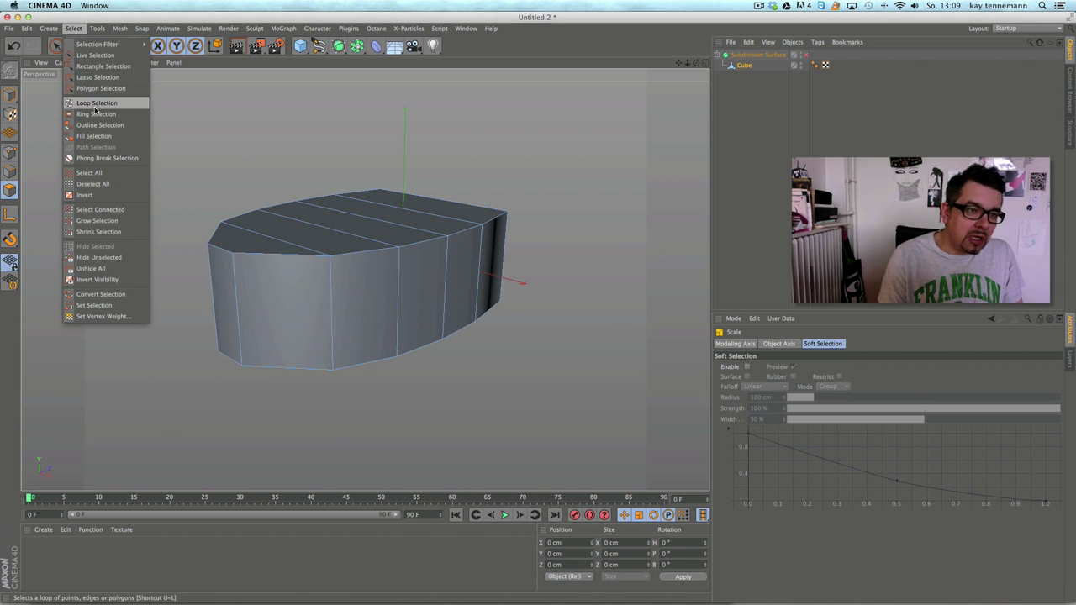
left_click(96, 103)
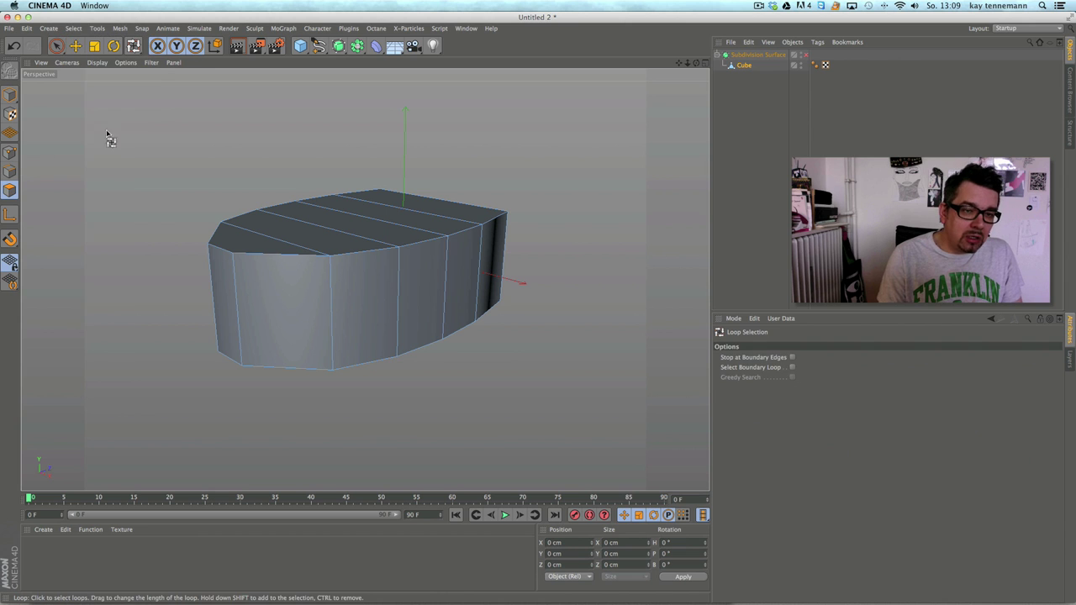
left_click(233, 302)
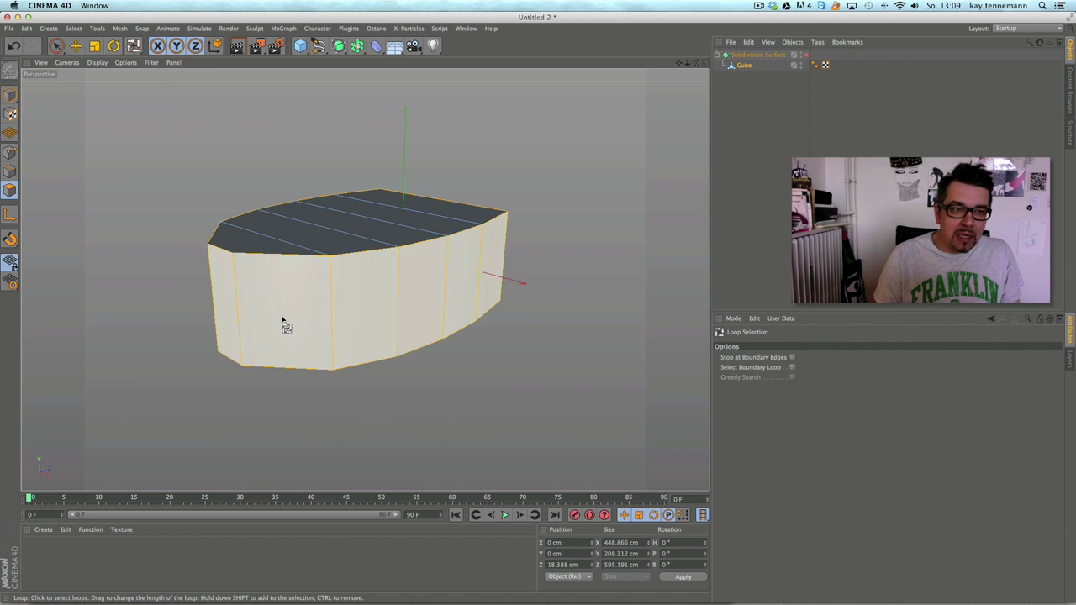
Step: Cut two Knife loops around the selected sides, one near mid-height and one lower, with Create N-gons off and Restrict to Selection on
right_click(82, 175)
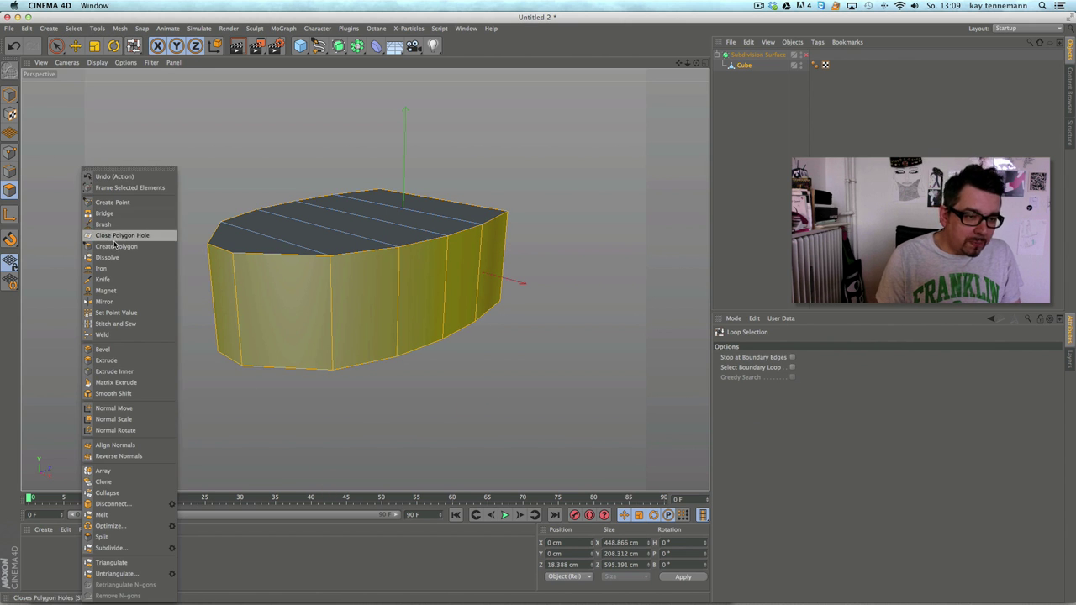
left_click(123, 280)
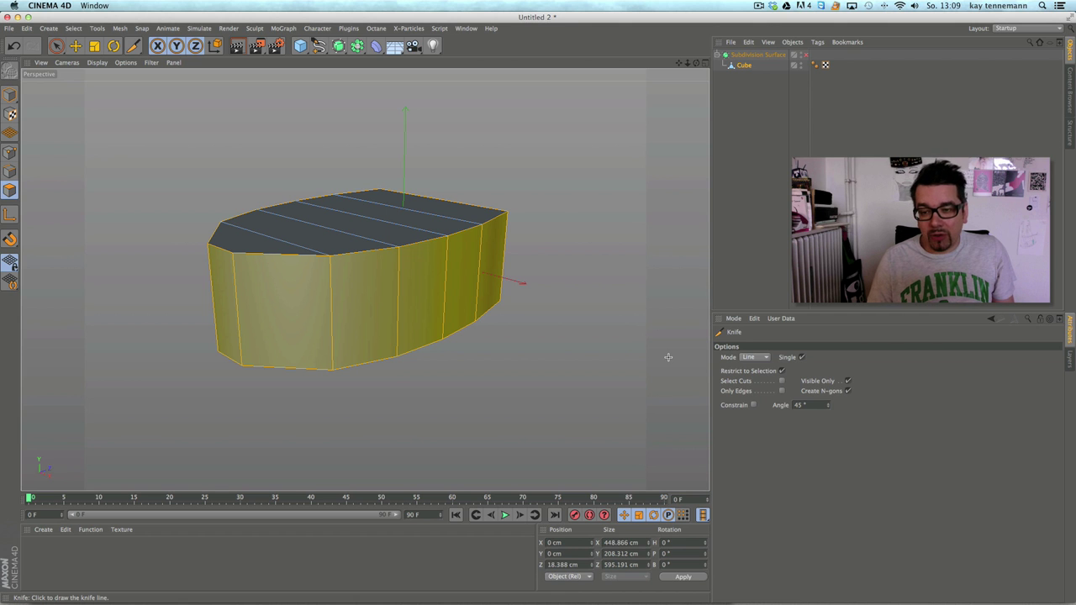
left_click(754, 358)
left_click(750, 401)
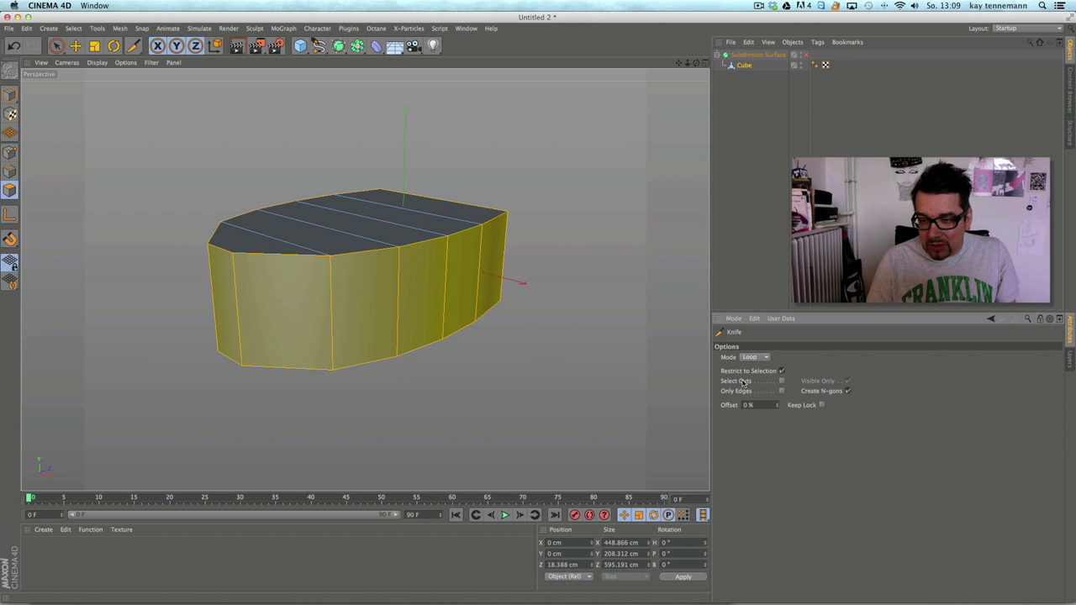
left_click(847, 391)
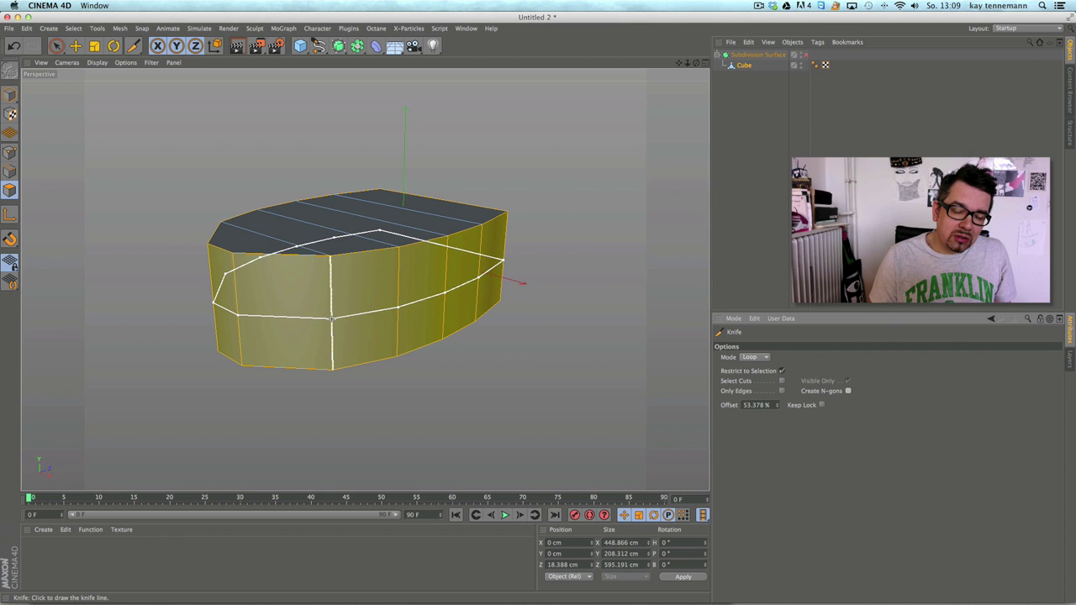
left_click(332, 310)
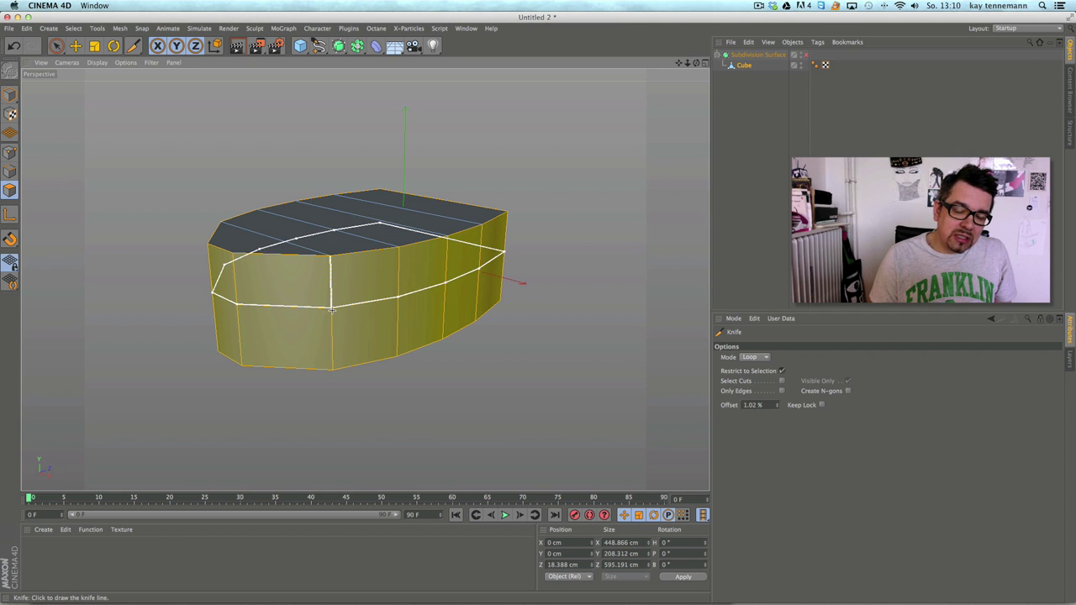
left_click(332, 339)
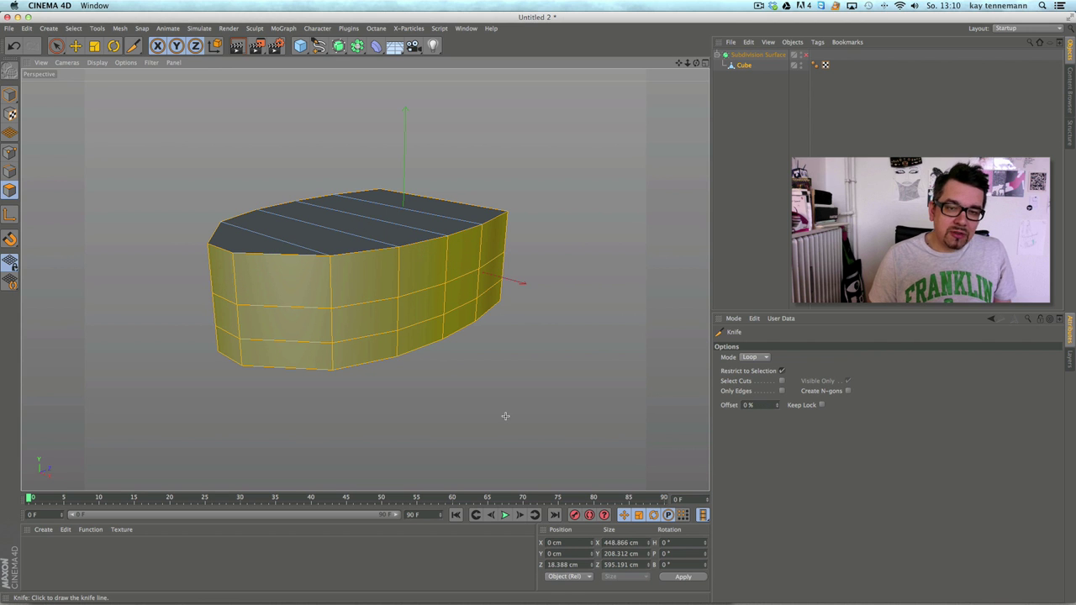
Step: Limit live selection to visible elements, select all the cube's top polygons and scale them inward
left_click(11, 153)
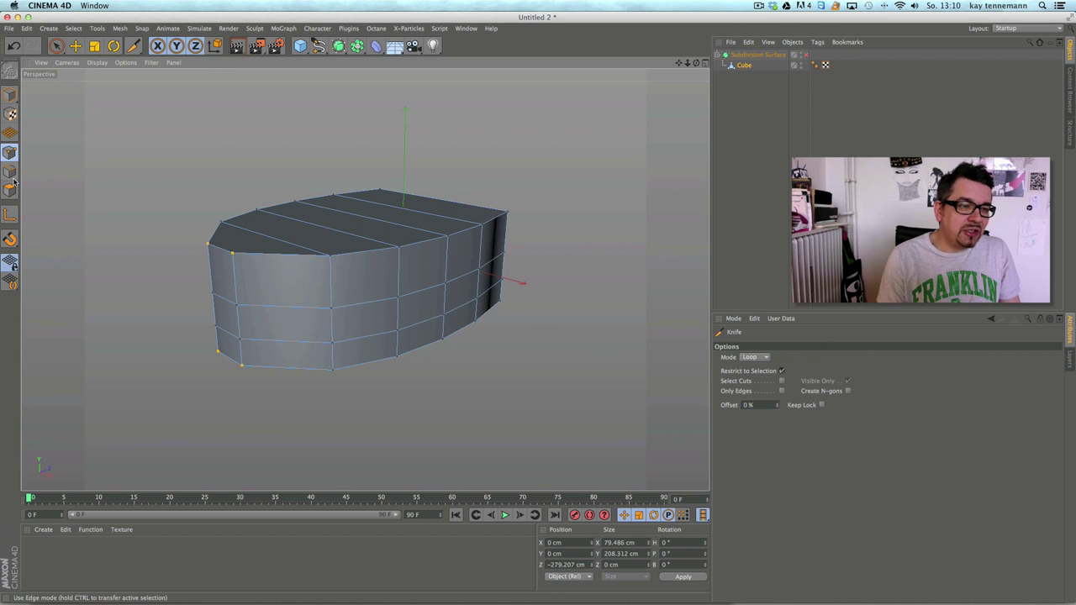
left_click(10, 190)
key("space")
left_click(817, 387)
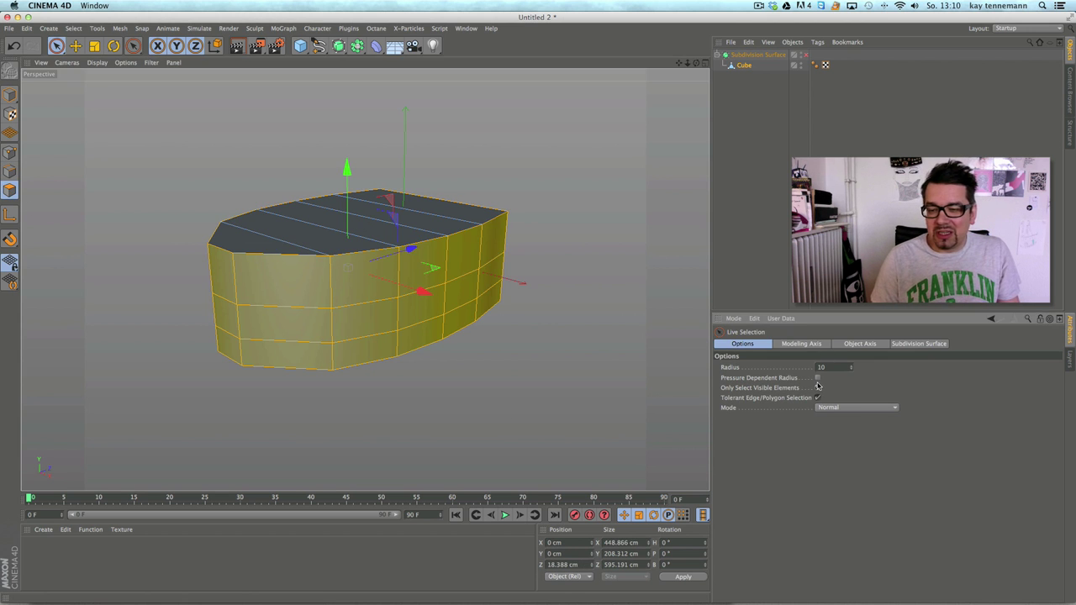
mouse_move(252, 232)
left_mouse_down()
mouse_move(271, 236)
mouse_move(476, 174)
left_mouse_up()
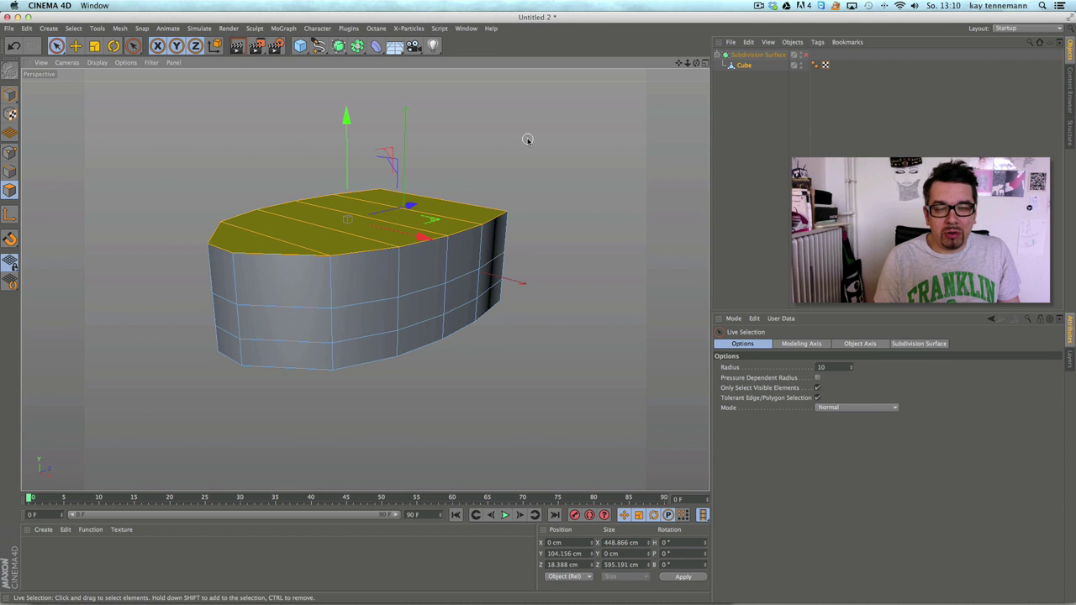
left_click(94, 47)
left_click_drag(426, 240, 398, 208)
Step: Select all the underside polygons and scale them inward to about 296 cm in X and 488 cm in Z
mouse_move(365, 259)
left_mouse_down("alt")
mouse_move(519, 243)
mouse_move(362, 174)
mouse_move(354, 245)
left_mouse_up("alt")
left_click_drag(410, 402, 406, 350, "alt")
key("space")
left_click_drag(447, 408, 294, 372)
key("t")
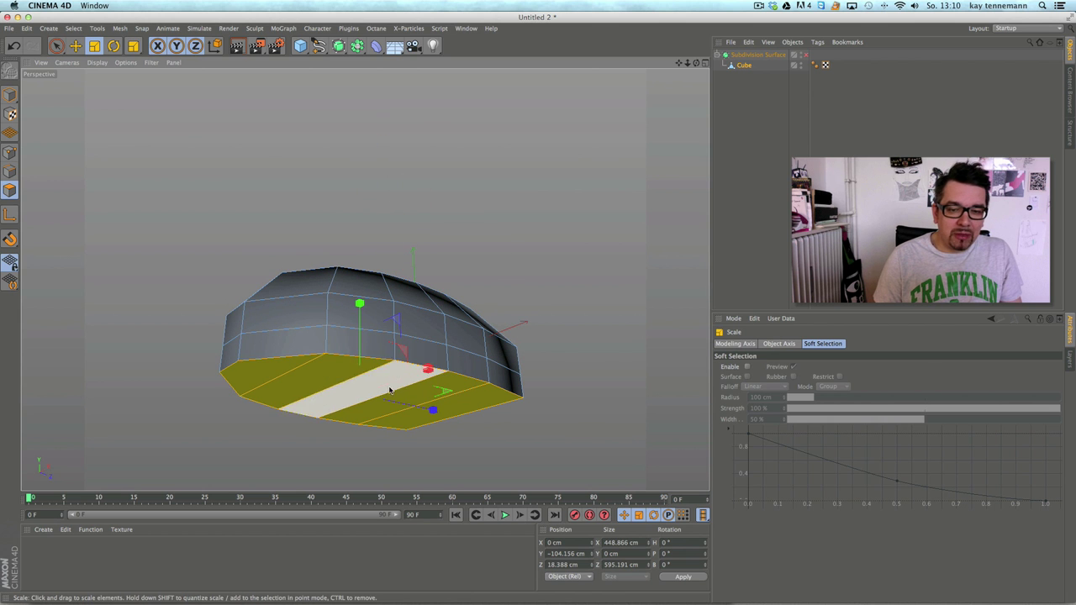
left_click_drag(426, 370, 422, 409)
left_click_drag(422, 408, 529, 353, "alt")
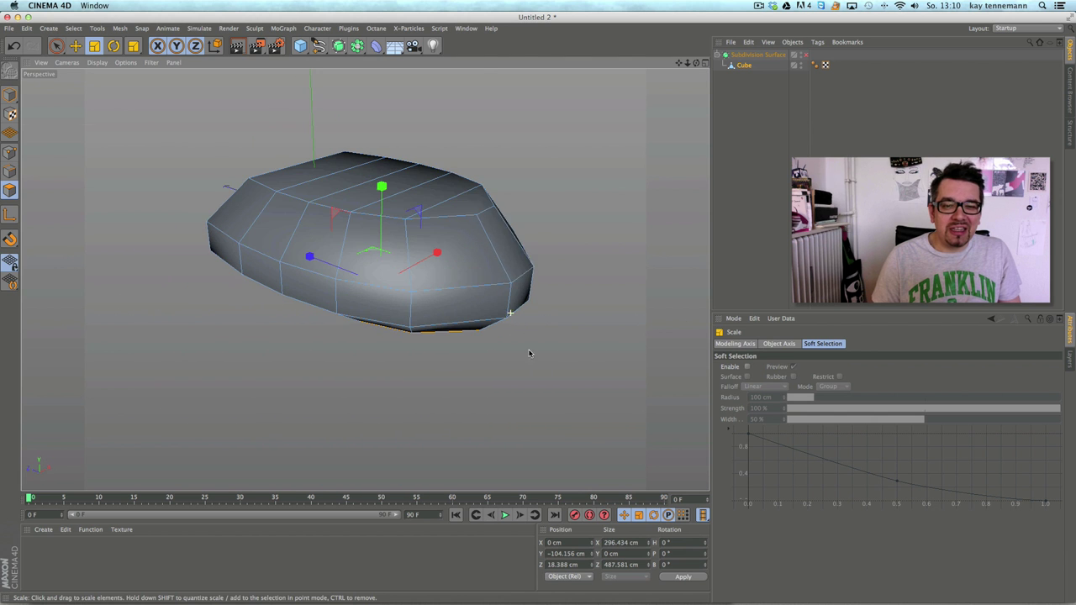
Step: Examine the finished low-poly beetle in bug_01.c4d from several angles, and return to the Untitled 2 scene
left_click(468, 28)
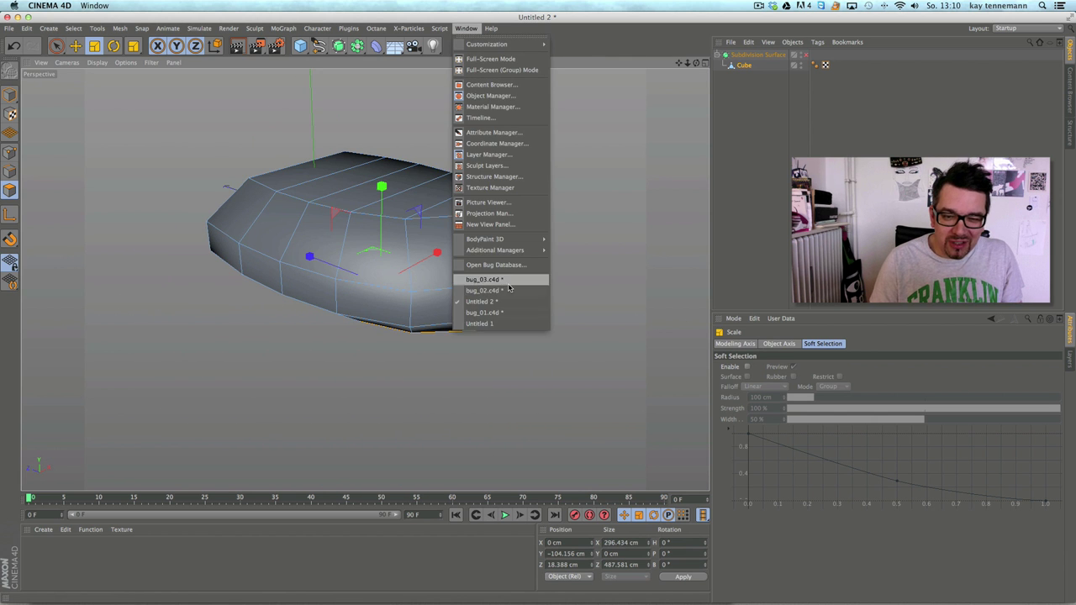
left_click(505, 311)
left_click_drag(530, 252, 368, 161, "alt")
left_click_drag(507, 145, 473, 39, "alt")
left_click(467, 29)
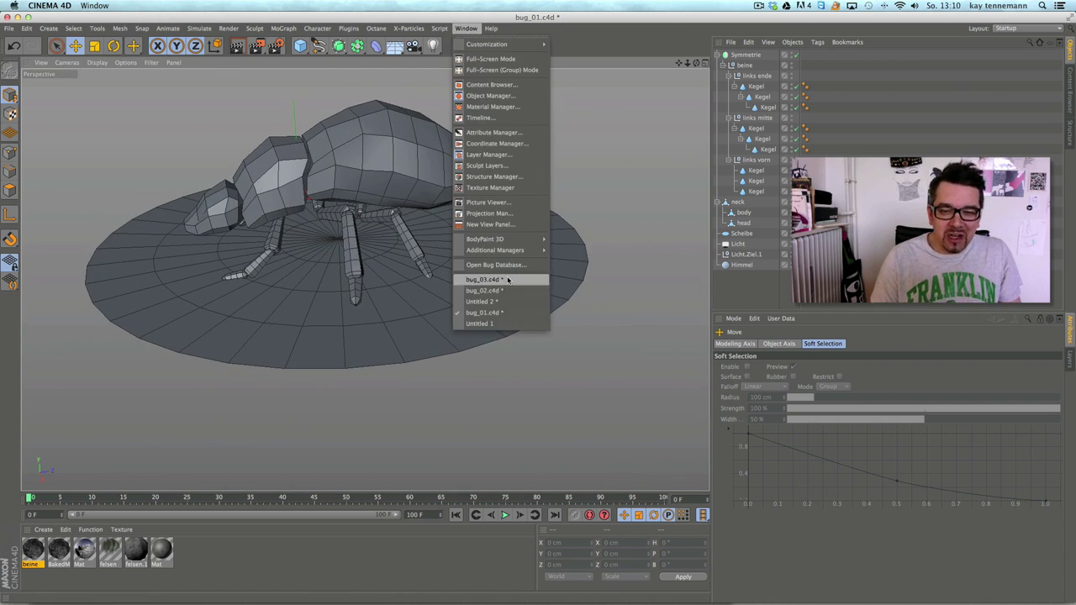
left_click(501, 301)
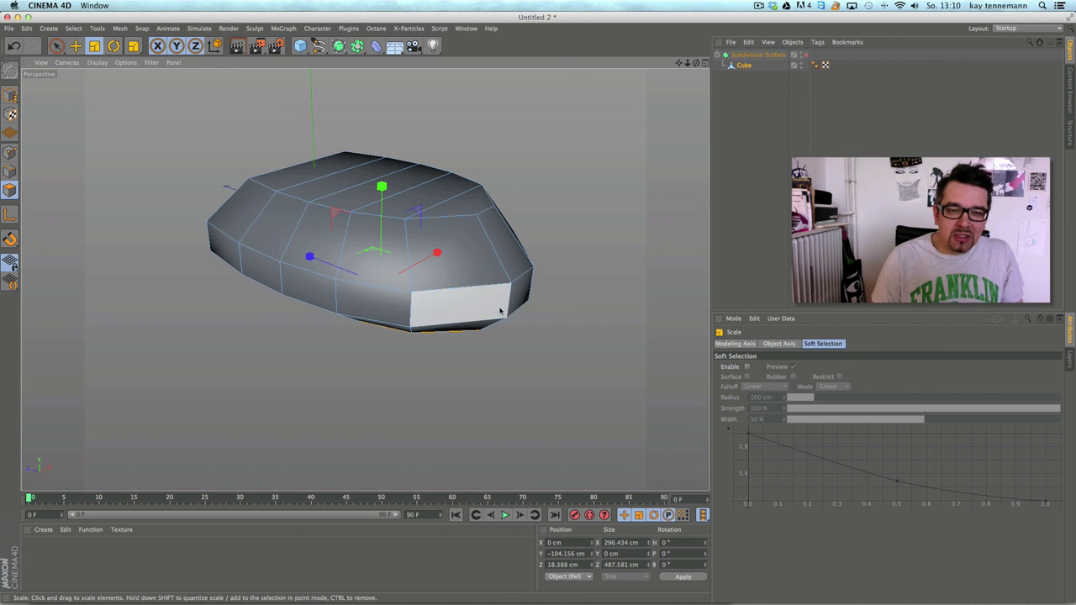
Step: Loop-select the upper sloping band of side polygons and cut a Knife loop around it near its middle
mouse_move(450, 342)
left_mouse_down("alt")
mouse_move(483, 286)
mouse_move(495, 312)
mouse_move(538, 344)
mouse_move(479, 370)
mouse_move(482, 344)
mouse_move(474, 356)
mouse_move(454, 349)
left_mouse_up("alt")
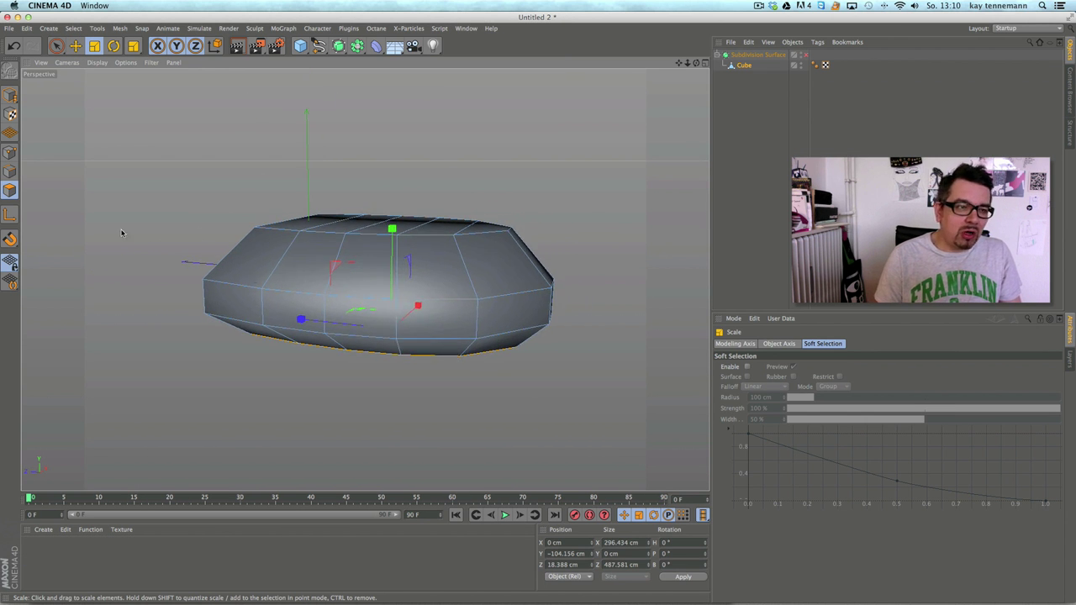
left_click_drag(369, 267, 189, 220, "alt")
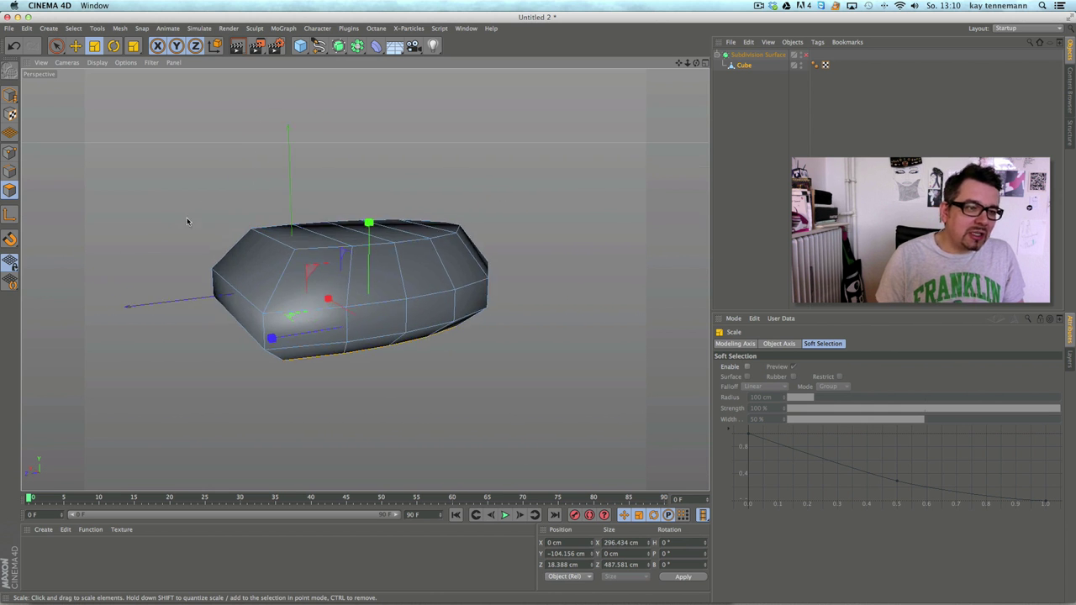
left_click(74, 28)
left_click(94, 105)
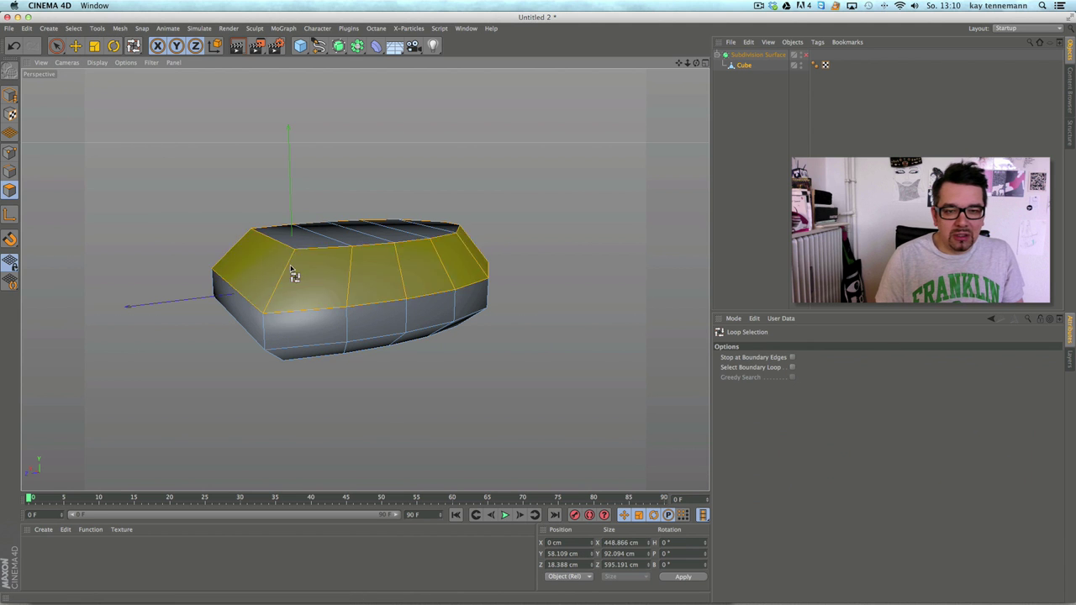
right_click(287, 275)
left_click(308, 279)
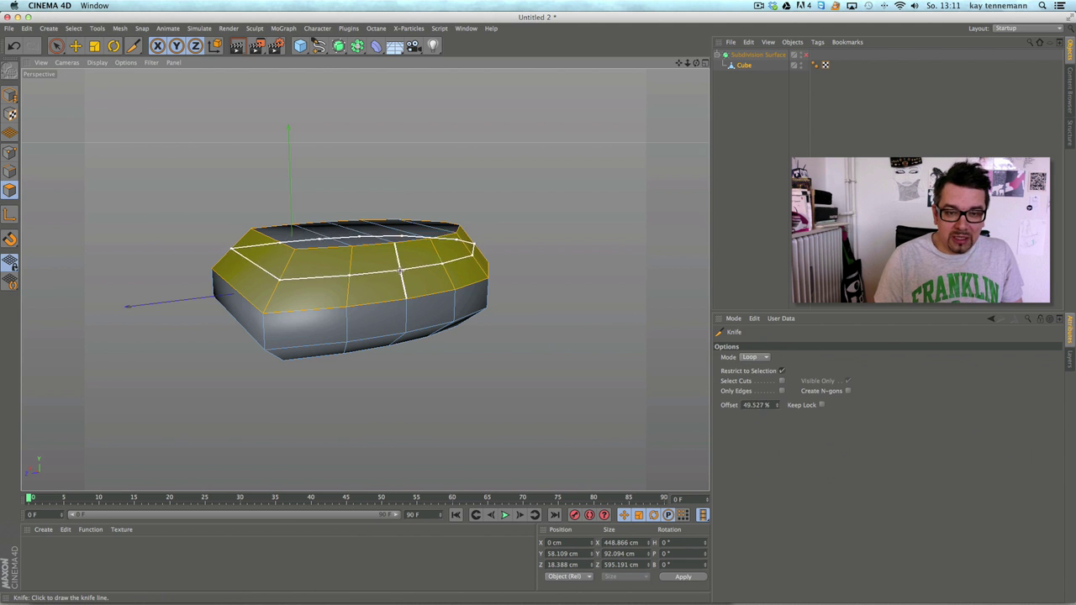
left_click_drag(434, 267, 138, 178, "alt")
Step: Select the outer points along both long sides of the cube's top face and scale them in X to about 251 cm
left_click(12, 98)
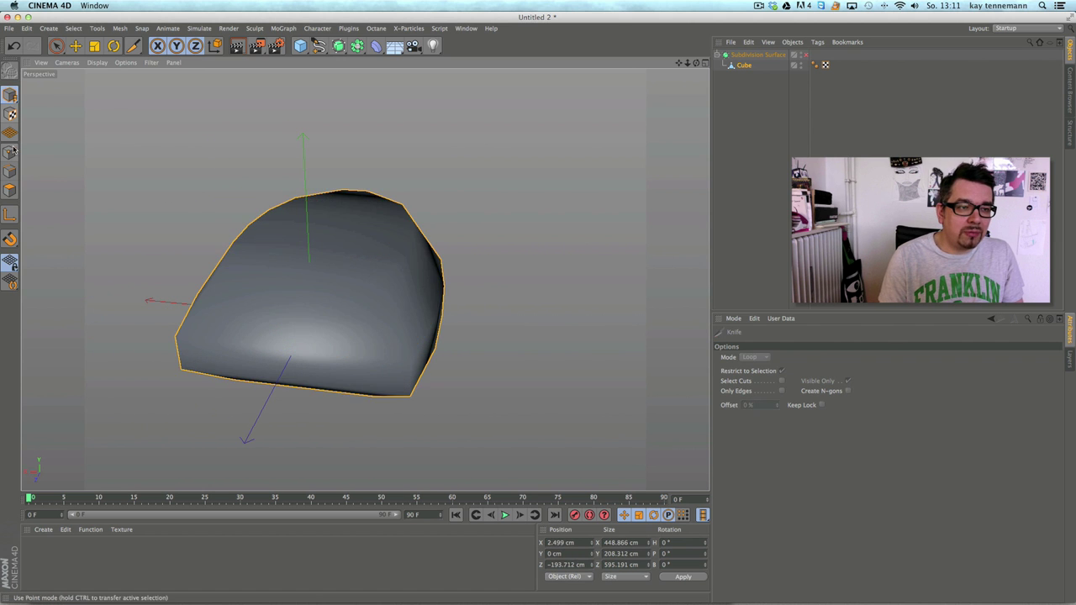
left_click(10, 153)
left_click(56, 47)
left_click_drag(371, 329, 392, 261, "alt")
key("space")
key("space")
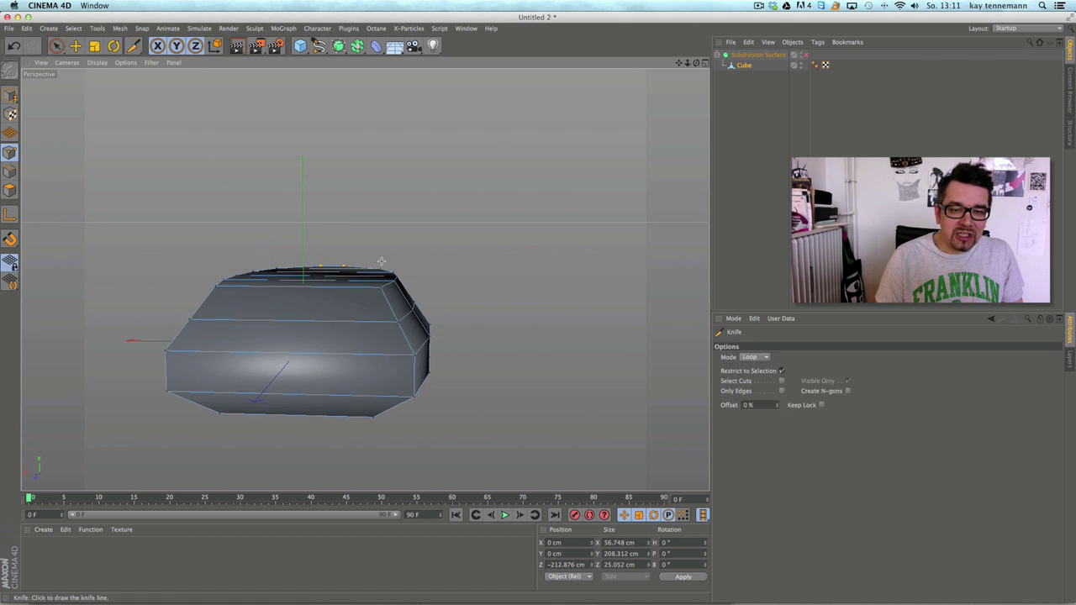
left_click(387, 281)
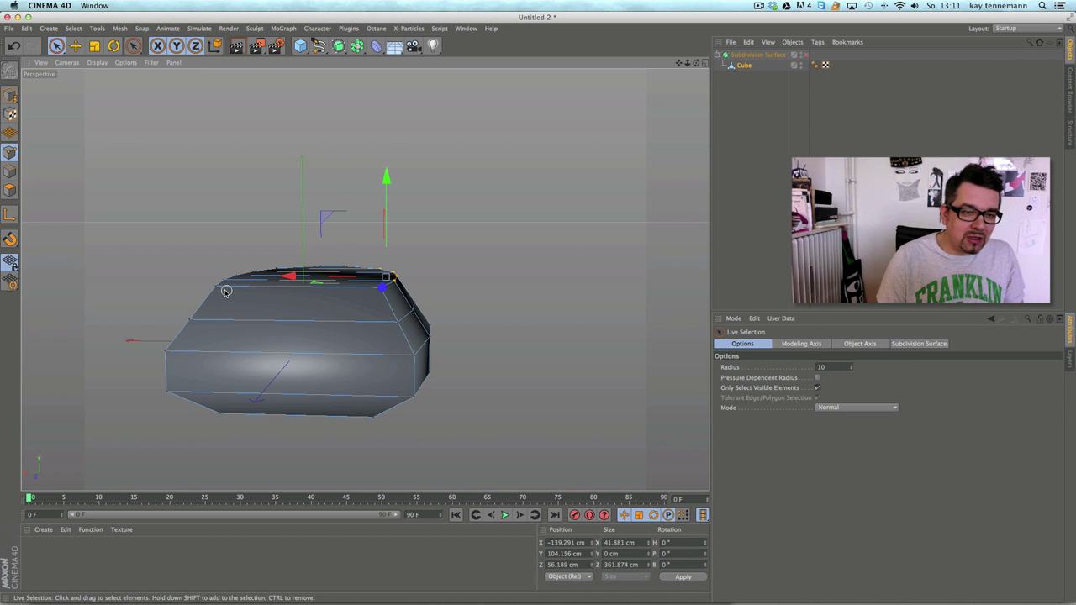
left_click_drag(276, 267, 280, 268, "shift")
left_click_drag(254, 305, 370, 174, "alt")
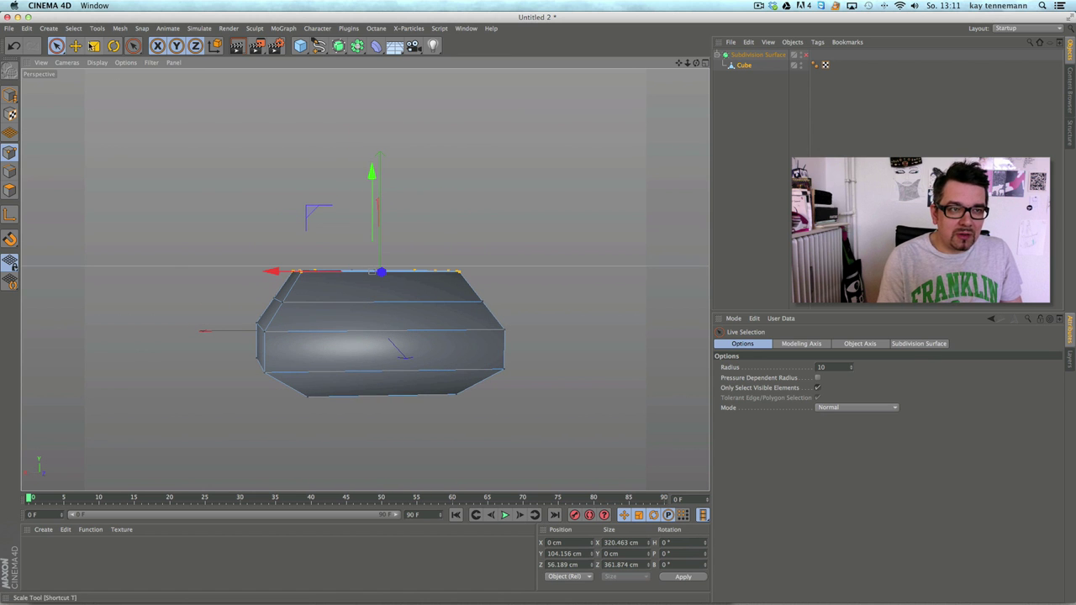
key("t")
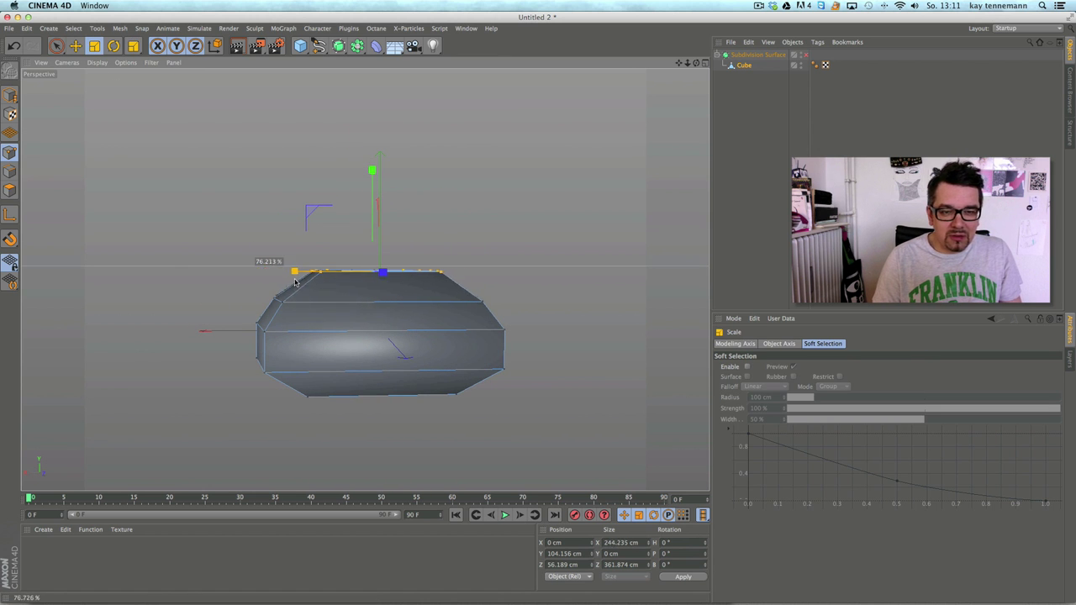
mouse_move(302, 300)
left_mouse_down("alt")
mouse_move(468, 365)
mouse_move(538, 363)
mouse_move(536, 319)
mouse_move(449, 363)
mouse_move(329, 353)
mouse_move(309, 318)
left_mouse_up("alt")
key("space")
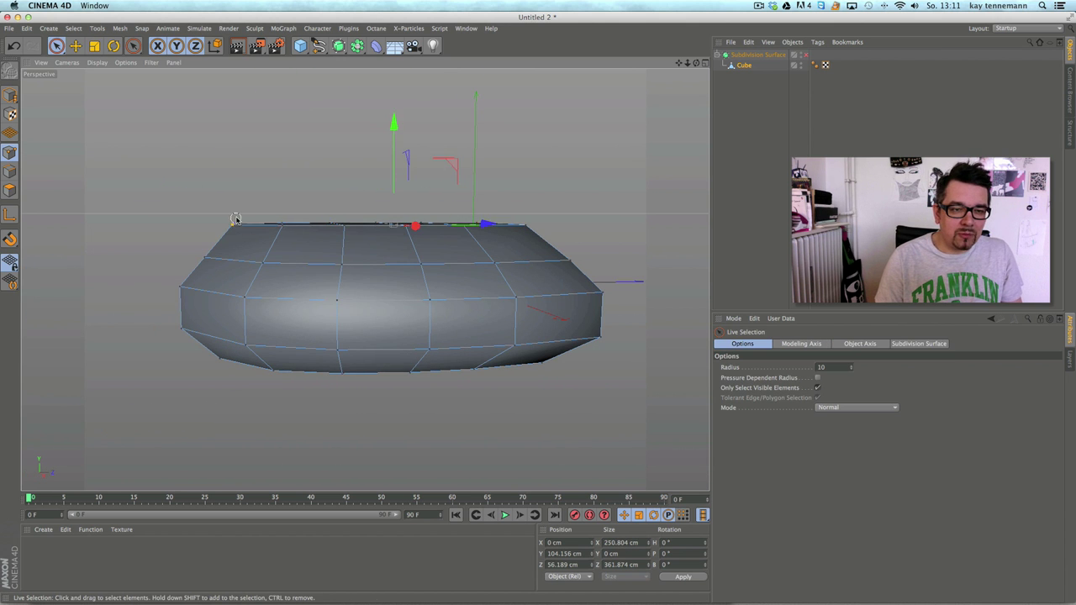
Step: Select all of the cube's polygons in the top view and cut them lengthwise through the centre with the Knife in Line mode
left_click_drag(336, 247, 437, 387, "alt")
left_click(705, 64)
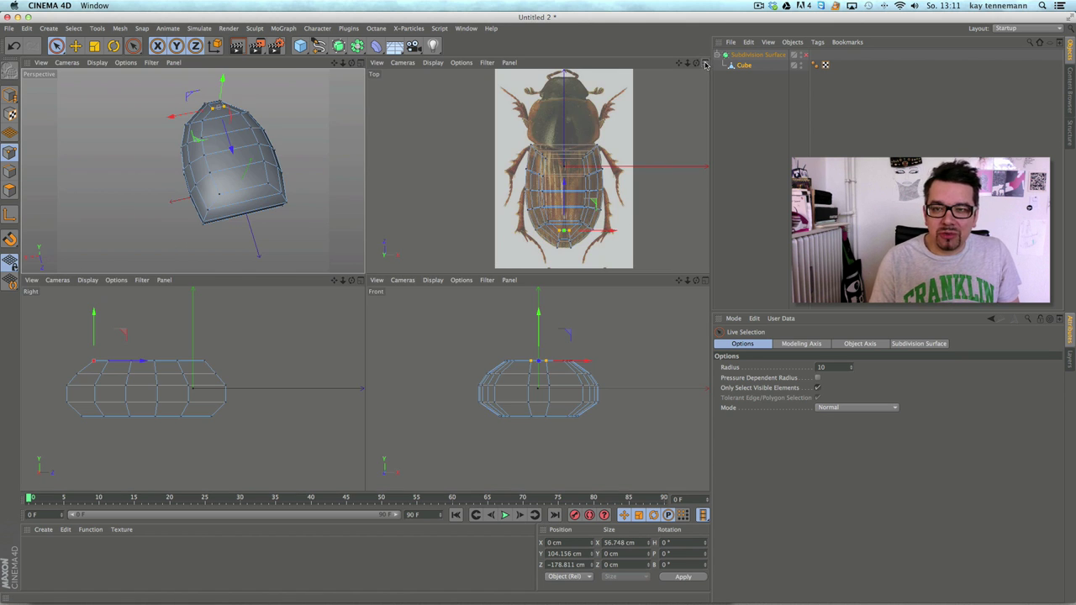
left_click(703, 64)
left_click(9, 190)
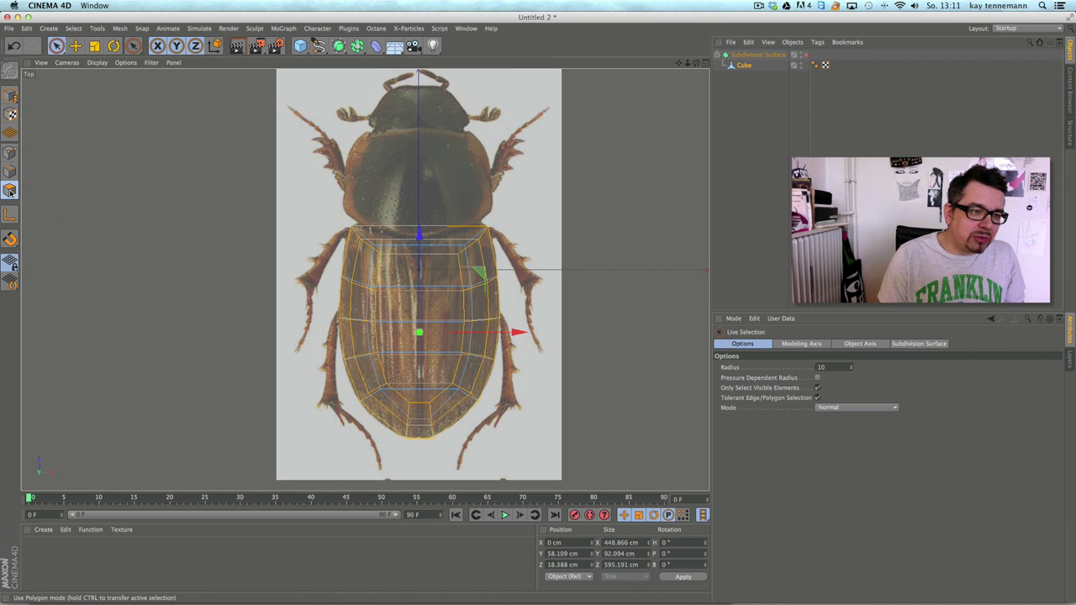
left_click(73, 28)
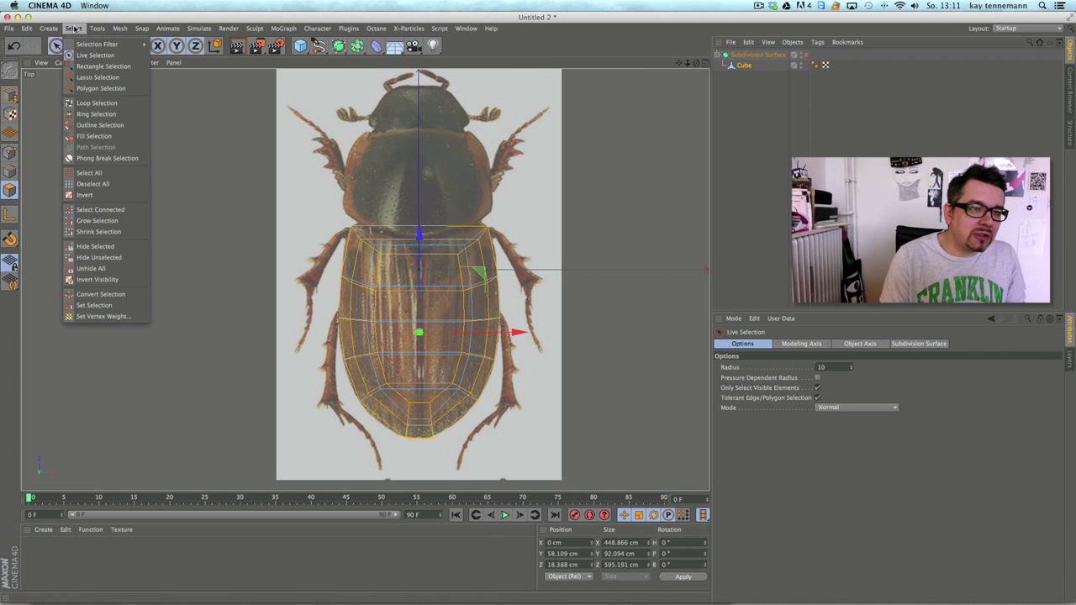
left_click(108, 173)
right_click(178, 221)
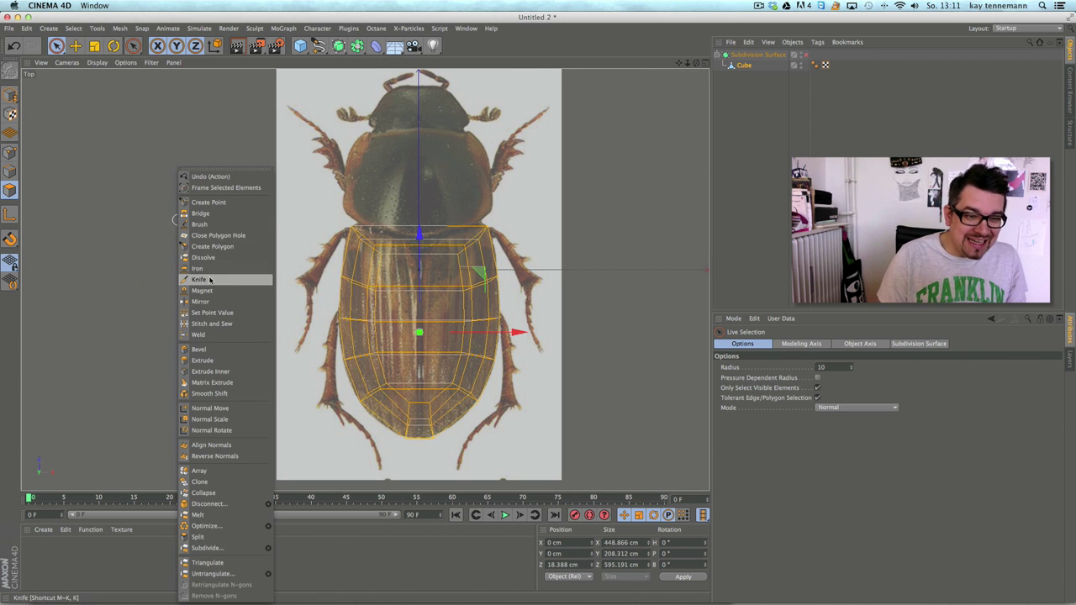
left_click(209, 280)
left_click(753, 357)
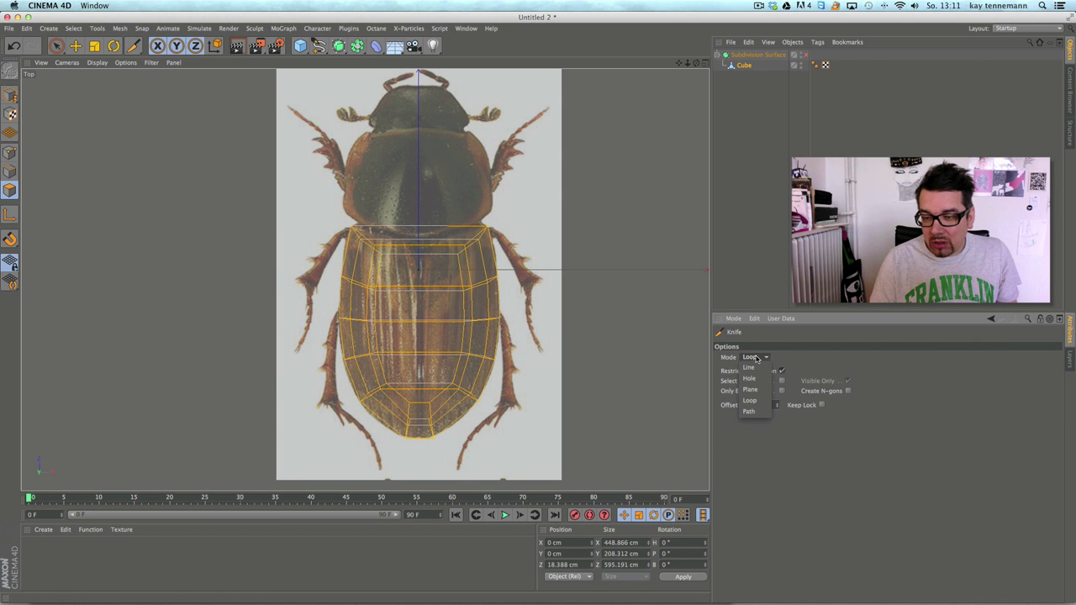
left_click(756, 368)
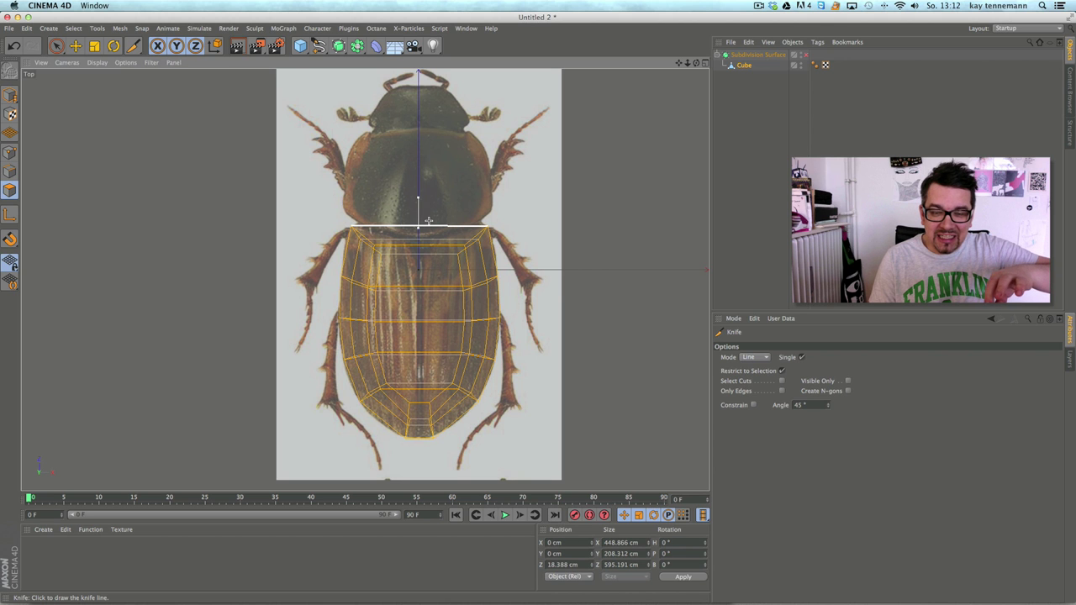
left_click_drag(429, 222, 416, 391)
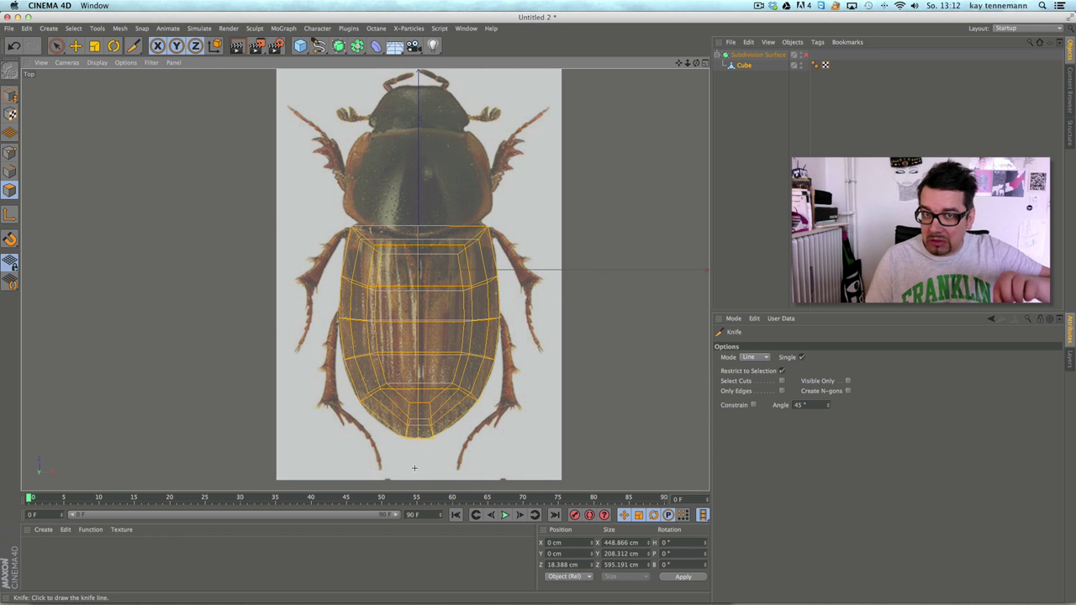
Step: Select the two point columns flanking the centre cut at the abdomen's rear tip and scale them in X to about 122 cm
left_click(704, 63)
left_click(361, 63)
left_click_drag(429, 315, 335, 301, "alt")
left_click(10, 153)
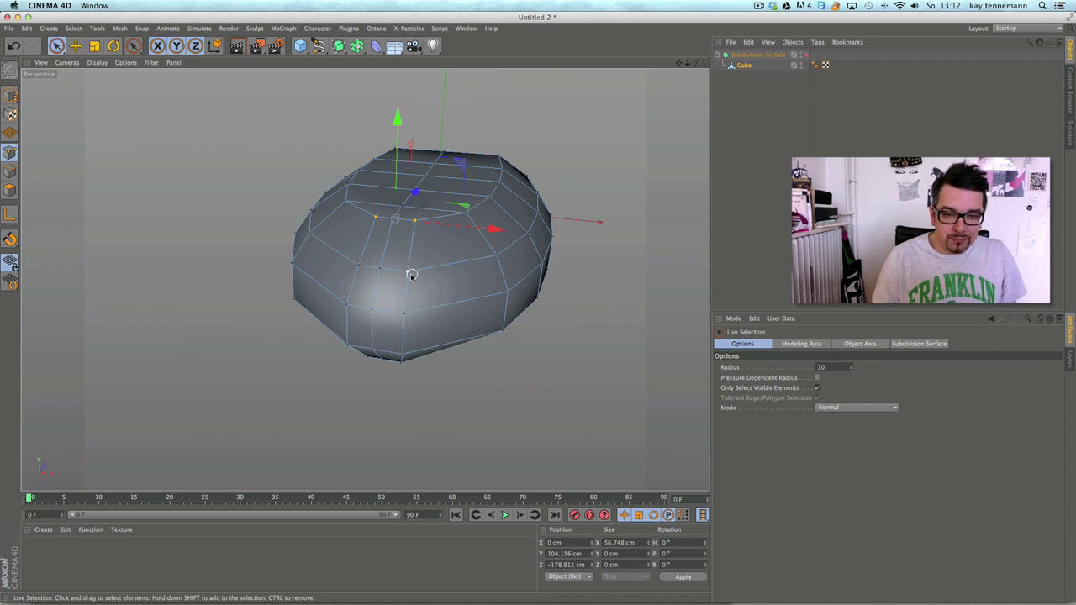
left_click_drag(400, 366, 348, 238, "alt")
left_click(363, 353, "shift")
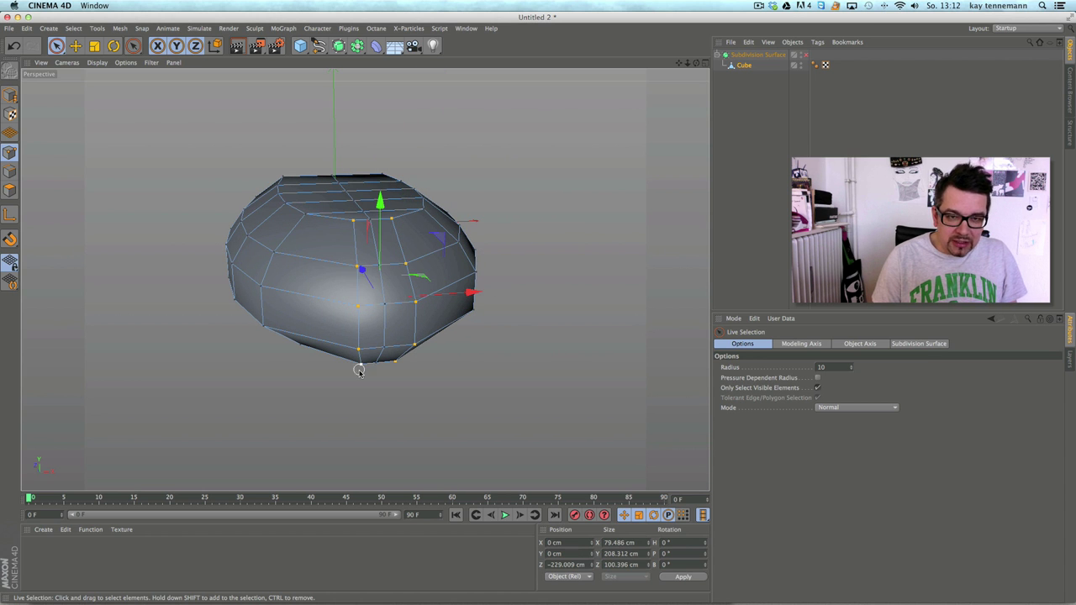
left_click(95, 45)
left_click_drag(472, 293, 524, 284)
left_click_drag(364, 279, 564, 306, "alt")
middle_click_drag(564, 306, 415, 222, "alt")
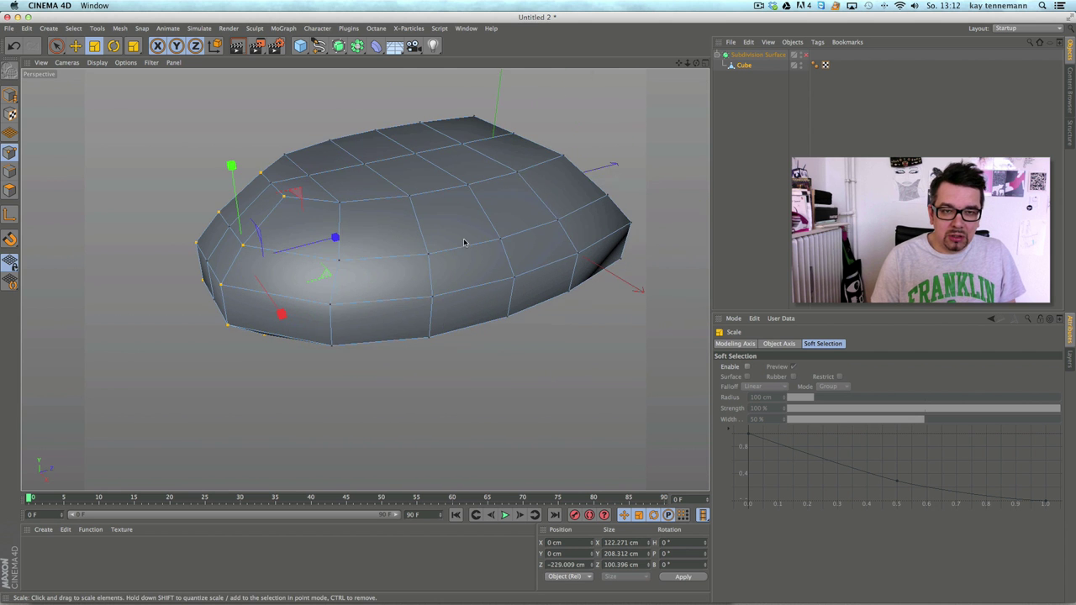
Step: Select the points along the centre line of the top face and raise them to about 128 cm in Y
left_click_drag(402, 205, 409, 225, "alt")
key("space")
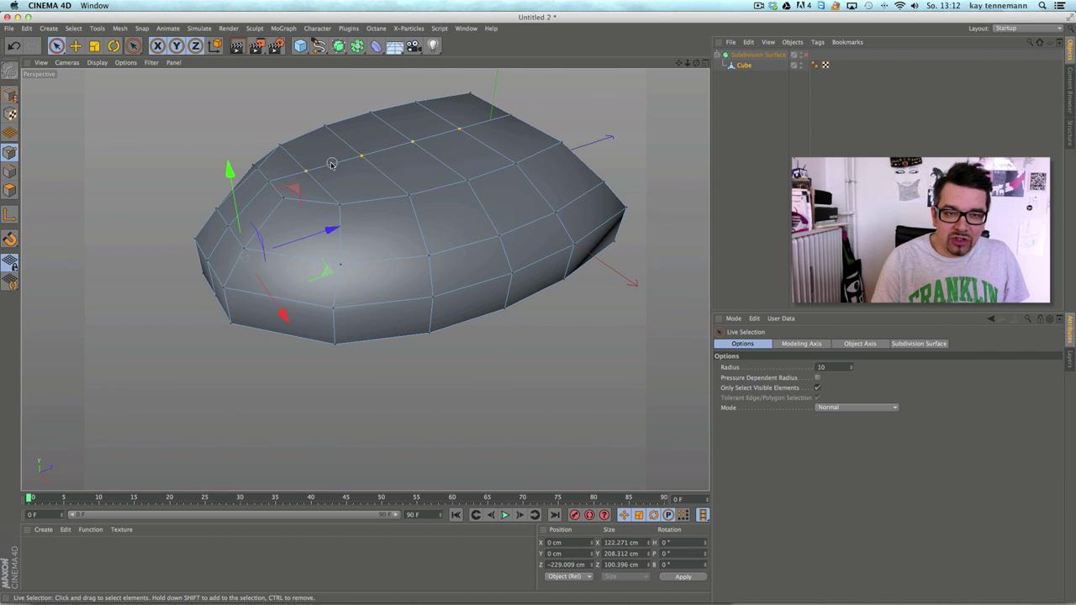
left_click_drag(536, 108, 535, 107)
left_click_drag(422, 90, 422, 76)
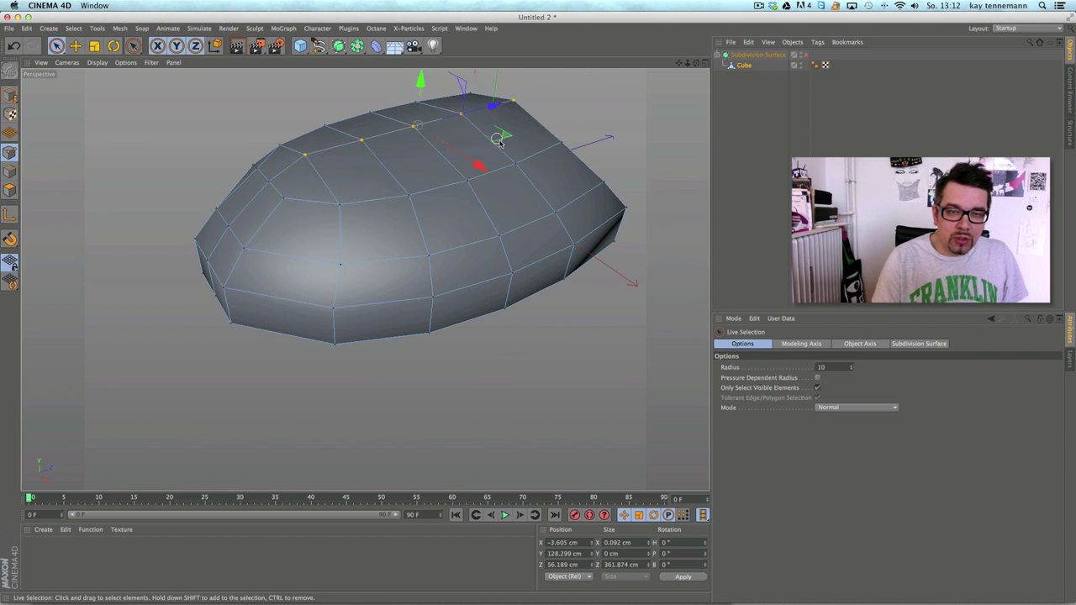
Step: Move the whole cube object up to about 11 cm in Y, working in the maximised Right view
right_click_drag(502, 140, 442, 170, "alt")
left_click_drag(438, 247, 411, 255, "alt")
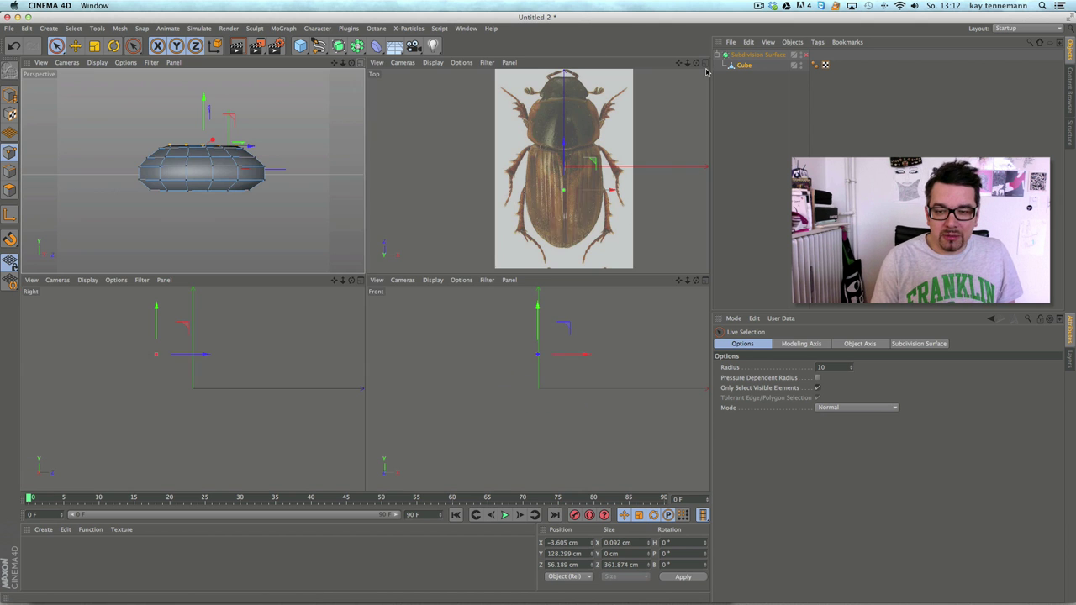
left_click(703, 62)
left_click(361, 281)
middle_click_drag(363, 313, 458, 289, "alt")
scroll(454, 286, "down", 2)
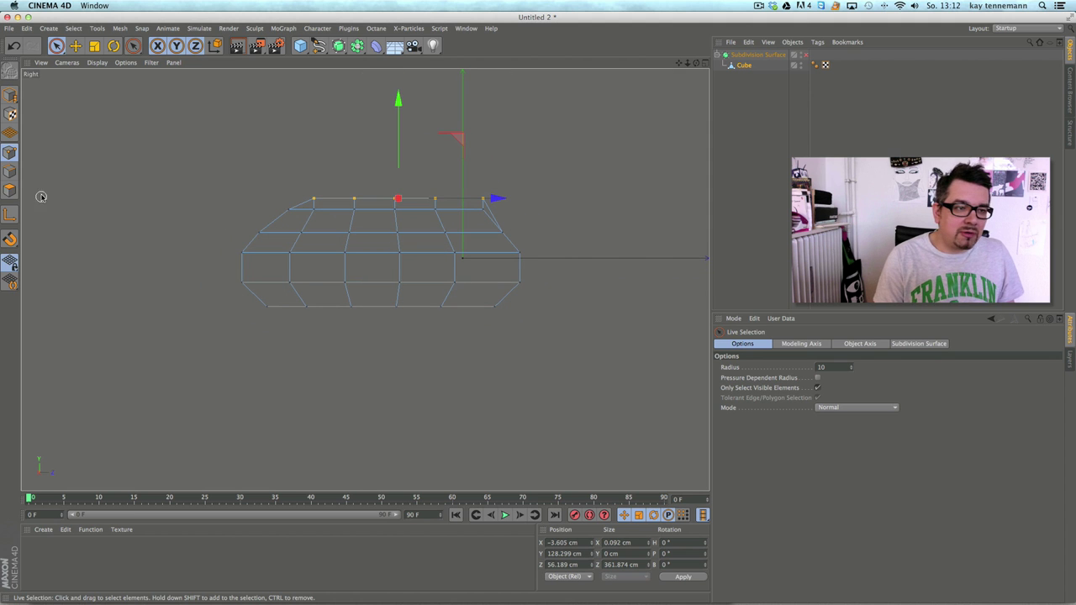
left_click(9, 96)
left_click(744, 65)
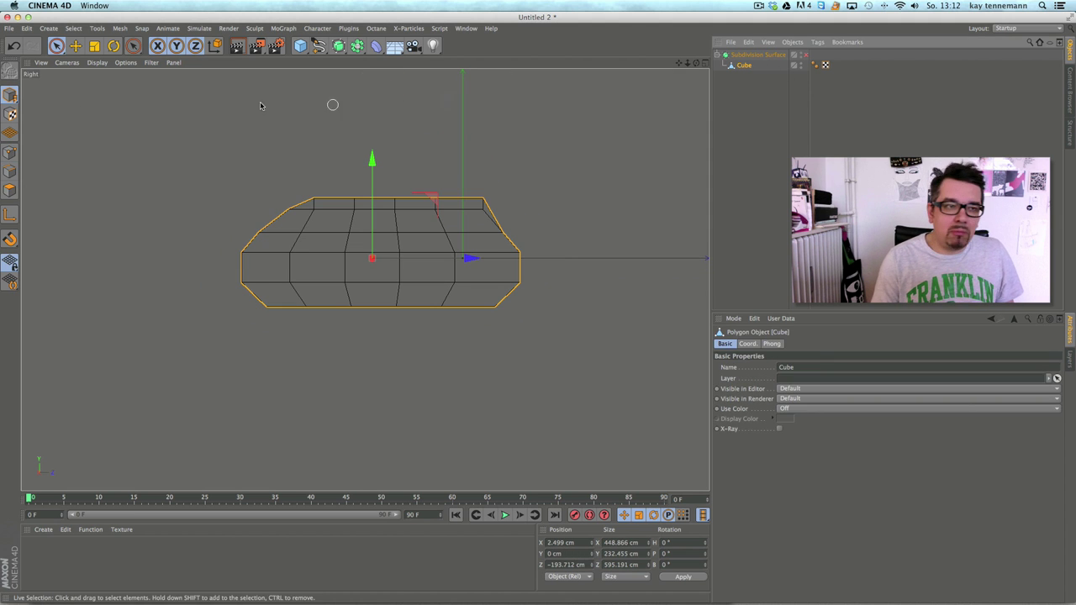
left_click(75, 45)
left_click_drag(372, 159, 372, 154)
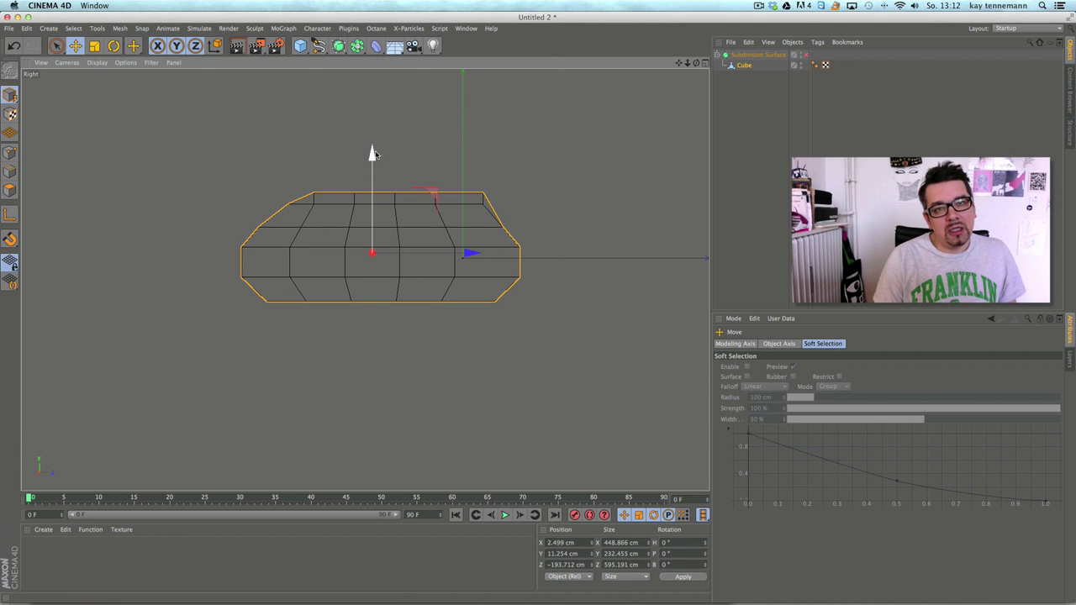
Step: Examine the side profile of the finished beetle in bug_01.c4d and return to the Untitled 2 scene
left_click(468, 28)
left_click(509, 313)
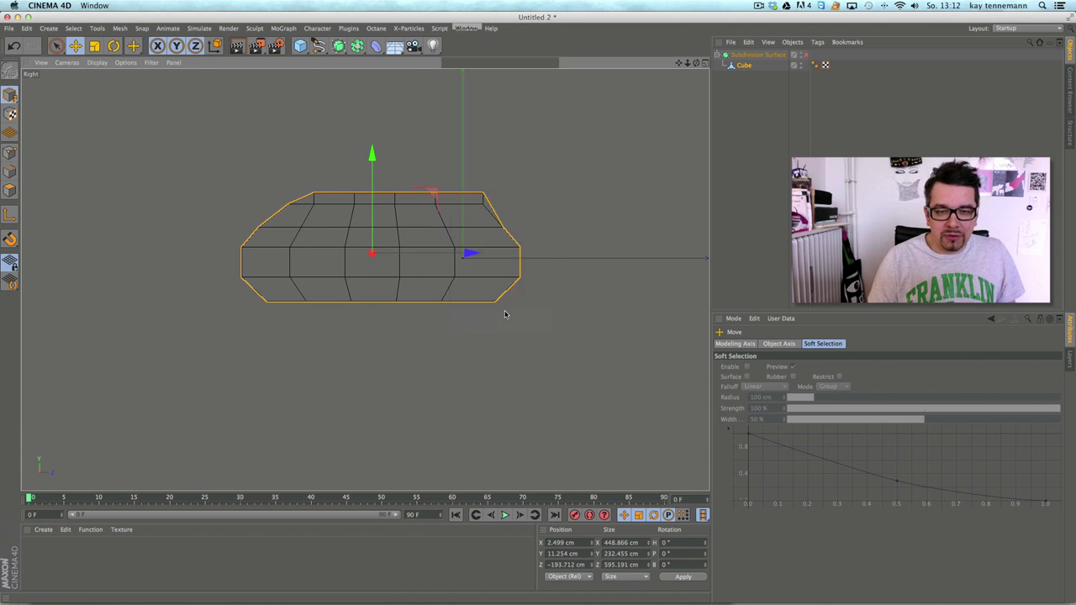
left_click(696, 62)
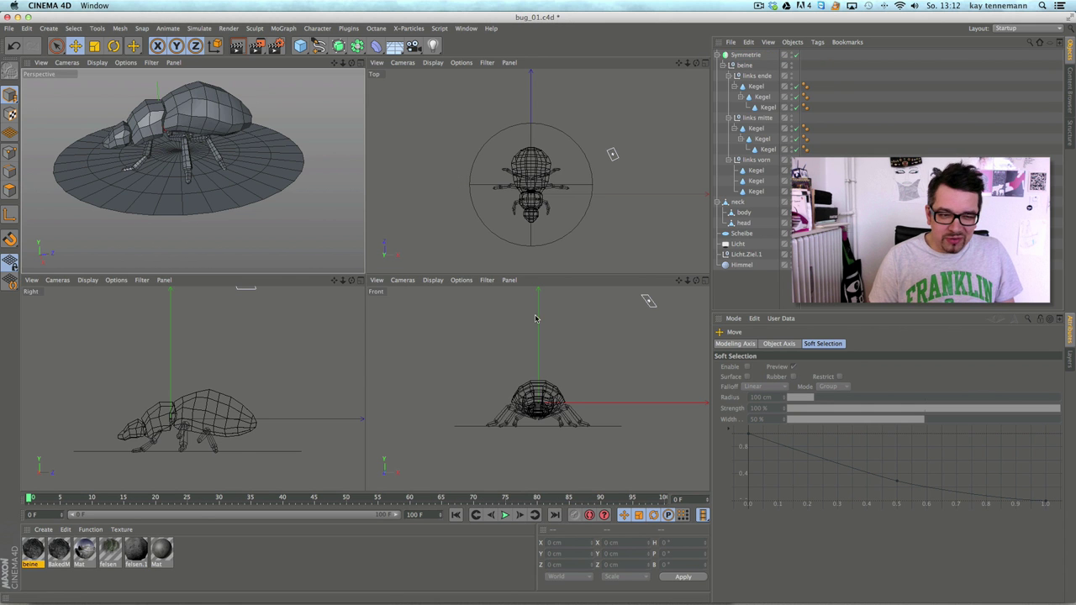
key("F3")
scroll(445, 316, "up", 5)
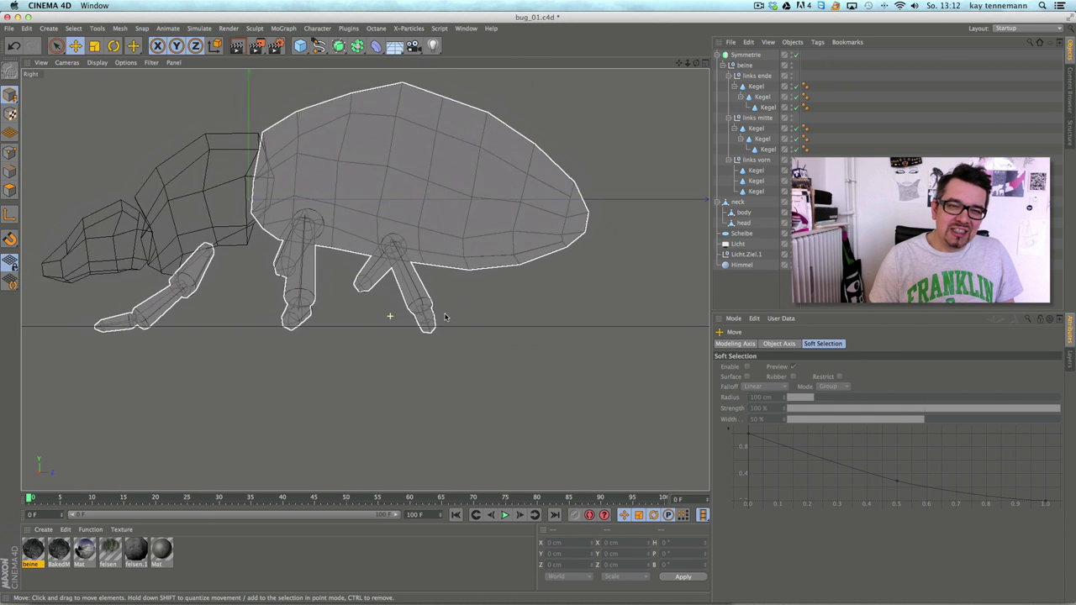
scroll(444, 316, "down", 1)
left_click(696, 62)
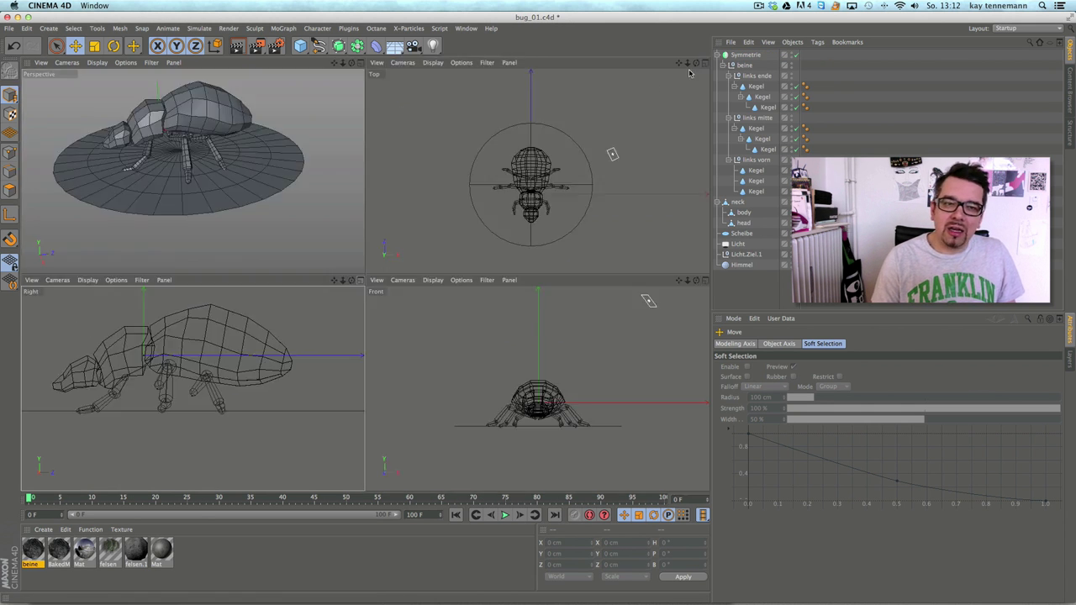
left_click(465, 28)
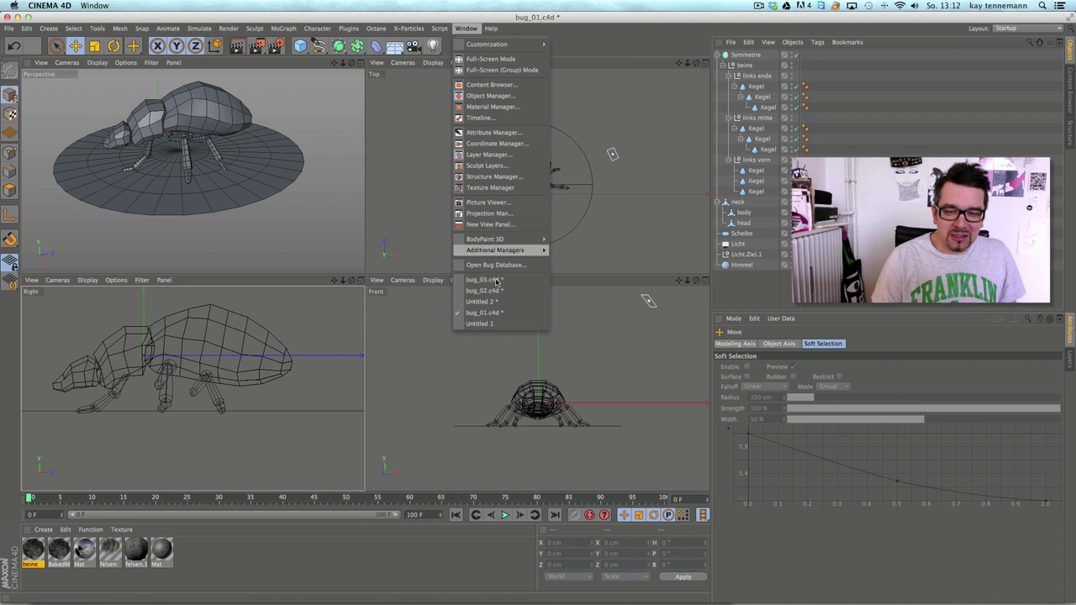
left_click(516, 303)
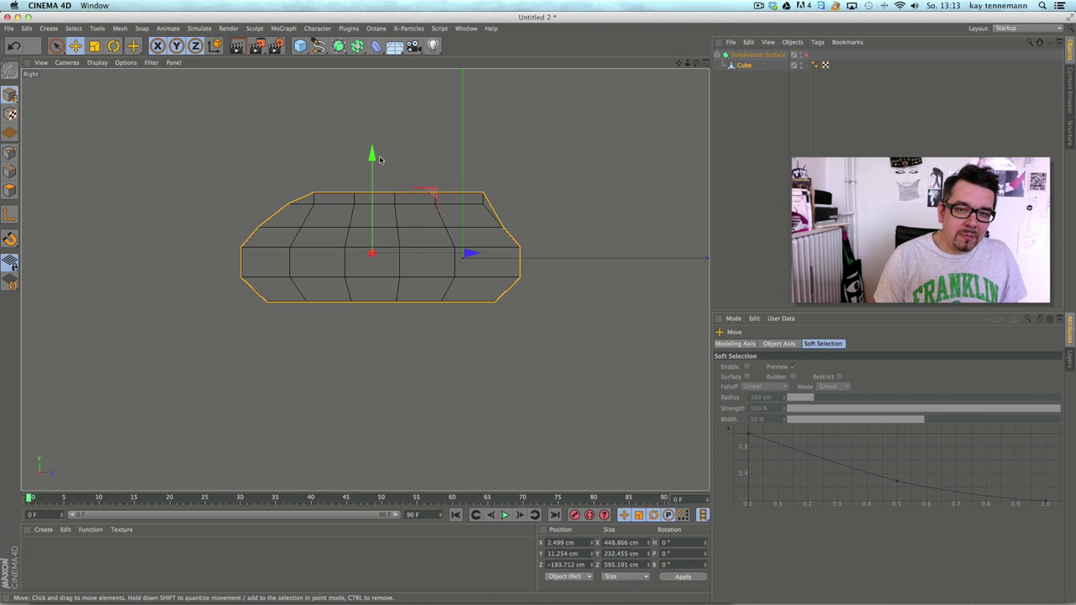
Step: Include hidden elements in live selection, select the three middle point columns in the side view and raise them to about 44 cm in Y
left_click(10, 152)
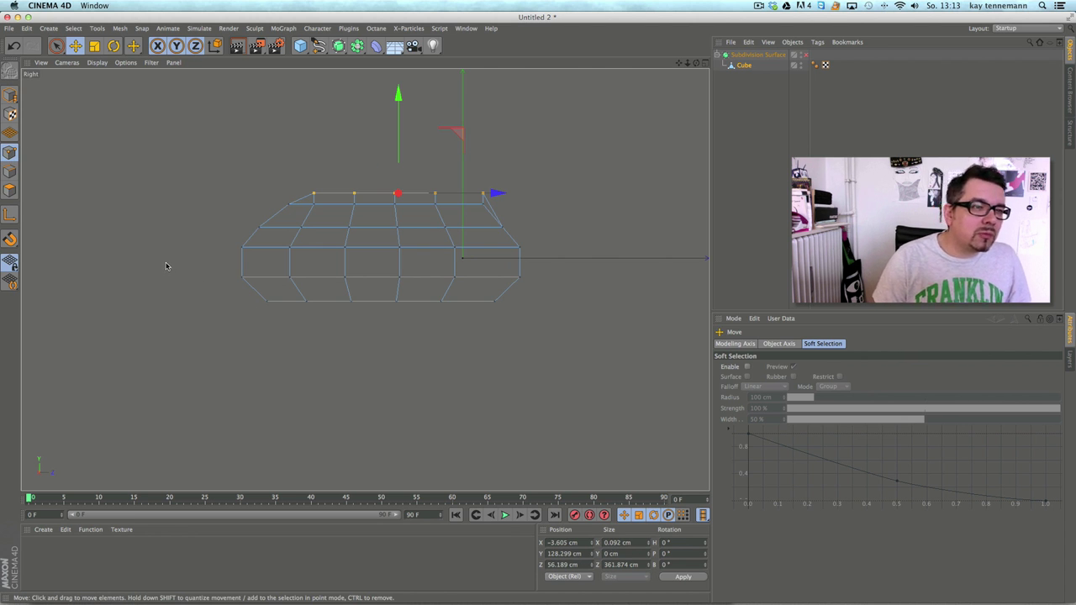
key("9")
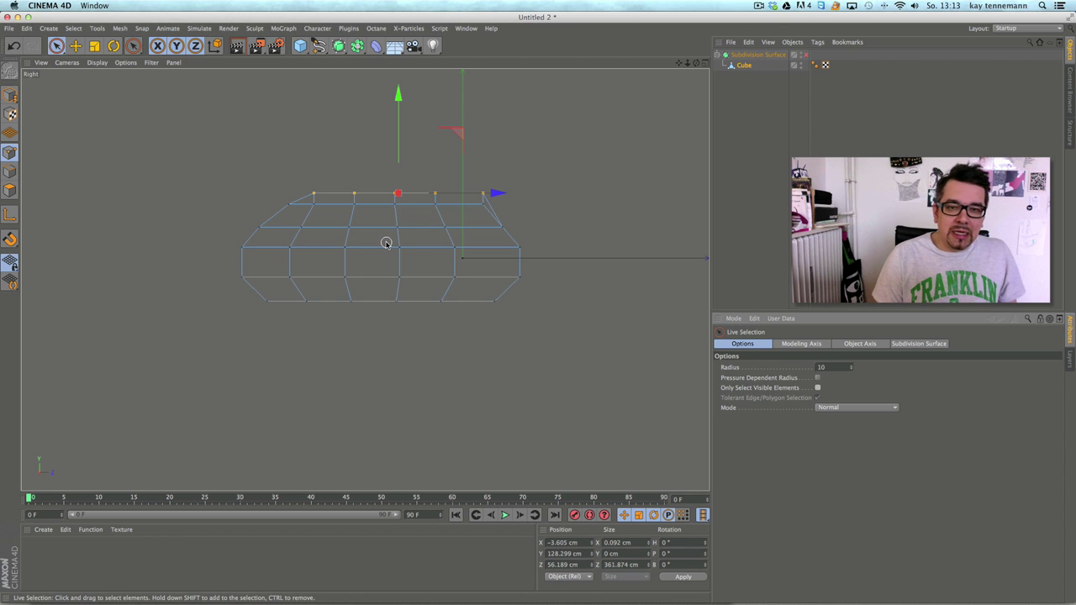
left_click(355, 201)
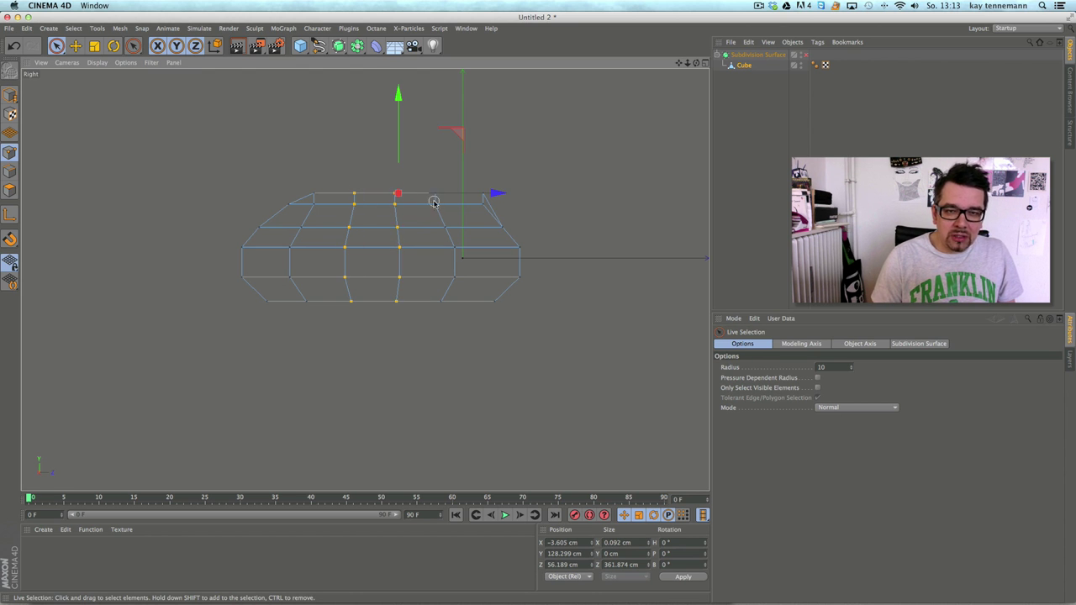
left_click_drag(435, 305, 450, 279)
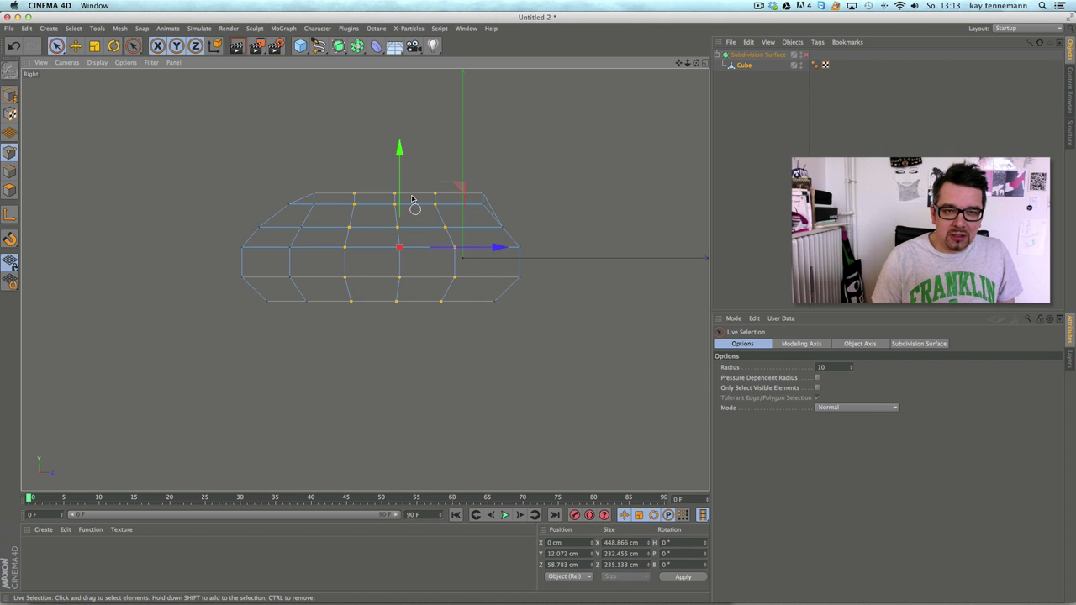
left_click_drag(403, 155, 404, 143)
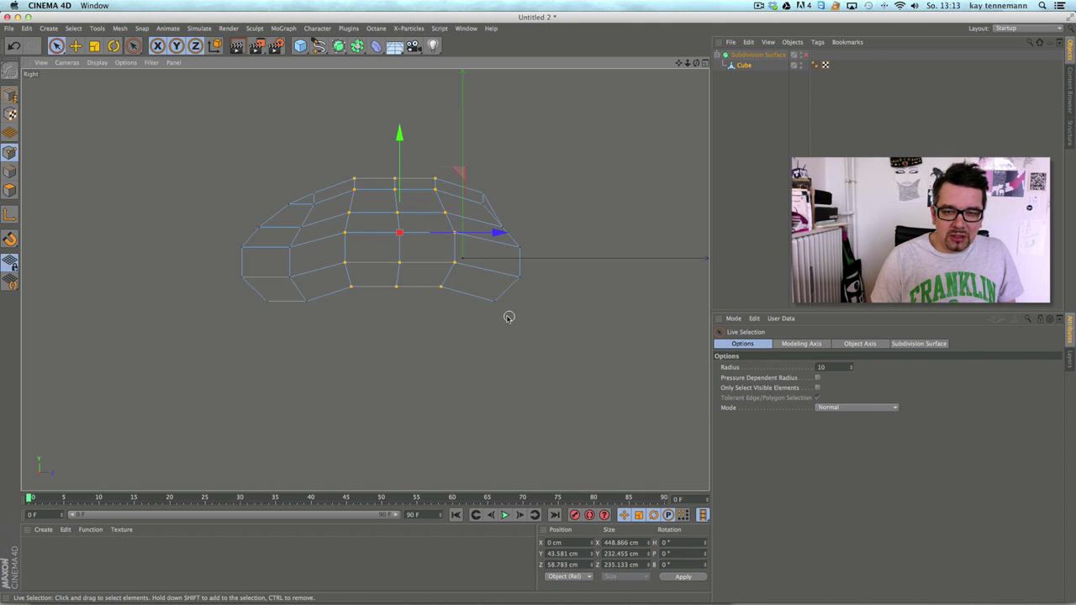
Step: Scale the lower points of the next column toward the rear to about 84 cm in Y and raise them to about -21 cm
left_click_drag(285, 259, 312, 302)
key("t")
mouse_move(298, 175)
left_mouse_down()
mouse_move(301, 200)
mouse_move(299, 165)
left_mouse_up()
left_click(75, 45)
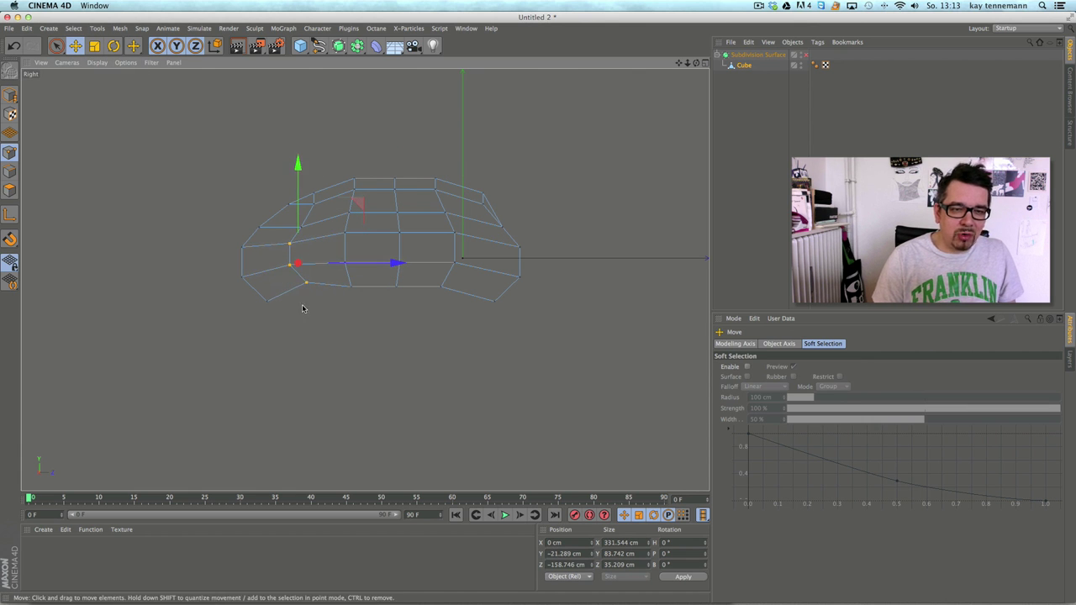
Step: Raise the cube's lower rear points in the side view, bringing the bottom corner points to about -61 cm in Y
key("space")
left_click_drag(261, 302, 237, 273)
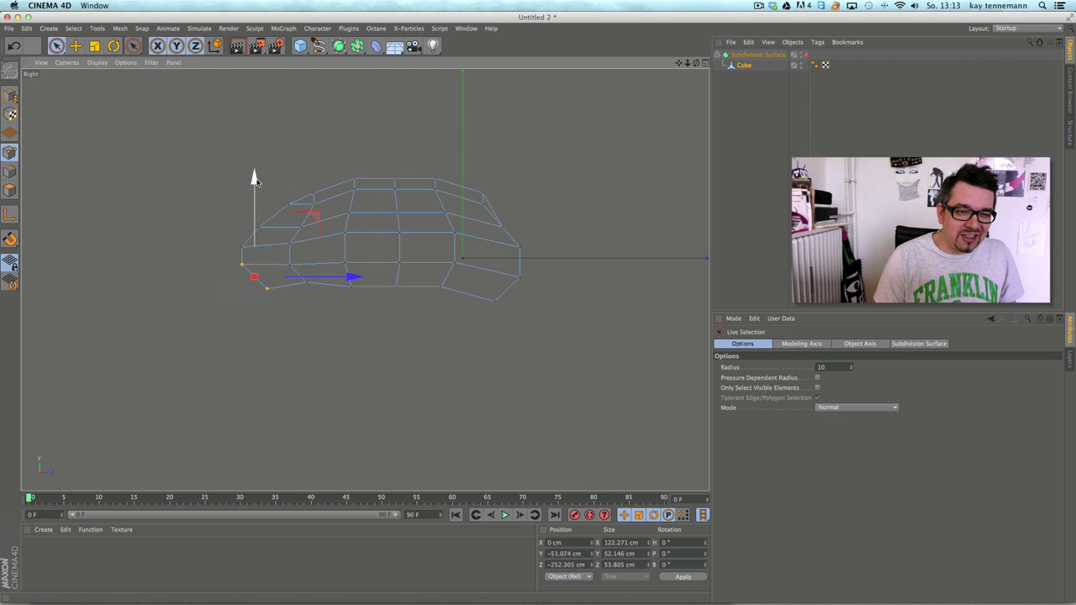
left_click(267, 289)
left_click_drag(267, 189, 267, 182)
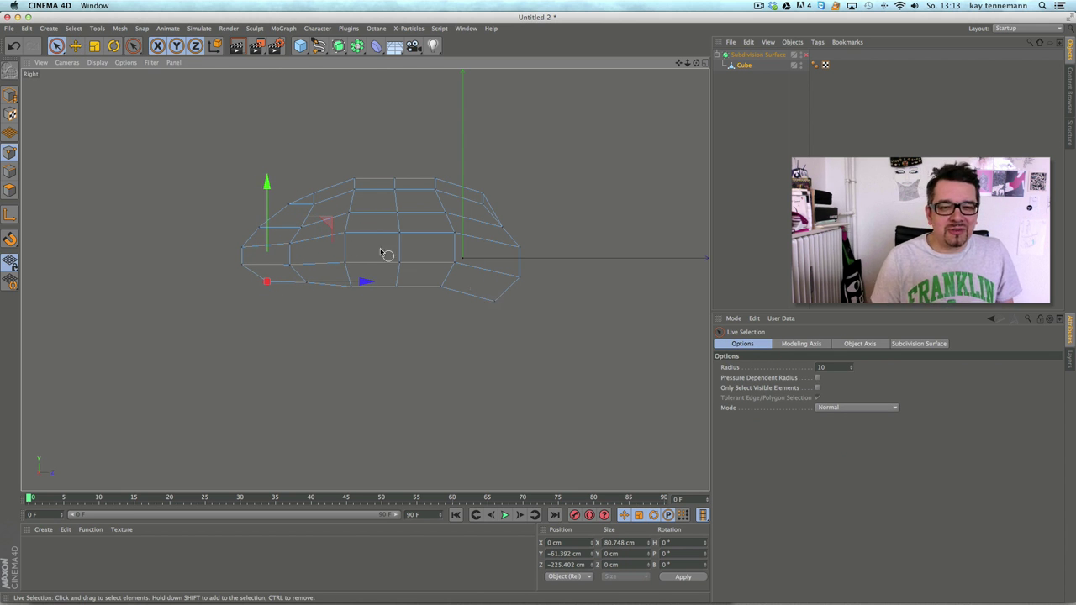
Step: Rotate the whole cube object to a pitch of about 11° and return to point editing in the Perspective view
left_click(10, 95)
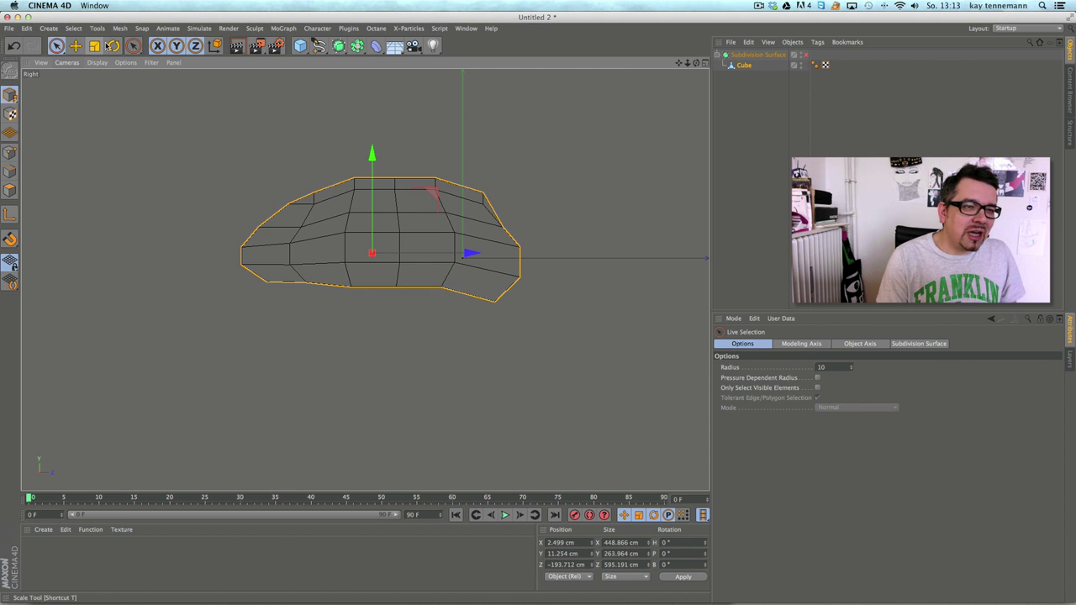
key("r")
left_click_drag(397, 200, 353, 244)
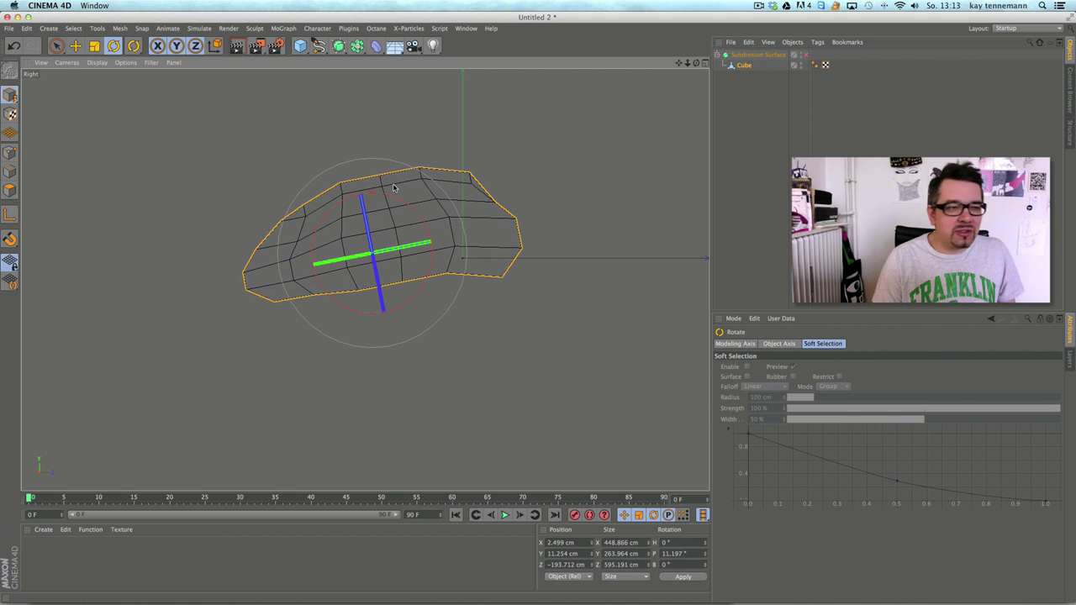
left_click(11, 152)
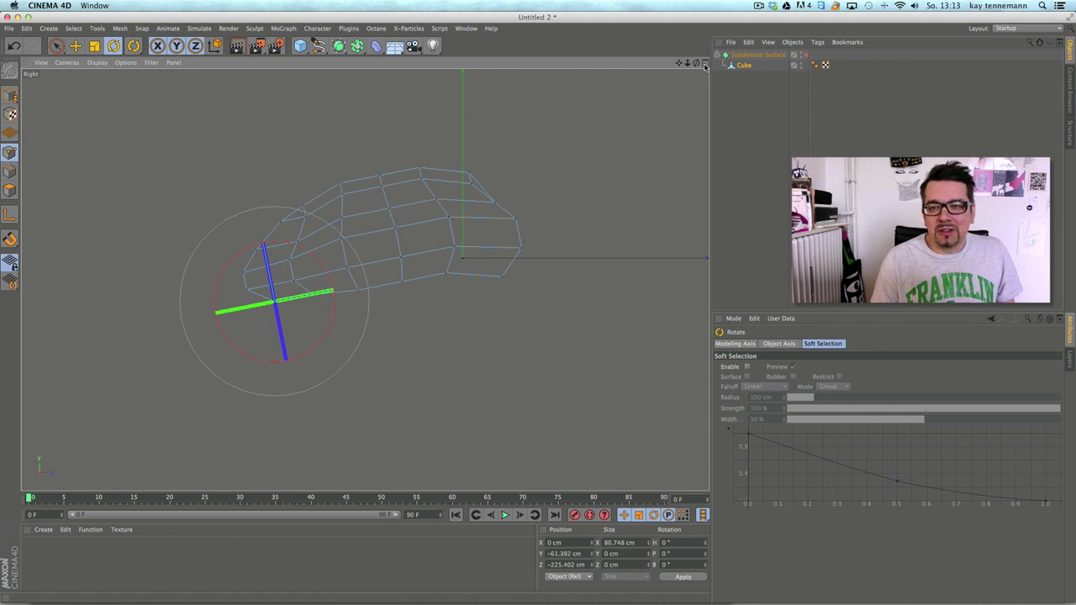
key("F5")
key("F1")
Step: Limit live selection to visible elements, select the centre row of points on the underside and move it to about -96 cm in Y
left_click_drag(404, 252, 452, 254, "alt")
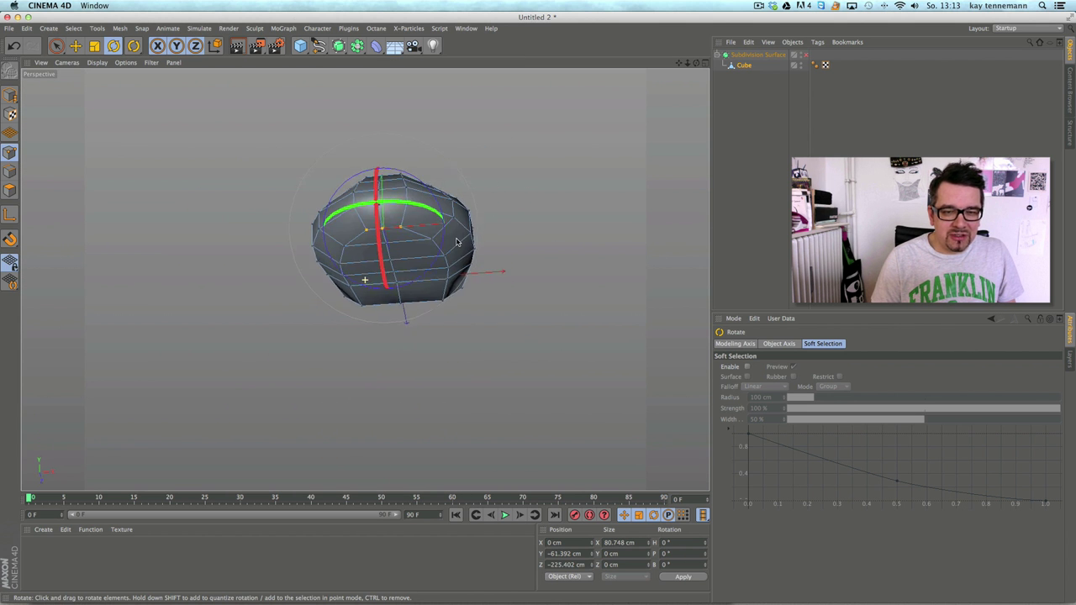
key("space")
left_click(817, 388)
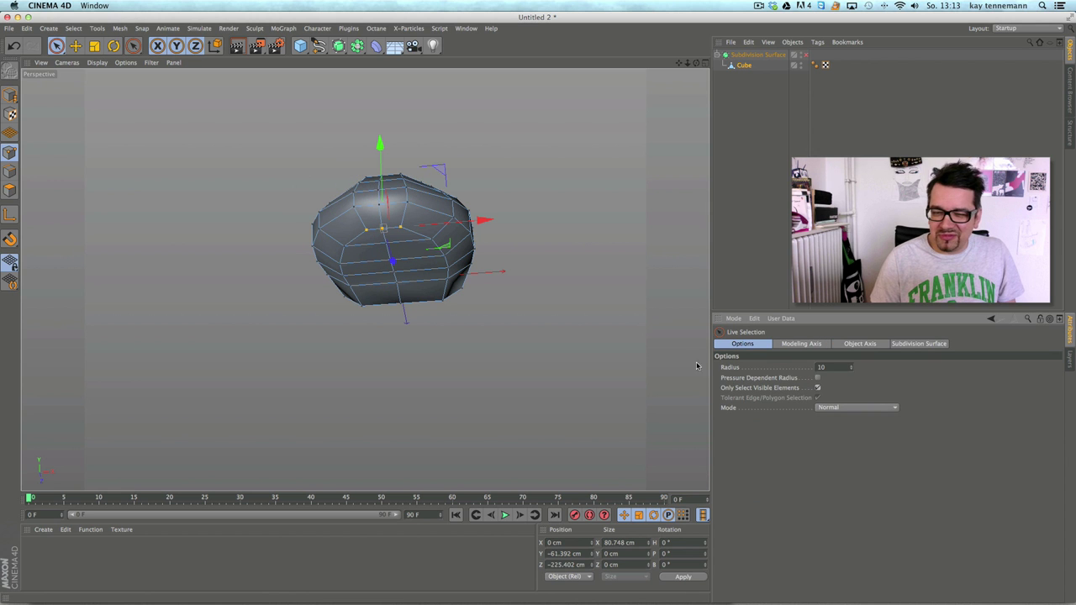
mouse_move(386, 243)
left_mouse_down()
mouse_move(396, 279)
mouse_move(356, 355)
mouse_move(380, 200)
left_mouse_up()
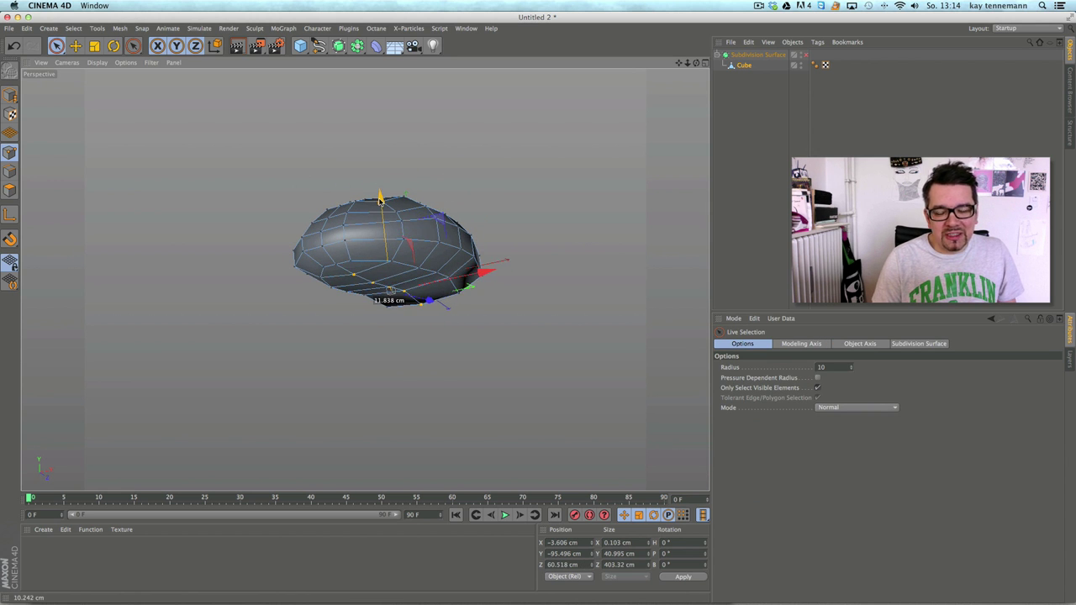
right_click_drag(490, 358, 544, 348, "alt")
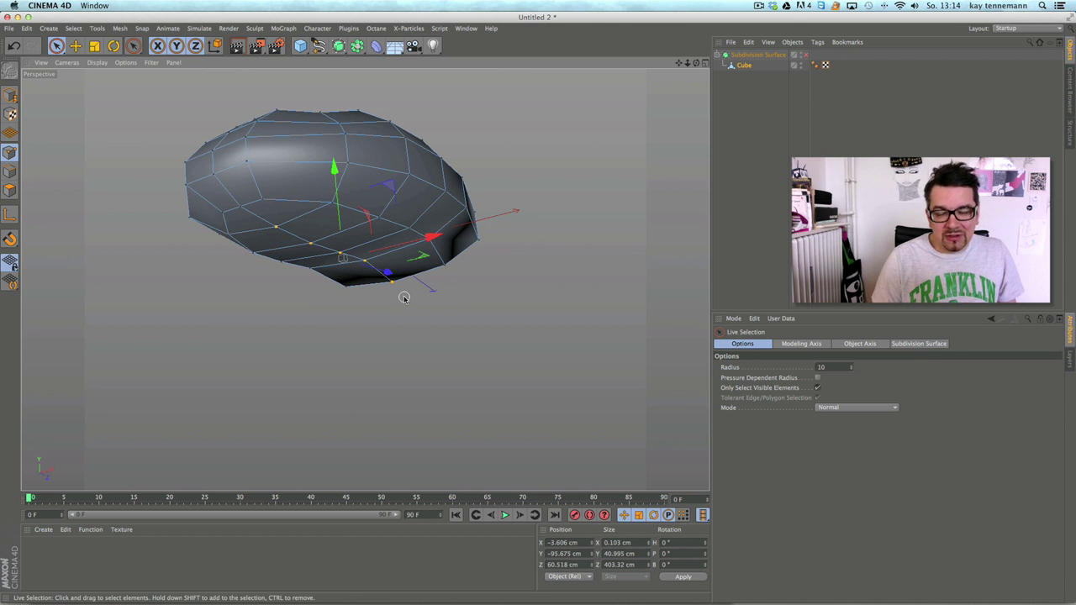
Step: Try extending the underside selection with hidden points included and lowering it to about -67 cm in Y, and undo the changes
left_click_drag(358, 336, 384, 333, "alt")
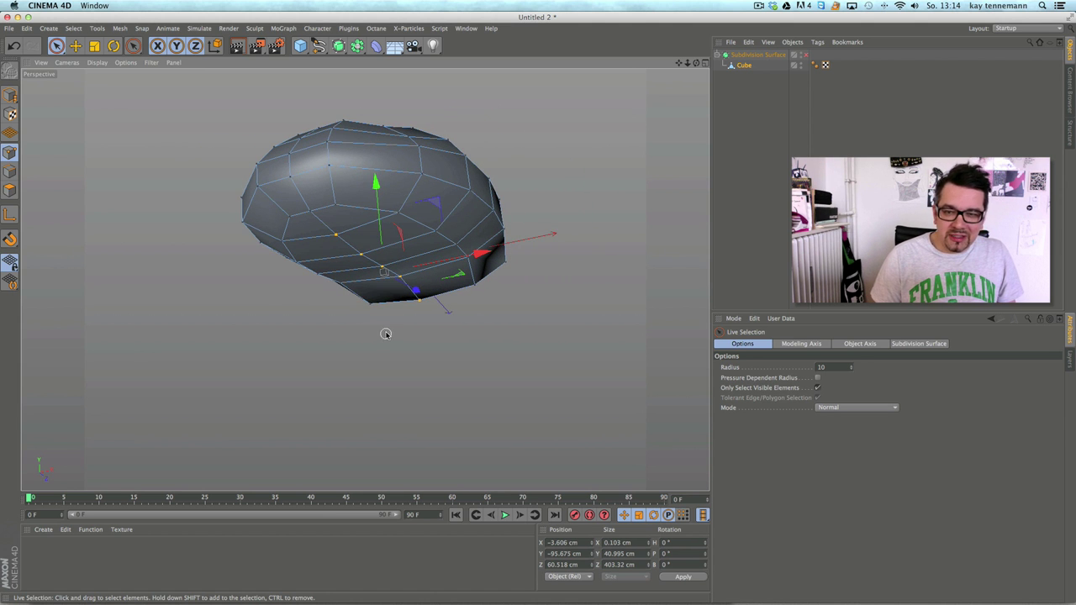
left_click(816, 390)
mouse_move(465, 368)
left_mouse_down("alt")
mouse_move(481, 371)
mouse_move(465, 370)
left_mouse_up("alt")
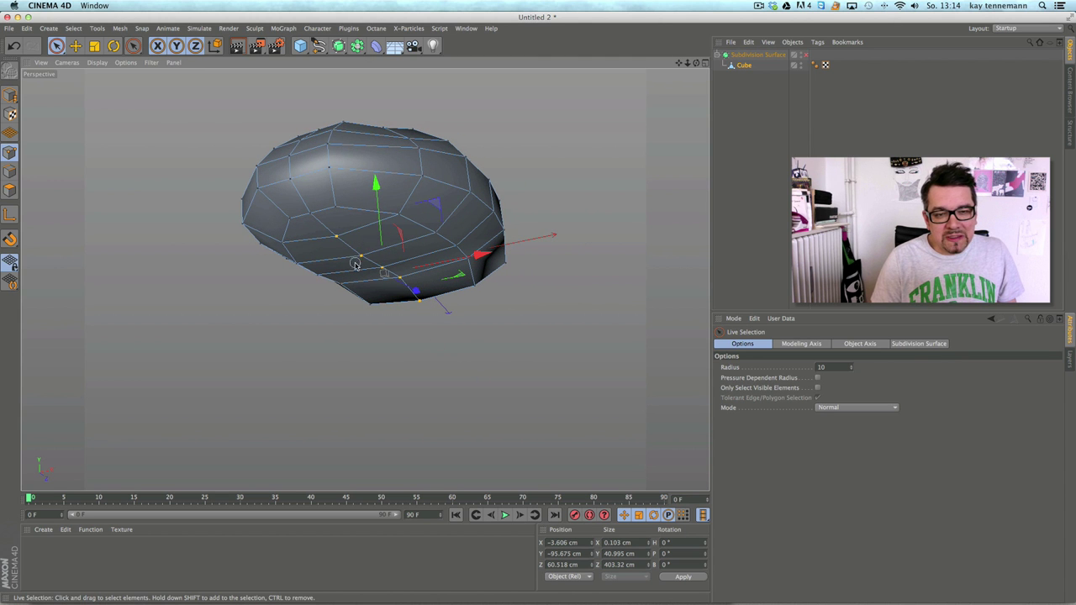
left_click_drag(418, 303, 432, 306)
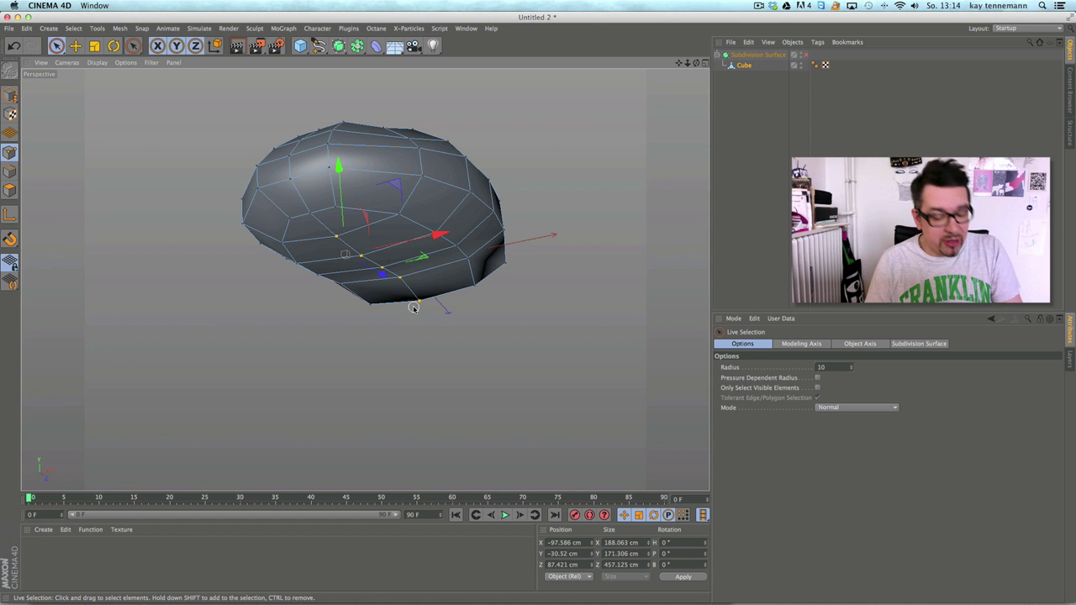
left_click_drag(269, 301, 418, 307, "alt")
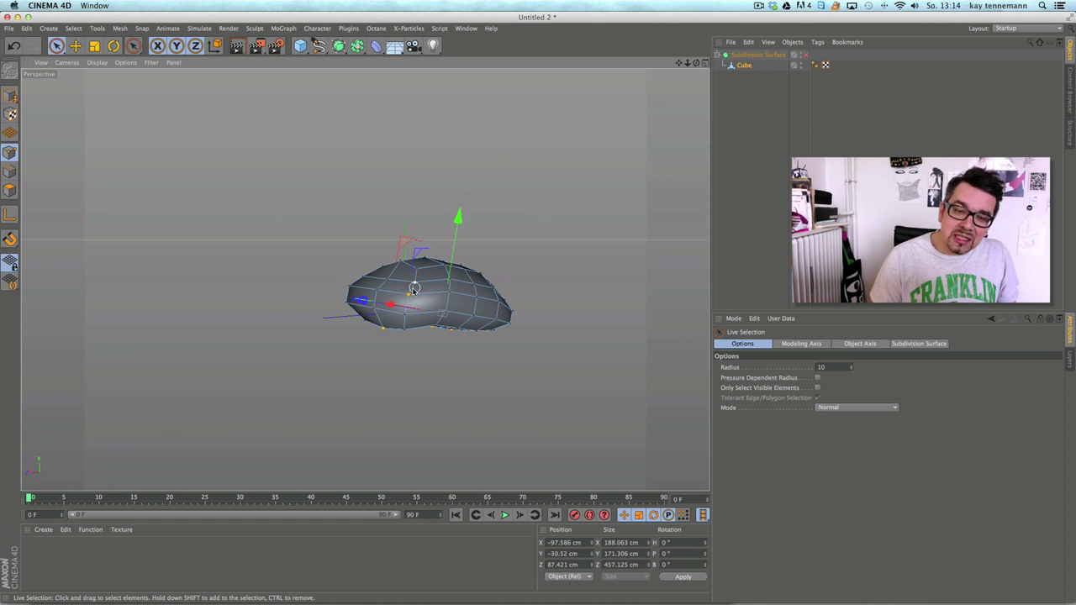
left_click_drag(459, 219, 458, 231)
left_click_drag(410, 363, 328, 352, "alt")
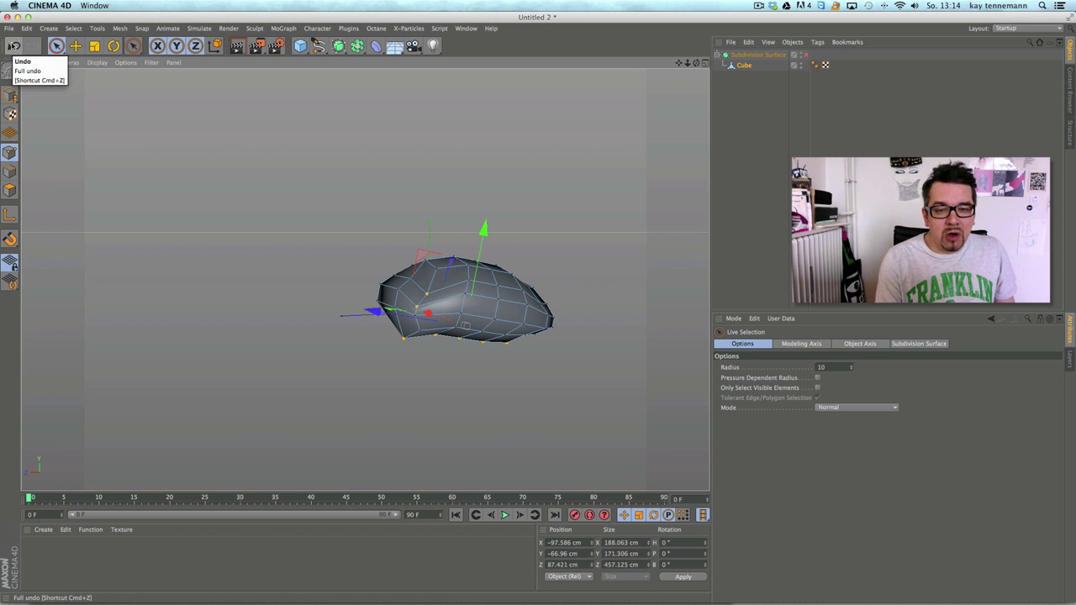
left_click(15, 46)
left_click(13, 46)
Step: Limit live selection to visible elements again and lower the underside's centre row of points slightly
left_click_drag(512, 261, 327, 188, "alt")
middle_click_drag(555, 283, 451, 270, "alt")
left_click_drag(511, 346, 475, 276, "alt")
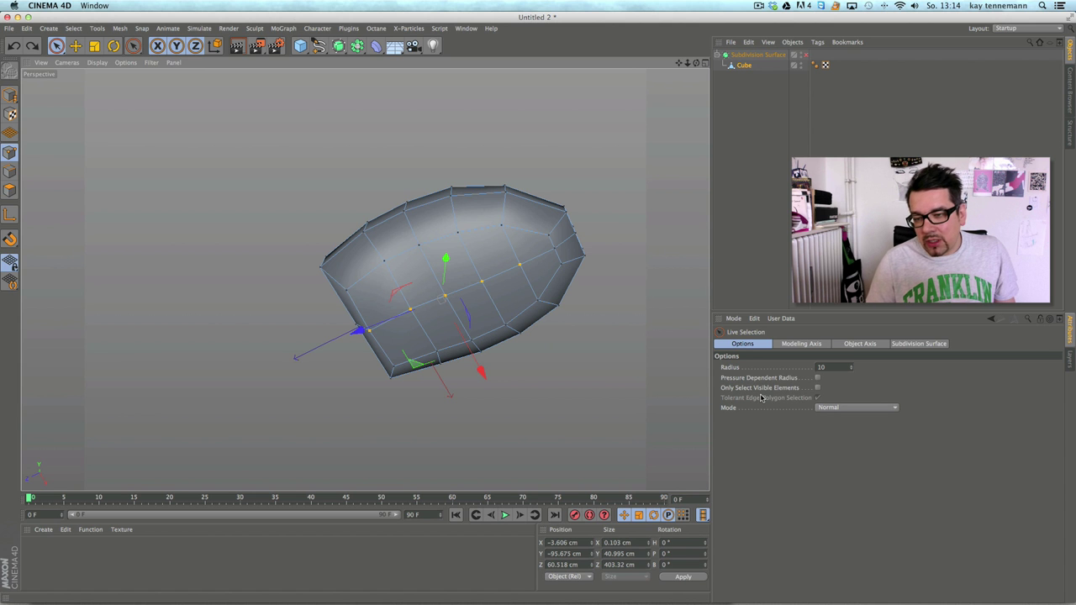
left_click(817, 387)
left_click_drag(499, 374, 391, 398, "alt")
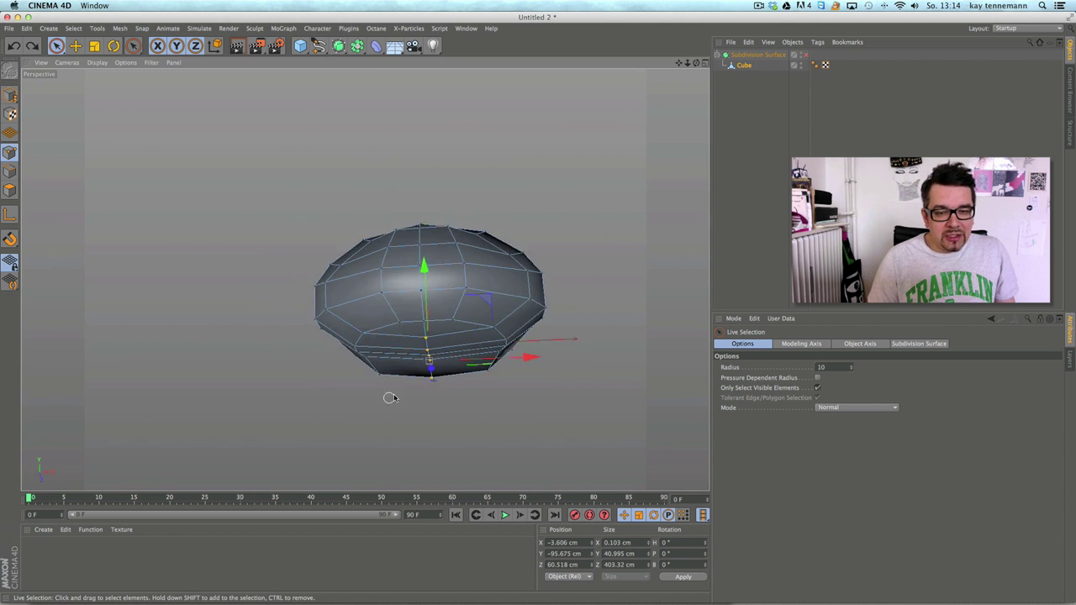
left_click_drag(425, 265, 426, 274)
Step: Select the pair of points on either side of the rear slope at Z -242 cm and scale them farther apart in X
left_click_drag(535, 305, 473, 295, "alt")
left_click(473, 295)
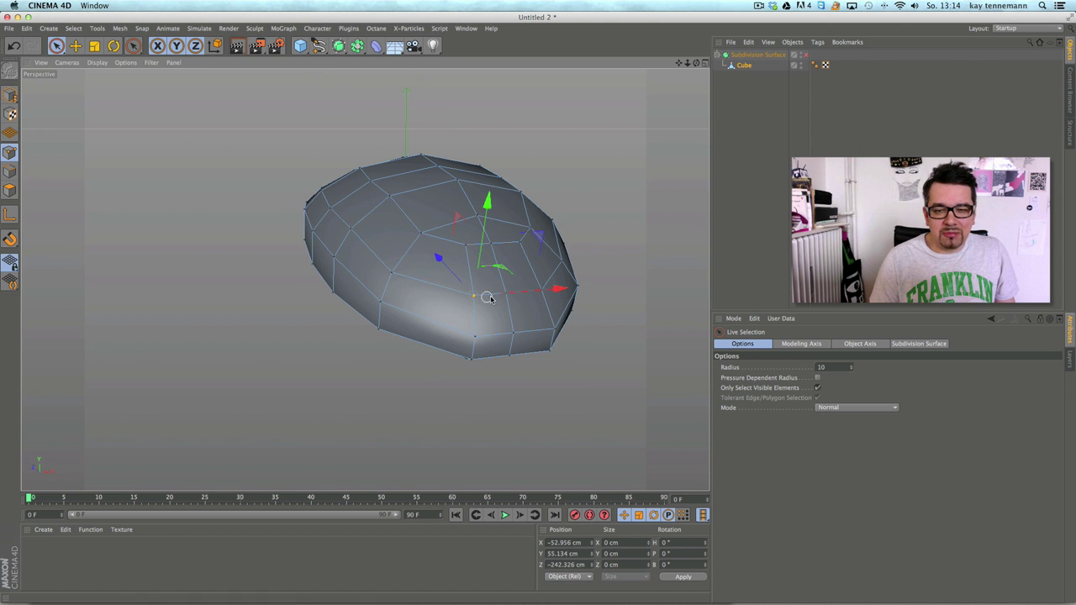
left_click(541, 289, "shift")
key("t")
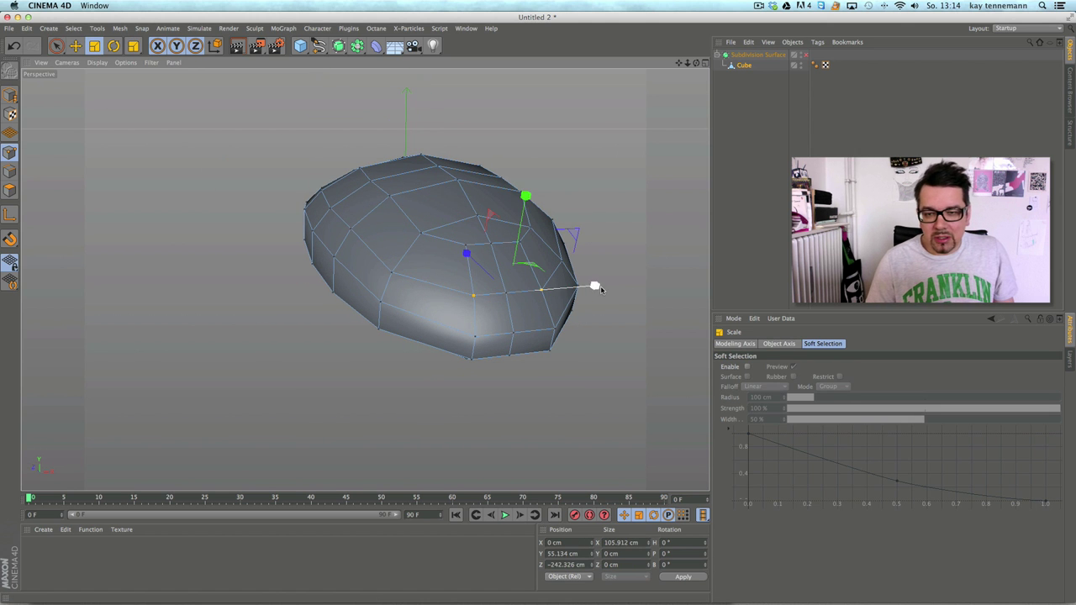
left_click_drag(616, 287, 629, 286)
key("e")
Step: Select the next higher pair of points on the rear slope and scale it to about 130 cm in X
left_click_drag(125, 101, 393, 209, "alt")
key("space")
left_click(449, 224)
left_click_drag(475, 219, 481, 219, "alt")
key("e")
key("space")
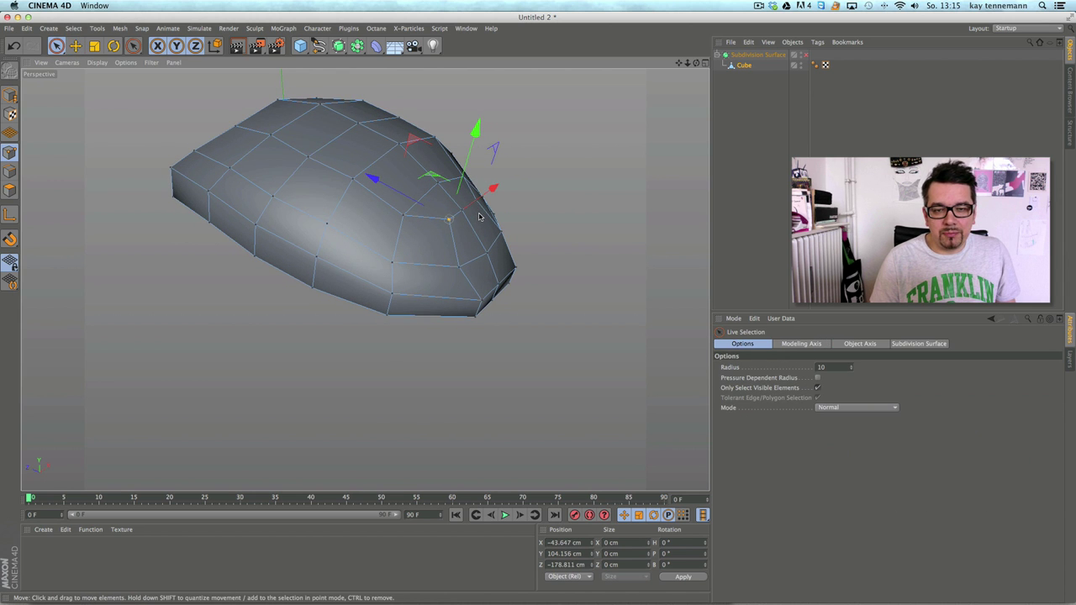
left_click(476, 200, "shift")
key("t")
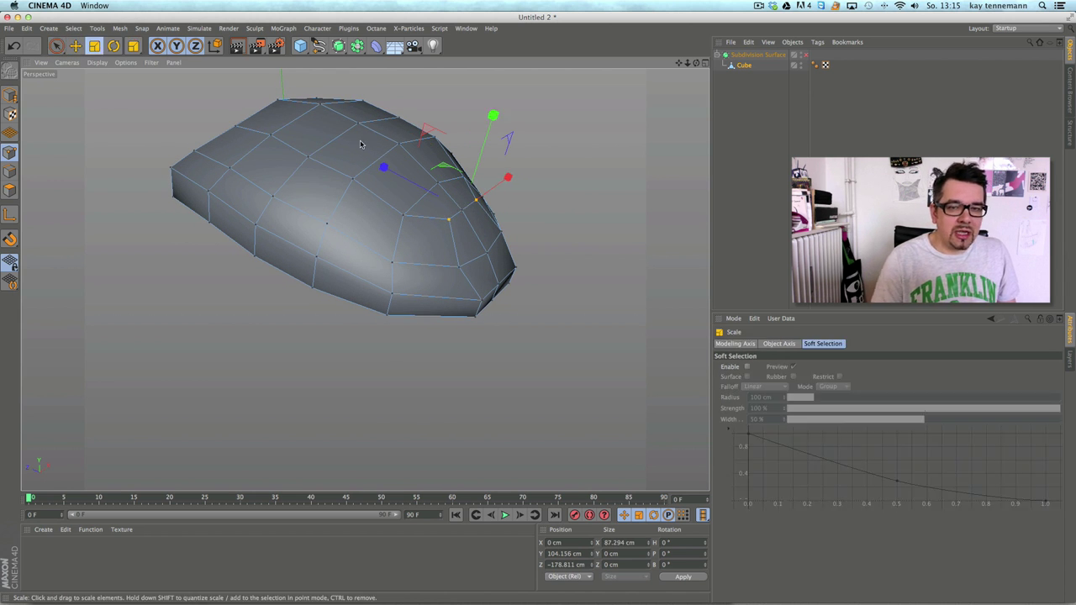
left_click_drag(360, 144, 448, 239, "alt")
left_click_drag(592, 257, 547, 241)
Step: Lower the widened pair of rear slope points to about 90 cm in Y
key("e")
left_click_drag(280, 234, 468, 217, "alt")
left_click_drag(524, 127, 532, 180)
Step: Examine the abdomen's overall form from the front, the side and above
key("9")
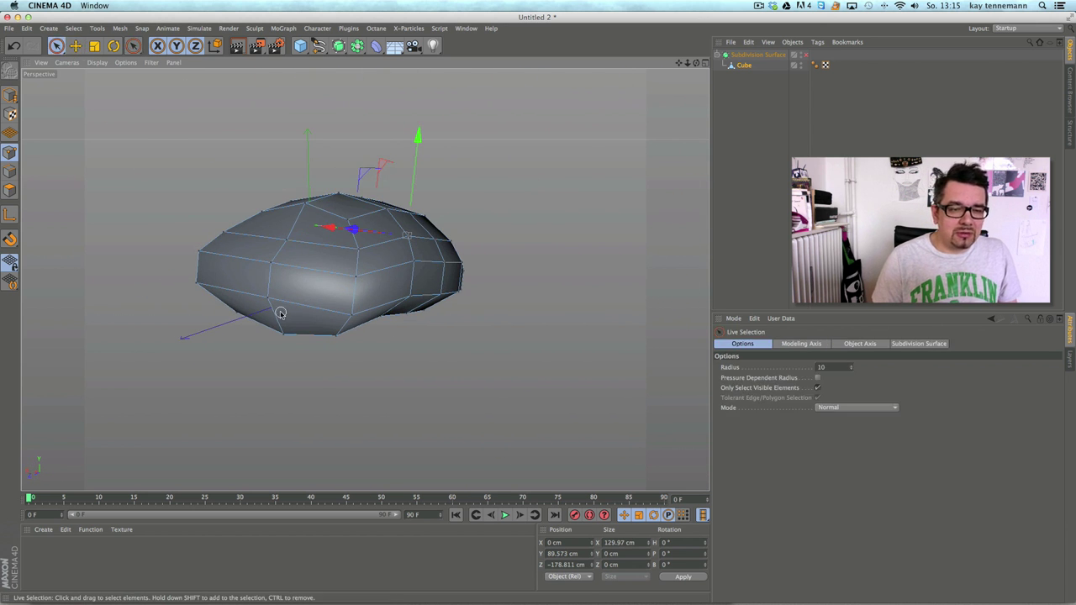
left_click_drag(285, 238, 287, 236)
mouse_move(308, 274)
left_mouse_down("alt")
mouse_move(232, 254)
mouse_move(198, 258)
left_mouse_up("alt")
left_click_drag(427, 292, 320, 316, "alt")
middle_click_drag(504, 259, 384, 284, "alt")
left_click_drag(382, 282, 302, 321, "alt")
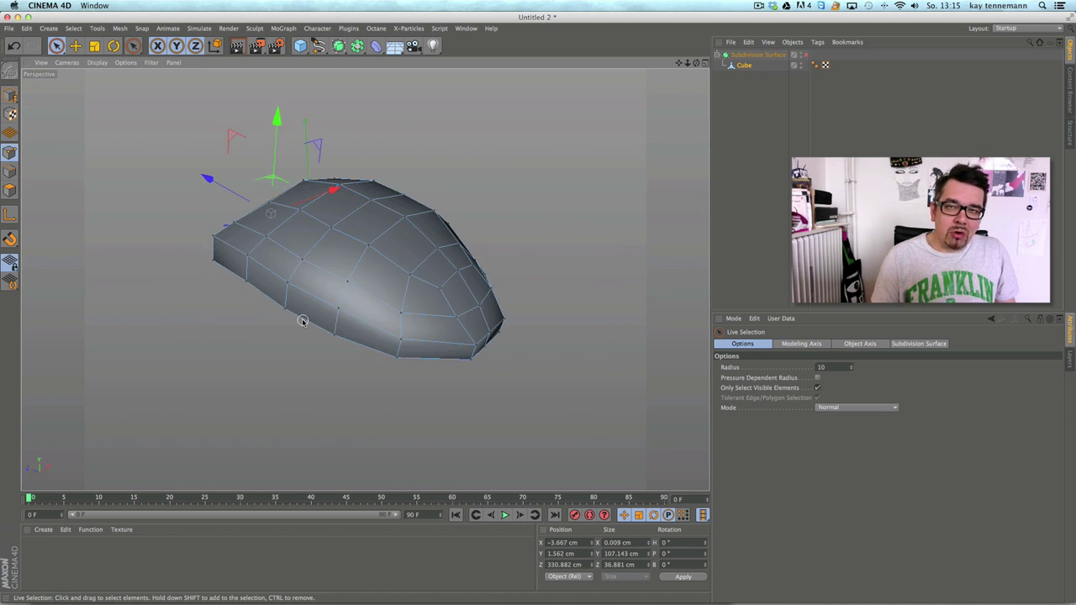
left_click_drag(366, 262, 373, 344, "alt")
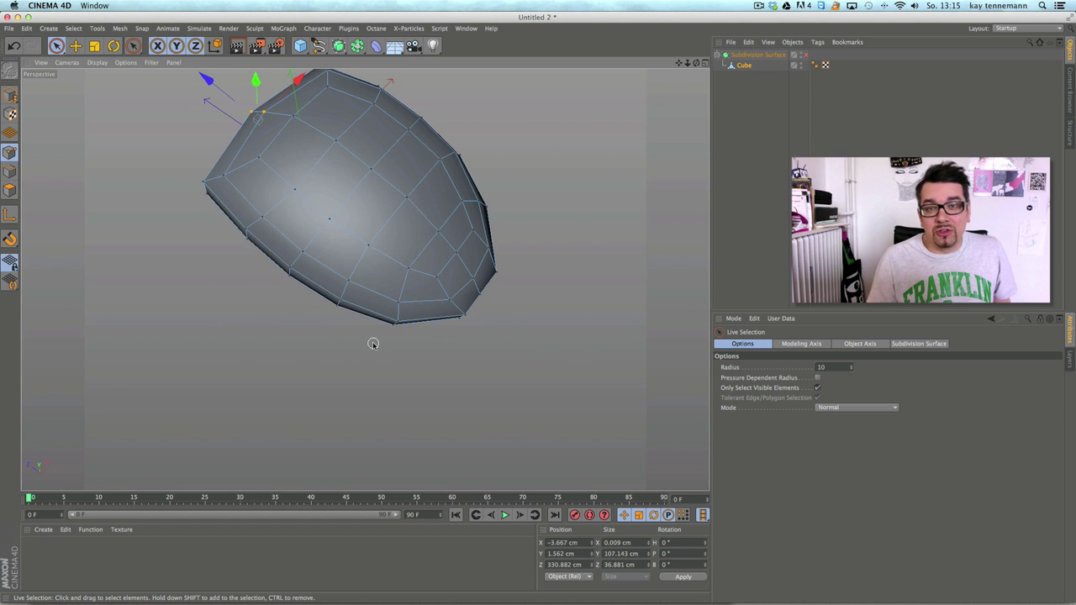
Step: Select the outer points on both sides of the abdomen's front end and scale them to about 316 cm in X
left_click_drag(228, 273, 235, 305, "alt")
middle_click_drag(216, 355, 321, 275, "alt")
mouse_move(288, 294)
left_mouse_down()
mouse_move(303, 252)
mouse_move(504, 300)
mouse_move(509, 319)
mouse_move(411, 312)
left_mouse_up()
left_click_drag(310, 263, 312, 276, "shift")
left_click_drag(326, 351, 443, 410, "alt")
key("t")
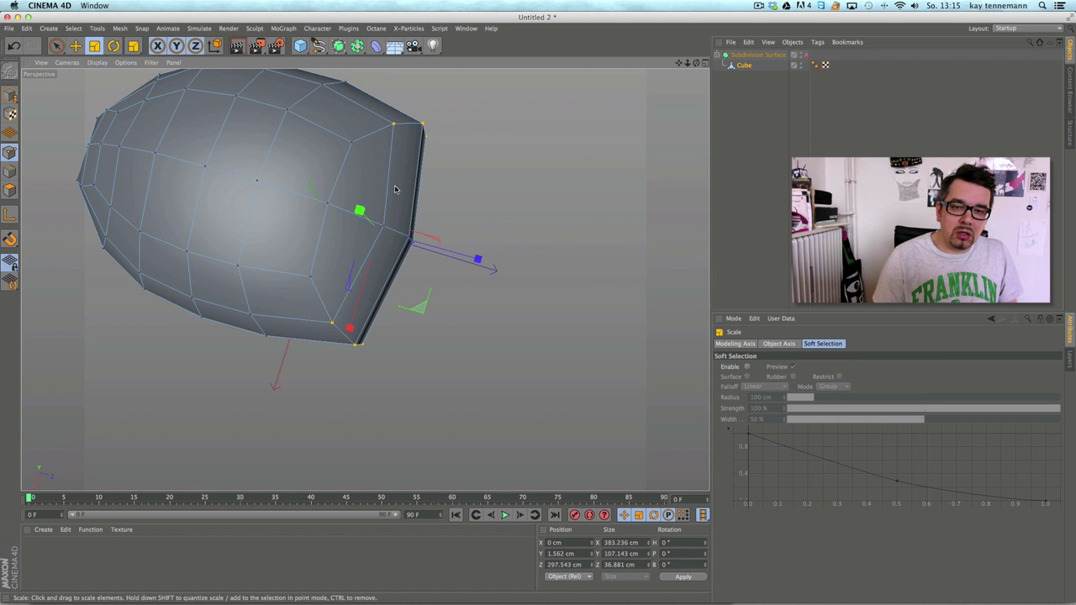
mouse_move(363, 324)
left_mouse_down()
mouse_move(351, 323)
mouse_move(355, 311)
left_mouse_up()
Step: Move the selected outer front points back to about 288 cm in Z
left_click(75, 46)
middle_click_drag(199, 214, 286, 199, "alt")
left_click_drag(341, 320, 343, 314, "alt")
left_click_drag(529, 212, 520, 213)
left_click_drag(470, 339, 564, 260, "alt")
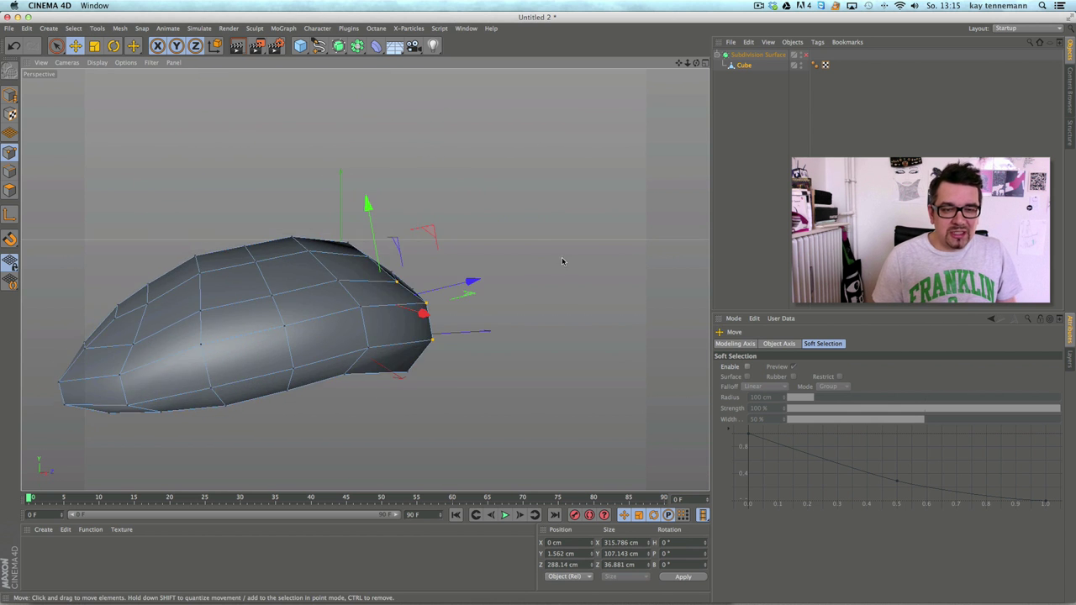
right_click_drag(564, 259, 519, 267, "alt")
left_click_drag(394, 362, 328, 368, "alt")
key("space")
left_click_drag(470, 353, 473, 91, "alt")
Step: Examine the finished beetle's body in perspective in bug_01.c4d and return to the Untitled 2 scene
left_click(466, 28)
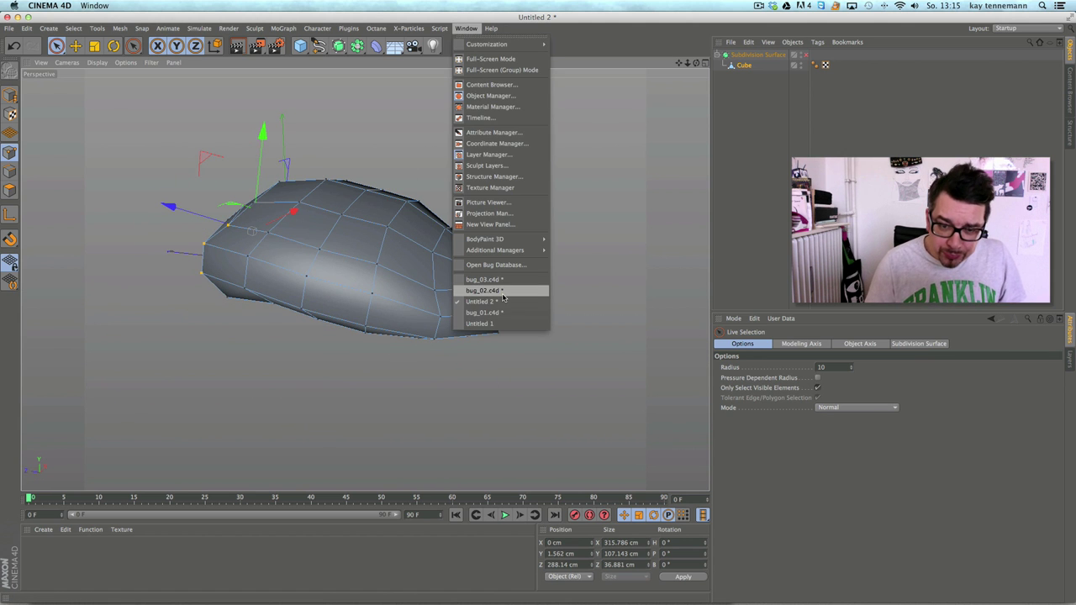
left_click(484, 312)
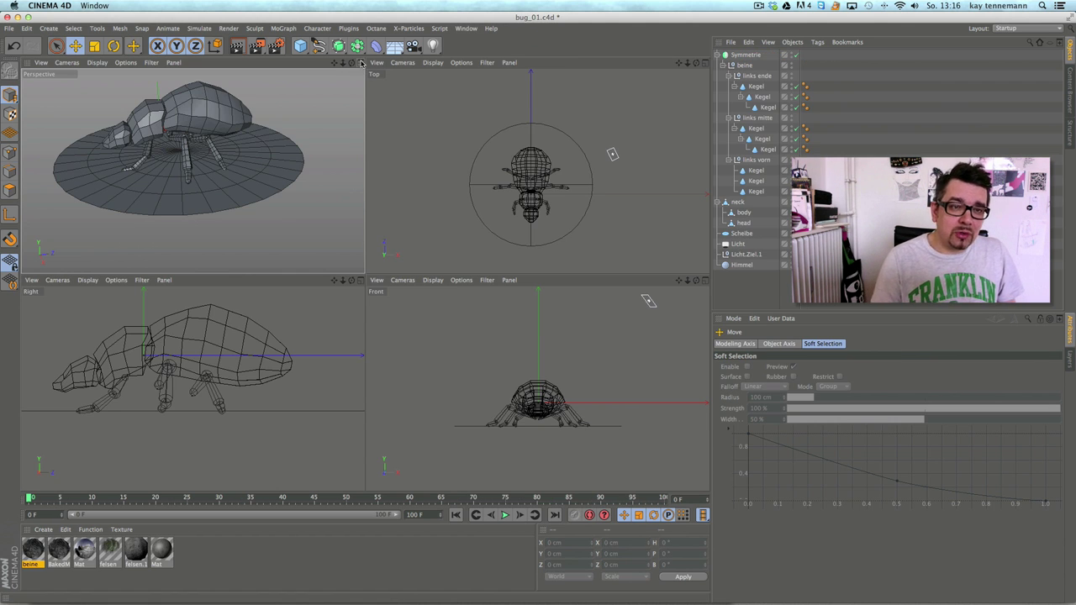
middle_click(329, 125)
left_click_drag(328, 124, 541, 101, "alt")
left_click(466, 28)
left_click(483, 301)
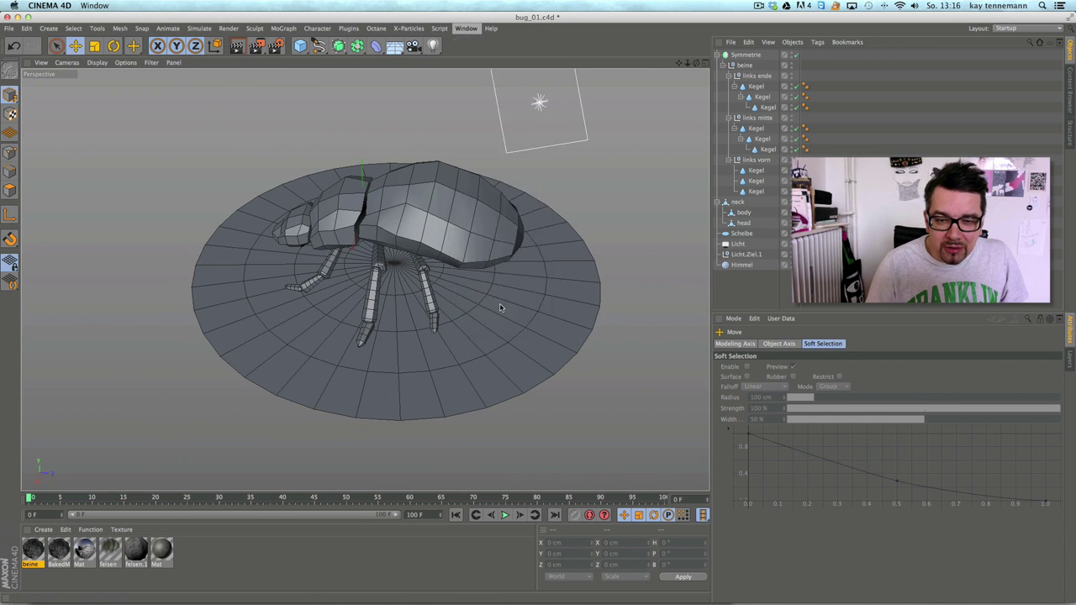
Step: Add a new cube in the maximised Top view and move it forward onto the beetle's thorax, to about 259 cm in Z
left_click(705, 63)
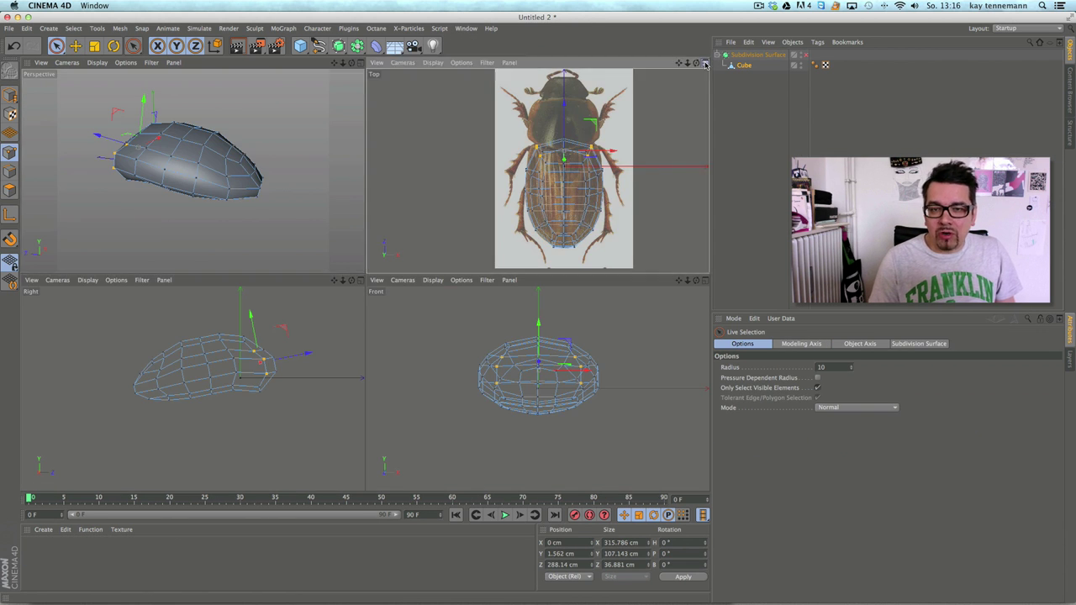
middle_click(576, 200)
left_click(300, 46)
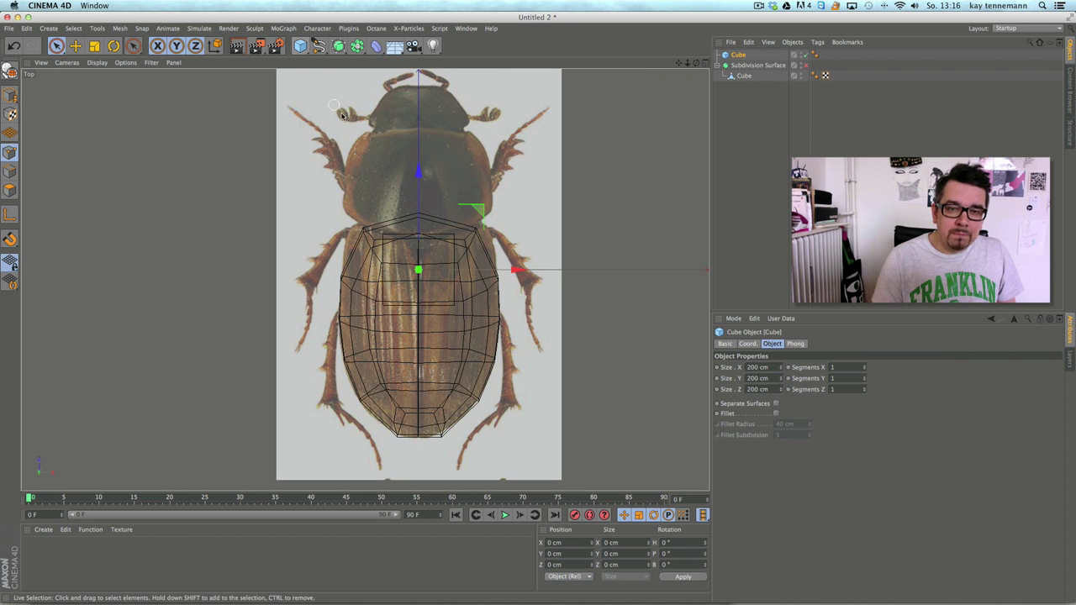
left_click(10, 96)
left_click(75, 46)
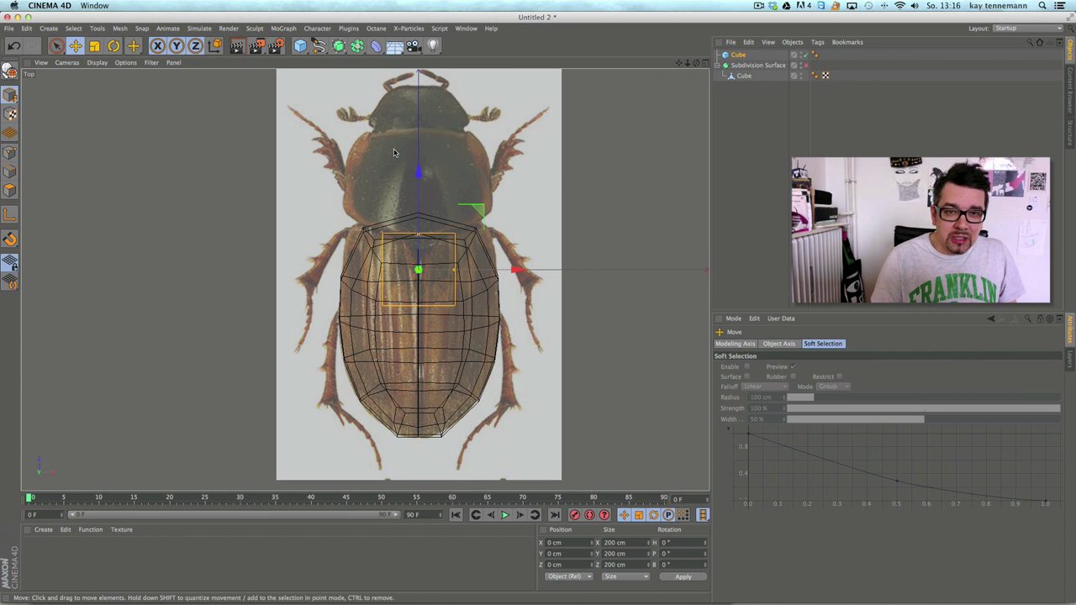
left_click_drag(418, 171, 417, 78)
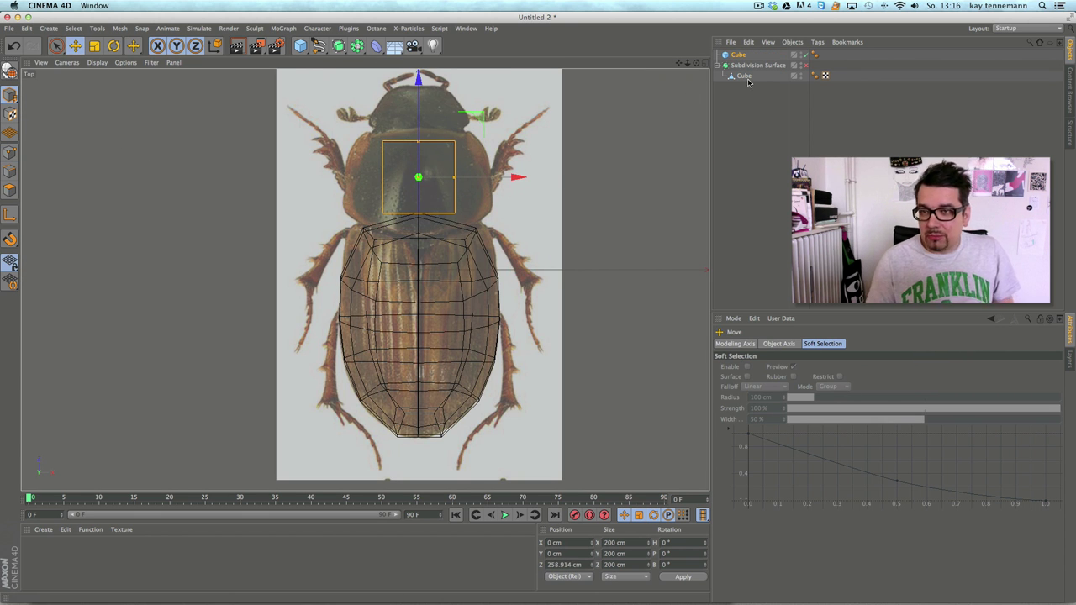
Step: Give the thorax cube 2, 3 and 4 segments in X, Y and Z, and size it to about 380 cm in X and 271 cm in Z
left_click(841, 380)
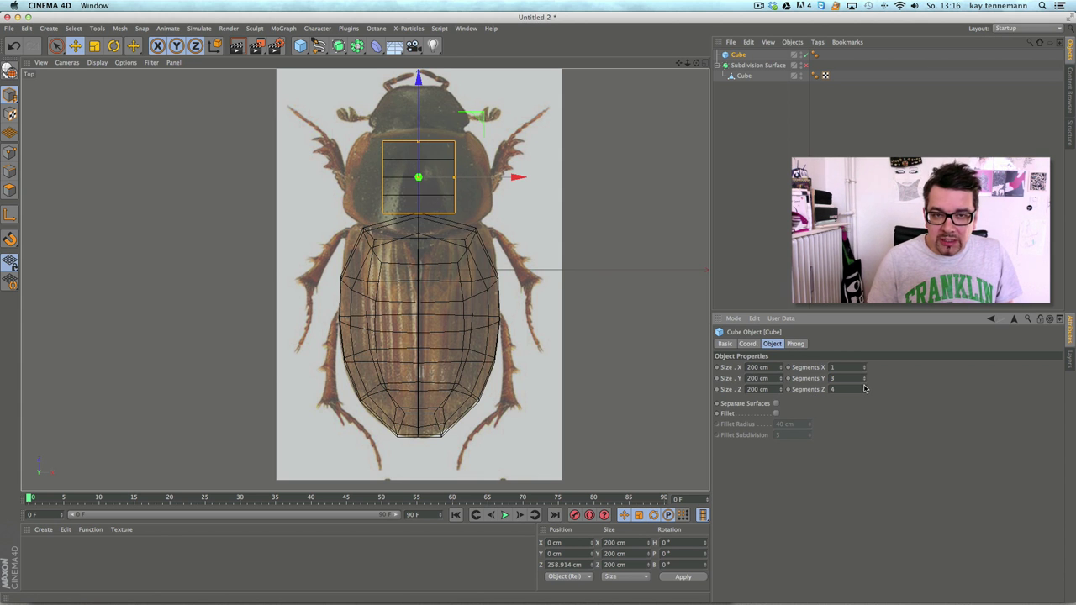
left_click_drag(415, 141, 415, 128)
left_click_drag(455, 178, 487, 180)
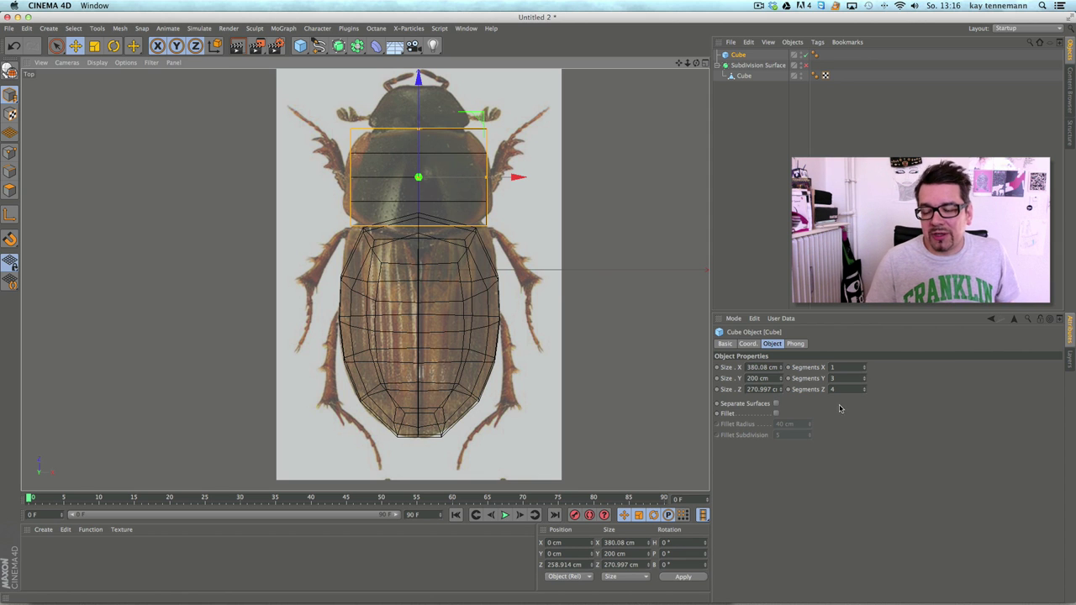
left_click(865, 368)
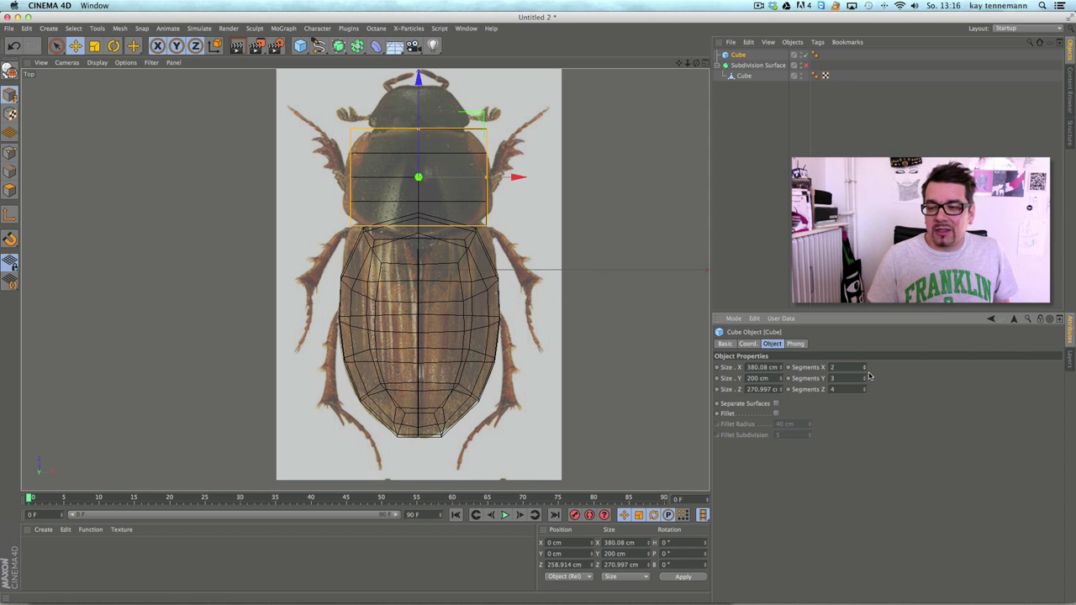
Step: Set the thorax cube's X segments to 3, make the cube editable and switch to editing its points
left_click(865, 367)
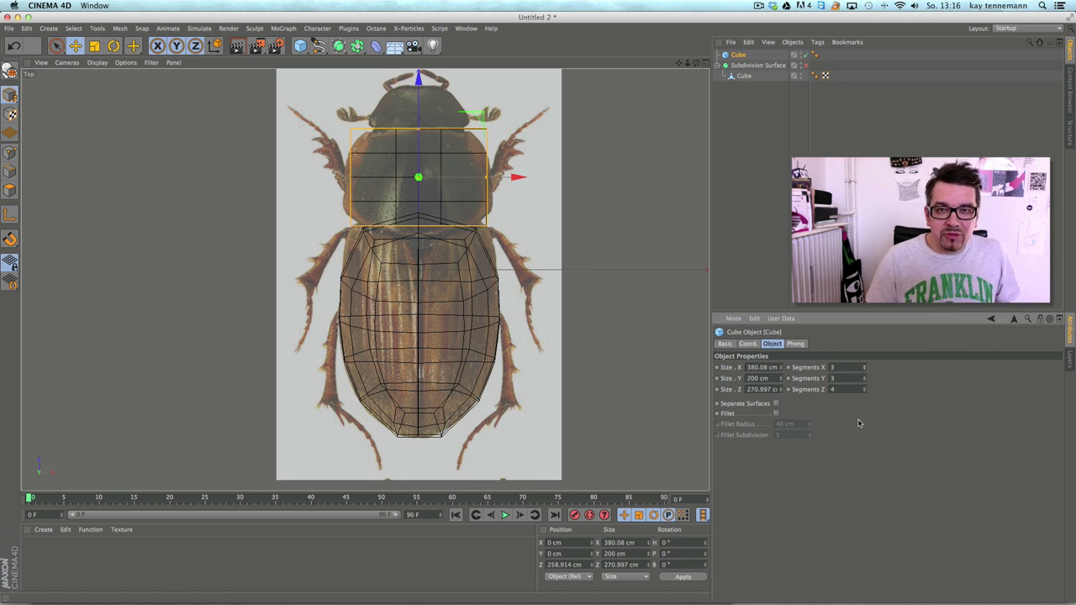
left_click(705, 63)
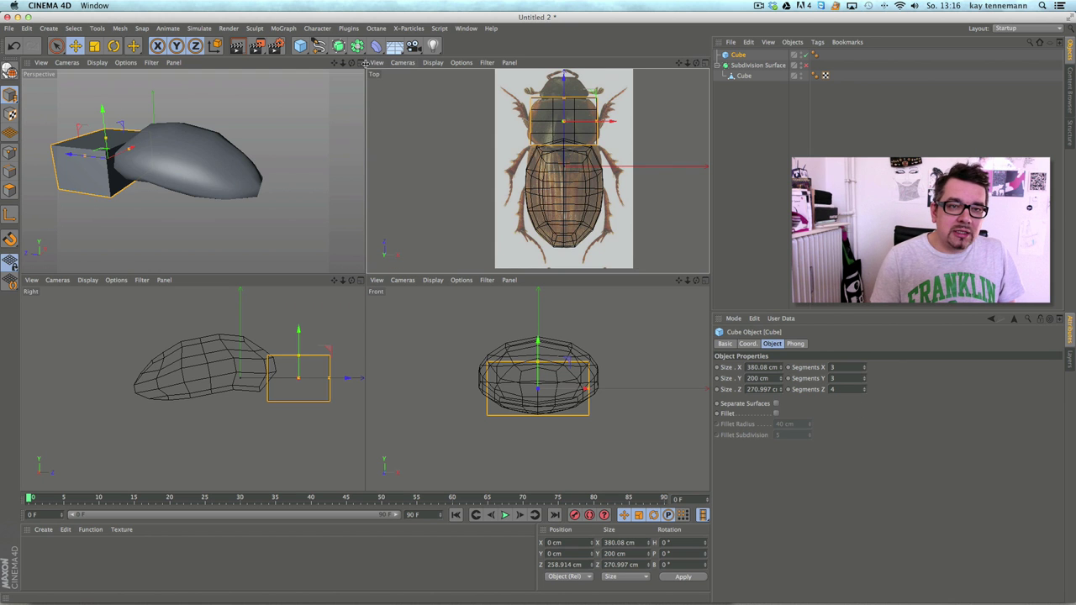
left_click(703, 63)
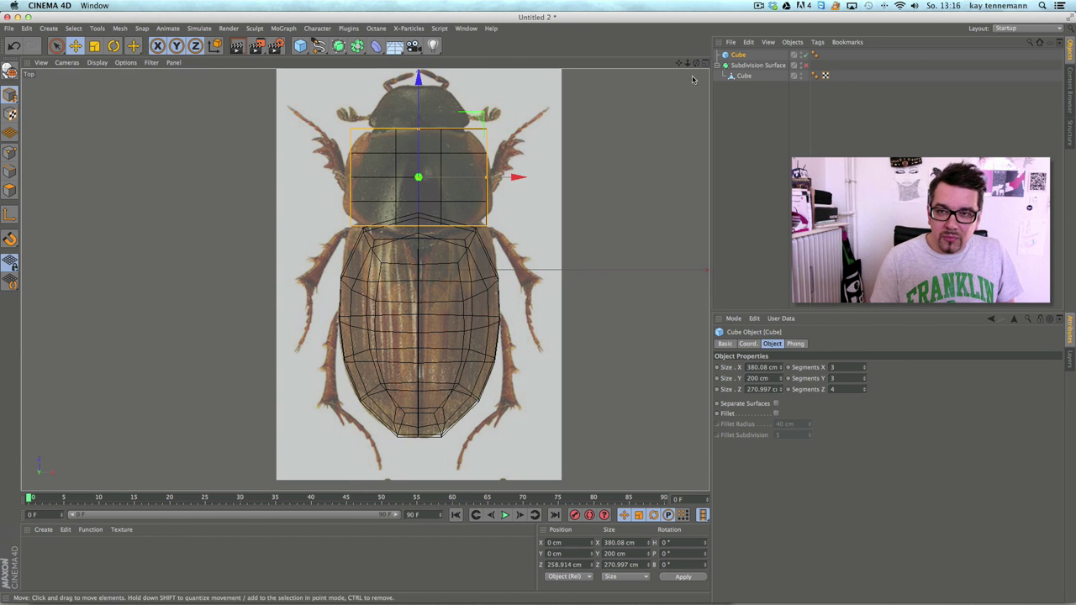
left_click(10, 72)
left_click(10, 152)
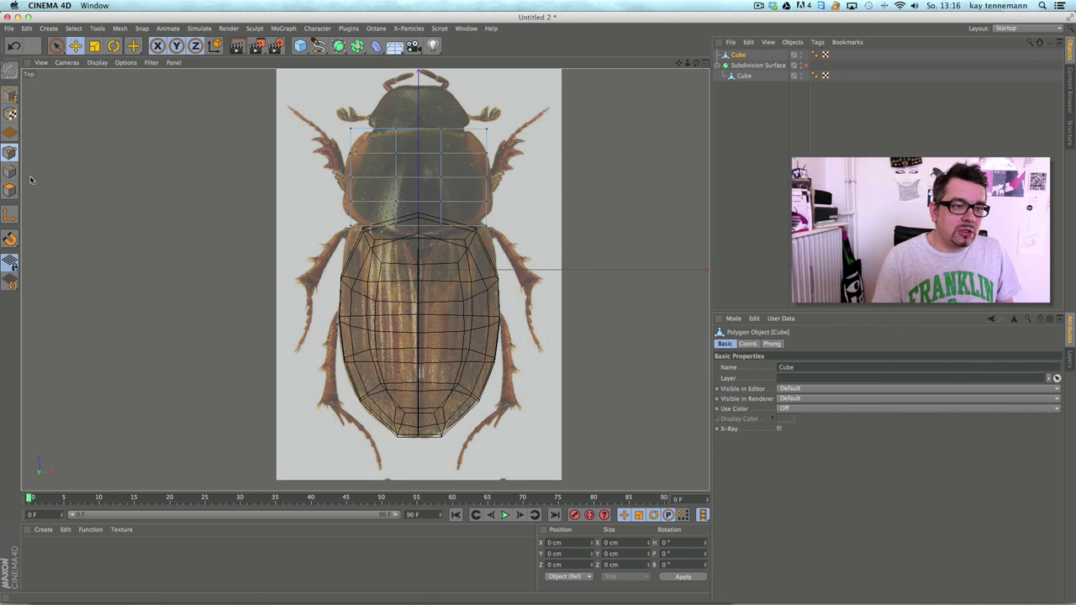
Step: Allow selection of hidden points and scale the thorax's front point row to about 266 cm in X
left_click(818, 388)
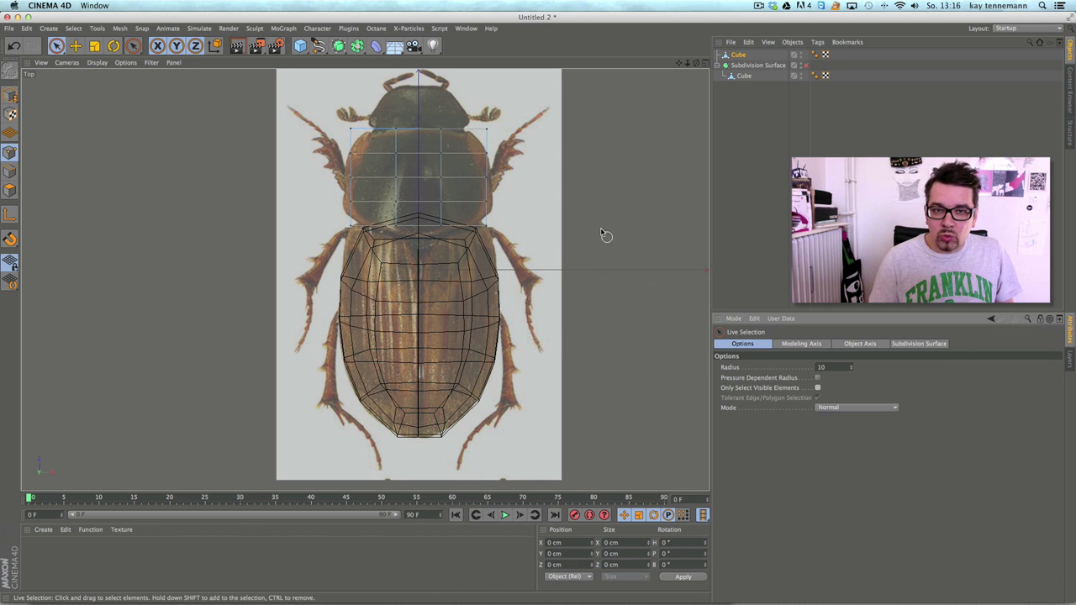
left_click(487, 131)
left_click_drag(355, 129, 515, 129)
key("e")
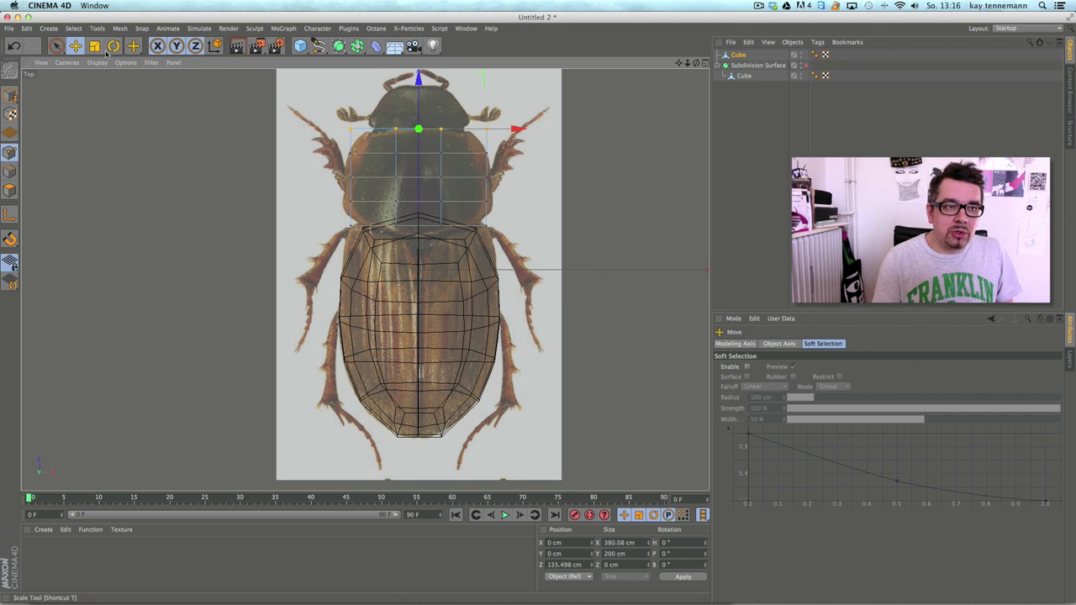
key("t")
left_click_drag(516, 118, 493, 139)
left_click(76, 47)
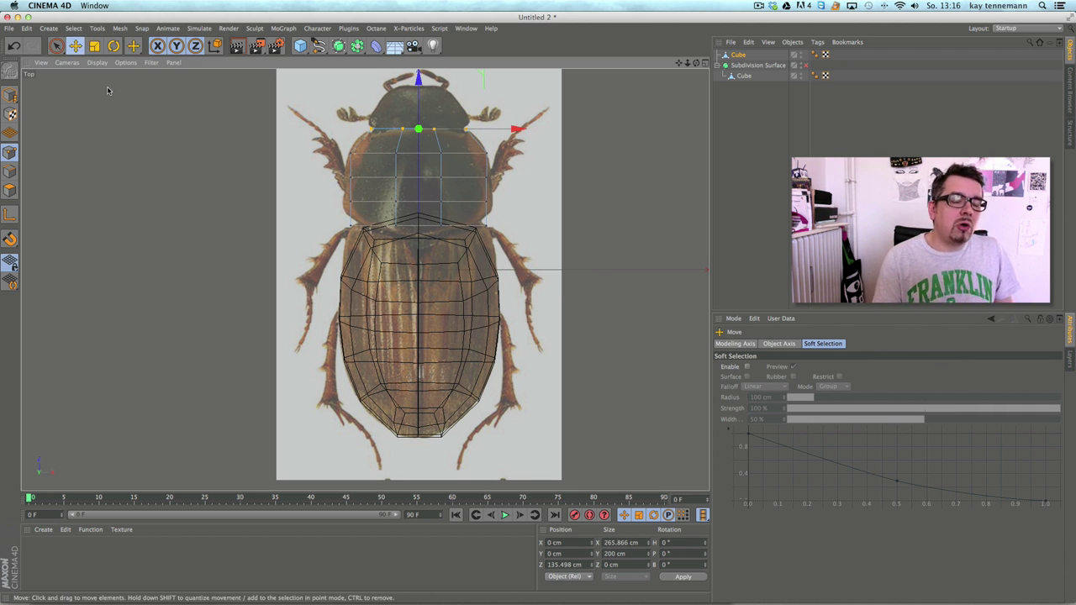
left_click(95, 47)
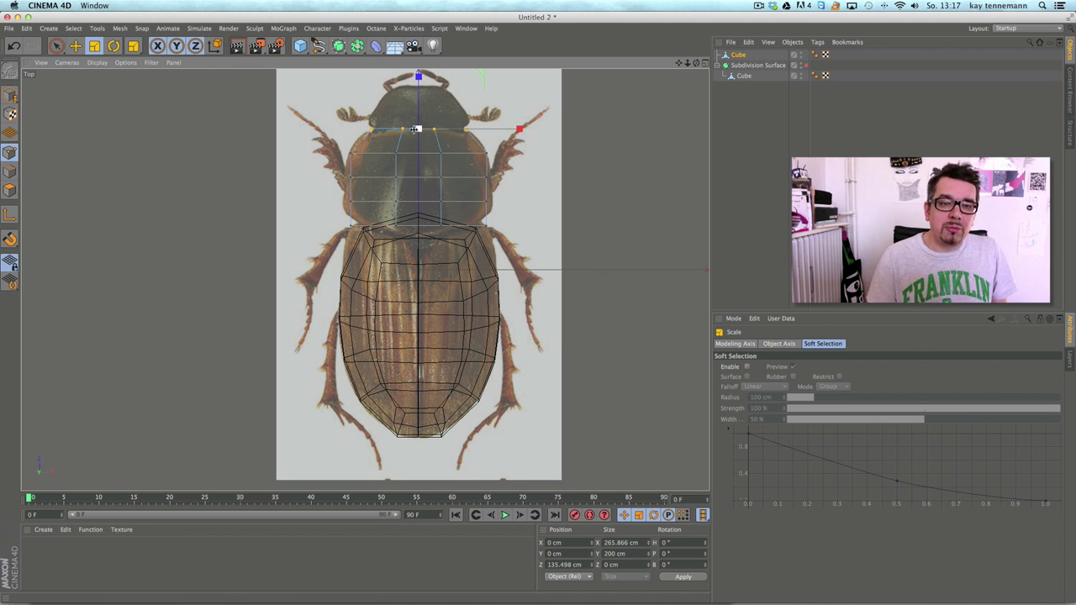
Step: Scale the thorax's rear point row to about 282 cm in X
key("space")
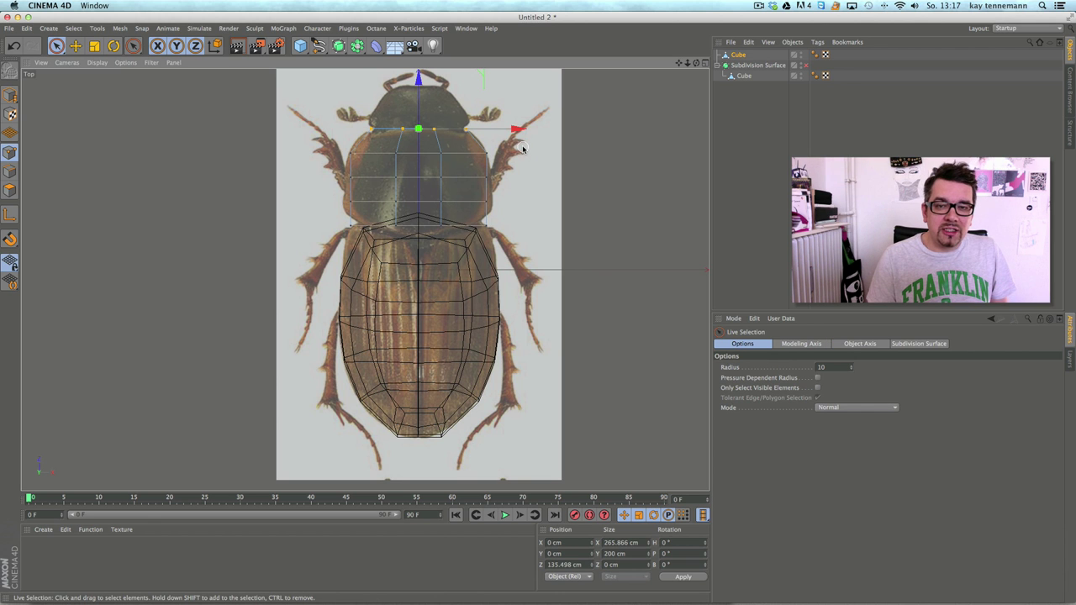
left_click_drag(378, 228, 497, 229)
key("space")
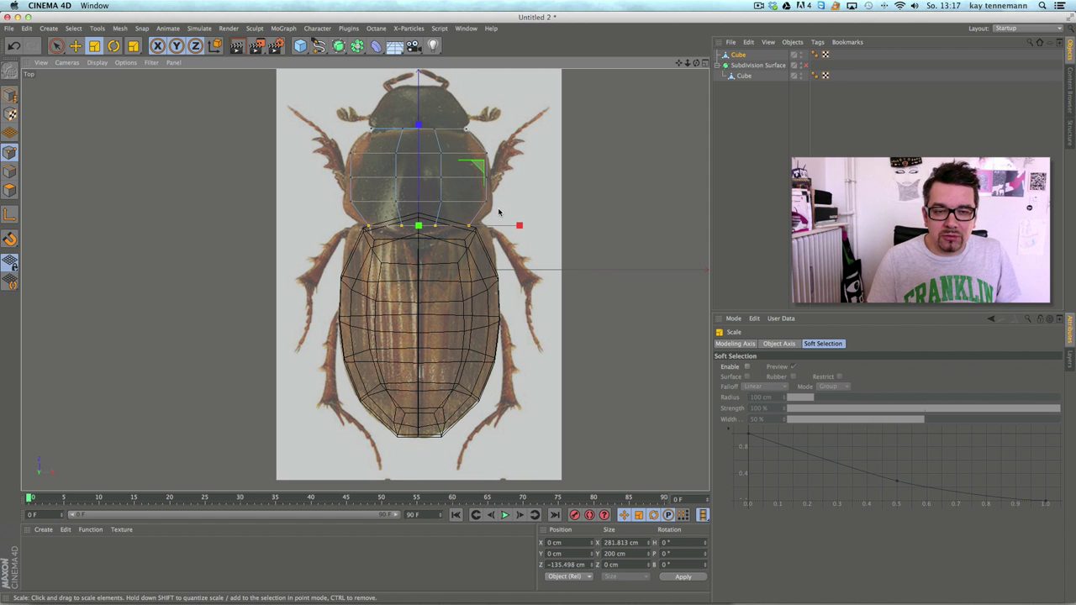
Step: Widen the point row just ahead of the thorax's rear edge, and the rear row to about 326 cm in X
key("space")
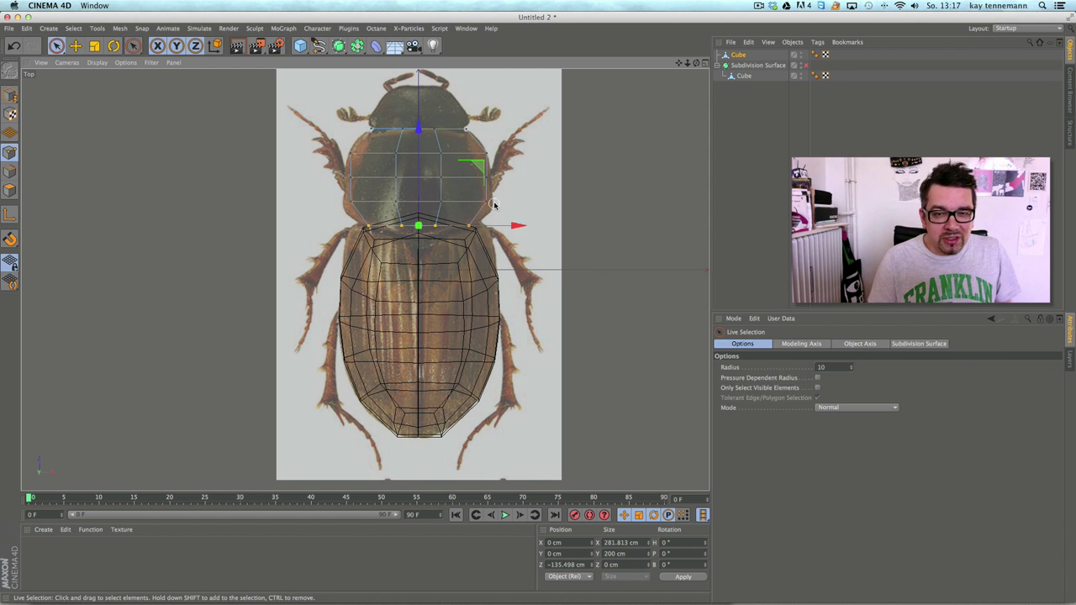
mouse_move(341, 202)
left_mouse_down()
mouse_move(530, 205)
mouse_move(354, 230)
left_mouse_up()
key("space")
key("space")
key("space")
left_click_drag(520, 227, 536, 226)
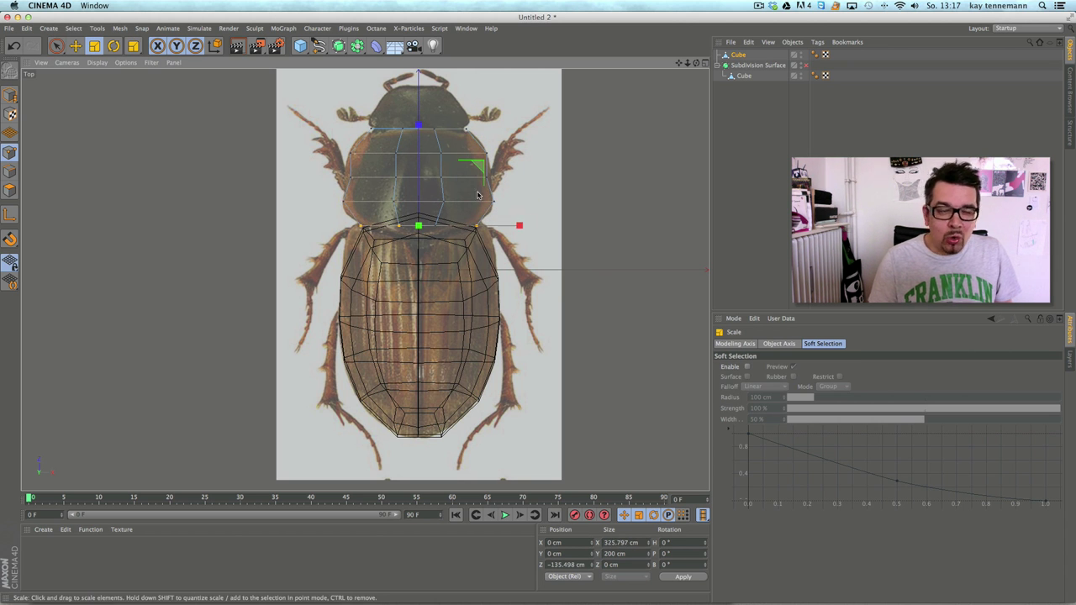
Step: Scale the thorax's middle point row to about 413 cm in X to follow the reference outline
left_click(77, 46)
left_click_drag(425, 132, 421, 131)
key("space")
left_click_drag(346, 179, 530, 182)
key("space")
left_click(95, 46)
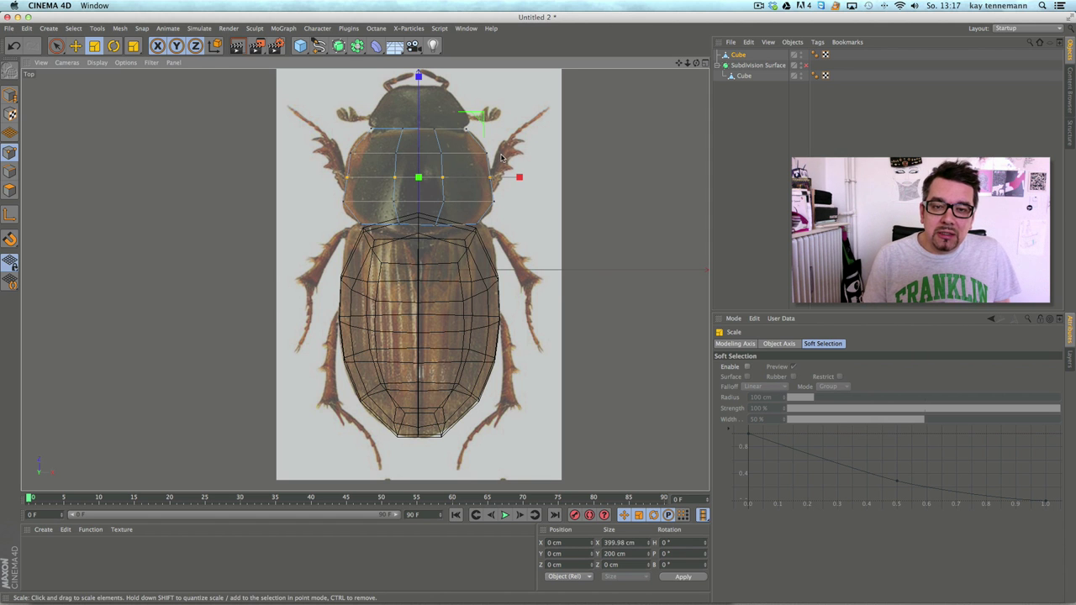
left_click_drag(517, 176, 521, 179)
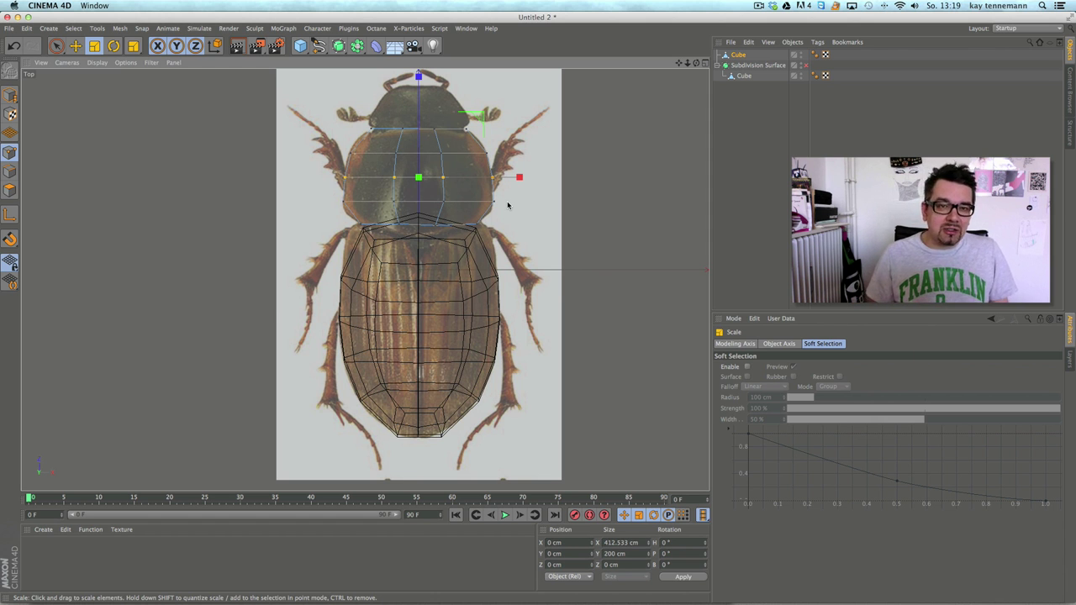
Step: Move the outer points of the thorax's front row back to about 127 cm in Z
key("space")
left_click_drag(371, 130, 435, 132)
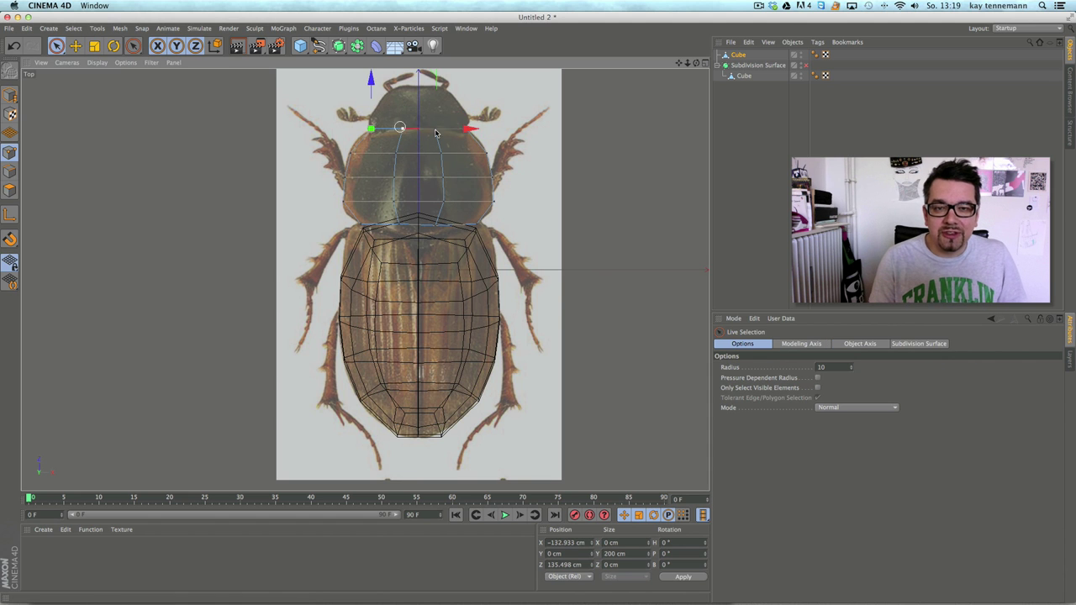
left_click(465, 127, "shift")
left_click_drag(422, 88, 422, 90)
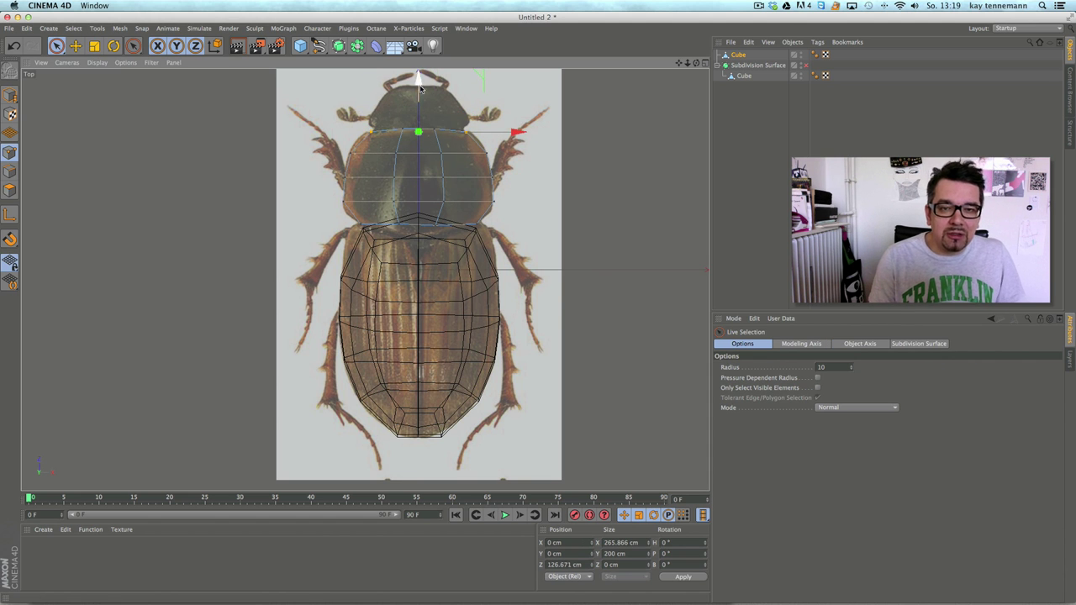
Step: Move the thorax's outer rear points forward to about -131 cm in Z and scale them to about 341 cm in X
left_click(361, 224)
left_click(474, 224, "shift")
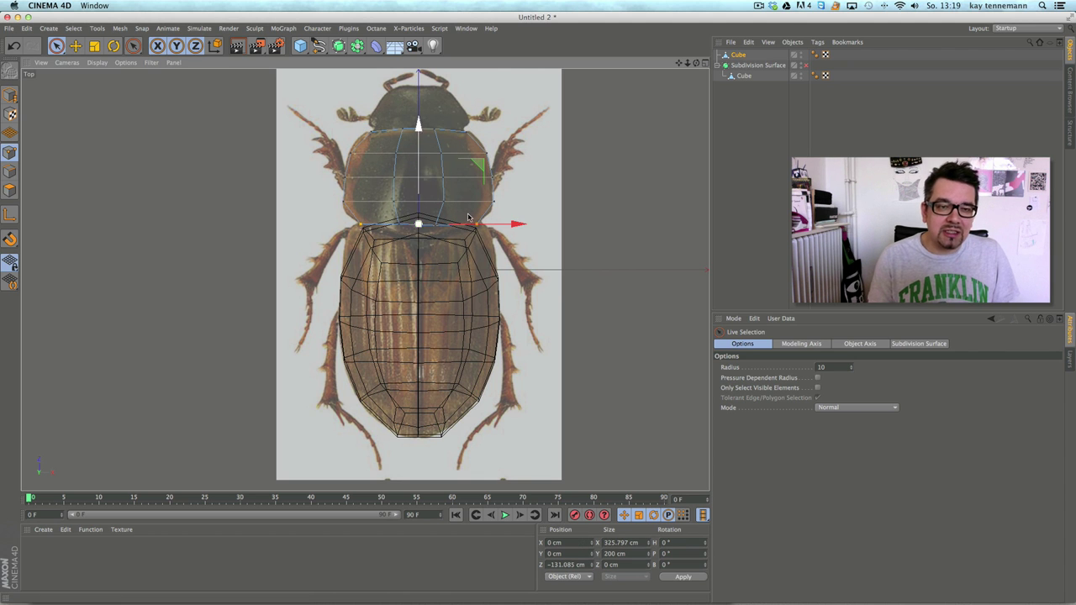
key("t")
left_click_drag(520, 225, 519, 230)
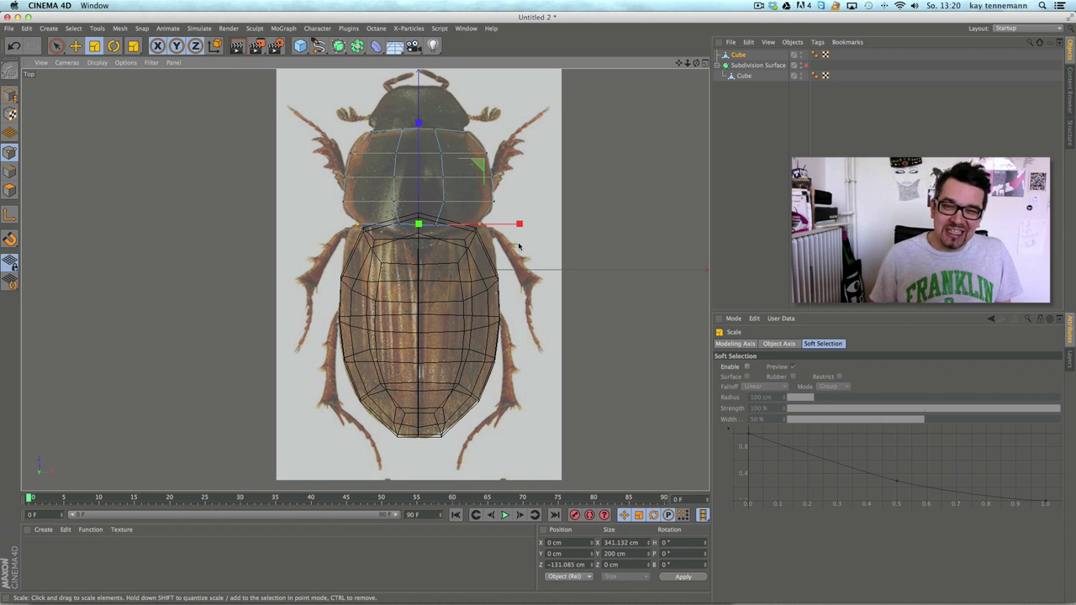
Step: Raise the whole thorax object to about 44 cm in Y in the Right view
left_click(706, 64)
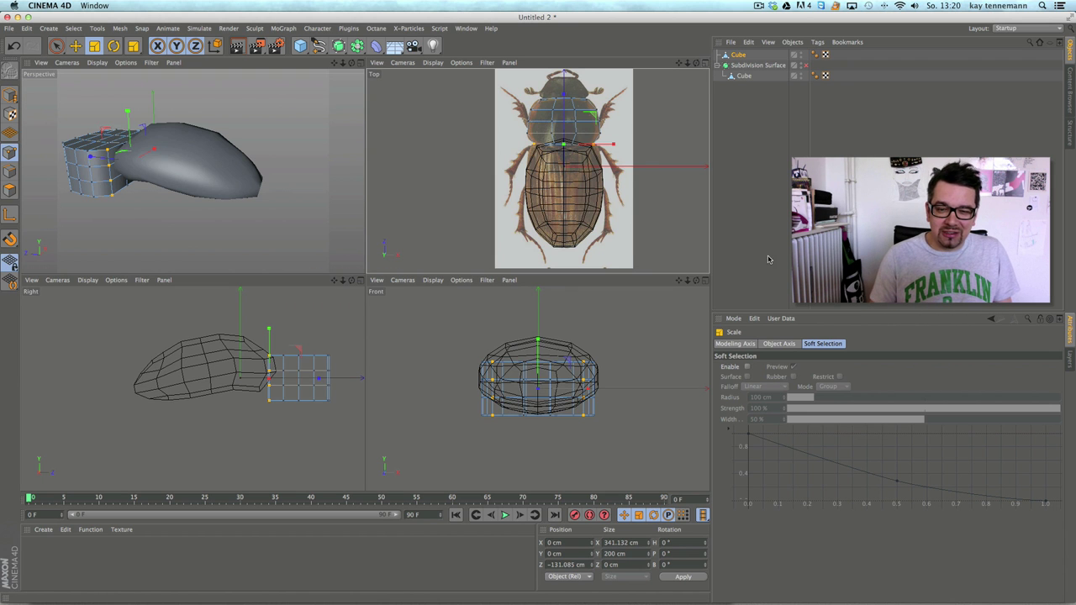
left_click(75, 45)
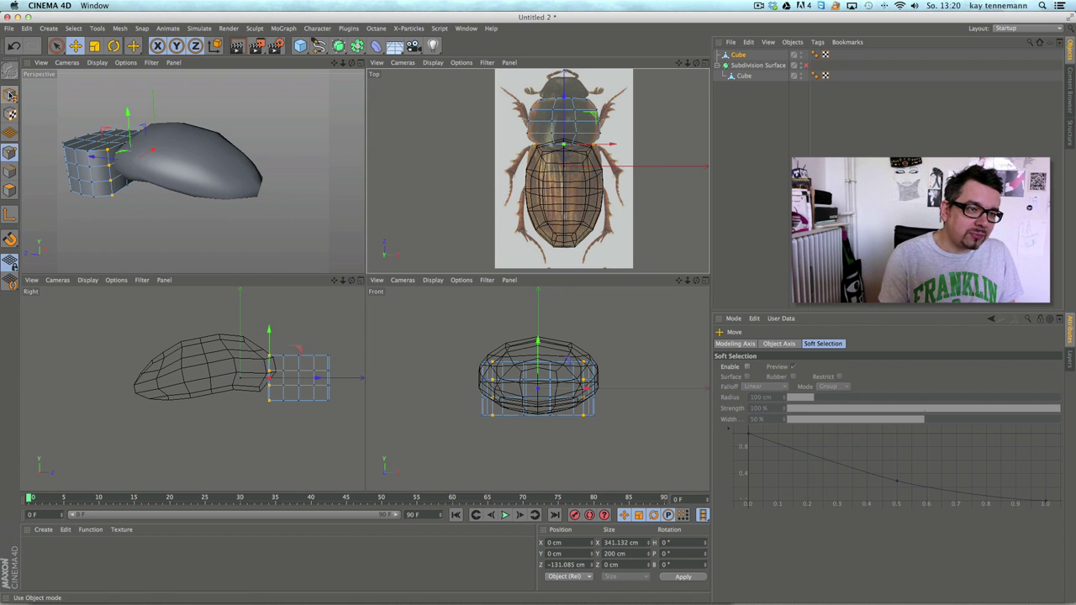
left_click(9, 95)
left_click_drag(298, 330, 301, 322)
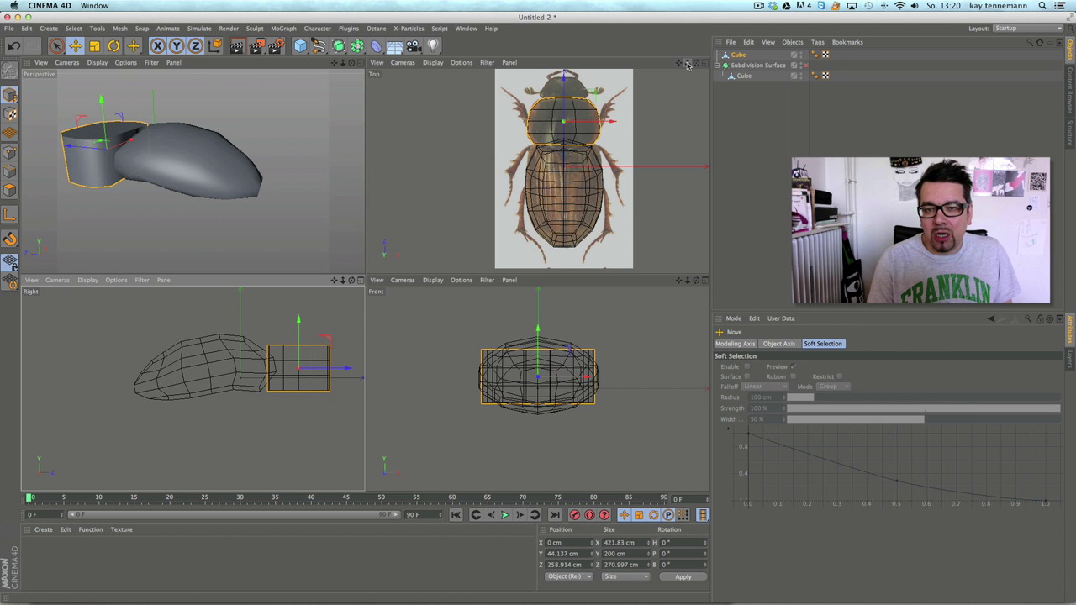
Step: Maximise the Perspective view and select the thorax cube for point editing
left_click(359, 63)
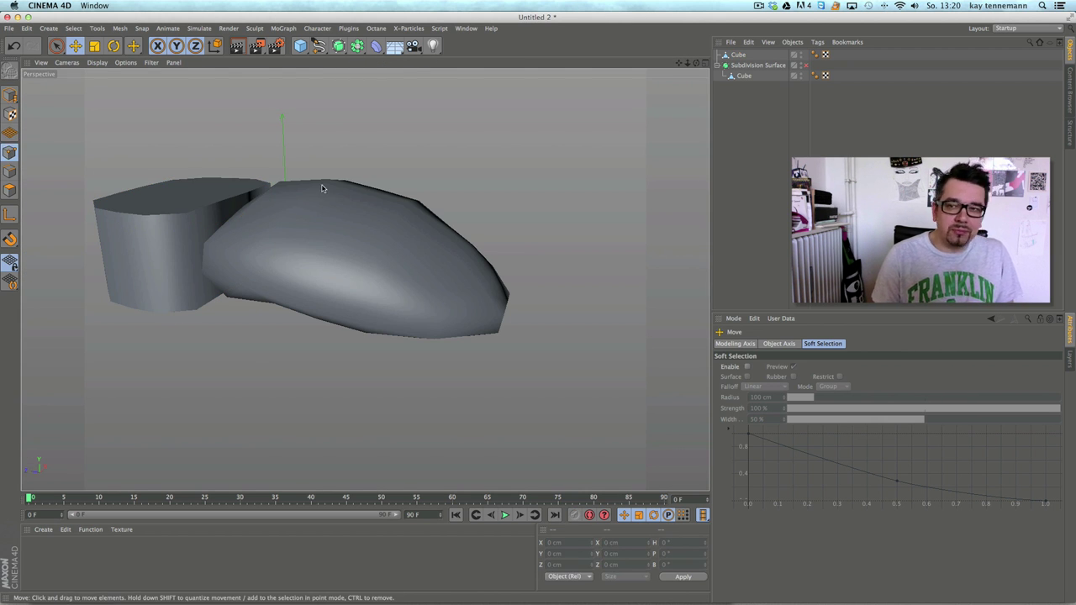
left_click(739, 55)
middle_click_drag(246, 235, 359, 212, "alt")
mouse_move(359, 211)
left_mouse_down("alt")
mouse_move(311, 299)
mouse_move(312, 210)
mouse_move(303, 211)
mouse_move(357, 212)
left_mouse_up("alt")
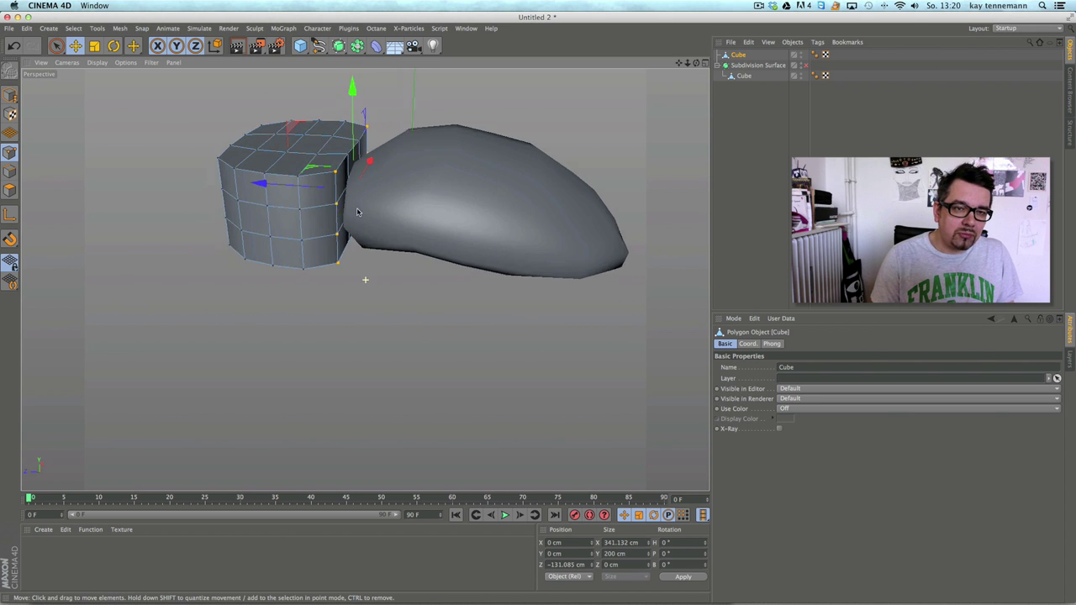
middle_click_drag(357, 212, 413, 219, "alt")
key("space")
mouse_move(420, 169)
left_mouse_down()
mouse_move(306, 149)
mouse_move(389, 179)
left_mouse_up()
left_click_drag(419, 257, 321, 249, "shift")
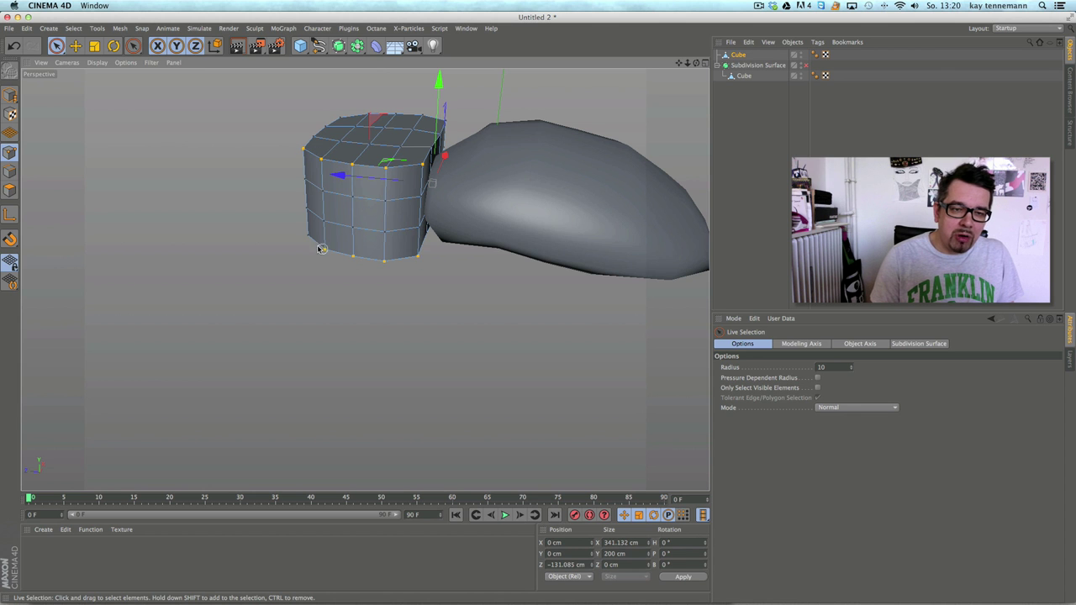
left_click_drag(438, 258, 441, 259)
mouse_move(403, 143)
left_mouse_down("alt")
mouse_move(536, 230)
mouse_move(342, 285)
mouse_move(372, 210)
left_mouse_up("alt")
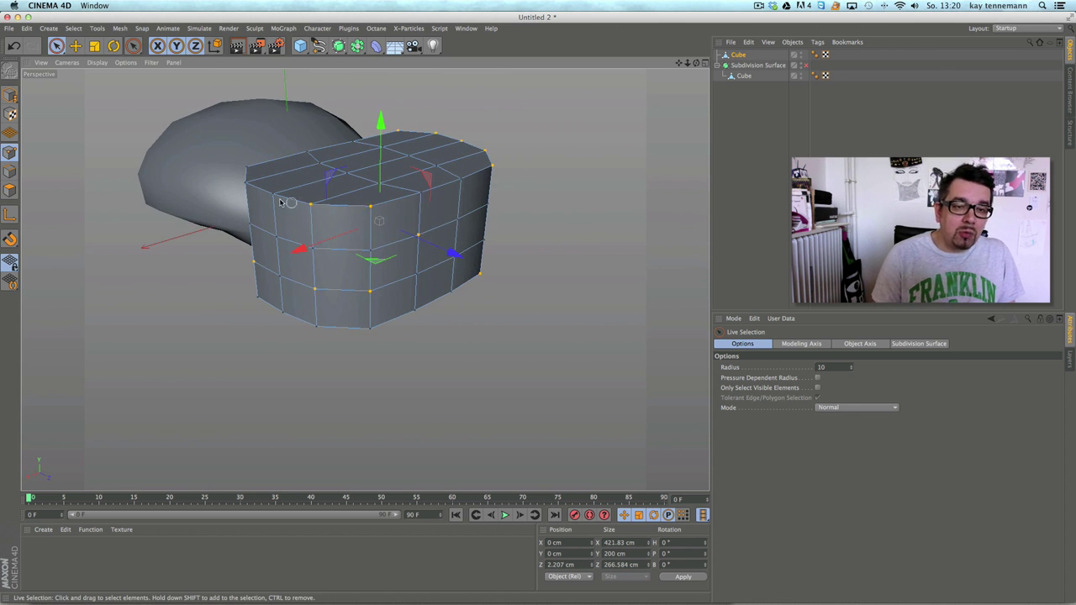
left_click(437, 341)
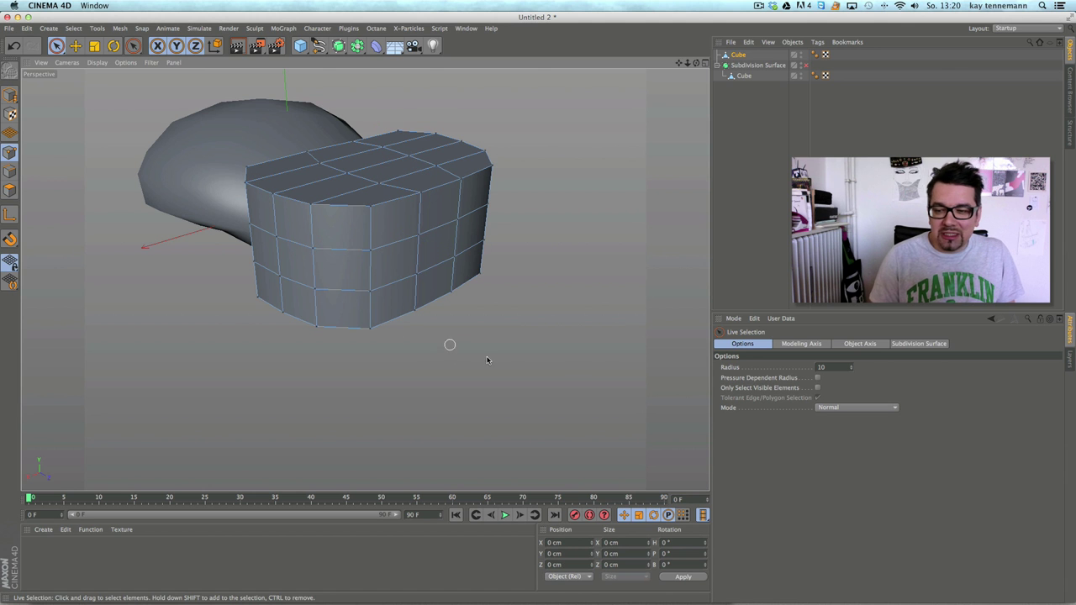
Step: Select the points along the thorax's upper rim, working around its outline
mouse_move(377, 209)
left_mouse_down()
mouse_move(247, 180)
mouse_move(247, 170)
left_mouse_up()
left_click_drag(471, 210, 384, 235, "alt")
middle_click_drag(504, 240, 410, 206, "alt")
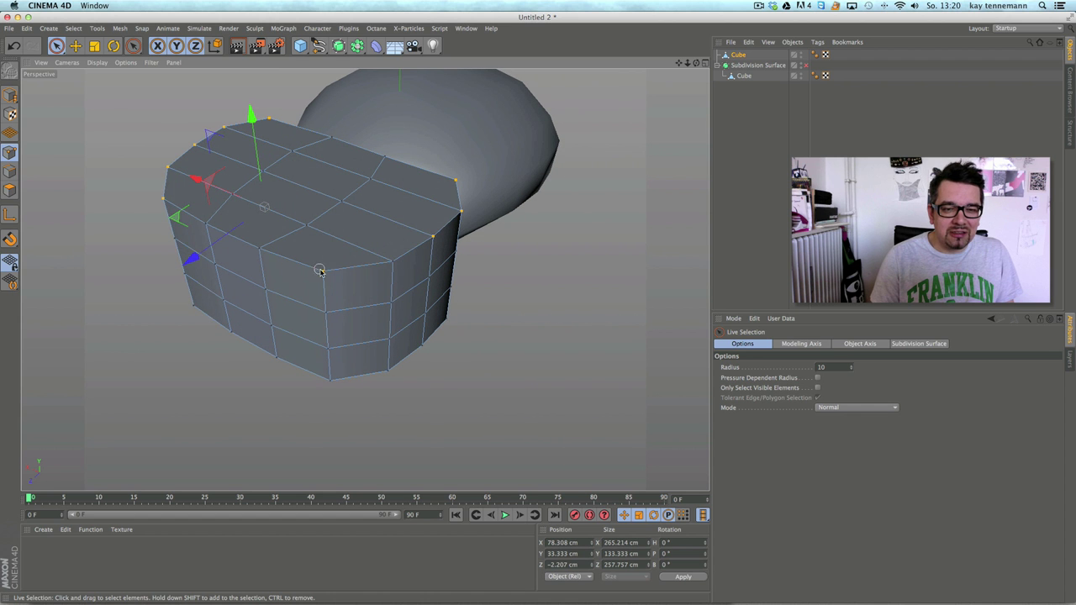
left_click_drag(427, 239, 432, 239, "shift")
Step: Add the thorax's lower rim points to the selection, removing any unwanted side points
left_click_drag(452, 350, 427, 261, "alt")
middle_click_drag(460, 383, 476, 299, "alt")
mouse_move(475, 299)
left_mouse_down("alt")
mouse_move(451, 275)
mouse_move(390, 325)
left_mouse_up("alt")
mouse_move(411, 287)
left_mouse_down("shift")
mouse_move(480, 311)
mouse_move(469, 293)
left_mouse_up("shift")
left_click(416, 318, "ctrl")
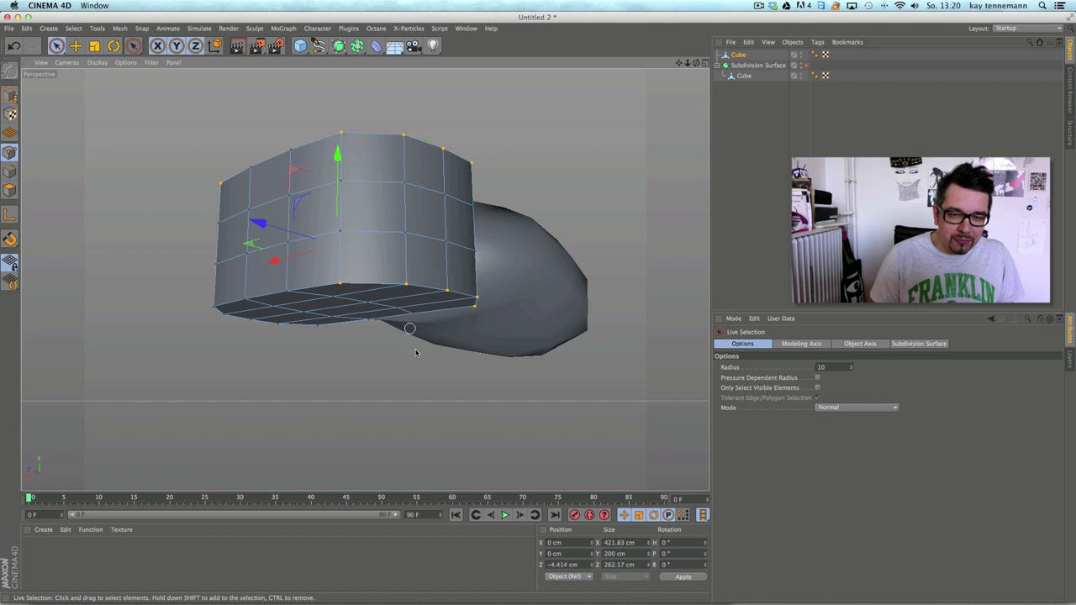
left_click_drag(415, 352, 276, 409, "alt")
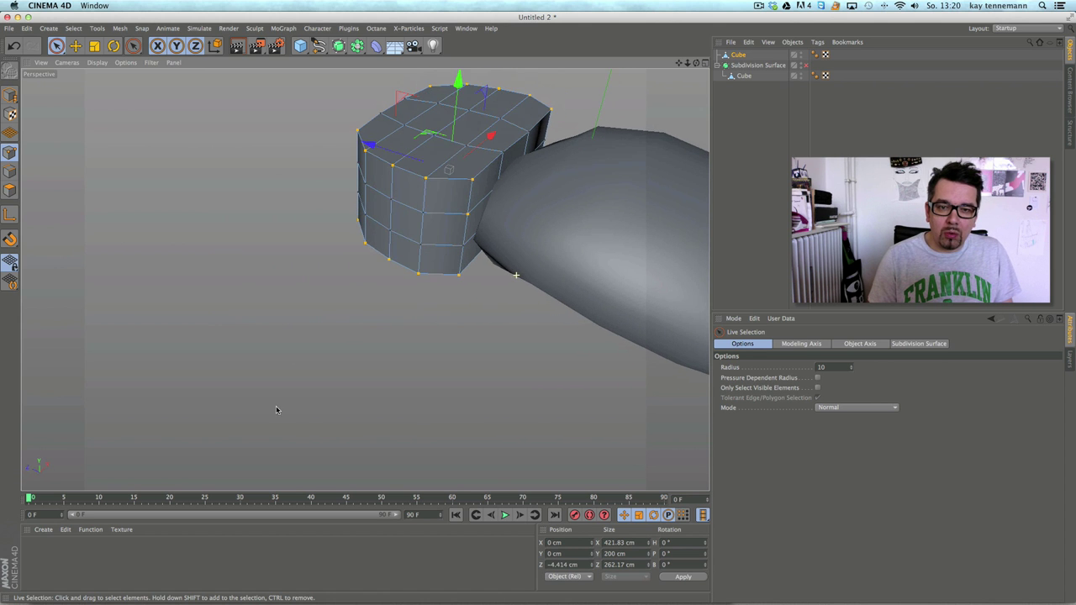
left_click_drag(423, 297, 440, 290, "alt")
left_click(458, 211)
left_click(14, 44)
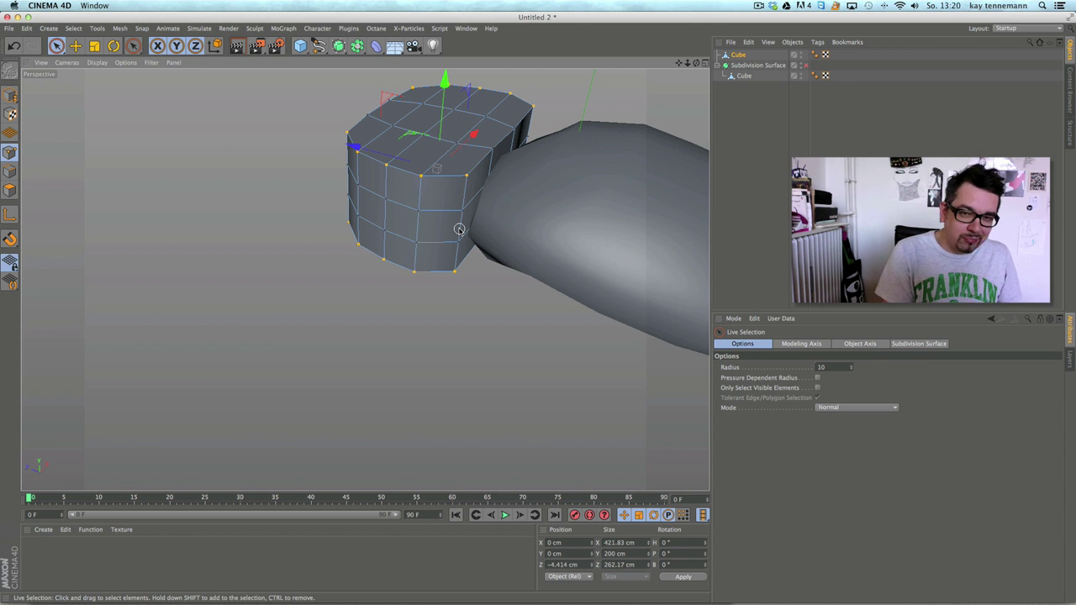
left_click_drag(448, 250, 545, 240, "alt")
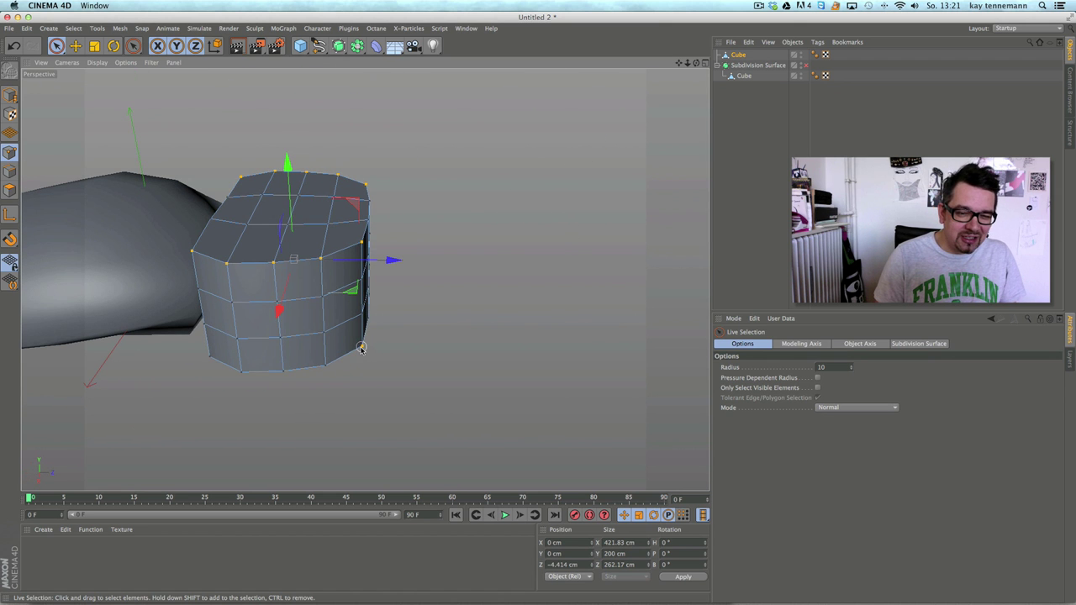
left_click_drag(479, 308, 163, 320, "alt")
Step: Create a new empty scene and add a Symmetry object to it
left_click(8, 27)
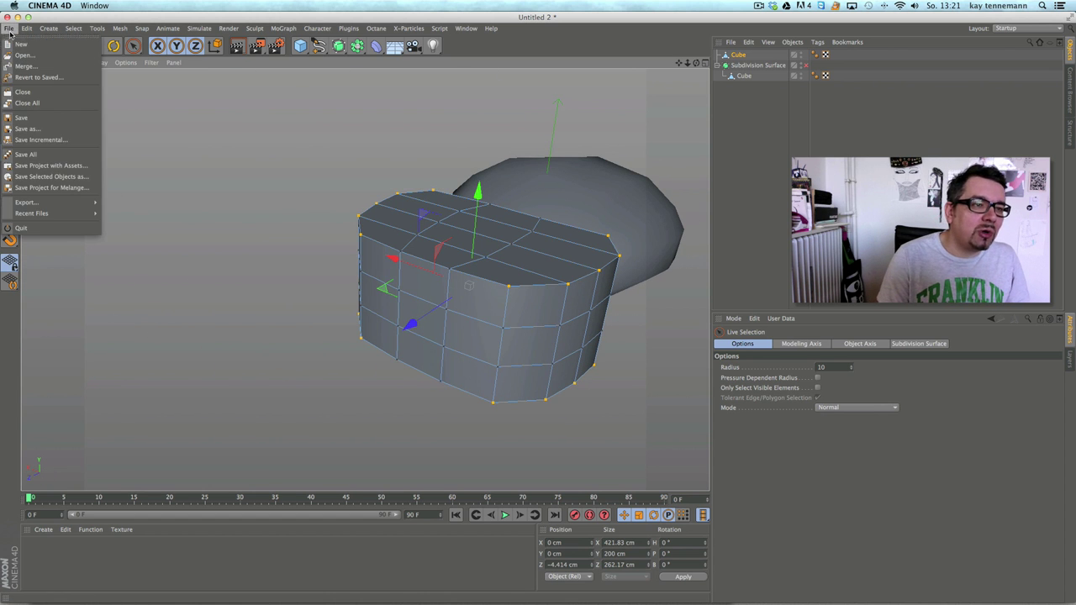
left_click(25, 38)
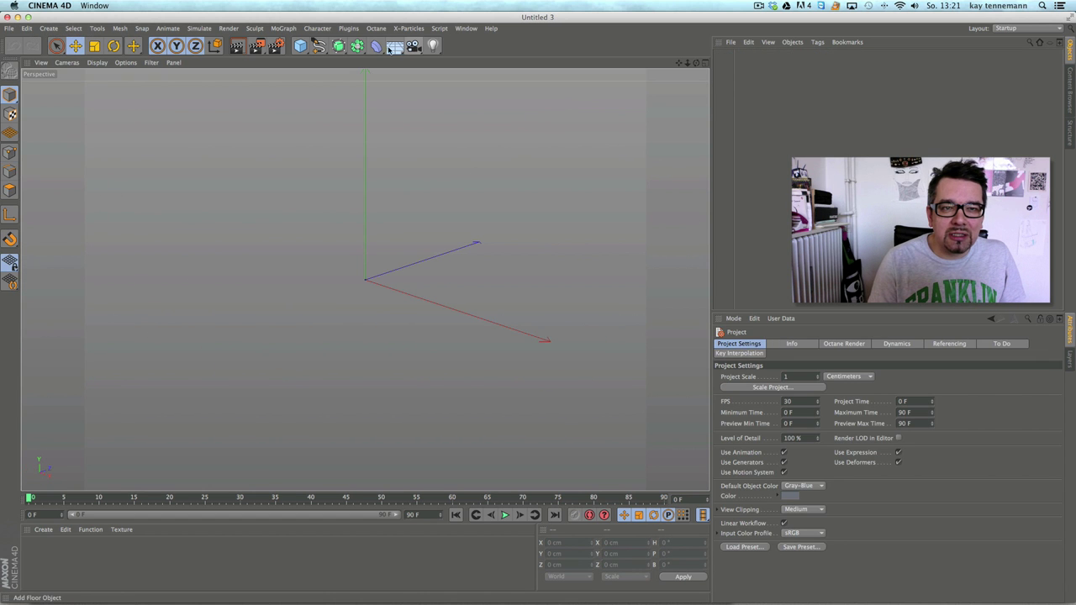
left_click(357, 46)
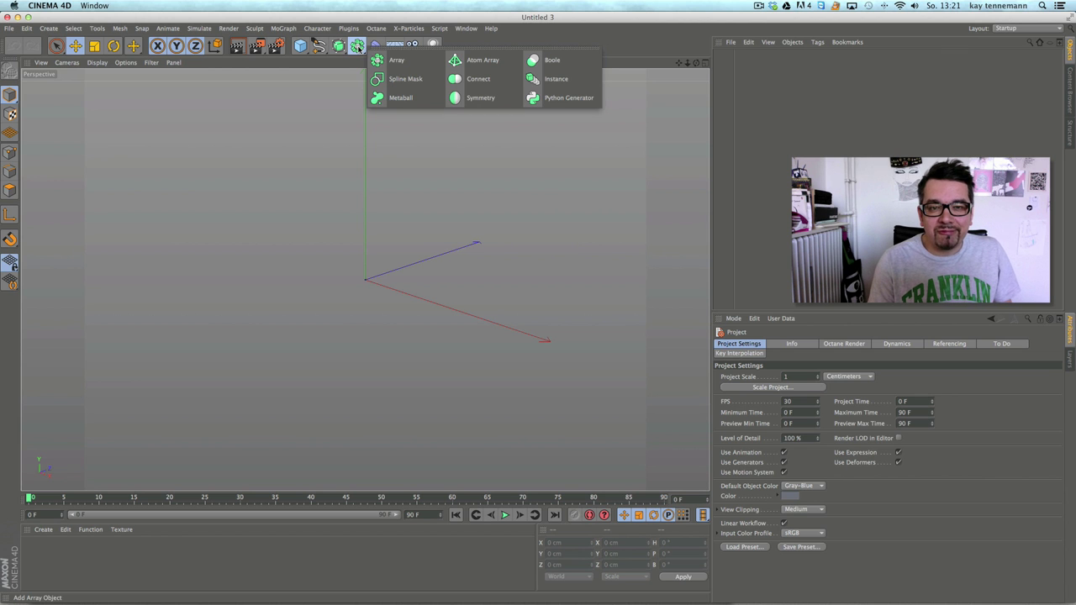
left_click(475, 97)
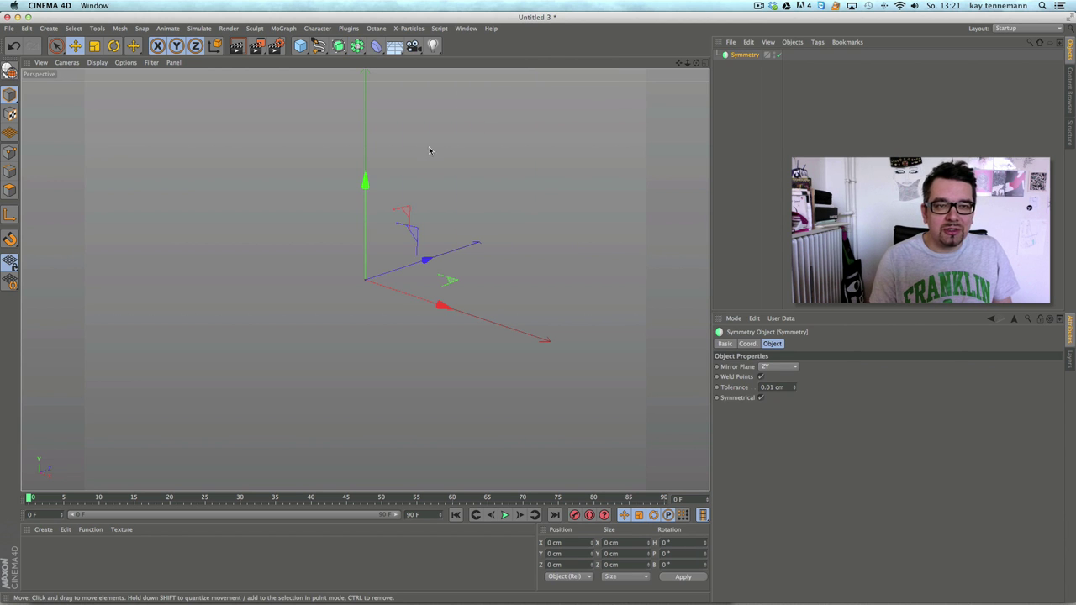
Step: Return to the Untitled 2 scene and scale the selected thorax rim points along Y to about 70%
left_click_drag(400, 161, 392, 202, "alt")
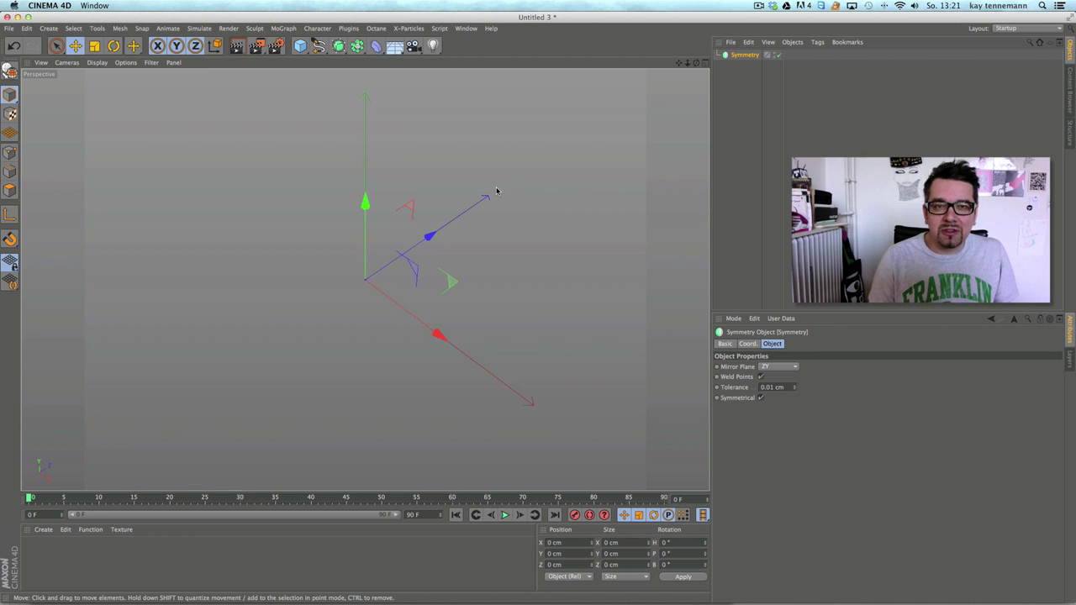
left_click(467, 29)
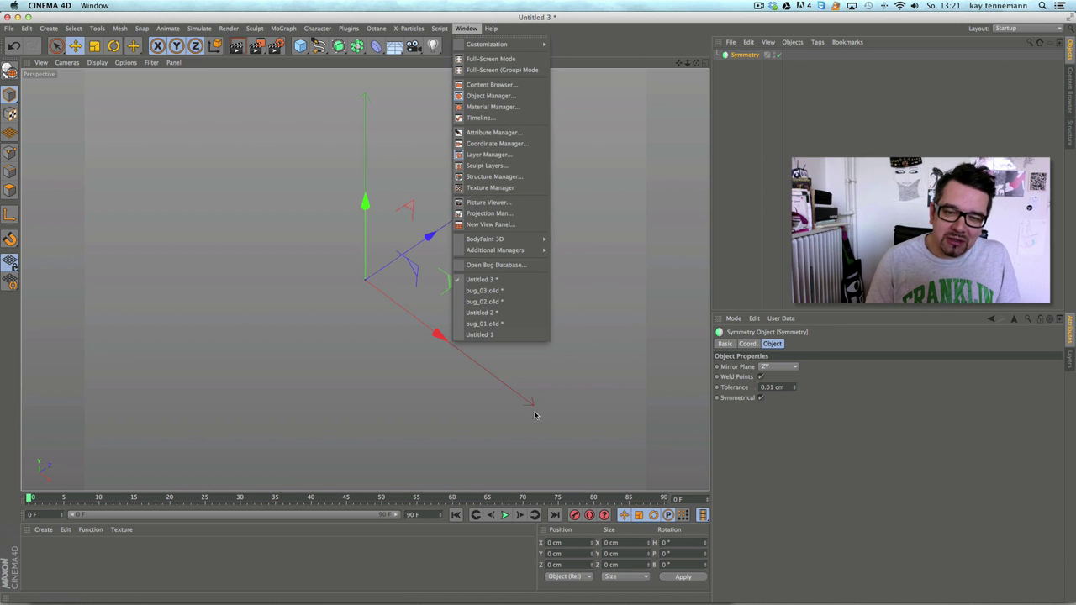
left_click(525, 316)
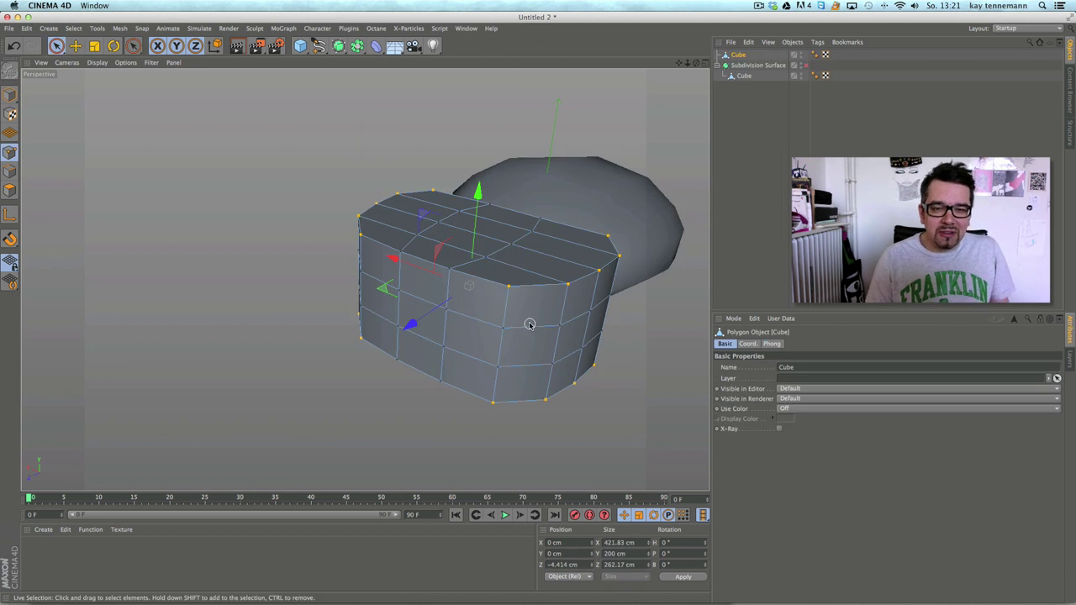
middle_click_drag(536, 275, 421, 241, "alt")
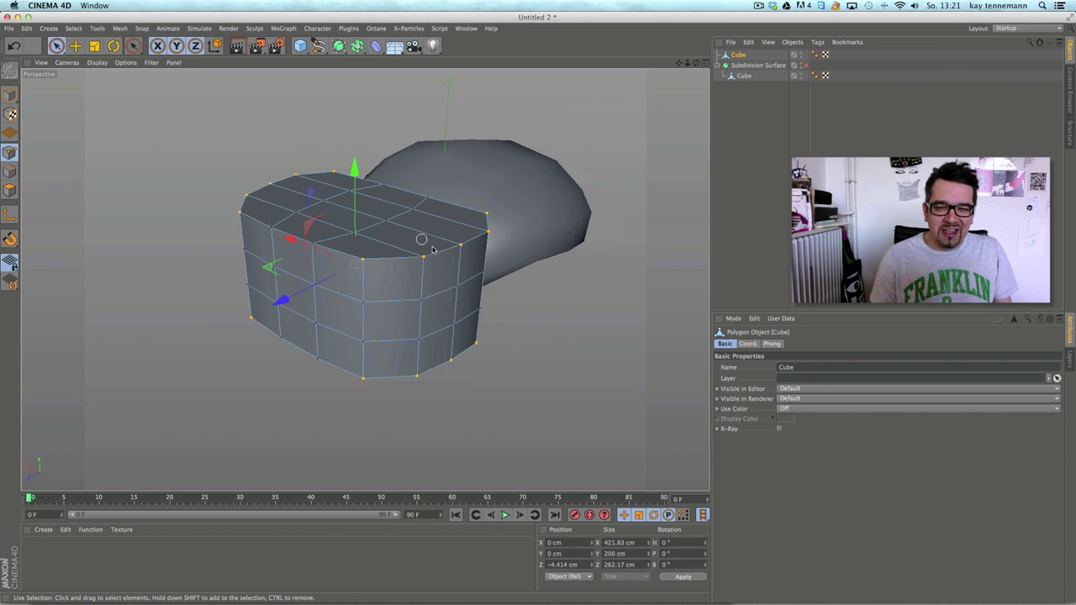
right_click_drag(421, 241, 399, 274, "alt")
left_click_drag(395, 271, 425, 264, "alt")
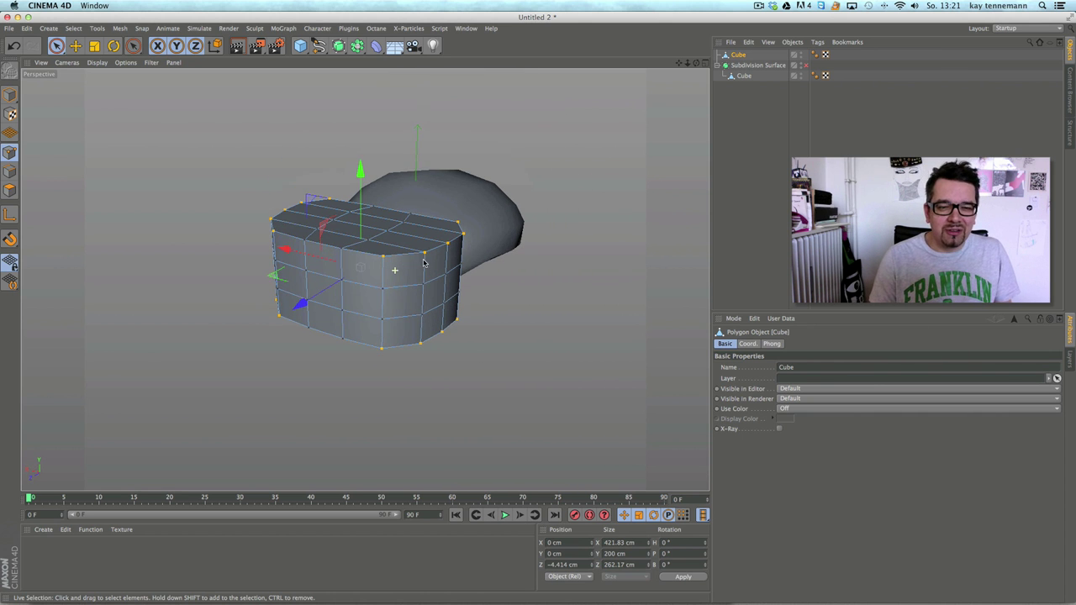
left_click(95, 46)
left_click_drag(360, 168, 360, 198)
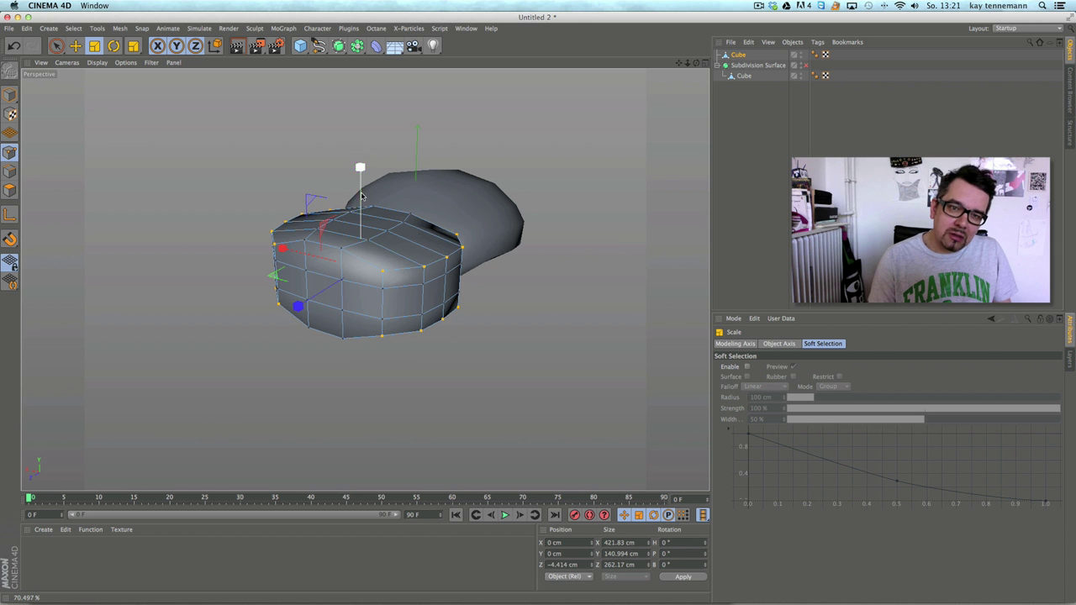
Step: Maximise the Top view and scale the whole thorax uniformly to about 397 cm wide to fit the reference beetle
left_click(466, 28)
left_click(489, 313)
left_click_drag(368, 353, 259, 330, "alt")
left_click(705, 63)
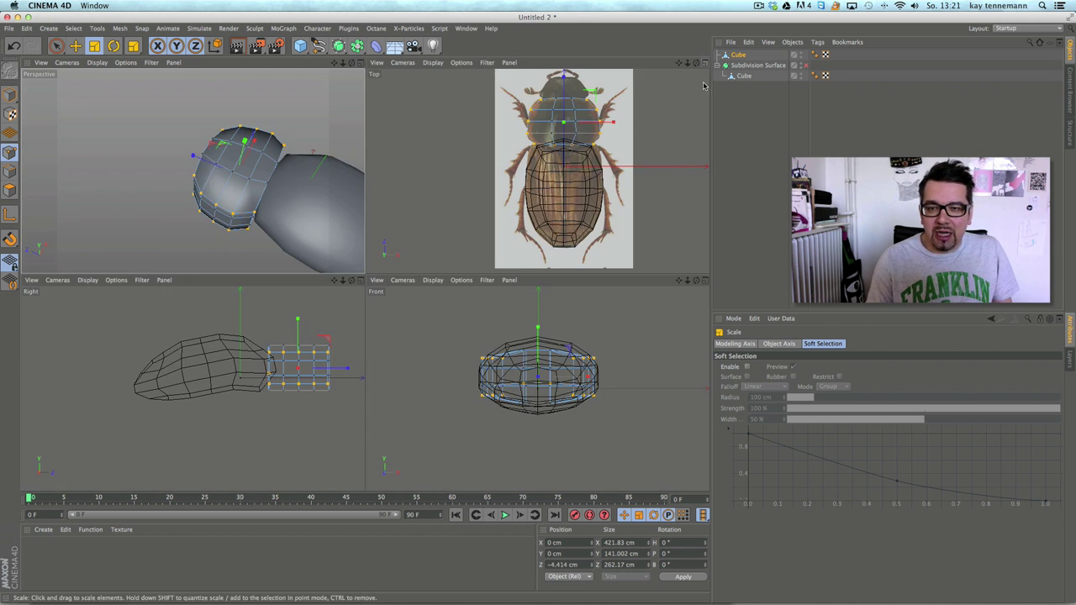
left_click(705, 63)
left_click(10, 94)
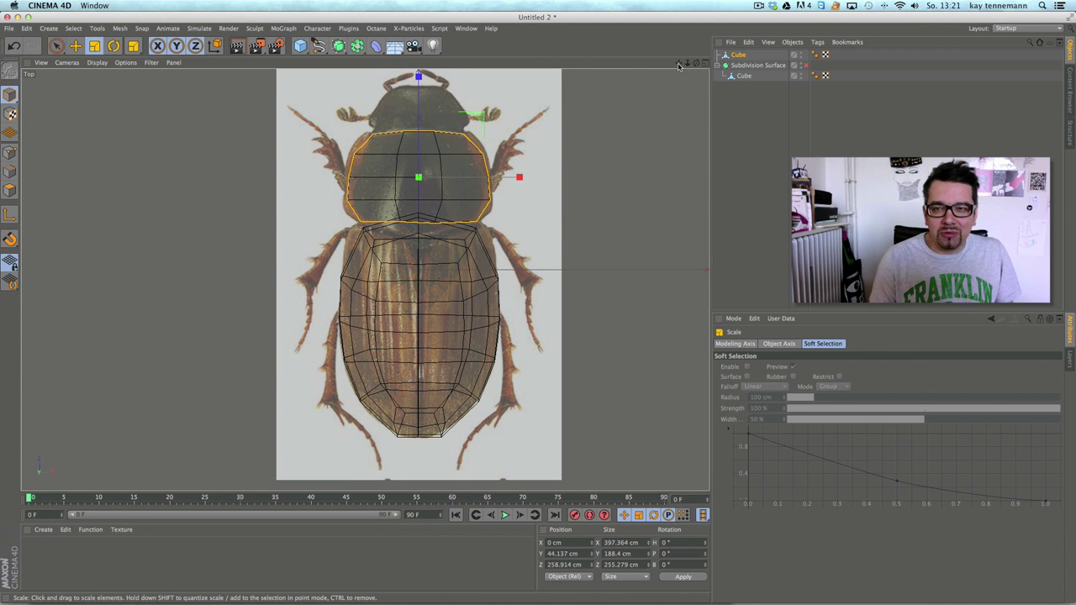
Step: Maximise the Perspective view and return the thorax to point editing with Live Selection
left_click(704, 62)
left_click(360, 63)
left_click_drag(437, 139, 492, 193, "alt")
middle_click_drag(493, 193, 582, 213, "alt")
left_click(10, 152)
key("space")
mouse_move(521, 274)
left_mouse_down("alt")
mouse_move(470, 284)
mouse_move(492, 261)
mouse_move(440, 281)
left_mouse_up("alt")
mouse_move(365, 280)
left_mouse_down("alt")
mouse_move(368, 311)
mouse_move(456, 312)
mouse_move(412, 274)
mouse_move(531, 284)
mouse_move(598, 272)
left_mouse_up("alt")
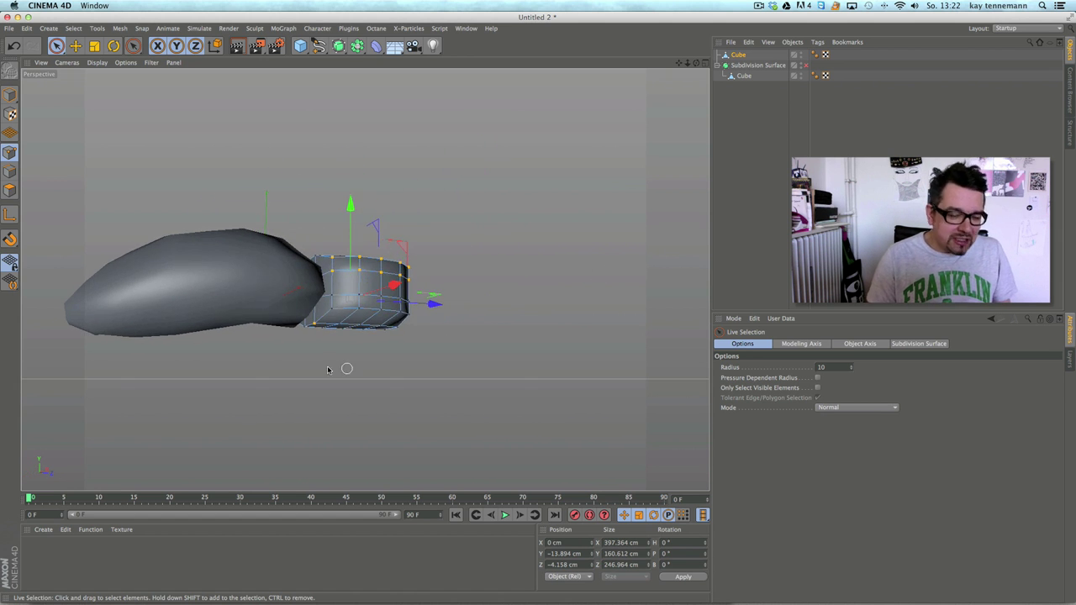
Step: Limit Live Selection to visible elements and lower the upper two rows of points on the thorax's negative-X side to about Y 34 cm
left_click(314, 325, "ctrl")
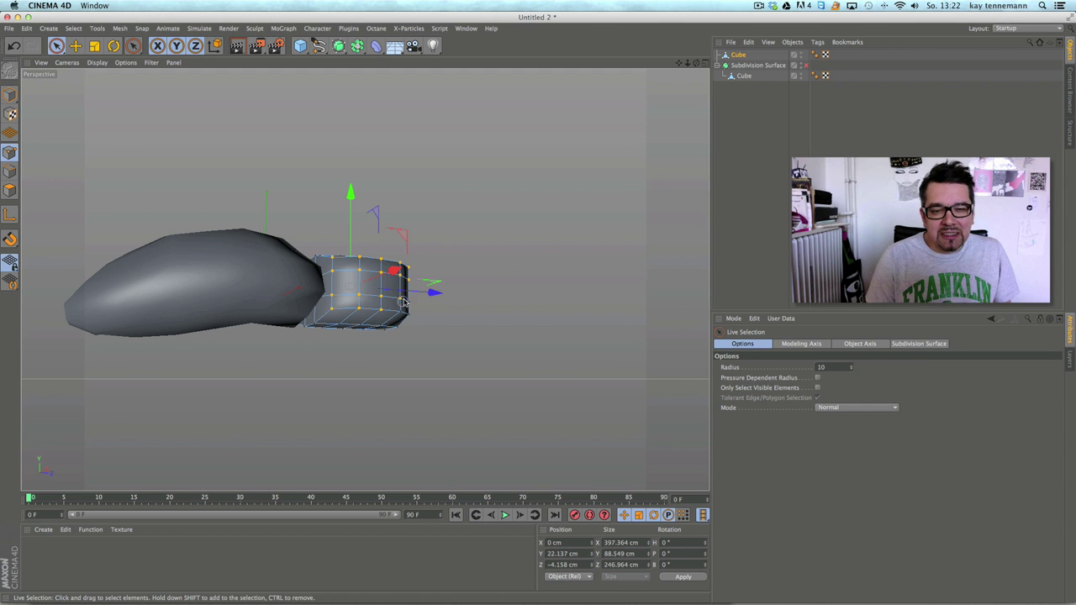
left_click_drag(492, 319, 391, 328, "alt")
left_click_drag(475, 333, 378, 372, "alt")
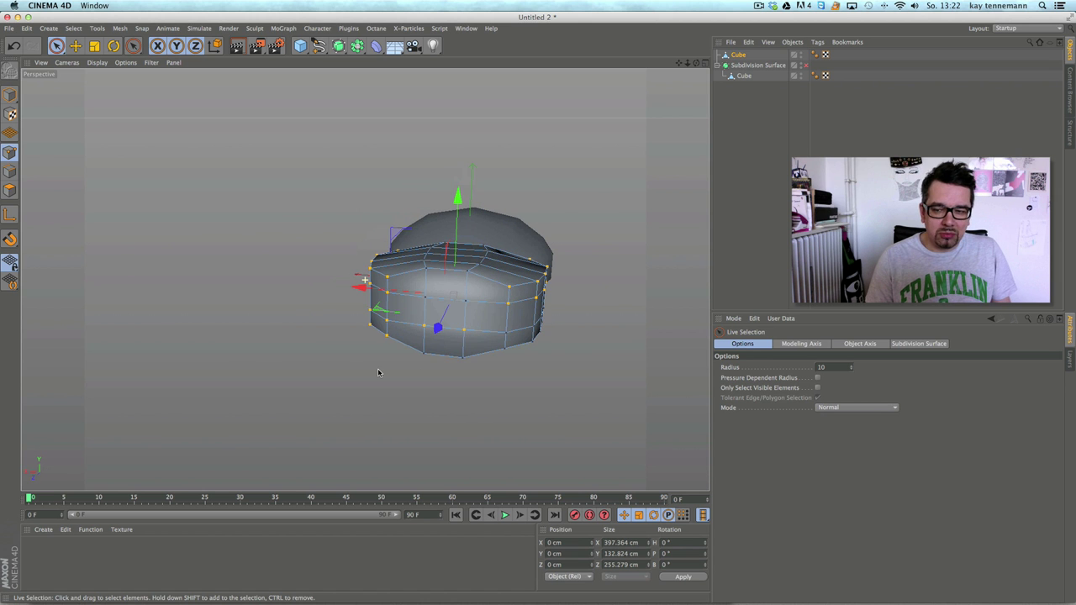
left_click(817, 387)
left_click_drag(528, 360, 360, 357, "alt")
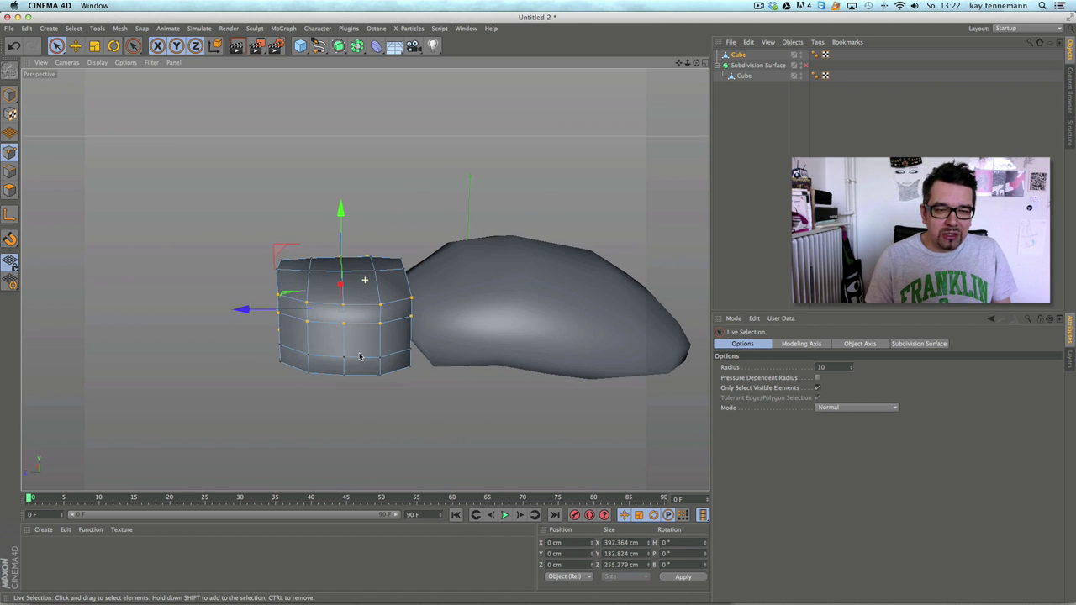
mouse_move(296, 323)
left_mouse_down()
mouse_move(284, 305)
mouse_move(280, 314)
left_mouse_up()
left_click_drag(304, 329, 290, 314, "alt")
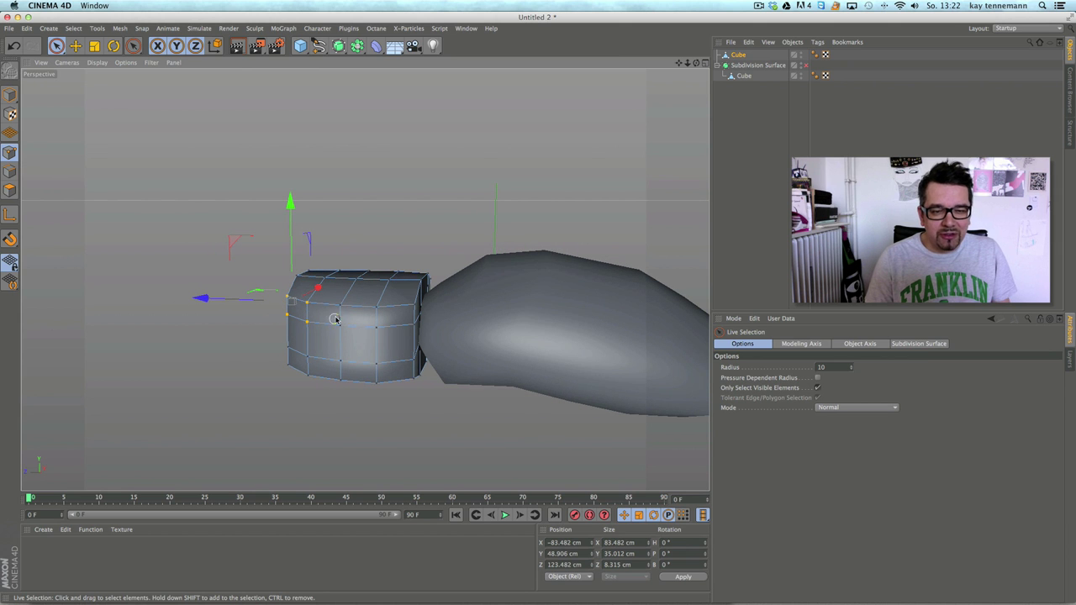
left_click_drag(414, 310, 413, 309, "shift")
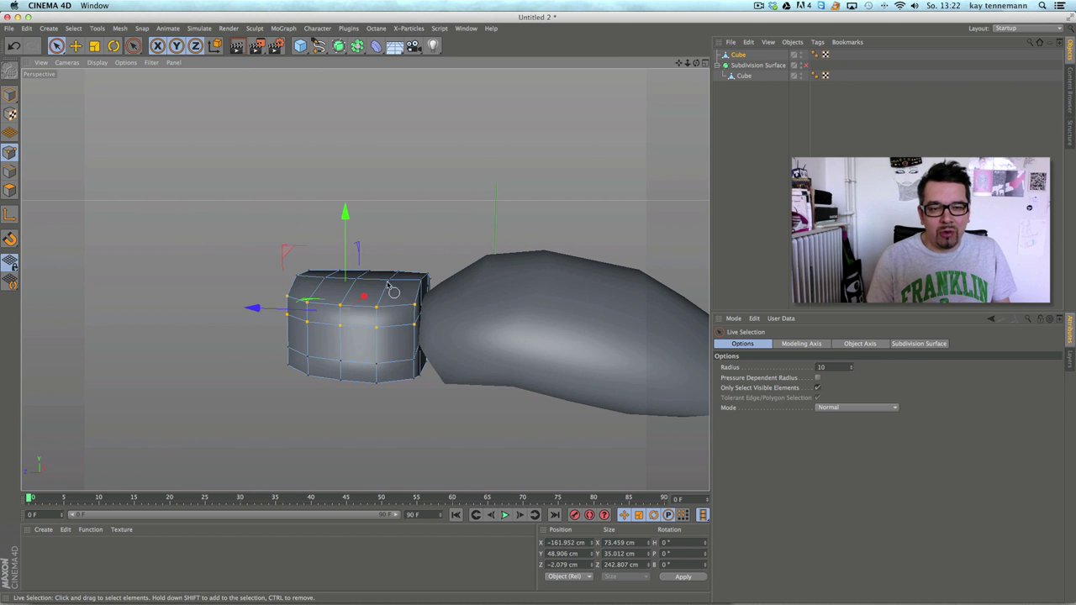
left_click_drag(346, 242, 346, 251)
Step: Raise the lower two rows of points on the thorax's negative-X side to about Y -37 cm
left_click_drag(324, 336, 481, 307, "alt")
mouse_move(413, 387)
left_mouse_down("alt")
mouse_move(351, 365)
mouse_move(353, 347)
mouse_move(292, 306)
mouse_move(274, 328)
mouse_move(234, 308)
left_mouse_up("alt")
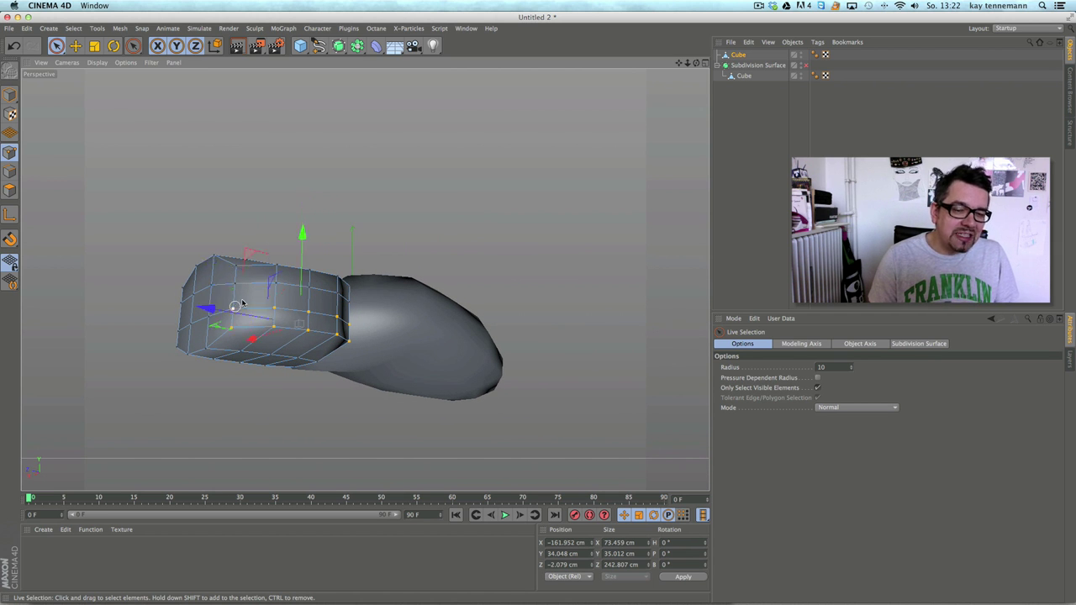
left_click_drag(306, 237, 305, 230)
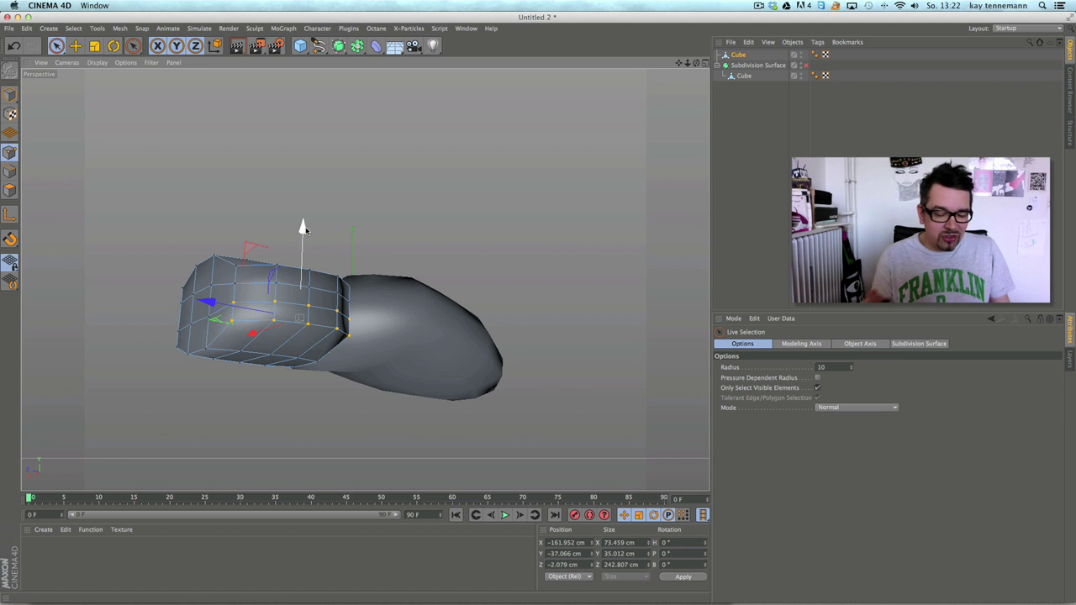
Step: Lower the upper two rows of points on the thorax's positive-X side to about Y 39 cm
left_click_drag(275, 311, 452, 380, "alt")
left_click_drag(380, 268, 436, 246, "alt")
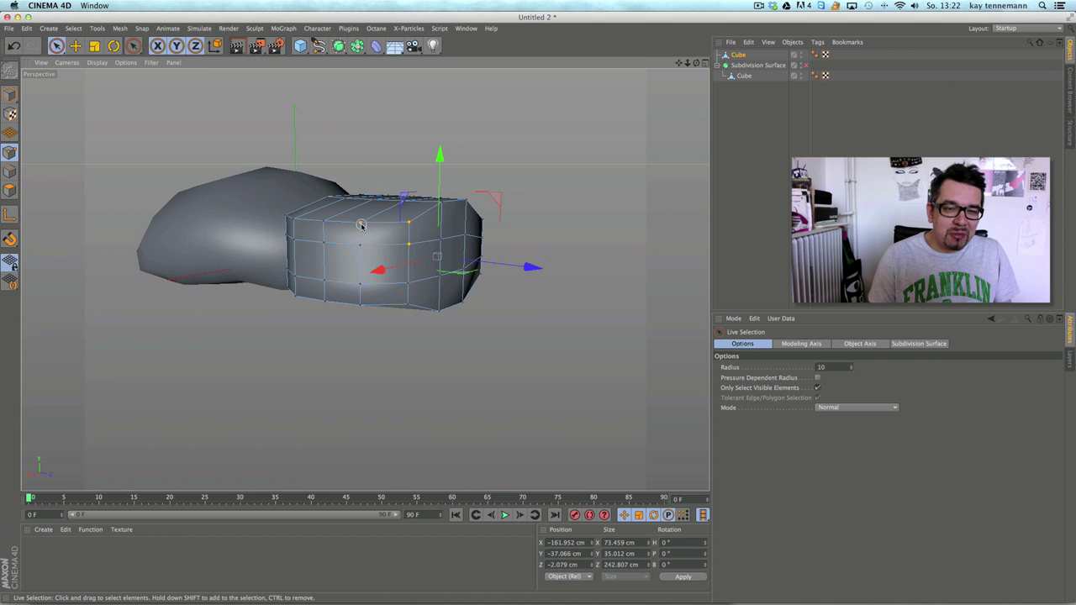
left_click(296, 235)
left_click_drag(296, 235, 359, 132, "alt")
left_click_drag(337, 286, 412, 286, "alt")
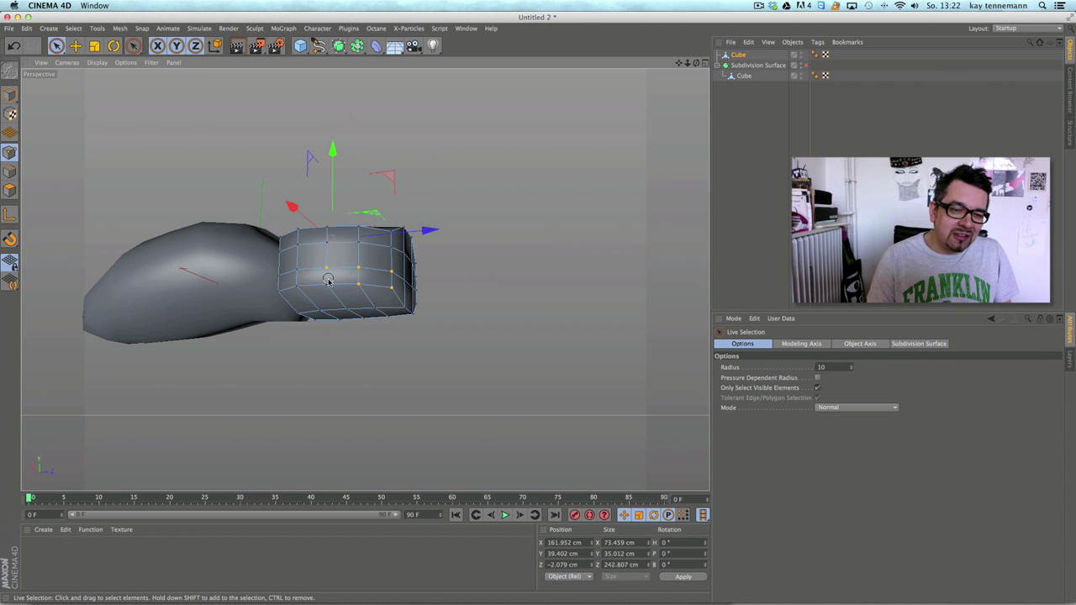
Step: Raise the lower two rows of points on the thorax's positive-X side to about Y -37 cm
left_click_drag(287, 275, 279, 283)
left_click_drag(416, 294, 198, 341, "alt")
left_click_drag(341, 200, 341, 193)
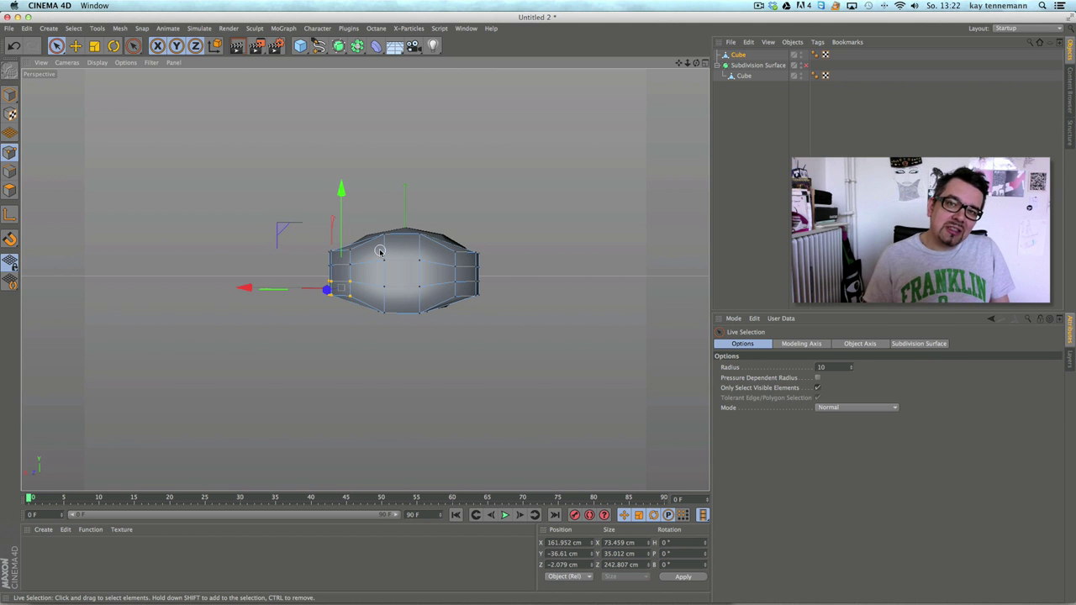
Step: Raise the two centre points on the thorax's lower front edge to about Y -69.5 cm
left_click_drag(380, 252, 402, 270, "alt")
left_click_drag(334, 283, 325, 286)
left_click_drag(434, 336, 387, 333, "alt")
left_click_drag(397, 245, 399, 235)
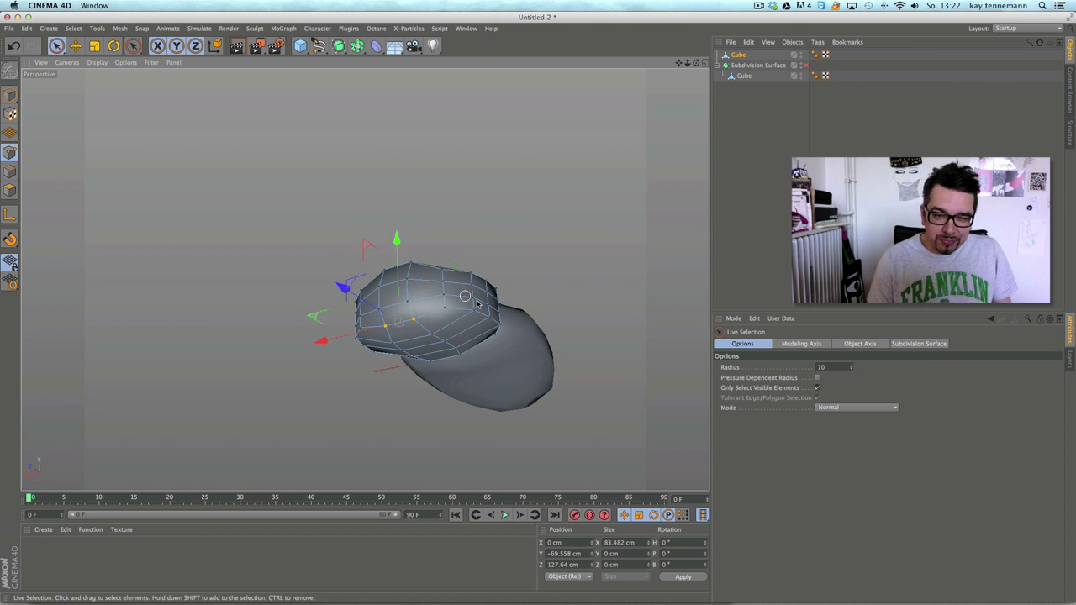
Step: Hide the abdomen and pull the thorax's middle rear points outward to about Z -153 cm
left_click_drag(395, 277, 458, 315, "alt")
left_click_drag(516, 274, 412, 312, "alt")
key("q")
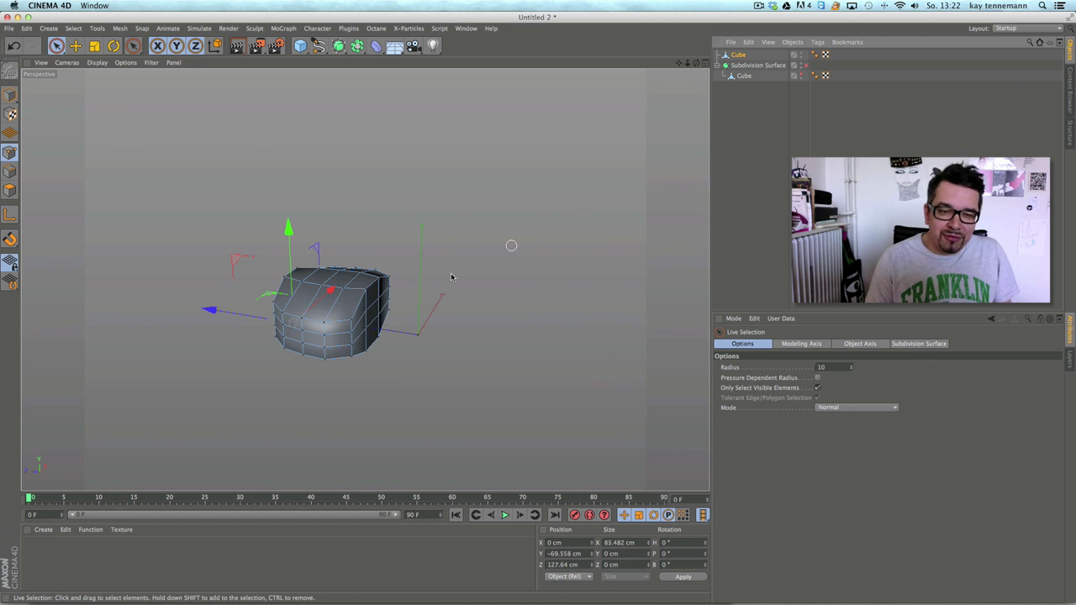
left_click_drag(365, 328, 370, 329)
left_click_drag(284, 303, 295, 310)
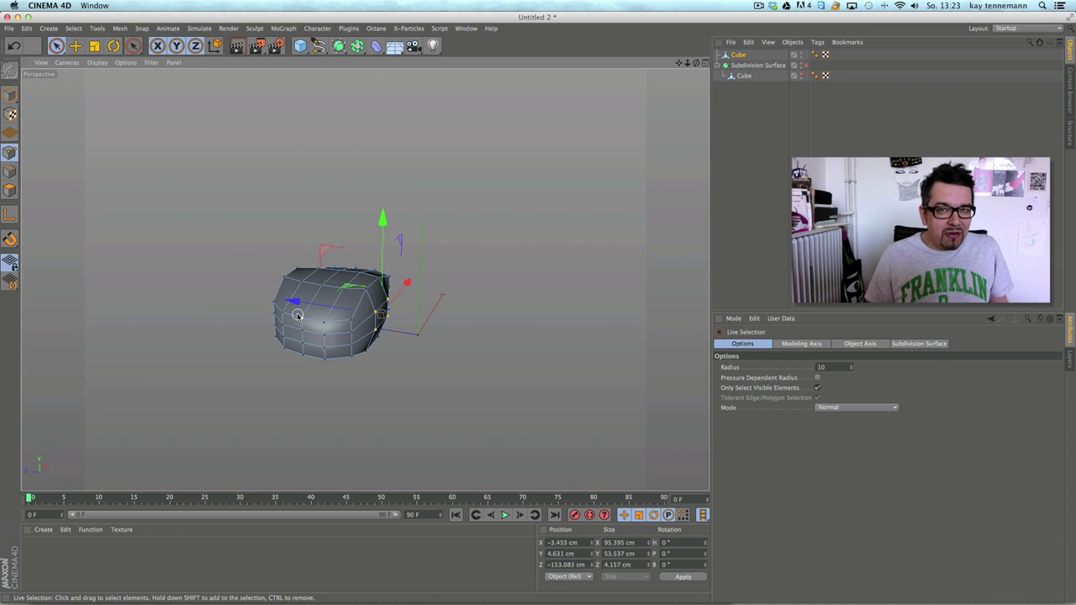
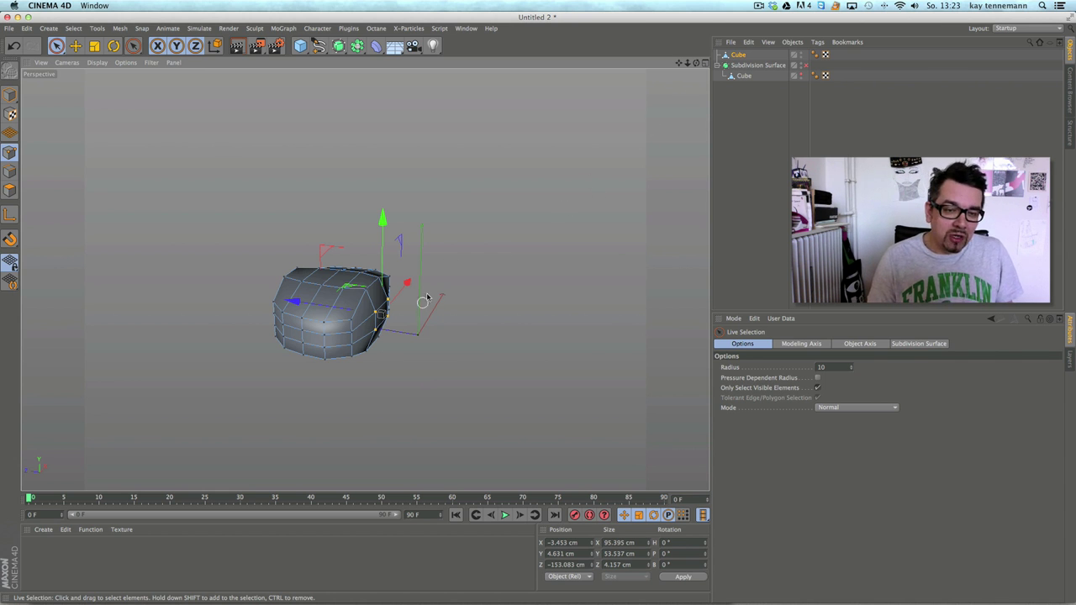
Step: Select the upper rim points along both sides of the thorax and scale them inward along X
middle_click_drag(311, 341, 376, 277, "alt")
left_click_drag(377, 280, 466, 343, "alt")
right_click_drag(465, 343, 577, 300, "alt")
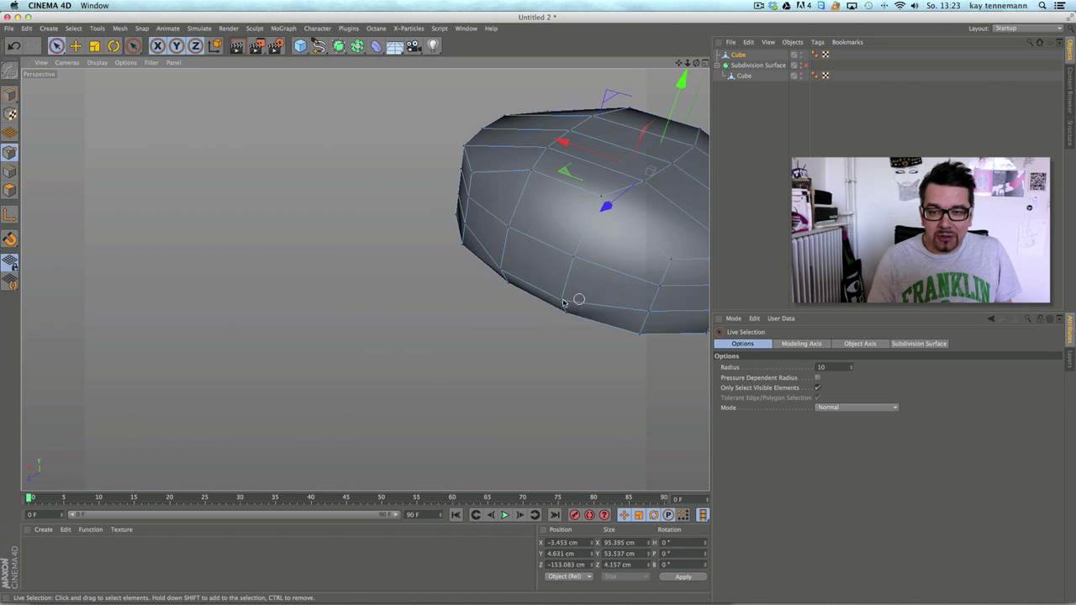
middle_click_drag(576, 300, 271, 359, "alt")
left_click(380, 337)
left_click(306, 339, "shift")
left_click(431, 316, "shift")
left_click(476, 247, "shift")
left_click_drag(476, 245, 468, 295)
left_click_drag(246, 345, 384, 345, "alt")
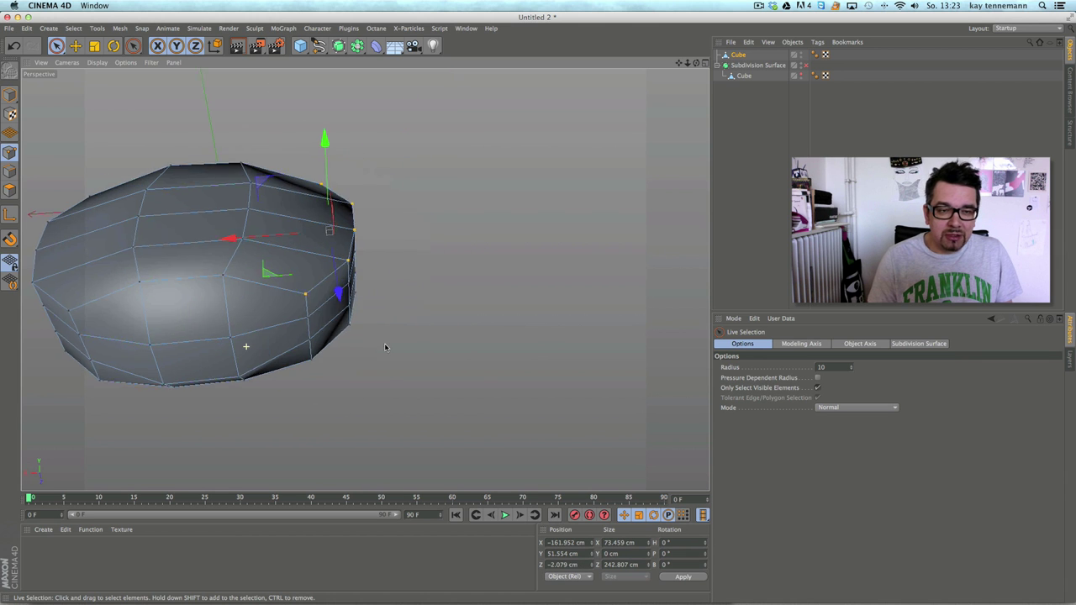
middle_click_drag(384, 345, 473, 321, "alt")
left_click_drag(472, 321, 368, 306, "alt")
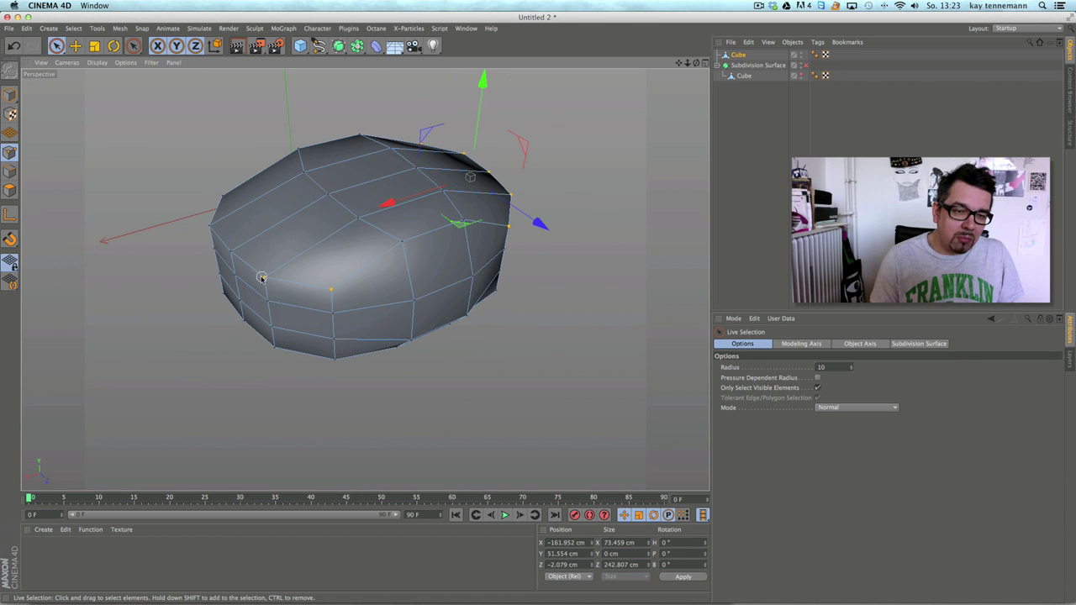
key("t")
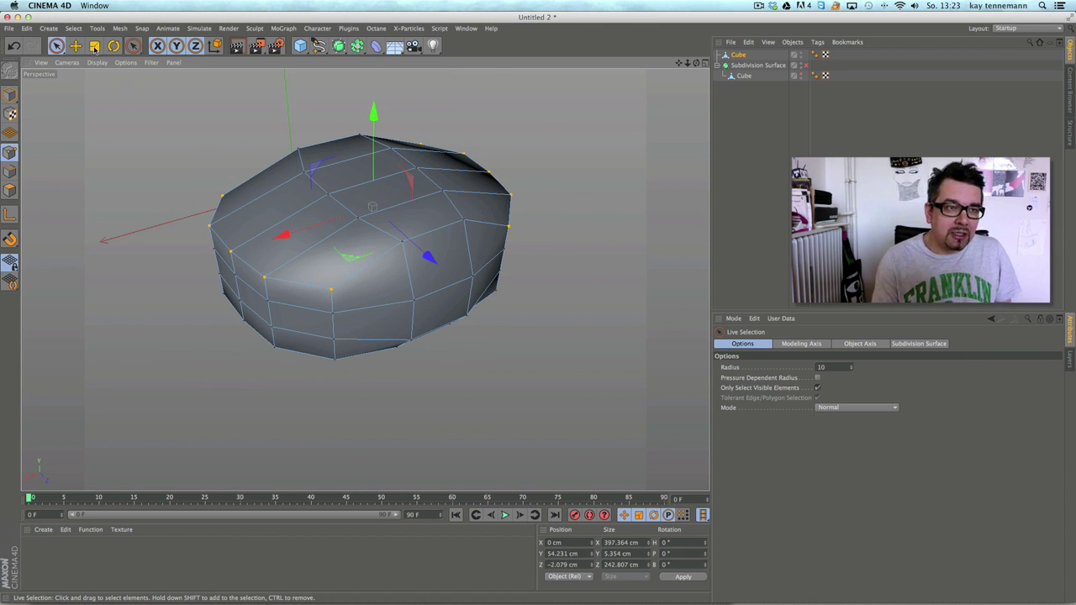
mouse_move(281, 236)
left_mouse_down()
mouse_move(314, 225)
mouse_move(296, 231)
left_mouse_up()
Step: Lower the centre points of the thorax's upper front and rear edges, placing the rear pair at about Y 76 cm
mouse_move(285, 268)
left_mouse_down("alt")
mouse_move(363, 259)
mouse_move(466, 183)
mouse_move(221, 235)
mouse_move(227, 343)
mouse_move(387, 239)
mouse_move(424, 189)
left_mouse_up("alt")
key("space")
left_click_drag(411, 102, 411, 113)
left_click_drag(288, 257, 370, 244, "alt")
left_click(308, 196)
left_click(335, 206, "shift")
left_click_drag(315, 98, 315, 112)
Step: Select the lower rim points along both sides of the thorax and scale them inward along X
left_click_drag(423, 294, 488, 305, "alt")
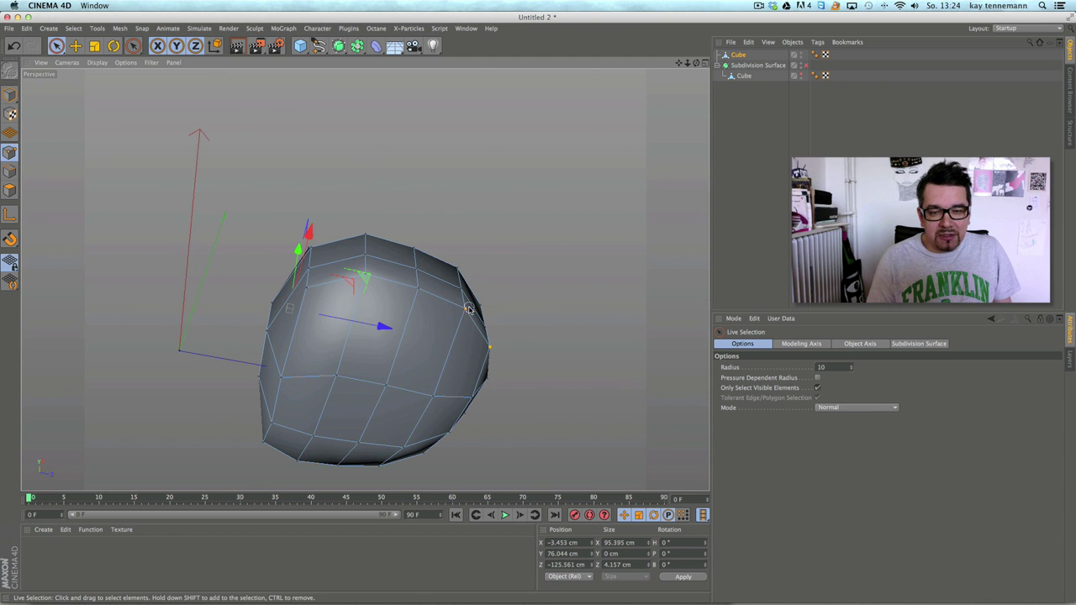
left_click_drag(336, 329, 381, 275, "alt")
left_click_drag(309, 276, 224, 317, "shift")
left_click(222, 302, "ctrl")
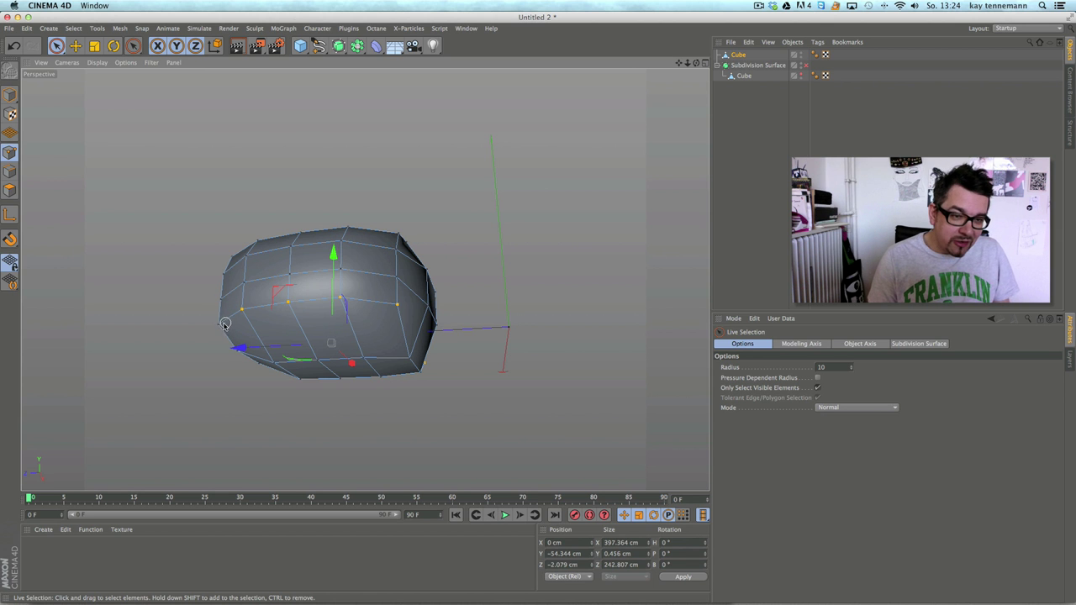
left_click_drag(420, 398, 334, 235, "alt")
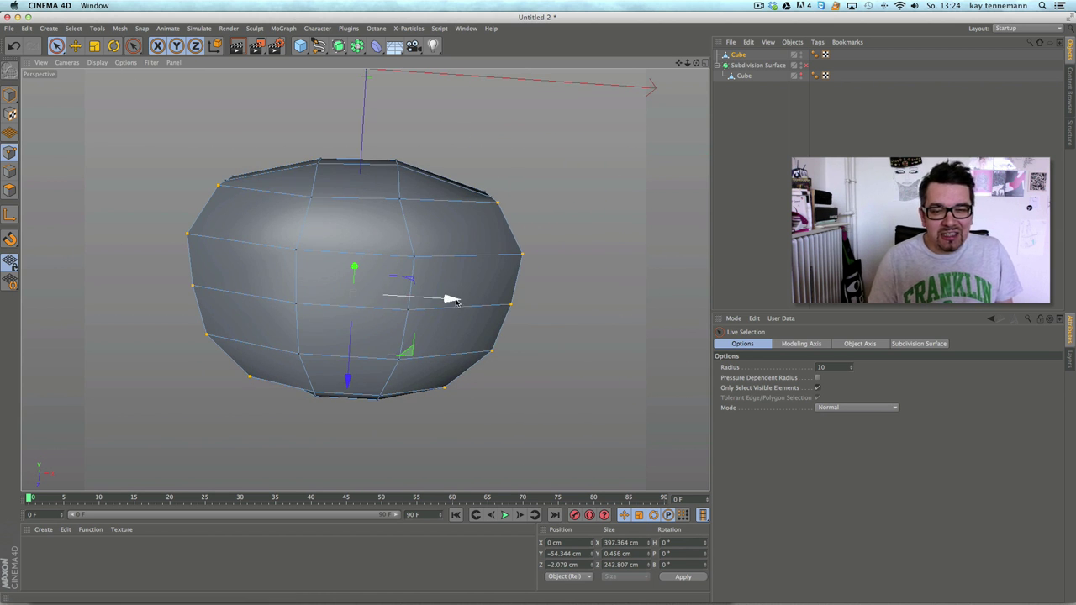
key("t")
left_click_drag(455, 304, 430, 304)
Step: Raise the two centre points on the thorax's lower rear edge to about Y -69 cm
left_click_drag(392, 174, 376, 269, "alt")
key("9")
left_click_drag(424, 308, 430, 308)
left_click_drag(387, 217, 386, 195)
Step: Show the abdomen again and maximise the Top view over the beetle reference
left_click_drag(375, 250, 525, 329, "alt")
scroll(562, 292, "down", 5)
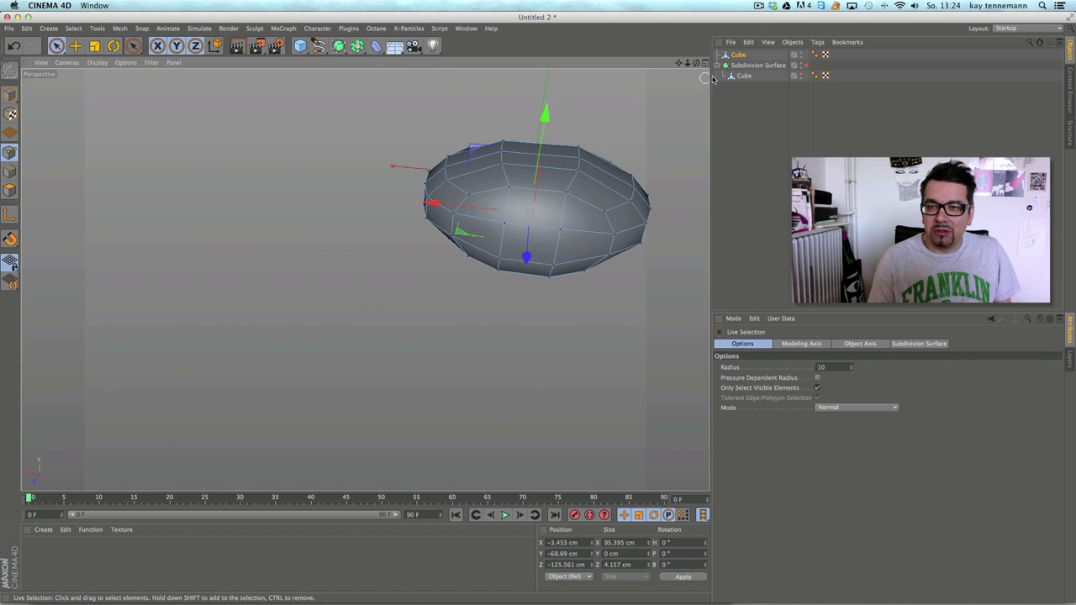
left_click(801, 77, "alt")
left_click(705, 64)
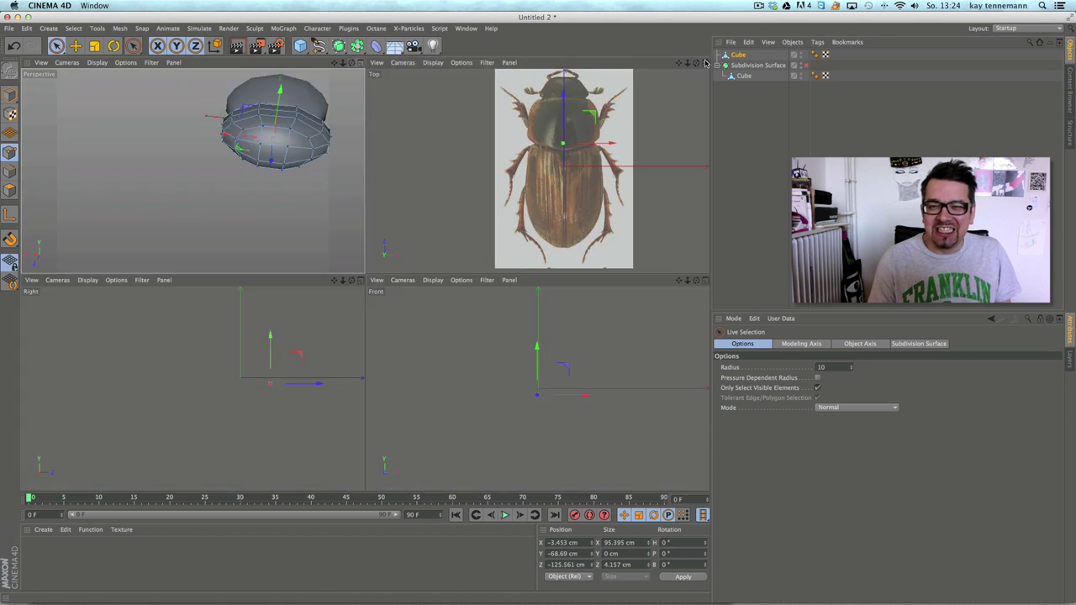
left_click(705, 64)
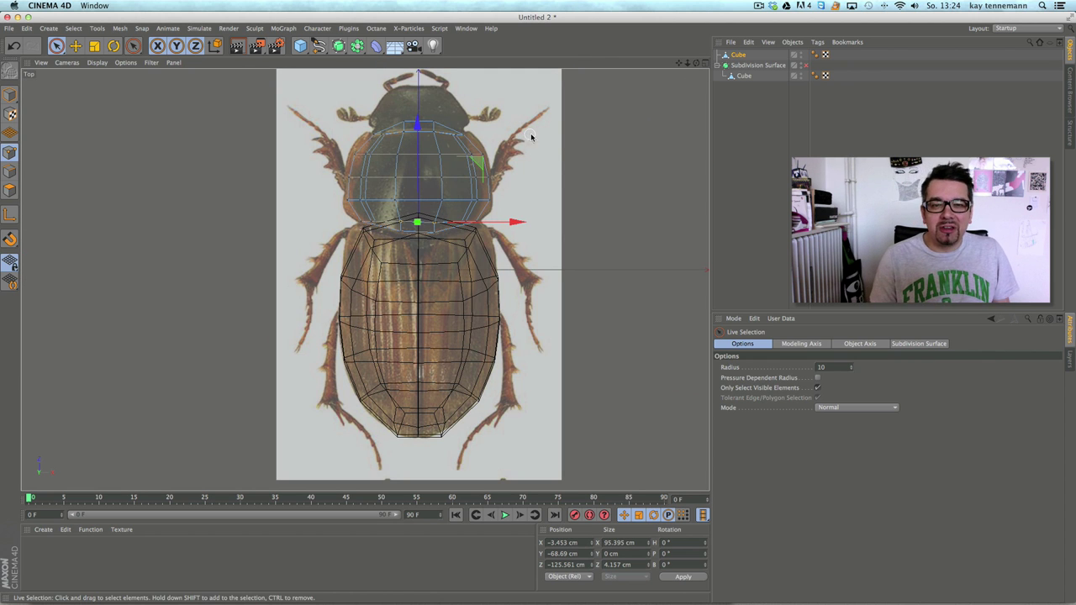
Step: Select the thorax's front rows of points, including hidden ones, and undo the trial shift along Z
left_click_drag(500, 152, 347, 152)
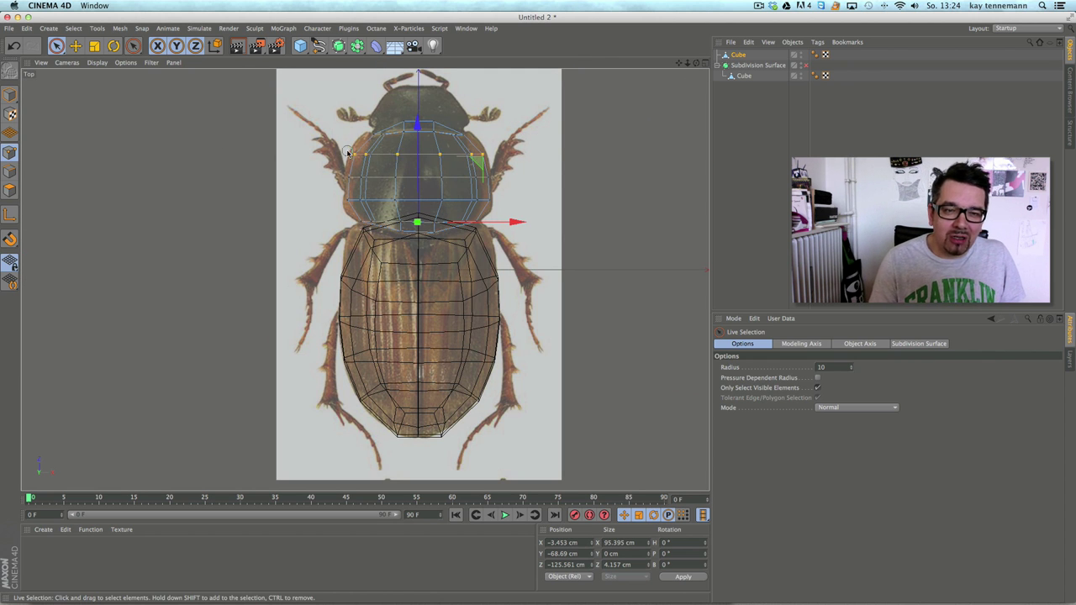
mouse_move(406, 132)
left_mouse_down()
mouse_move(465, 125)
mouse_move(477, 136)
mouse_move(386, 120)
left_mouse_up()
left_click_drag(418, 82, 419, 87)
left_click(13, 47)
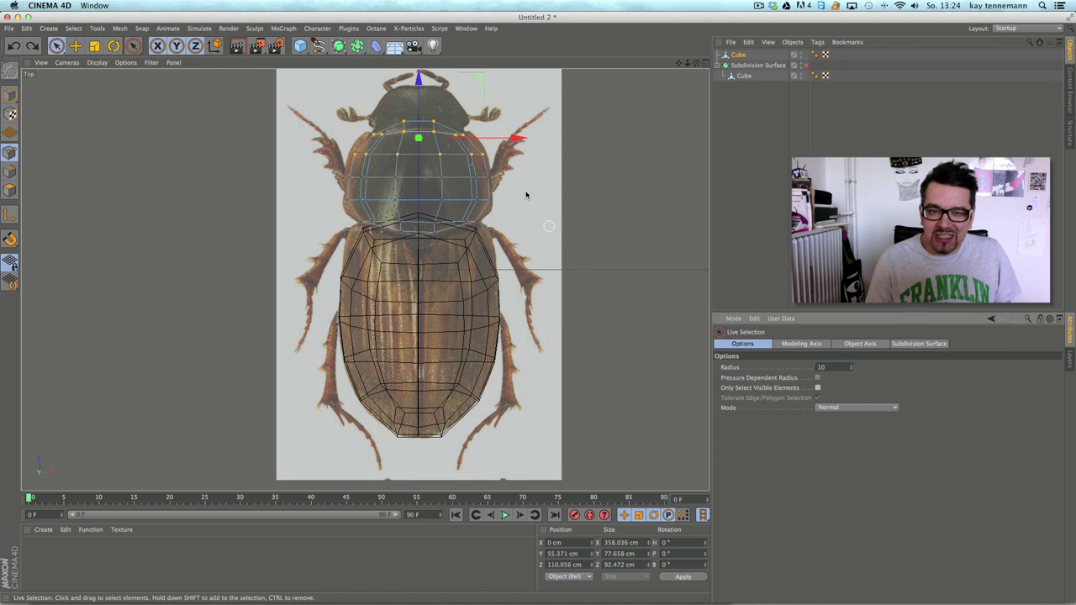
Step: Select the thorax's front rows of points across both sides and move them back along Z to about 96.8 cm
left_click(455, 135)
mouse_move(412, 132)
left_mouse_down()
mouse_move(374, 134)
mouse_move(454, 120)
left_mouse_up()
left_click_drag(356, 157, 328, 159)
left_click_drag(419, 82, 419, 88)
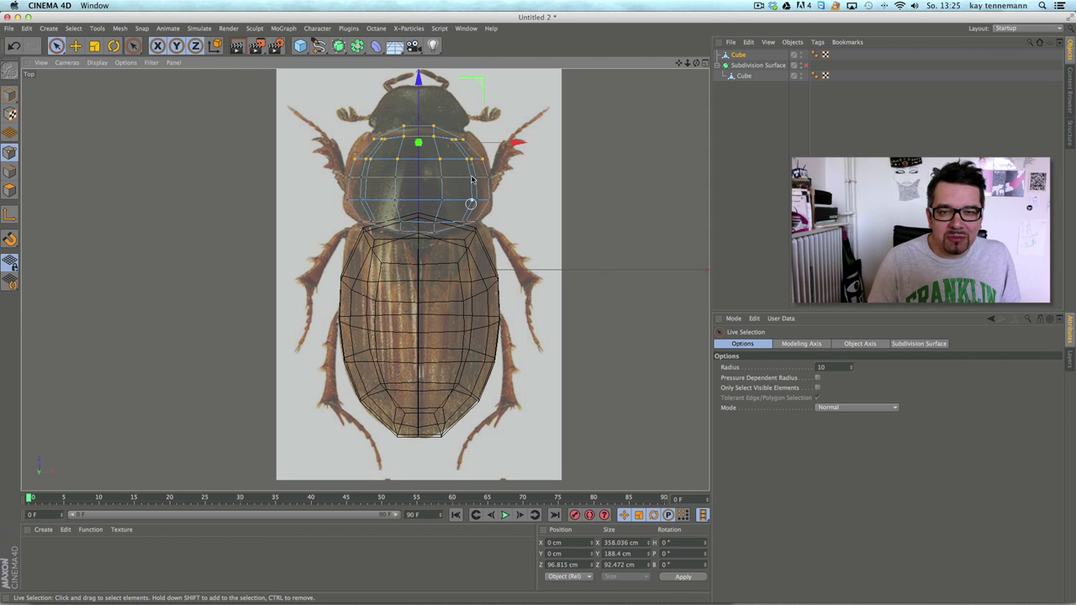
Step: Scale the whole thorax down to about 355 × 168 × 266 cm and move it back to about Z 251.6 cm
left_click(9, 193)
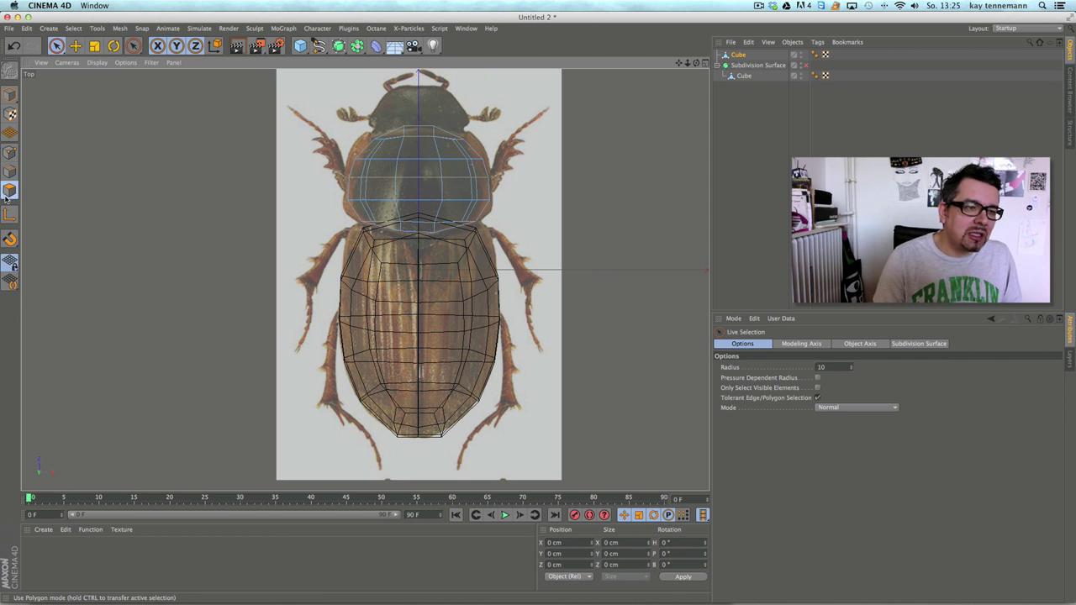
left_click(10, 95)
left_click(94, 47)
left_click_drag(541, 204, 494, 210)
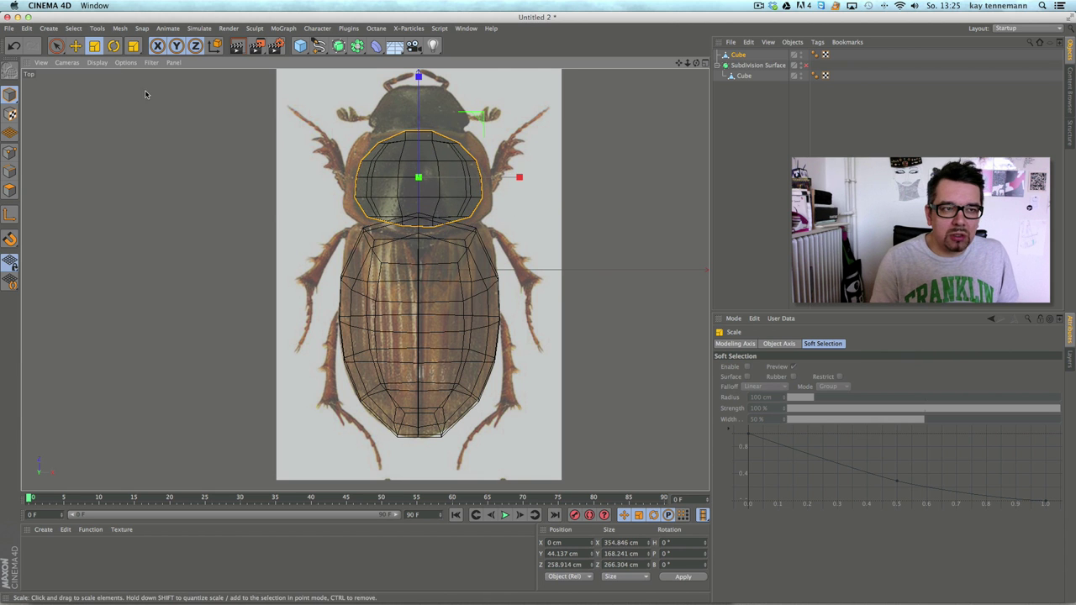
left_click(75, 46)
left_click_drag(418, 77, 418, 80)
Step: Add a cube over the beetle's head at about Z 447 cm, sized about 262 cm in X and 127 cm in Z
middle_click_drag(543, 149, 535, 202, "alt")
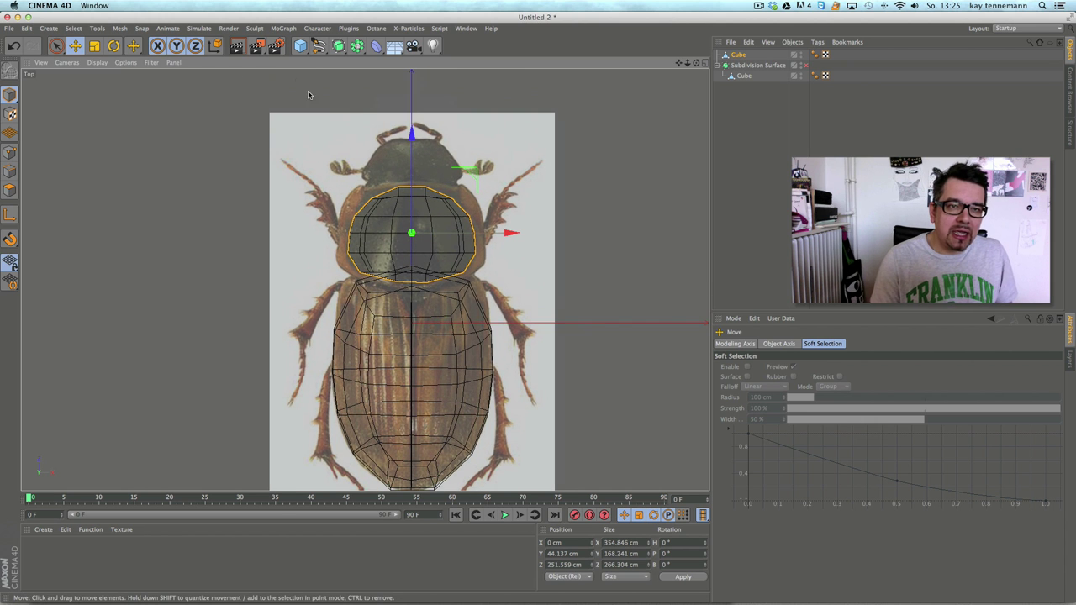
left_click_drag(301, 47, 402, 64)
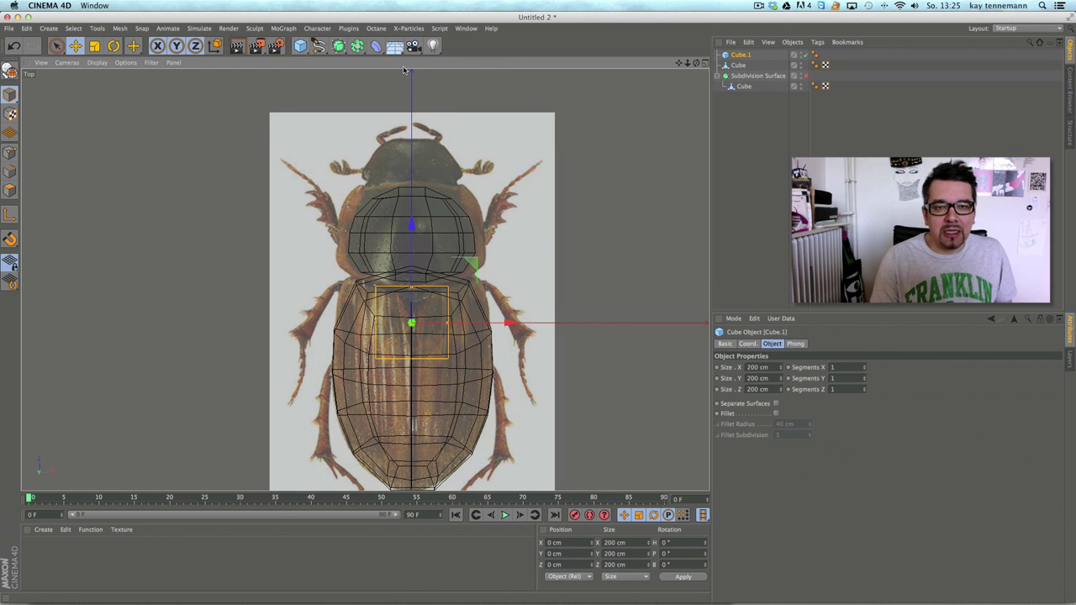
left_click_drag(406, 283, 412, 142)
left_click_drag(412, 88, 411, 87)
left_click_drag(449, 166, 461, 168)
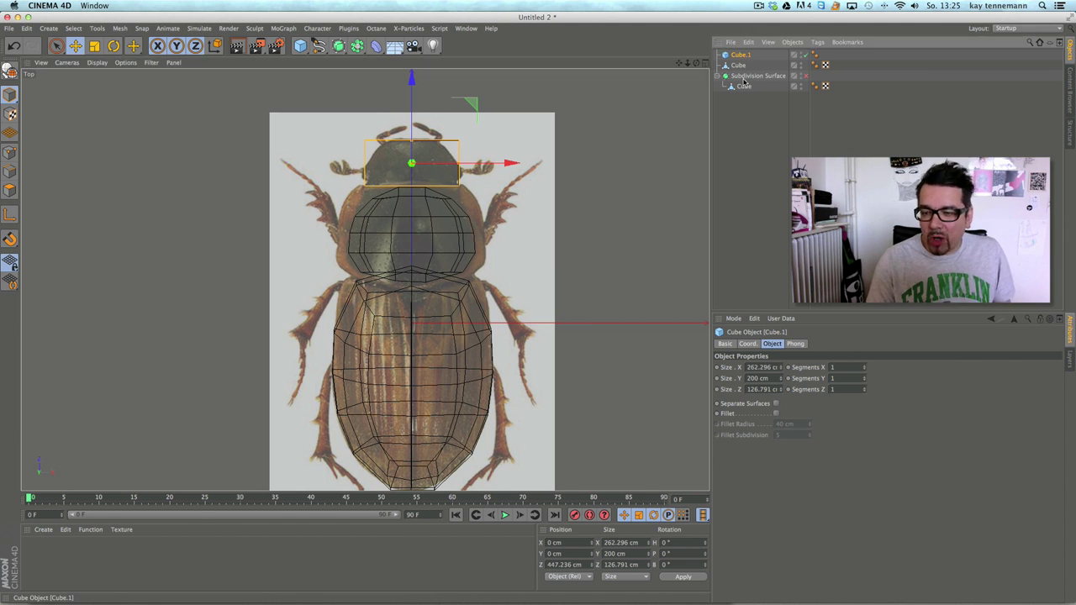
Step: Give the head cube 3 segments along X, Y and Z and make it editable
left_click(863, 378)
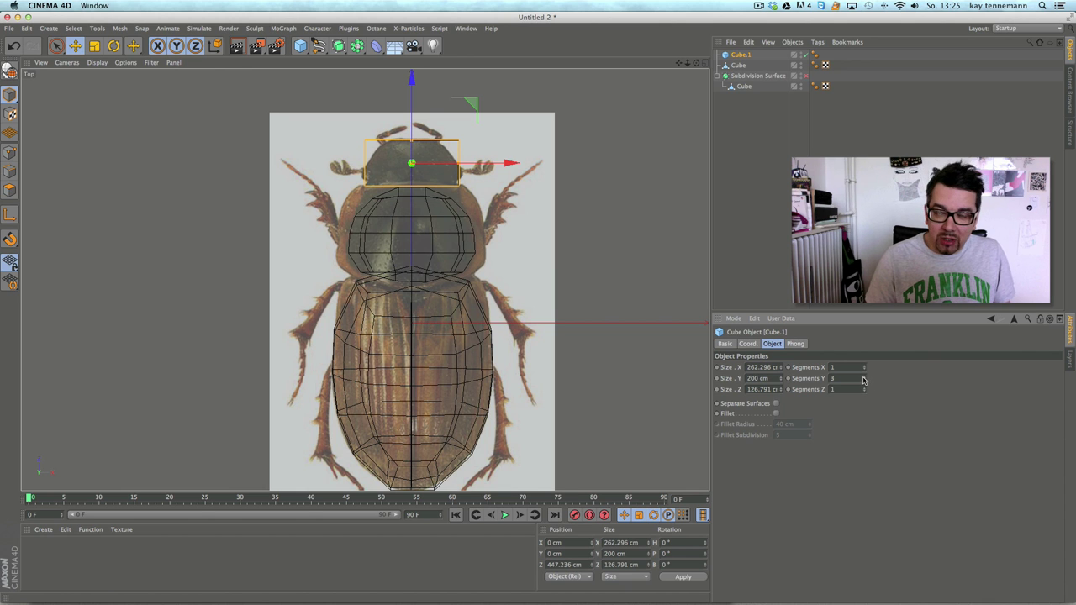
left_click(863, 389)
left_click(864, 388)
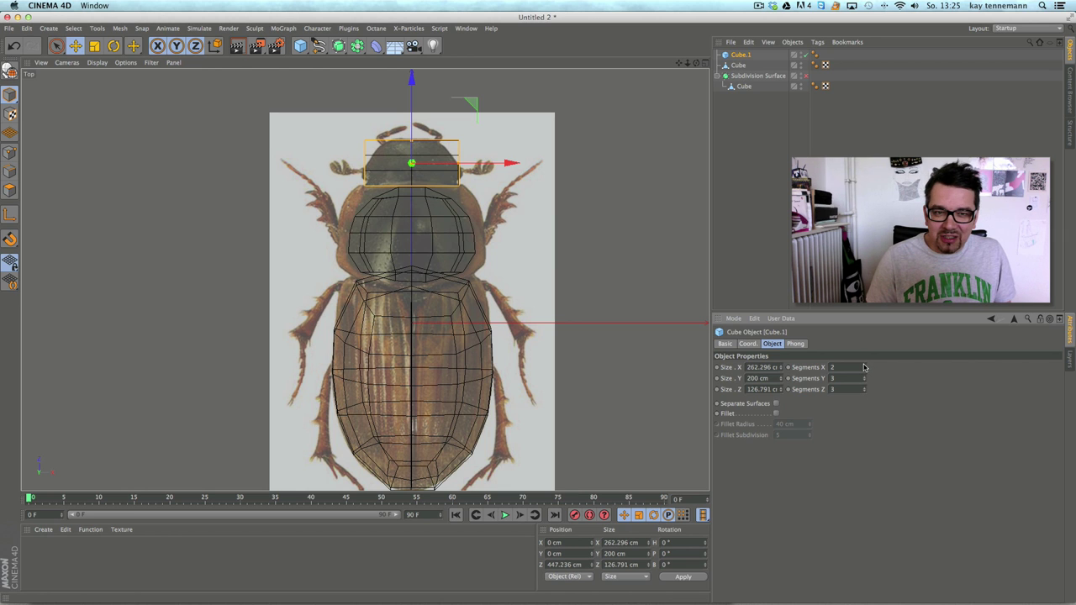
left_click(11, 72)
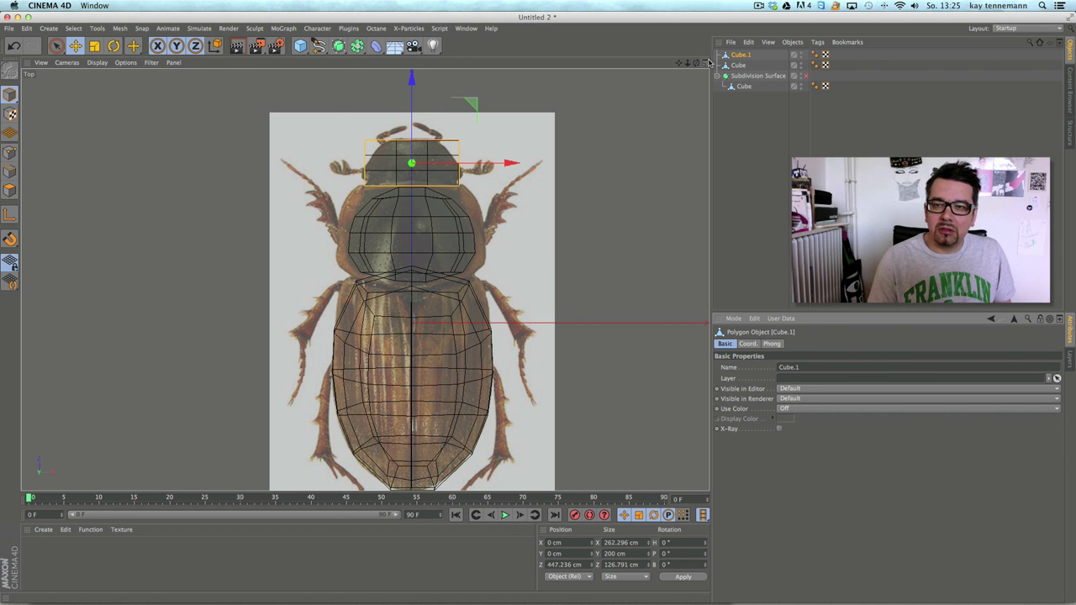
Step: Select the head cube's two front corner points and scale them inward along X to follow the head outline
left_click(10, 153)
key("space")
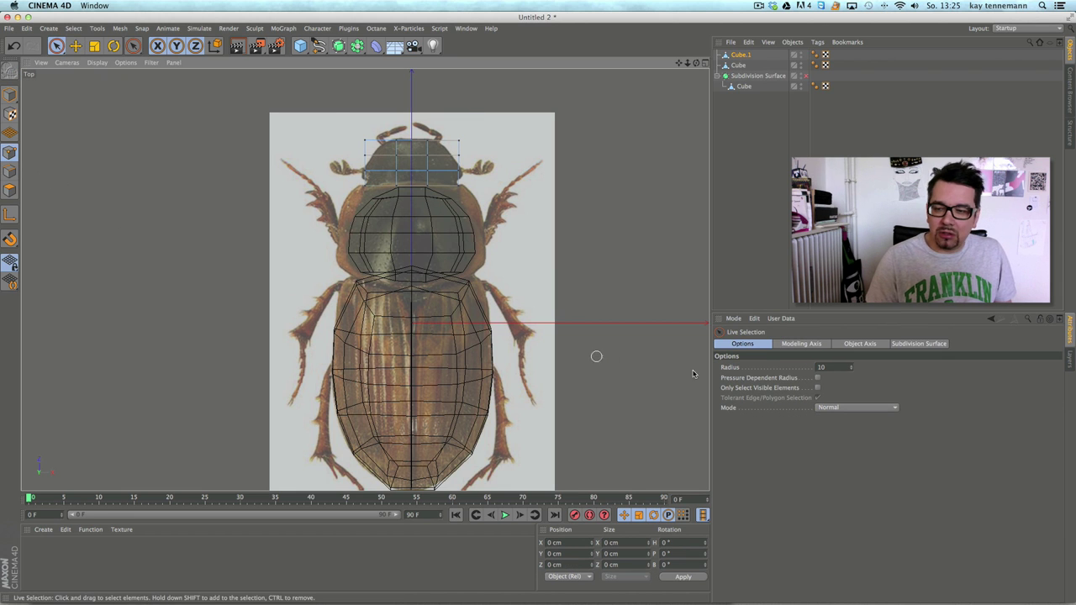
left_click(462, 140)
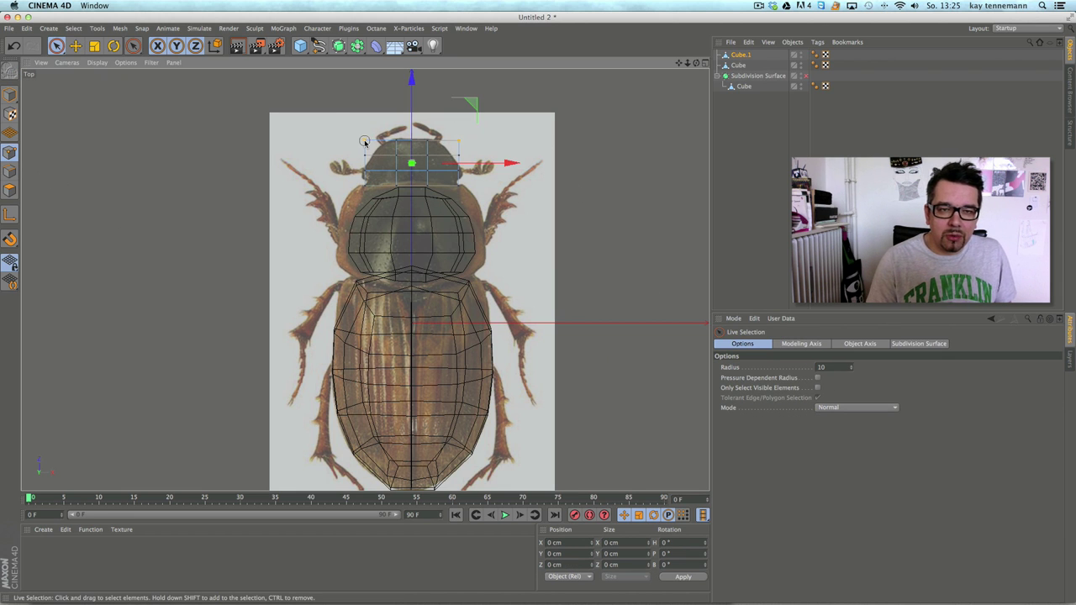
key("t")
left_click_drag(496, 143, 469, 145)
Step: Select the outer points of the head's second row on both sides and scale them to about 233 cm in X
key("space")
left_click(459, 157)
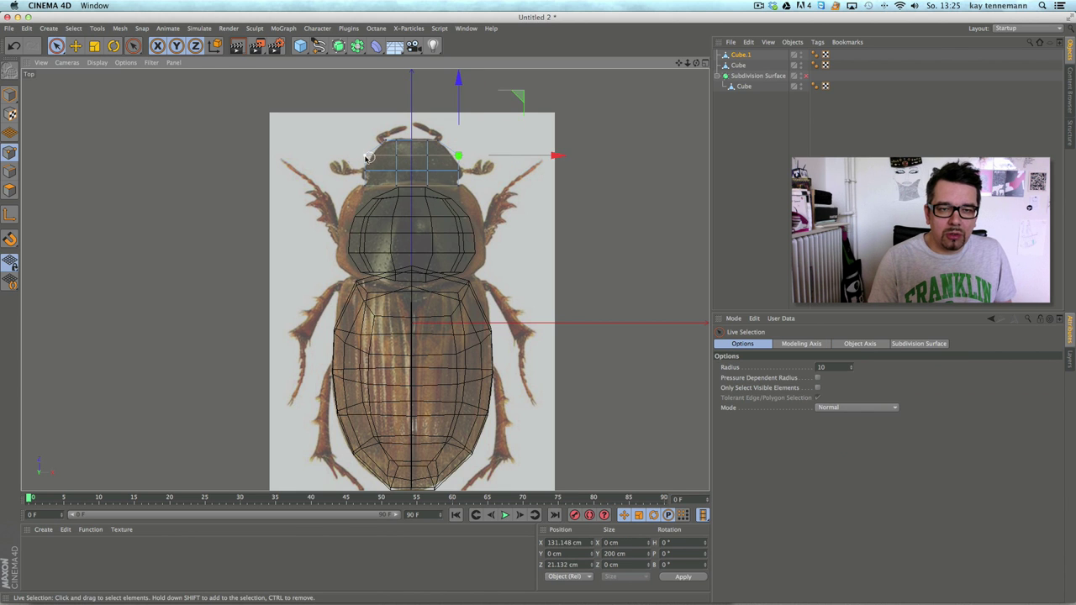
left_click(364, 157, "shift")
key("t")
left_click_drag(513, 157, 505, 158)
Step: Select the head's rear row of points and scale it to about 194 cm in X
key("space")
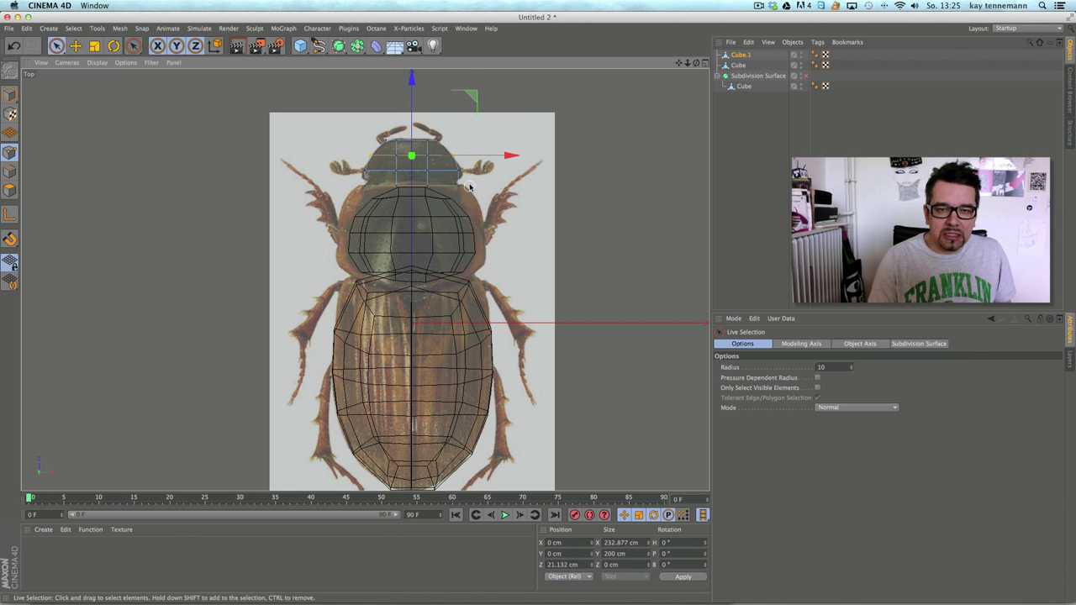
left_click_drag(458, 186, 346, 189)
key("t")
left_click_drag(511, 186, 485, 189)
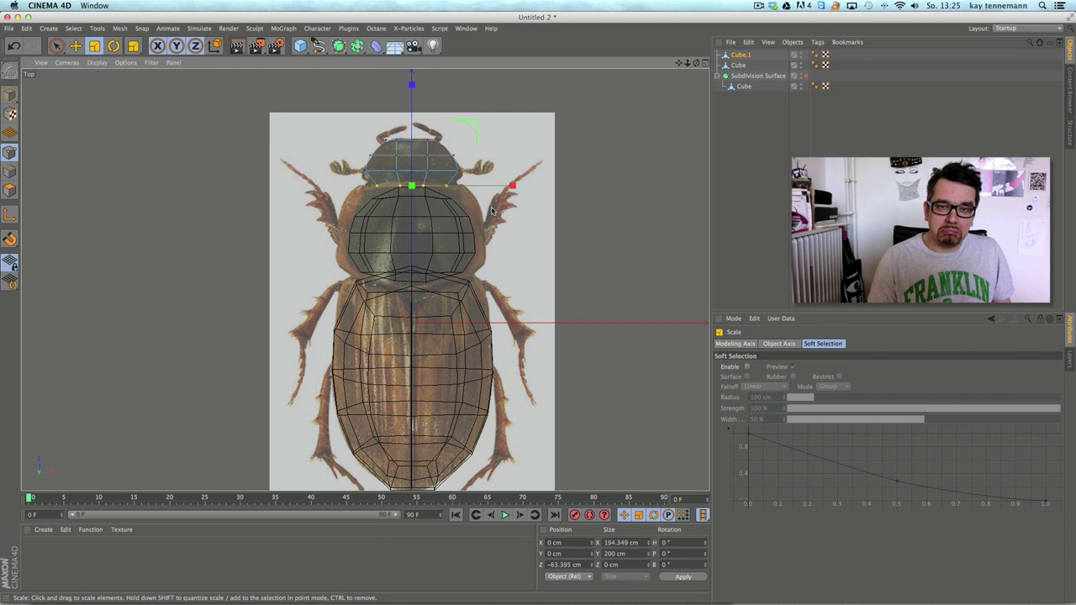
Step: Flatten the whole head to about 81 cm in Y in the Perspective view, and return to editing its points
left_click(705, 63)
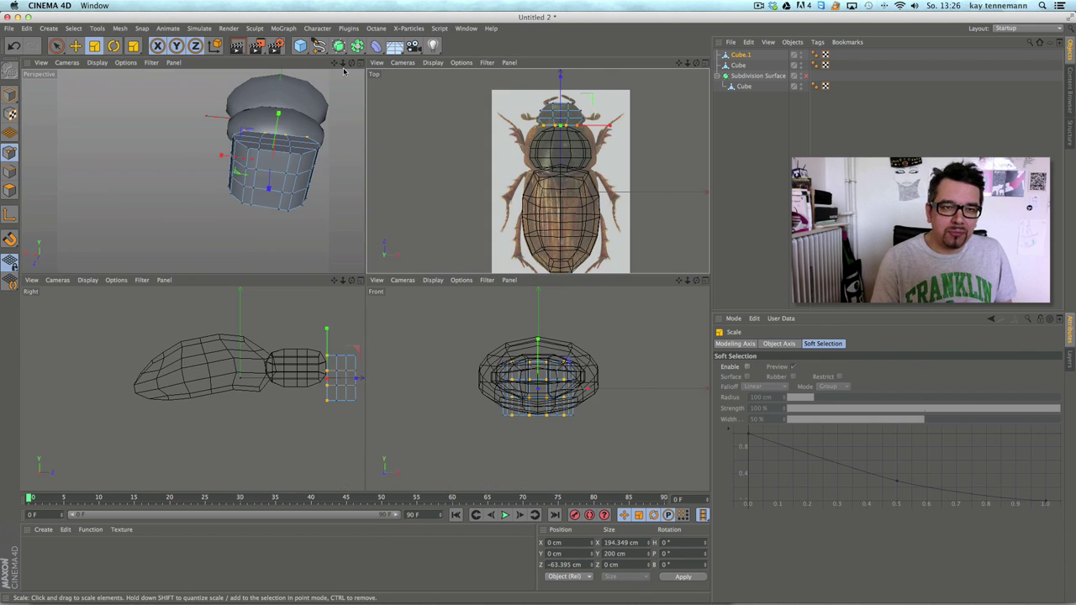
left_click(359, 63)
mouse_move(498, 197)
left_mouse_down("alt")
mouse_move(435, 197)
mouse_move(306, 260)
mouse_move(73, 189)
left_mouse_up("alt")
left_click(9, 95)
left_click(76, 46)
left_click(94, 47)
left_click_drag(202, 171, 205, 233)
middle_click_drag(161, 155, 184, 87, "alt")
left_click_drag(162, 131, 197, 127, "alt")
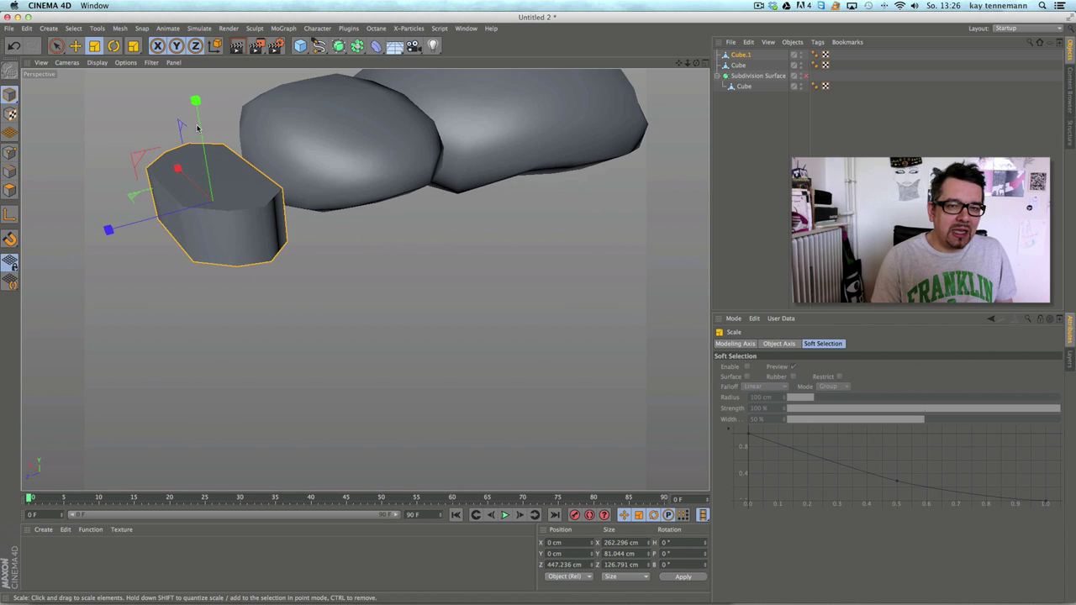
middle_click_drag(197, 127, 270, 229, "alt")
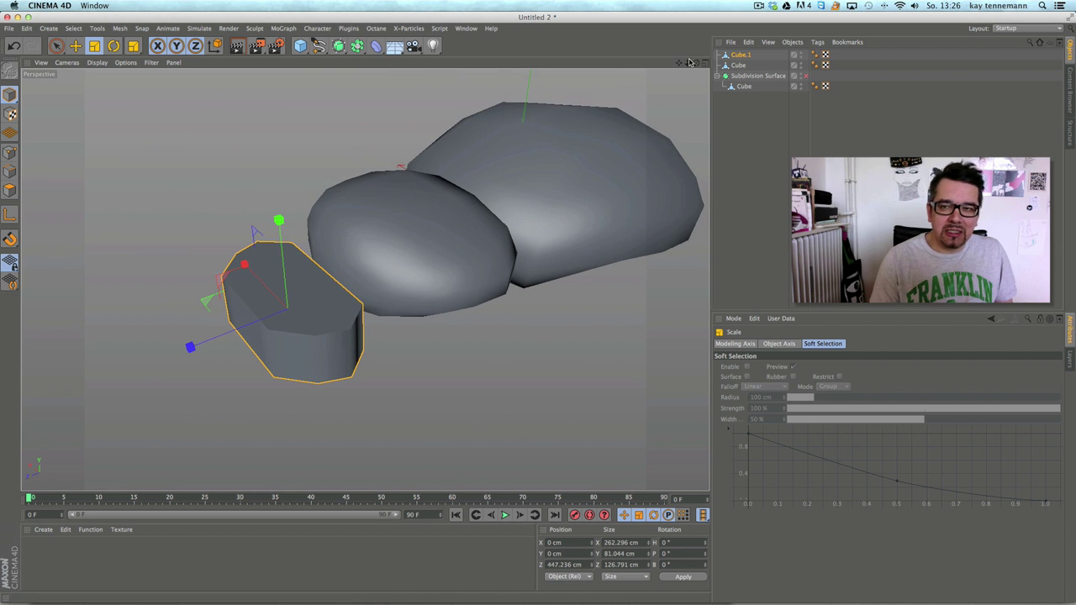
left_click(9, 152)
left_click(704, 65)
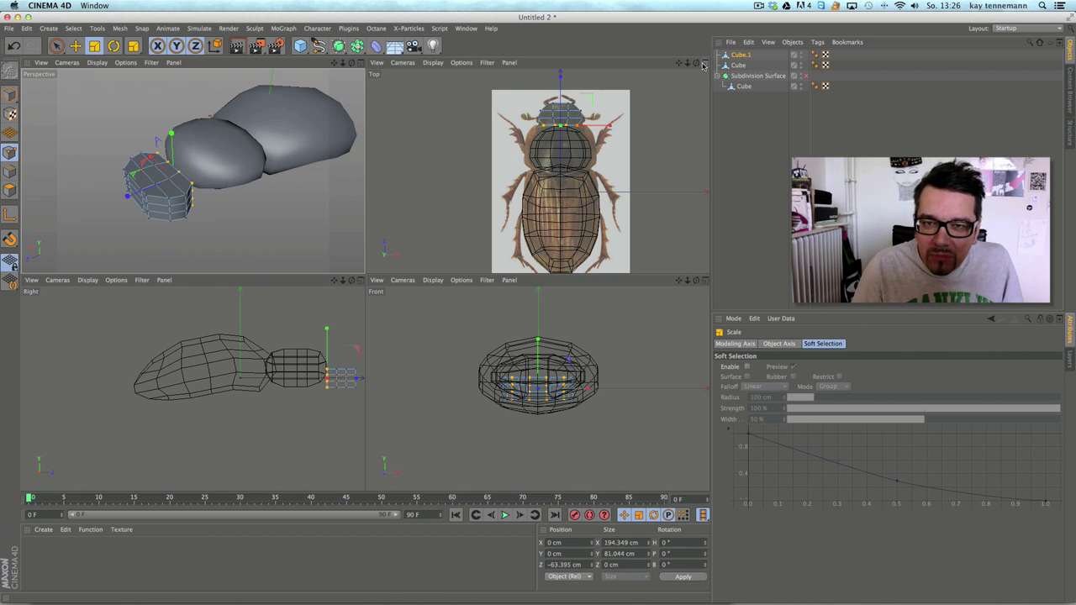
left_click(360, 64)
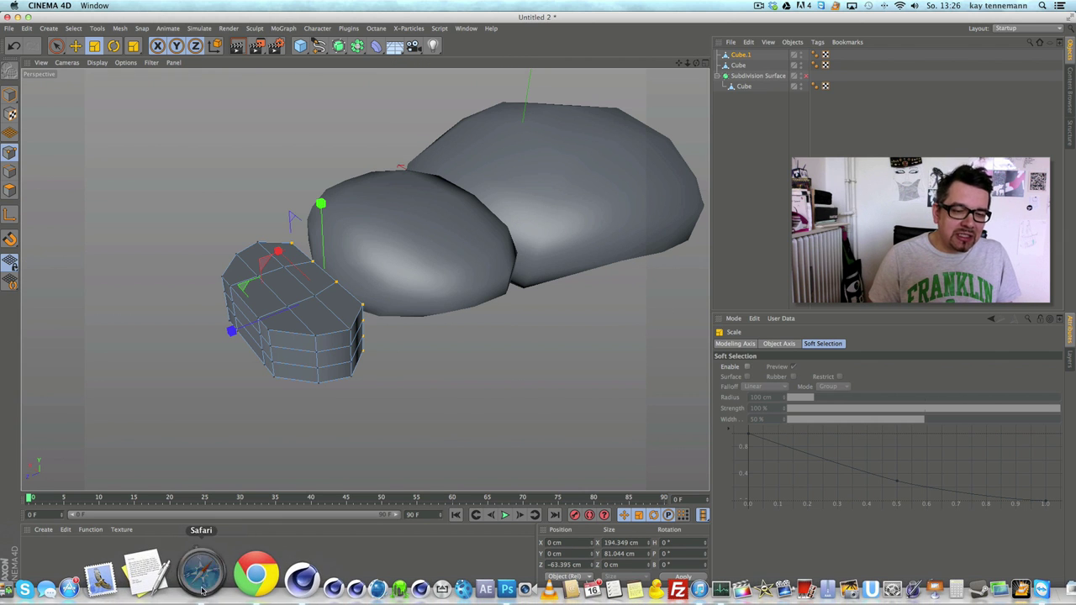
Step: Switch to Safari and look through the dung beetle image results for reference on the head shape, and return to Cinema 4D
left_click(232, 574)
scroll(728, 151, "up", 20)
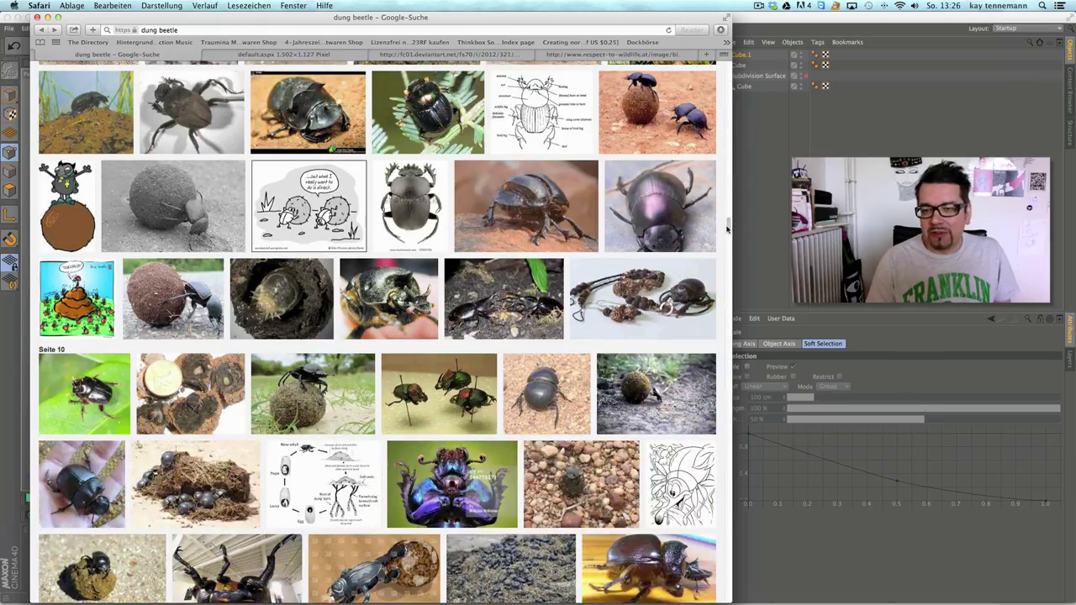
left_click_drag(728, 227, 727, 76)
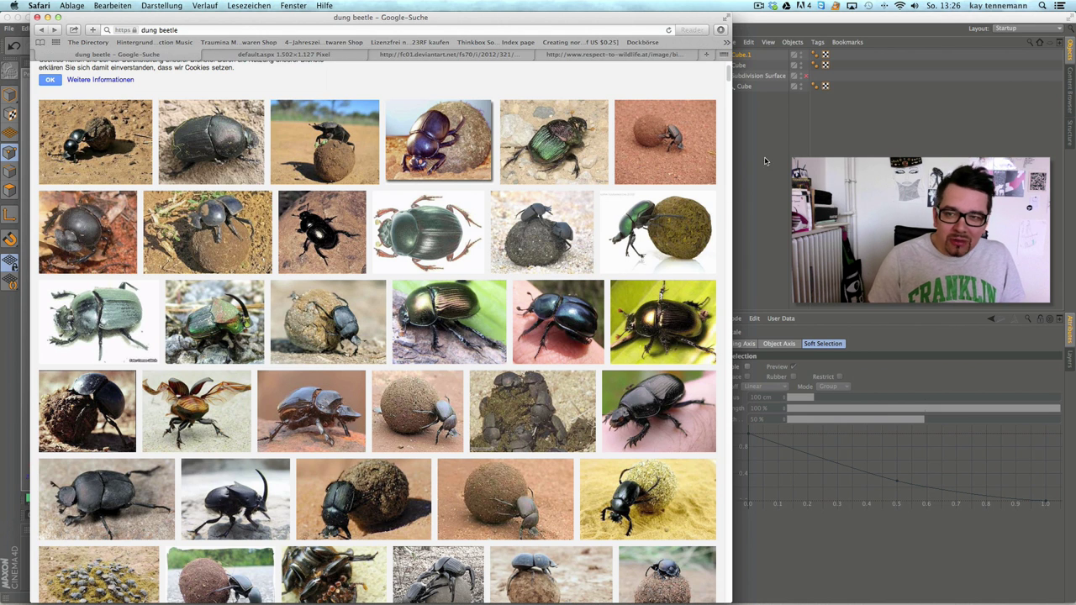
left_click_drag(729, 74, 728, 87)
left_click(751, 21)
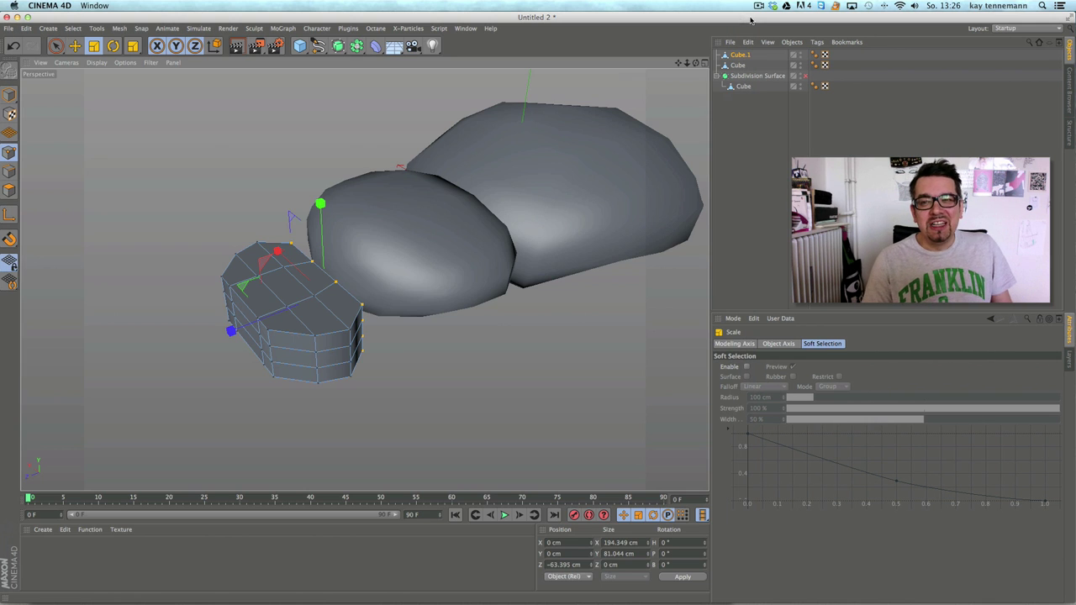
Step: Try scaling the head's two centre point columns inward along Z, and undo the change
left_click_drag(348, 368, 429, 450, "alt")
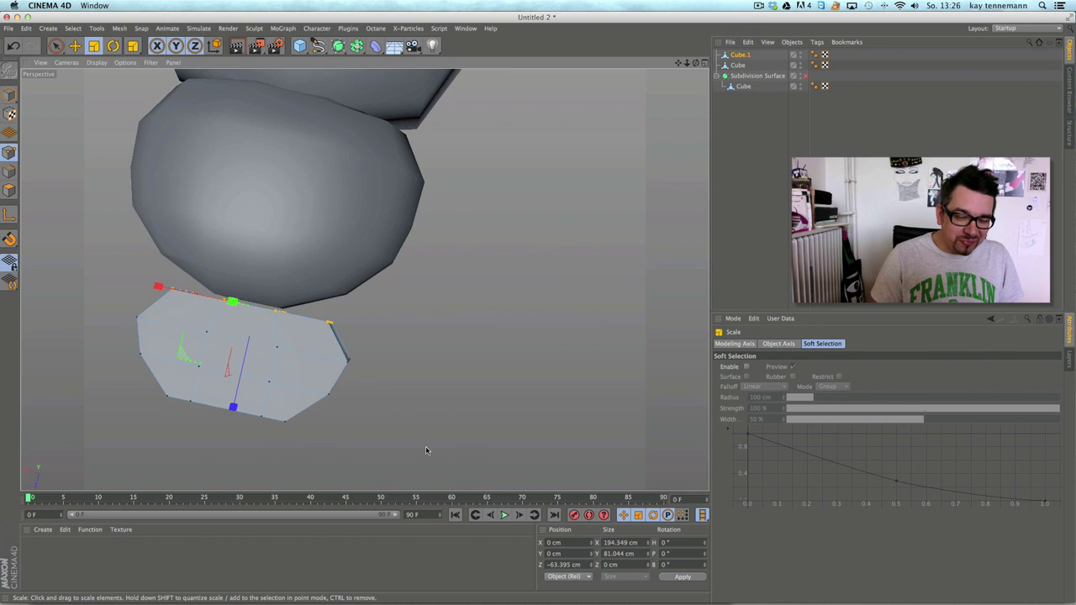
middle_click_drag(339, 428, 447, 379, "alt")
left_click_drag(446, 380, 418, 320, "alt")
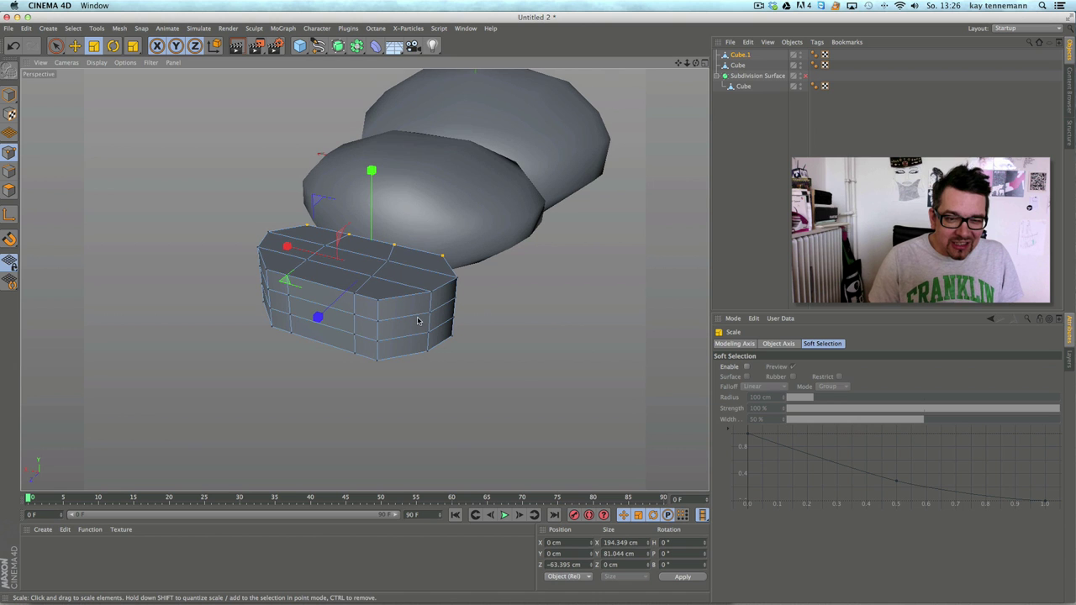
key("space")
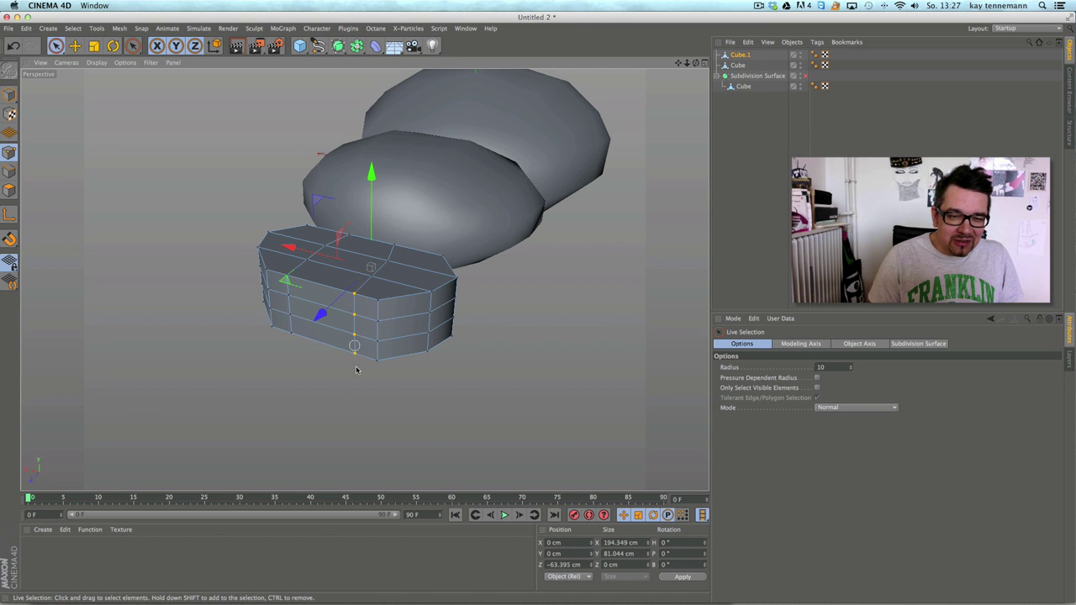
key("t")
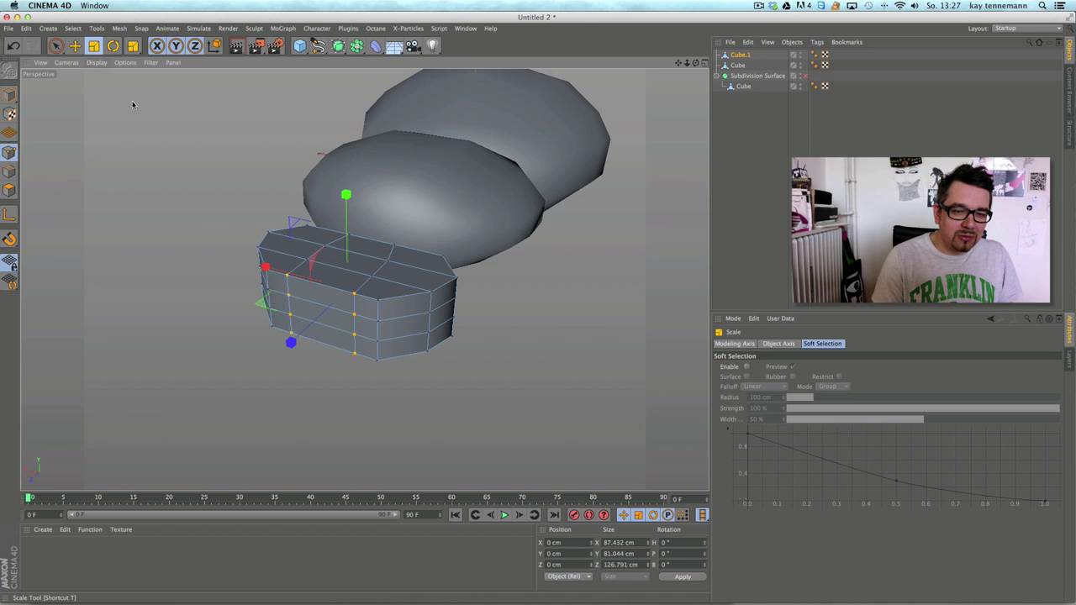
left_click_drag(470, 271, 454, 296)
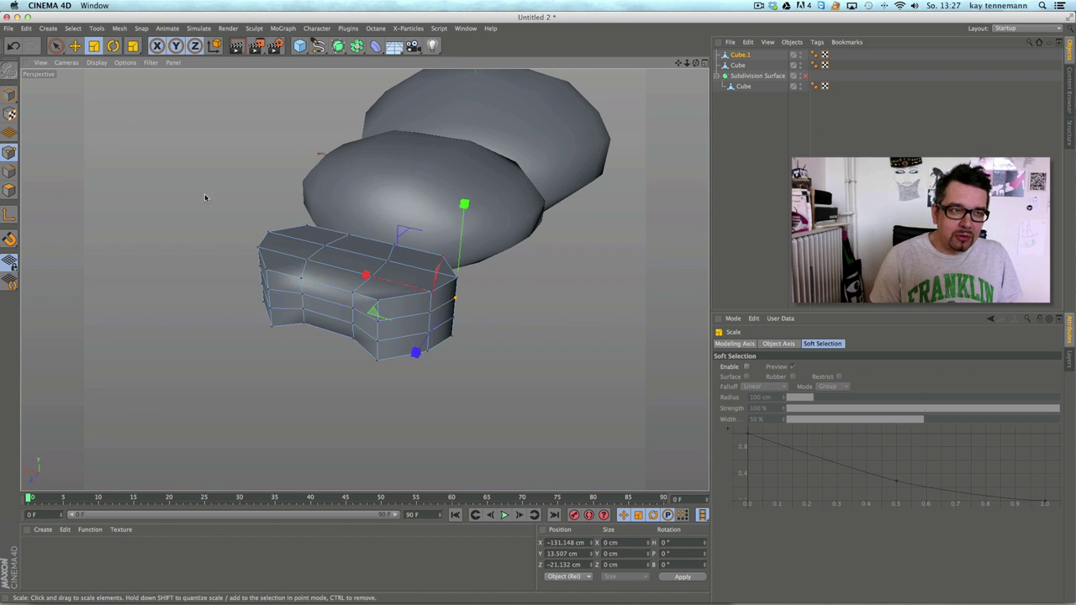
left_click(57, 47)
left_click(13, 46)
Step: Move the head's front centre points slightly forward along Z
left_click(76, 46)
left_click_drag(362, 328, 269, 405, "alt")
left_click_drag(277, 338, 261, 347)
mouse_move(331, 372)
left_mouse_down("alt")
mouse_move(367, 315)
mouse_move(466, 299)
left_mouse_up("alt")
key("space")
left_click(467, 297)
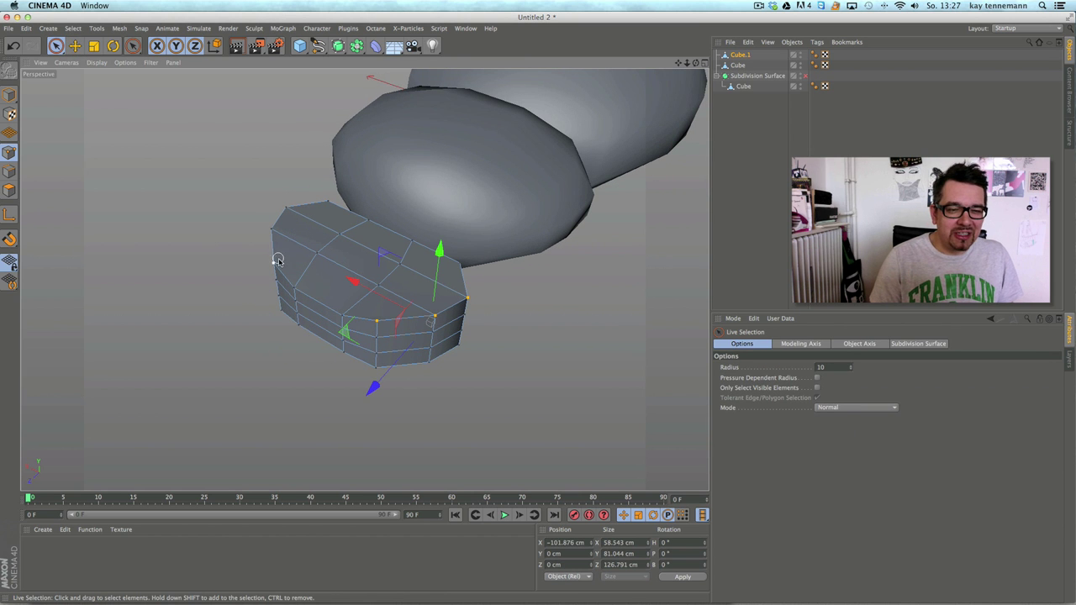
left_click_drag(279, 215, 286, 209, "shift")
left_click(93, 46)
left_click_drag(223, 251, 328, 230, "alt")
key("space")
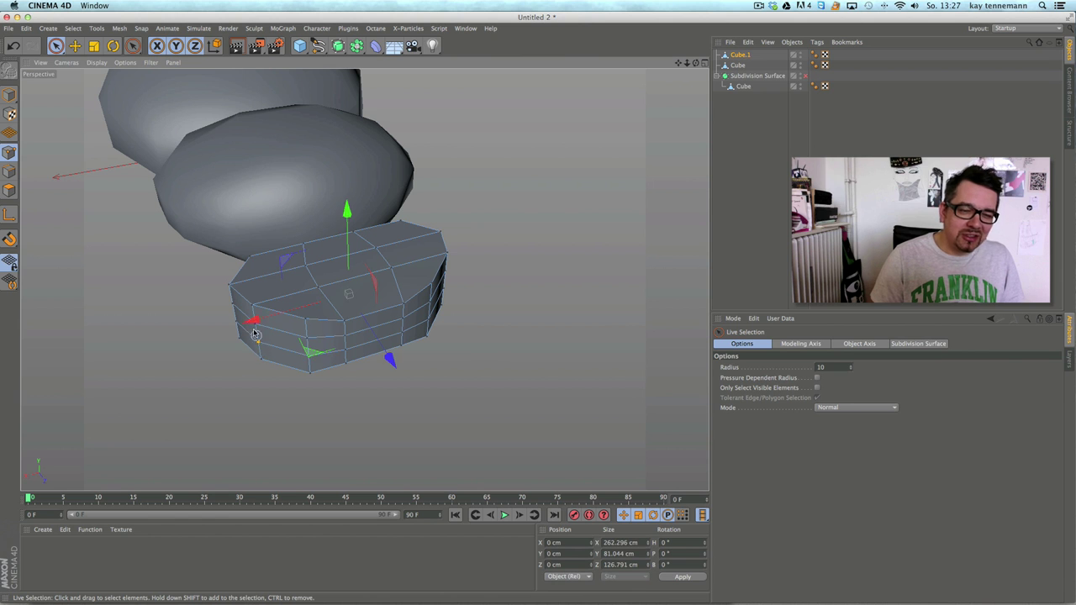
left_click(254, 330)
left_click(263, 287)
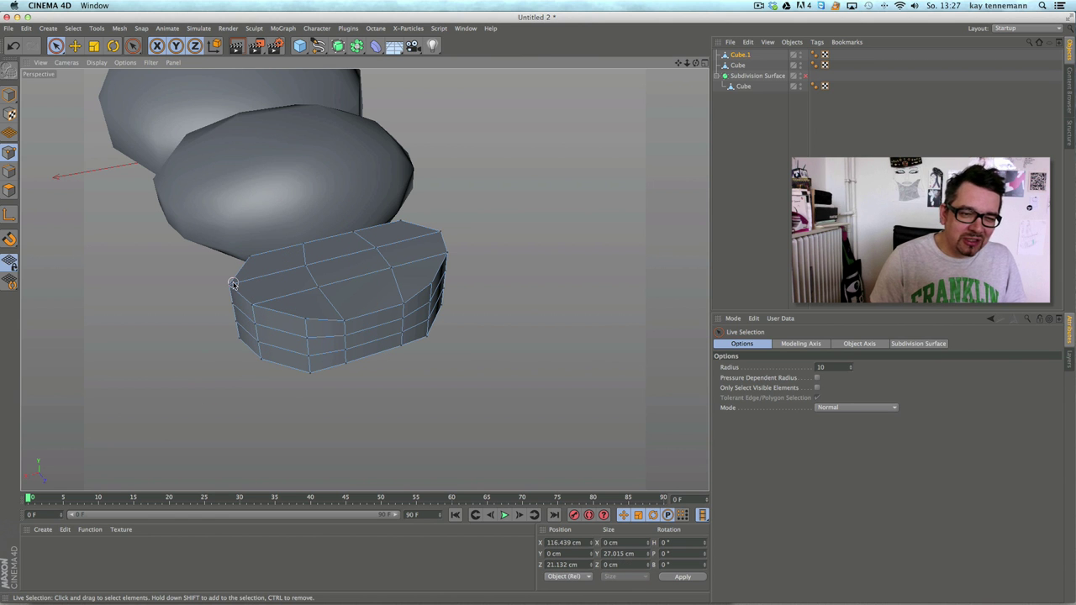
Step: Restrict selection to visible elements, select the head's upper side points on both sides and scale them to about 190 cm in X
left_click(817, 388)
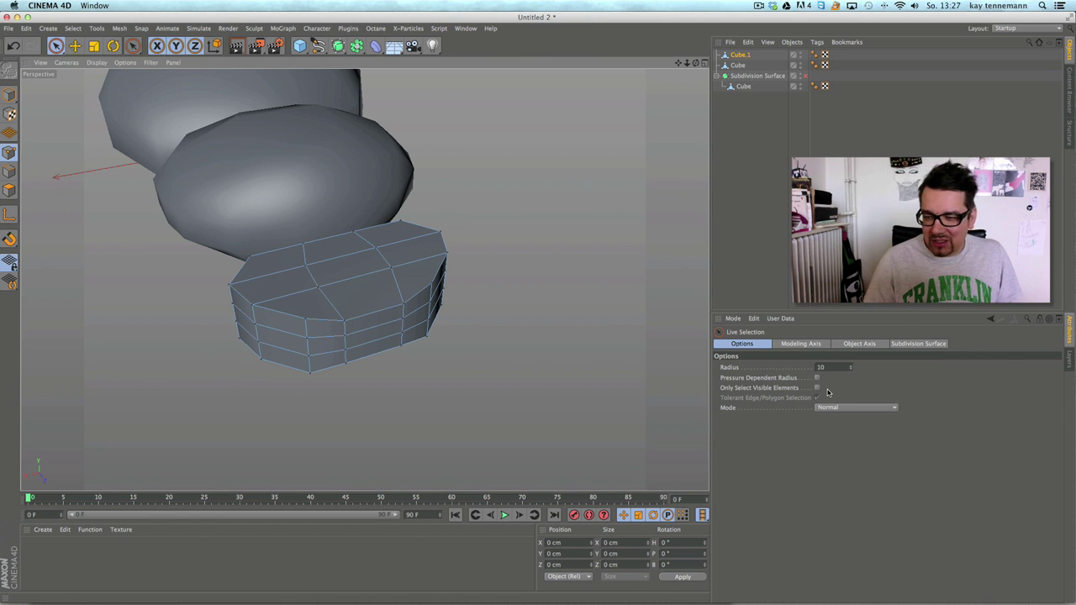
left_click(223, 283)
left_click(306, 318, "shift")
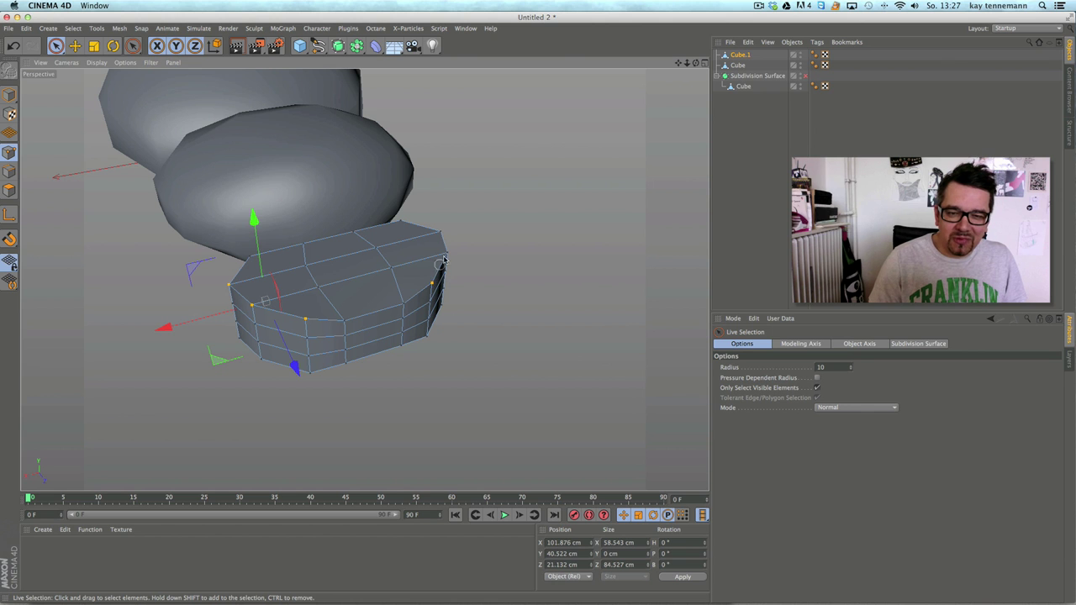
left_click(441, 230, "shift")
left_click(249, 256, "shift")
key("t")
left_click_drag(308, 275, 283, 286)
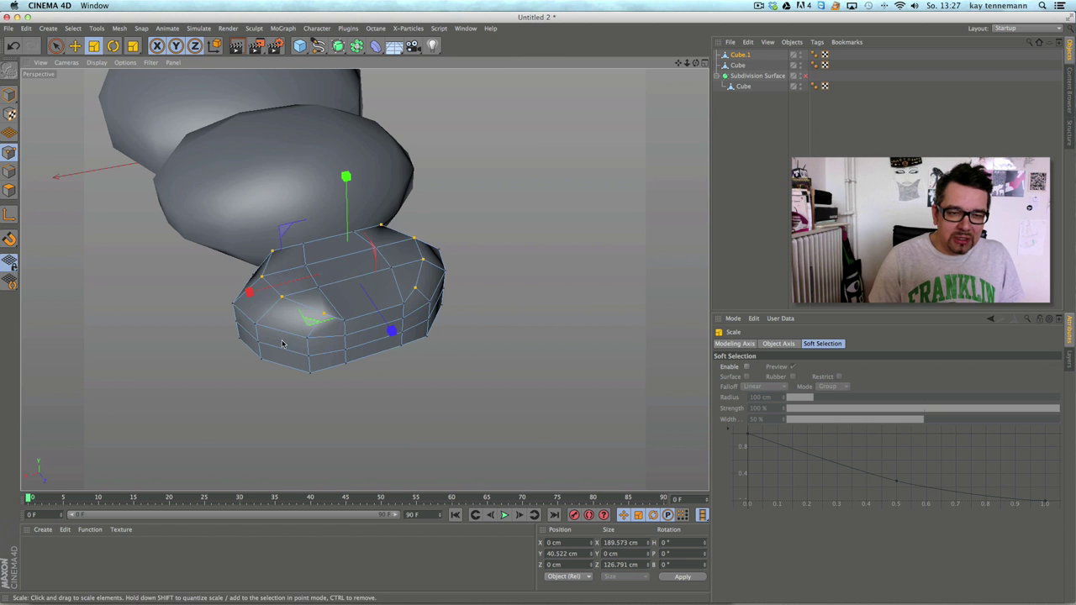
Step: Select the head's lower side points on both sides and scale them inward in X
left_click_drag(282, 343, 259, 233, "alt")
left_click_drag(297, 323, 286, 268, "alt")
key("space")
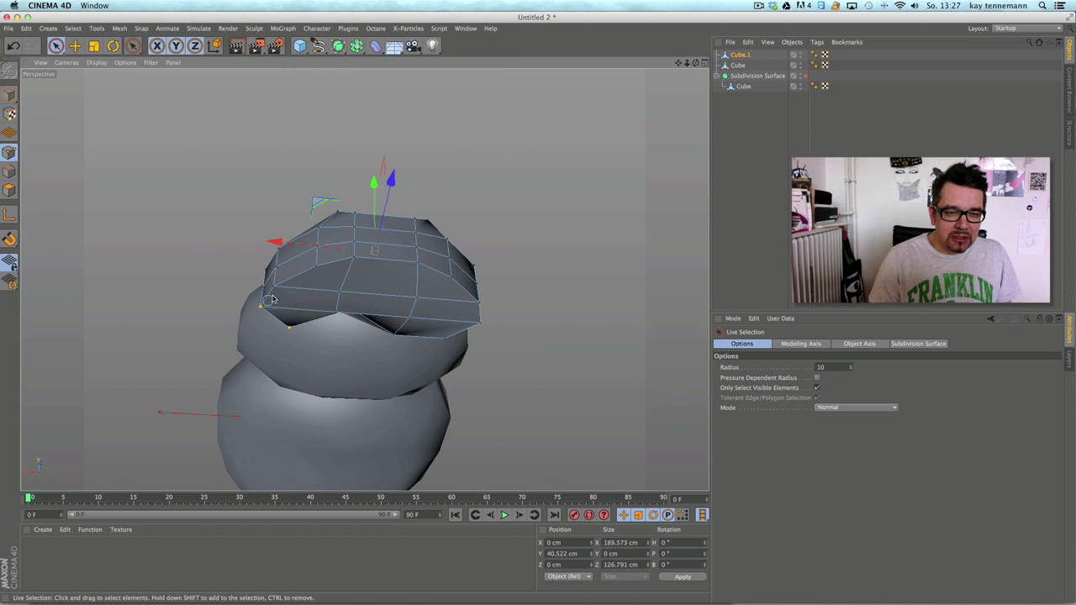
left_click(319, 264)
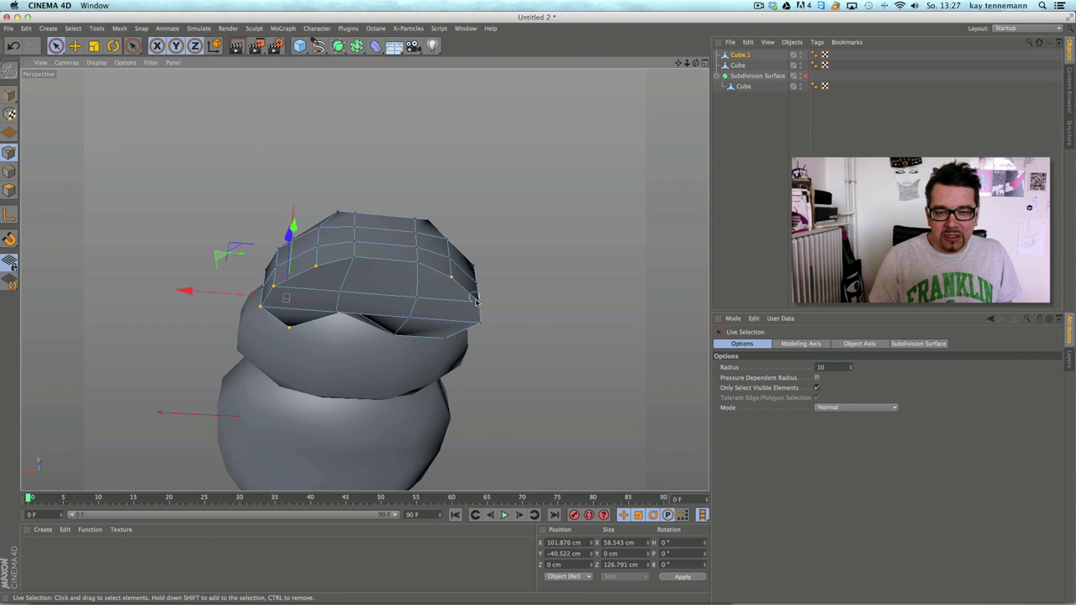
left_click_drag(479, 325, 482, 323, "shift")
left_click_drag(424, 392, 411, 280, "alt")
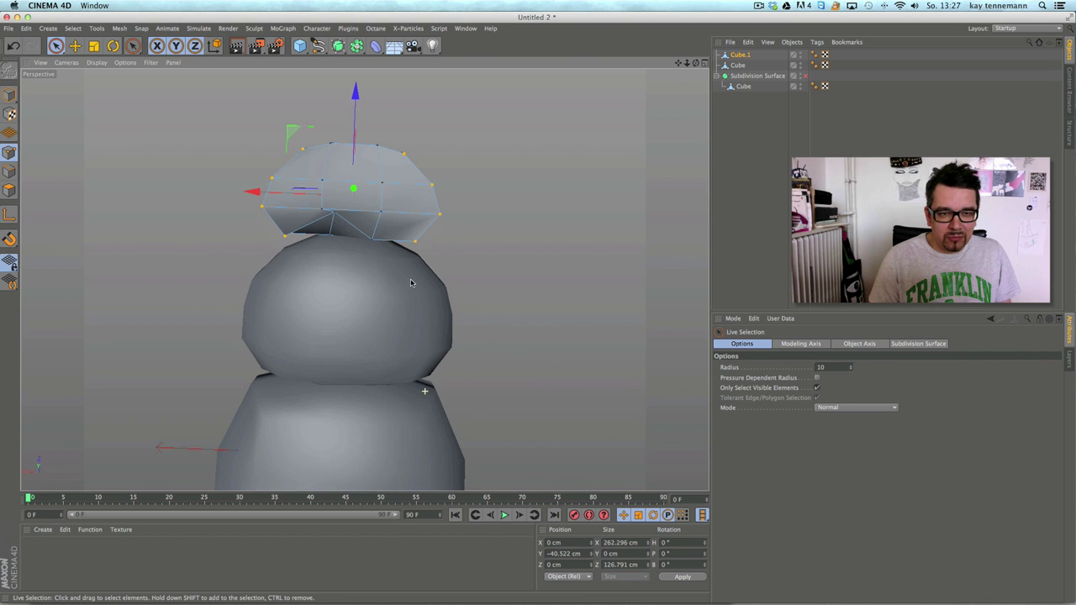
left_click_drag(340, 249, 336, 293, "alt")
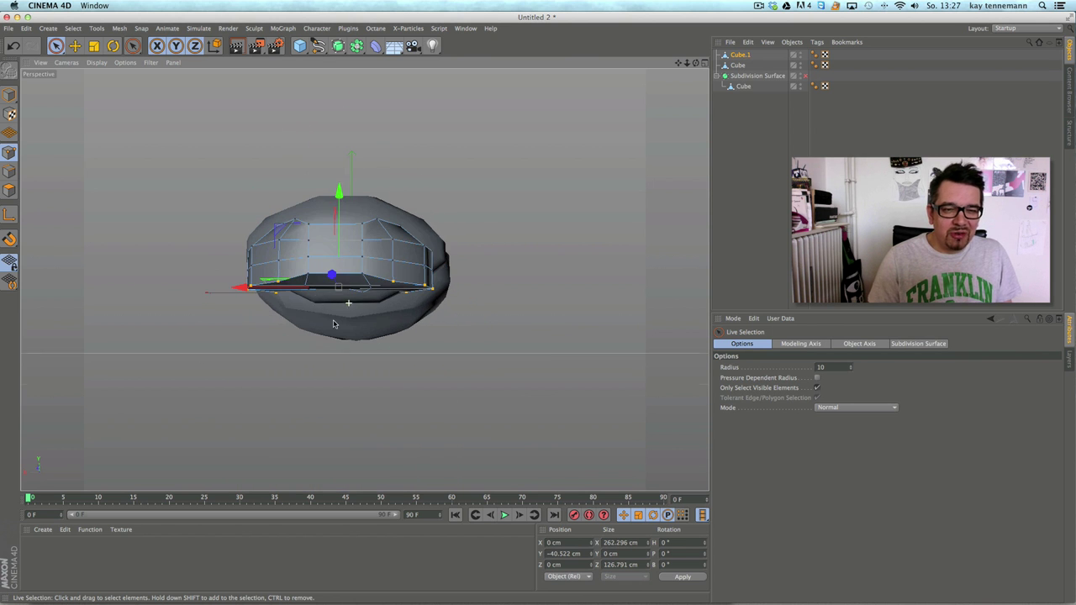
key("t")
left_click_drag(236, 294, 341, 217)
Step: Raise the lower rear centre point of the head in Y and align it in the top view at about X 30 cm, Z -63 cm
key("9")
left_click(338, 221)
left_click_drag(337, 116, 378, 278)
right_click_drag(356, 284, 399, 272, "alt")
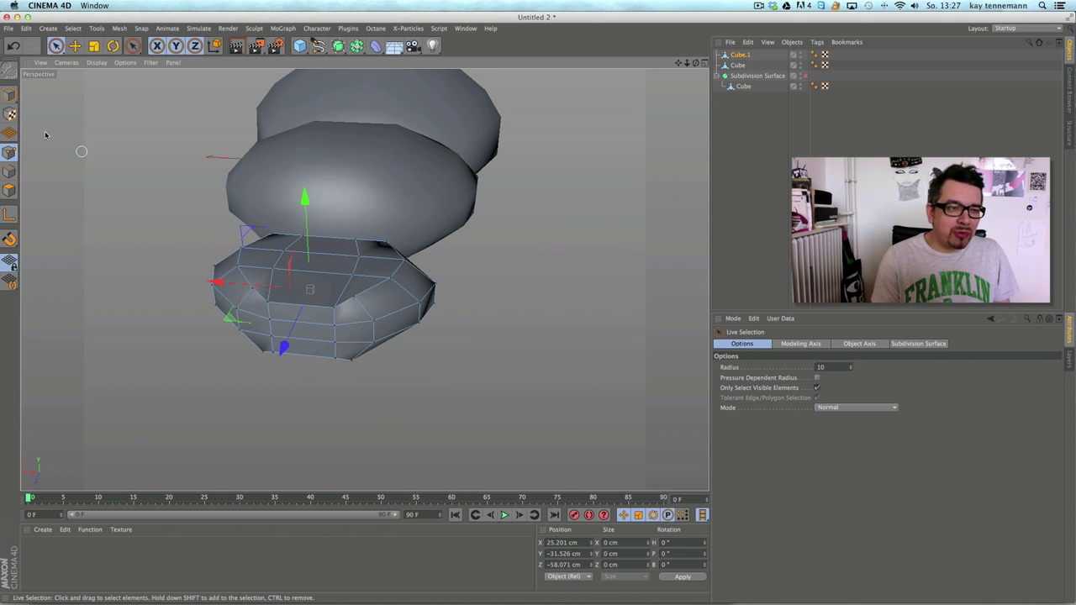
middle_click(533, 203)
middle_click(533, 203)
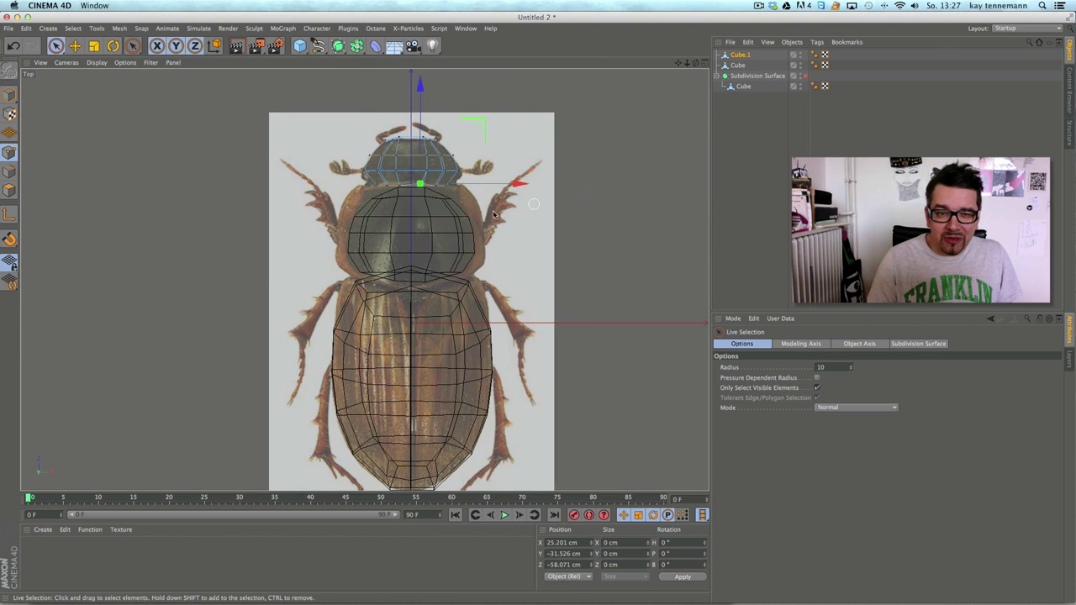
right_click_drag(403, 208, 446, 203, "alt")
middle_click_drag(428, 178, 424, 280, "alt")
left_click_drag(434, 166, 435, 170)
left_click_drag(533, 270, 538, 270)
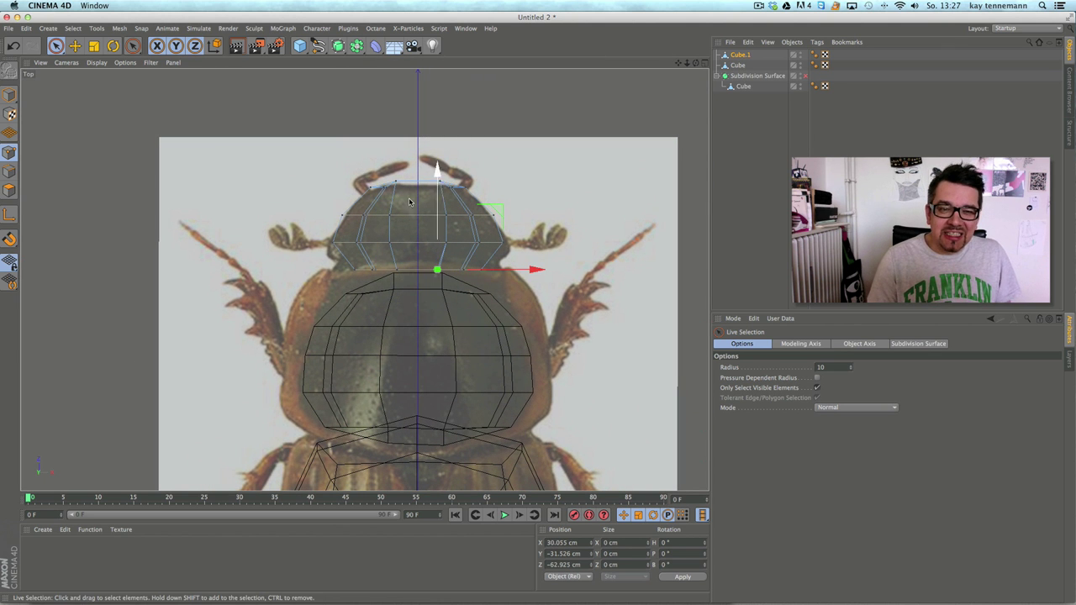
Step: Allow selection of hidden elements, select the head's two centre point columns in the top view and scale them to about 57 cm in X
key("space")
left_click(398, 184)
key("space")
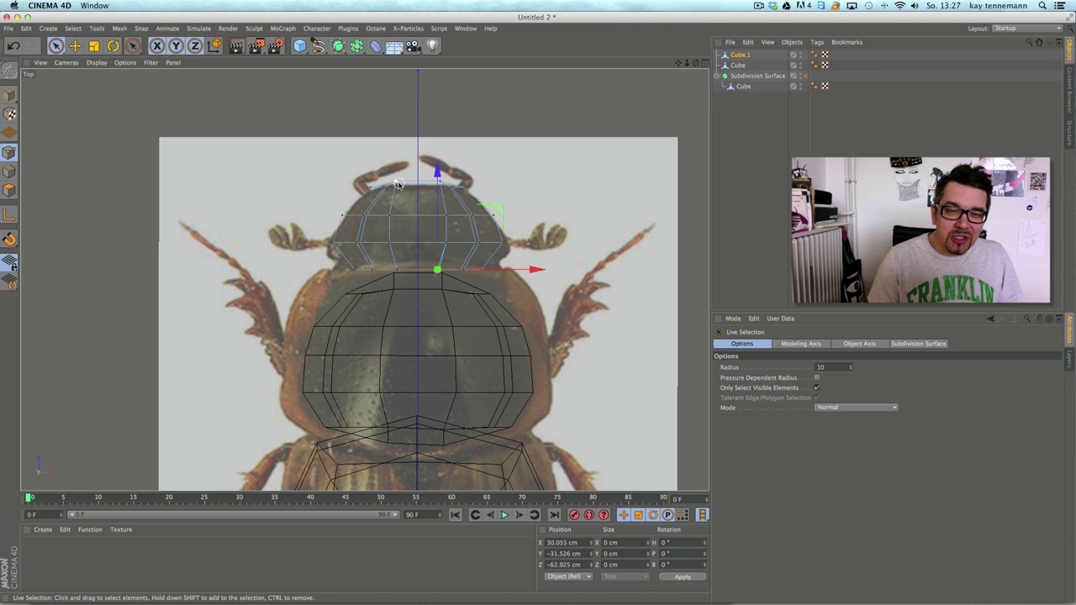
left_click(817, 388)
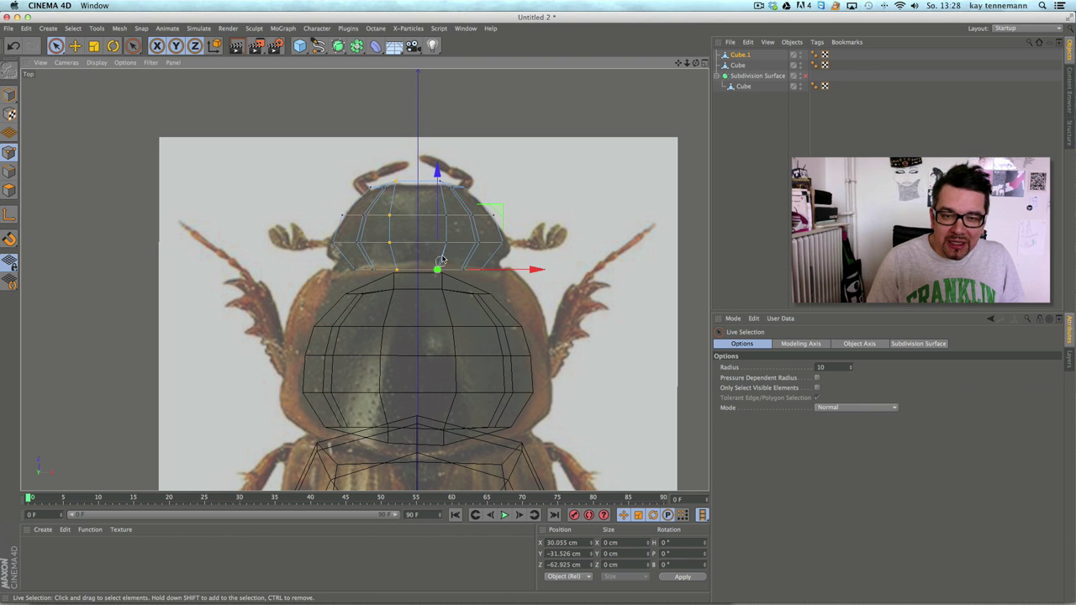
key("t")
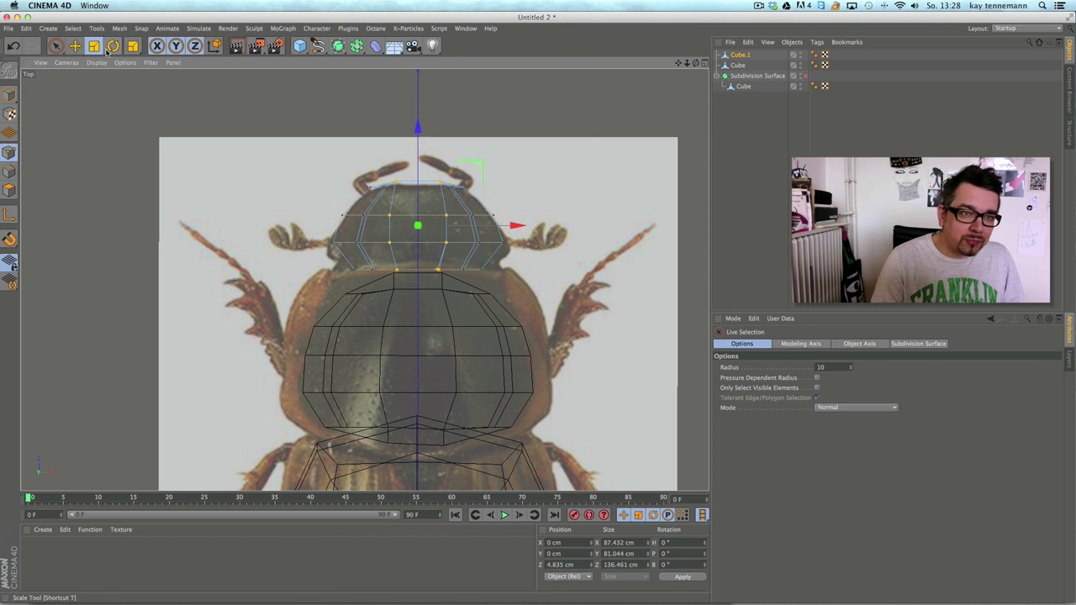
left_click_drag(520, 227, 497, 229)
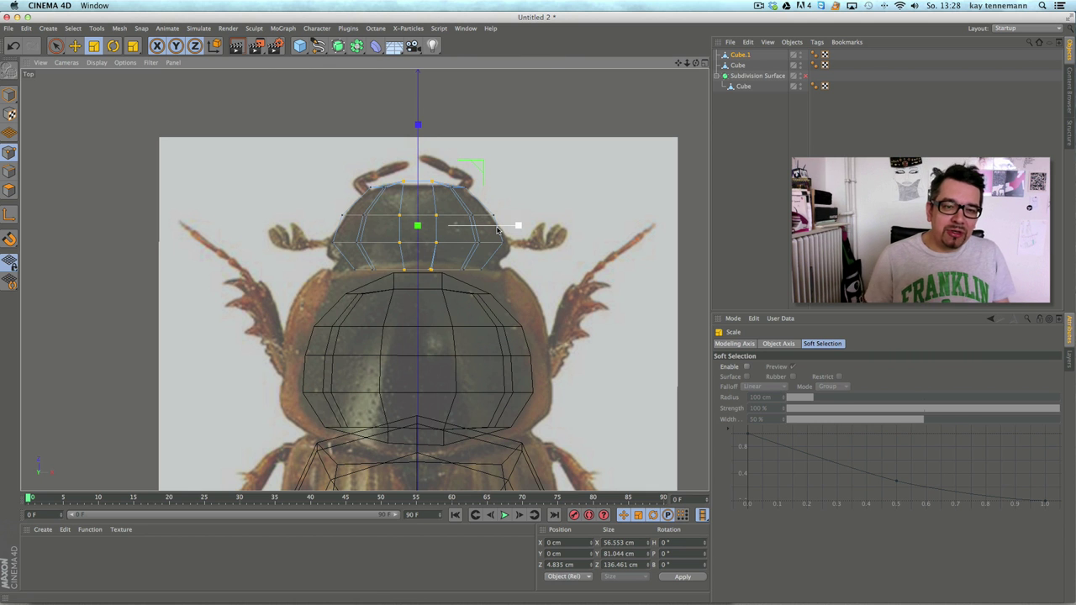
Step: Select the front points just outside the head's centre columns and move them slightly forward along Z to about 68 cm
key("space")
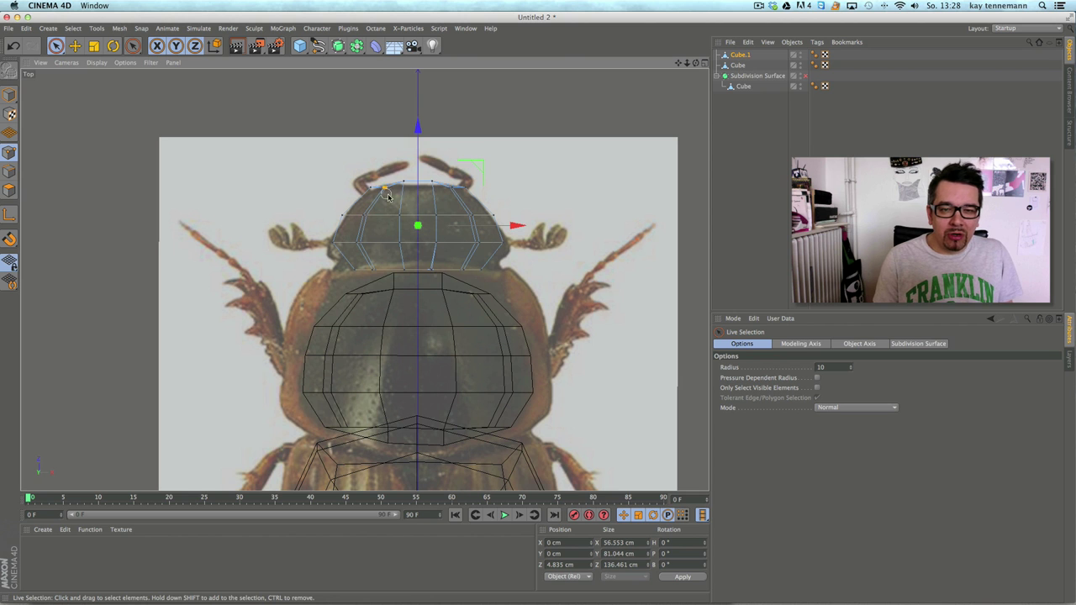
left_click_drag(450, 191, 451, 190)
left_click_drag(417, 90, 418, 87)
Step: Look at the open document Untitled 3 and return to Untitled 2
left_click(467, 28)
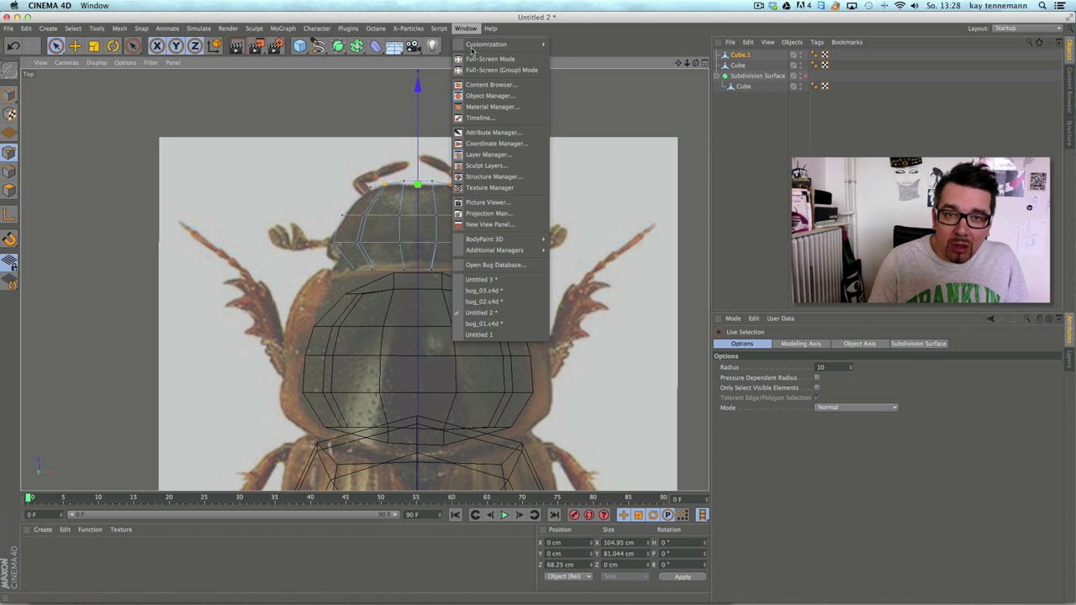
left_click(515, 288)
left_click(465, 28)
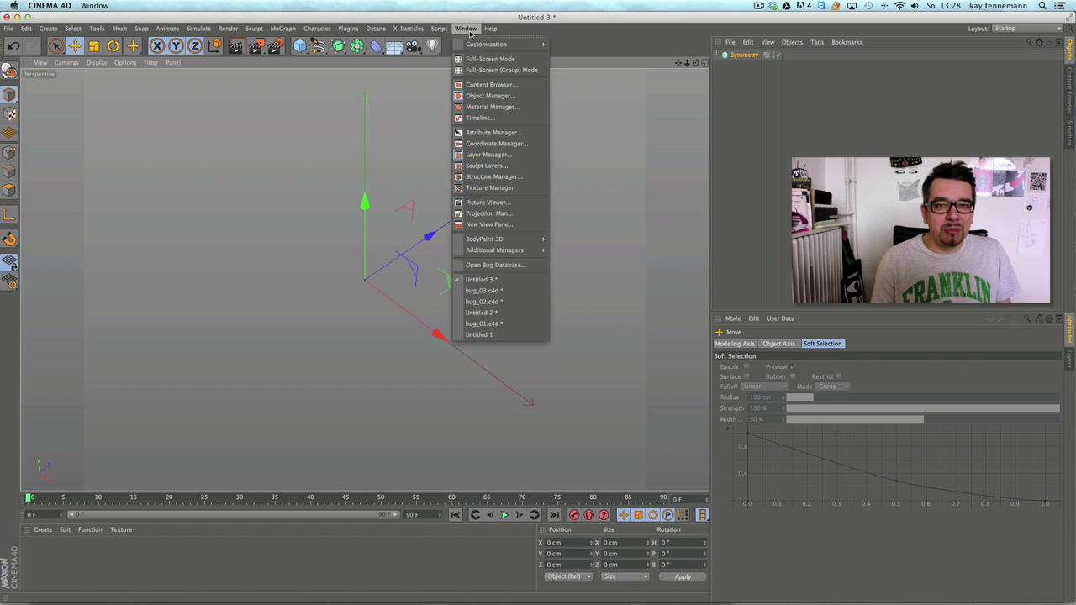
left_click(495, 319)
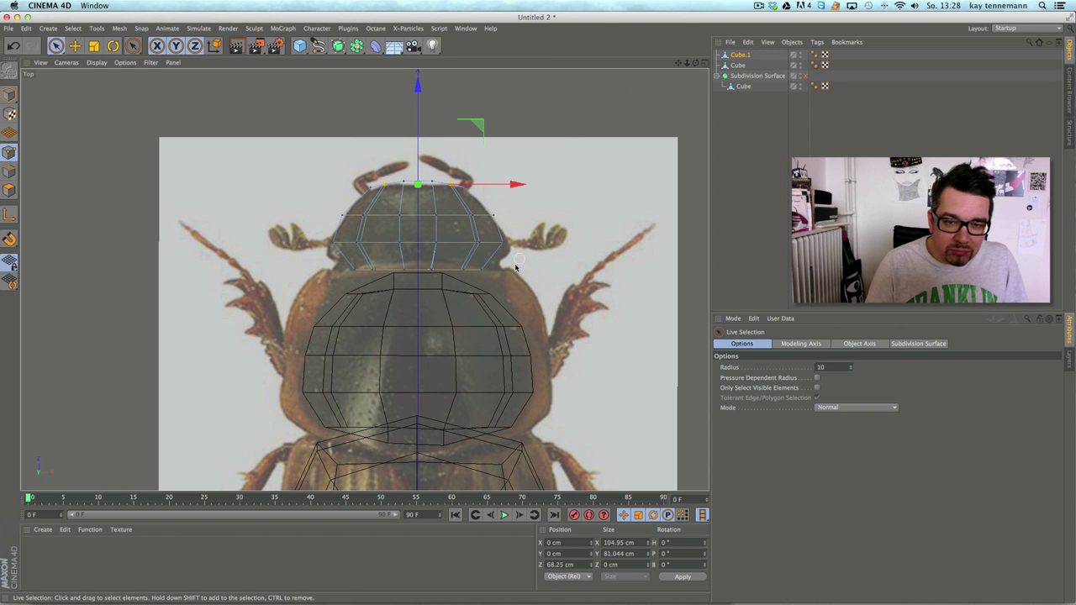
Step: Move the head's inner rear-edge points slightly backward along Z and its two outer rear corner points slightly forward
key("space")
key("space")
left_click(477, 269)
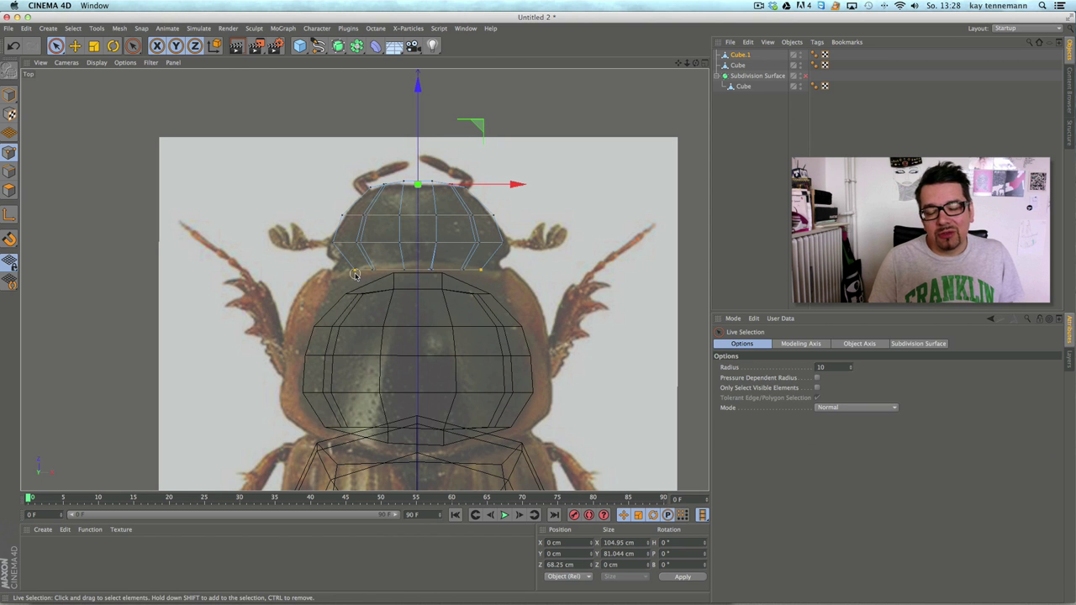
left_click_drag(355, 277, 354, 277)
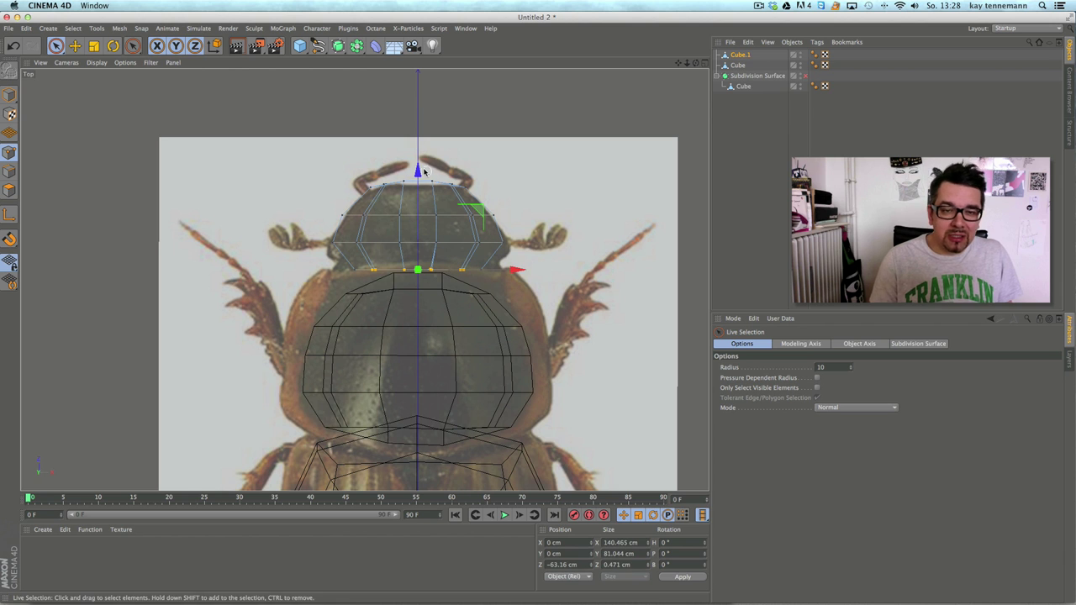
left_click_drag(415, 169, 416, 176)
left_click_drag(498, 273, 468, 263)
left_click_drag(353, 272, 353, 270)
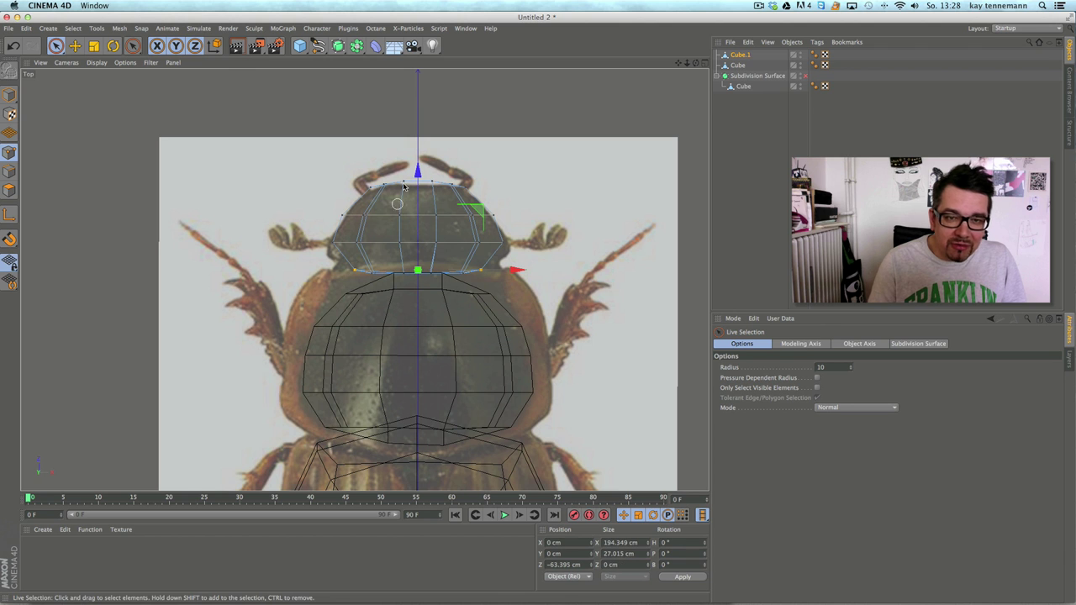
left_click_drag(418, 172, 417, 169)
Step: Select the head's outermost side points on both sides and scale them to about 255 cm in X
left_click(503, 243)
left_click(334, 243, "shift")
left_click(341, 216)
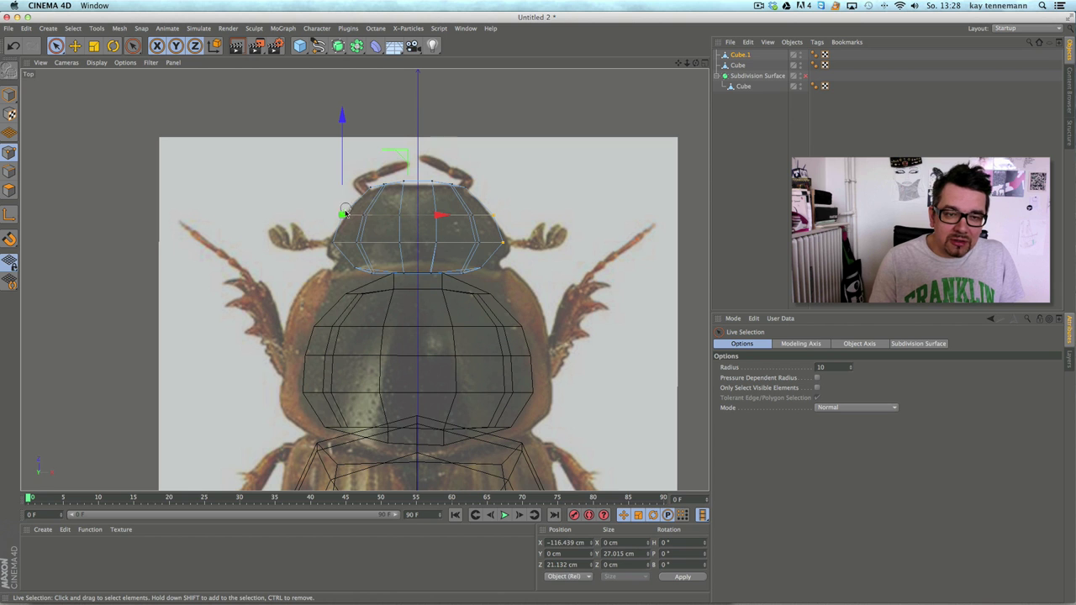
left_click(332, 245, "shift")
key("t")
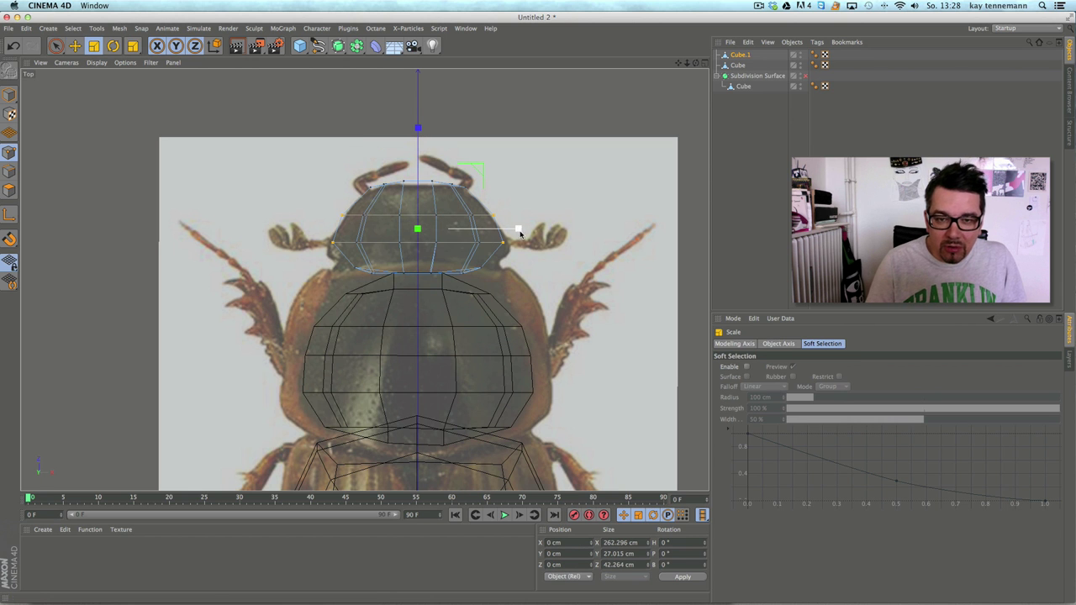
left_click_drag(517, 228, 512, 228)
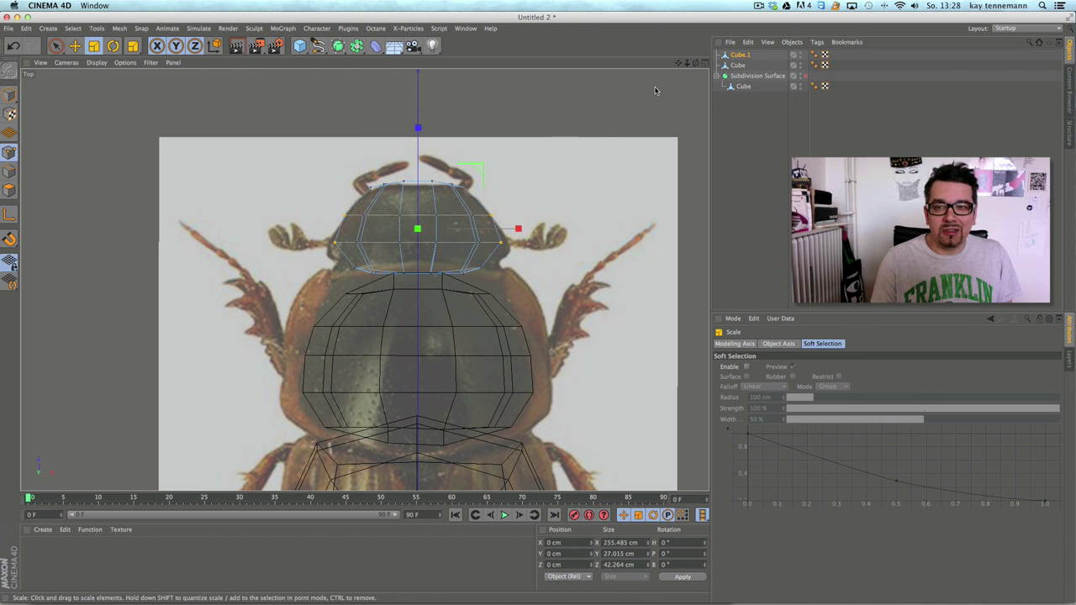
Step: In the perspective view, restrict selection to visible elements, raise the head's upper centre points in Y and pull the front forward along Z
left_click(704, 63)
left_click(359, 63)
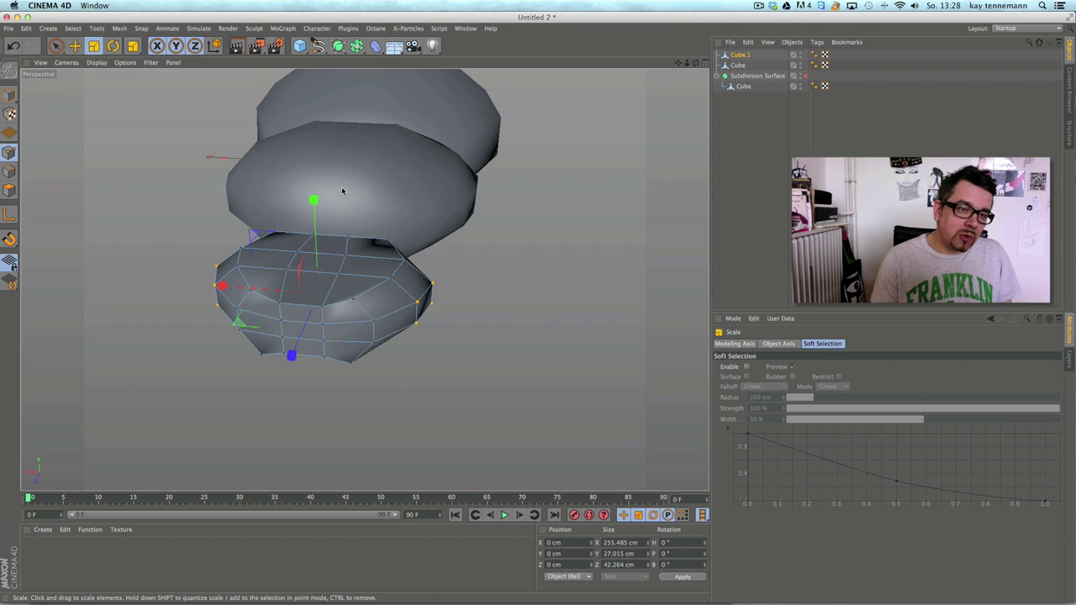
left_click_drag(384, 259, 355, 253, "alt")
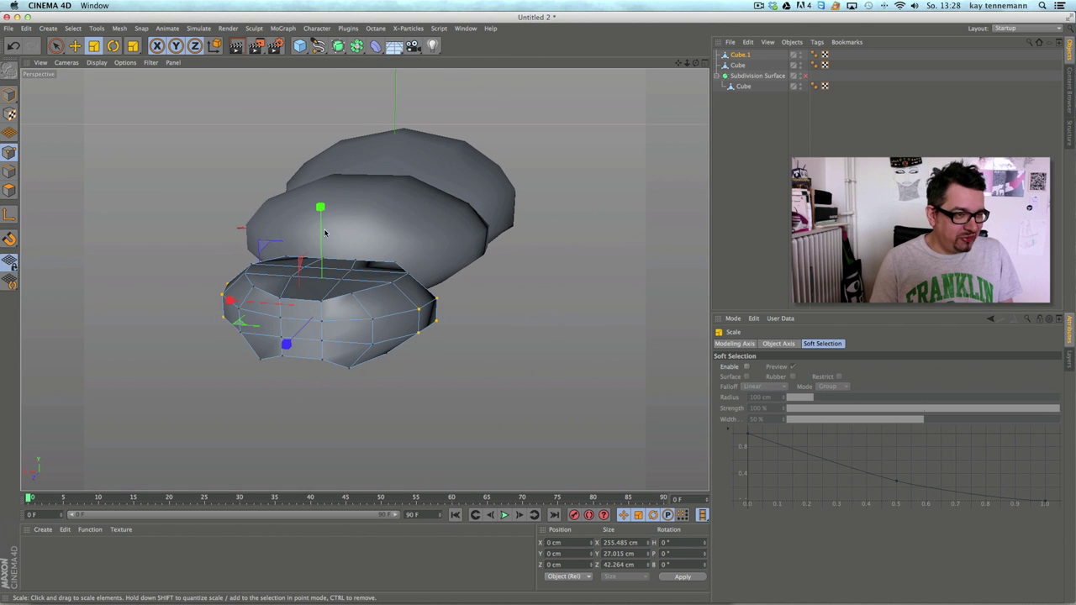
key("9")
left_click(816, 388)
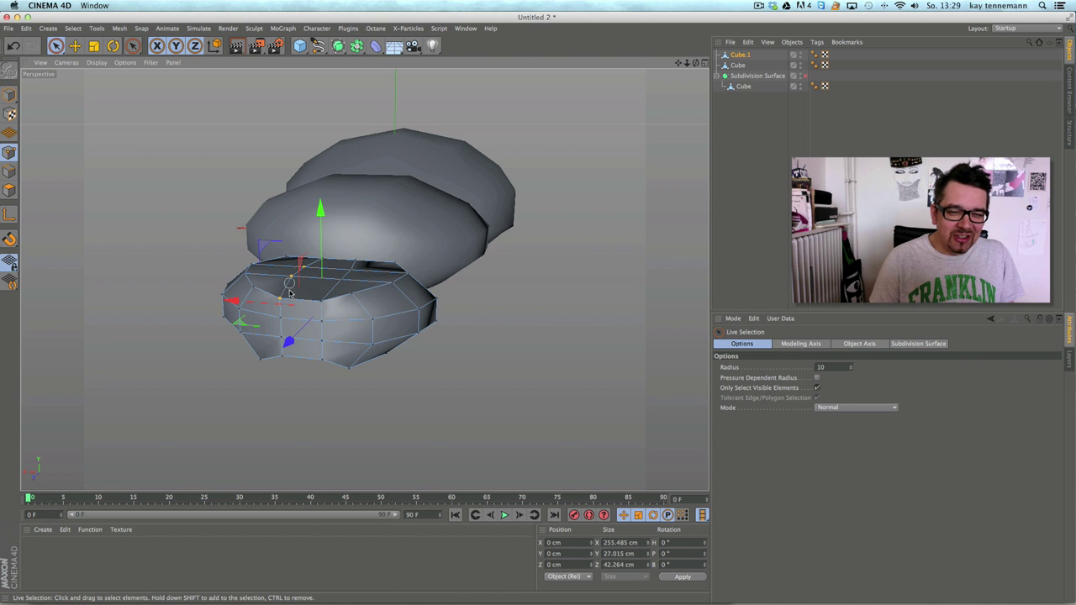
left_click_drag(347, 274, 347, 271)
left_click_drag(313, 186, 313, 171)
mouse_move(386, 284)
left_mouse_down("alt")
mouse_move(250, 236)
mouse_move(319, 315)
mouse_move(247, 257)
mouse_move(319, 317)
mouse_move(292, 335)
mouse_move(308, 368)
left_mouse_up("alt")
left_click_drag(177, 418, 163, 425)
Step: Switch to Model mode and examine the head, thorax and abdomen from several angles and in side profile
left_click_drag(339, 426, 377, 239, "alt")
middle_click_drag(380, 356, 404, 209, "alt")
left_click_drag(323, 279, 349, 440, "alt")
left_click(8, 94)
left_click_drag(252, 197, 492, 255, "alt")
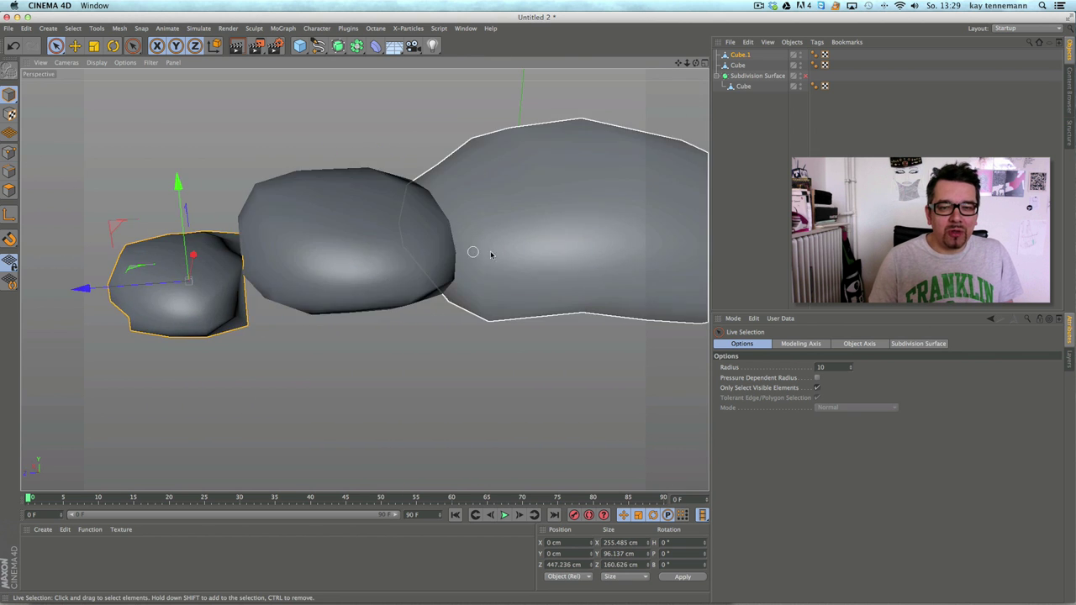
scroll(509, 253, "down", 5)
middle_click_drag(509, 253, 404, 270, "alt")
left_click_drag(392, 325, 372, 256, "alt")
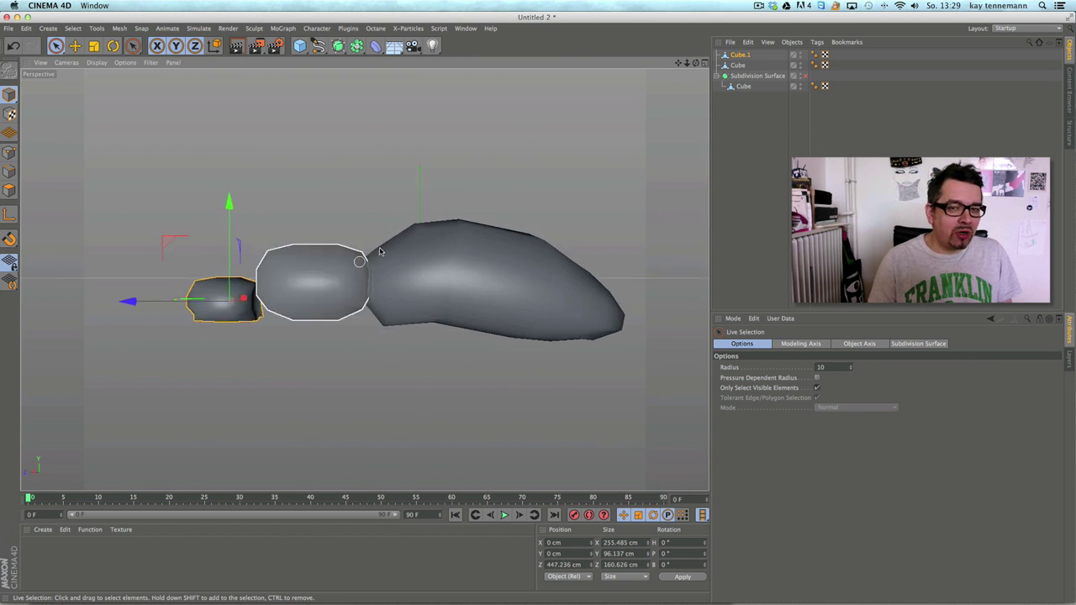
Step: In the Right view, select the abdomen object and rotate it so that its rear end tilts slightly further down
left_click(704, 63)
left_click(359, 284)
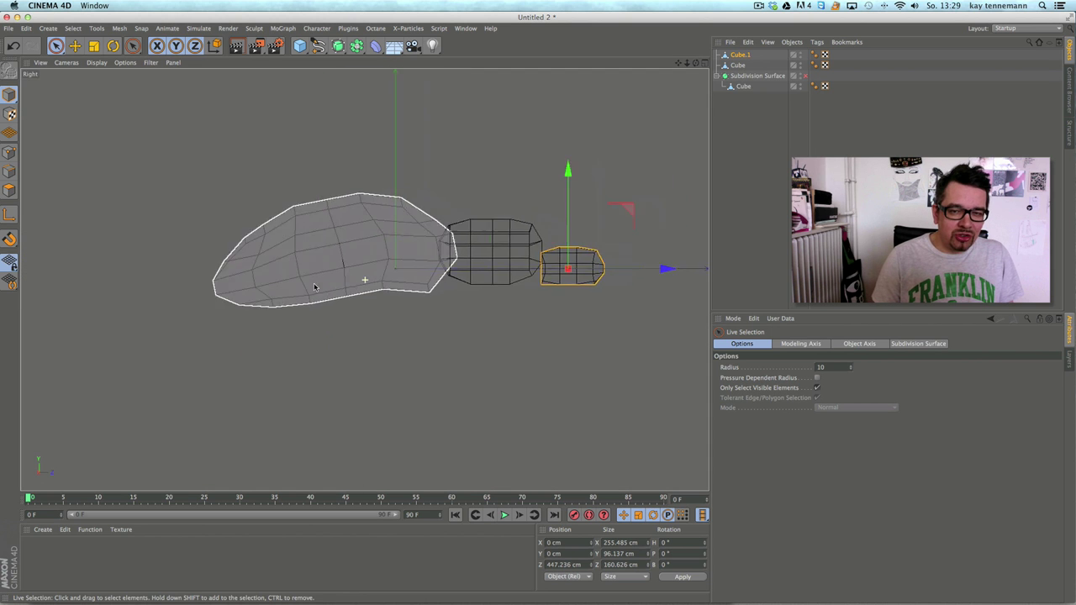
middle_click_drag(315, 287, 264, 285, "alt")
left_click(743, 87)
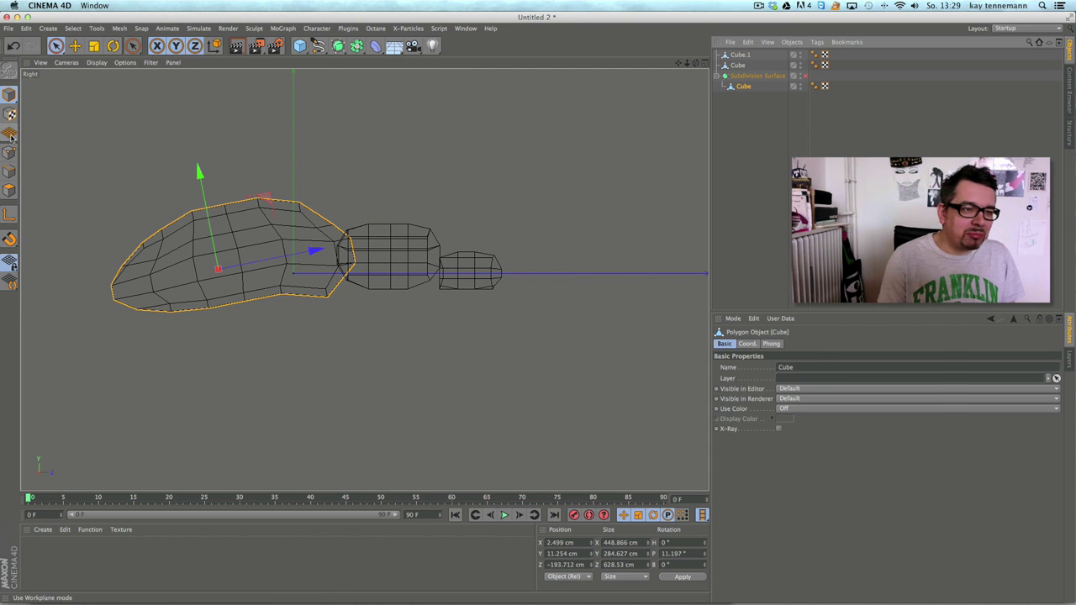
left_click(113, 45)
left_click_drag(241, 209, 261, 269)
Step: Rename the abdomen object as body and the thorax object as neck
left_click(739, 65)
left_click(743, 86)
double_click(745, 87)
type("body")
key("Return")
left_click(745, 67)
double_click(746, 67)
type("neck")
key("Return")
Step: Raise the neck object to about 84 cm in Y, try rotating it slightly, and undo the rotation
key("e")
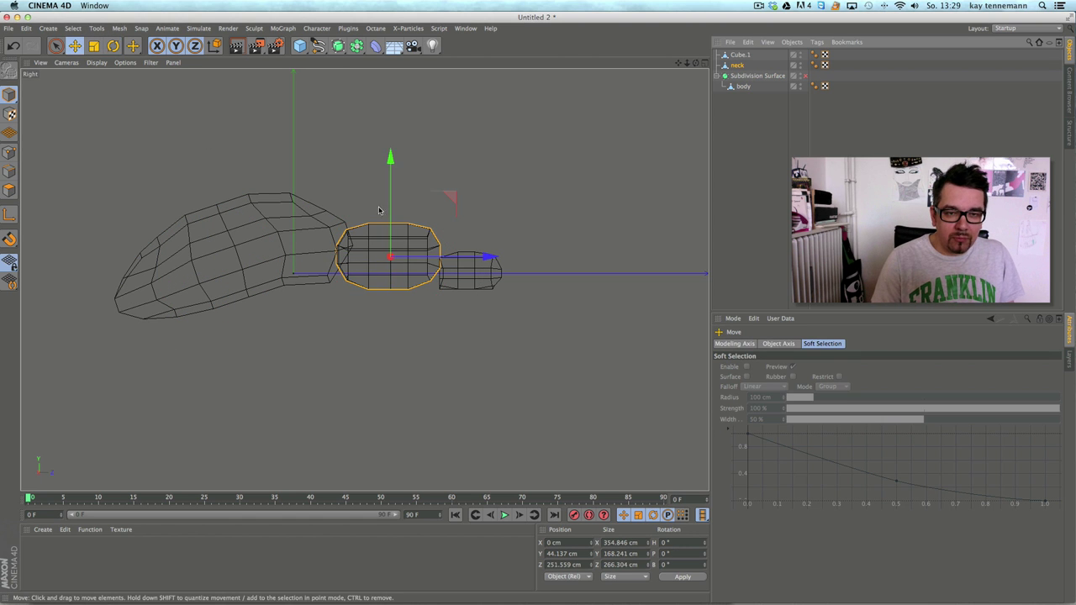
left_click_drag(379, 210, 429, 180)
key("r")
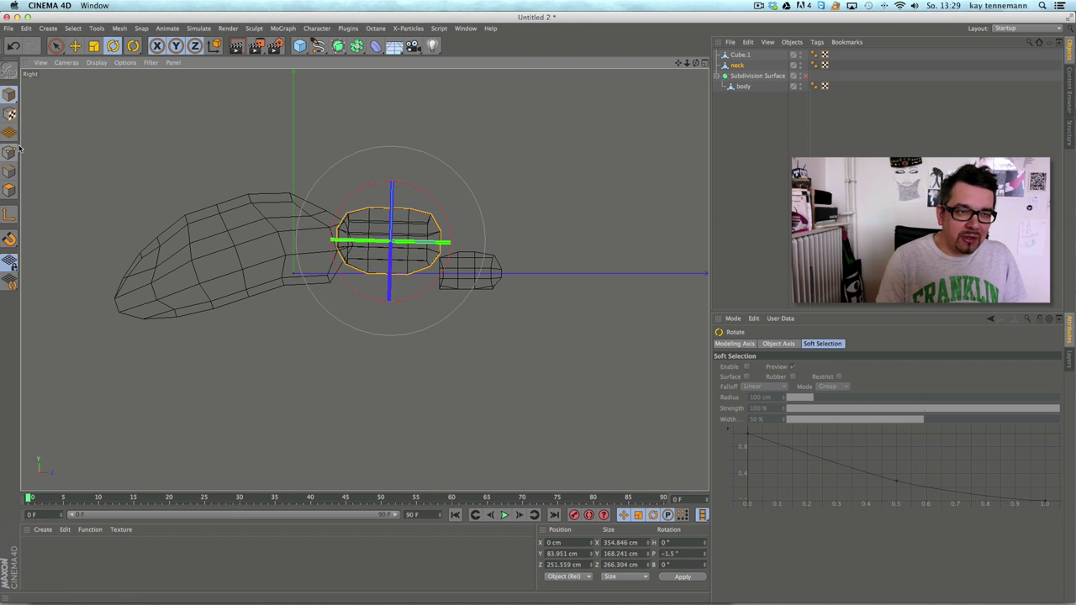
left_click(14, 46)
Step: In Points mode, include hidden points, select the neck's middle column and the one in front of it, and move them slightly up in Y
left_click(10, 153)
key("space")
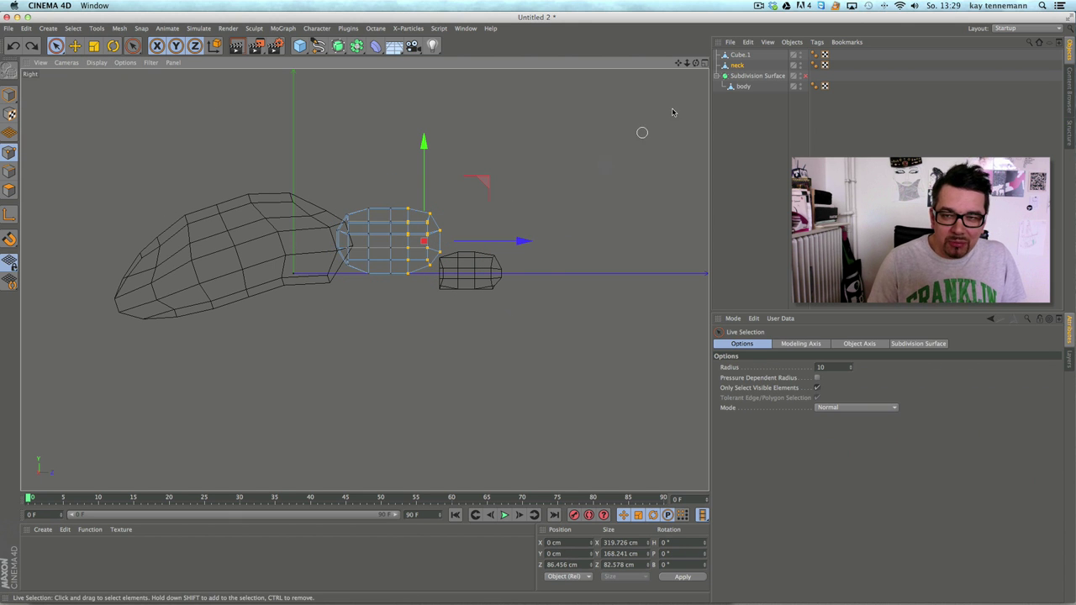
left_click(739, 65)
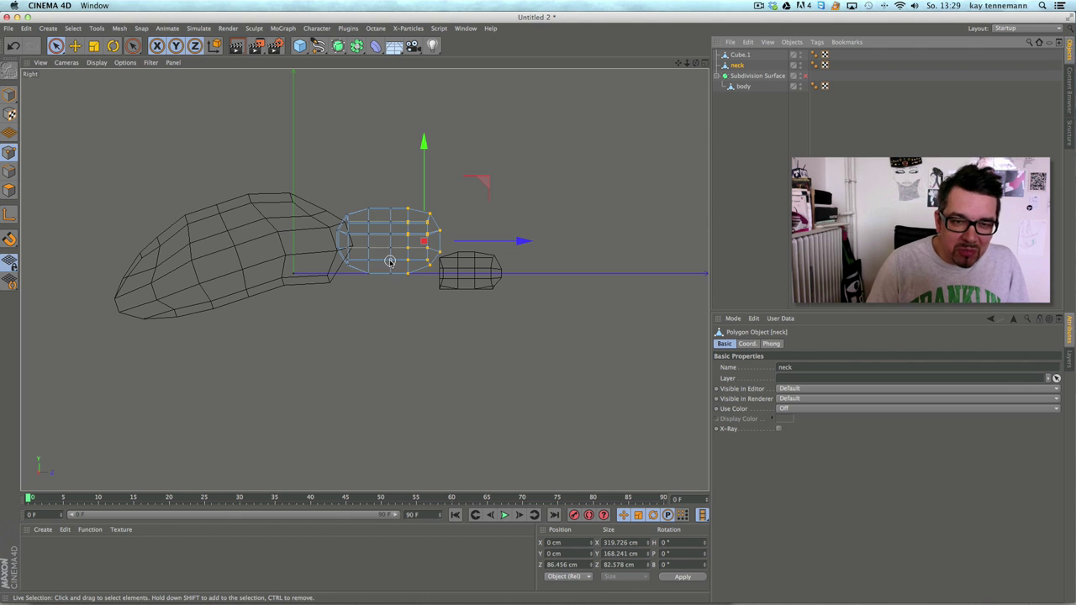
key("space")
key("space")
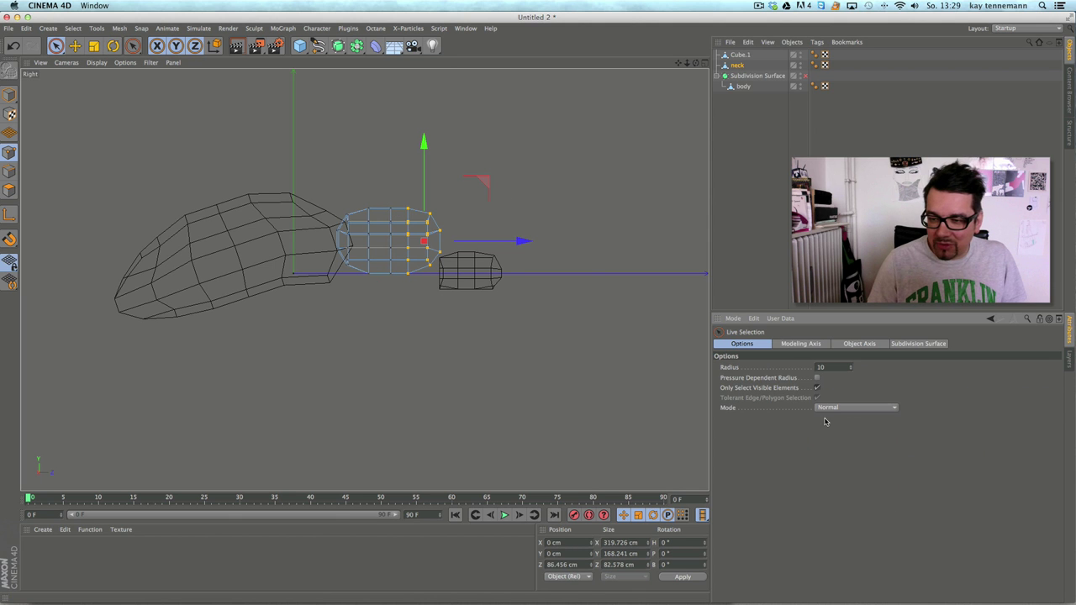
left_click(391, 262)
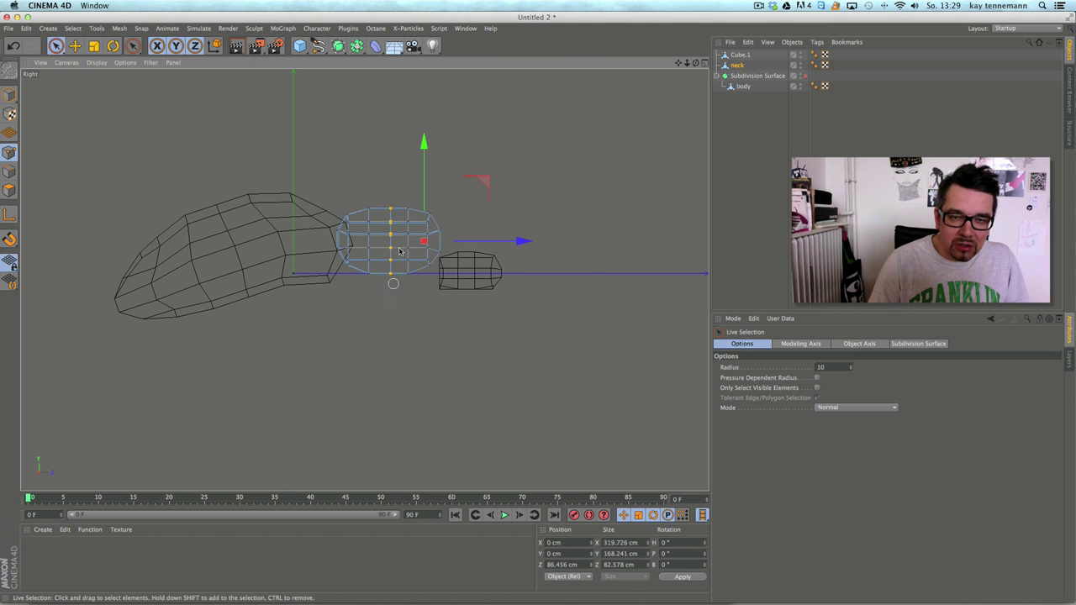
left_click_drag(387, 263, 391, 262)
left_click_drag(400, 144, 400, 138)
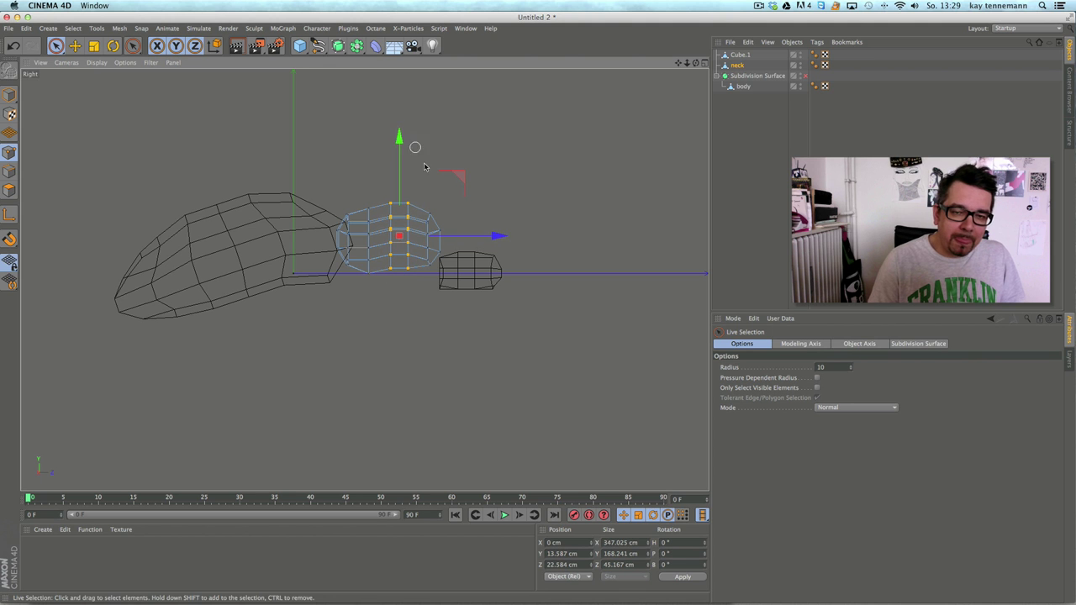
Step: Select all points of the neck's front two columns and rotate them slightly so the front end tilts downward toward the head
key("r")
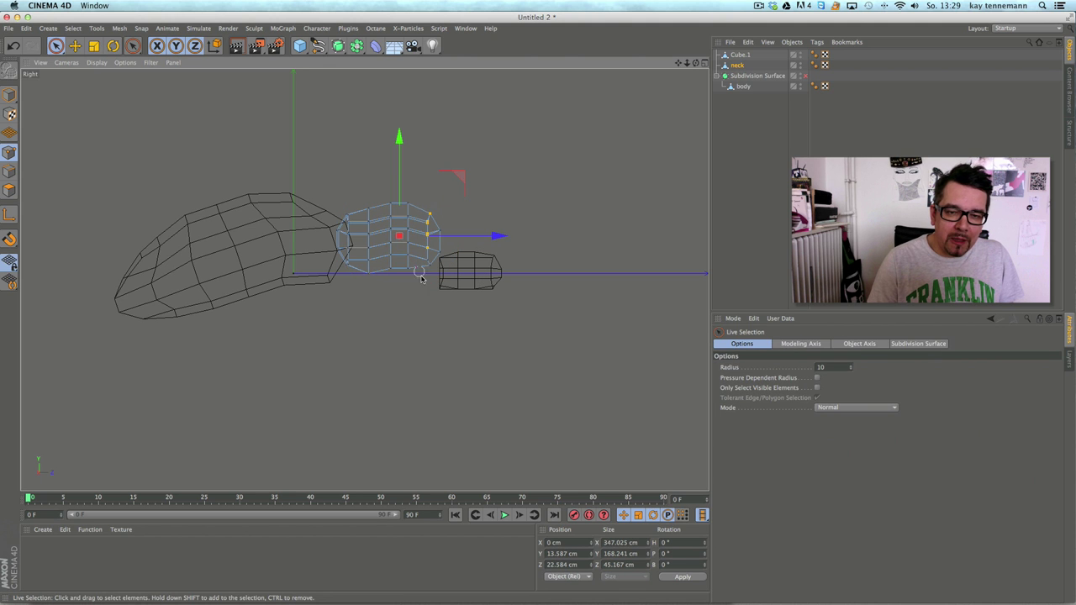
left_click(113, 45)
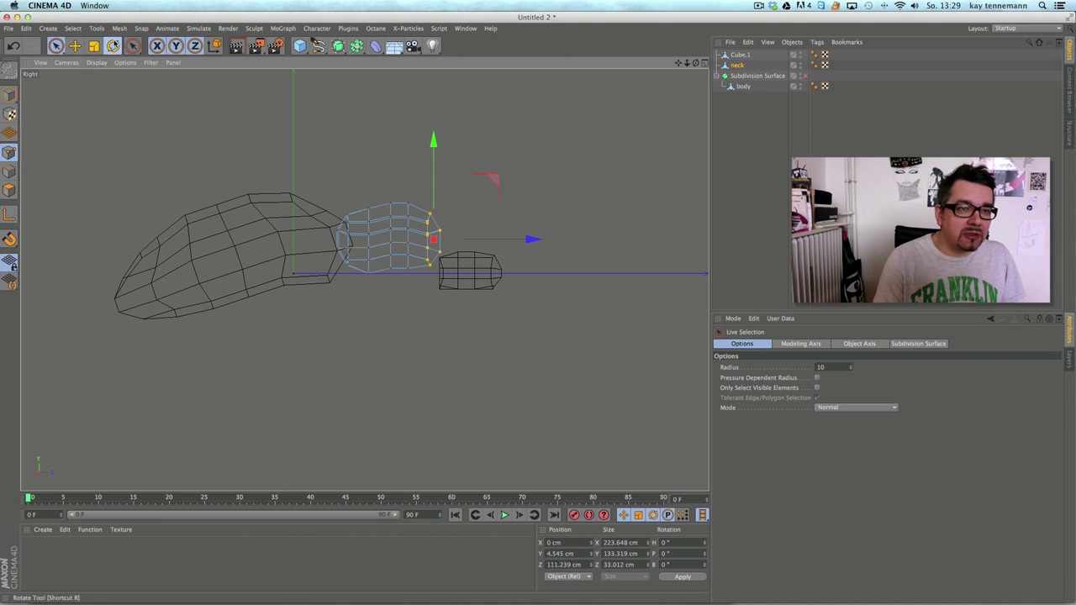
left_click_drag(460, 189, 470, 193)
key("super+z")
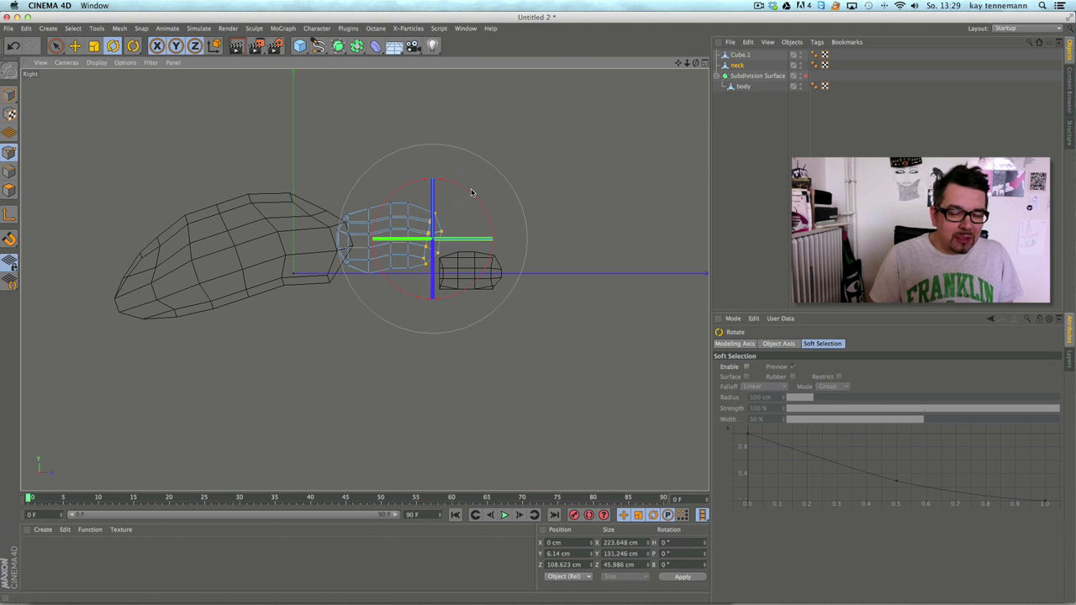
Step: Select the neck's middle point column and the one behind it, and move them slightly up in Y
key("space")
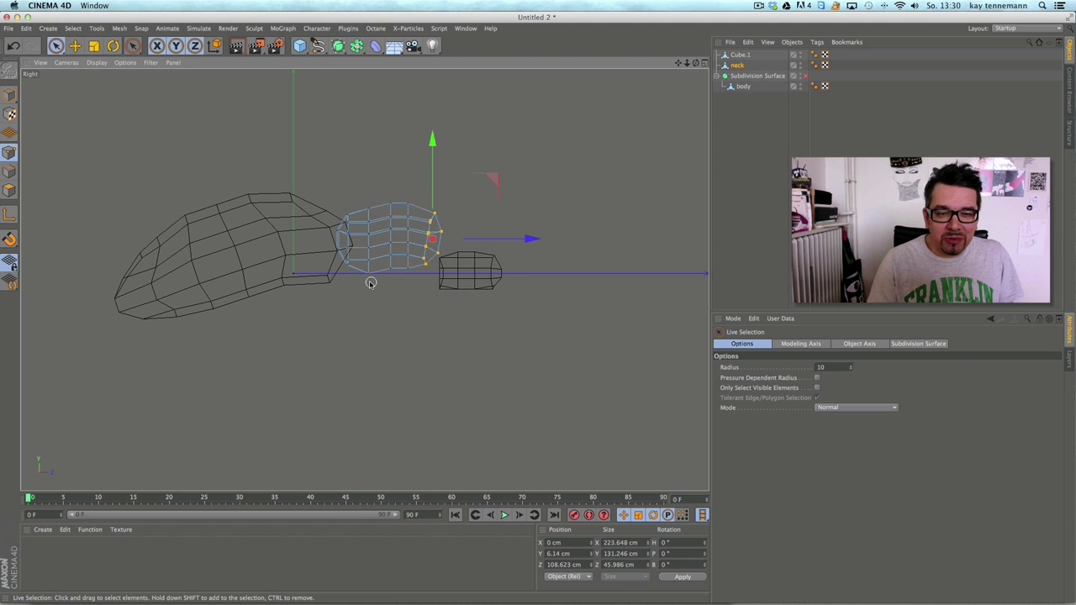
left_click_drag(387, 284, 382, 273)
left_click_drag(378, 138, 379, 138)
Step: Select the neck's front three point columns, including the front end, and move them slightly up in Y
left_click(409, 269)
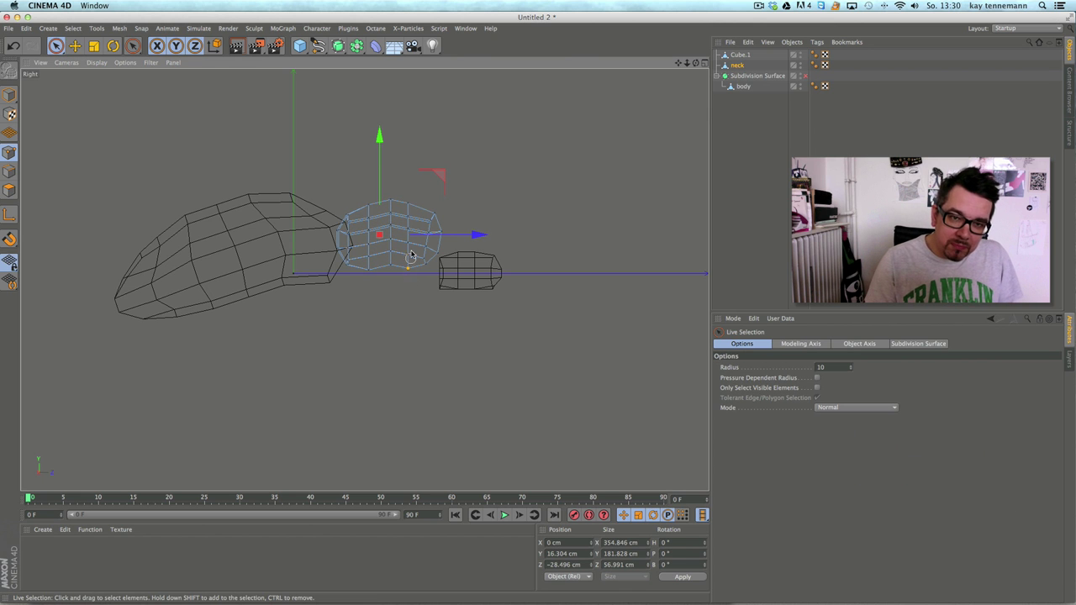
left_click(446, 238)
key("e")
left_click_drag(424, 138, 424, 134)
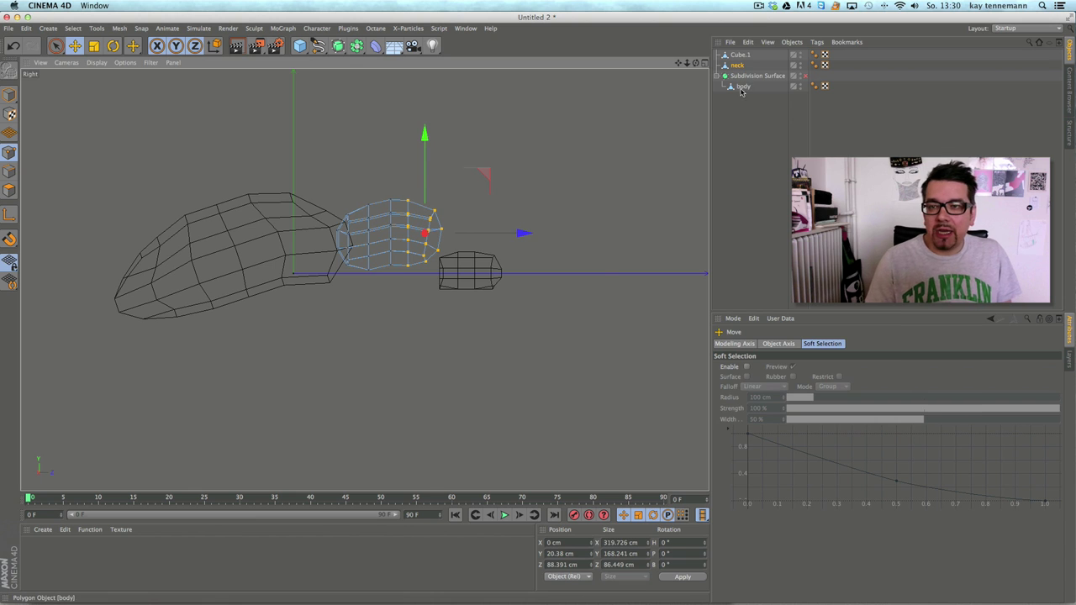
Step: Rename the Cube.1 object as head
left_click(747, 56)
key("Return")
type("he")
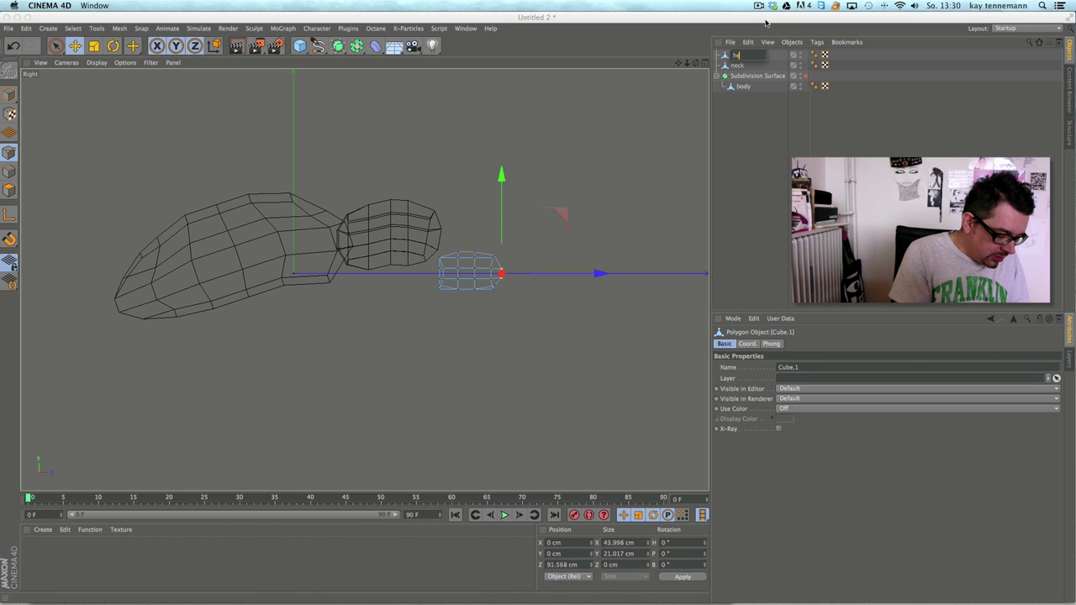
type("ad")
key("Return")
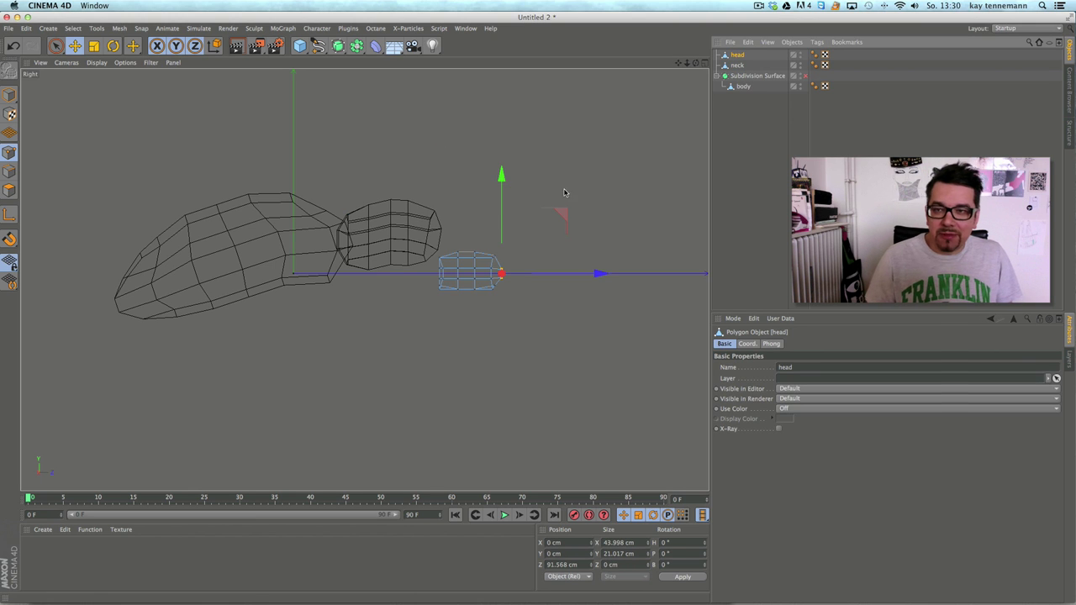
Step: Raise the whole head object toward the neck and scale it down to about 221 × 83 × 139 cm
left_click(10, 95)
left_click_drag(502, 177, 502, 164)
left_click(13, 47)
left_click(9, 94)
left_click_drag(465, 210, 464, 170)
key("t")
left_click_drag(316, 148, 252, 149)
Step: Fit the head against the front of the neck at about Y 91 cm and Z 427 cm, pitched to -17.59°
left_click(76, 47)
left_click_drag(566, 233, 562, 233)
left_click(113, 46)
left_click_drag(503, 189, 487, 228)
key("e")
Step: Switch from the right view to a full-size perspective view of the bug parts
left_click(695, 62)
left_click(360, 64)
scroll(491, 225, "down", 5)
middle_click_drag(493, 224, 328, 319, "alt")
left_click_drag(327, 318, 423, 327, "alt")
Step: Look through the other open documents and return to Untitled 2
left_click(465, 27)
left_click(496, 325)
left_click(475, 28)
left_click(484, 279)
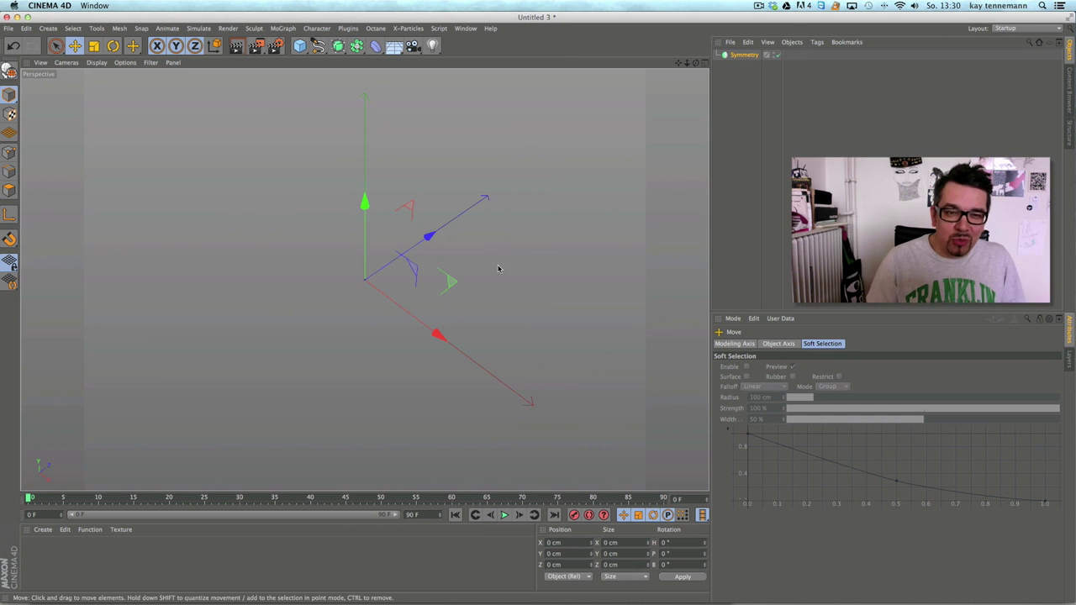
left_click(475, 28)
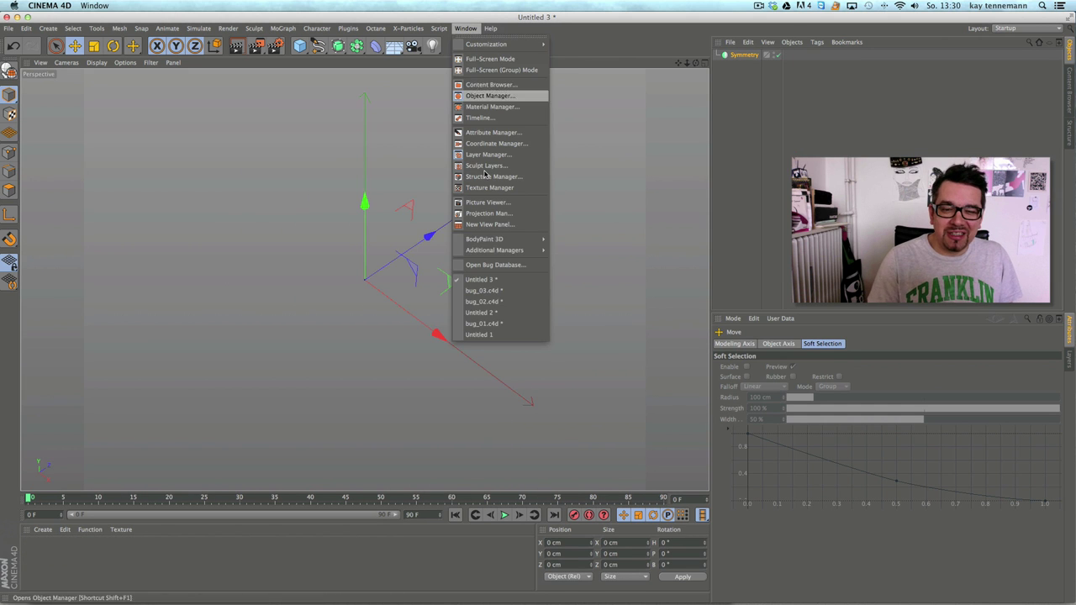
left_click(499, 313)
Step: Display the perspective view shaded with mesh lines and check the head, neck and body from several sides
left_click(96, 62)
left_click(105, 99)
left_click_drag(582, 147, 533, 299, "alt")
right_click_drag(398, 265, 478, 252, "alt")
left_click_drag(376, 275, 512, 208, "alt")
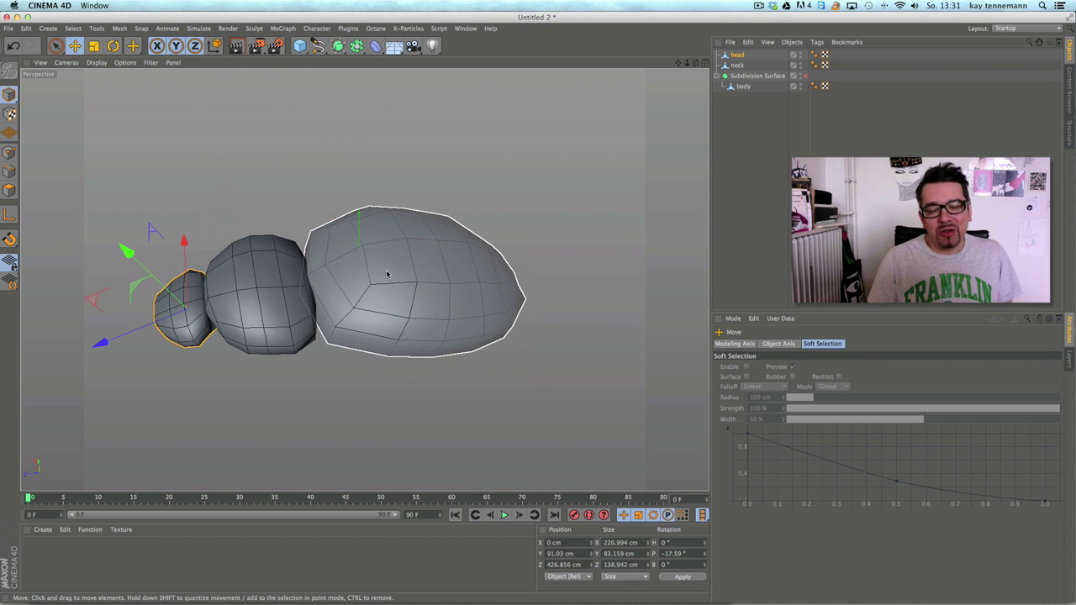
left_click_drag(415, 271, 491, 253, "alt")
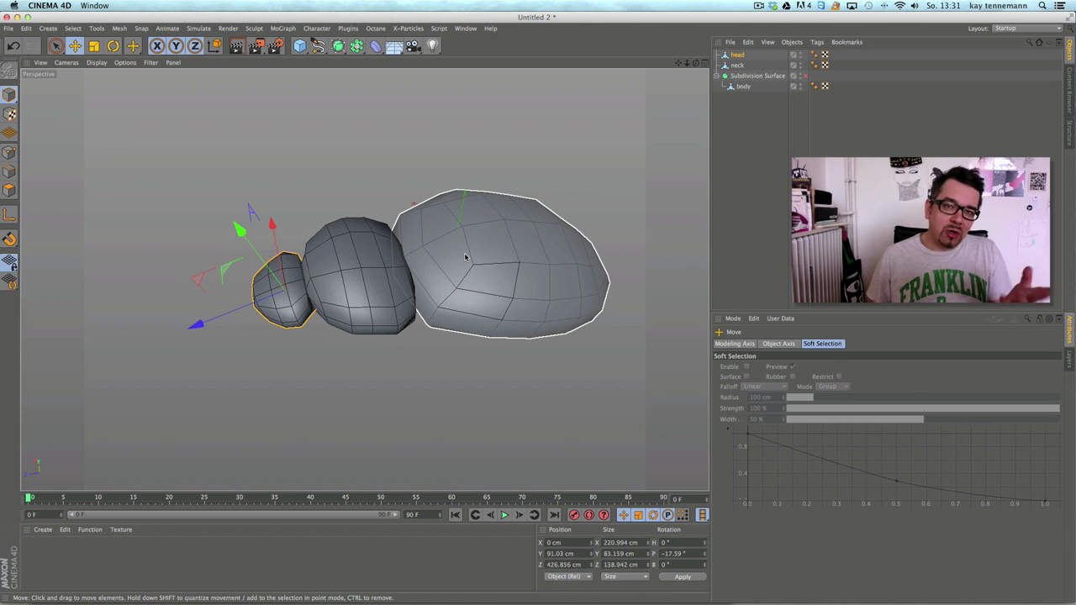
left_click_drag(465, 329, 425, 203, "alt")
Step: Limit Live Selection to visible elements and adjust selected points on the neck to refine its shape
left_click(742, 67)
right_click_drag(430, 266, 521, 254, "alt")
left_click_drag(471, 265, 417, 338, "alt")
left_click(9, 152)
key("9")
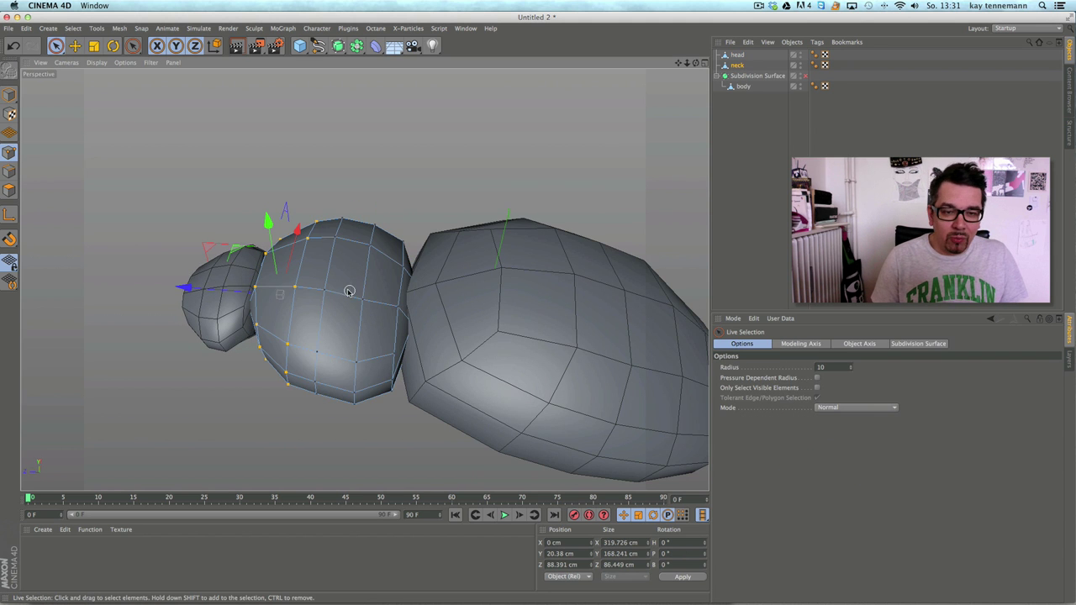
left_click(816, 388)
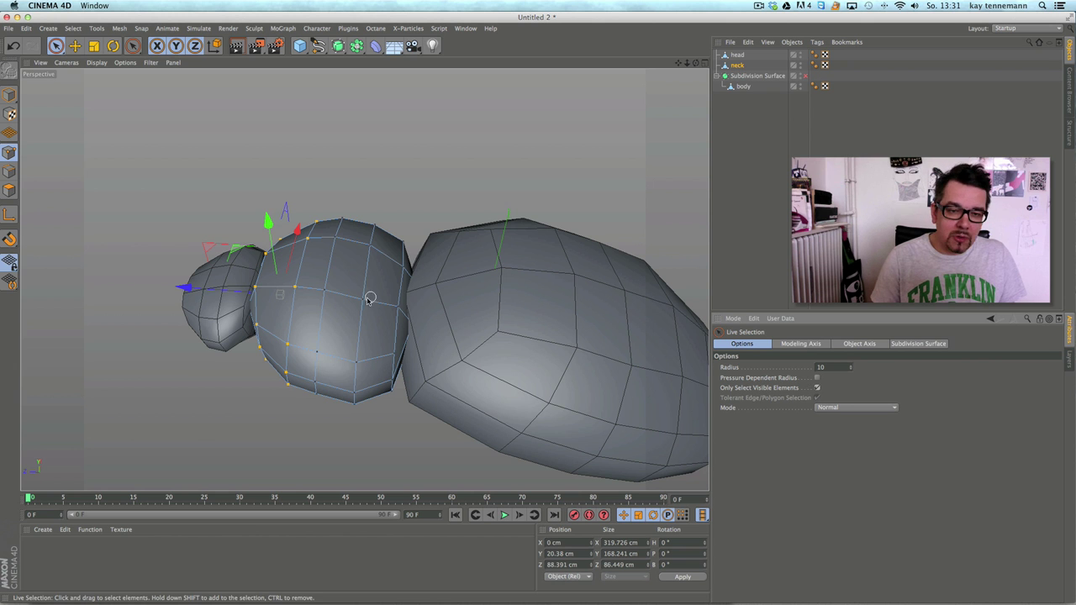
left_click_drag(369, 299, 349, 298)
left_click_drag(344, 242, 338, 240)
left_click_drag(251, 263, 265, 265)
left_click_drag(365, 194, 367, 185)
Step: Select the body object under the Subdivision Surface for edge editing
left_click_drag(432, 322, 489, 211, "alt")
right_click_drag(595, 226, 550, 261, "alt")
middle_click_drag(551, 261, 372, 286, "alt")
left_click_drag(372, 285, 334, 346, "alt")
middle_click_drag(351, 341, 414, 301, "alt")
mouse_move(413, 301)
left_mouse_down("alt")
mouse_move(437, 312)
mouse_move(393, 249)
left_mouse_up("alt")
left_click(10, 171)
left_click(744, 86)
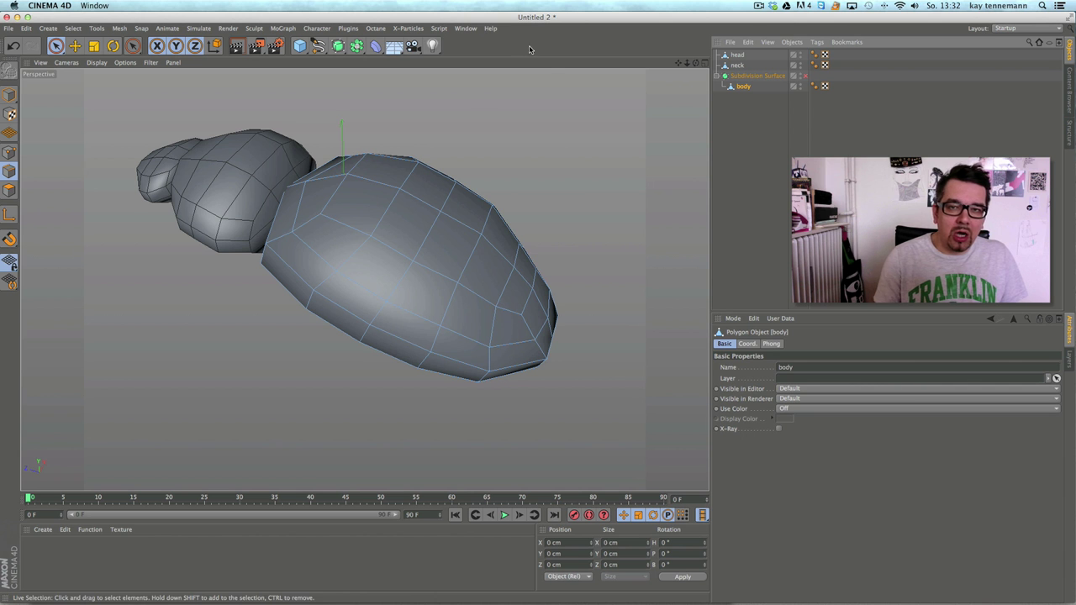
Step: Examine the wings and body of the finished bug in bug_03.c4d, and return to Untitled 2
left_click(465, 28)
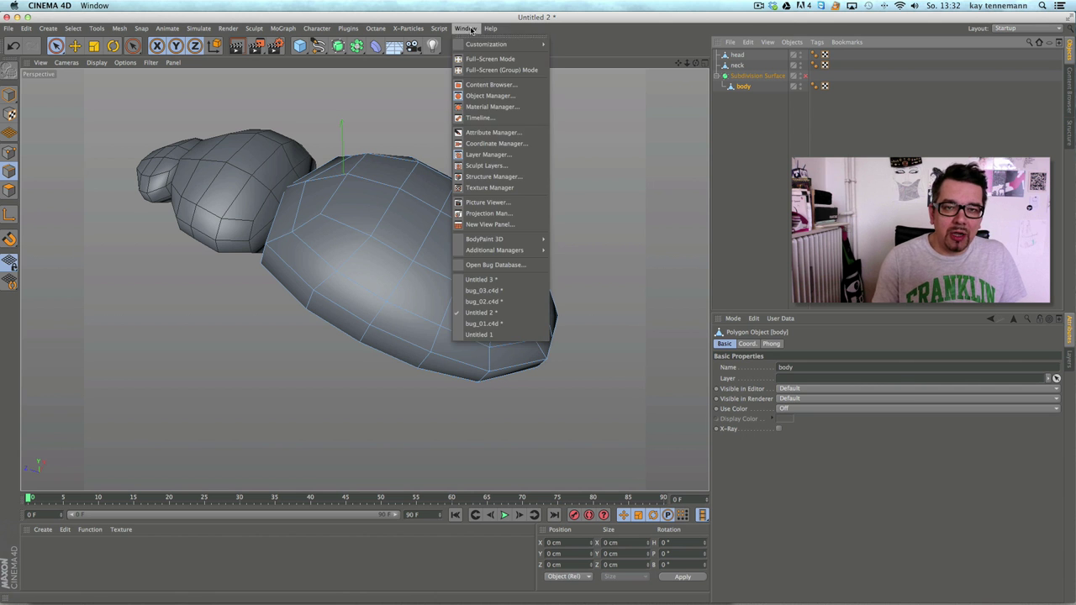
left_click(512, 290)
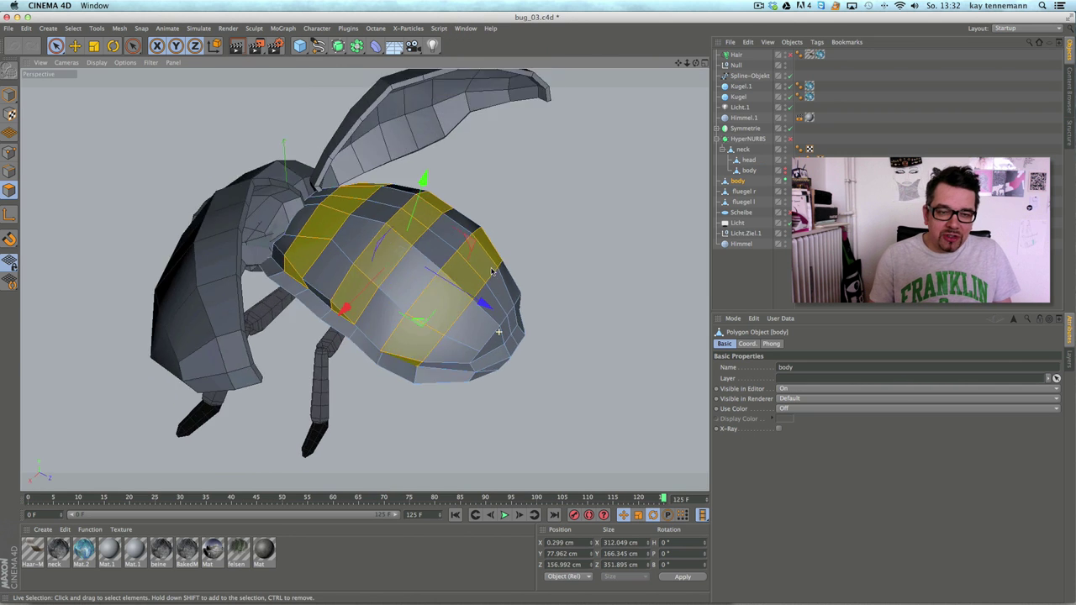
left_click_drag(488, 151, 477, 184, "alt")
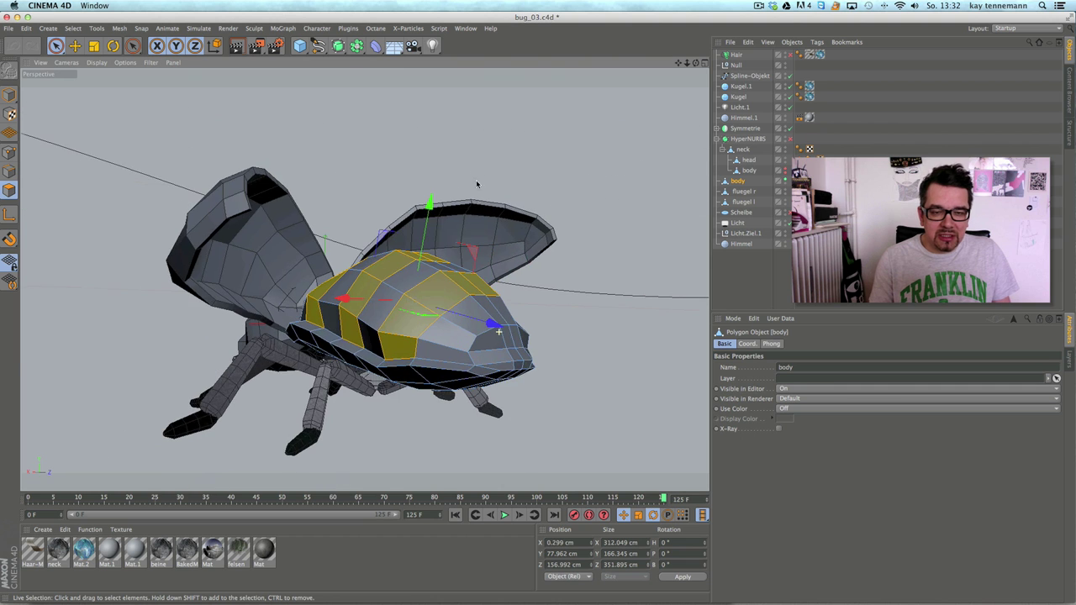
left_click_drag(467, 227, 268, 221, "alt")
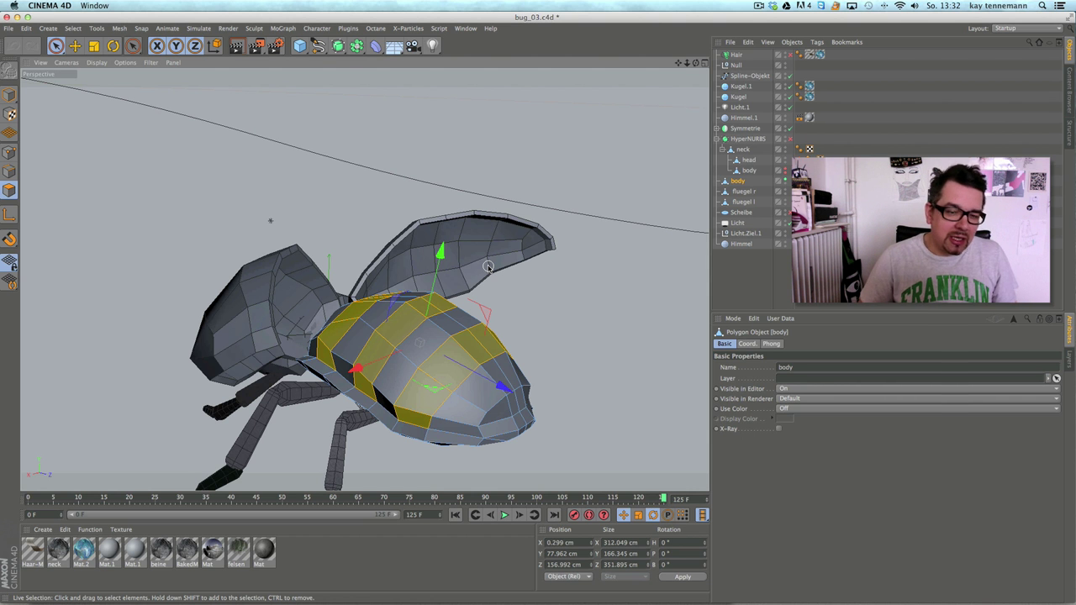
left_click_drag(349, 291, 346, 267, "alt")
left_click(465, 28)
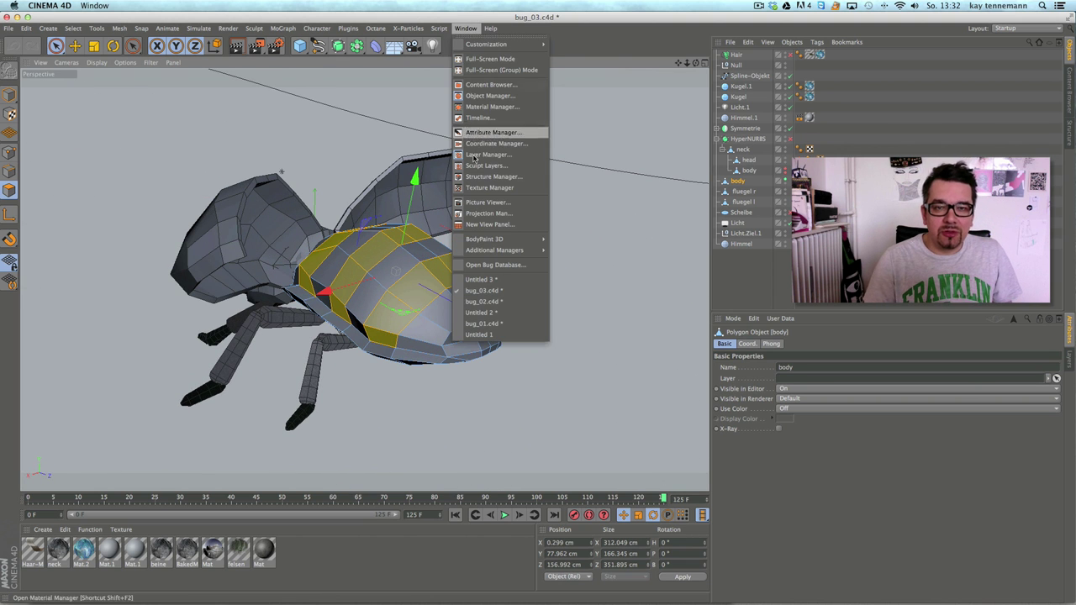
left_click(509, 316)
Step: Select all polygons of the body's upper shell, leaving the underside unselected
left_click_drag(548, 298, 476, 188, "alt")
key("e")
left_click(9, 190)
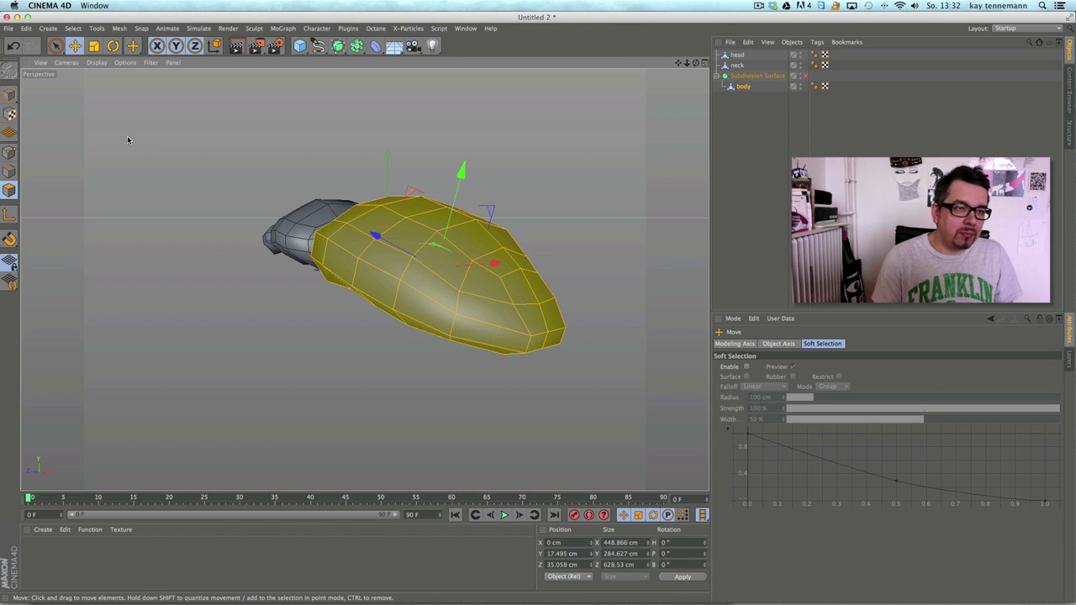
mouse_move(476, 334)
left_mouse_down("alt")
mouse_move(600, 314)
mouse_move(519, 322)
mouse_move(286, 280)
mouse_move(239, 250)
mouse_move(311, 206)
mouse_move(420, 263)
left_mouse_up("alt")
left_click(12, 46)
key("space")
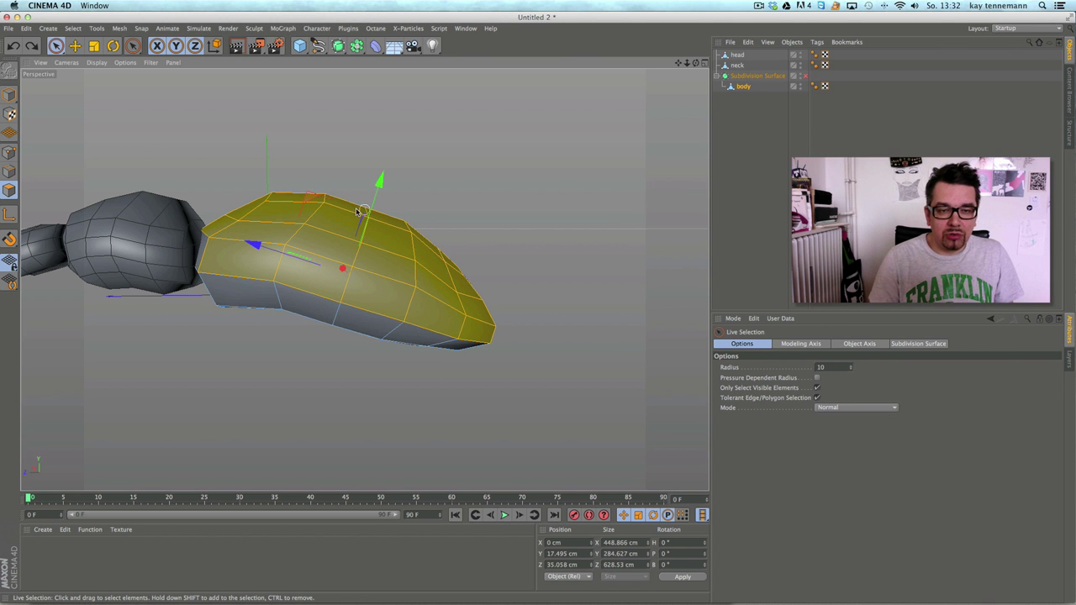
left_click_drag(211, 240, 207, 216)
mouse_move(390, 209)
left_mouse_down("alt")
mouse_move(46, 257)
mouse_move(27, 233)
left_mouse_up("alt")
mouse_move(383, 124)
left_mouse_down("alt")
mouse_move(318, 186)
mouse_move(357, 183)
left_mouse_up("alt")
mouse_move(438, 196)
left_mouse_down()
mouse_move(378, 303)
mouse_move(293, 333)
mouse_move(269, 233)
mouse_move(251, 231)
mouse_move(447, 253)
mouse_move(461, 344)
mouse_move(341, 379)
mouse_move(362, 312)
mouse_move(313, 319)
left_mouse_up()
mouse_move(250, 334)
left_mouse_down("alt")
mouse_move(524, 297)
mouse_move(511, 183)
mouse_move(520, 421)
mouse_move(530, 286)
mouse_move(519, 352)
mouse_move(511, 310)
mouse_move(390, 370)
mouse_move(465, 304)
left_mouse_up("alt")
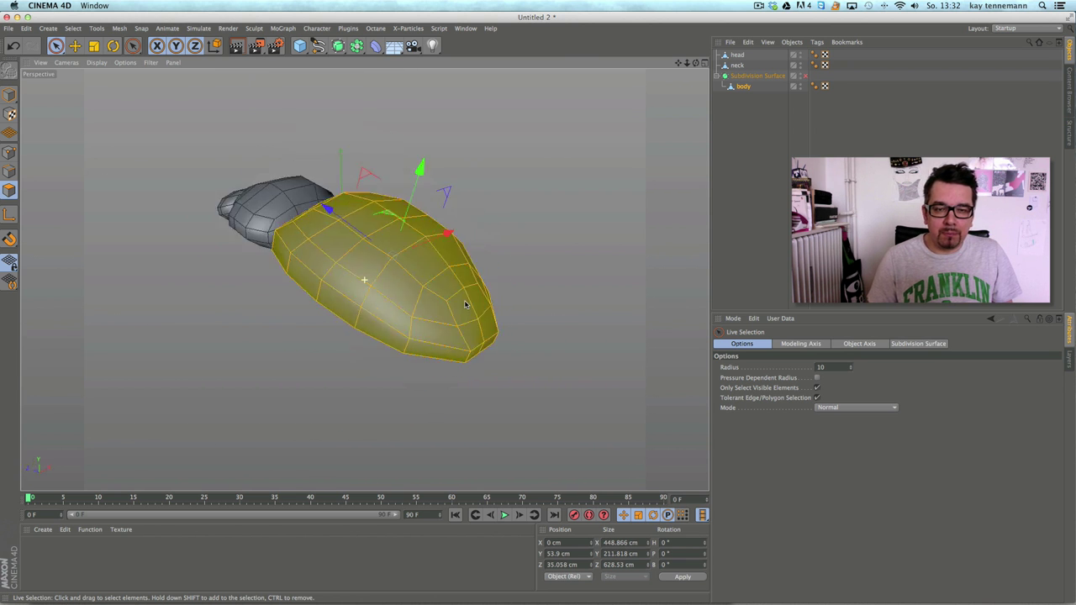
Step: Split the selected upper polygons off the body into a separate object and select that object
right_click(516, 274)
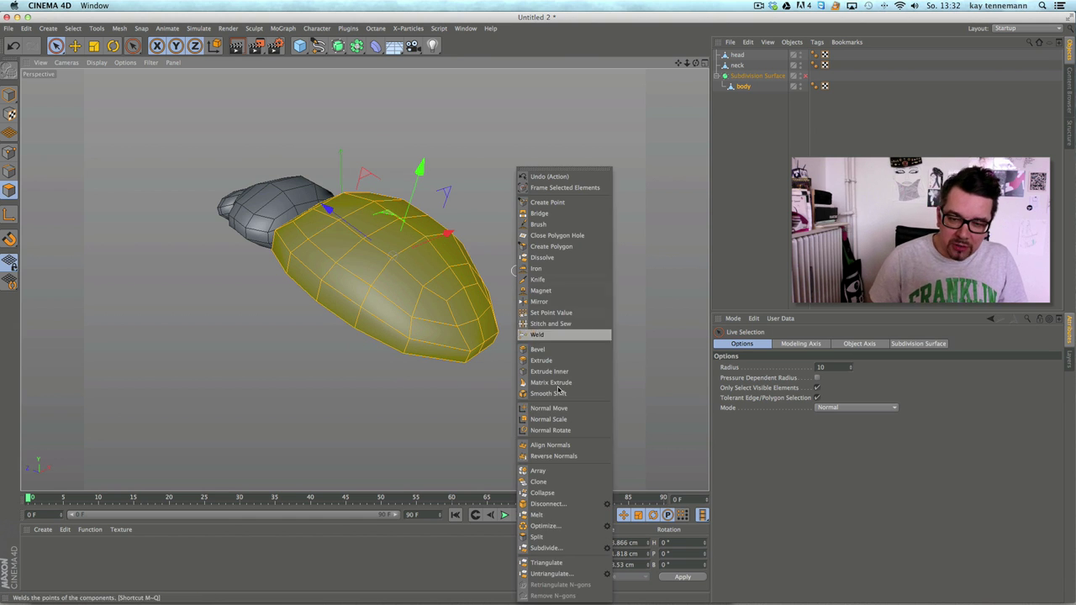
left_click(558, 537)
left_click(743, 96)
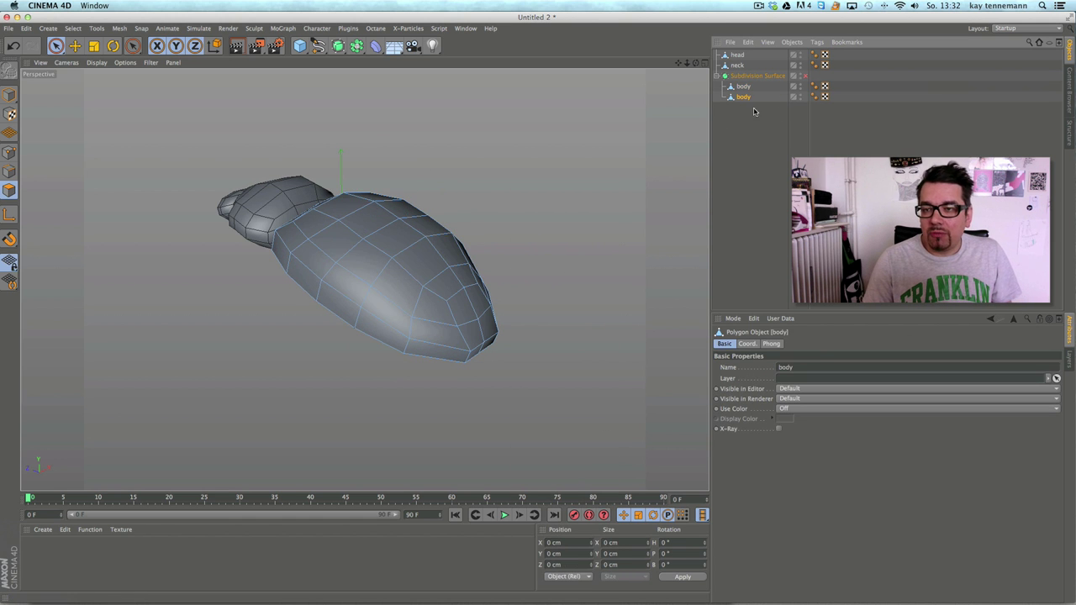
Step: Hide the split-off shell and leave the original body visible
left_click(799, 94)
left_click(798, 95)
left_click_drag(514, 241, 470, 275, "alt")
double_click(800, 86)
left_click(800, 95)
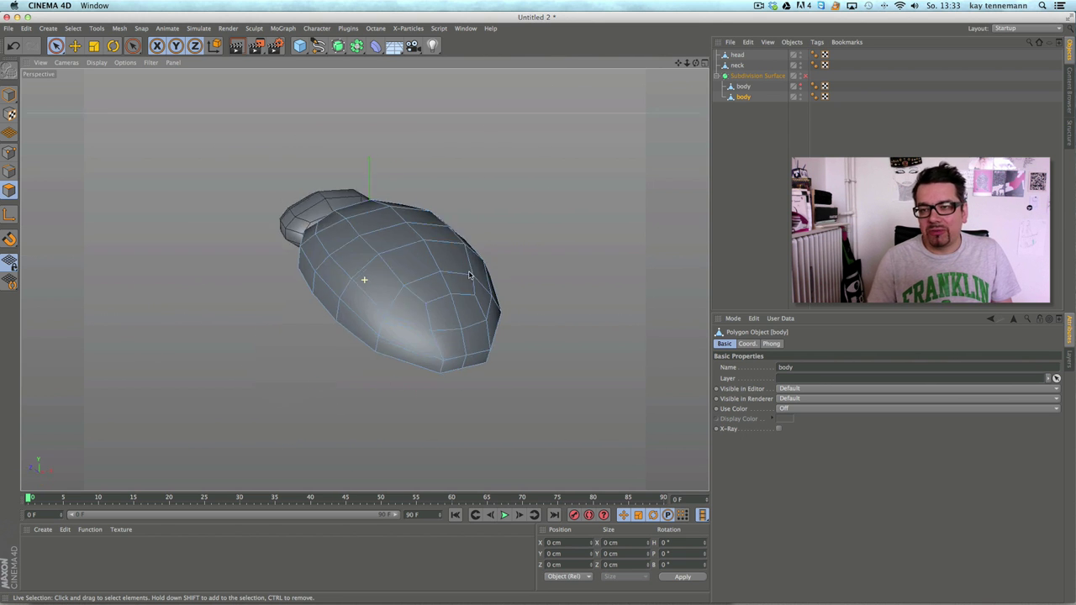
double_click(801, 96)
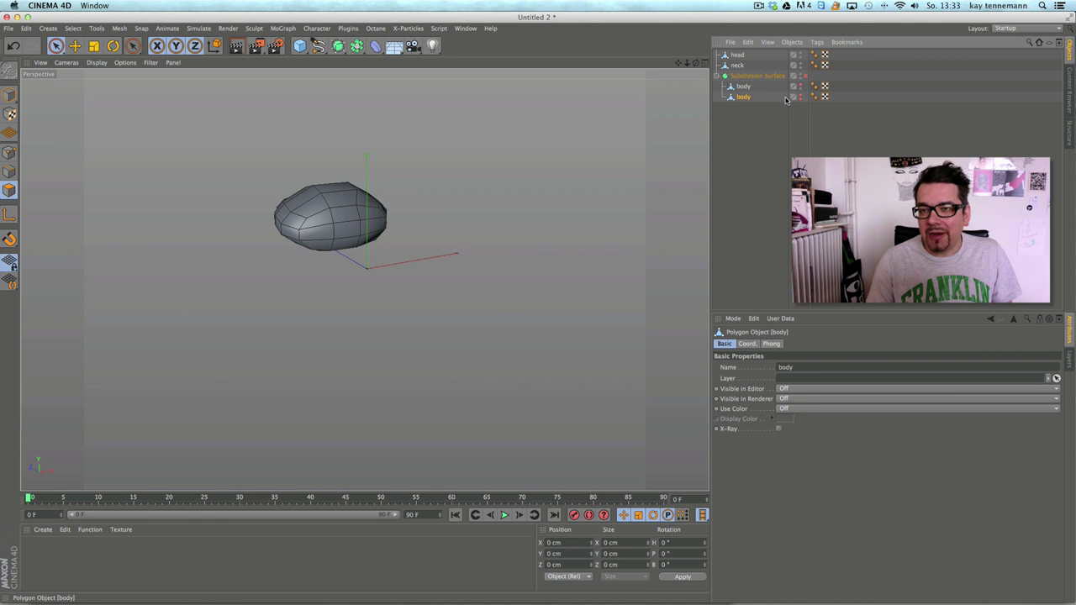
left_click(801, 86)
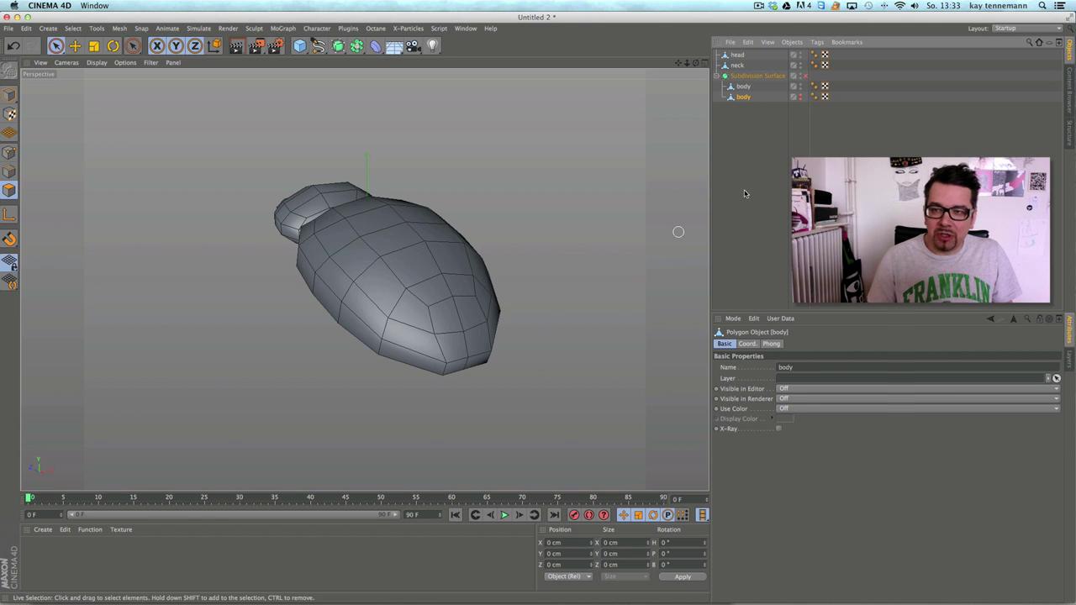
Step: Inset the upper polygons of the original body with Extrude Inner at an offset of about 13.8 cm
left_click(749, 87)
scroll(389, 336, "up", 2)
left_click_drag(381, 337, 403, 323, "alt")
left_click_drag(365, 280, 429, 337, "alt")
right_click(532, 233)
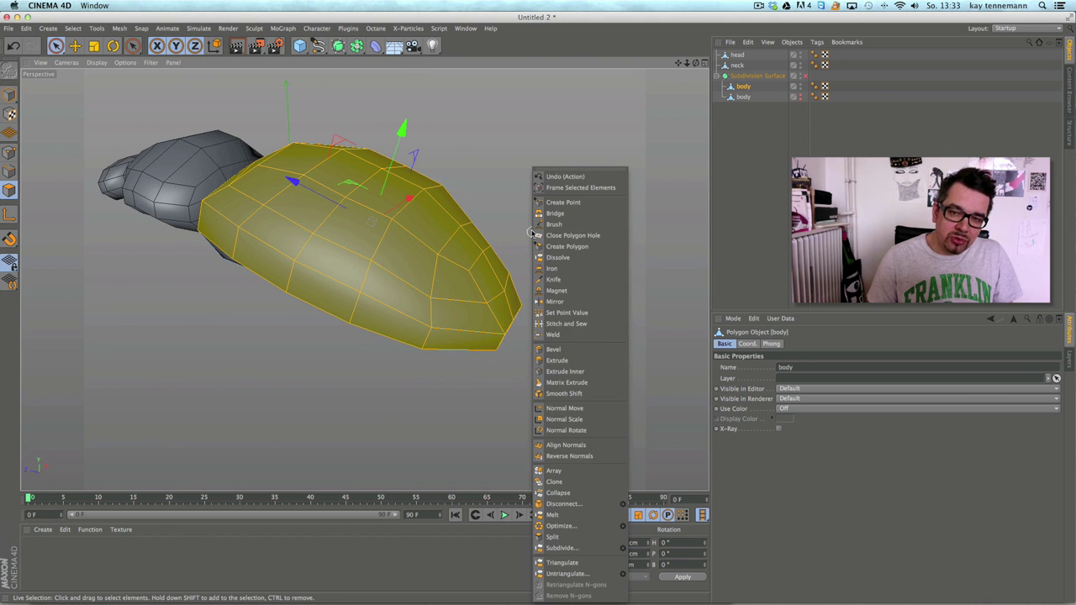
left_click(591, 372)
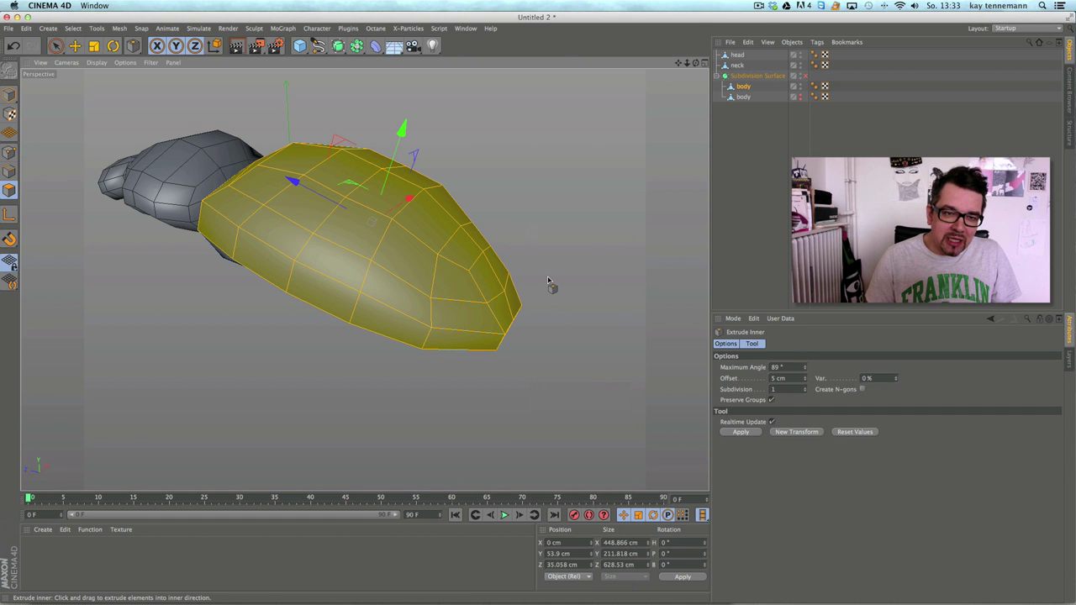
left_click_drag(547, 277, 474, 294)
left_click_drag(455, 307, 410, 303, "alt")
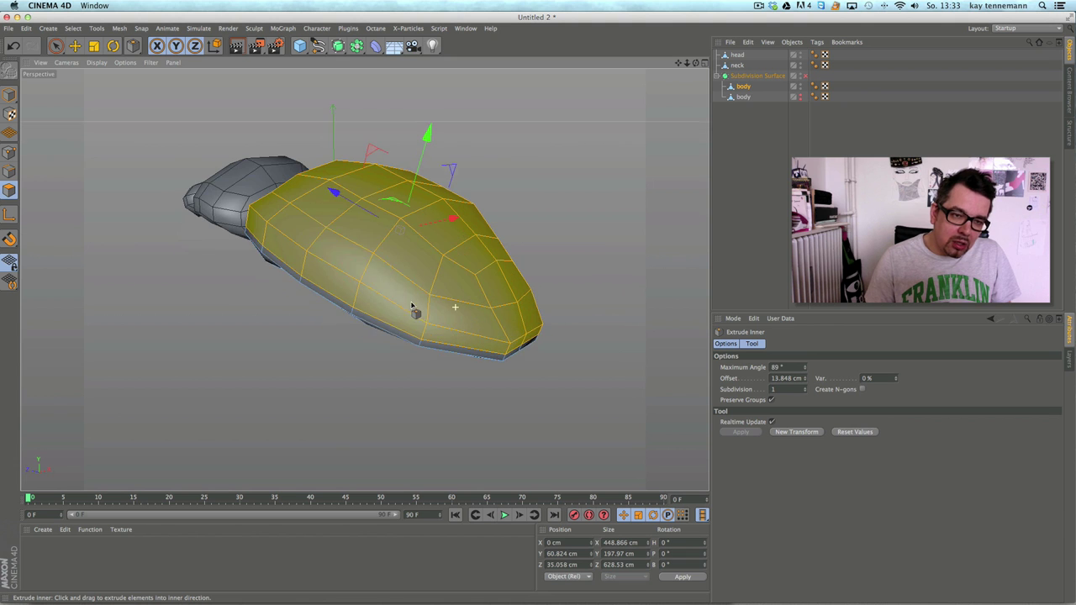
Step: Sink the inset upper polygons with Normal Move by about -12.6 cm
right_click(559, 345)
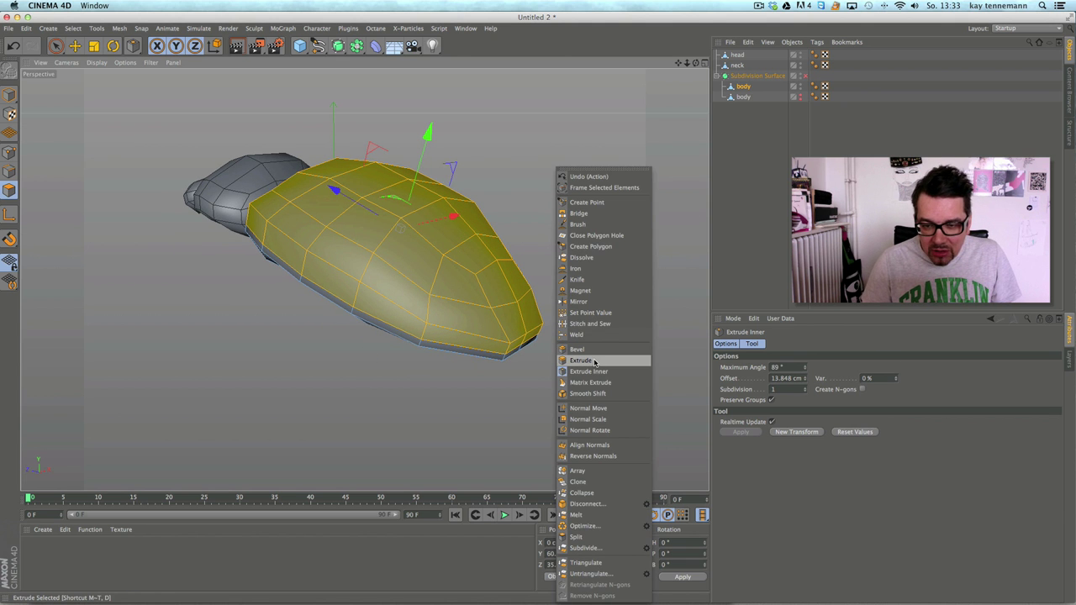
left_click(620, 409)
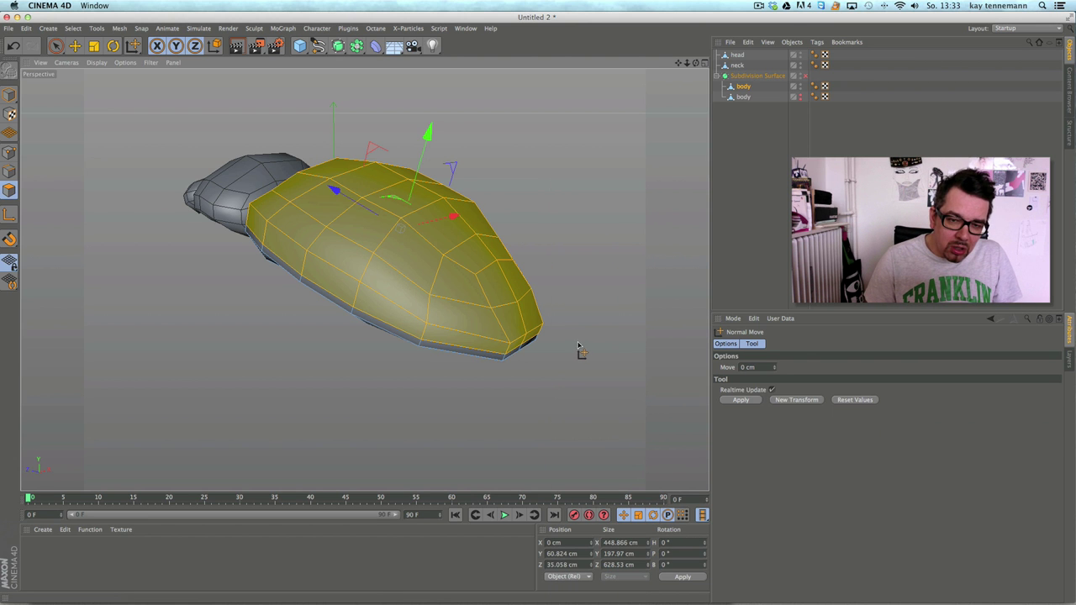
left_click_drag(569, 347, 541, 361)
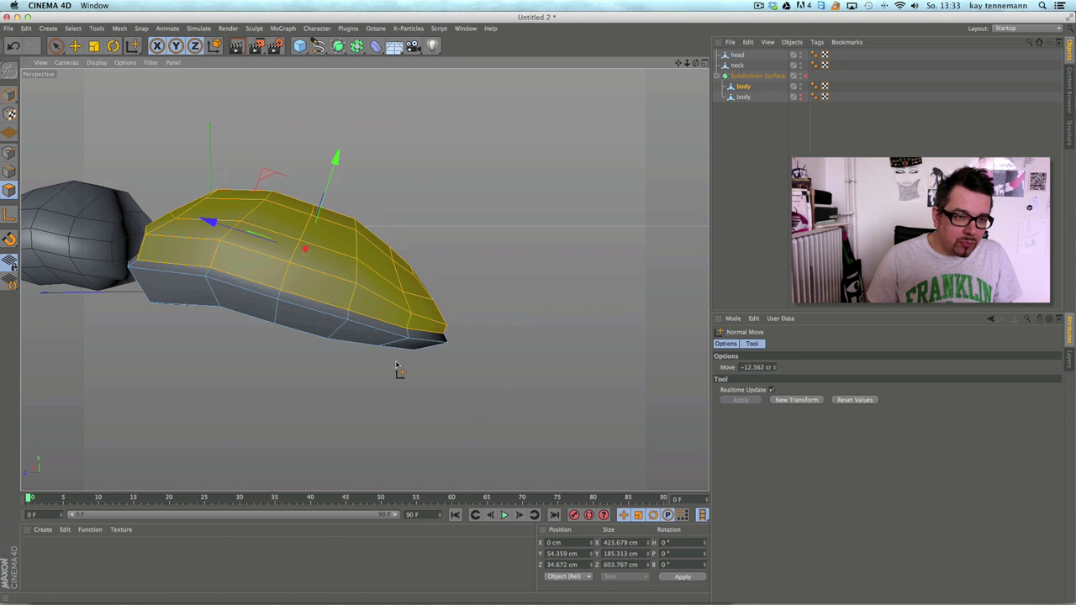
middle_click_drag(396, 365, 513, 372, "alt")
left_click_drag(514, 372, 426, 393, "alt")
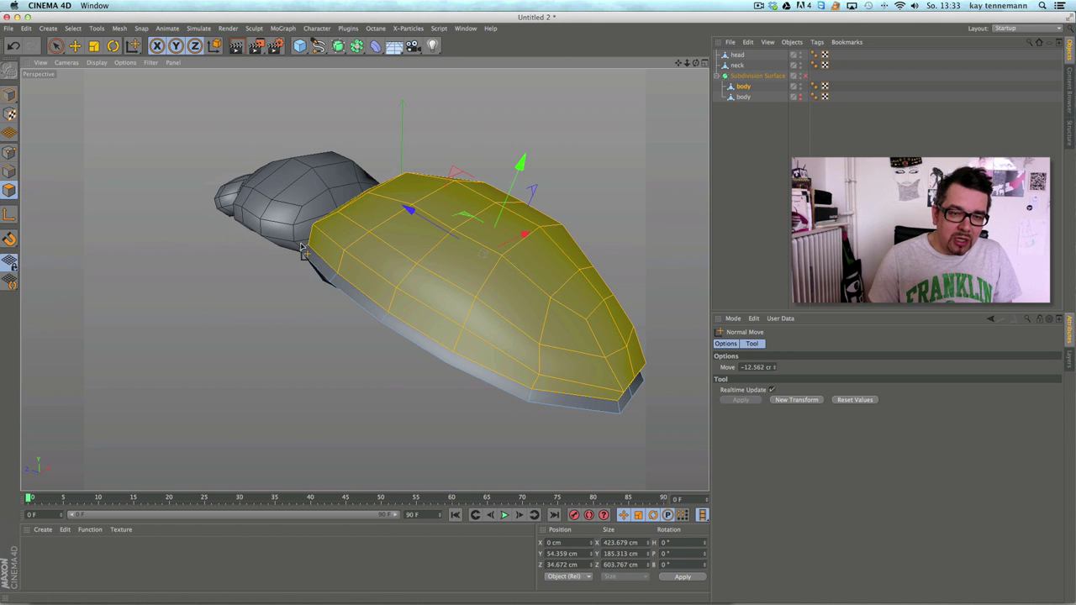
left_click_drag(462, 418, 452, 269, "alt")
Step: Raise the split-off shell slightly to about Y 14.2 cm above the body and hide it
left_click(76, 47)
left_click(10, 95)
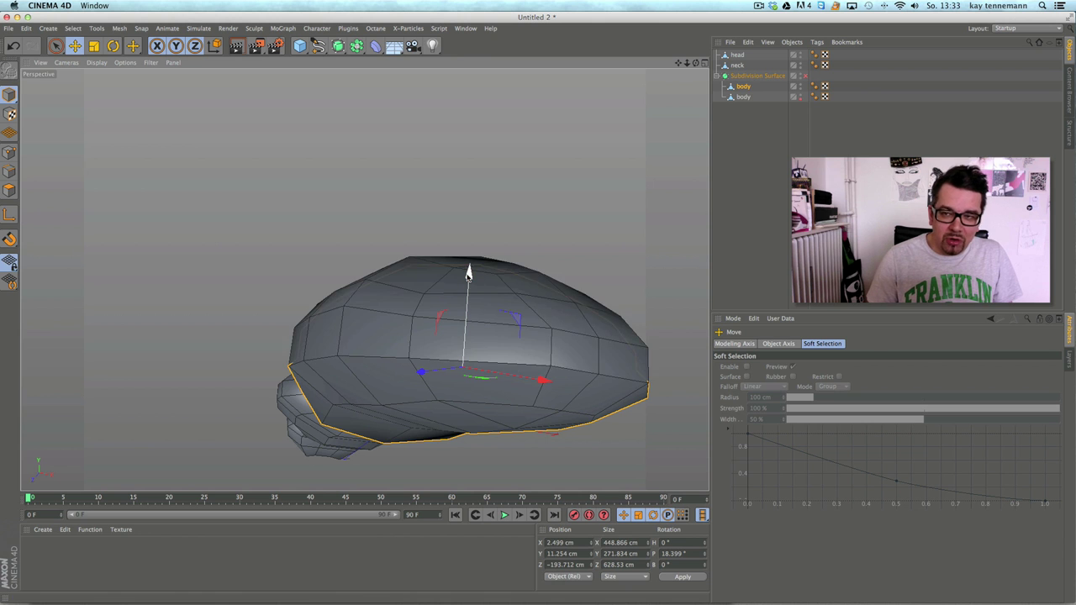
left_click(744, 97)
left_click_drag(468, 270, 470, 267)
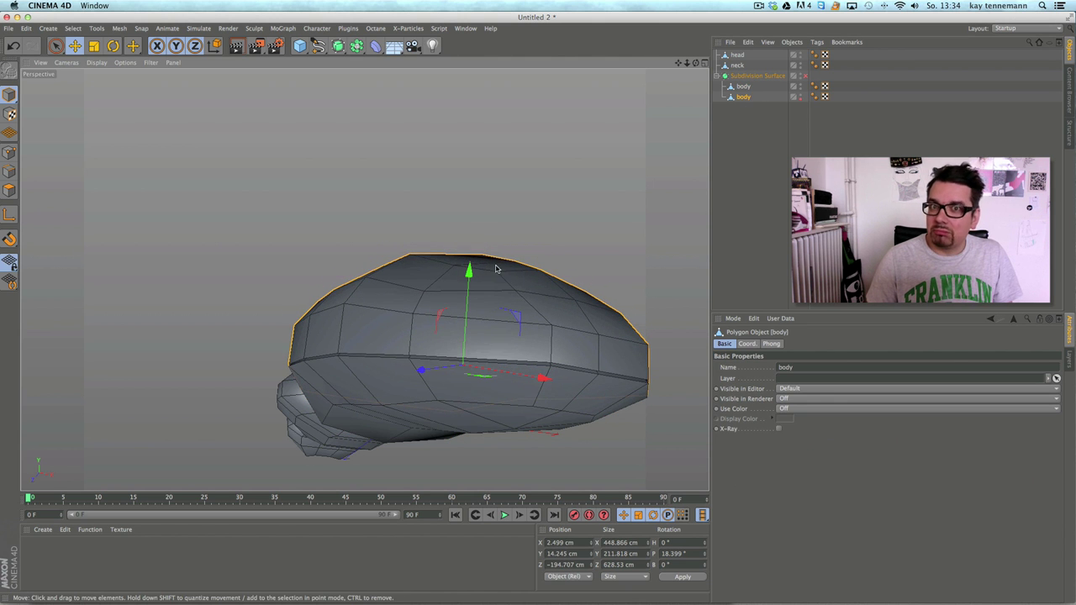
double_click(800, 95)
Step: Loop-select the edge running along the rim of the original body's recessed top
left_click_drag(366, 256, 410, 222, "alt")
left_click(9, 172)
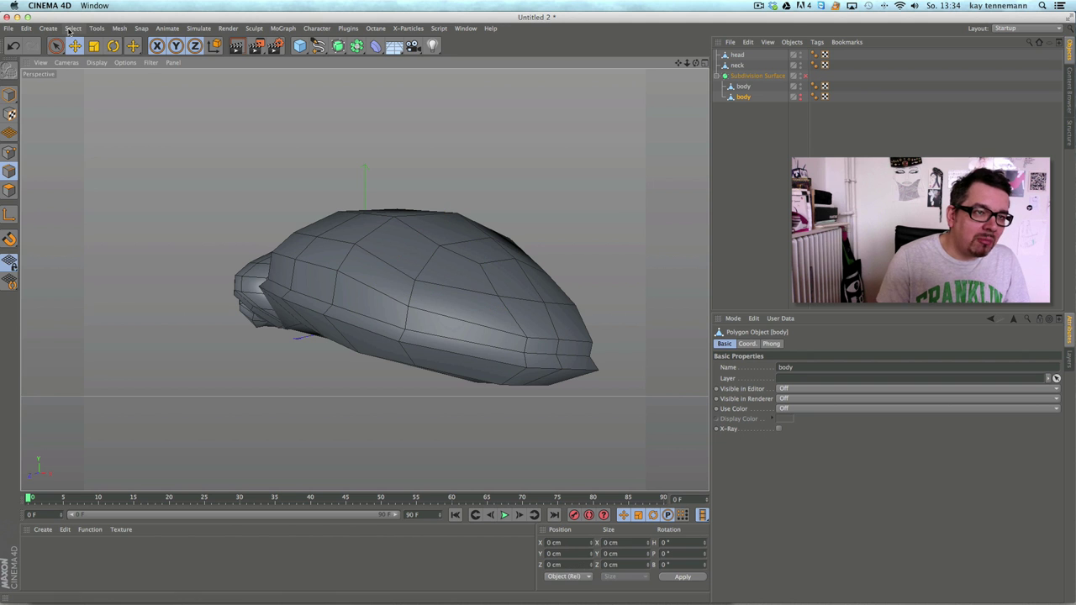
left_click(72, 28)
left_click(94, 104)
mouse_move(434, 354)
left_mouse_down("alt")
mouse_move(458, 349)
mouse_move(456, 363)
mouse_move(485, 337)
mouse_move(453, 360)
mouse_move(389, 337)
mouse_move(445, 365)
left_mouse_up("alt")
left_click(748, 87)
left_click(444, 363)
Step: Bevel the selected rim edge loop of the original body in Chamfer mode with an offset of about 4.35 cm
right_click(451, 368)
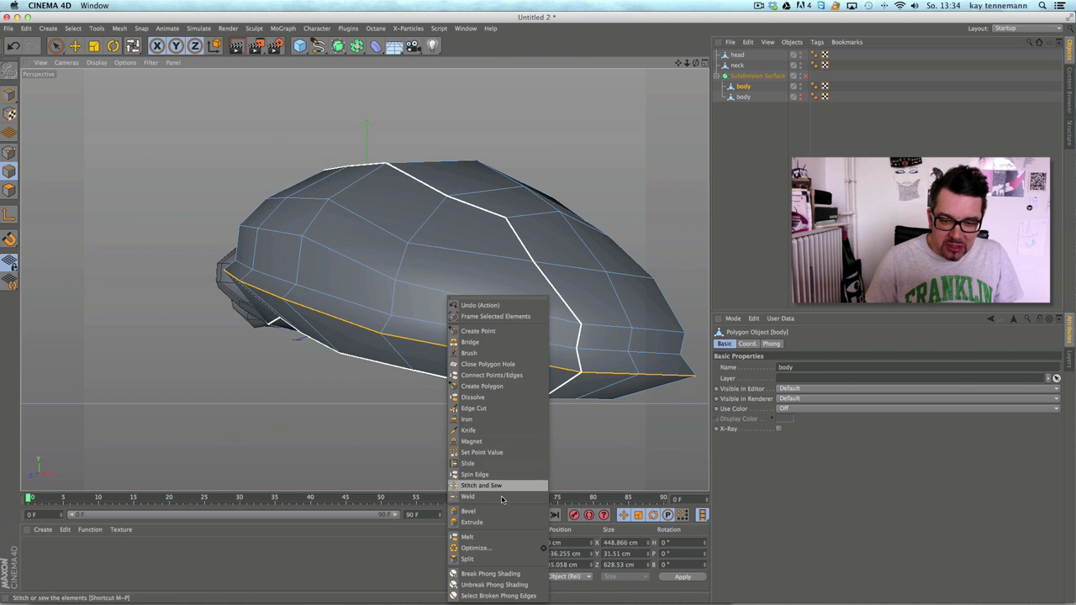
left_click(636, 412)
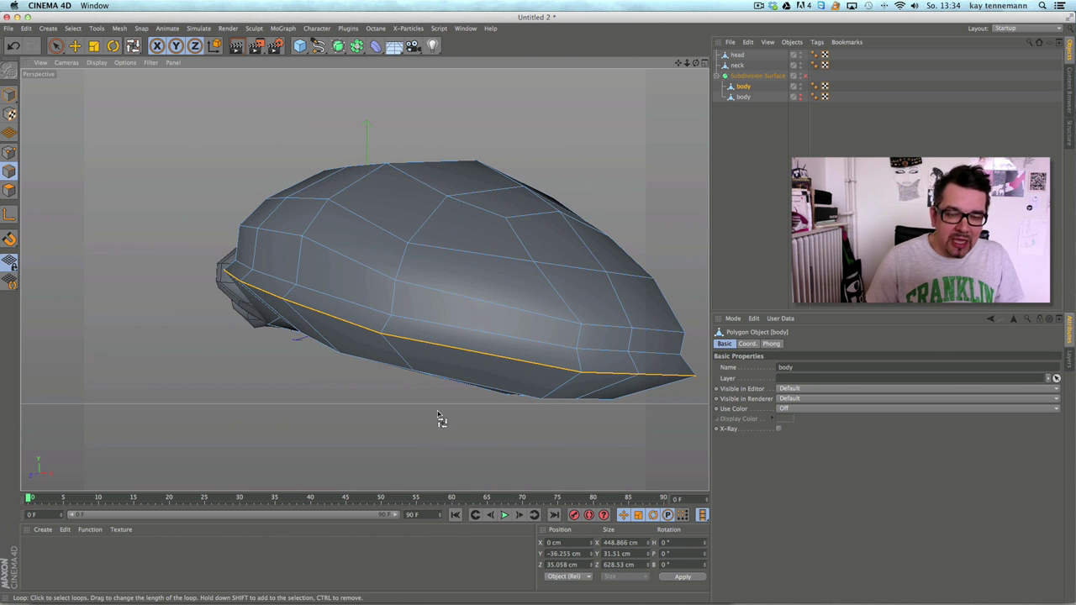
right_click(429, 450)
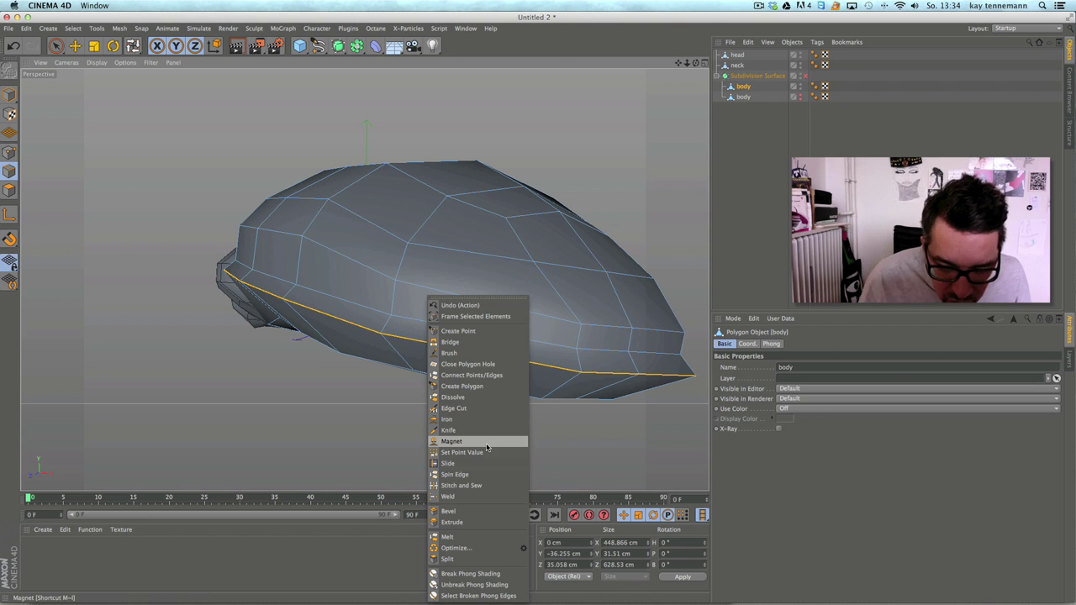
left_click(475, 511)
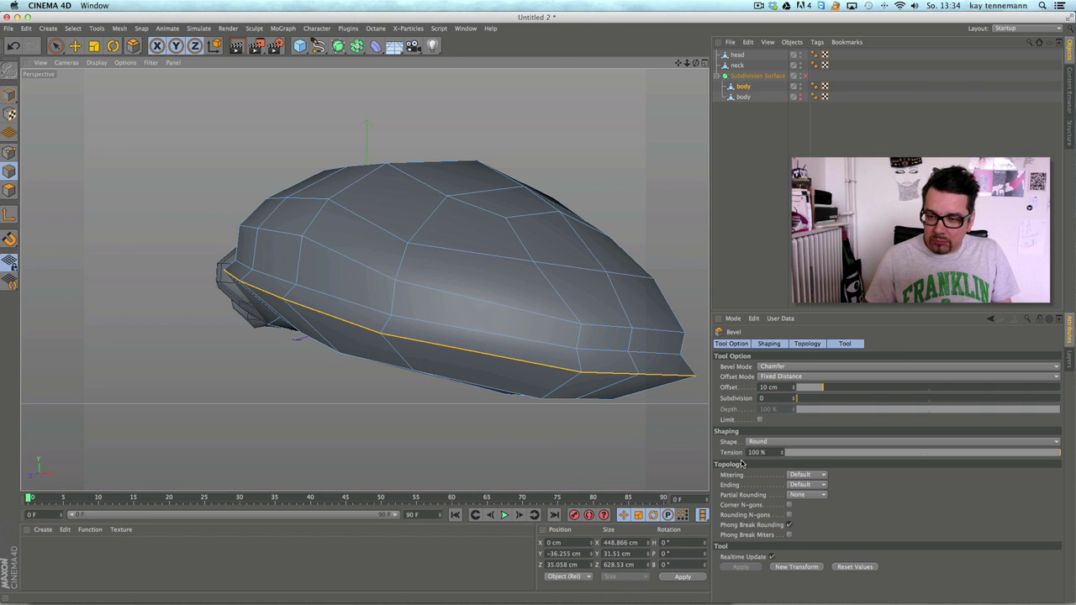
left_click_drag(568, 430, 591, 438)
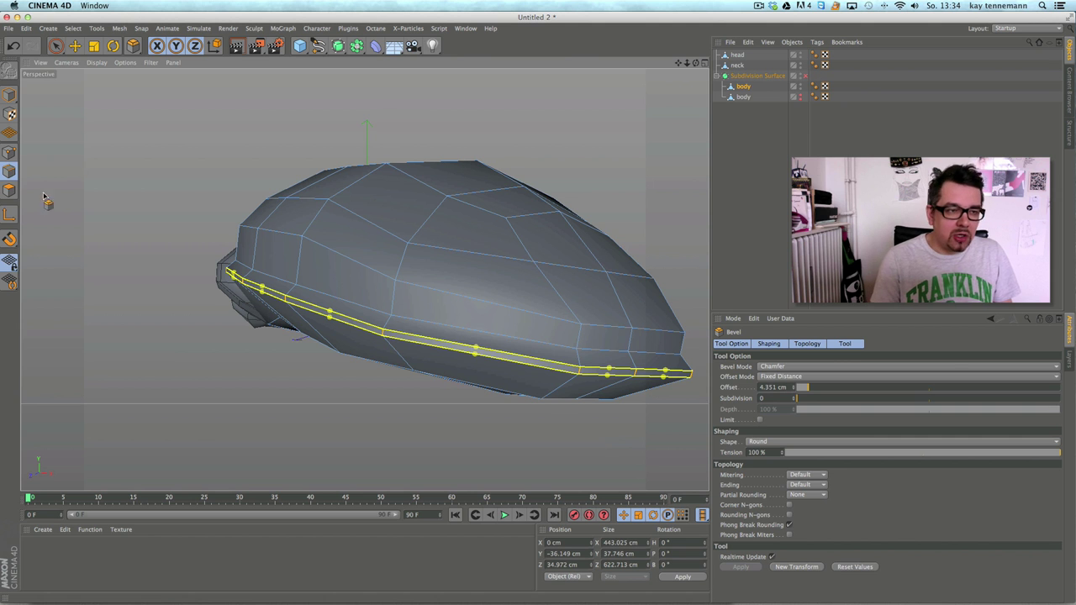
left_click_drag(111, 240, 308, 267, "alt")
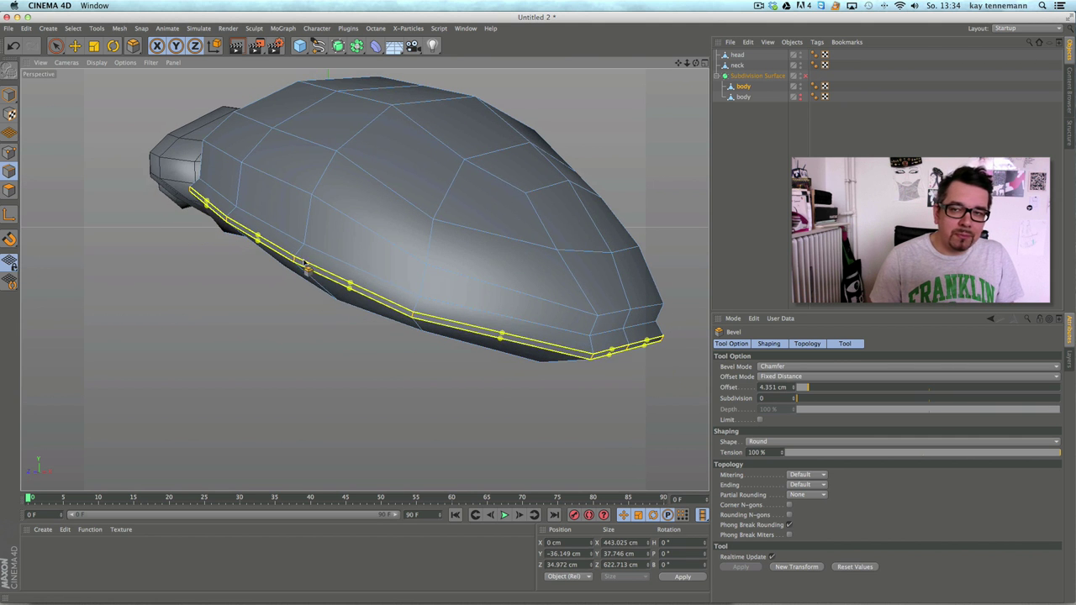
Step: Loop-select the narrow polygon strip that the bevel made along the original body's rim and activate the Move tool
left_click(743, 123)
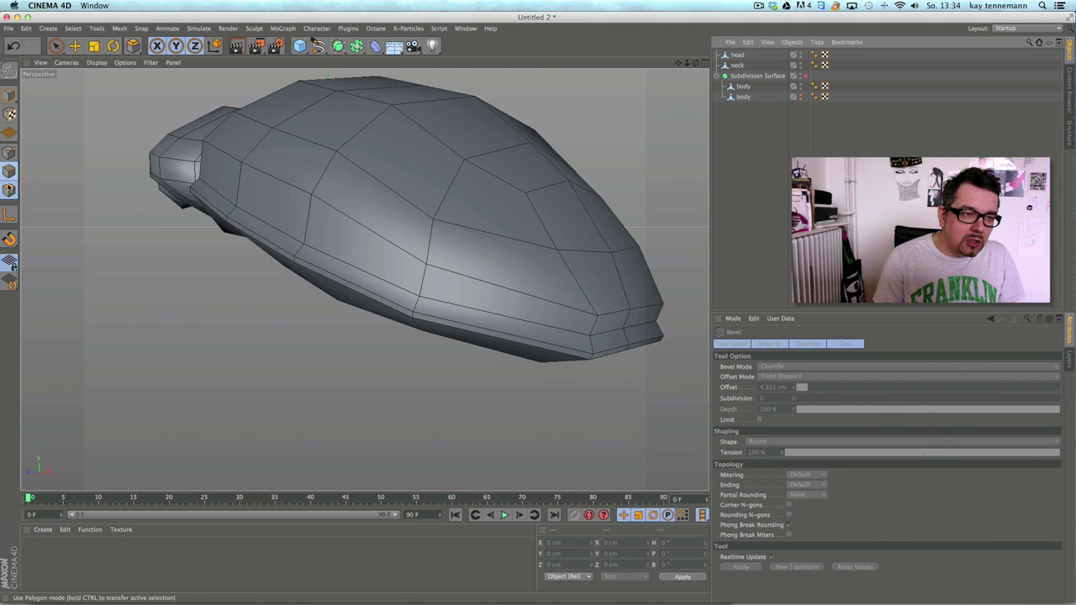
left_click(9, 189)
left_click(73, 28)
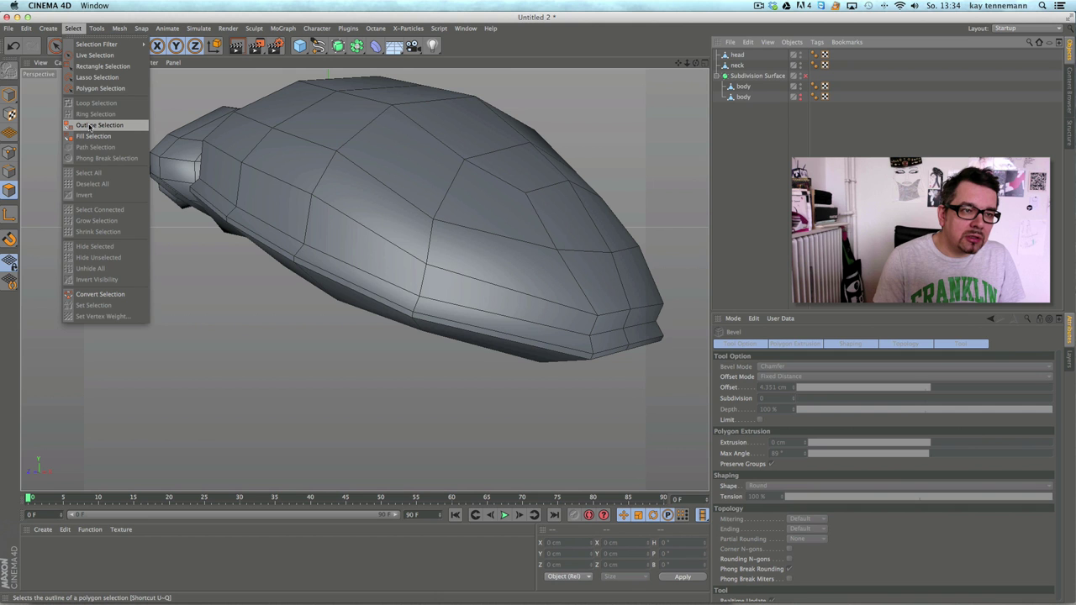
left_click(743, 87)
left_click(743, 86)
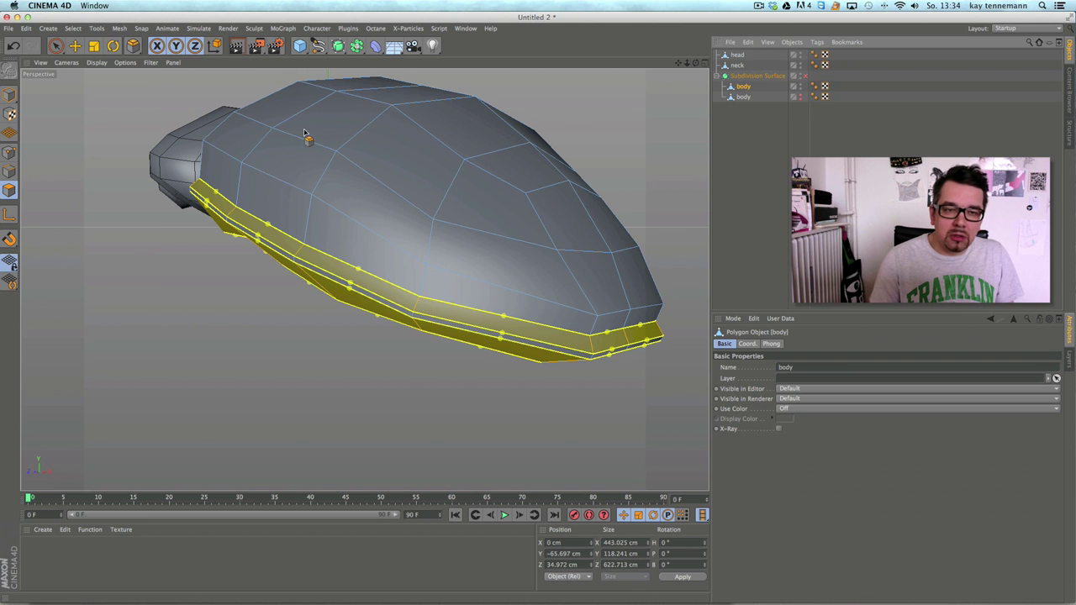
left_click(73, 28)
left_click(89, 113)
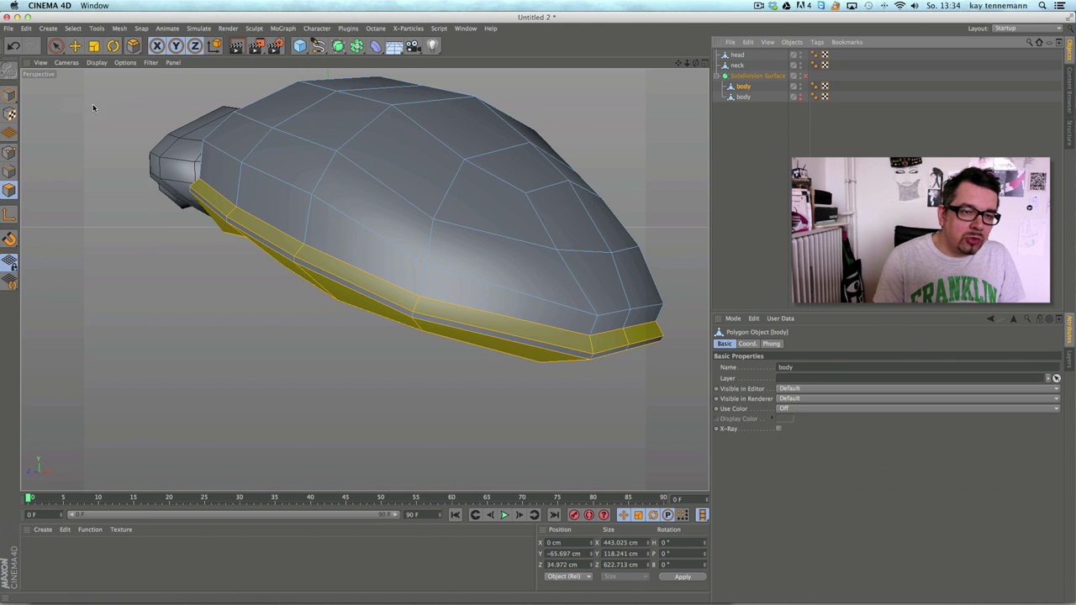
left_click(296, 265)
key("e")
left_click_drag(290, 252, 370, 221, "alt")
middle_click_drag(369, 239, 497, 329, "alt")
left_click_drag(496, 330, 437, 277, "alt")
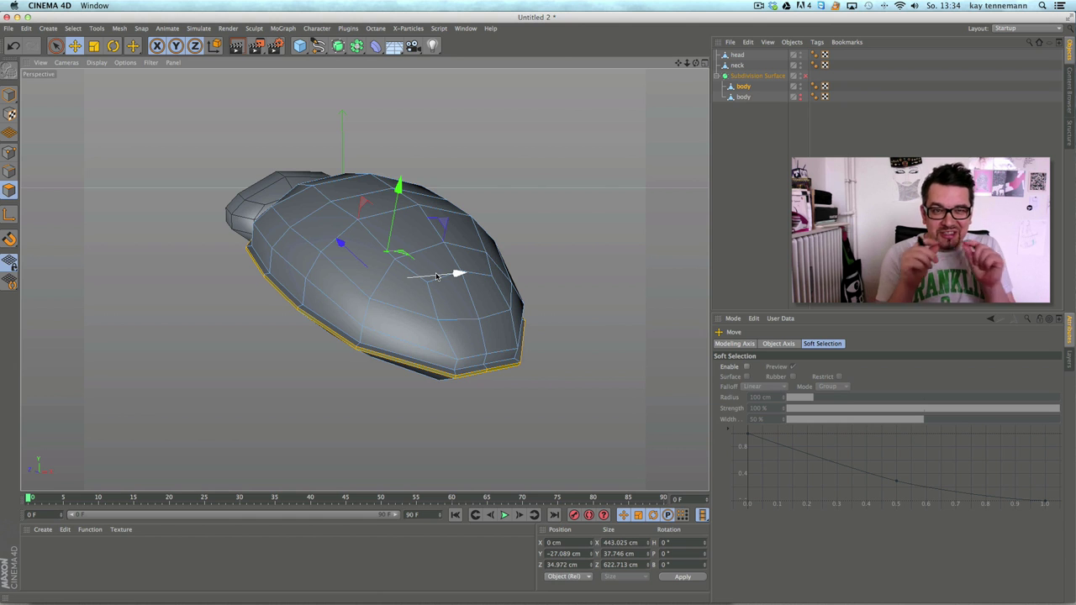
Step: Toggle the split-off shell's viewport visibility to compare it with the body beneath, leave it hidden, and inspect the whole bug
left_click(749, 97)
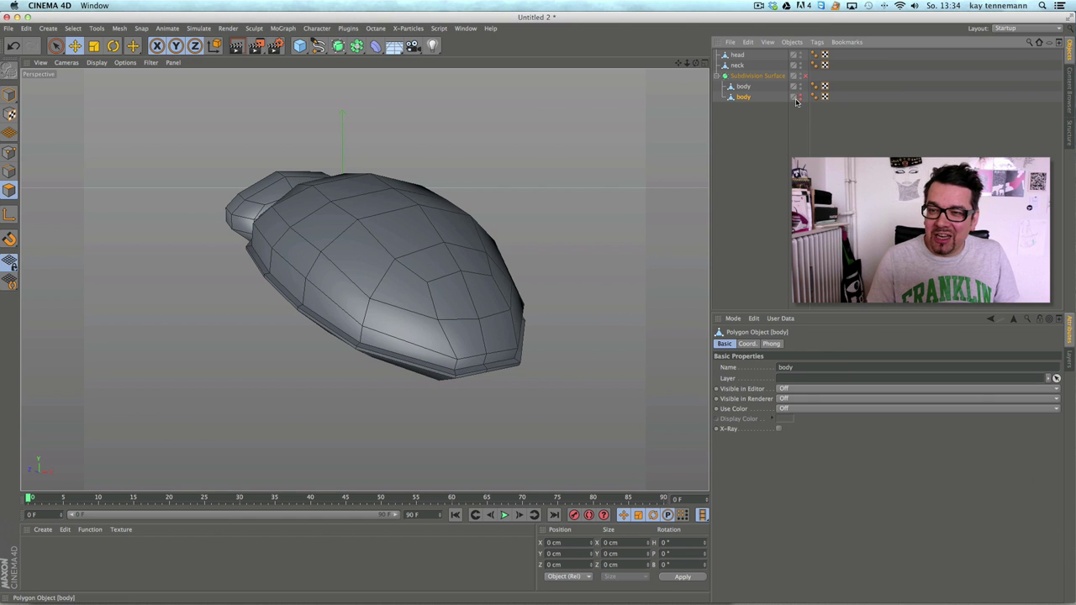
left_click(799, 96)
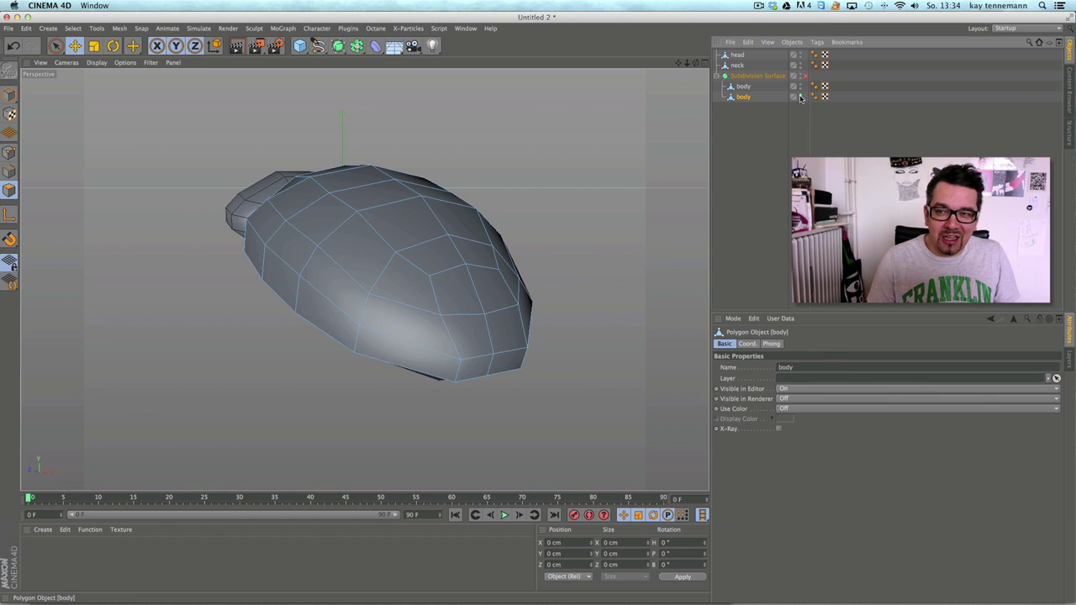
left_click(799, 96)
left_click(800, 96)
left_click(799, 96)
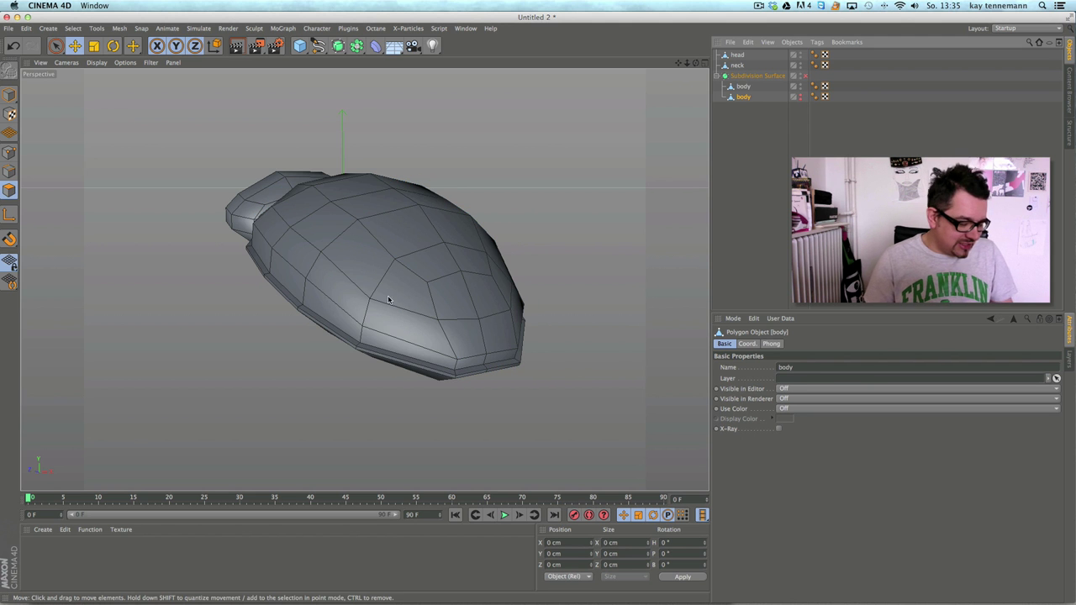
left_click_drag(377, 238, 437, 240, "alt")
middle_click_drag(388, 252, 485, 327, "alt")
left_click_drag(445, 261, 525, 306, "alt")
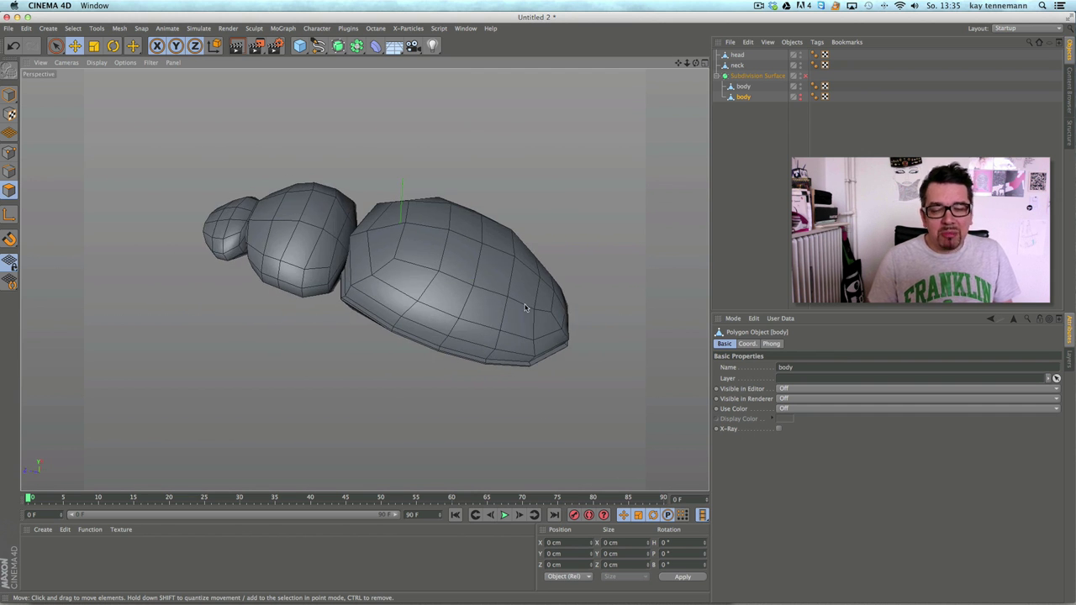
Step: Switch to the bug_03.c4d scene and open the reference file bug_04.c4d from the steps folder
left_click(465, 28)
left_click(483, 290)
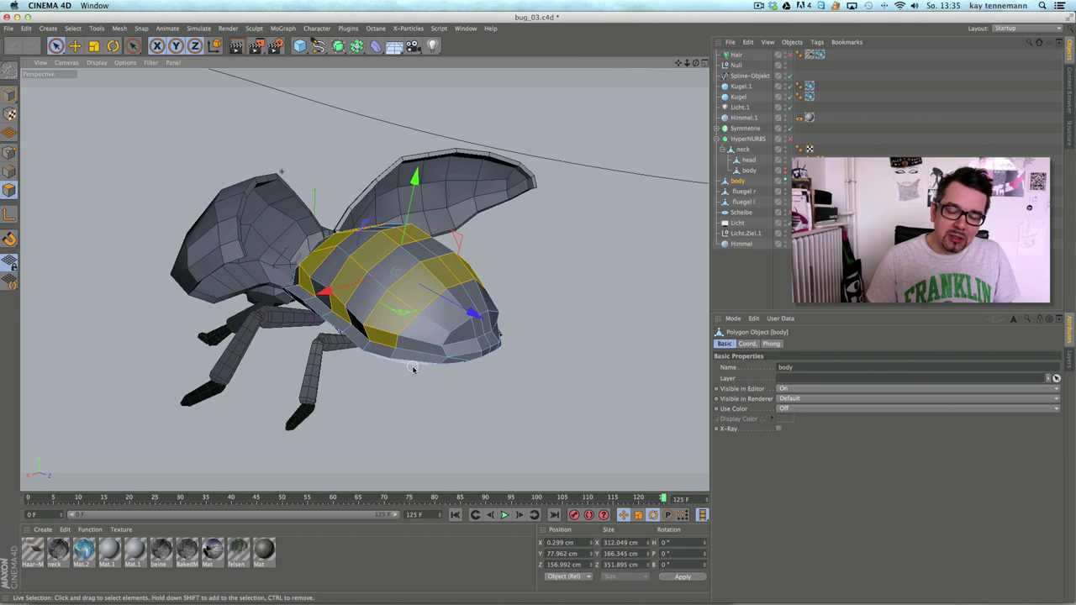
left_click(7, 28)
left_click(24, 56)
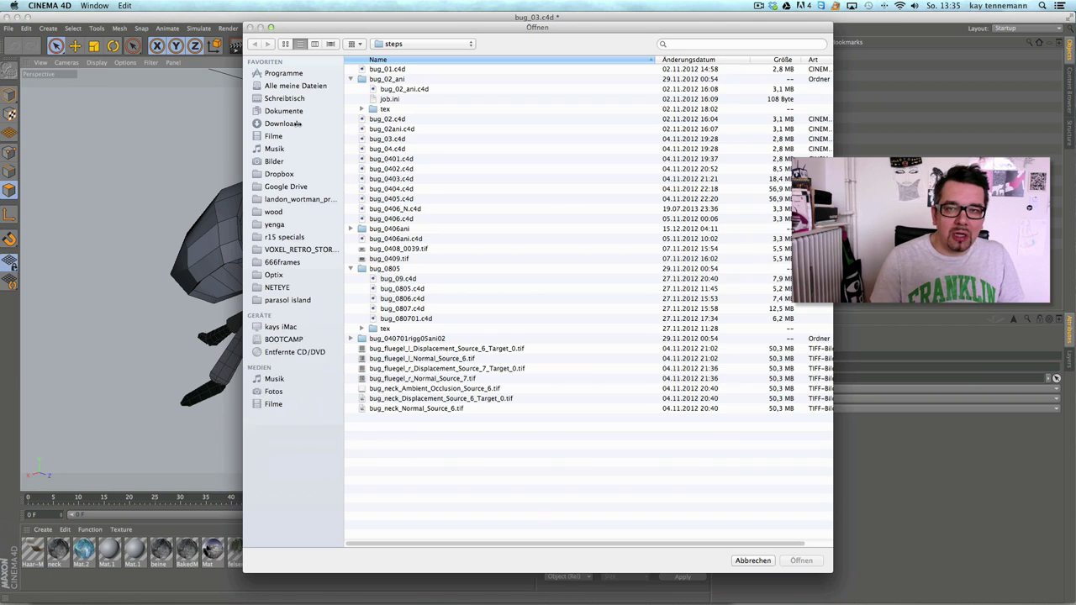
double_click(416, 149)
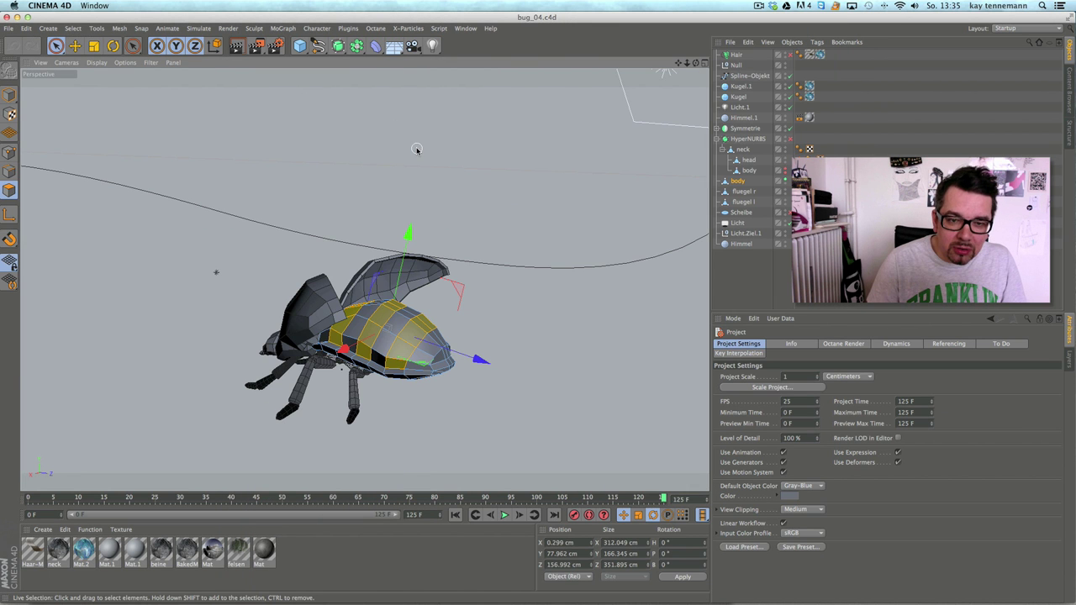
Step: Open the reference file bug_0405.c4d from the steps folder
left_click(10, 28)
left_click(24, 56)
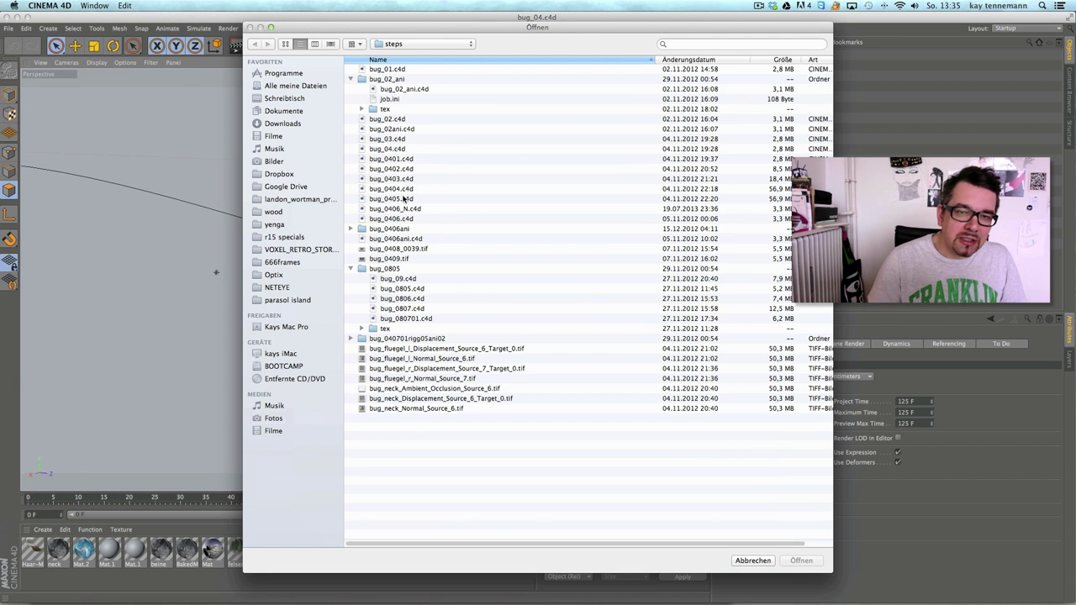
left_click(417, 200)
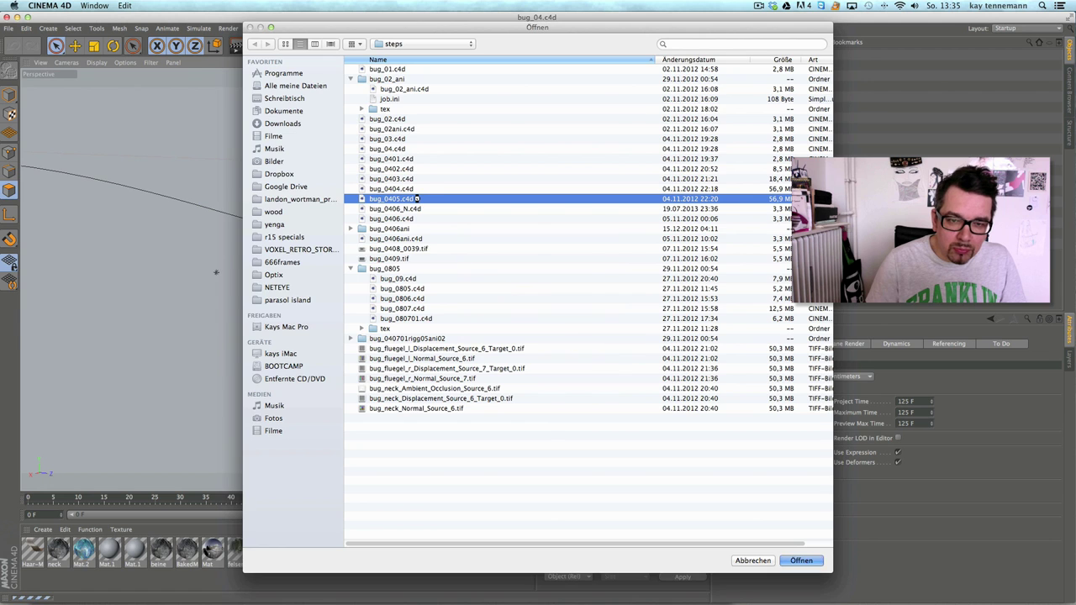
double_click(417, 200)
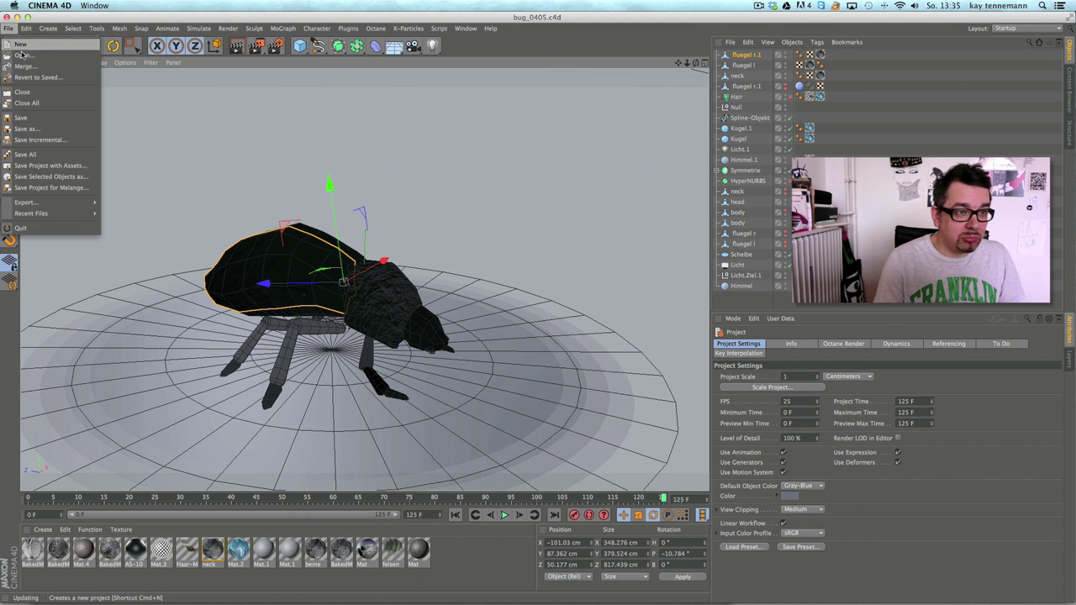
key("Escape")
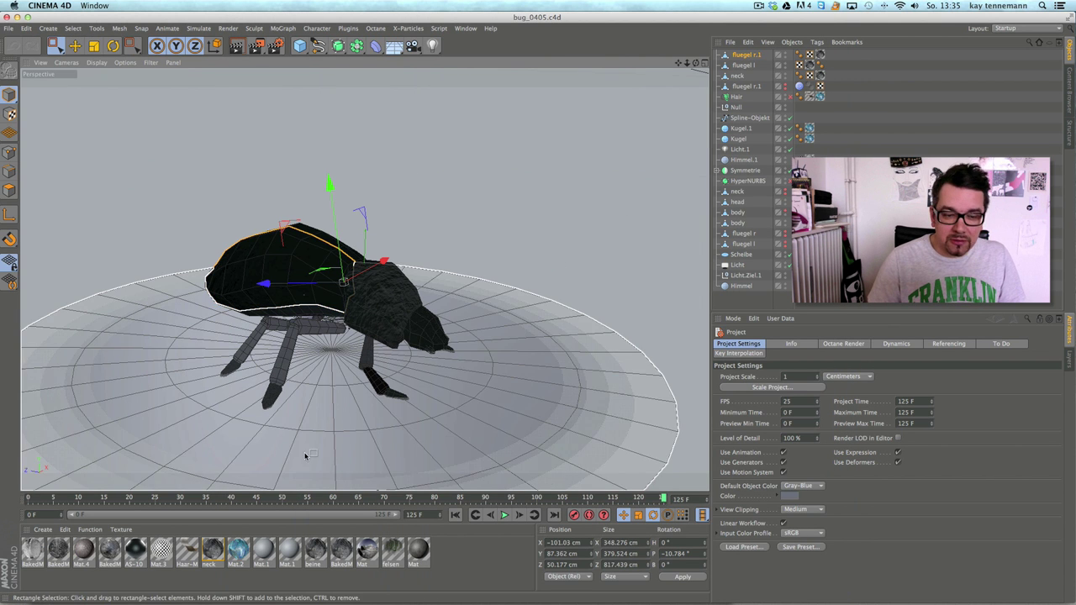
Step: Go to frame 117 in the reference scene and delete the wing object fluegel l to expose the body
left_click_drag(77, 500, 623, 499)
left_click_drag(295, 411, 590, 408, "alt")
left_click_drag(364, 280, 479, 295, "alt")
left_click(385, 237, "shift")
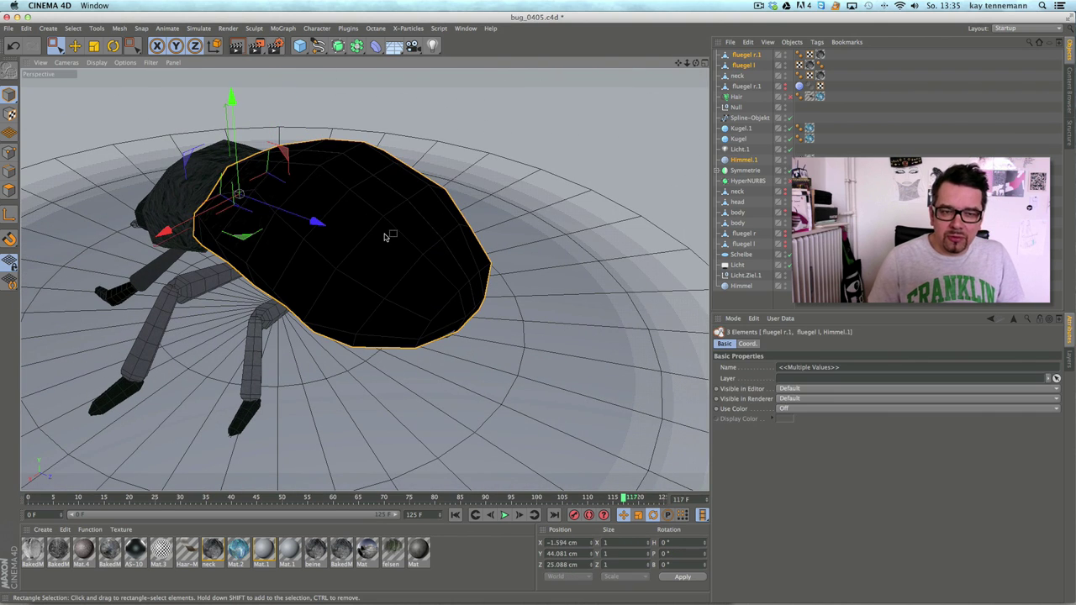
key("Delete")
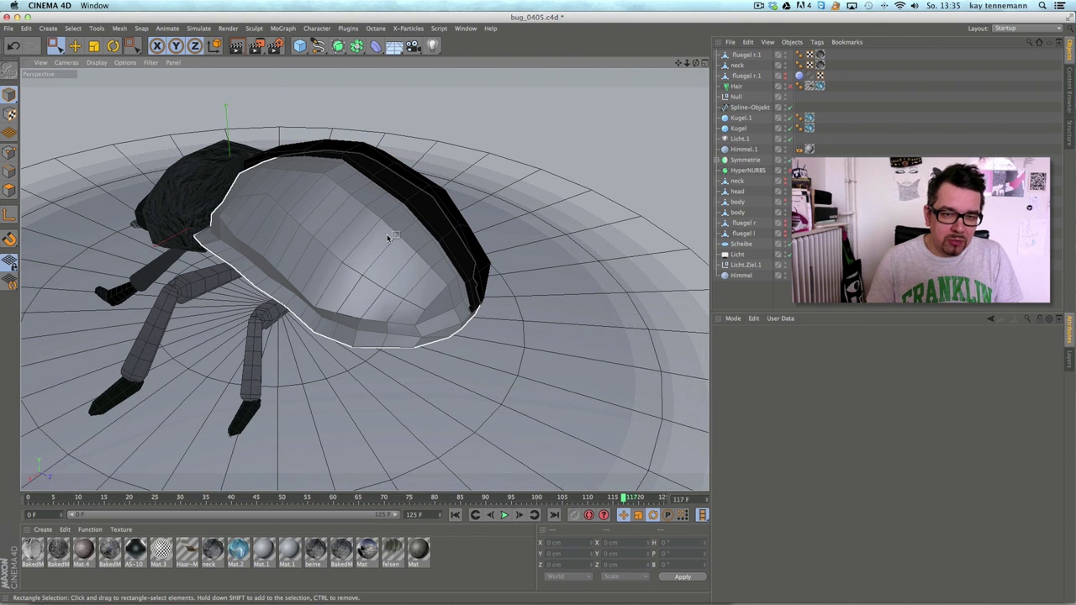
Step: Open the reference file bug_0406ani.c4d and maximize its perspective view
left_click(10, 29)
left_click(34, 52)
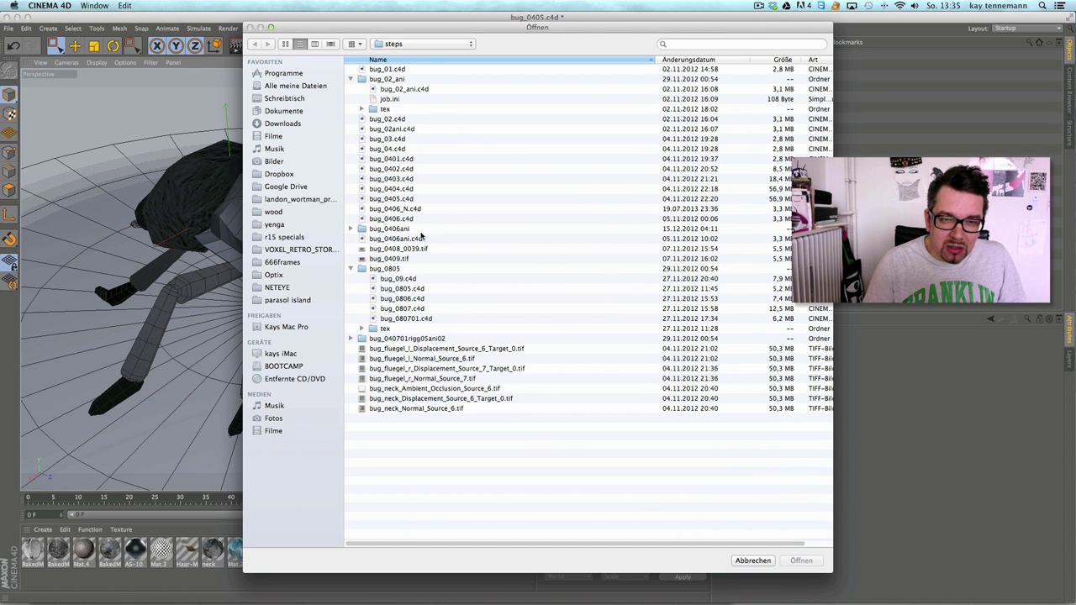
left_click(426, 239)
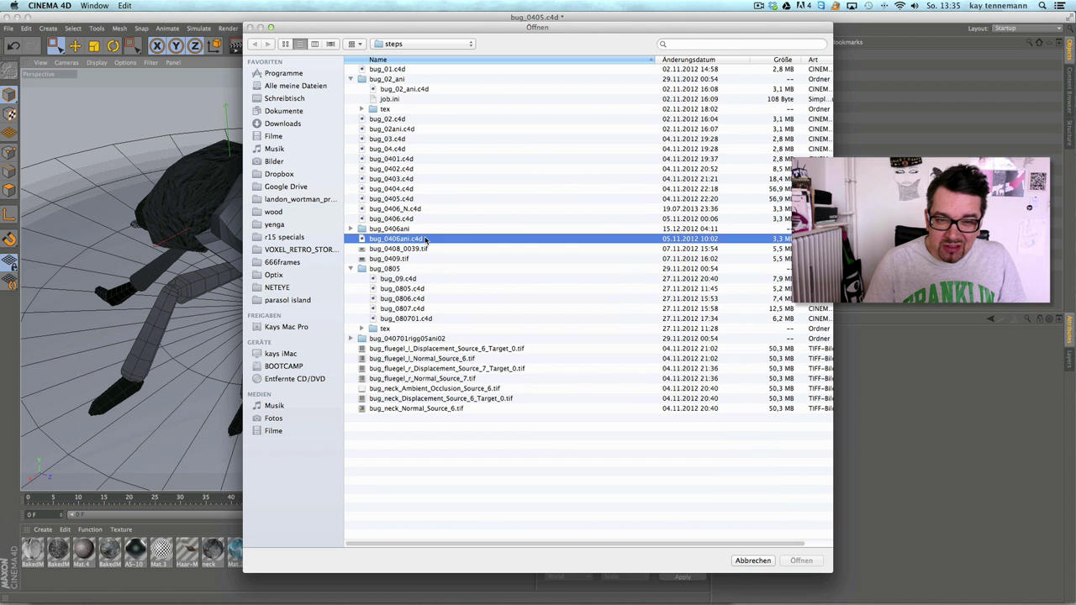
double_click(424, 239)
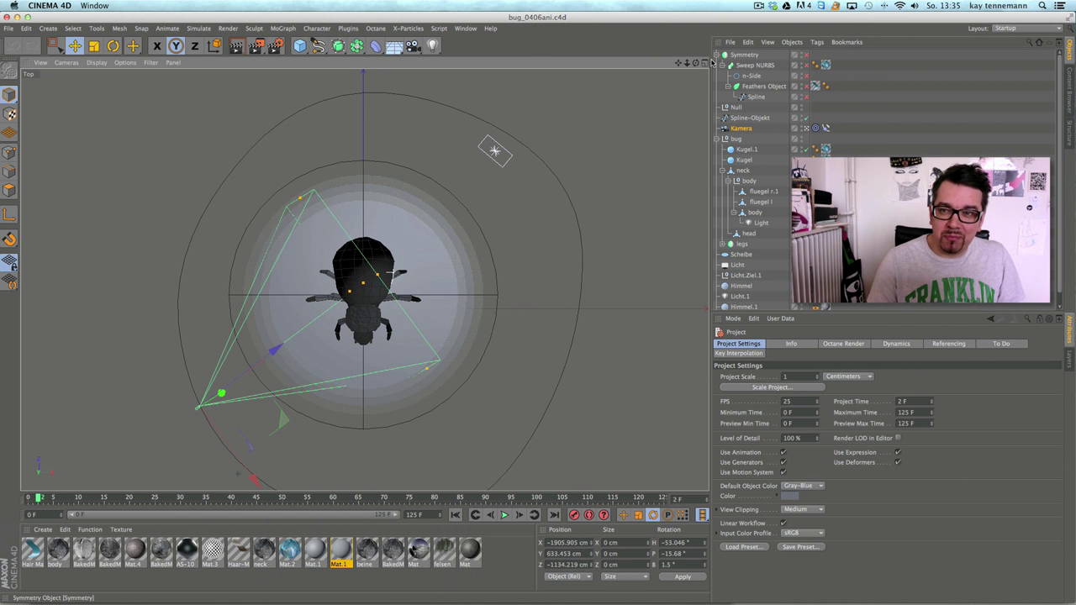
middle_click(468, 195)
middle_click(244, 262)
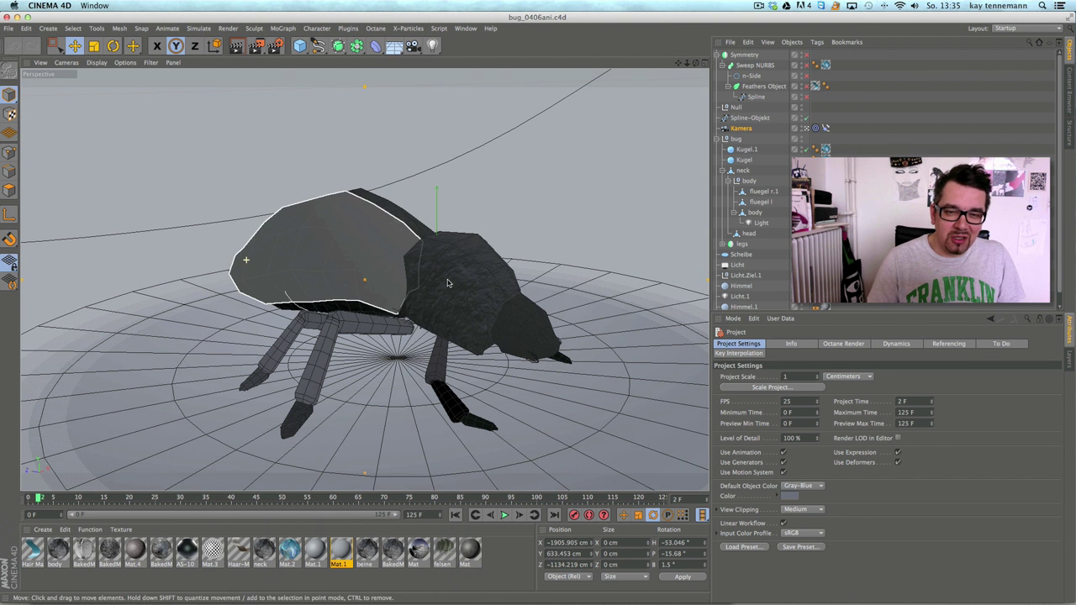
Step: Delete the wing object fluegel r.1 from the reference bug and set the display to Constant Shading (Lines)
left_click(349, 244)
key("Delete")
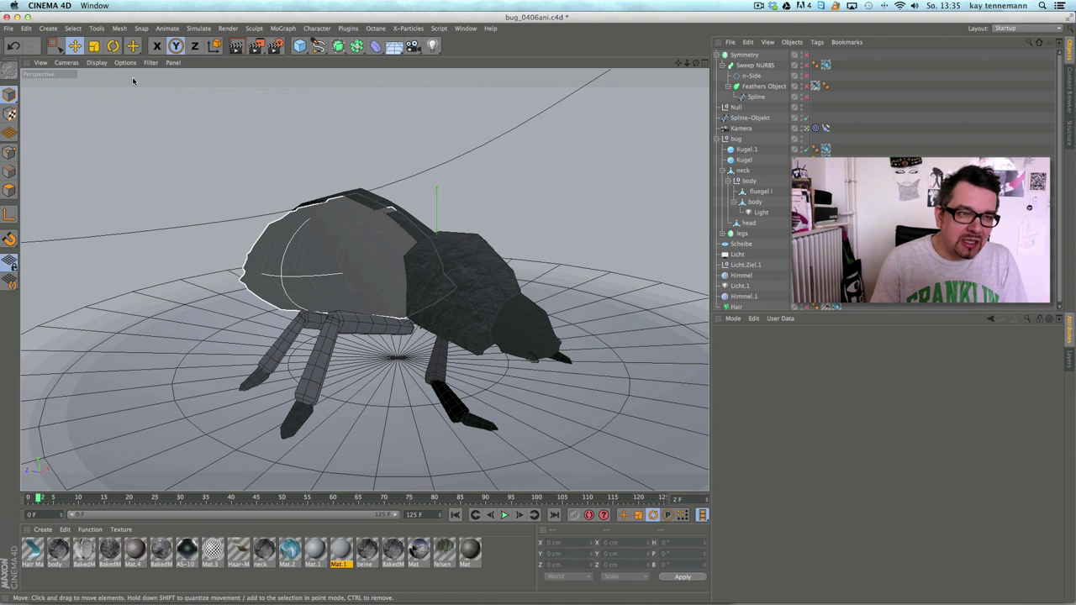
left_click(97, 62)
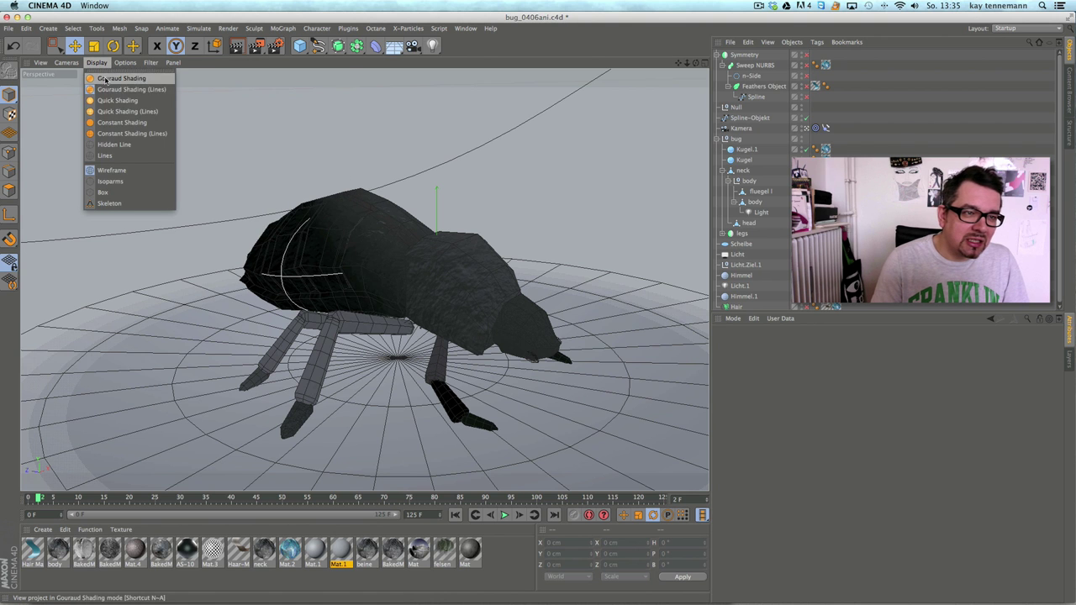
left_click(110, 133)
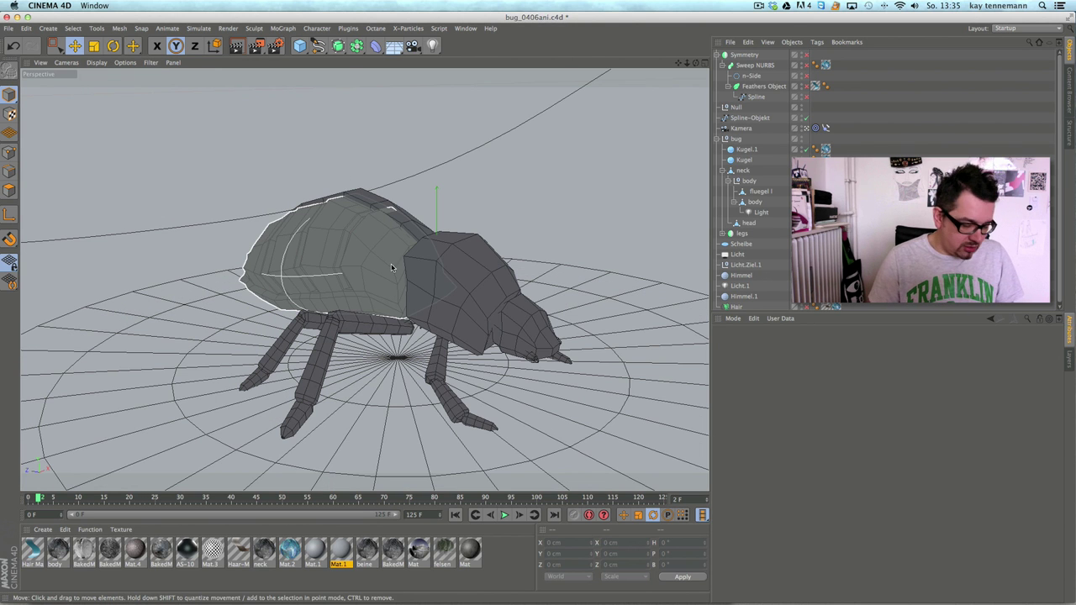
Step: Switch the view from the scene camera to the default camera and delete the remaining wing object fluegel l
left_click(66, 63)
mouse_move(82, 90)
left_click(195, 92)
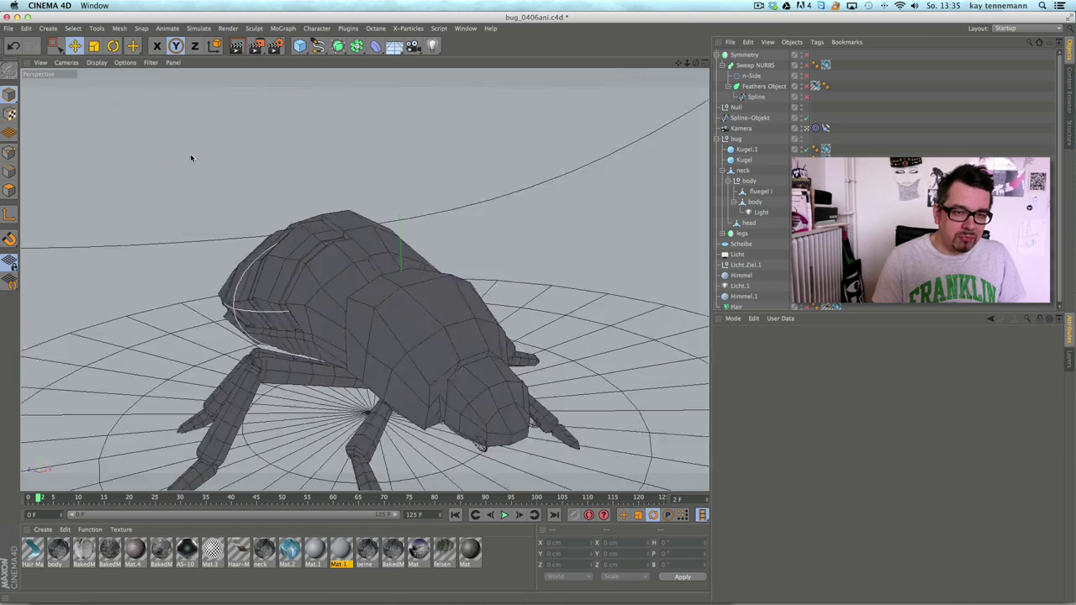
left_click(424, 253)
key("Delete")
left_click_drag(510, 255, 353, 252, "alt")
Step: Return to the Untitled 2 scene and set up the original body for edge editing with Live Selection
left_click(465, 28)
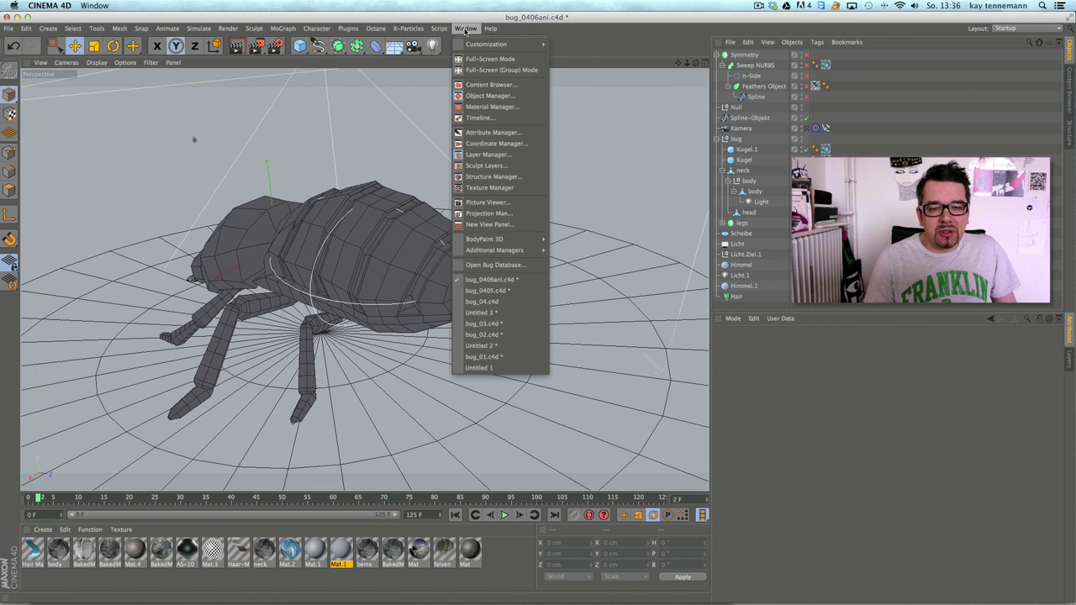
left_click(507, 346)
left_click_drag(519, 327, 422, 317, "alt")
left_click(746, 87)
right_click_drag(477, 305, 528, 284, "alt")
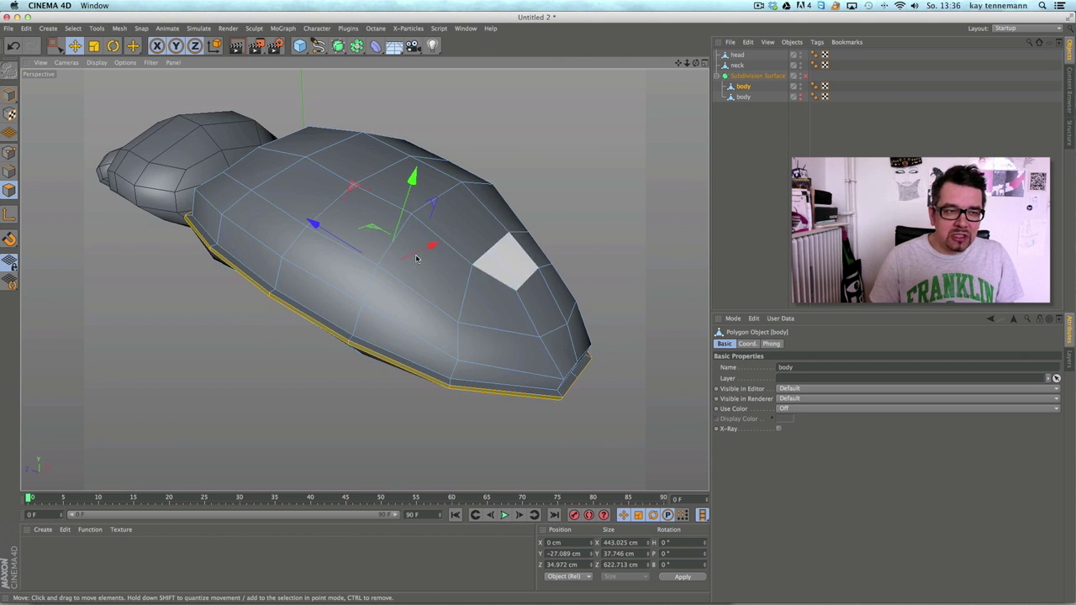
left_click(10, 171)
key("9")
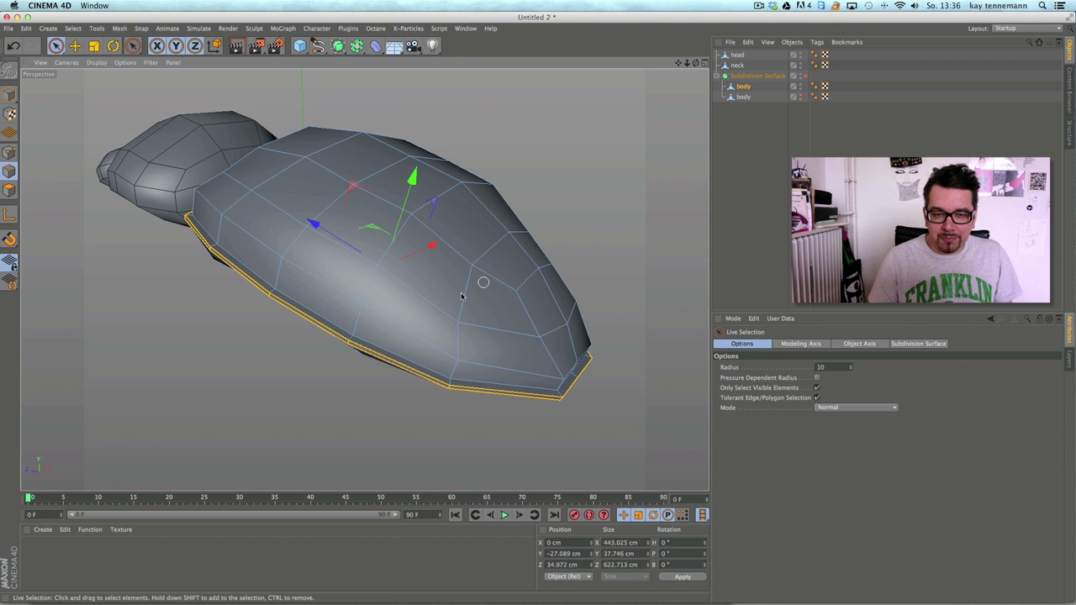
Step: Select the four crosswise edge lines over one side and the top of the recessed body
left_click(454, 368)
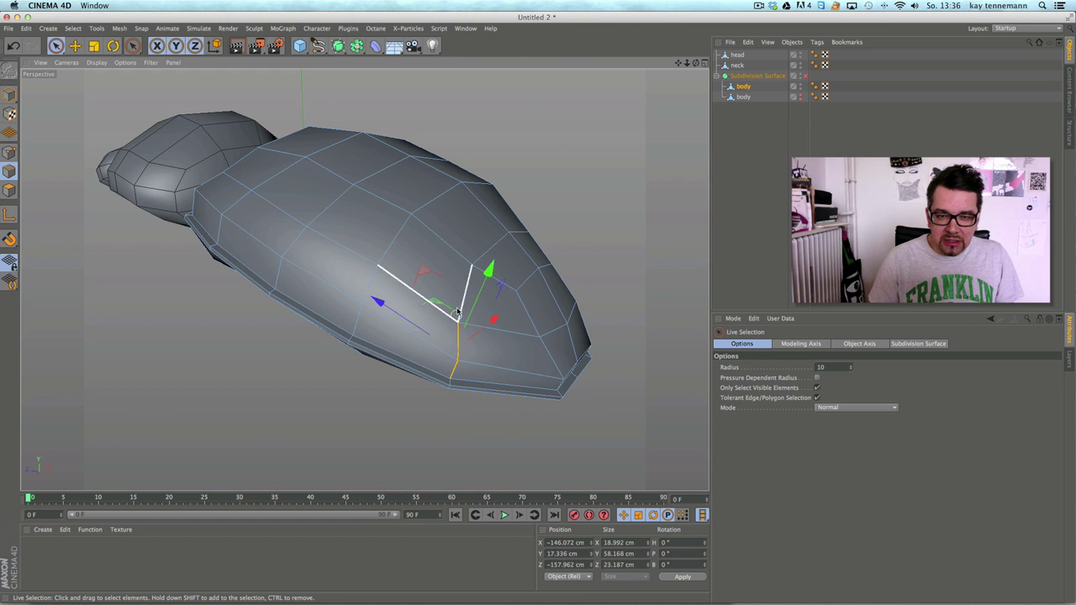
left_click(484, 251, "shift")
left_click(433, 198, "shift")
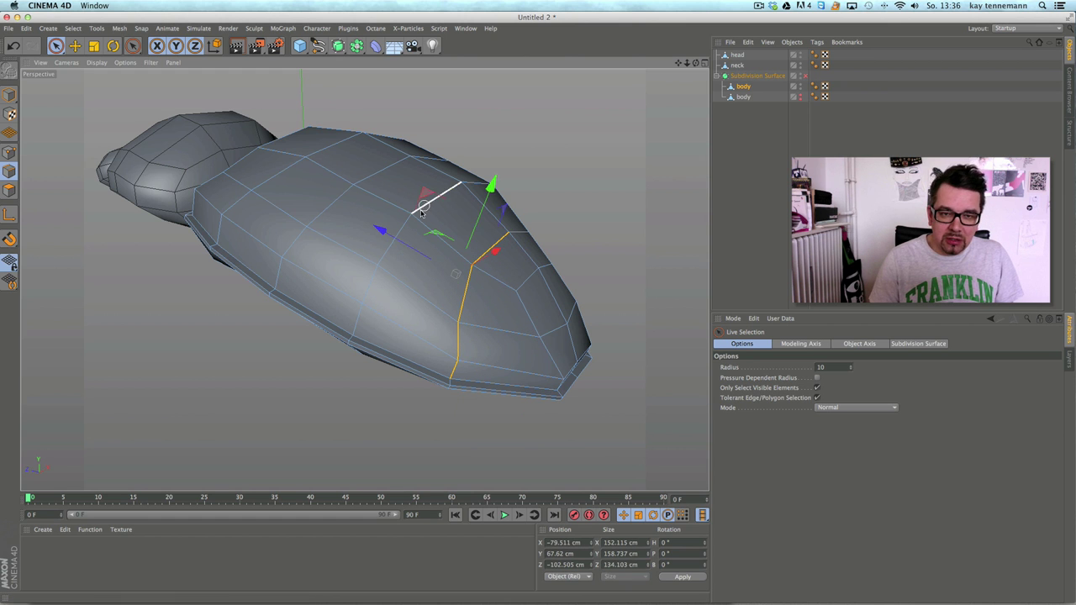
left_click(370, 283, "shift")
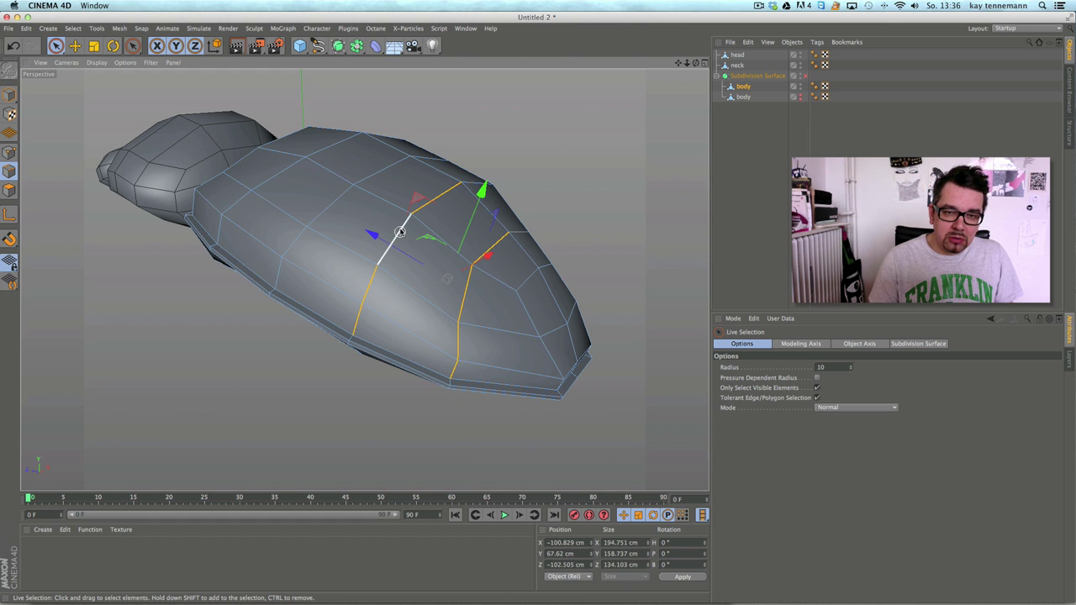
left_click(327, 213, "shift")
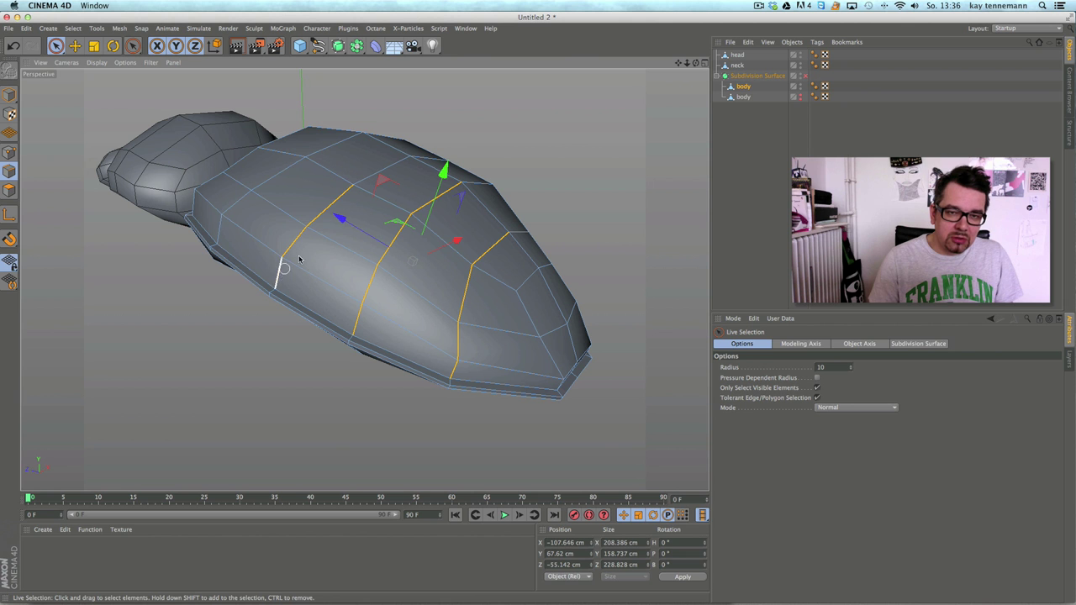
left_click(386, 168, "shift")
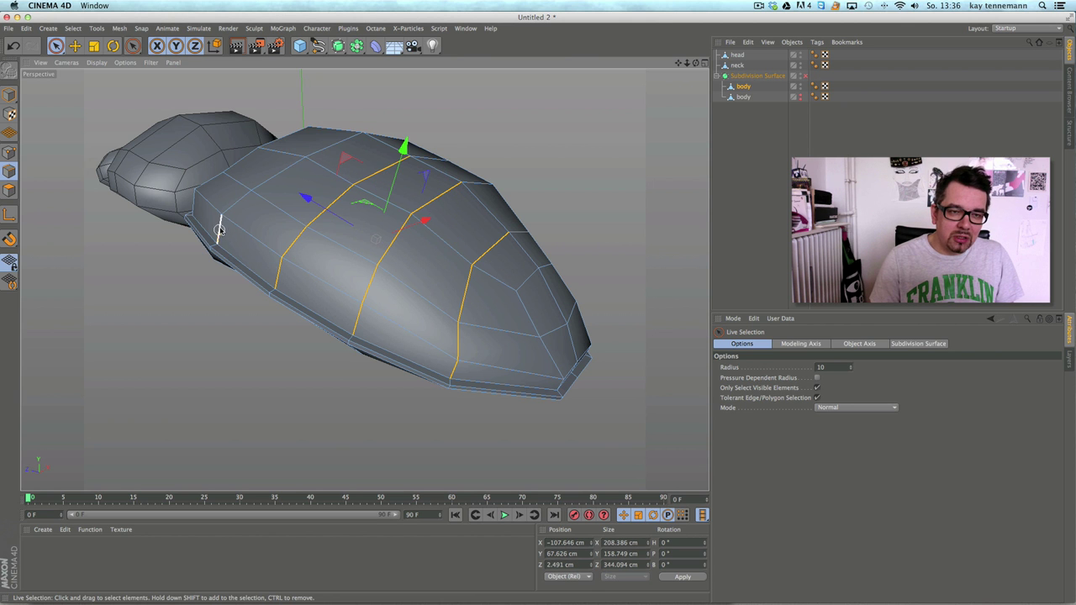
Step: Extend the four crosswise edge lines down the opposite side of the recessed body, adding the missing edges to the selection
left_click_drag(381, 172, 311, 259, "alt")
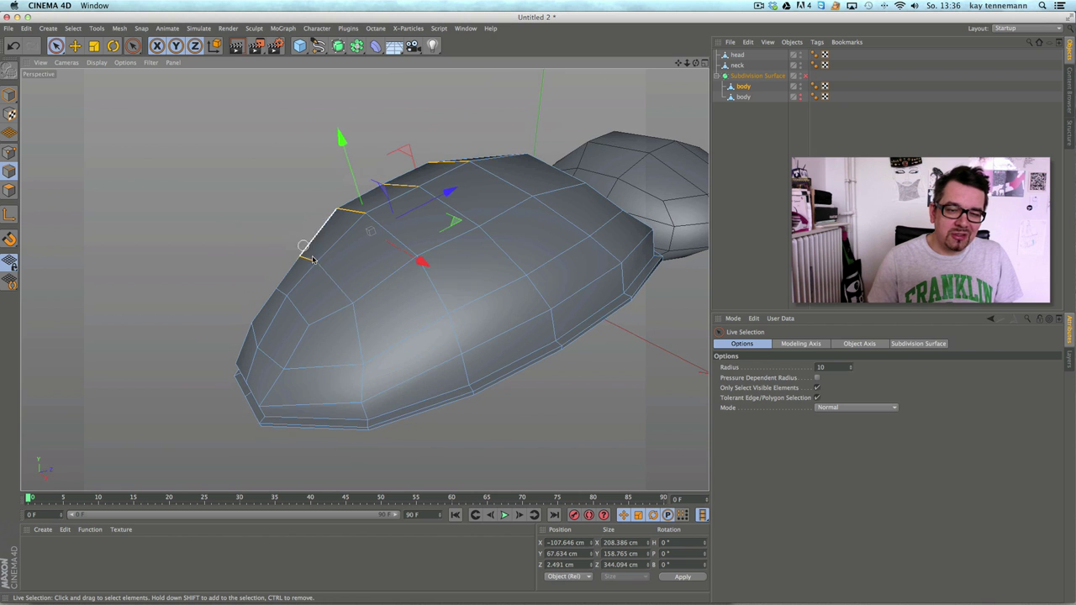
left_click(370, 409, "shift")
left_click(463, 372, "shift")
left_click(553, 324, "shift")
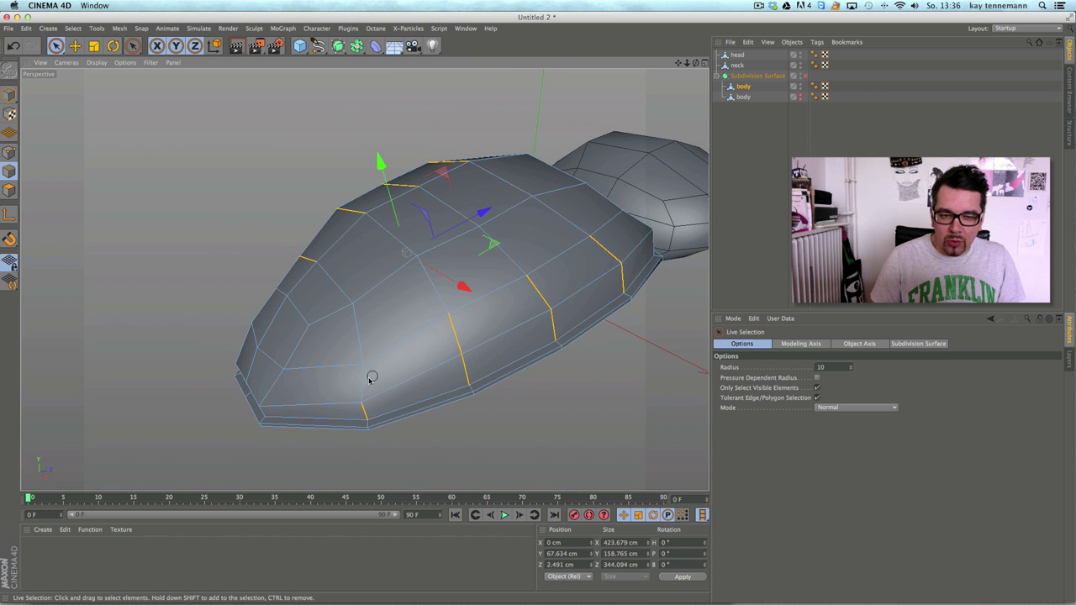
left_click_drag(383, 339, 290, 296, "alt")
left_click_drag(519, 289, 356, 263, "alt")
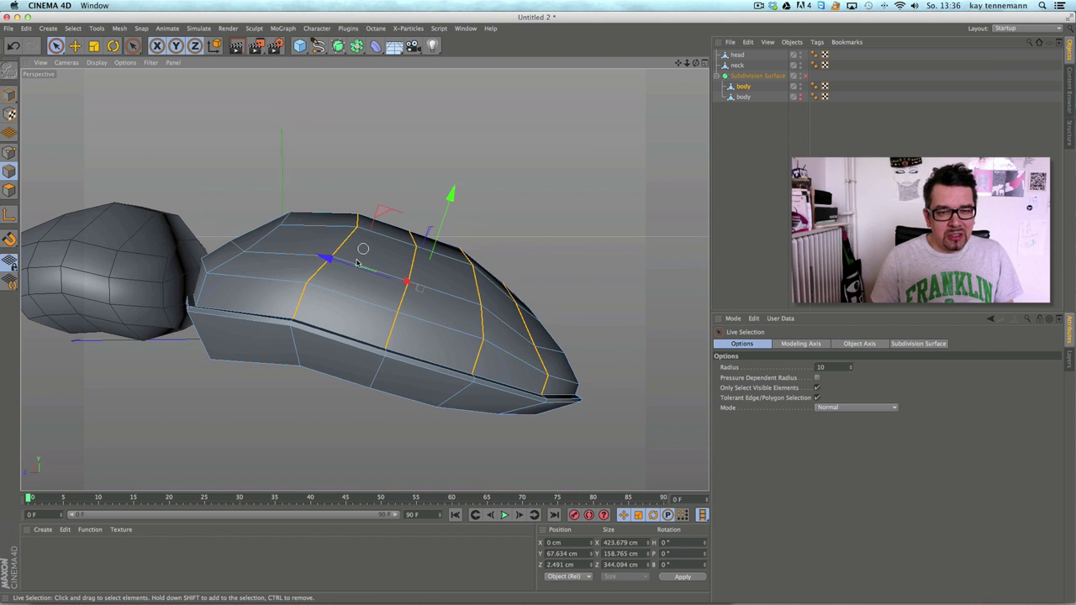
mouse_move(393, 298)
left_mouse_down("alt")
mouse_move(365, 281)
mouse_move(385, 283)
mouse_move(396, 300)
mouse_move(403, 294)
left_mouse_up("alt")
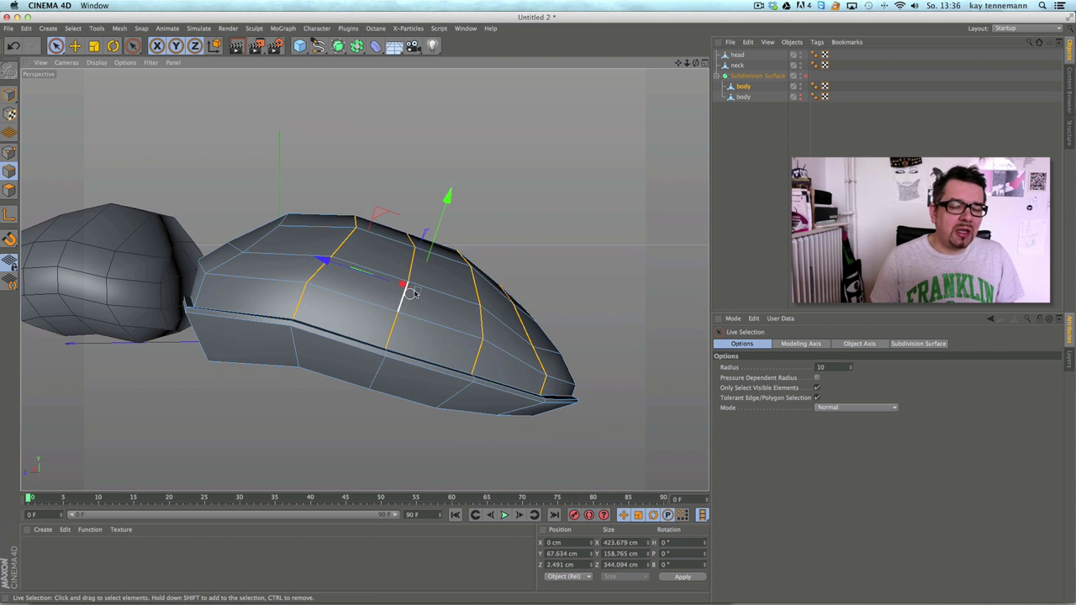
Step: In point mode, select the front points of the recessed body and move them towards the neck
left_click(10, 153)
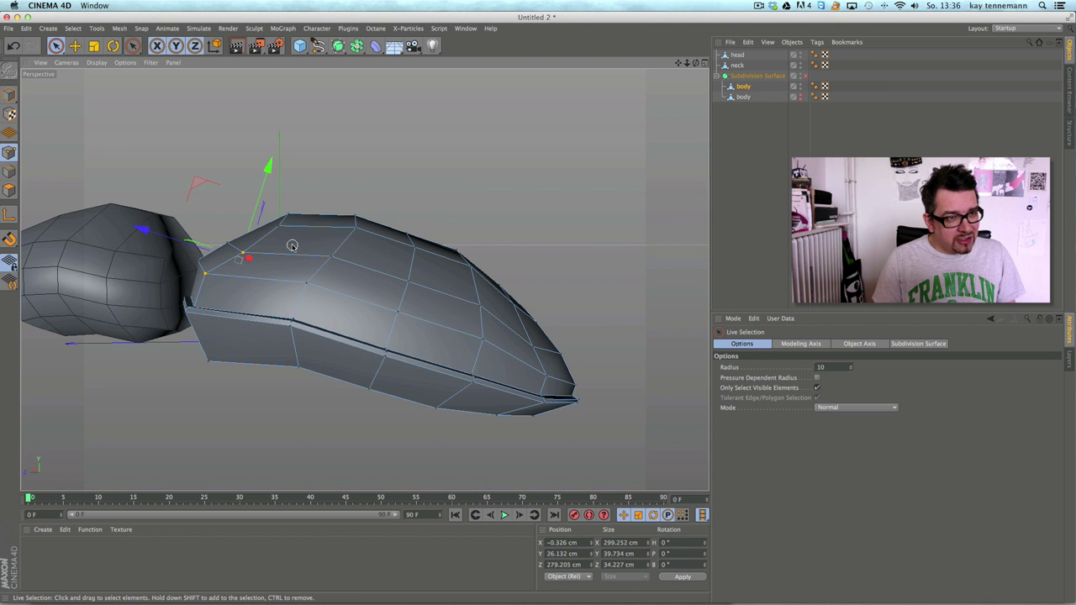
left_click(353, 242)
left_click_drag(364, 278, 352, 361, "alt")
middle_click_drag(331, 249, 293, 360, "alt")
left_click_drag(342, 259, 419, 127, "alt")
left_click(197, 314, "shift")
left_click_drag(170, 270, 158, 265)
Step: Select the top points of the foremost segment line on the recessed body for adjustment
left_click_drag(342, 362, 334, 294, "alt")
middle_click_drag(343, 361, 310, 269, "alt")
mouse_move(309, 269)
left_mouse_down("alt")
mouse_move(365, 278)
mouse_move(314, 293)
mouse_move(304, 286)
left_mouse_up("alt")
left_click_drag(163, 226, 219, 209, "alt")
left_click(339, 238)
left_click_drag(412, 293, 375, 294, "alt")
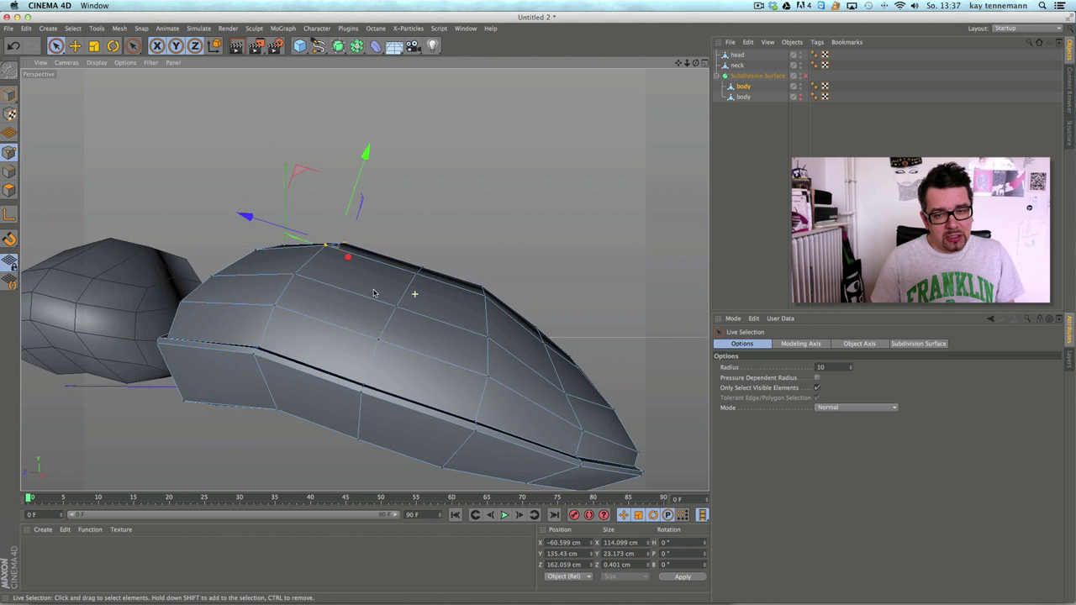
Step: Select the points of the rear segment line on the recessed body and shift them towards the tail
middle_click_drag(568, 311, 364, 280, "alt")
left_click_drag(364, 280, 365, 349, "alt")
left_click(387, 311)
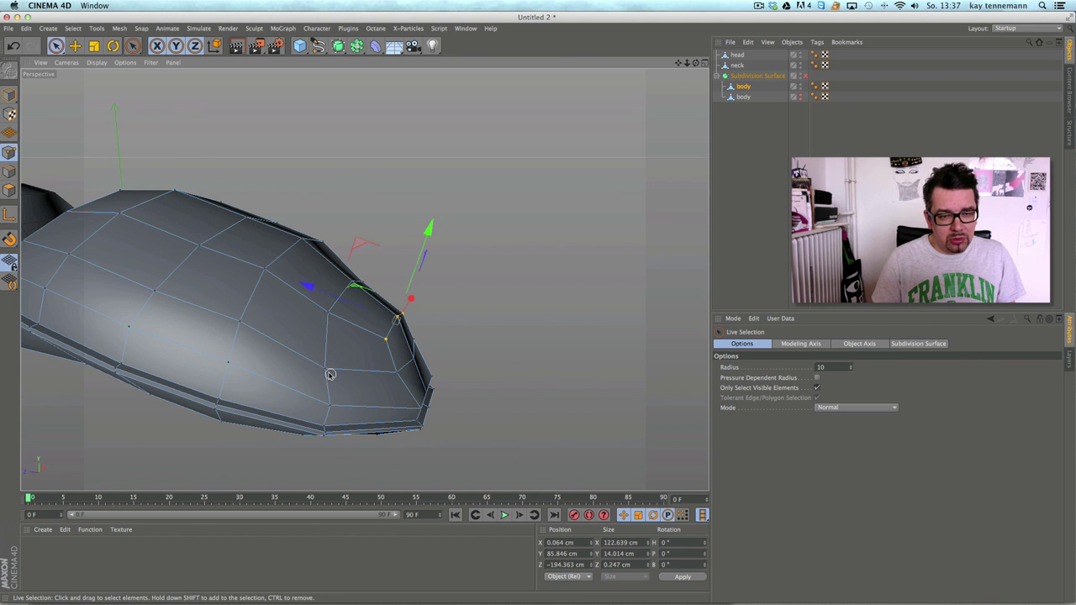
left_click_drag(364, 280, 138, 277, "alt")
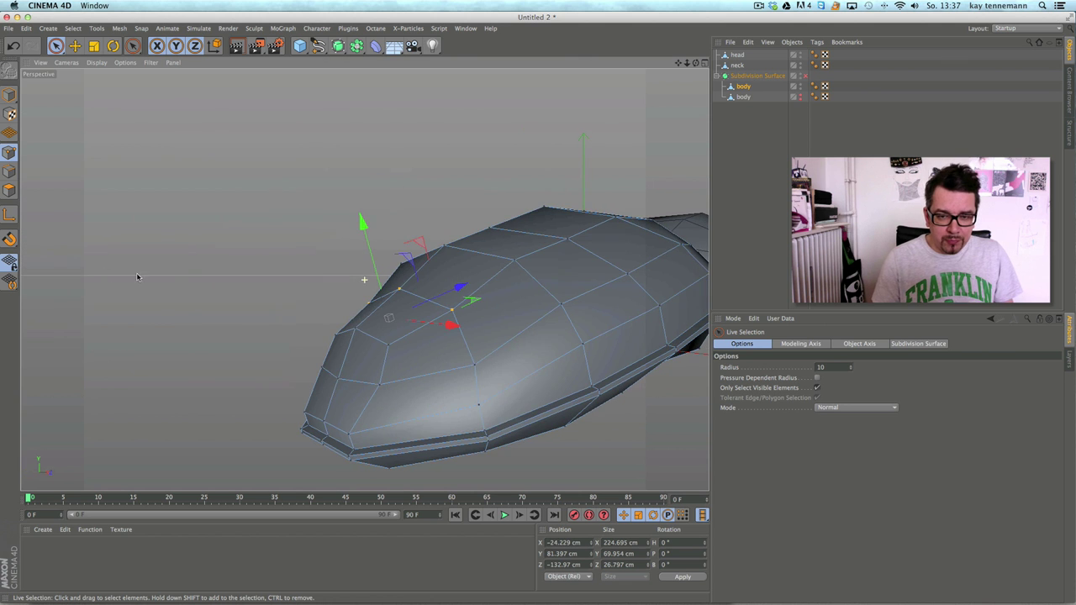
left_click_drag(487, 341, 384, 336, "alt")
left_click_drag(553, 291, 540, 294)
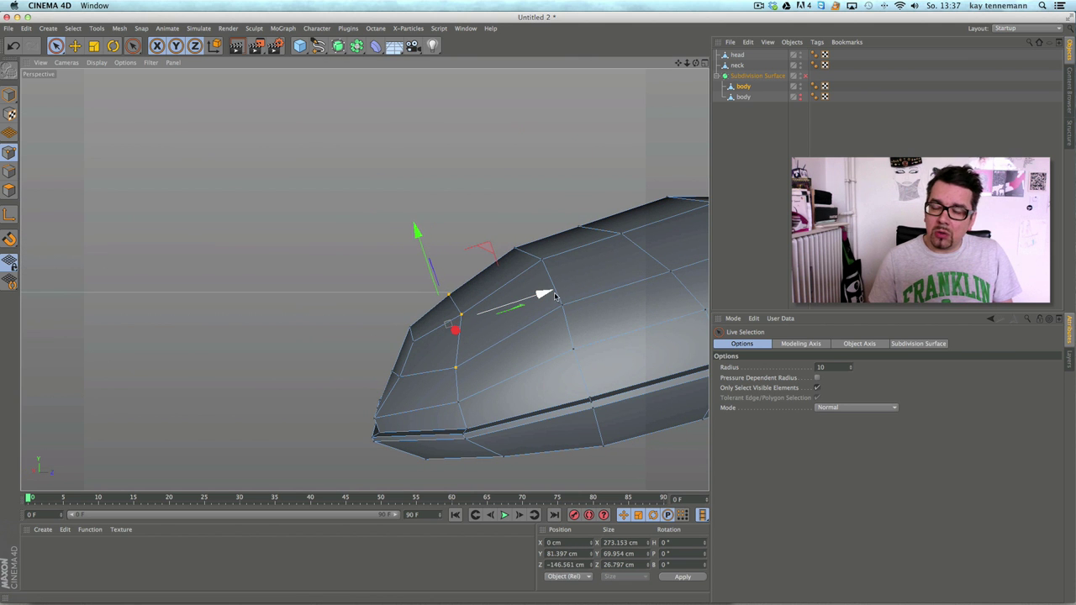
Step: Move the points just before the recessed body's tail about 14 cm backward along its length
left_click_drag(412, 361, 557, 343, "alt")
left_click_drag(392, 414, 546, 351, "alt")
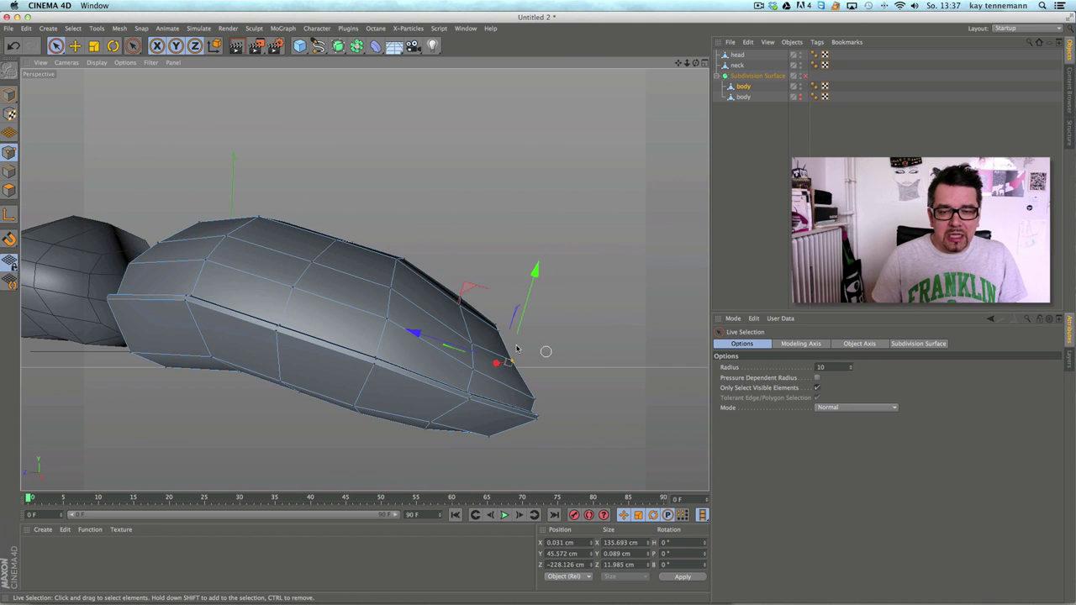
left_click_drag(418, 334, 416, 377)
right_click_drag(461, 324, 401, 358, "alt")
middle_click_drag(389, 377, 391, 407, "alt")
left_click_drag(391, 408, 397, 308, "alt")
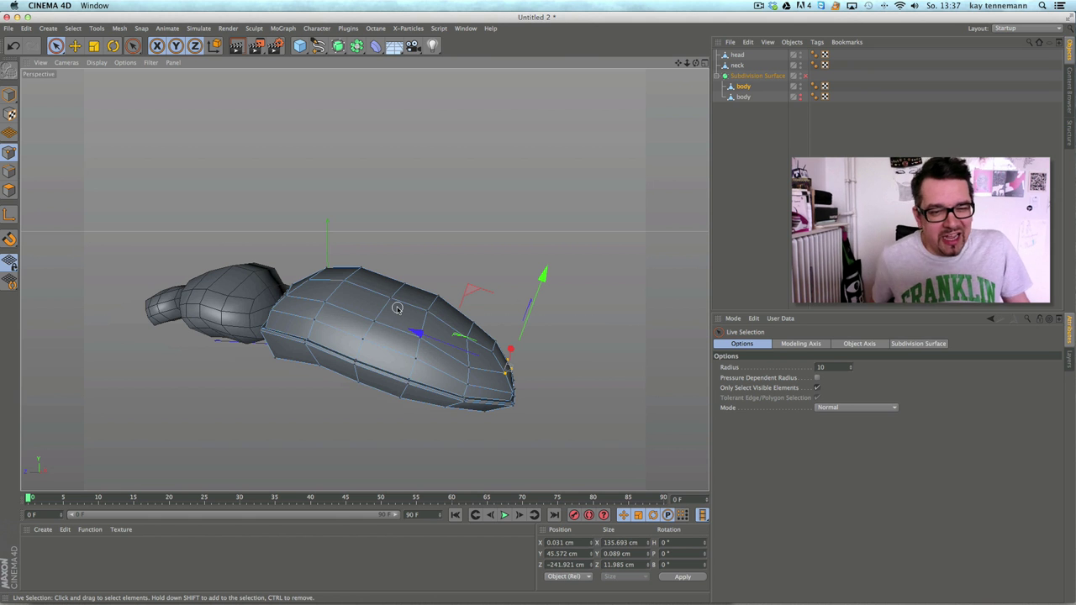
Step: Unhide the shell, select its upper front points and move them slightly towards the neck
left_click_drag(401, 246, 337, 287, "alt")
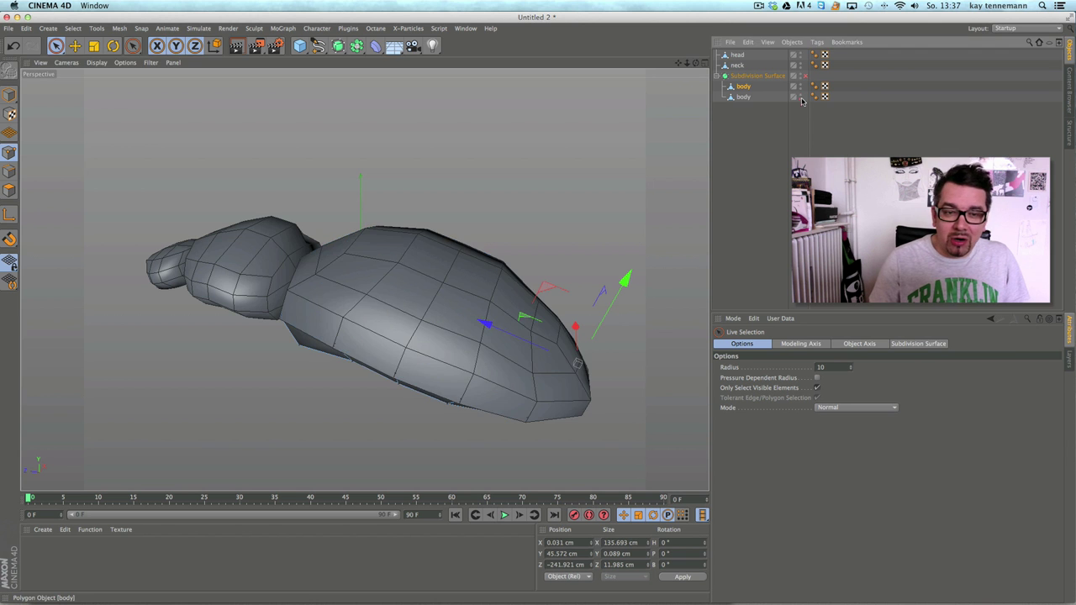
left_click_drag(384, 248, 351, 274, "alt")
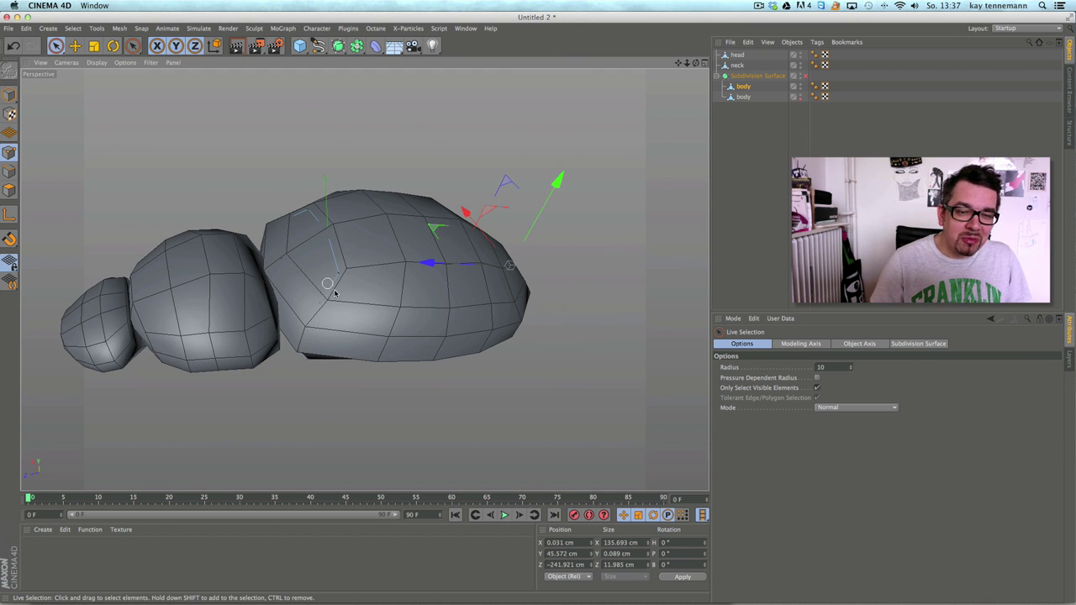
left_click(331, 299)
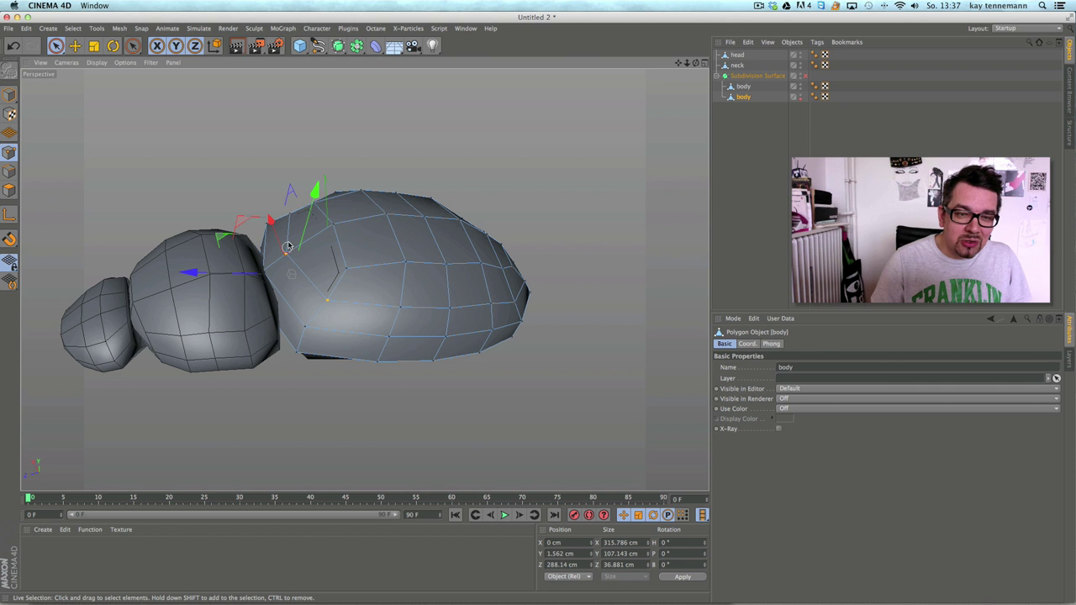
left_click_drag(340, 244, 257, 175, "alt")
left_click_drag(228, 216, 223, 215)
left_click_drag(559, 303, 470, 316, "alt")
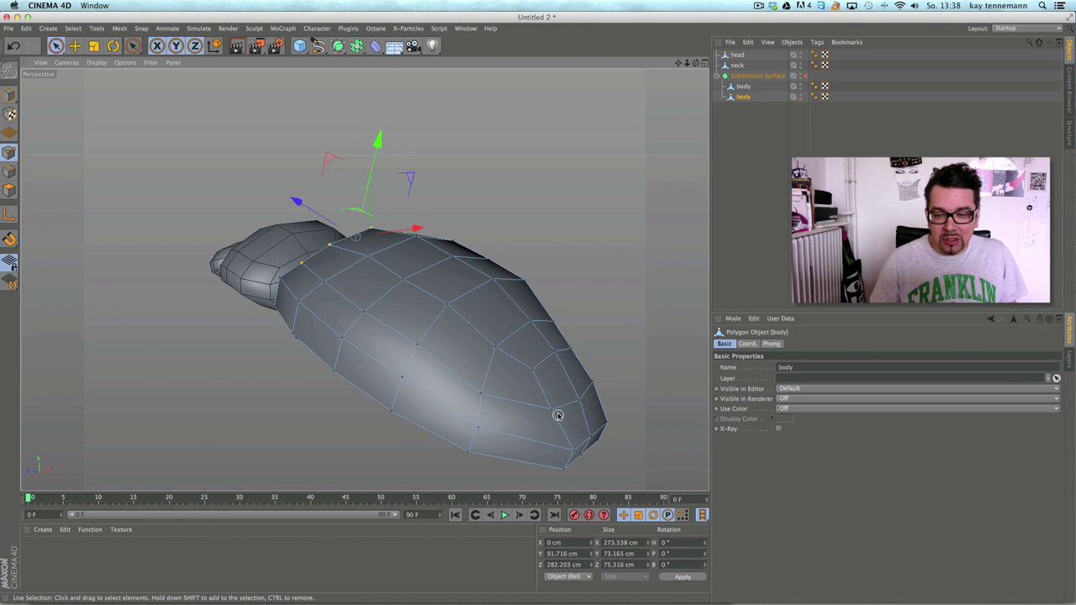
Step: Adjust the upper points near the shell's tail and hide the shell in the editor
left_click(549, 410)
left_click_drag(552, 363, 566, 352)
mouse_move(571, 380)
left_mouse_down("alt")
mouse_move(524, 407)
mouse_move(610, 375)
mouse_move(604, 362)
left_mouse_up("alt")
left_click(536, 408, "shift")
left_click_drag(411, 357, 373, 281)
left_click(10, 153)
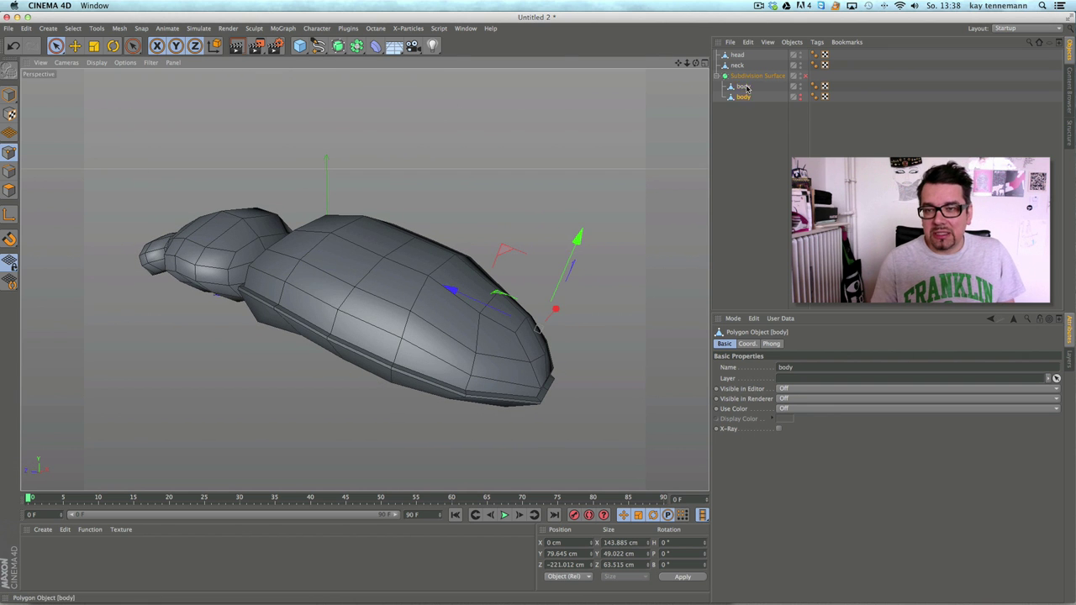
Step: Reactivate the recessed body in edge mode with its four crosswise edge lines selected
left_click(495, 365)
left_click_drag(490, 349, 523, 335, "alt")
left_click(9, 172)
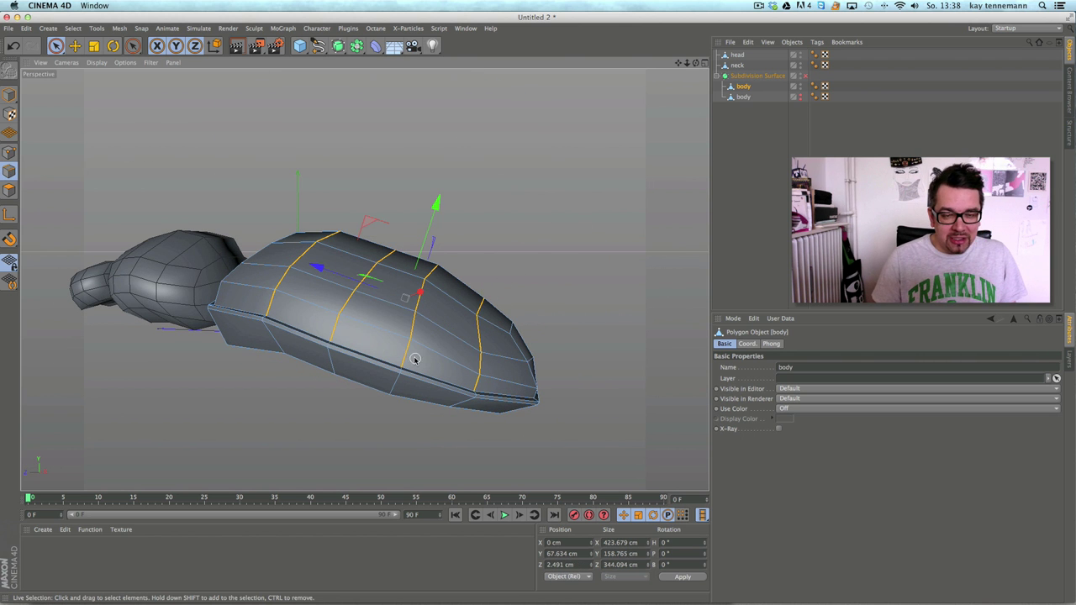
right_click_drag(415, 360, 433, 354, "alt")
middle_click_drag(433, 354, 463, 315, "alt")
left_click_drag(463, 315, 412, 372, "alt")
Step: Try to bevel the four crosswise edge lines of the recessed body with an offset of about 7 cm
right_click(343, 365)
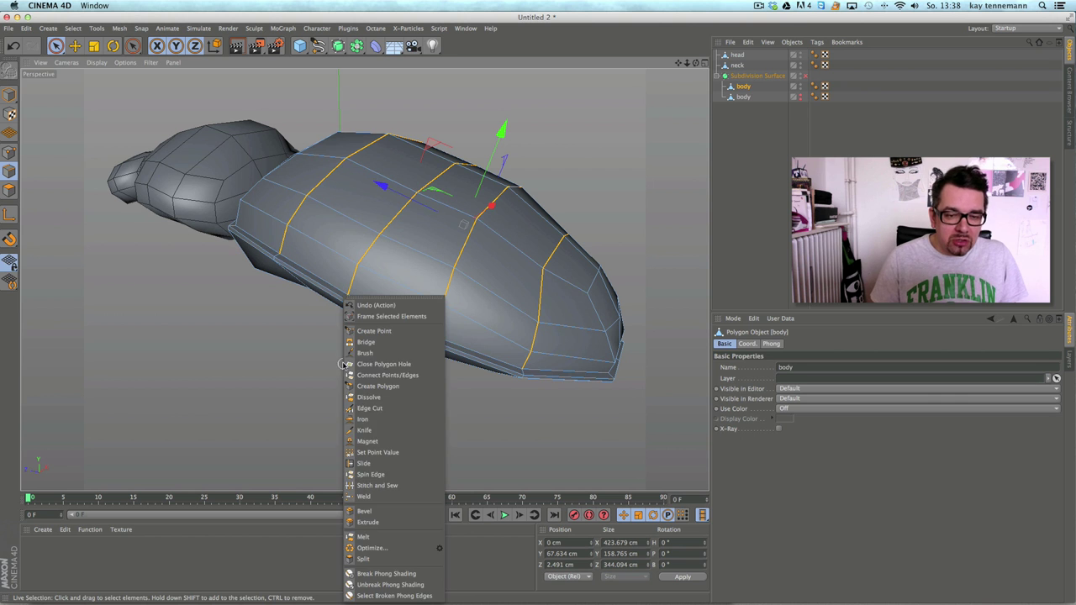
left_click(404, 513)
left_click_drag(271, 336, 297, 332)
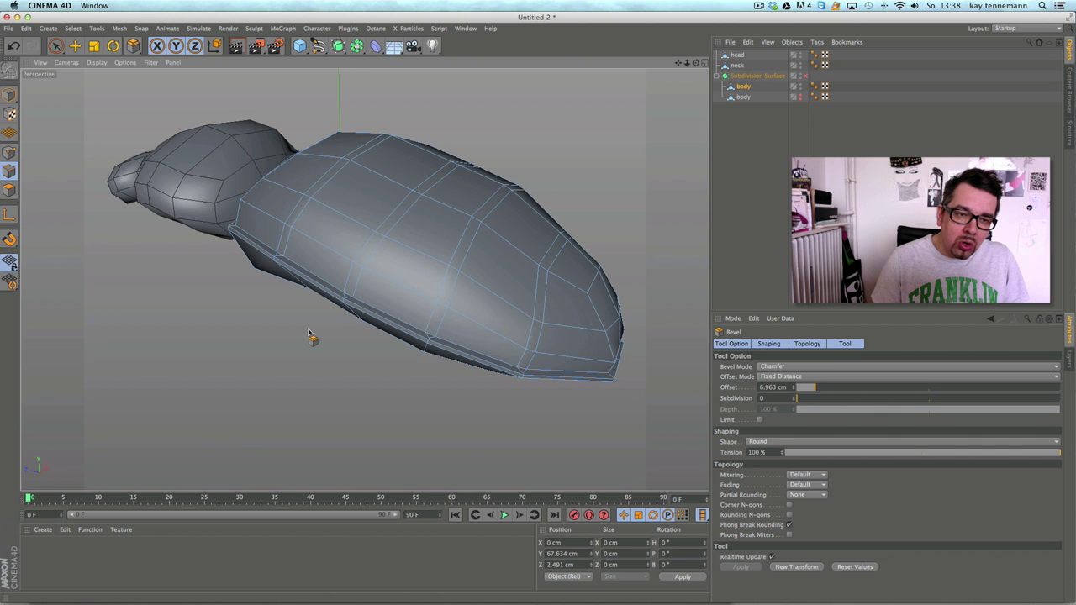
key("ctrl+z")
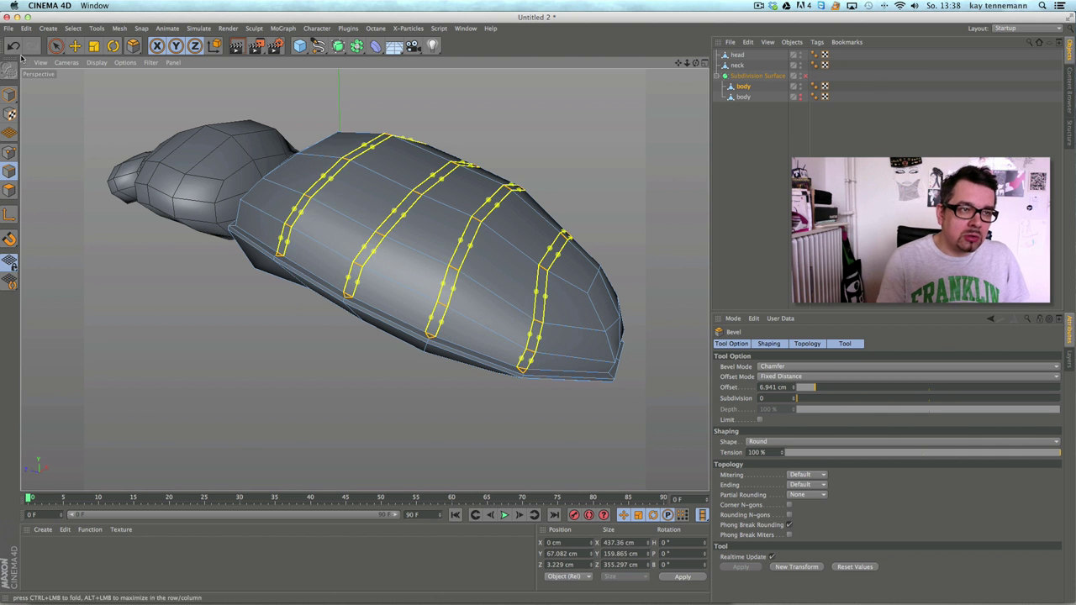
Step: Examine the segment grooves on the body in the reference scene bug_0406ani.c4d and return to the Untitled 2 scene
left_click(465, 28)
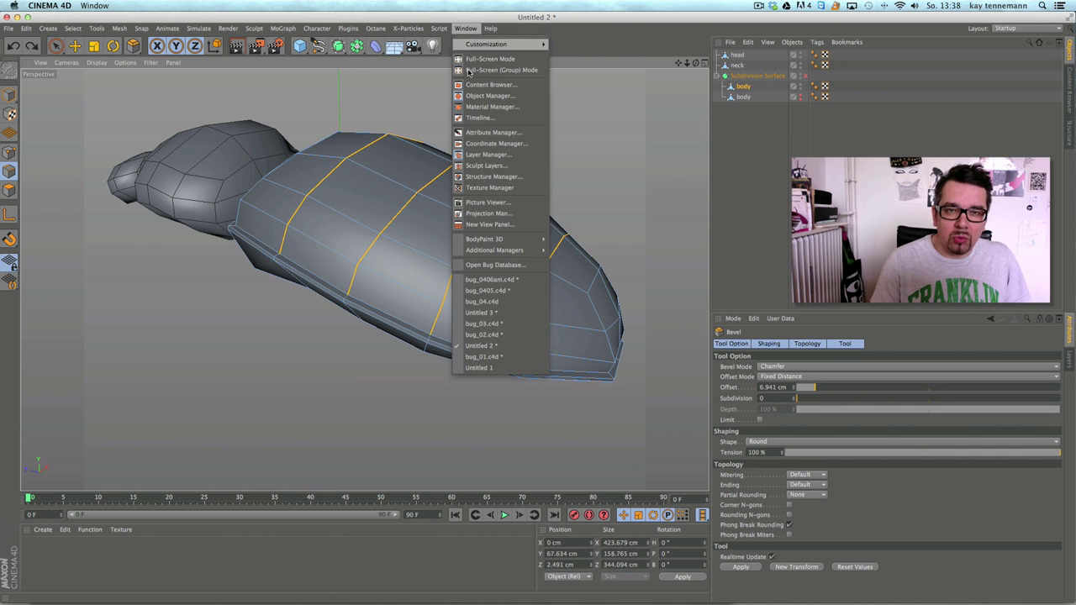
left_click(491, 279)
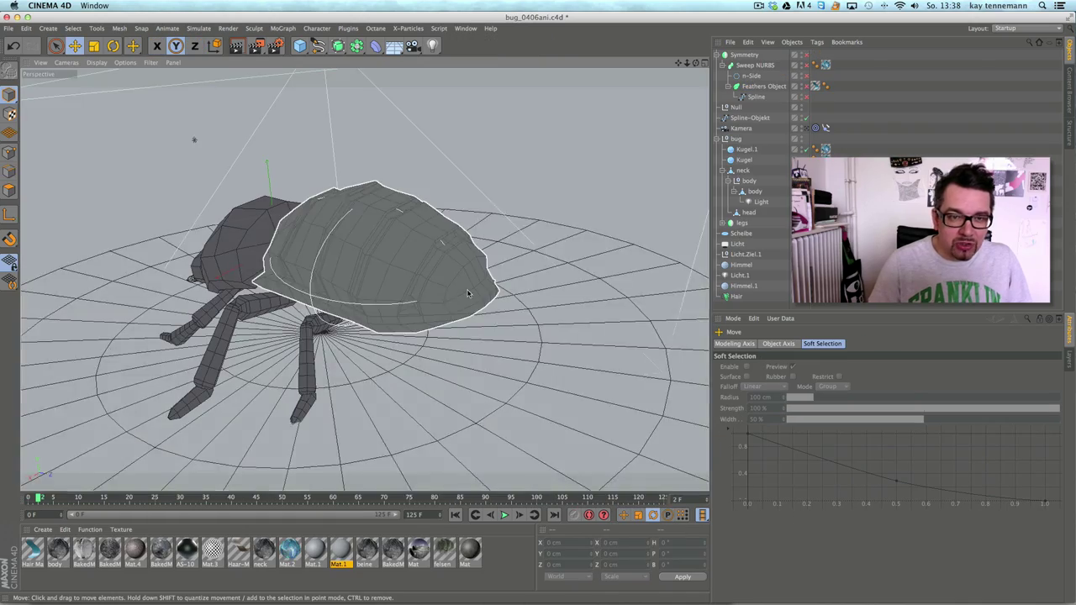
left_click_drag(564, 280, 576, 282, "alt")
left_click_drag(412, 305, 507, 269, "alt")
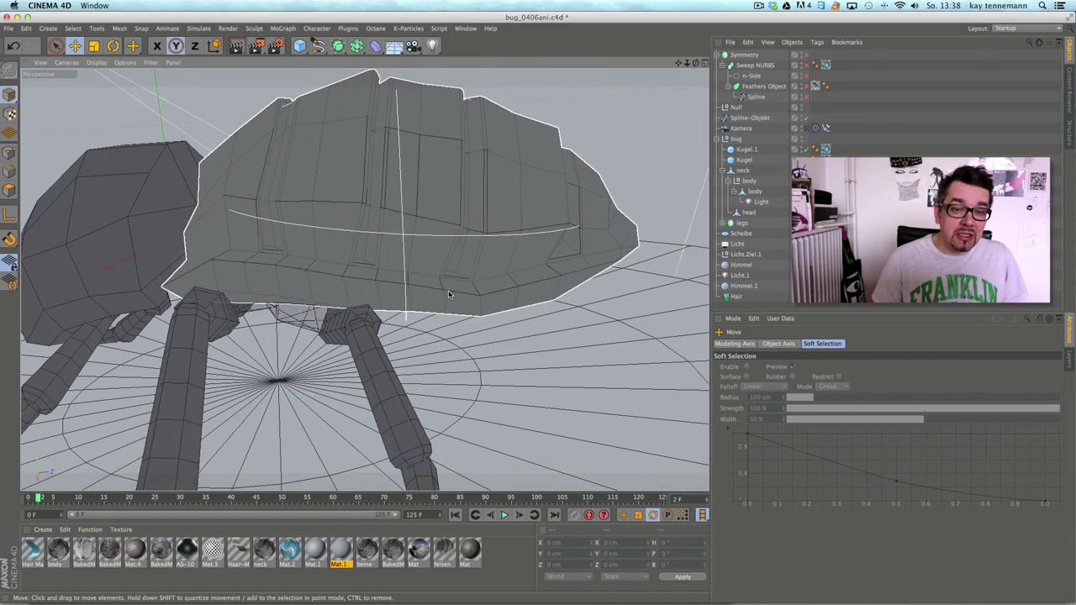
left_click(466, 29)
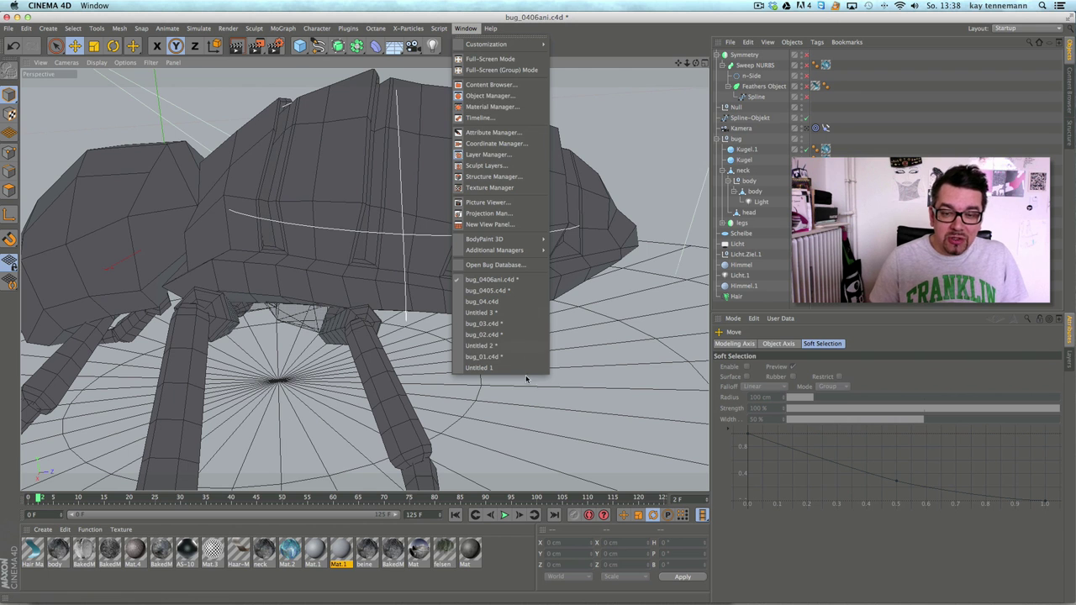
left_click(527, 345)
Step: Try to bevel the crosswise edge lines down to the rim with an offset of about 8.58 cm
right_click_drag(323, 364, 409, 353, "alt")
middle_click_drag(372, 289, 345, 371, "alt")
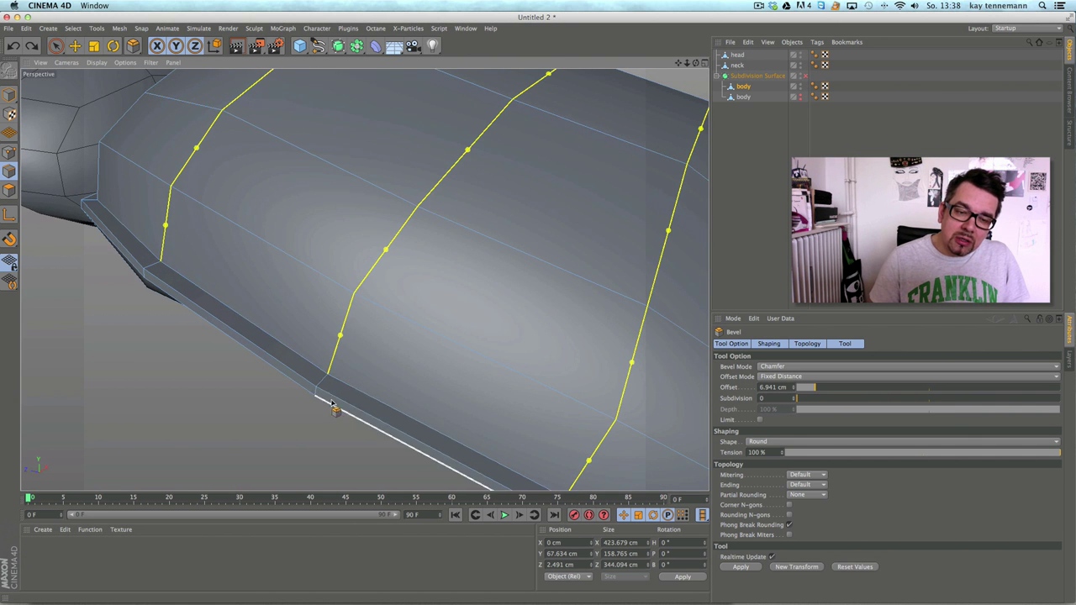
left_click(299, 441)
left_click_drag(318, 437, 329, 437)
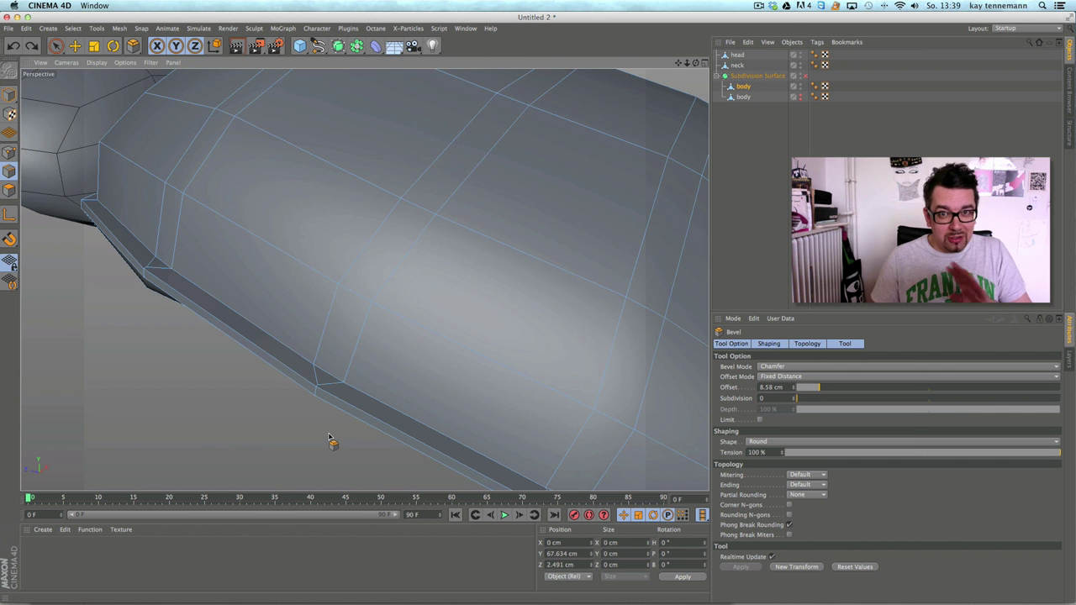
key("super+y")
left_click(13, 47)
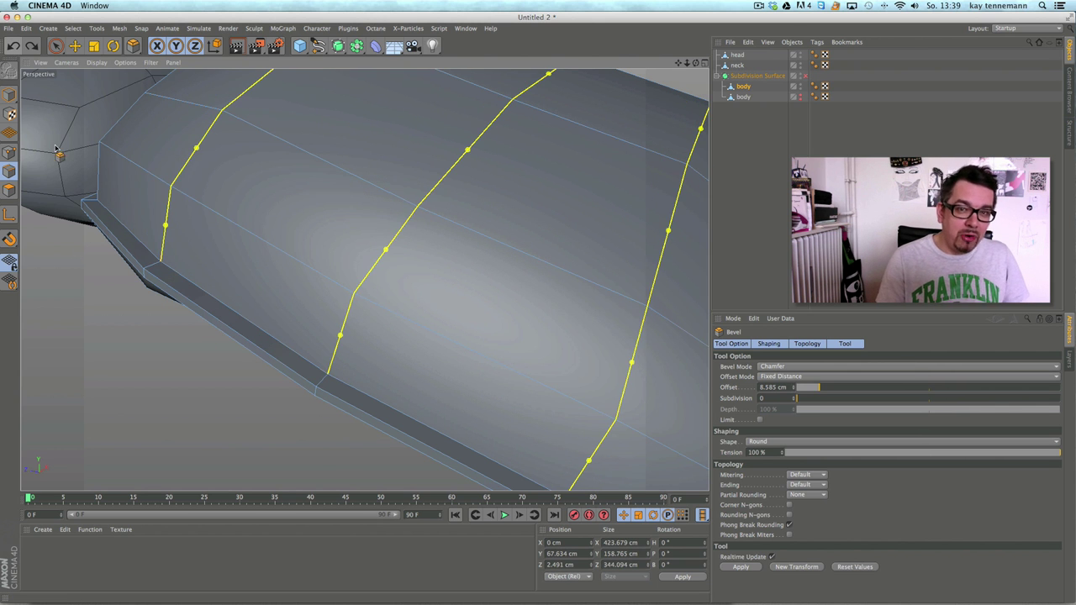
Step: Set up the recessed body for polygon editing with Live Selection
right_click_drag(480, 284, 372, 326, "alt")
left_click_drag(343, 363, 435, 304, "alt")
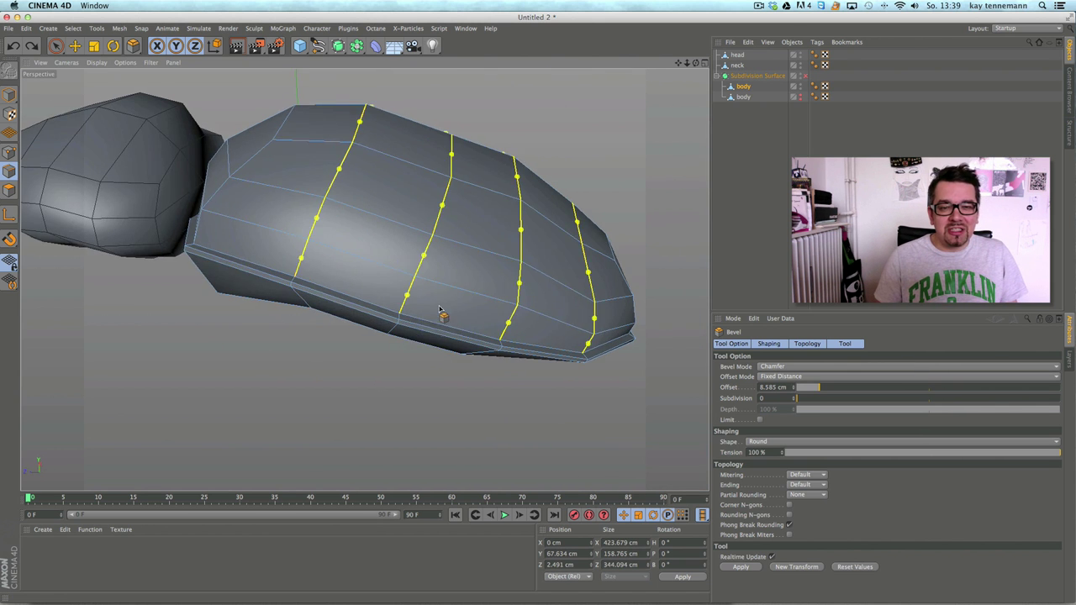
right_click_drag(435, 303, 401, 318, "alt")
left_click(10, 190)
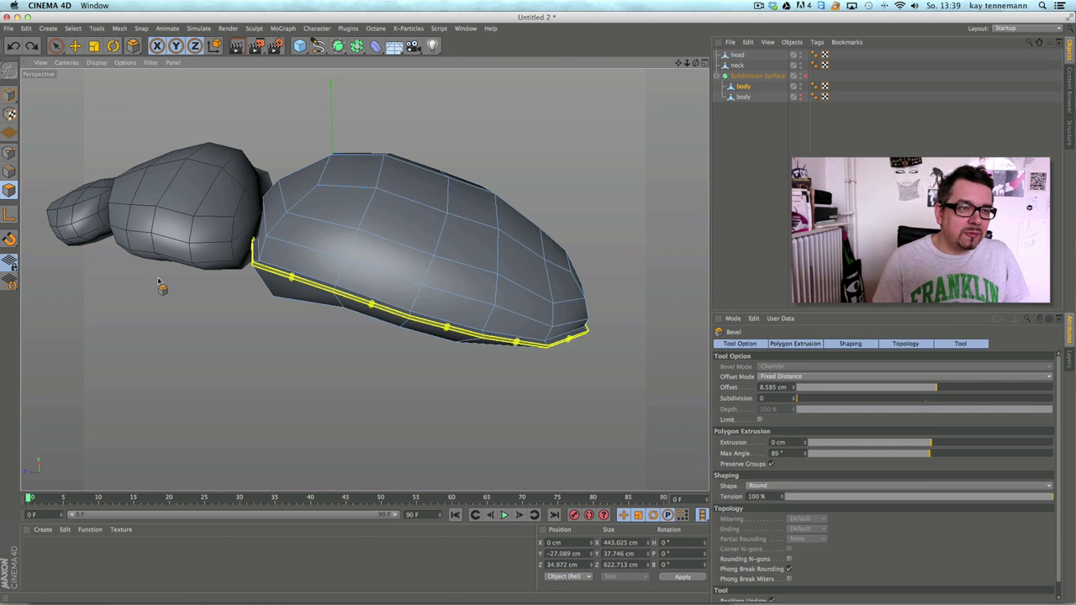
key("space")
left_click_drag(385, 349, 359, 346, "alt")
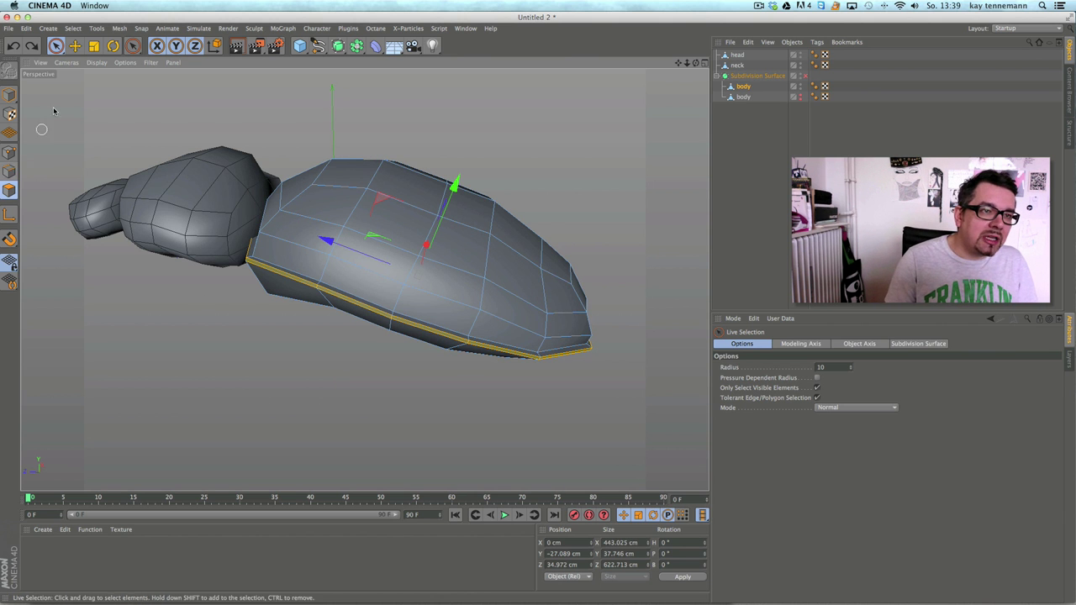
Step: Select the neighbouring crosswise polygon loops across the middle of the recessed body with Loop Selection
left_click(73, 28)
left_click(96, 102)
left_click(385, 199)
left_click(458, 225, "shift")
left_click(509, 247, "shift")
left_click_drag(510, 383, 228, 363, "alt")
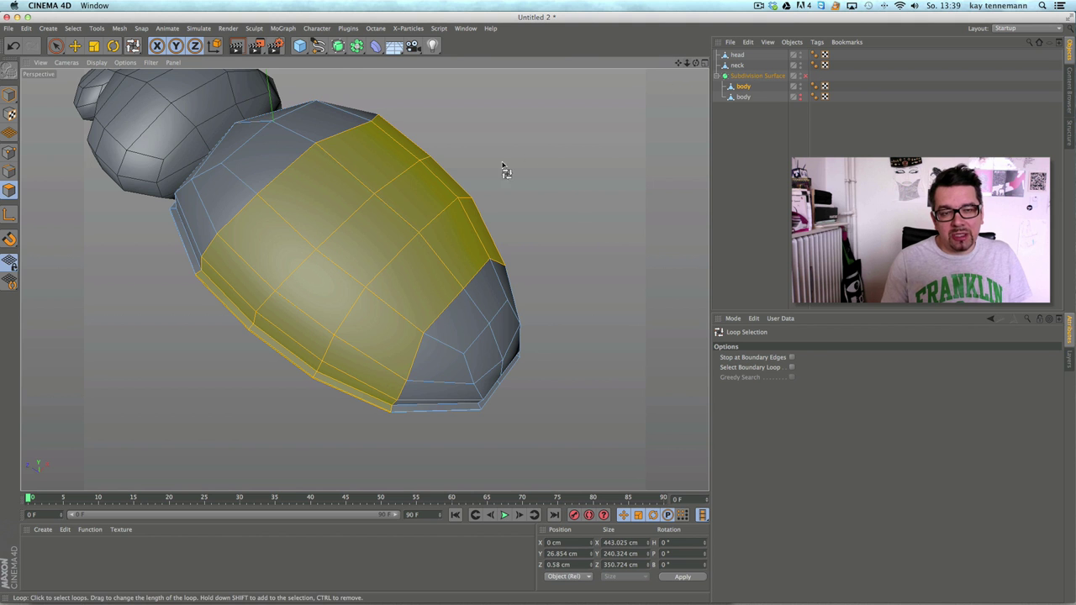
left_click(346, 316, "shift")
Step: Cut additional crosswise loops through the selected middle bands using the Knife in Loop mode, restricted to the selection
left_click_drag(271, 437, 365, 365, "alt")
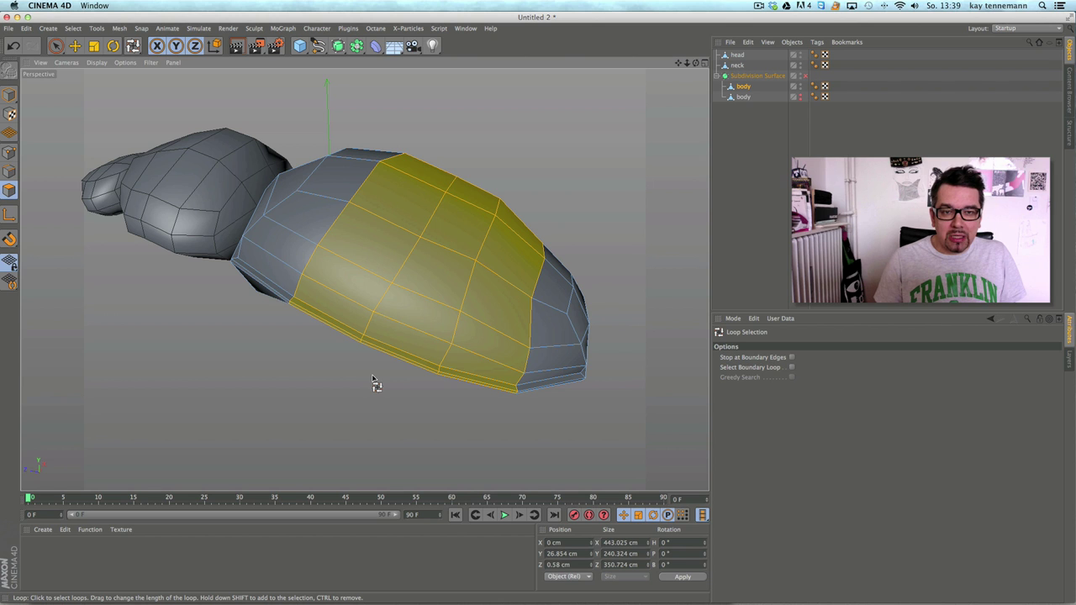
right_click(360, 389)
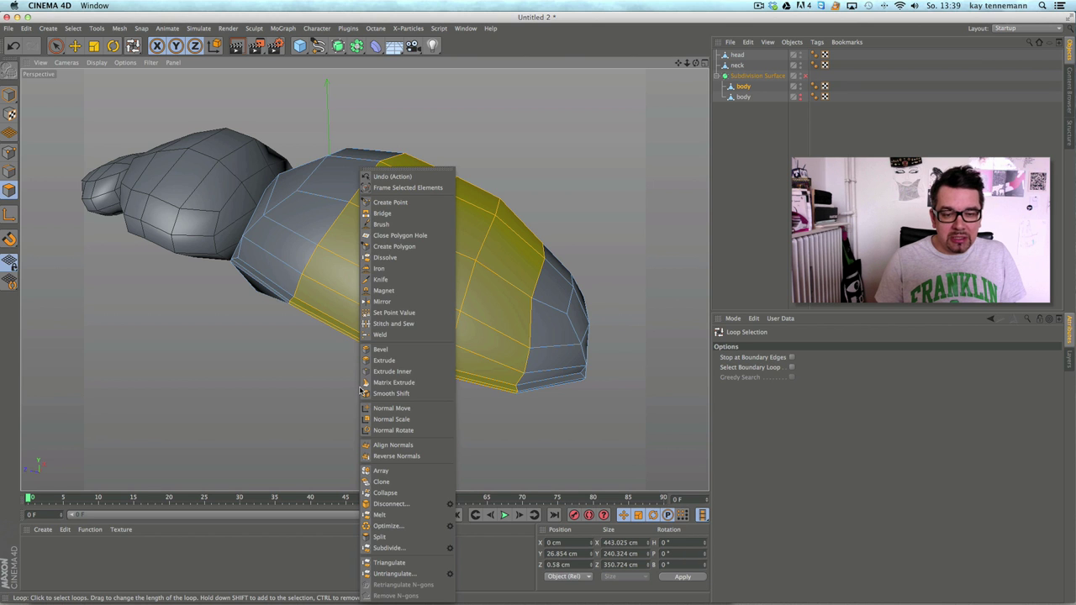
left_click(406, 281)
left_click(755, 357)
left_click(751, 400)
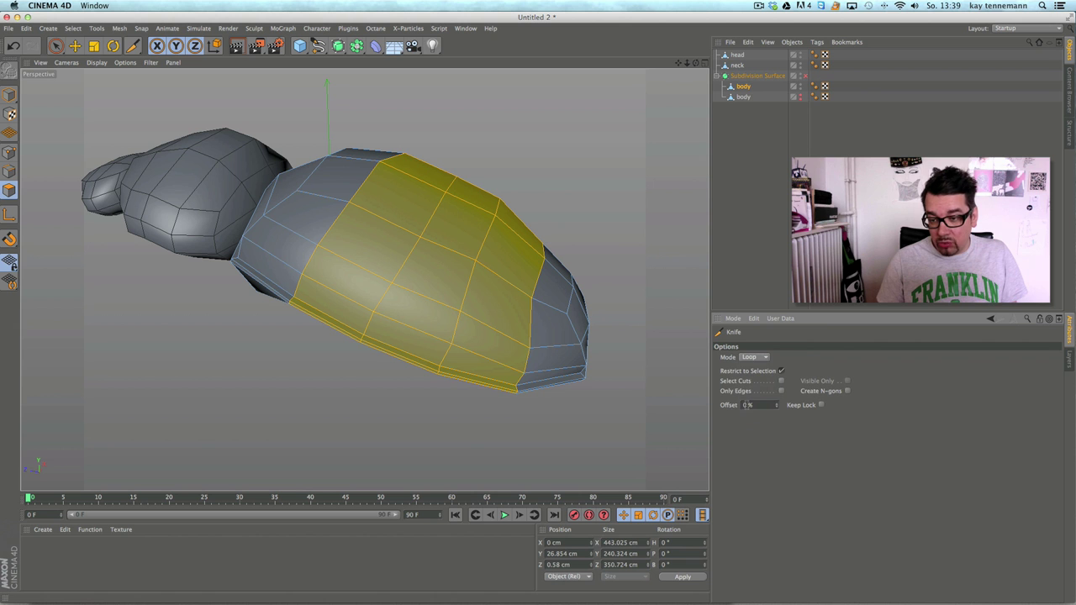
left_click_drag(332, 386, 317, 378, "alt")
left_click_drag(317, 378, 328, 363, "alt")
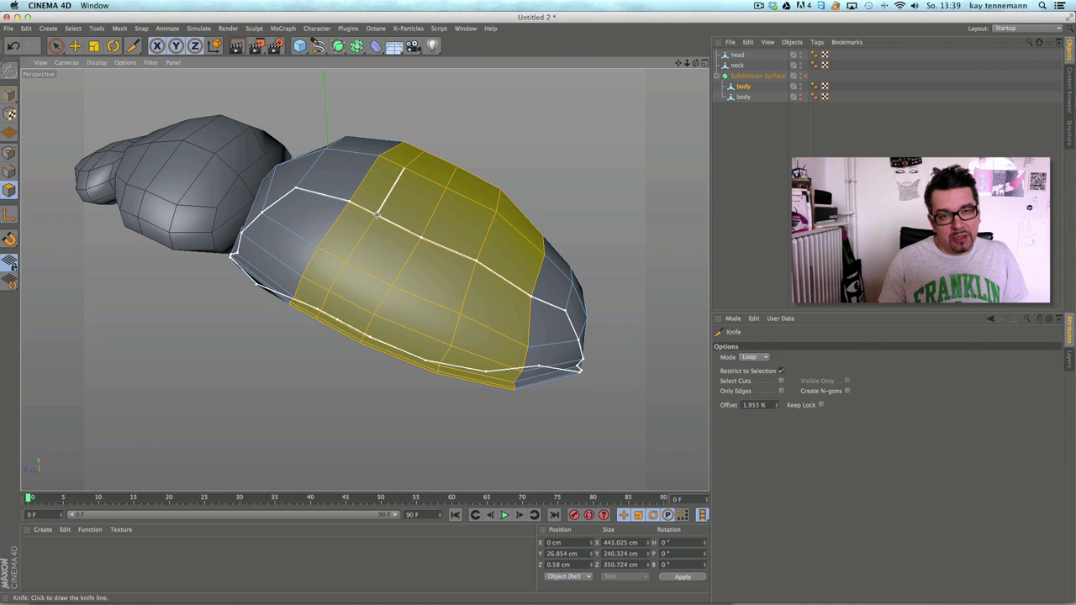
left_click(376, 217)
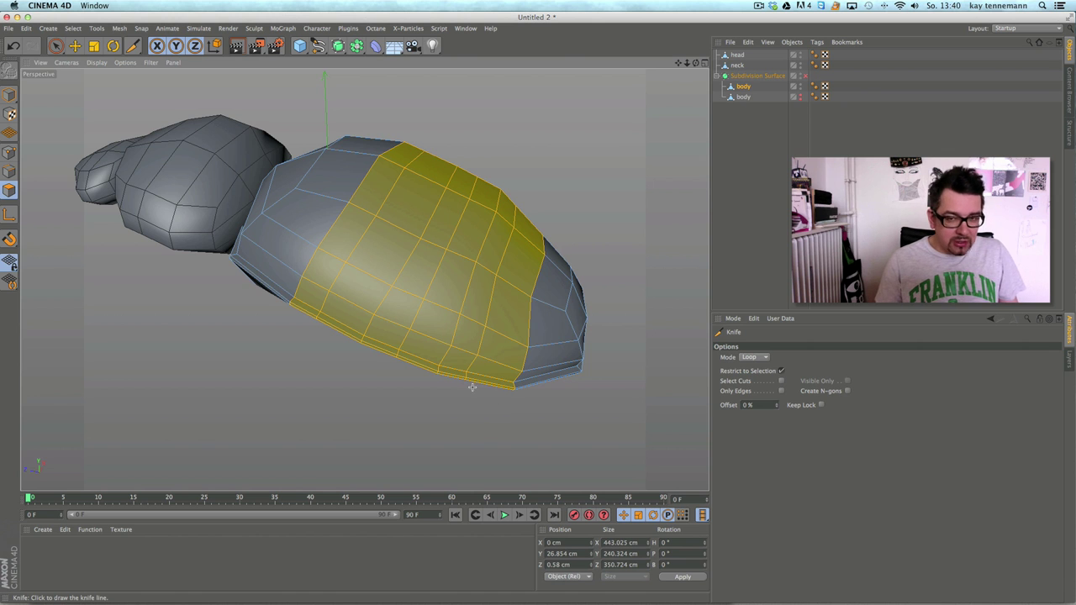
middle_click_drag(472, 387, 407, 363, "alt")
mouse_move(403, 368)
left_mouse_down("alt")
mouse_move(361, 365)
mouse_move(400, 372)
left_mouse_up("alt")
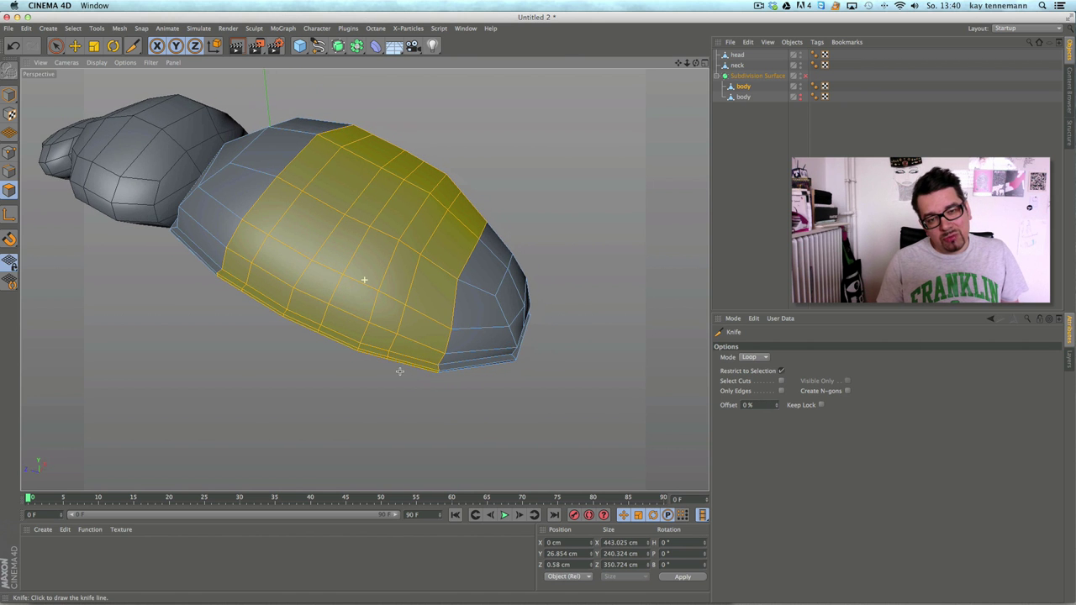
left_click(427, 345)
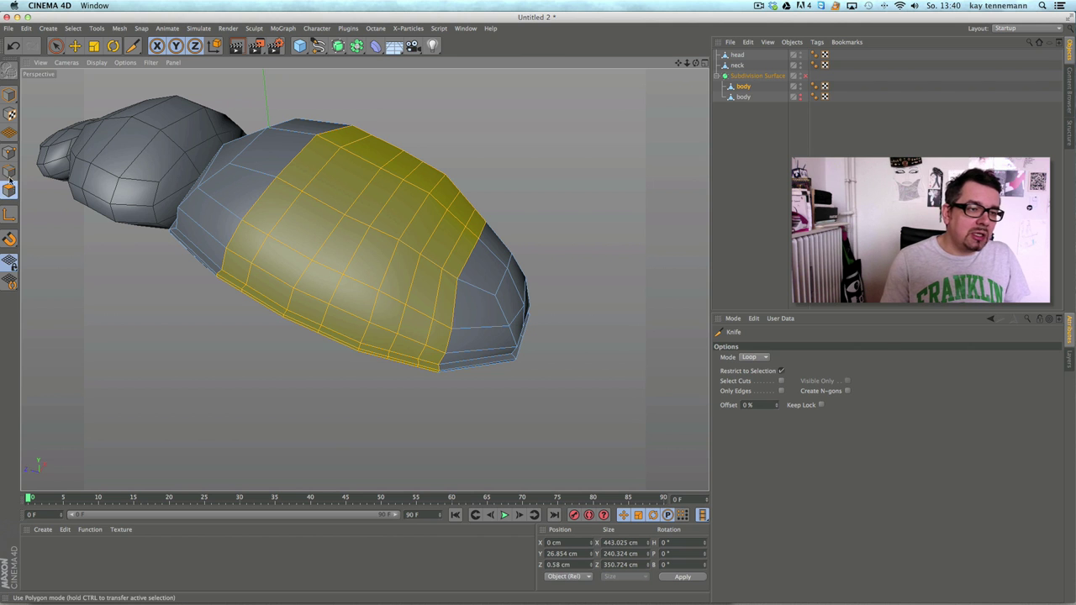
Step: Loop-select four separate narrow crosswise polygon strips spaced along the body and return to Live Selection
left_click(74, 28)
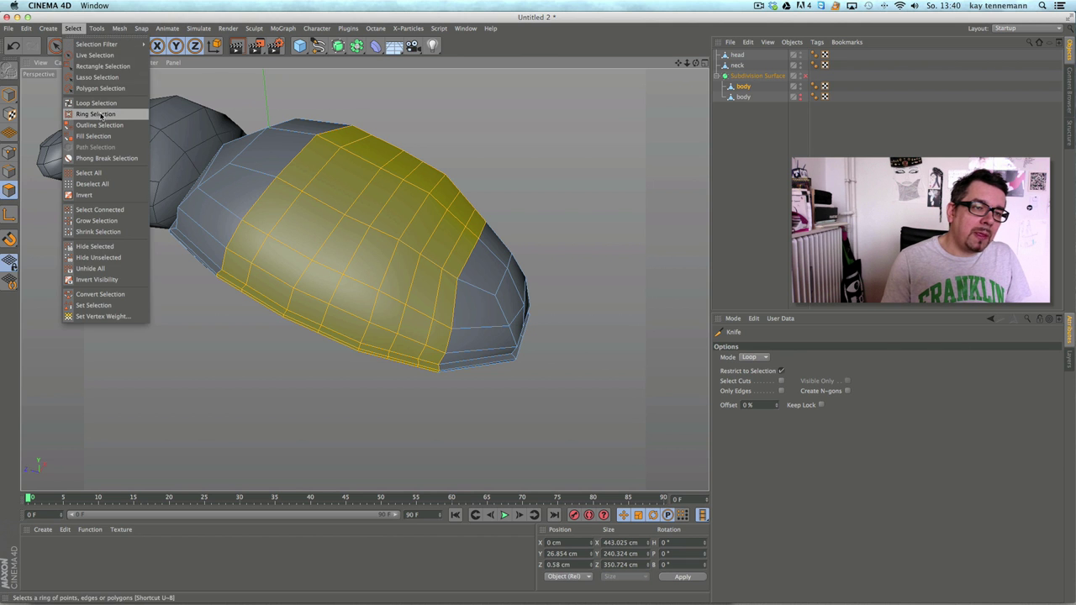
left_click(96, 103)
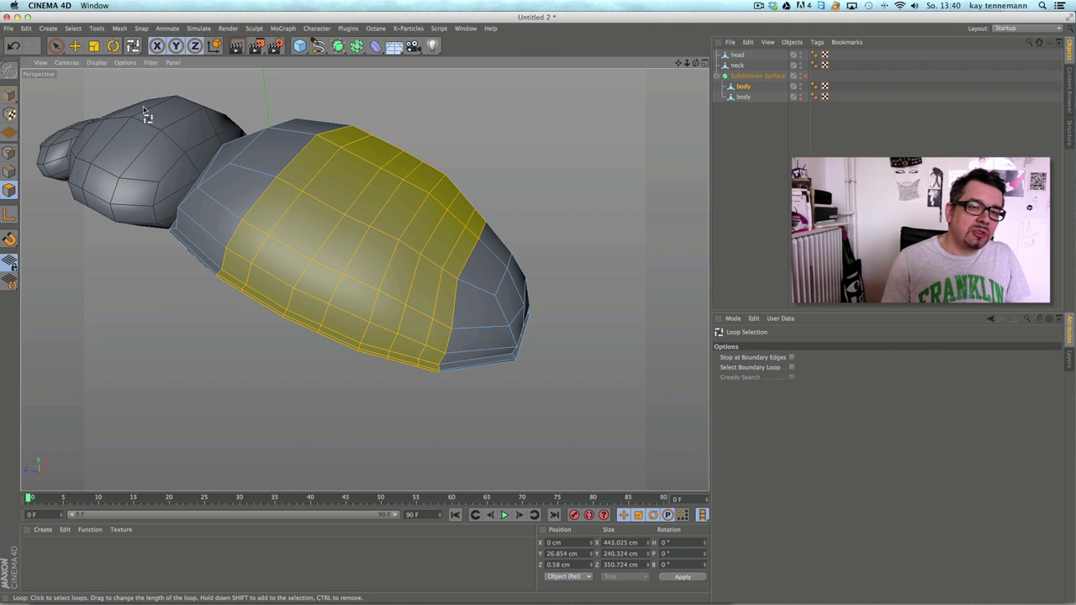
left_click(327, 142)
left_click(394, 178, "shift")
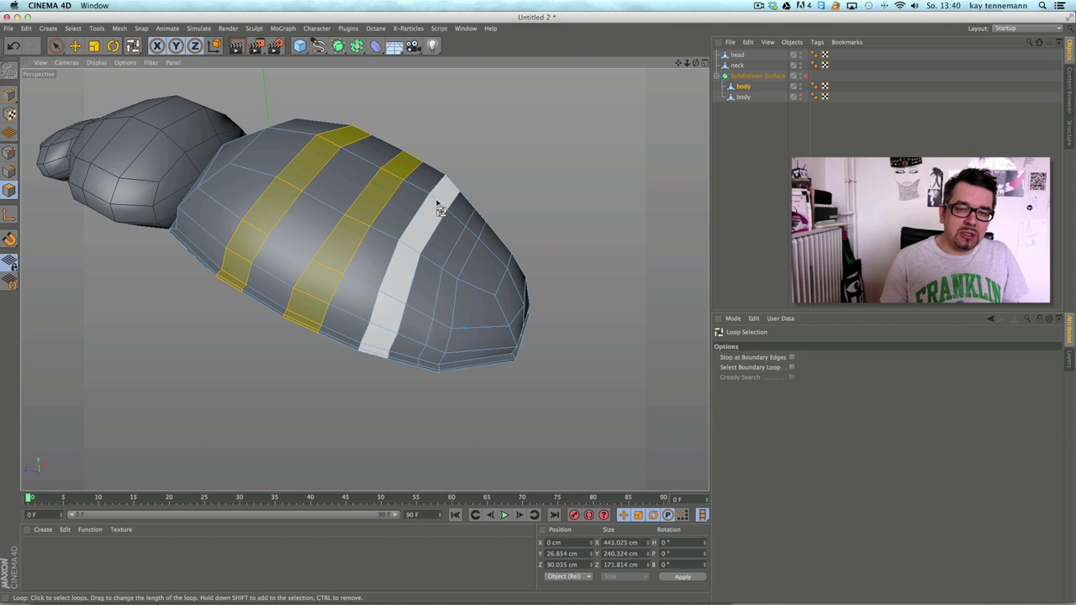
left_click(437, 206, "shift")
left_click(471, 240, "shift")
left_click_drag(444, 456, 412, 432, "alt")
mouse_move(343, 405)
left_mouse_down("alt")
mouse_move(331, 434)
mouse_move(355, 373)
mouse_move(355, 399)
left_mouse_up("alt")
key("space")
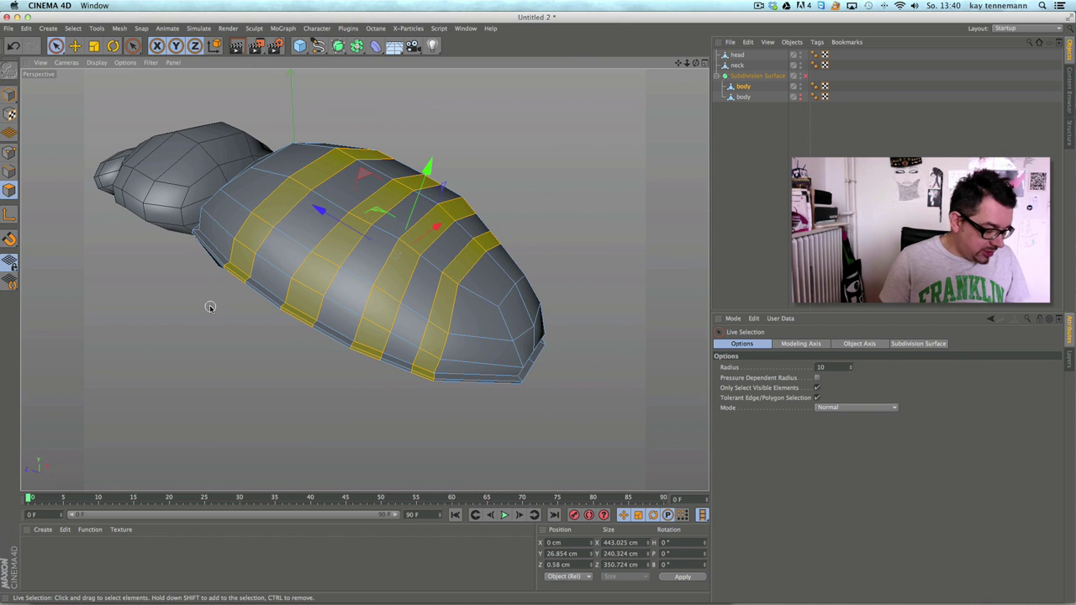
left_click(224, 274, "shift")
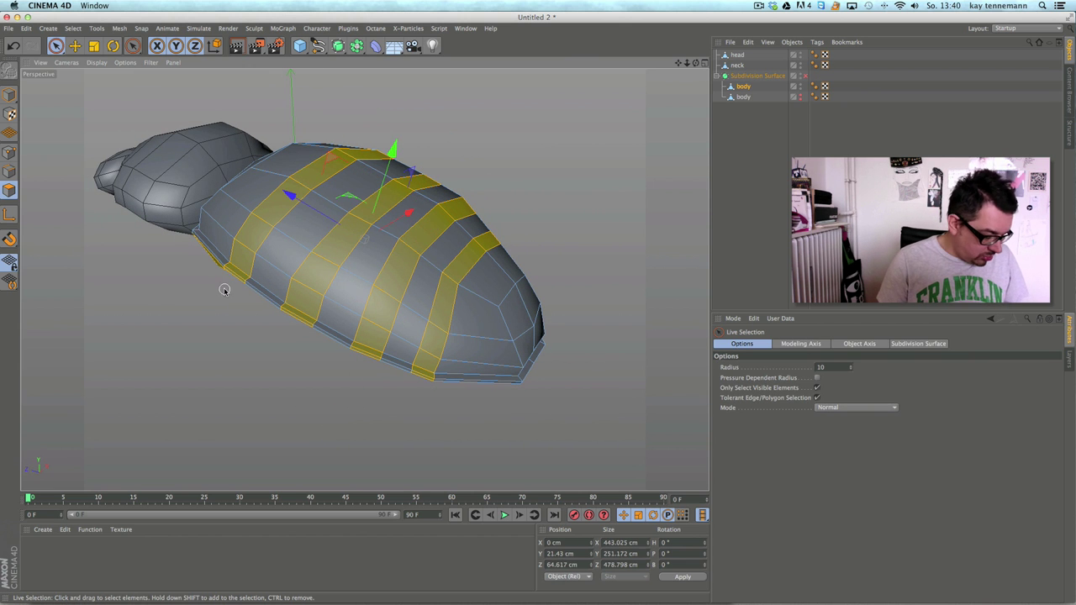
left_click(224, 273)
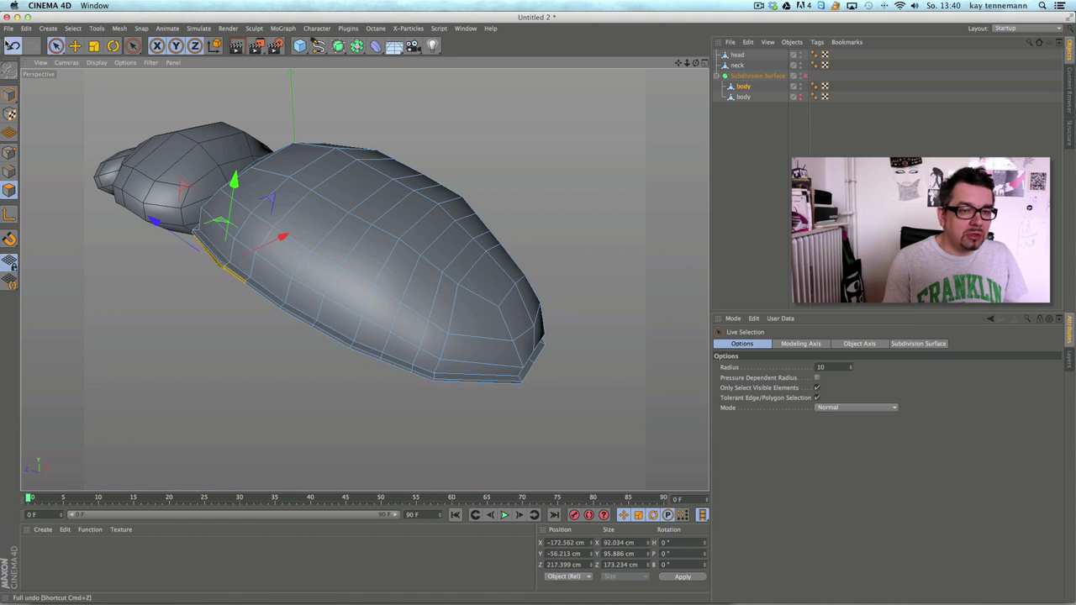
left_click(14, 47)
key("super+z")
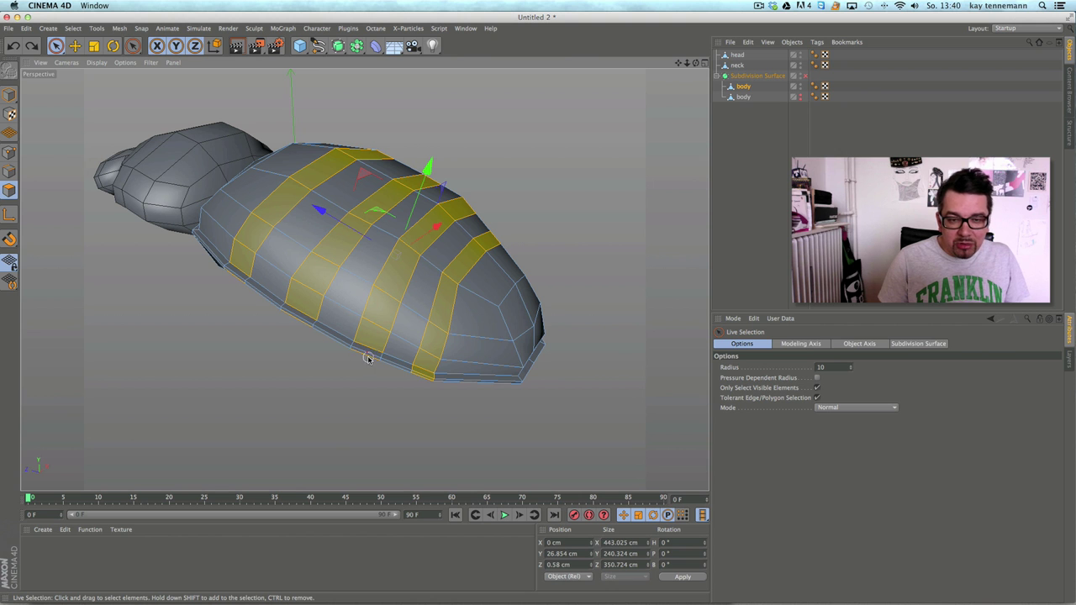
Step: Remove the rim and underside polygons from the selection on both sides, keeping only the strips on the upper body
left_click(420, 382, "ctrl")
left_click_drag(362, 409, 390, 232, "alt")
mouse_move(462, 324)
left_mouse_down("ctrl")
mouse_move(239, 320)
mouse_move(331, 378)
mouse_move(445, 401)
left_mouse_up("ctrl")
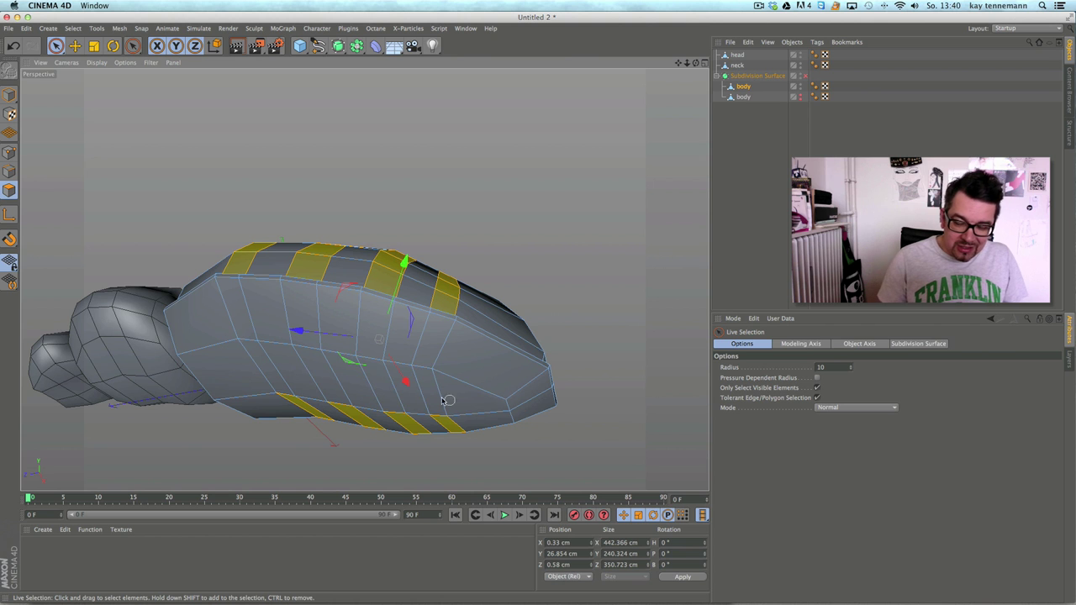
left_click_drag(374, 375, 629, 365, "ctrl")
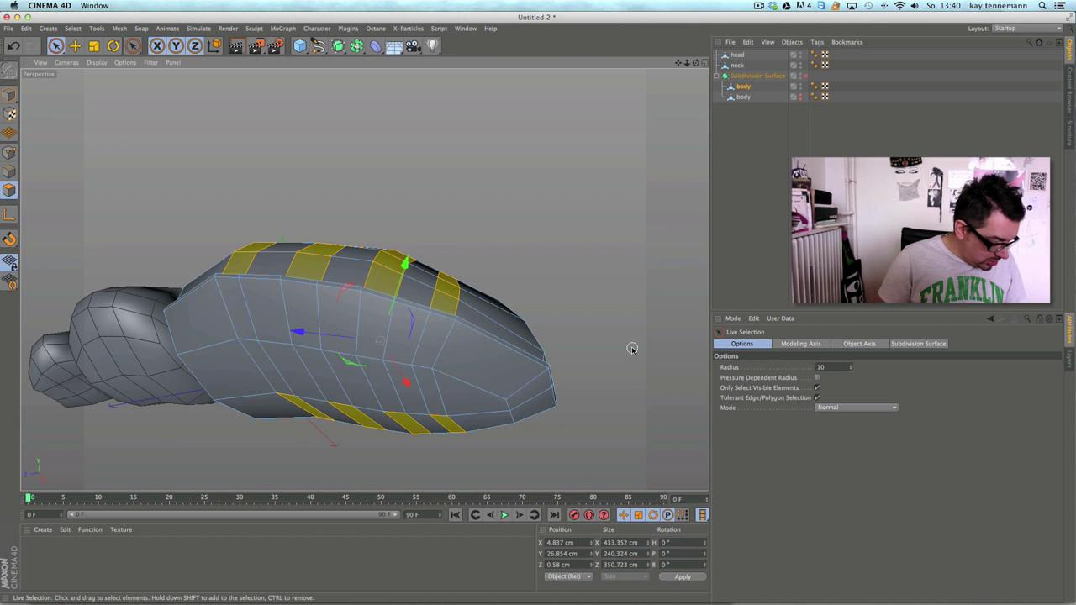
mouse_move(479, 446)
left_mouse_down("ctrl")
mouse_move(370, 421)
mouse_move(355, 435)
left_mouse_up("ctrl")
mouse_move(534, 309)
left_mouse_down("alt")
mouse_move(630, 290)
mouse_move(615, 281)
mouse_move(349, 353)
left_mouse_up("alt")
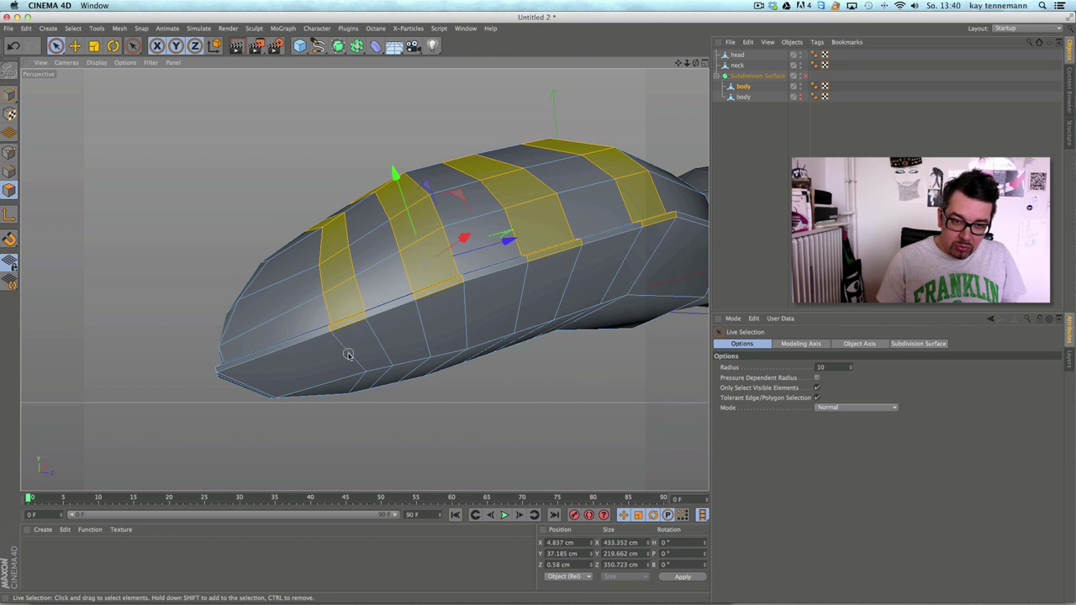
mouse_move(462, 189)
left_mouse_down("alt")
mouse_move(479, 250)
mouse_move(623, 309)
left_mouse_up("alt")
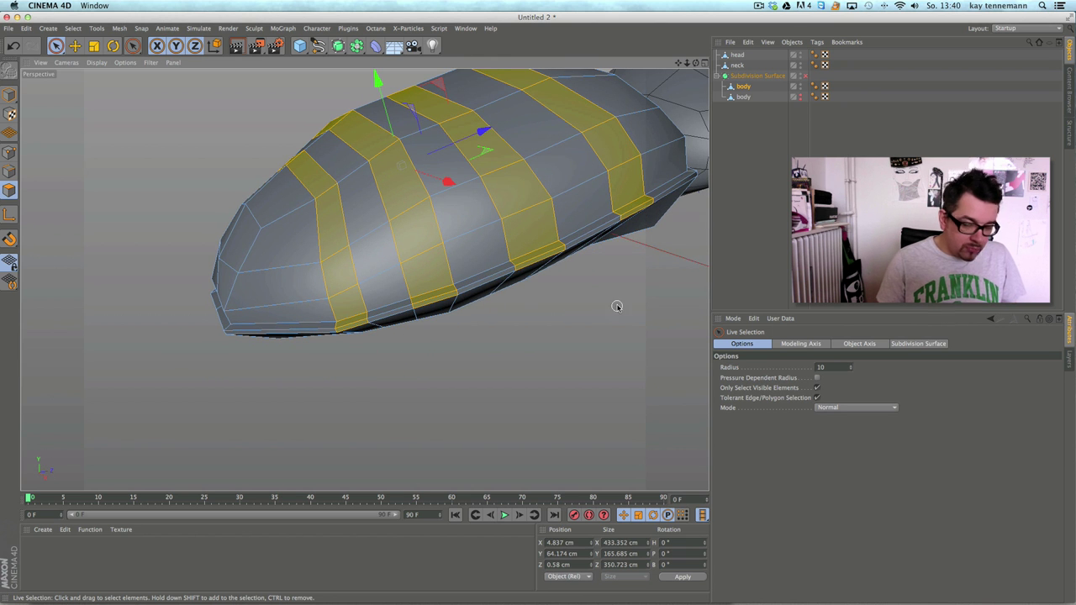
mouse_move(643, 241)
left_mouse_down("ctrl")
mouse_move(637, 211)
mouse_move(353, 326)
mouse_move(384, 350)
left_mouse_up("ctrl")
Step: Inset the four selected strips using Extrude Inner with an offset of about 7.586 cm
left_click_drag(211, 336, 348, 389, "alt")
right_click(345, 389)
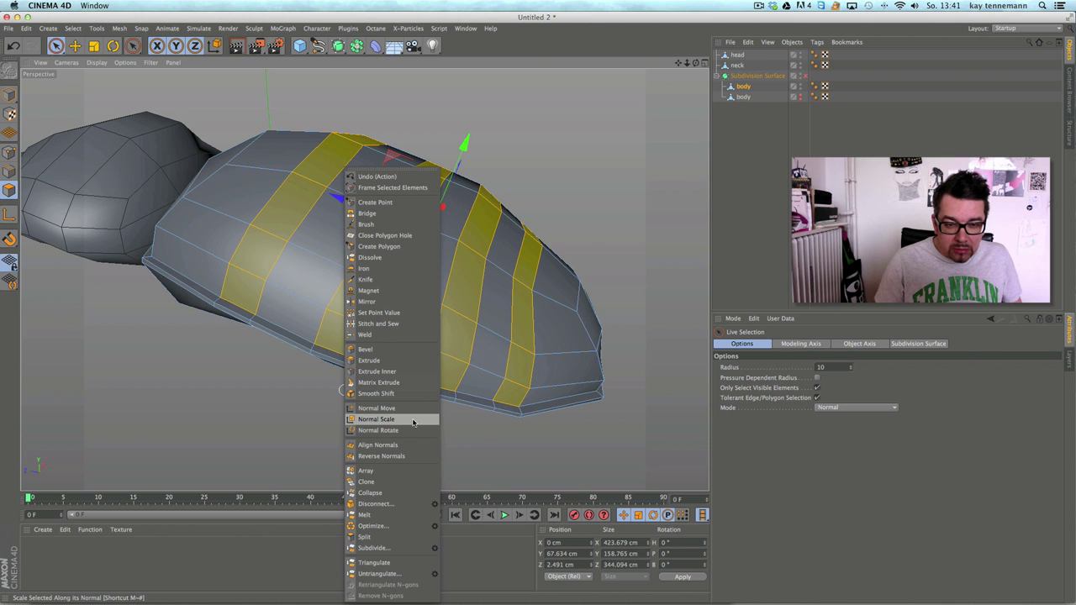
left_click(416, 375)
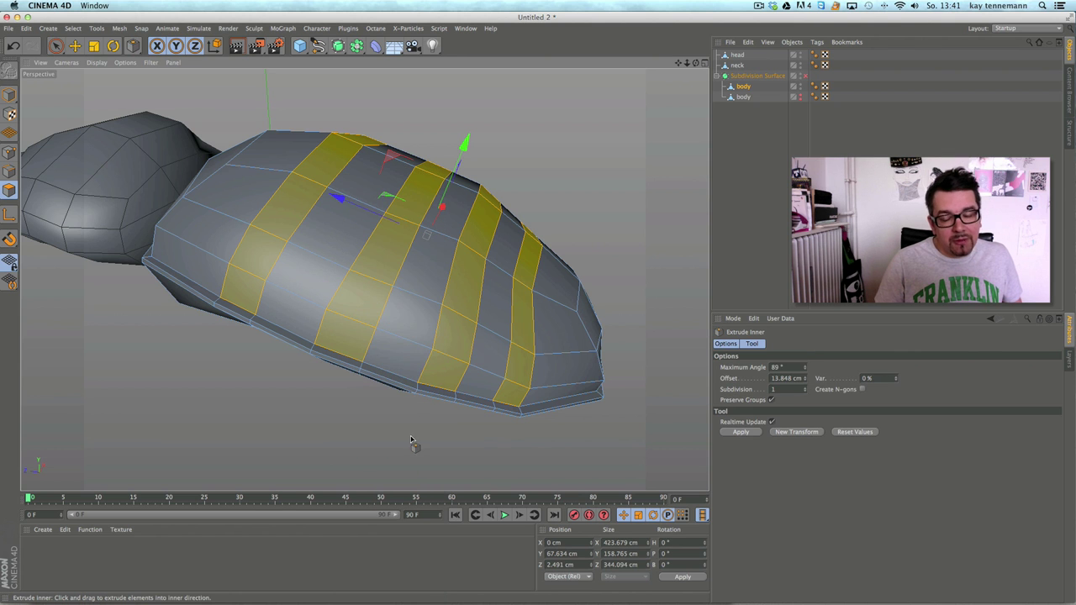
left_click_drag(416, 437, 383, 429)
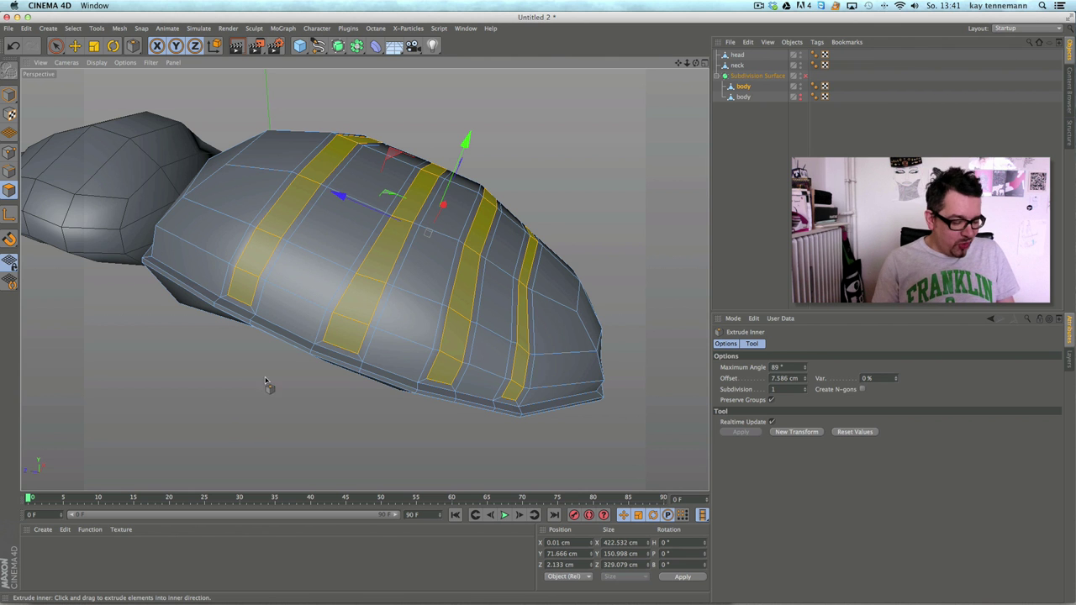
Step: Extrude the inset strips into the body with an offset of about -14.095 cm to form segment grooves
left_click_drag(271, 381, 285, 359, "alt")
right_click(285, 360)
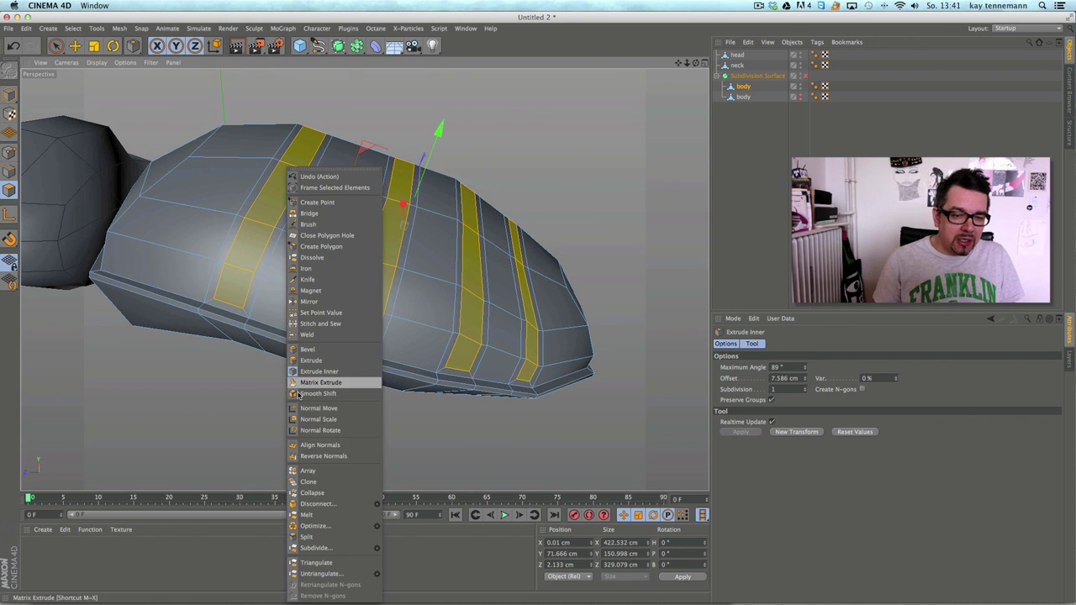
left_click(341, 362)
left_click_drag(334, 412, 253, 413)
left_click_drag(364, 281, 239, 440, "alt")
right_click_drag(423, 323, 338, 358, "alt")
left_click_drag(295, 398, 369, 401, "alt")
right_click_drag(358, 401, 427, 391, "alt")
left_click_drag(423, 391, 361, 377, "alt")
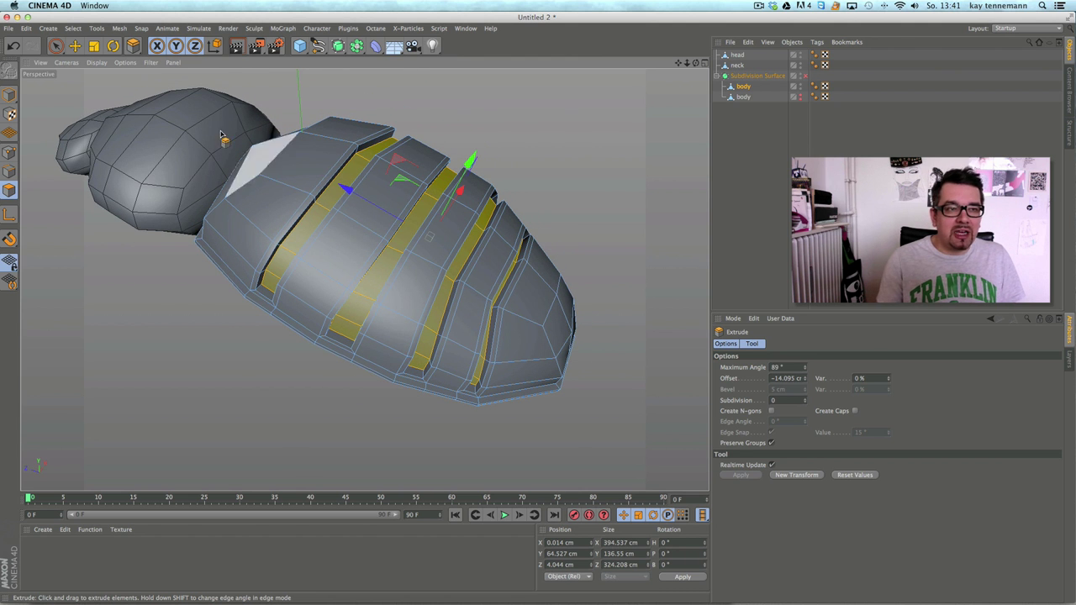
Step: Store the selected groove-floor polygons as a polygon selection tag named blue
left_click(73, 28)
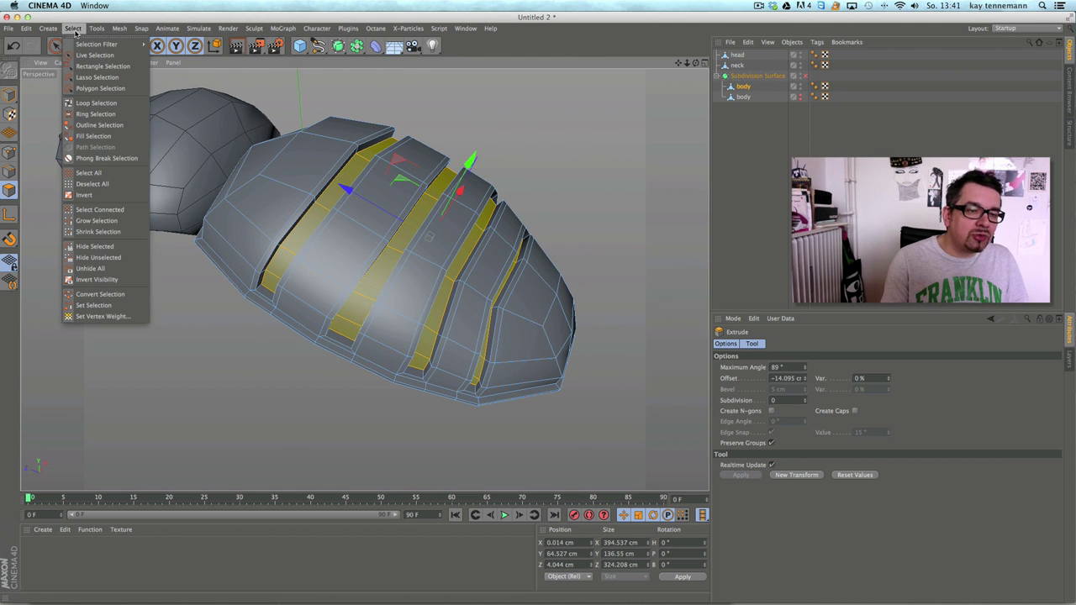
left_click(111, 307)
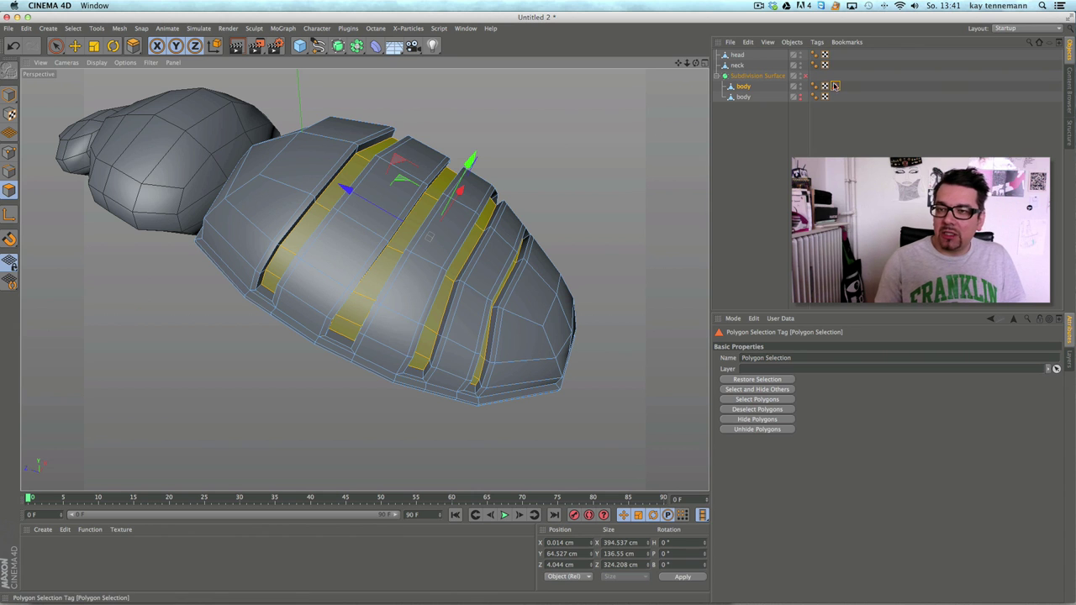
left_click_drag(792, 359, 710, 361)
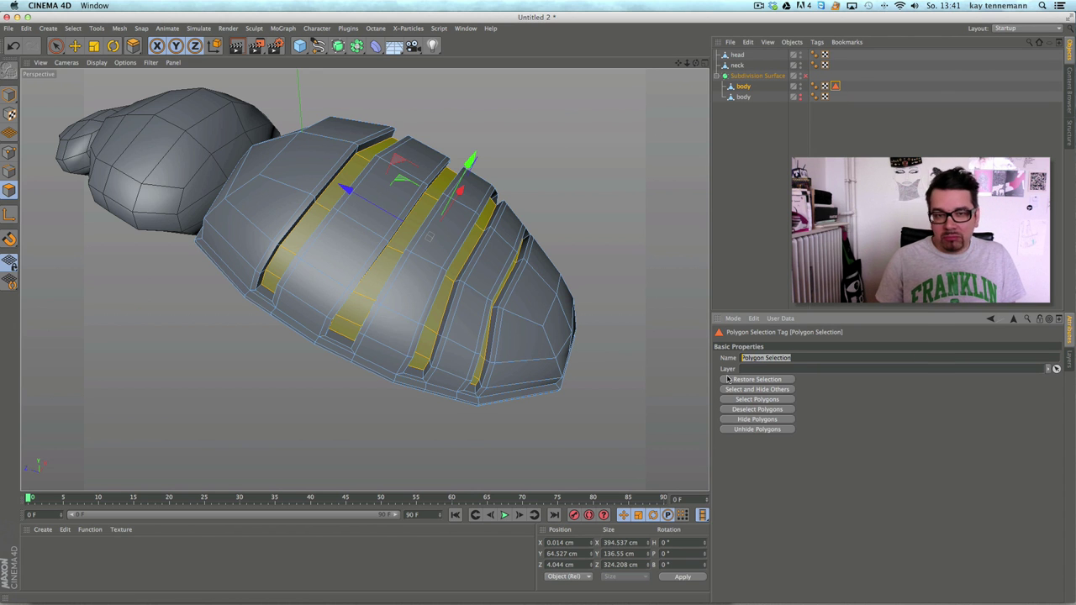
type("t")
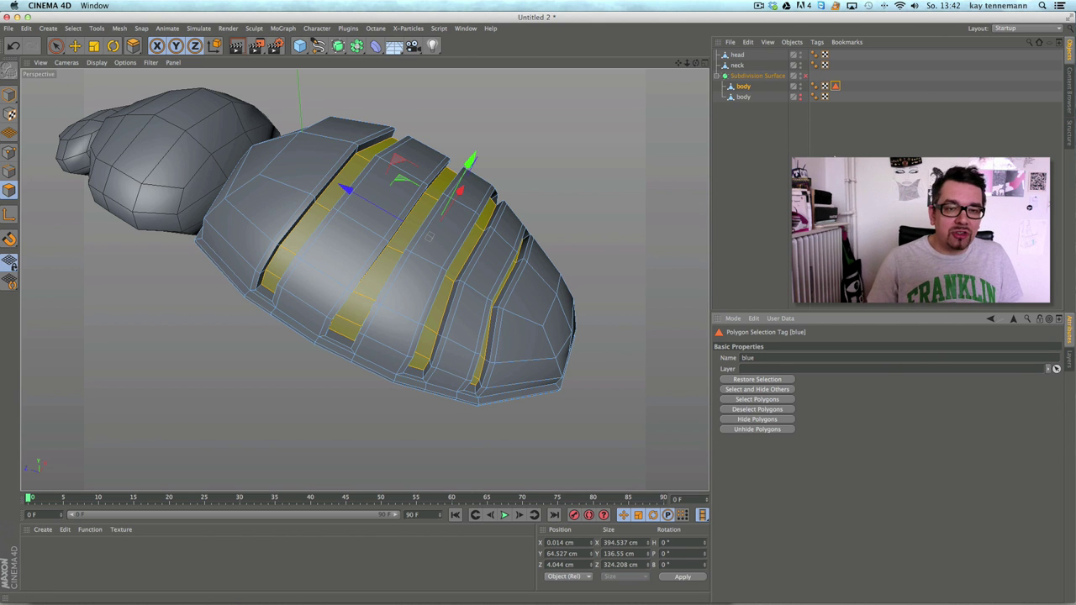
left_click(759, 5)
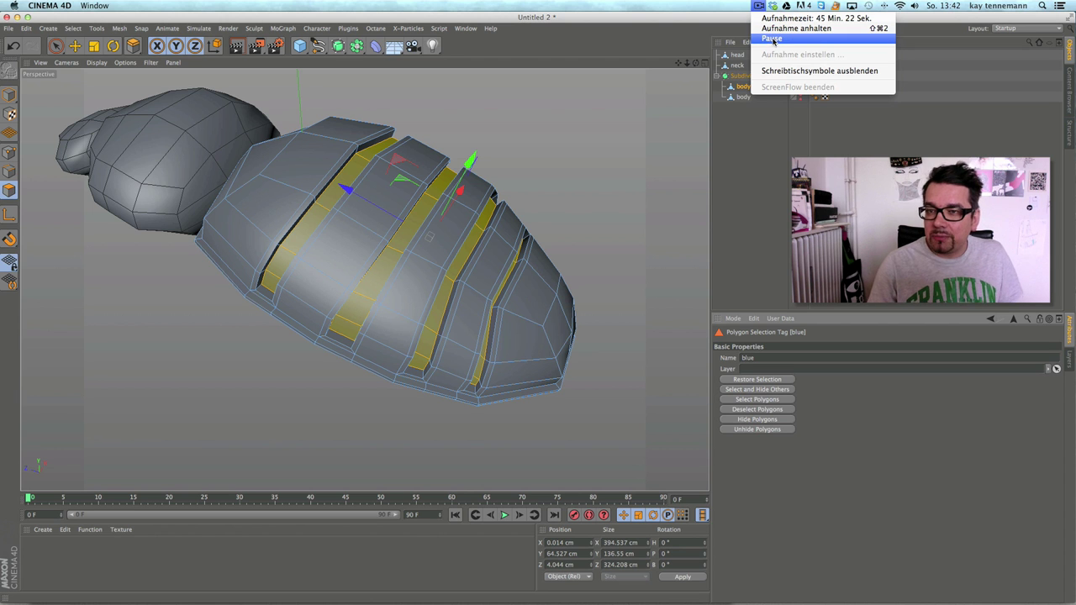
left_click(771, 39)
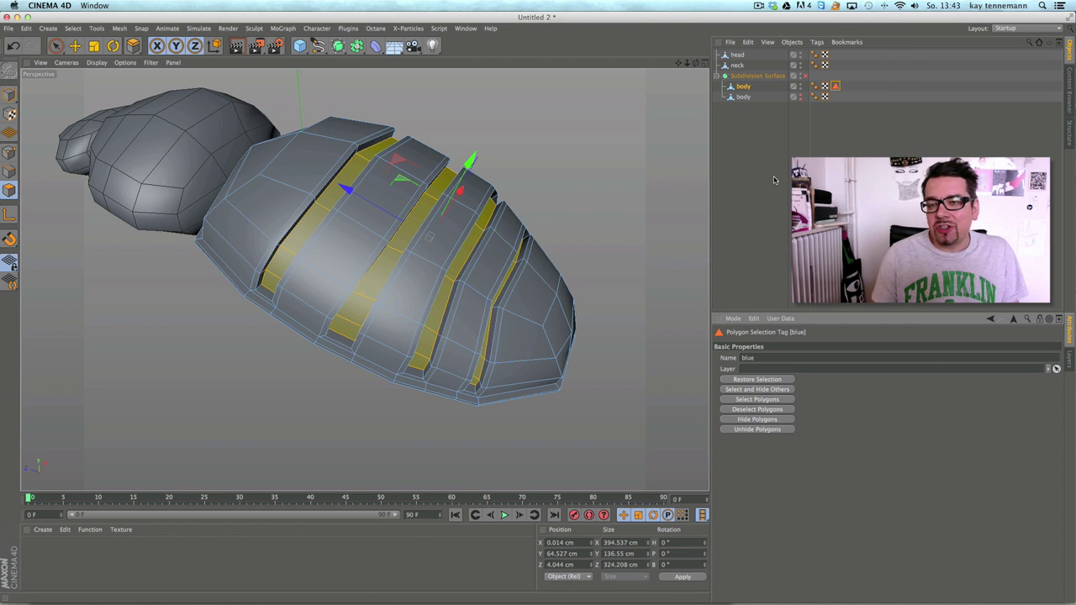
Step: Create a new material on the recessed body and duplicate it as a second material named blue
left_click(44, 530)
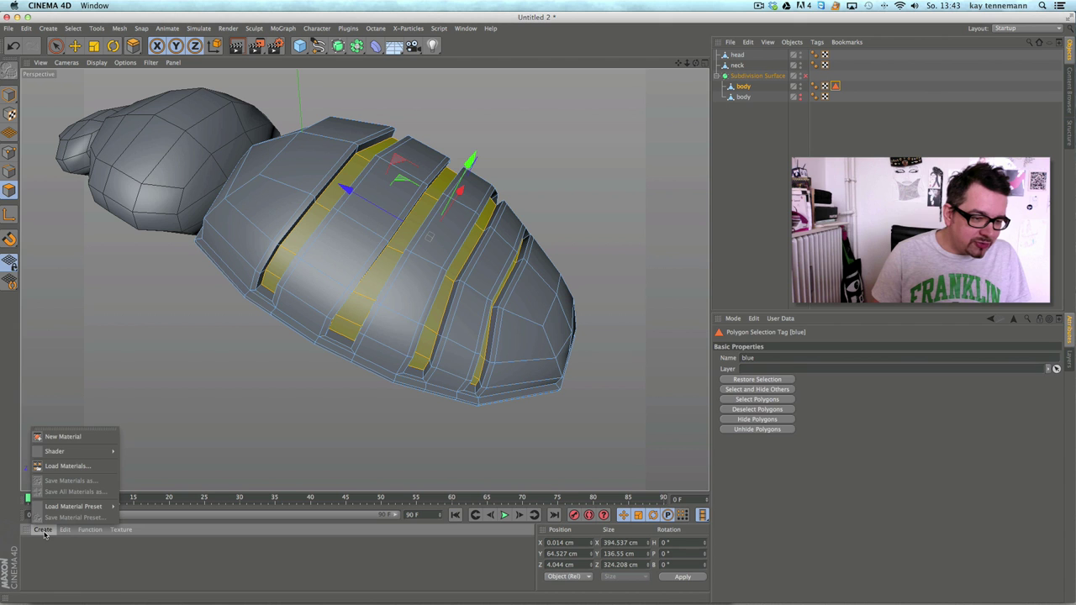
left_click(76, 437)
left_click_drag(711, 146, 744, 88)
left_click_drag(36, 548, 40, 548, "ctrl")
double_click(34, 549)
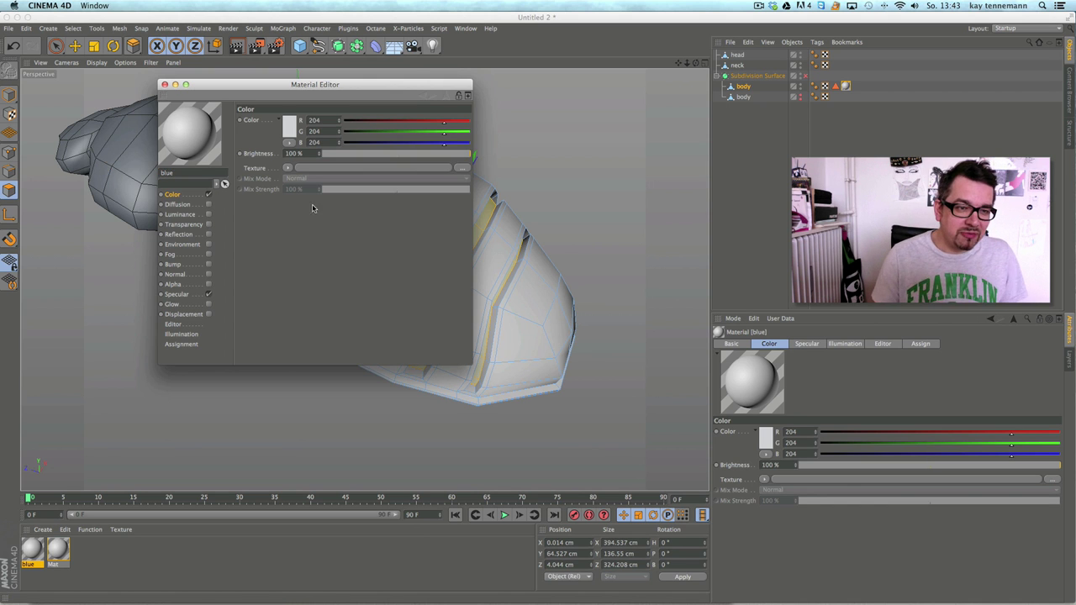
Step: Enable Luminance on the blue material with a light cyan colour and apply the material to the recessed body
left_click(209, 215)
left_click_drag(417, 133, 377, 142)
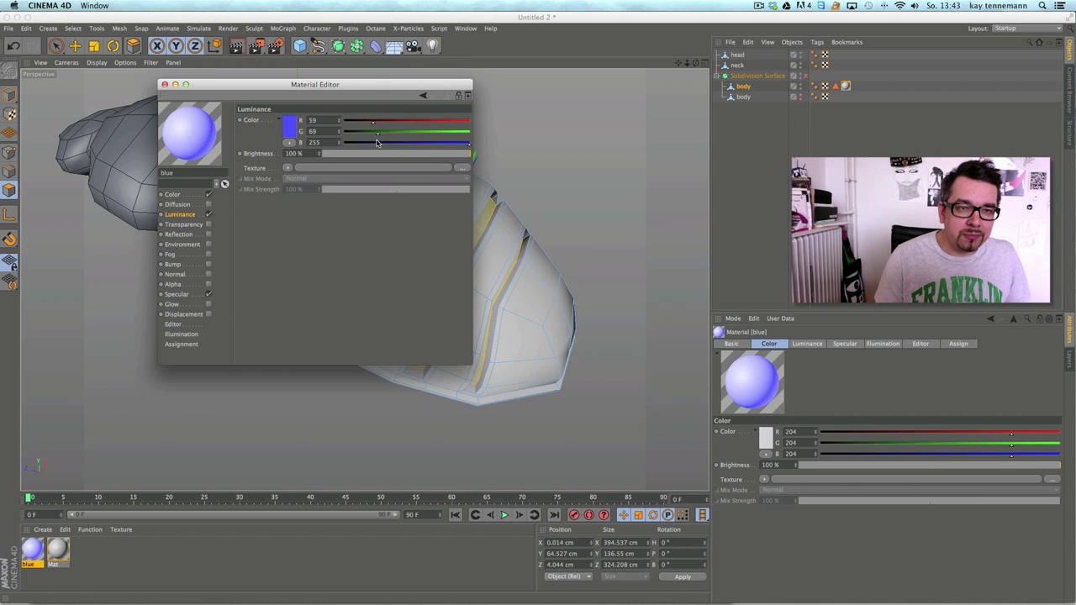
left_click(443, 133)
left_click(165, 85)
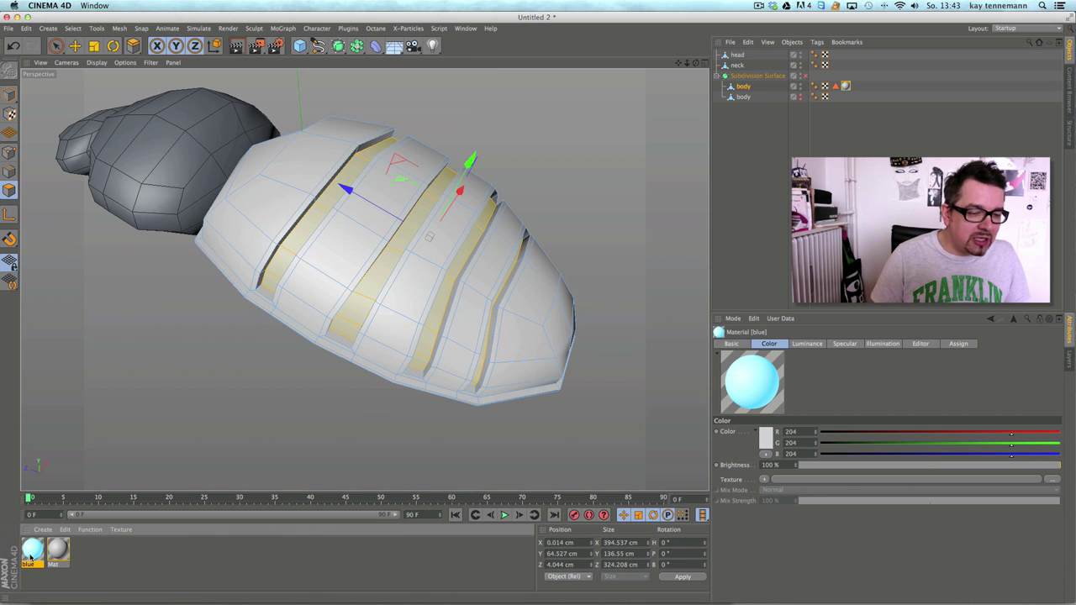
left_click_drag(595, 162, 748, 89)
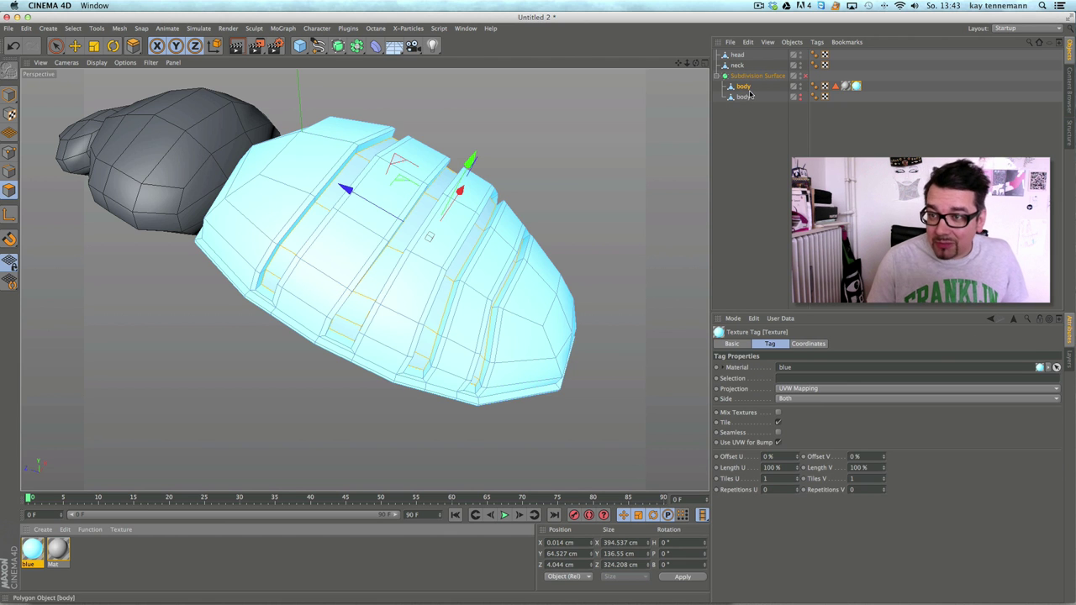
Step: Restrict the blue material's texture tag on the recessed body to the polygon selection named blue
left_click(846, 86)
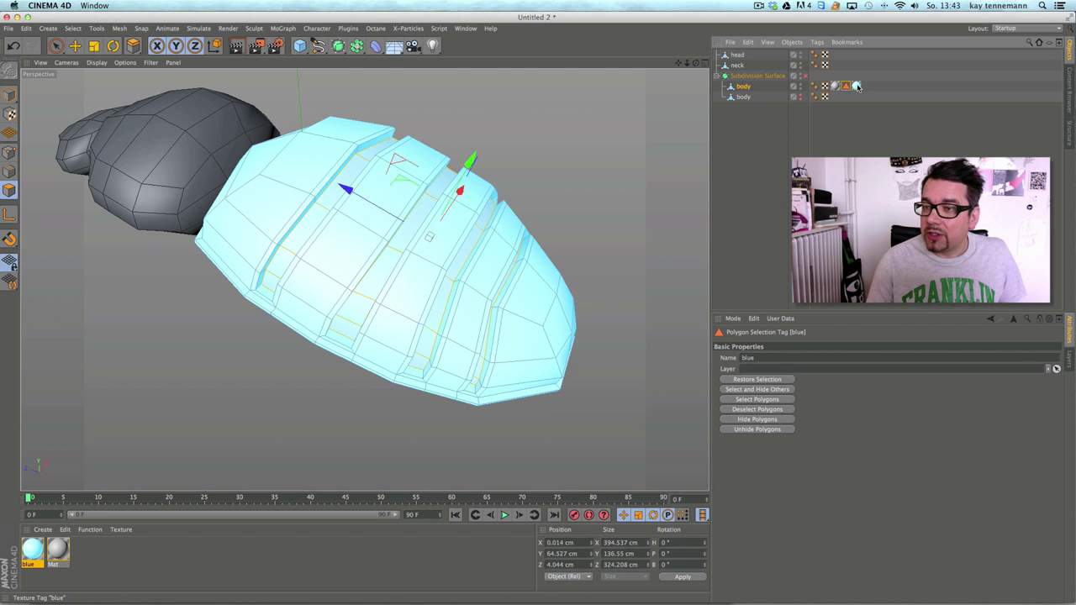
left_click(857, 87)
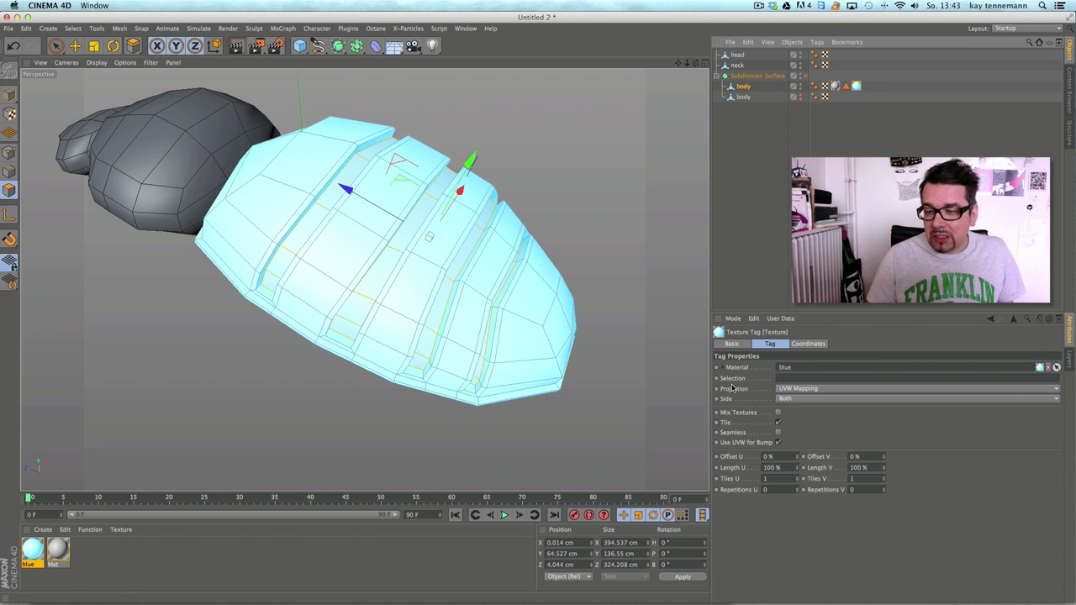
left_click(791, 379)
type("blue")
key("Return")
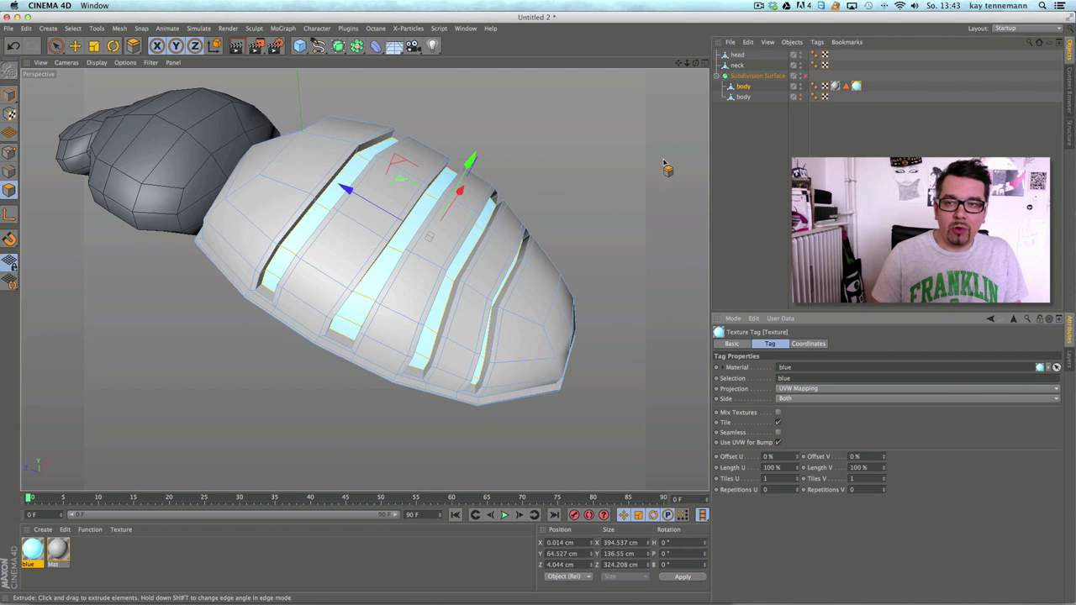
Step: Examine the blue grooves on the recessed body from the side, the rear and close up
left_click(75, 47)
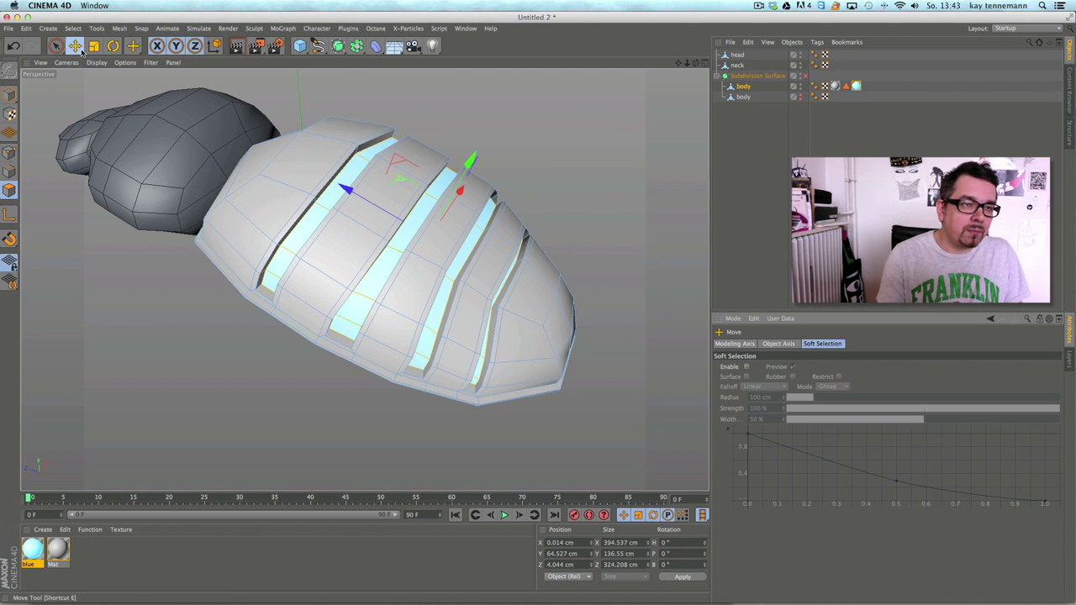
scroll(467, 210, "down", 5)
middle_click_drag(451, 282, 427, 353)
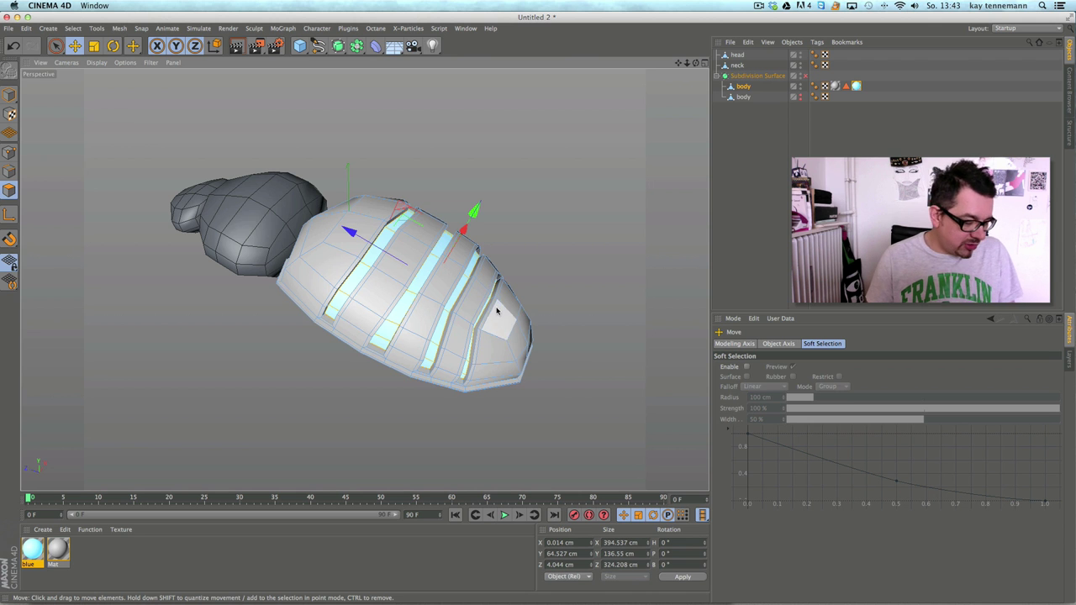
left_click_drag(503, 366, 458, 340, "alt")
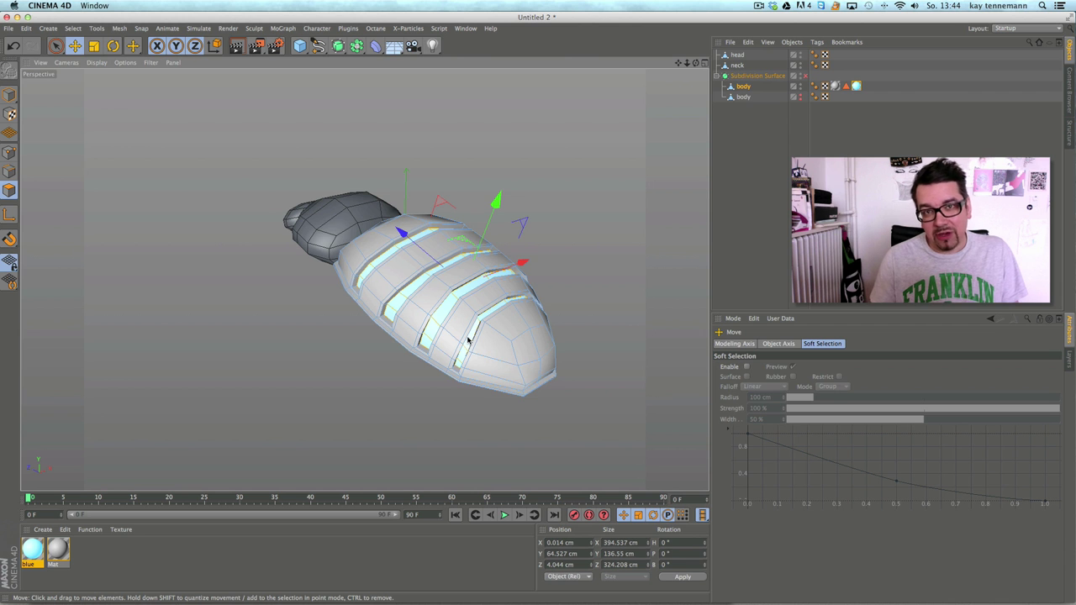
left_click_drag(418, 350, 432, 331, "alt")
scroll(430, 319, "down", 3)
left_click_drag(381, 355, 426, 257, "alt")
right_click_drag(426, 257, 454, 261, "alt")
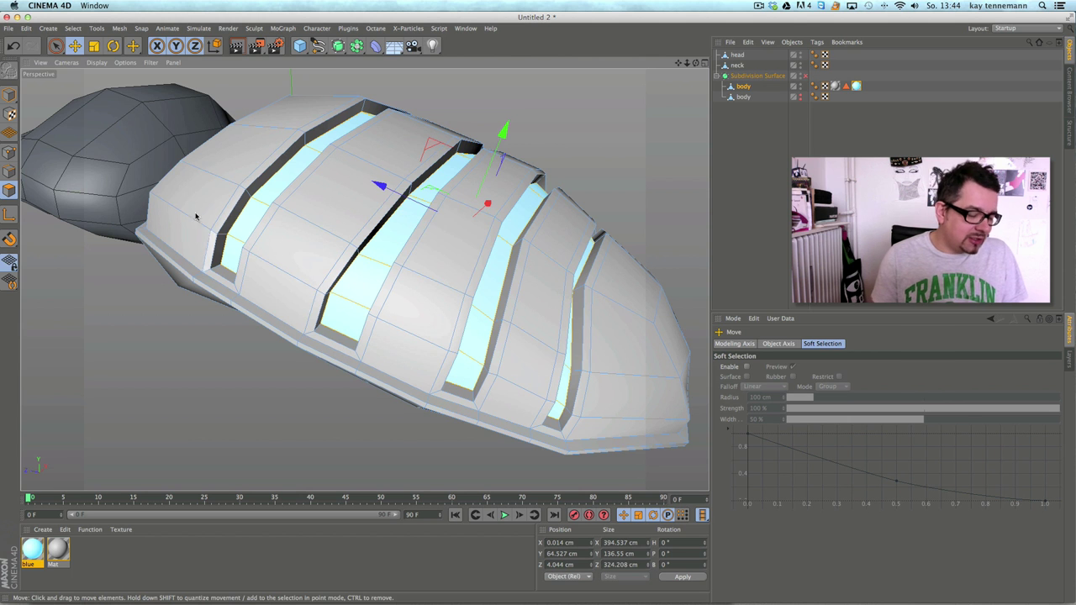
right_click_drag(334, 222, 311, 244, "alt")
left_click_drag(311, 245, 357, 215, "alt")
Step: Try to select points along the body's rear groove in point mode and undo the last change
left_click(10, 152)
scroll(457, 228, "up", 4)
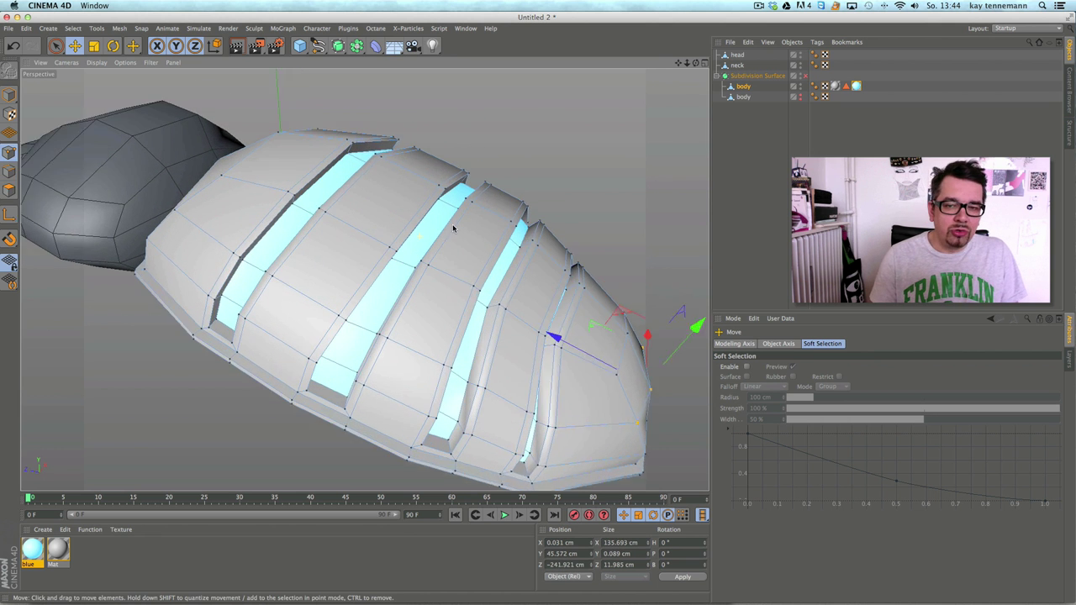
left_click_drag(471, 253, 443, 236, "alt")
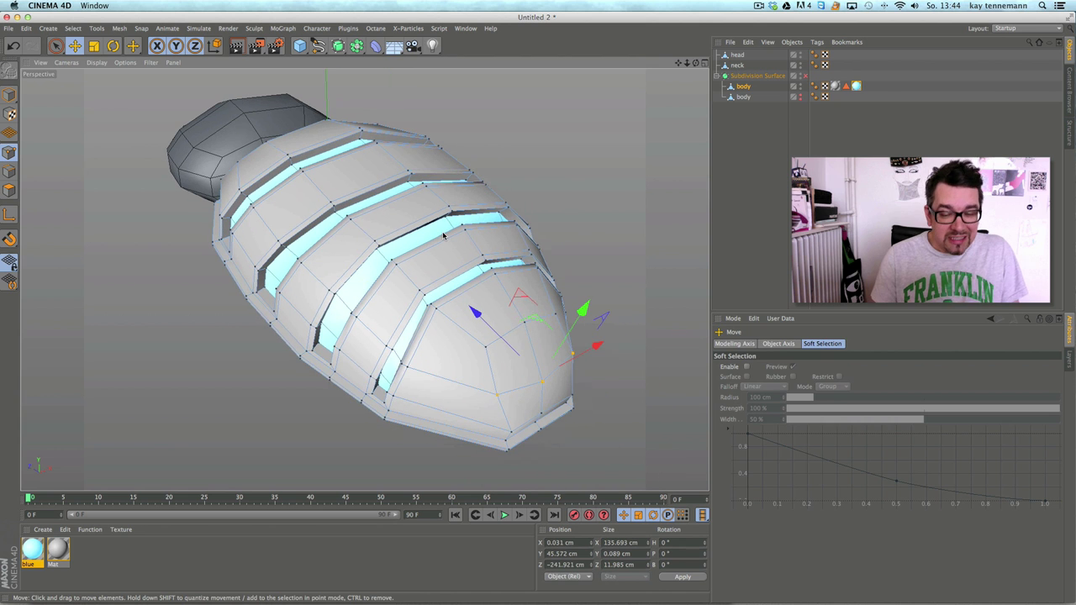
key("space")
left_click_drag(439, 325, 432, 306, "alt")
left_click(432, 307)
left_click_drag(390, 256, 425, 269)
left_click(13, 47)
Step: Inspect the points around the rearmost groove from both sides of the body
left_click_drag(562, 254, 443, 308, "alt")
left_click_drag(507, 296, 607, 331, "alt")
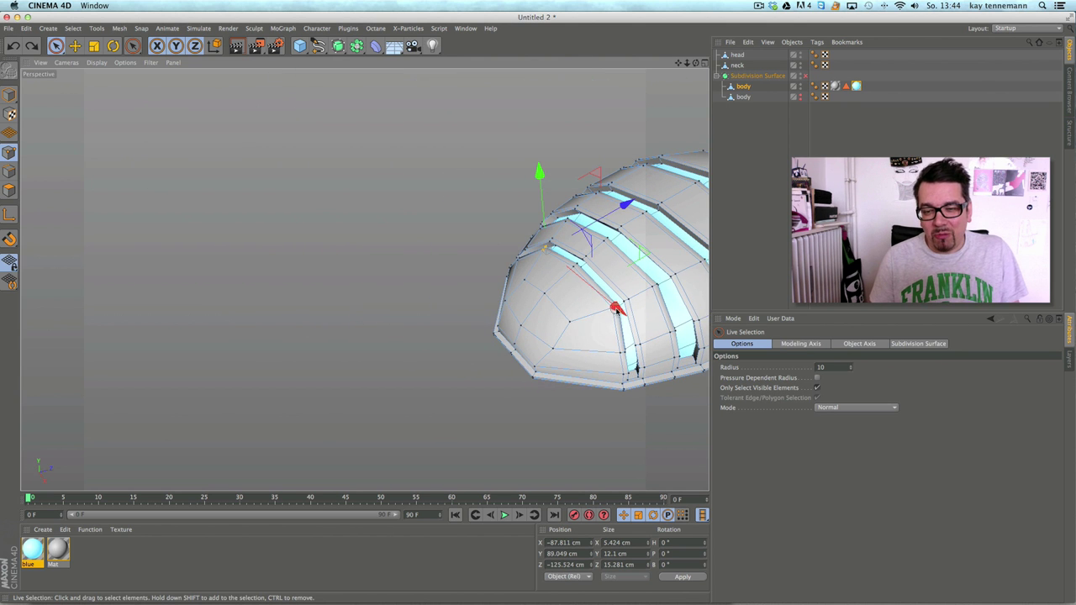
left_click_drag(470, 316, 356, 239, "alt")
left_click_drag(353, 307, 427, 289, "alt")
middle_click_drag(427, 289, 593, 319, "alt")
left_click_drag(592, 317, 426, 302, "alt")
middle_click_drag(482, 269, 383, 212, "alt")
right_click_drag(373, 232, 419, 220, "alt")
left_click_drag(419, 220, 408, 322, "alt")
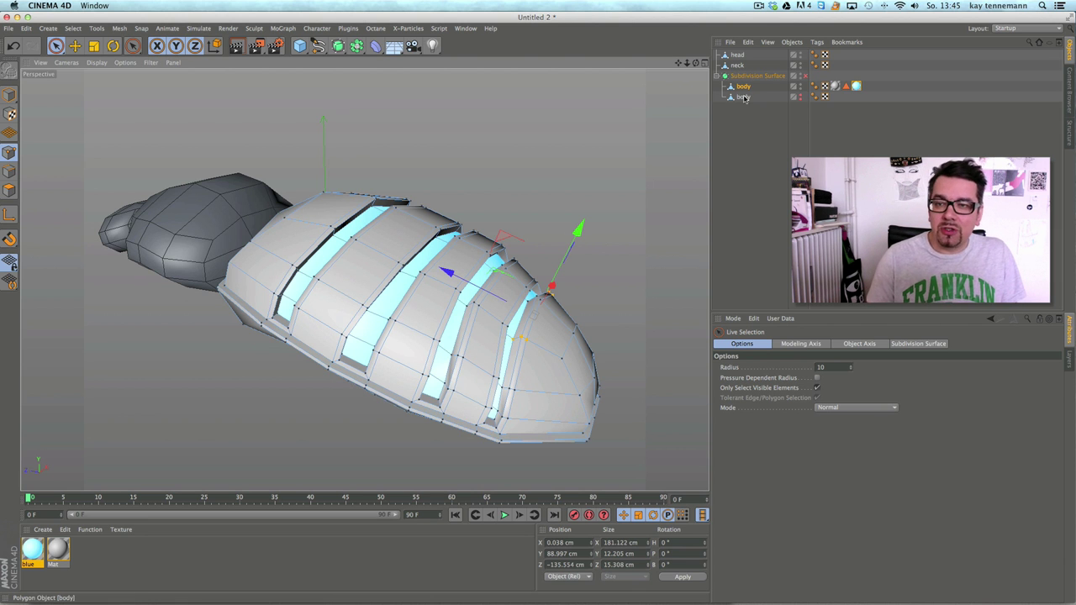
Step: Turn on the Subdivision Surface to preview the grooved body smoothed
left_click(757, 76)
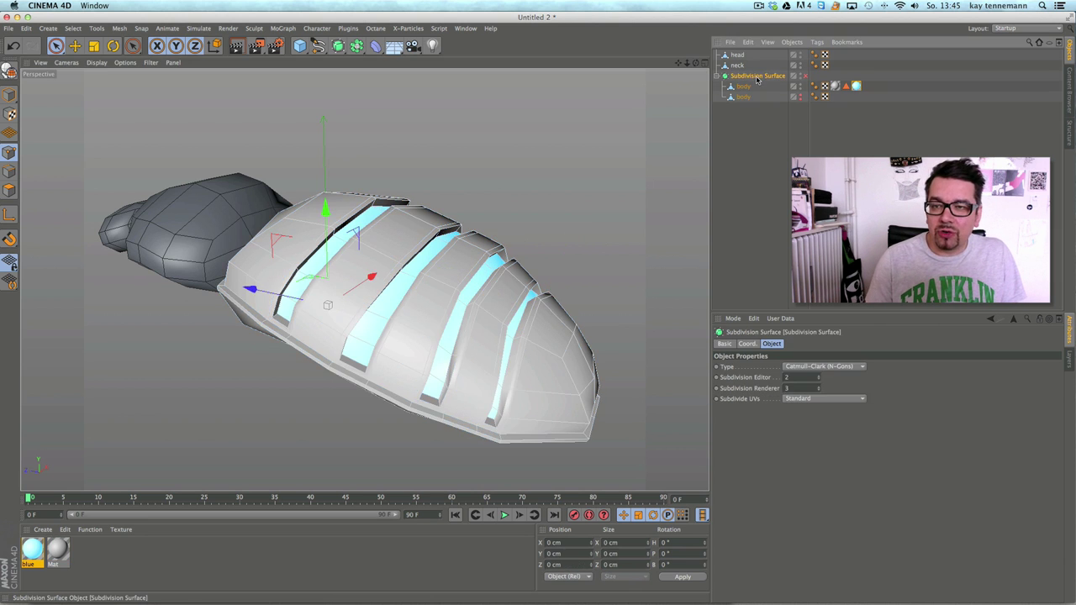
left_click(804, 77)
left_click(773, 117)
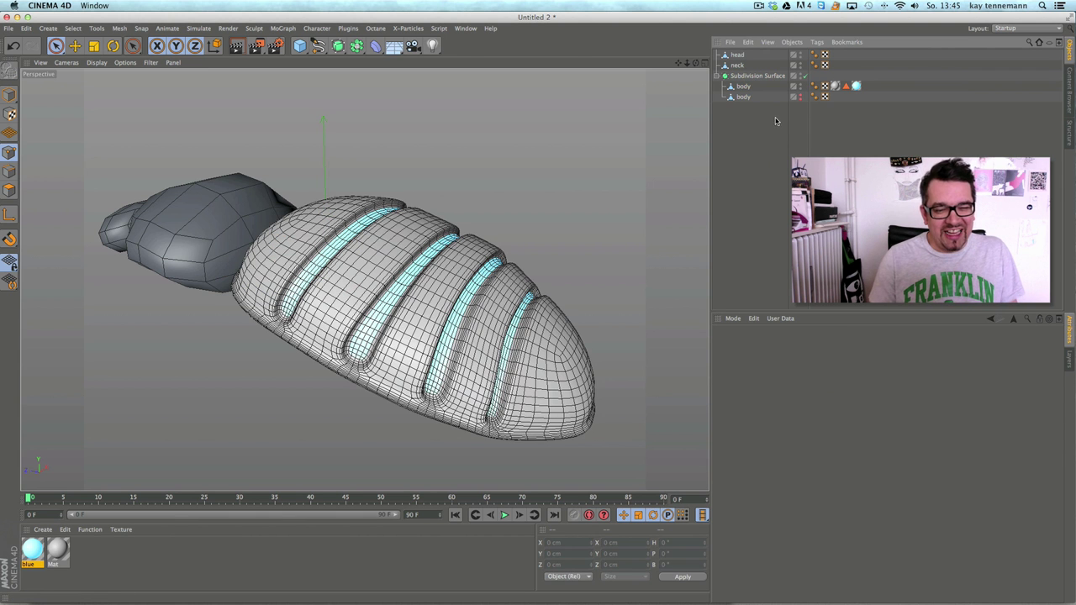
Step: Display the model shaded without wireframe lines and check it from the side with the Subdivision Surface switched off
left_click(97, 62)
left_click(99, 79)
mouse_move(364, 280)
left_mouse_down("alt")
mouse_move(489, 286)
mouse_move(375, 339)
mouse_move(526, 245)
left_mouse_up("alt")
right_click_drag(526, 244, 509, 271, "alt")
middle_click_drag(509, 272, 407, 309, "alt")
left_click_drag(407, 309, 354, 366, "alt")
left_click_drag(422, 247, 420, 353, "alt")
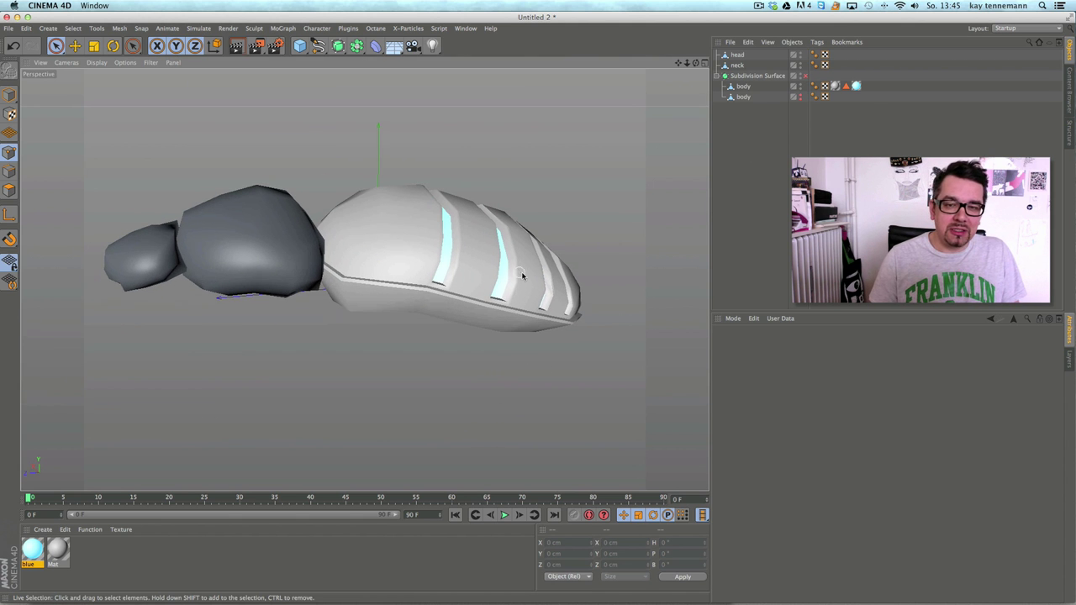
Step: Set the Phong Angle to 10° on the Phong tags of the head, neck and both body objects together
left_click(834, 85)
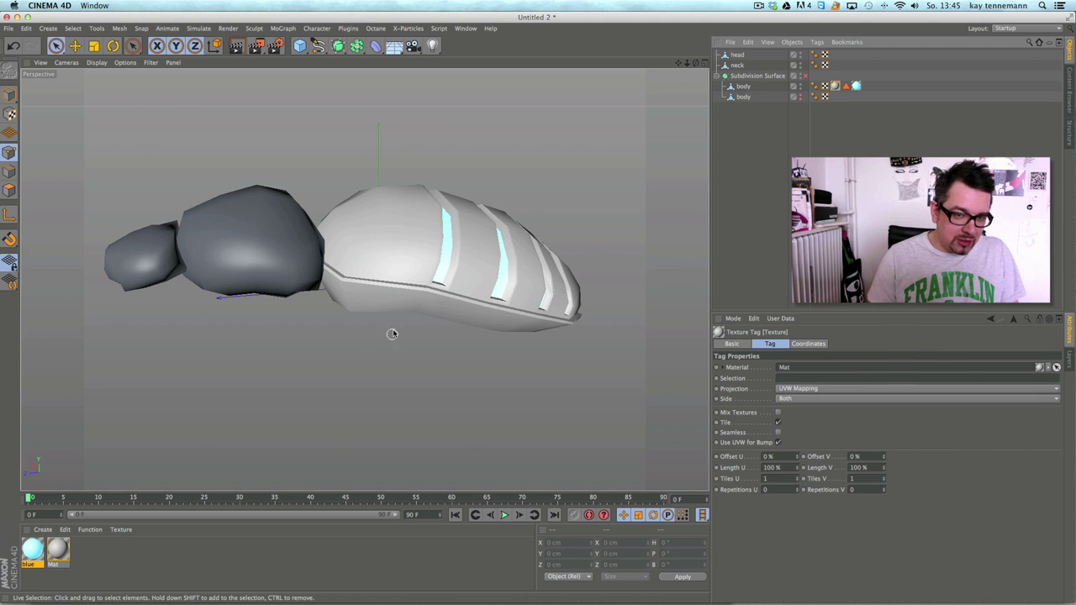
left_click_drag(470, 275, 515, 235, "alt")
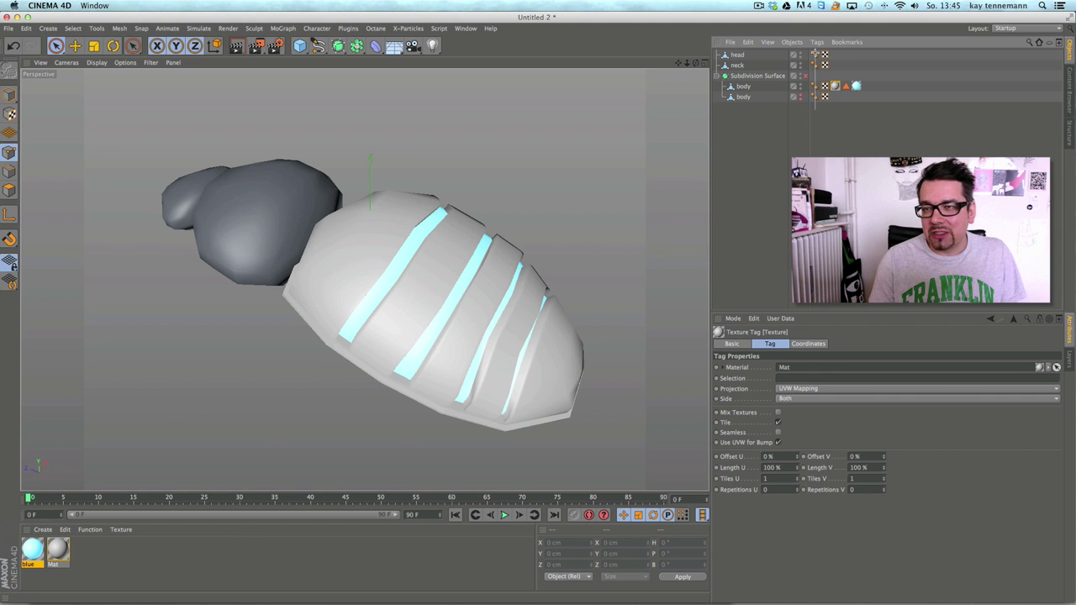
left_click(815, 54)
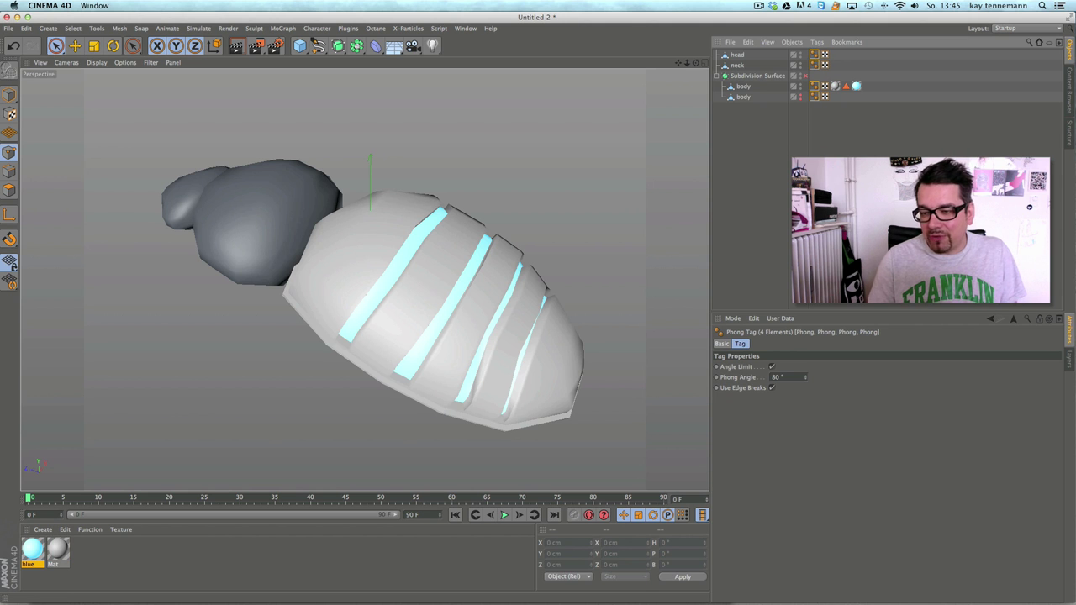
left_click_drag(786, 377, 706, 369)
key("Return")
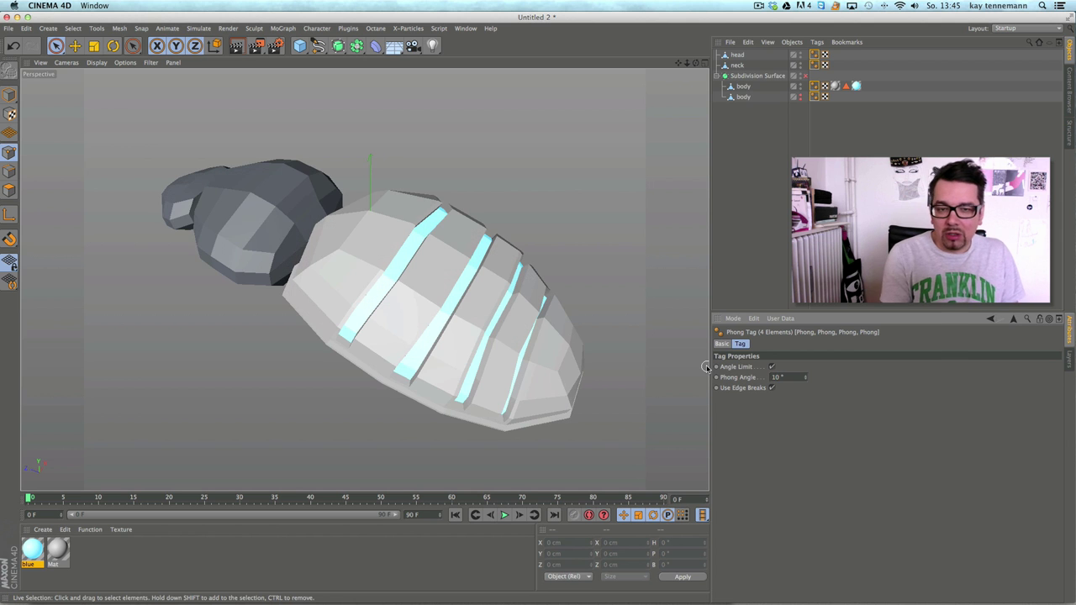
left_click(740, 163)
left_click_drag(617, 240, 541, 222, "alt")
Step: Switch to the bug_04.c4d scene to examine its opened wing shells, and return to the Untitled 2 scene
left_click(465, 28)
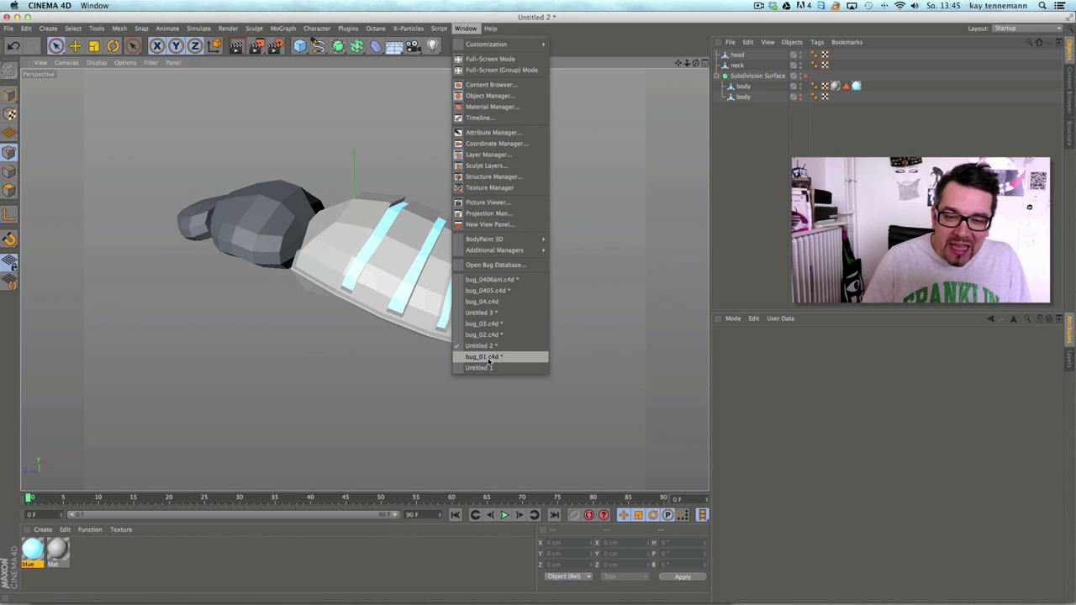
left_click(504, 301)
left_click_drag(374, 393, 458, 253, "alt")
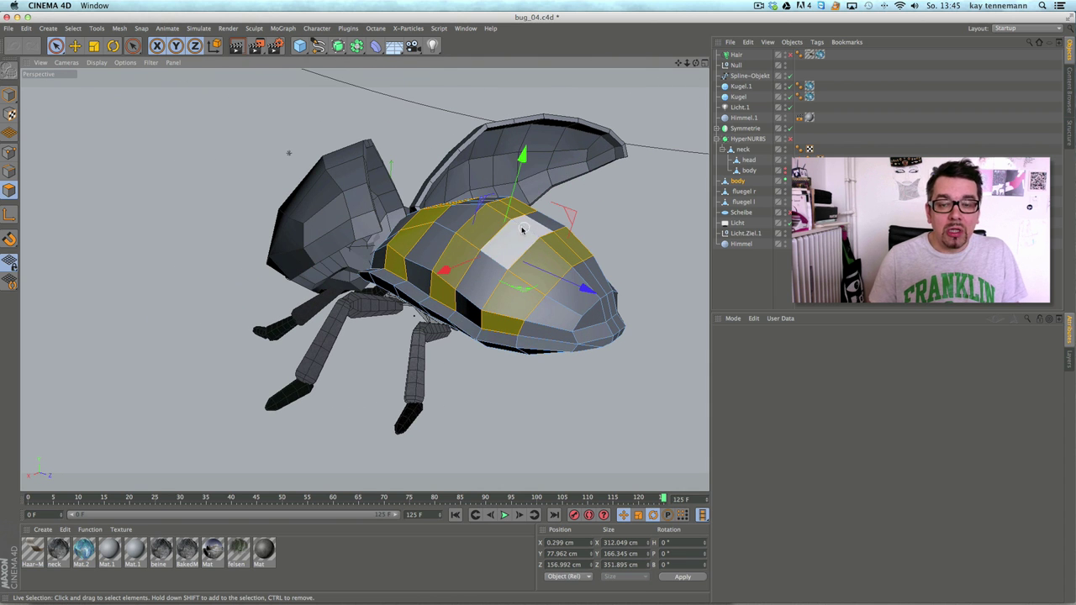
left_click(464, 28)
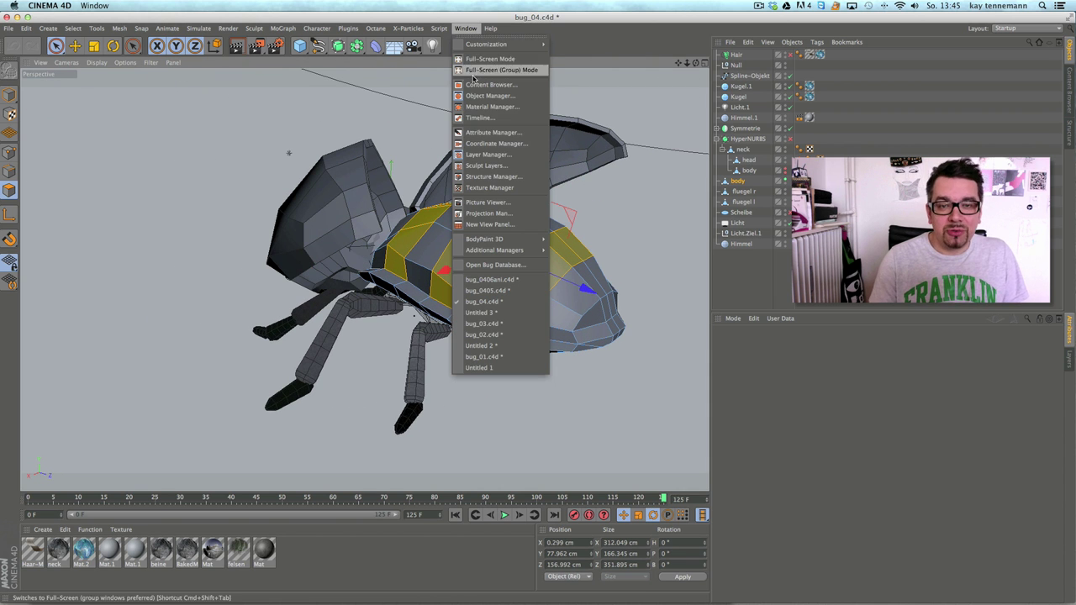
left_click(539, 345)
Step: Make the hidden body shell visible again and select it in polygon mode, viewed from above
left_click_drag(617, 280, 446, 277, "alt")
left_click(801, 95, "alt")
left_click(744, 96)
left_click(9, 190)
key("e")
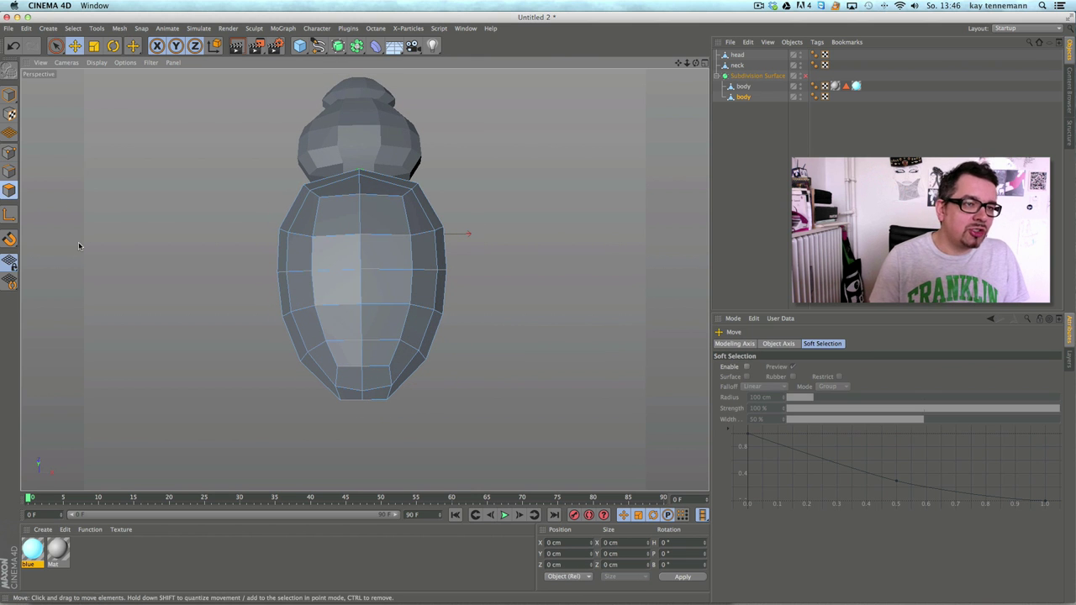
Step: Turn off Only Select Visible Elements for Live Selection and select all polygons of the shell's right half
key("space")
key("space")
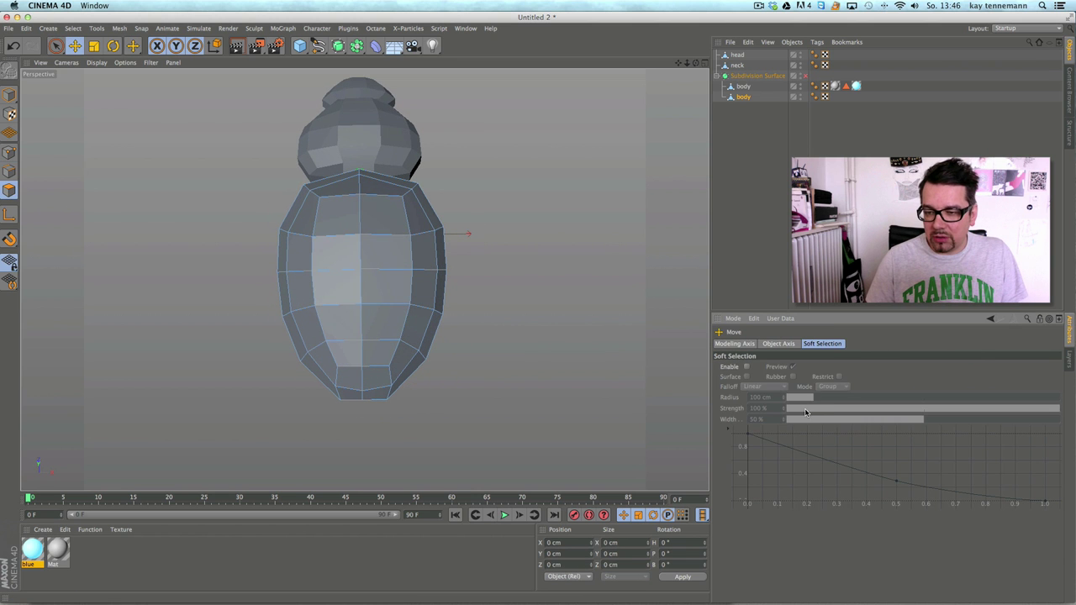
left_click(736, 343)
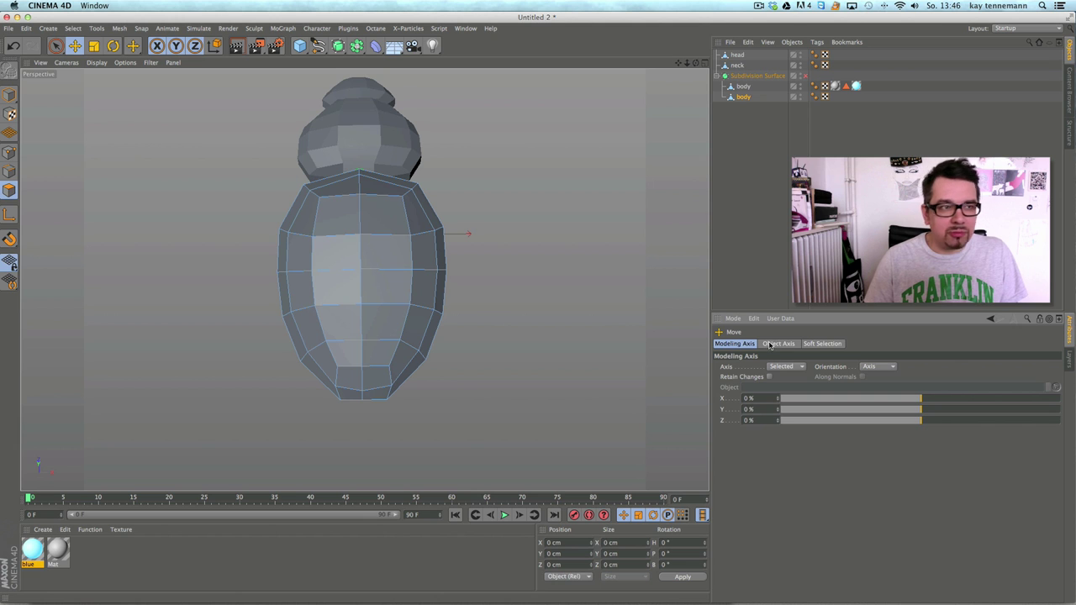
left_click_drag(55, 46, 97, 79)
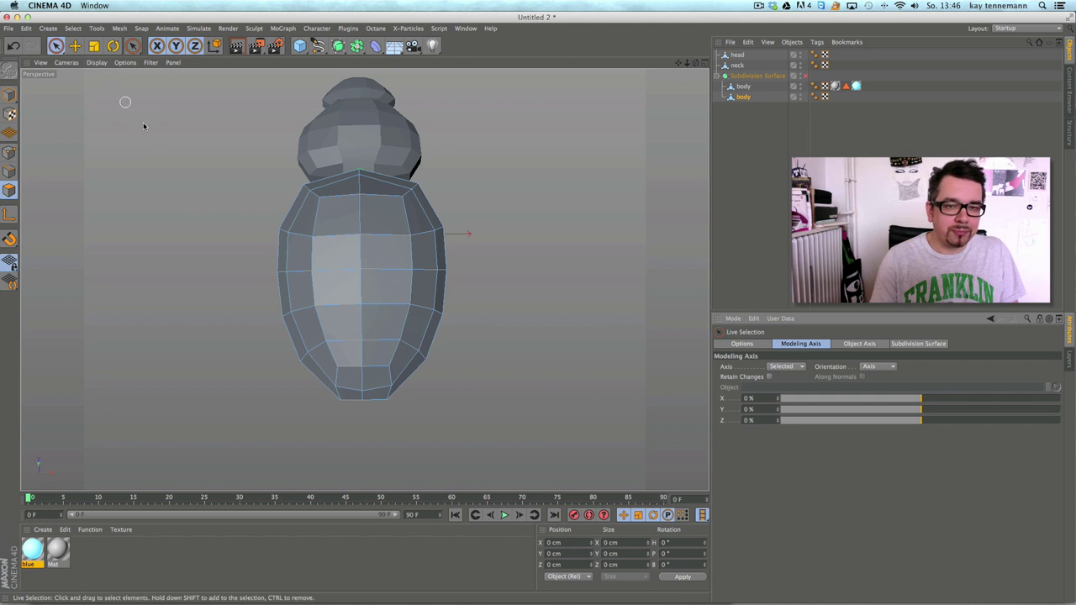
left_click(757, 345)
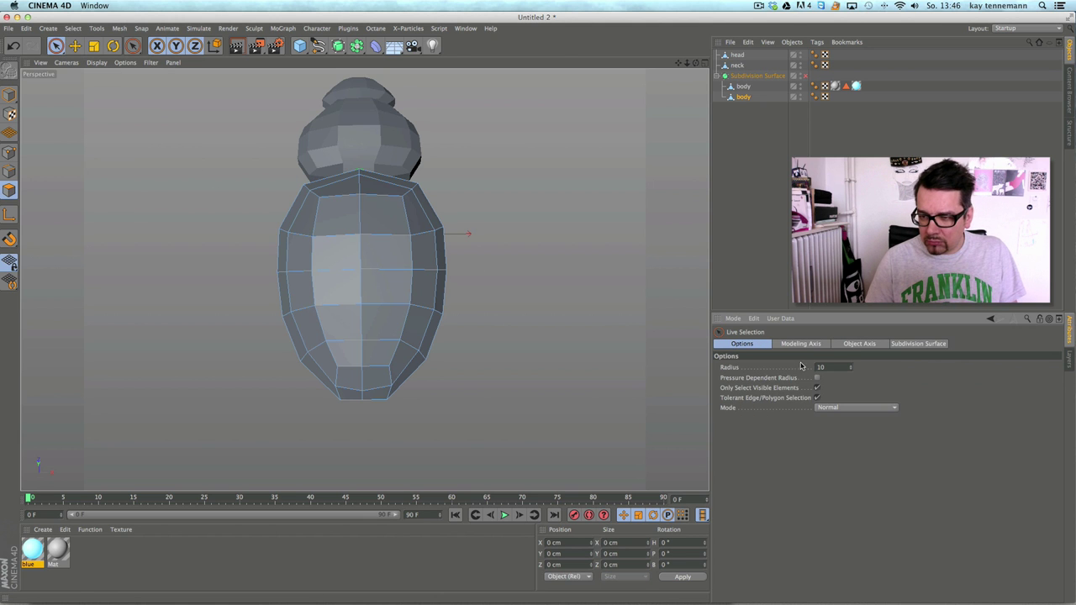
left_click(817, 389)
mouse_move(394, 392)
left_mouse_down()
mouse_move(403, 246)
mouse_move(420, 199)
mouse_move(430, 344)
left_mouse_up()
Step: Rename the shell object top and duplicate it, hiding the copy in the editor
left_click(744, 97)
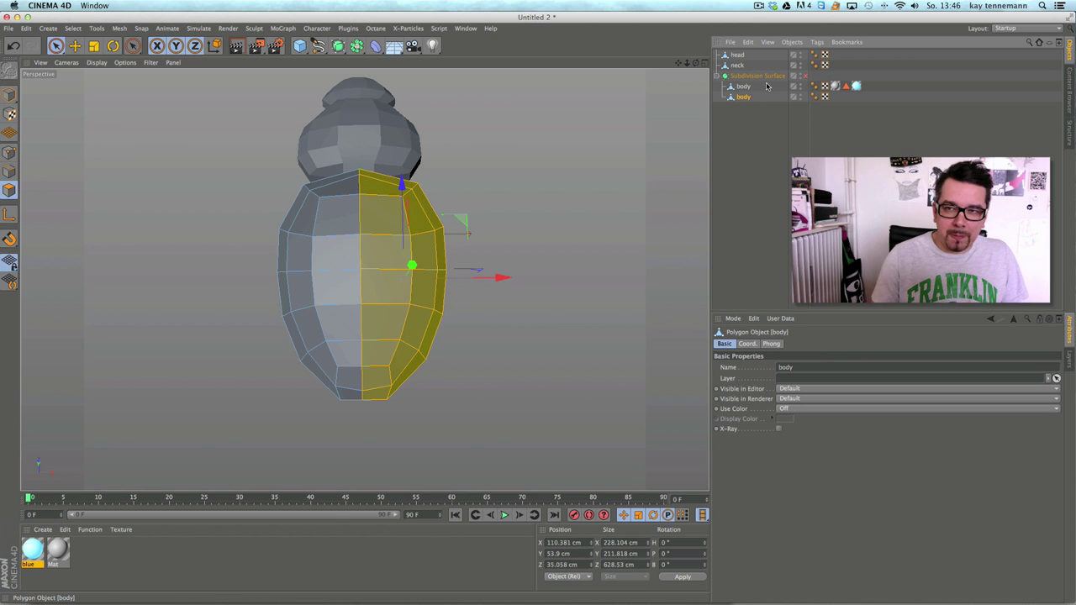
type("top")
key("Return")
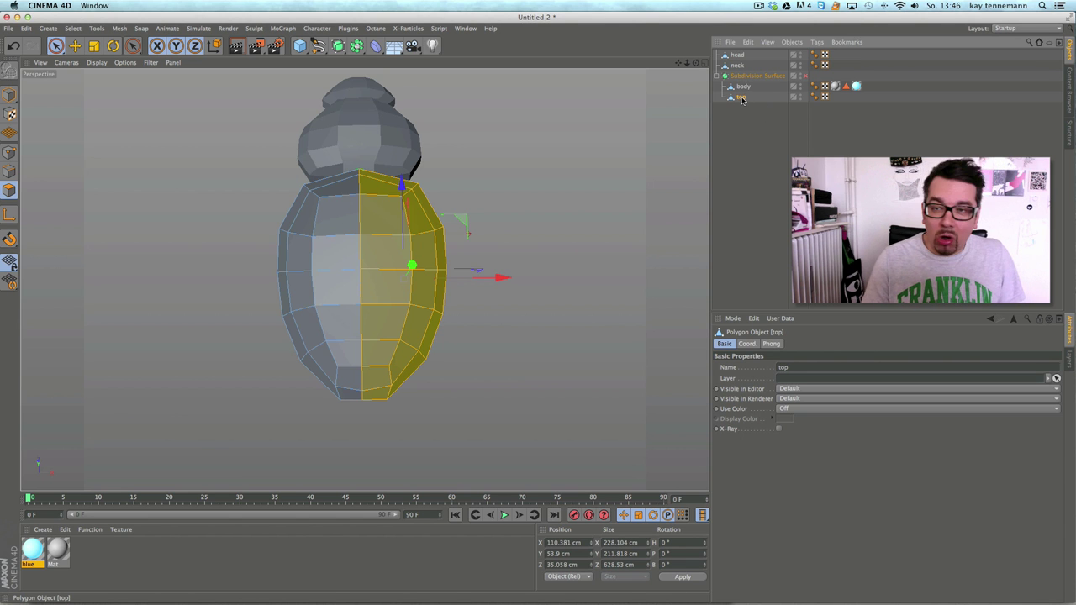
left_click_drag(742, 100, 742, 104, "ctrl")
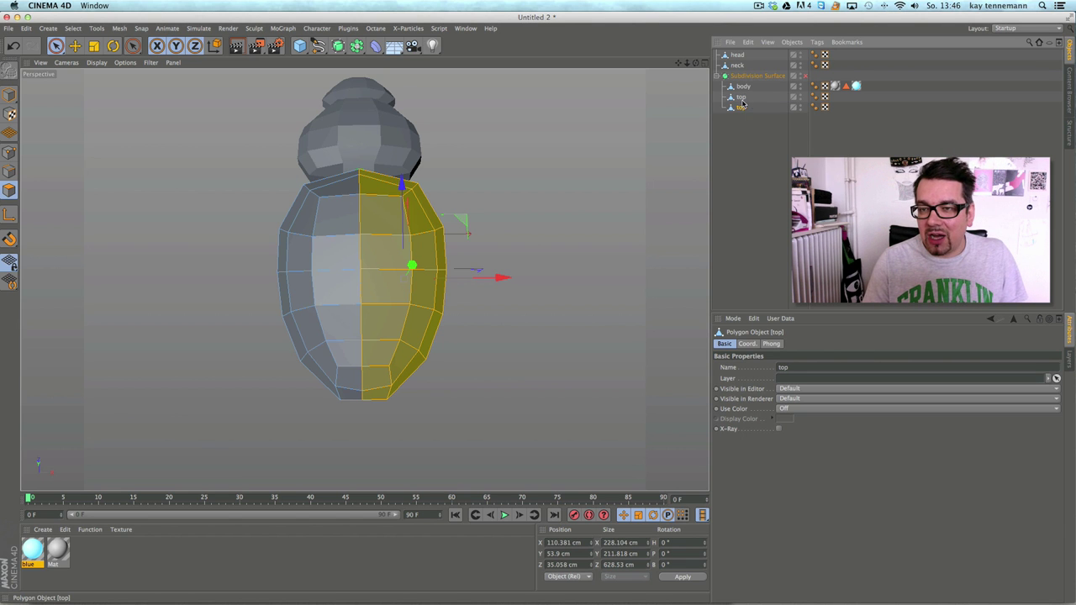
left_click(801, 106)
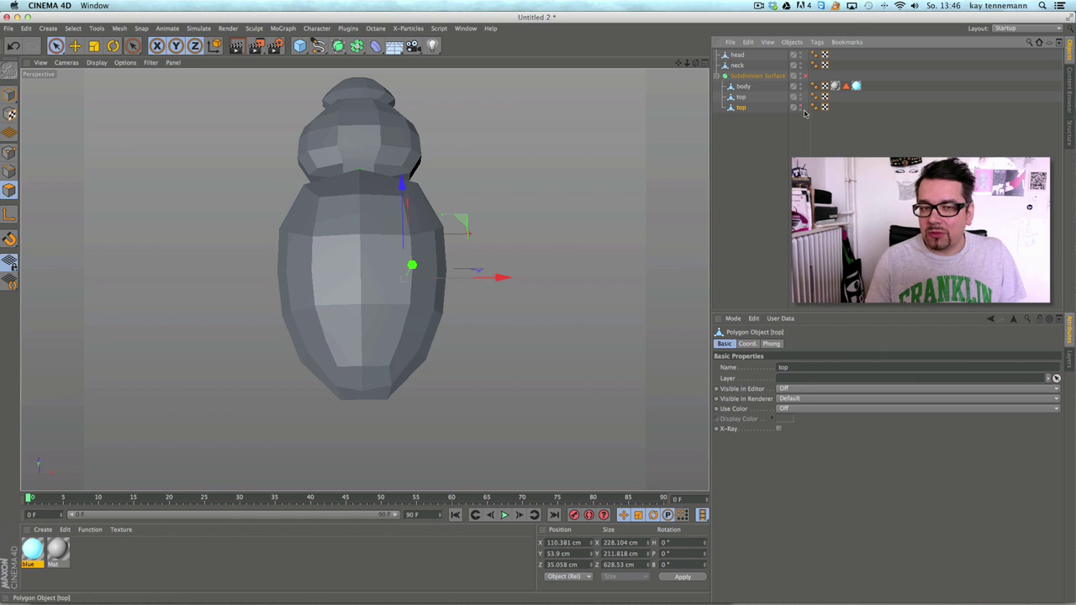
Step: Delete the right-half points of the visible top shell, selecting them with a Live Selection radius of 22
left_click(741, 97)
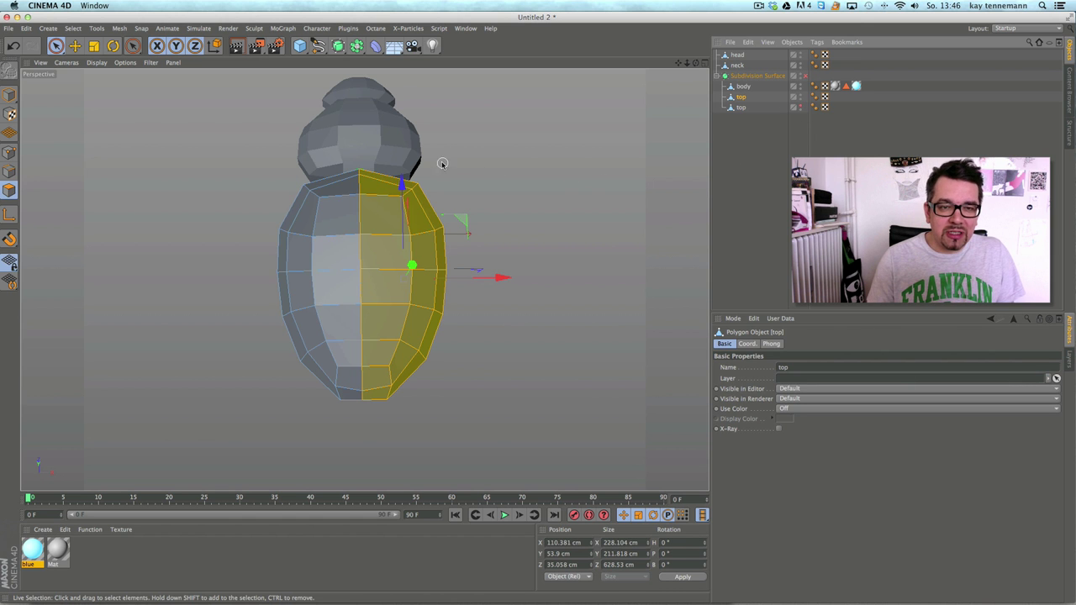
left_click(10, 153)
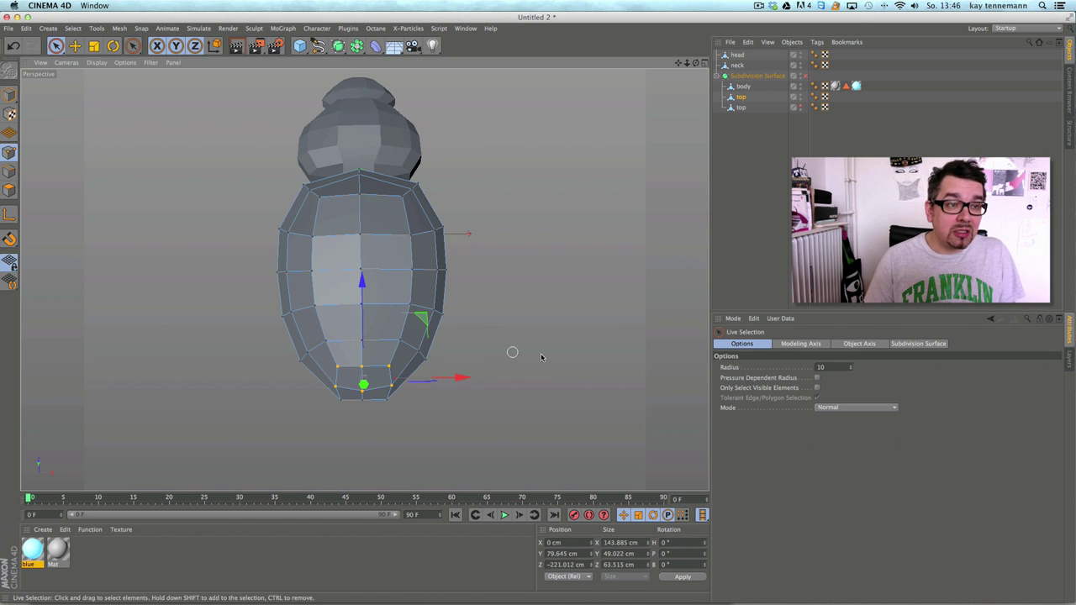
left_click_drag(849, 369, 849, 359)
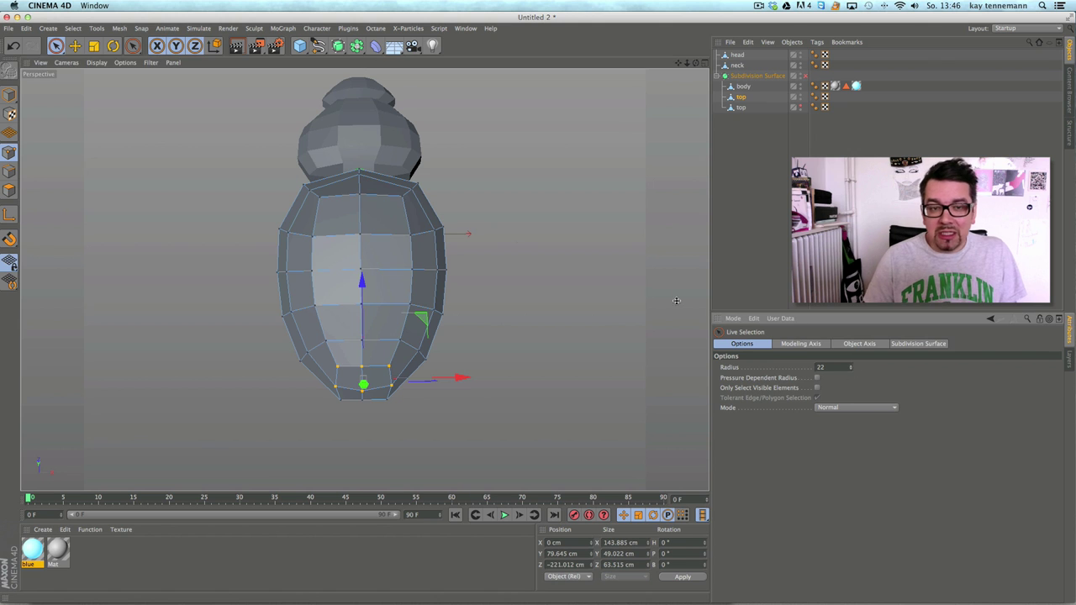
mouse_move(438, 172)
left_mouse_down()
mouse_move(444, 216)
mouse_move(407, 243)
mouse_move(451, 288)
left_mouse_up()
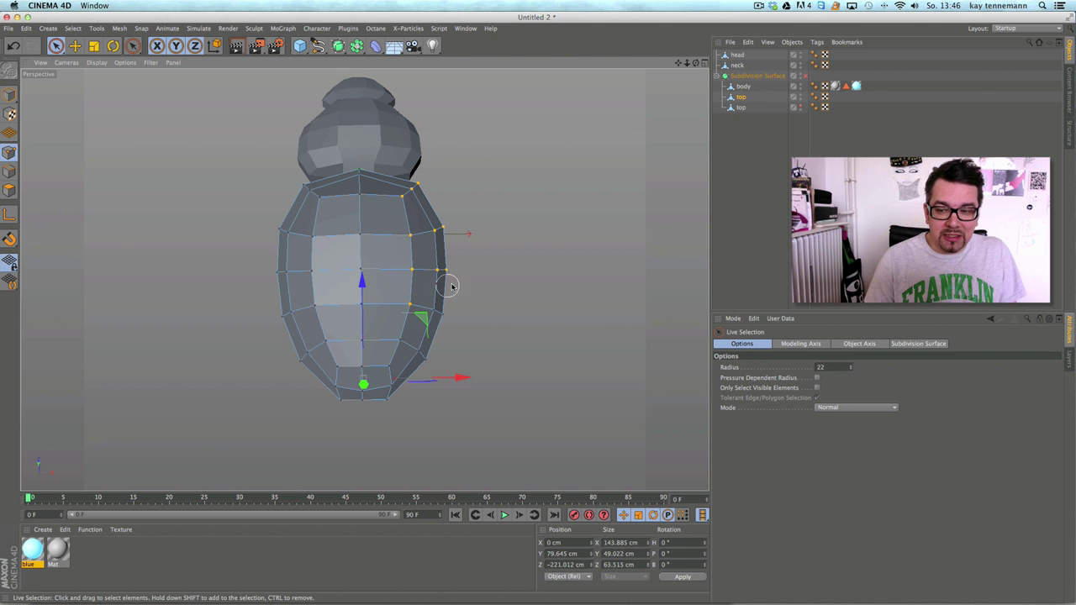
mouse_move(407, 347)
left_mouse_down()
mouse_move(410, 382)
mouse_move(388, 403)
left_mouse_up()
key("Delete")
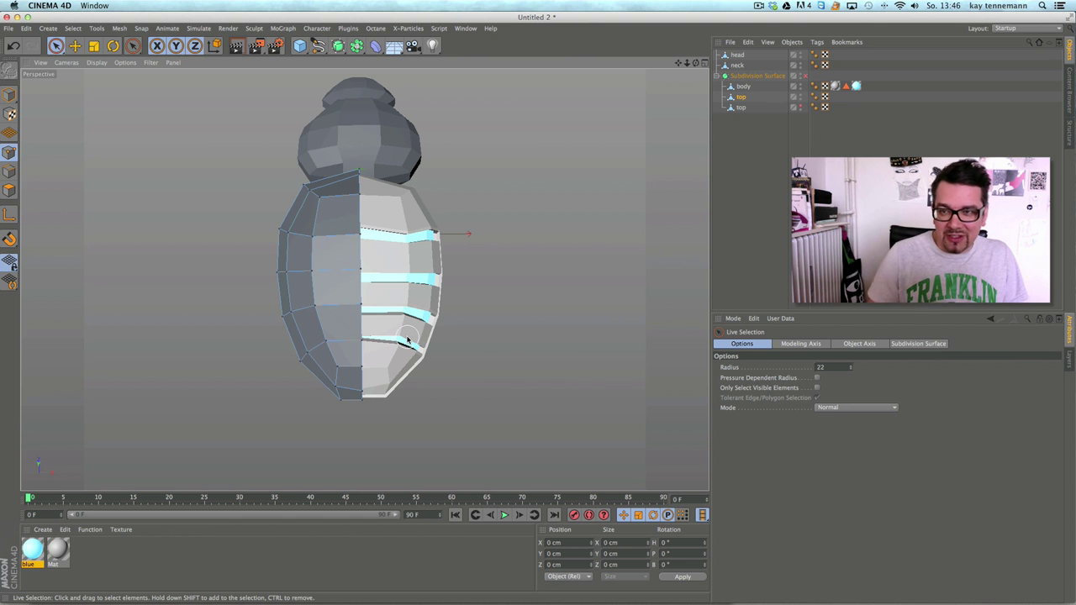
Step: Rename the visible left half of the shell to top l
left_click(741, 97)
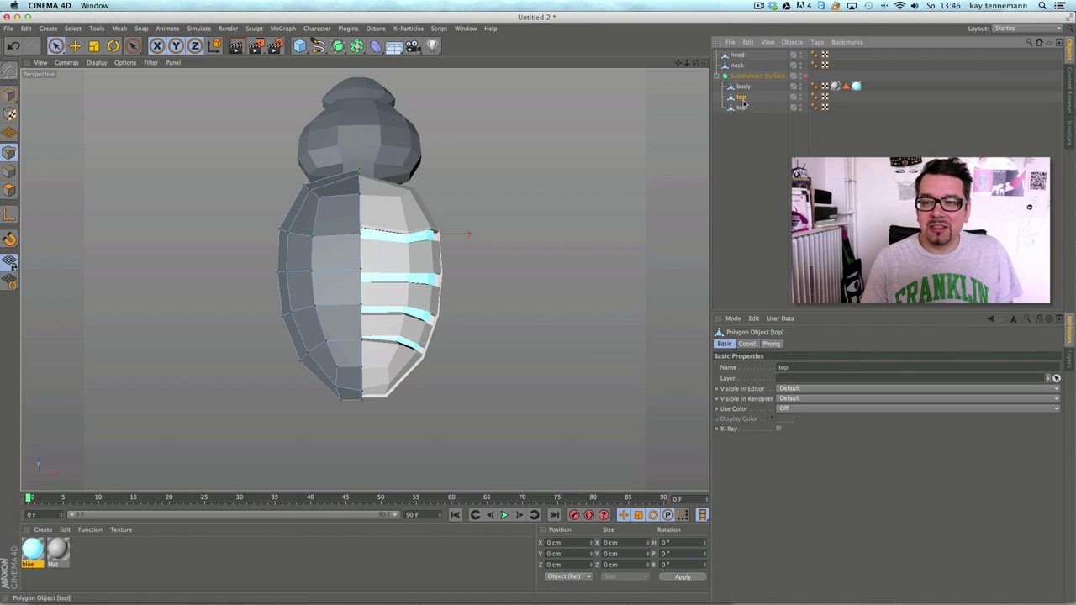
key("Return")
key("Right")
type("l")
key("Return")
Step: Show the complete shell copy in the editor instead of top l, and rename the copy top r
left_click(740, 108)
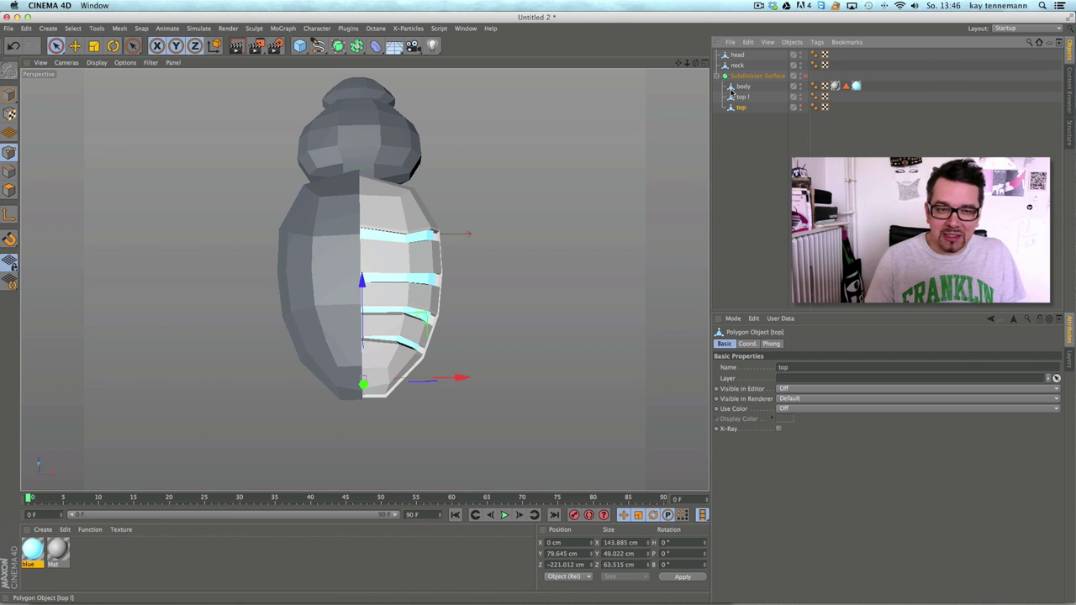
left_click(799, 105)
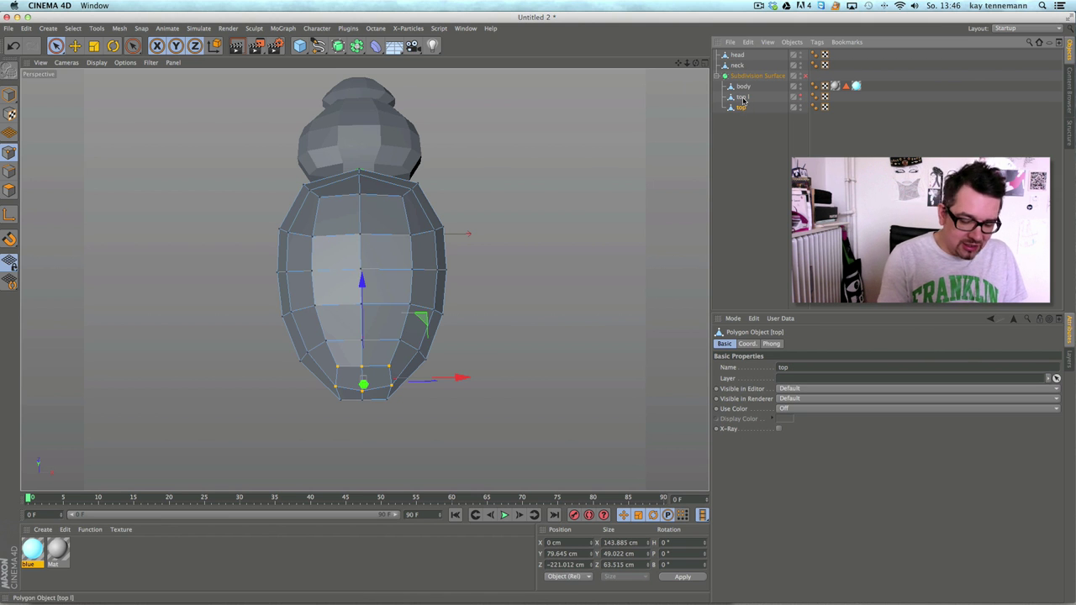
key("Return")
key("Right")
key("Return")
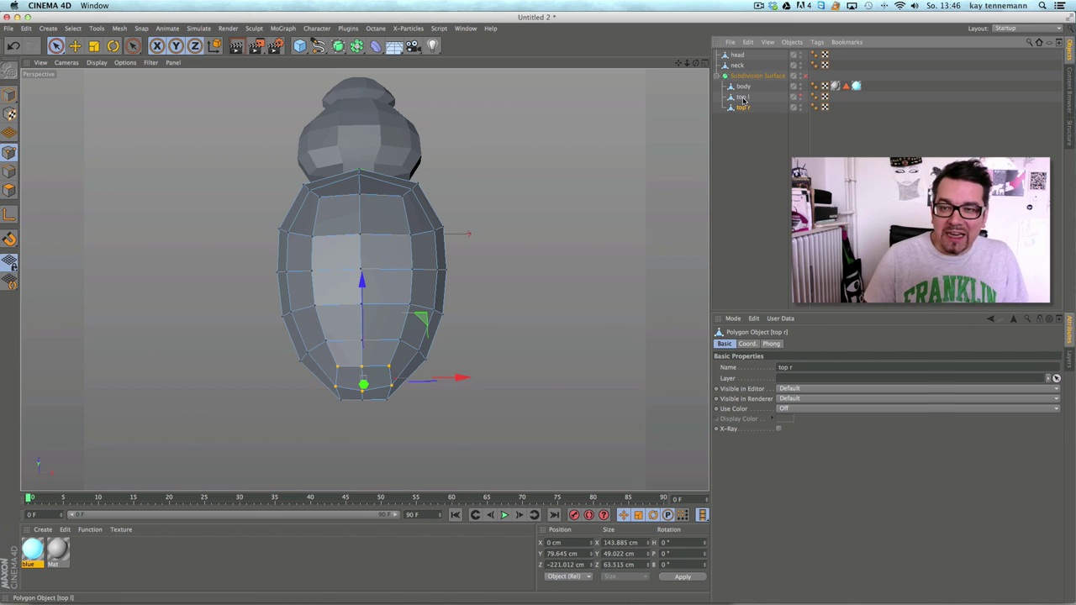
Step: Delete the left-half points of top r and make top l visible in the editor again
mouse_move(307, 182)
left_mouse_down()
mouse_move(274, 312)
mouse_move(279, 356)
mouse_move(337, 412)
mouse_move(329, 417)
left_mouse_up()
key("Delete")
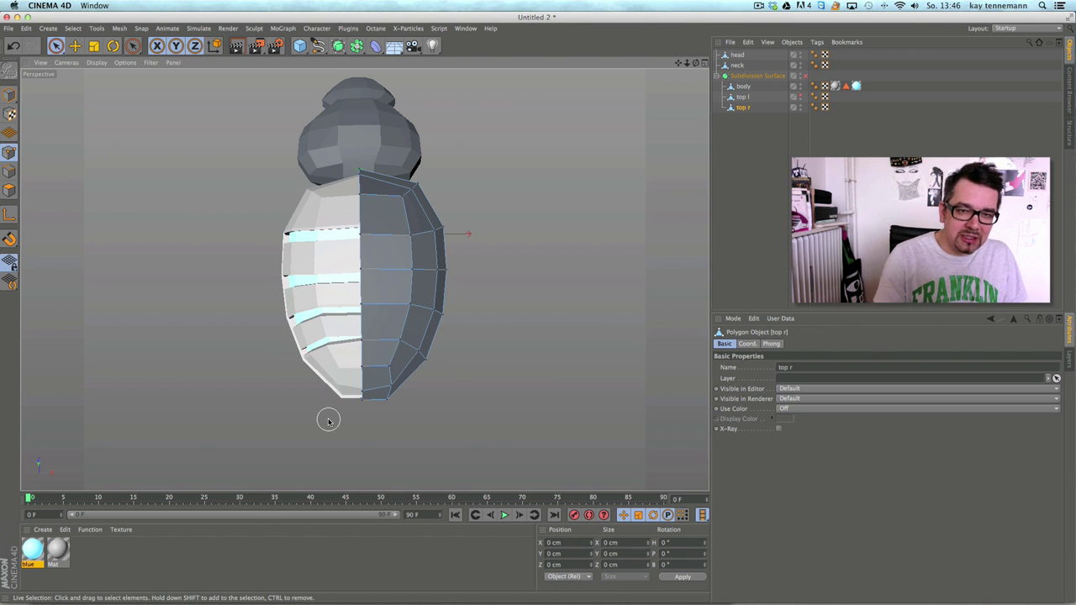
left_click(799, 95)
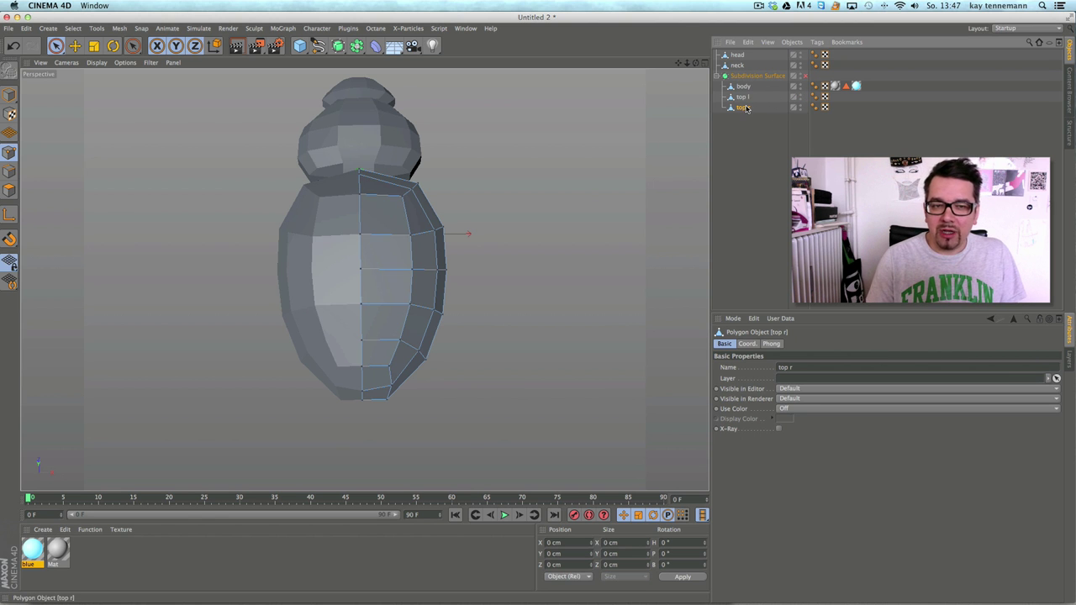
Step: Move only the axis of top r to its front tip at the neck, about Y 124.8 cm and Z 137.7 cm
left_click(10, 93)
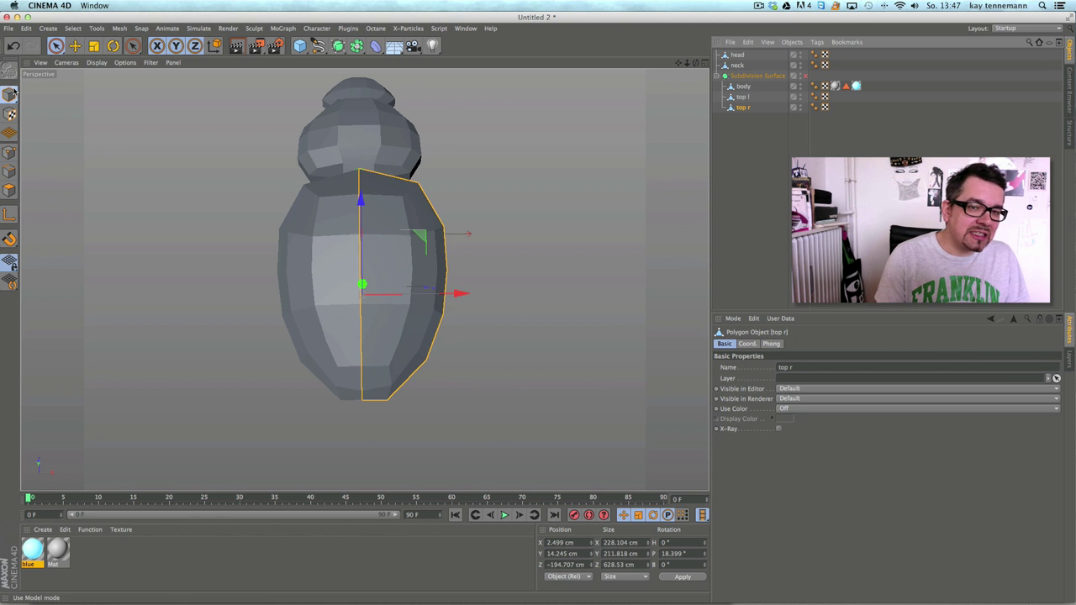
left_click(76, 46)
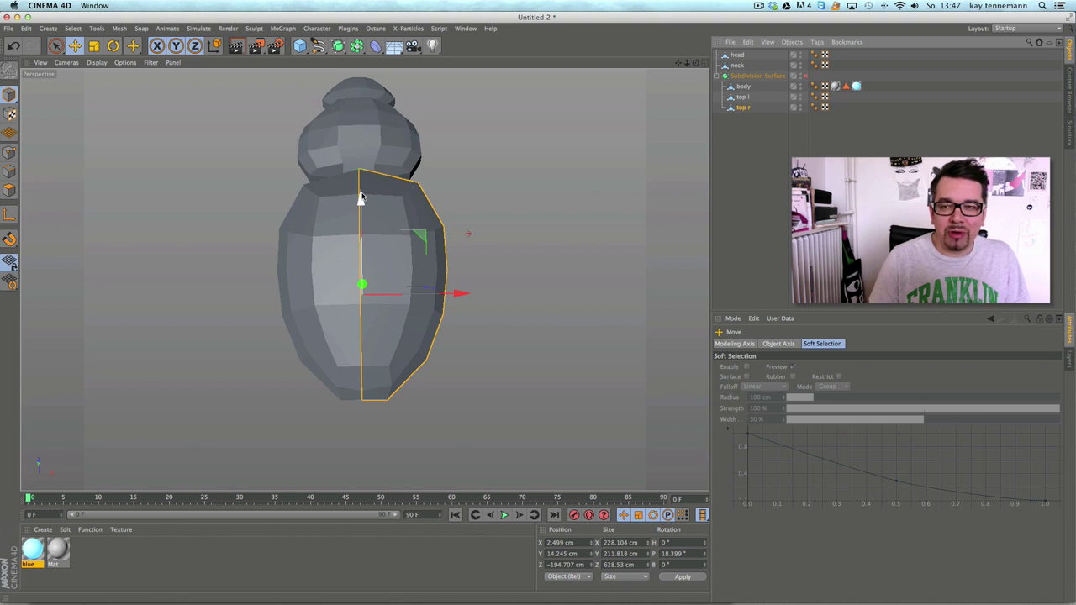
left_click(10, 215)
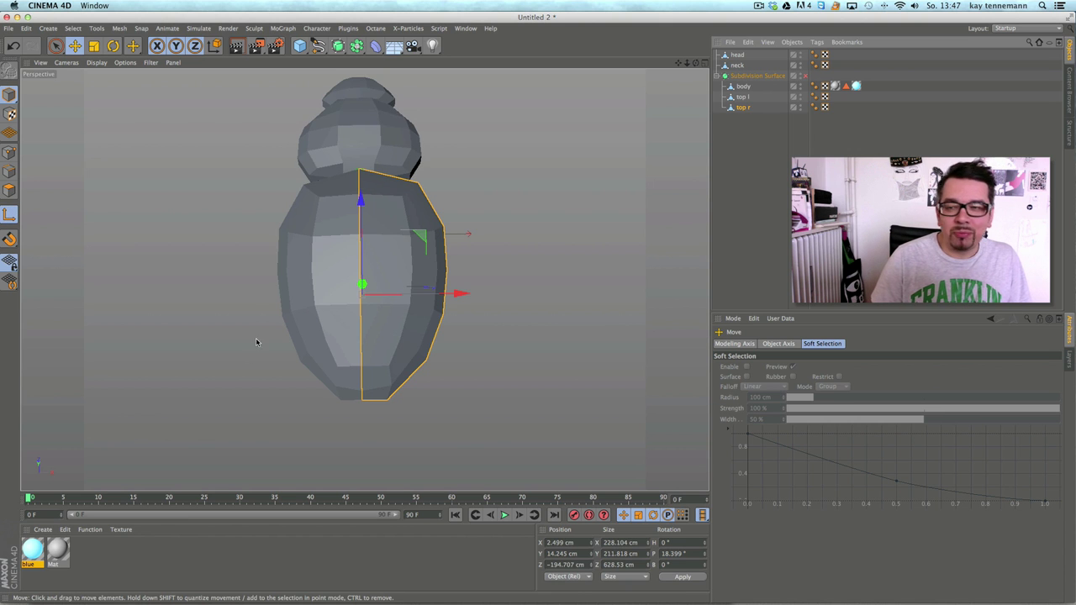
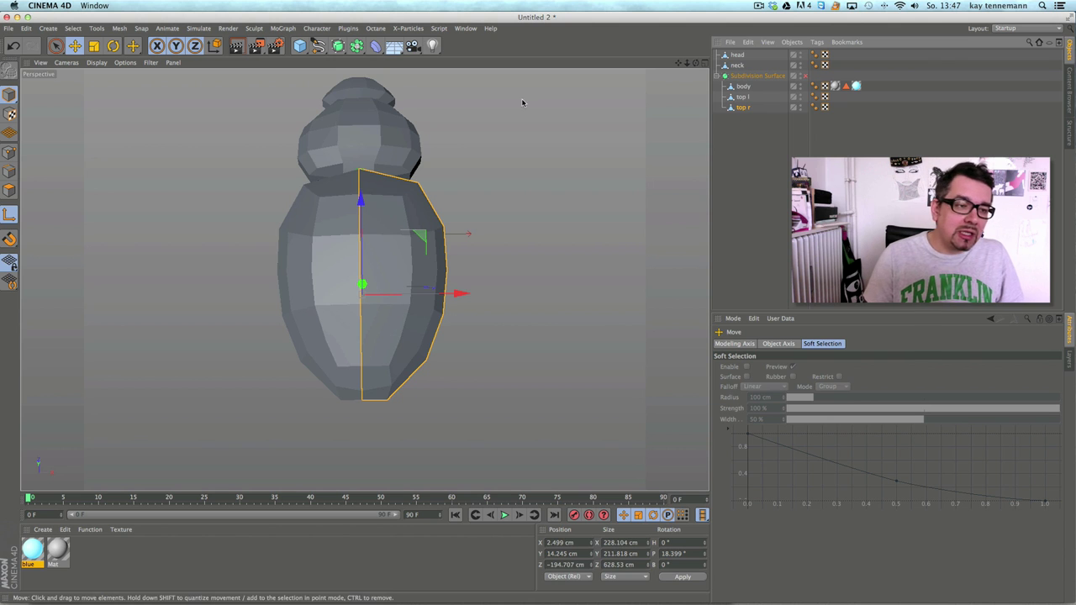
left_click(8, 216)
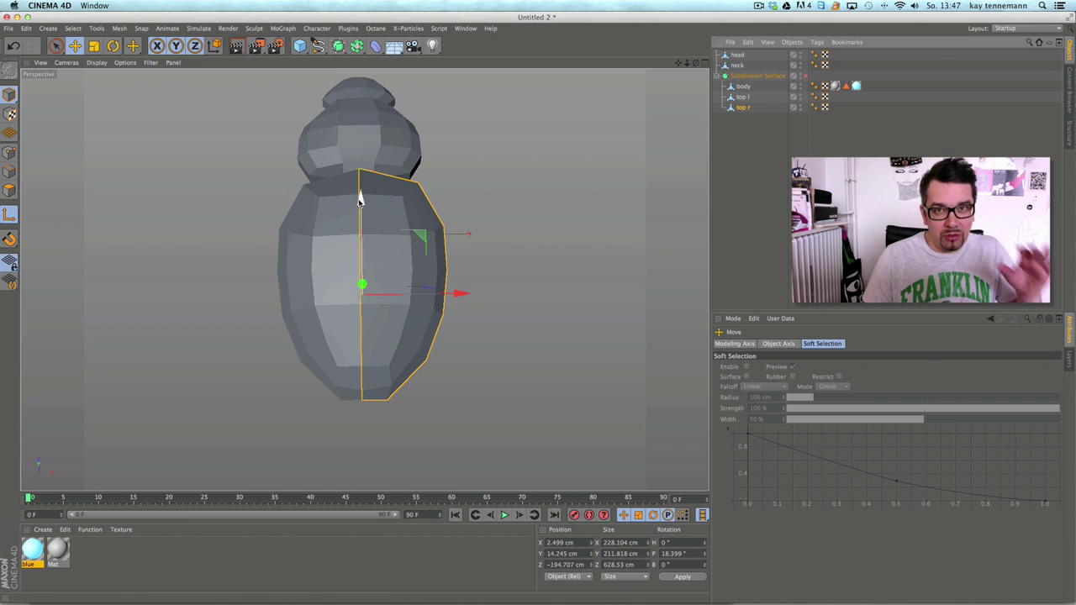
left_click_drag(360, 199, 328, 81)
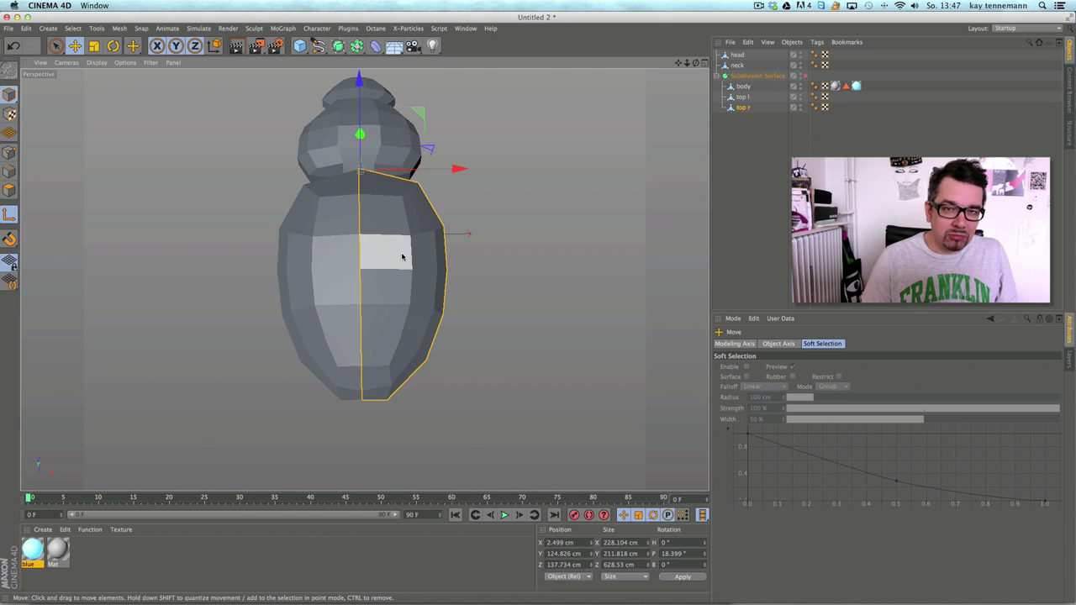
Step: Move only the axis of top l to its front tip at the neck, about Y 122 cm and Z 129.2 cm
left_click(747, 98)
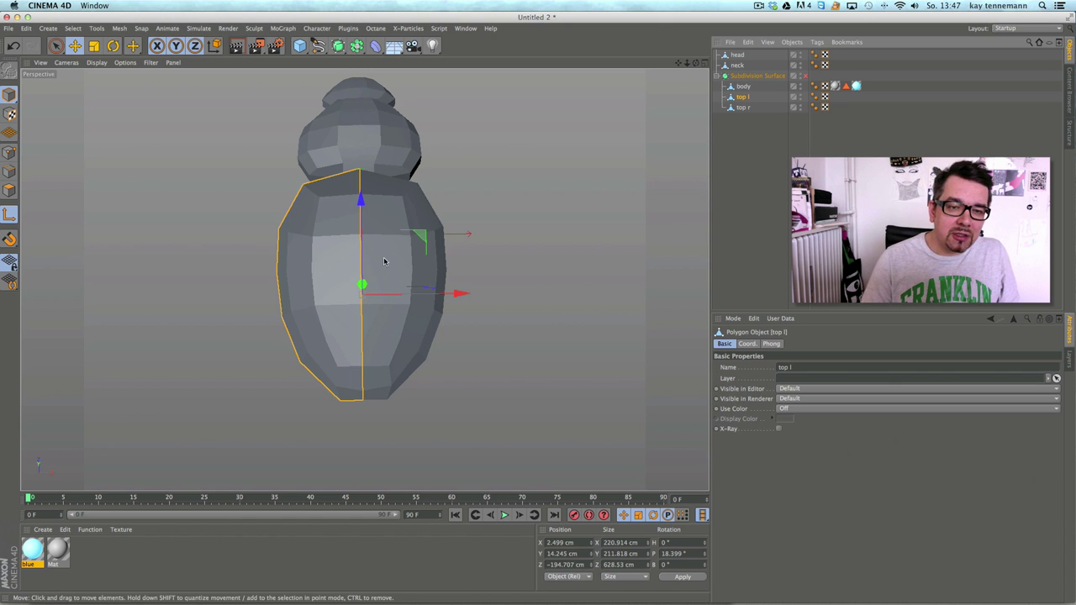
left_click_drag(366, 208, 319, 91)
left_click(704, 63)
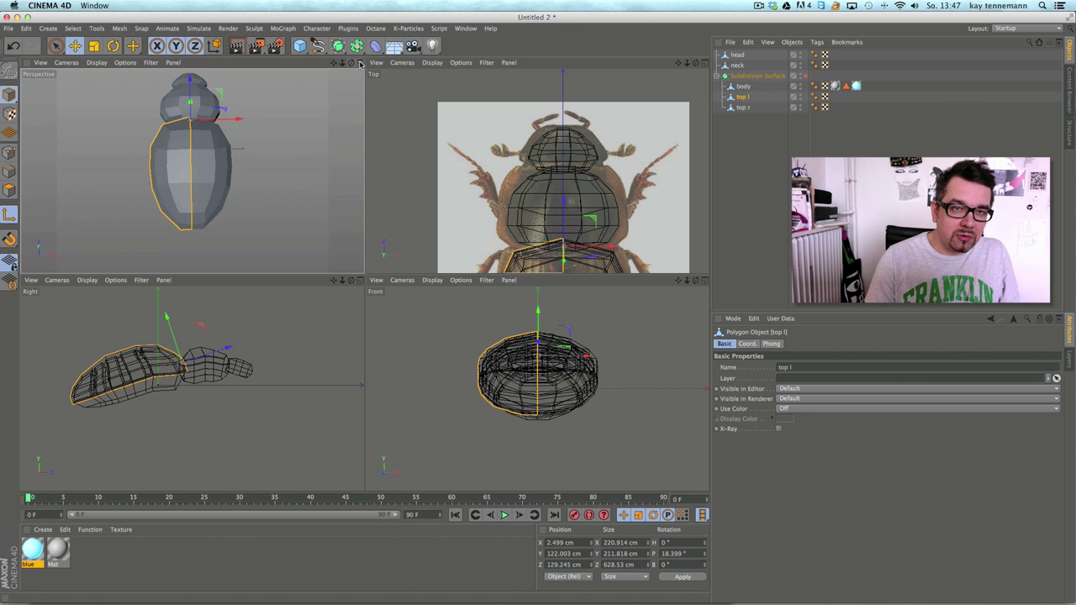
left_click(359, 65)
left_click_drag(223, 259, 454, 191, "alt")
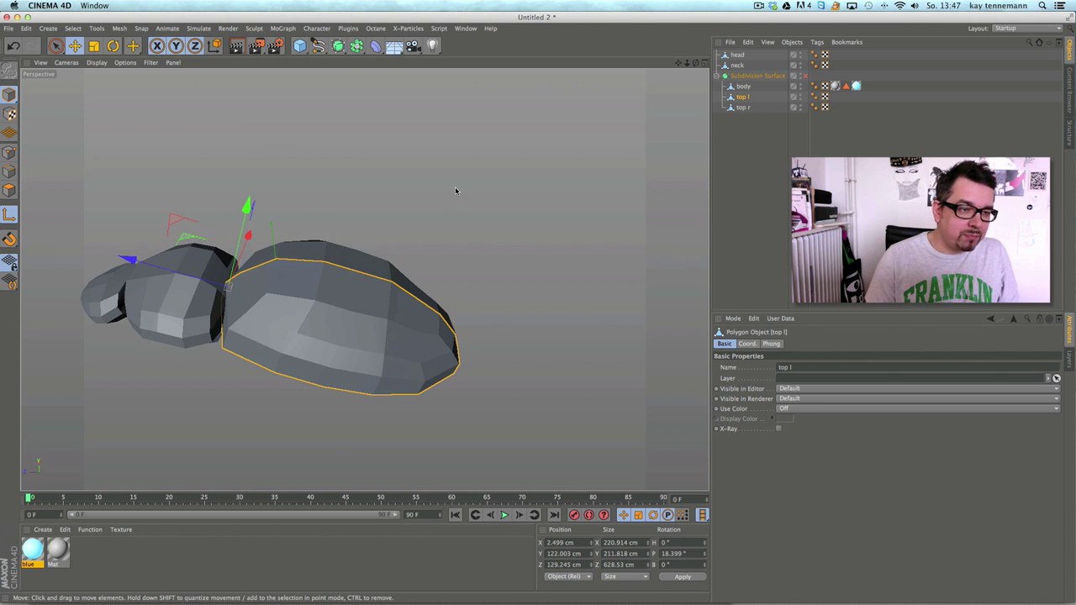
left_click_drag(396, 224, 454, 207, "alt")
Step: Rotate the wing covers top r and top l outward about their front pivots to spread them away from the body
left_click(743, 107)
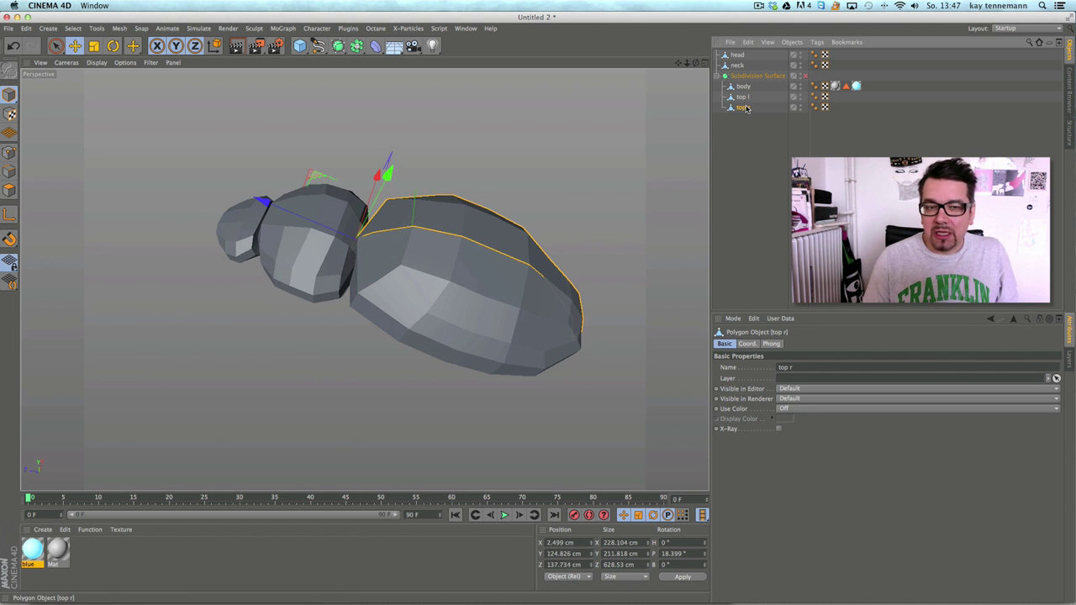
left_click(113, 45)
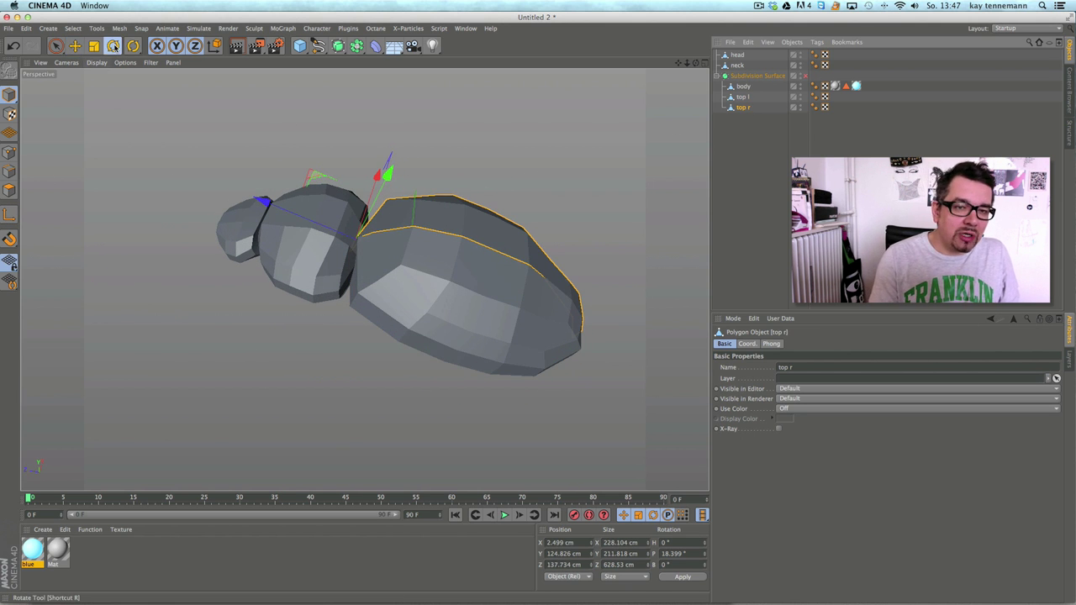
left_click(517, 280)
mouse_move(357, 282)
left_mouse_down()
mouse_move(364, 290)
mouse_move(340, 287)
mouse_move(369, 274)
mouse_move(354, 285)
left_mouse_up()
left_click(744, 110)
left_click_drag(614, 210, 404, 238, "alt")
left_click_drag(425, 292, 390, 229)
left_click_drag(422, 290, 394, 293)
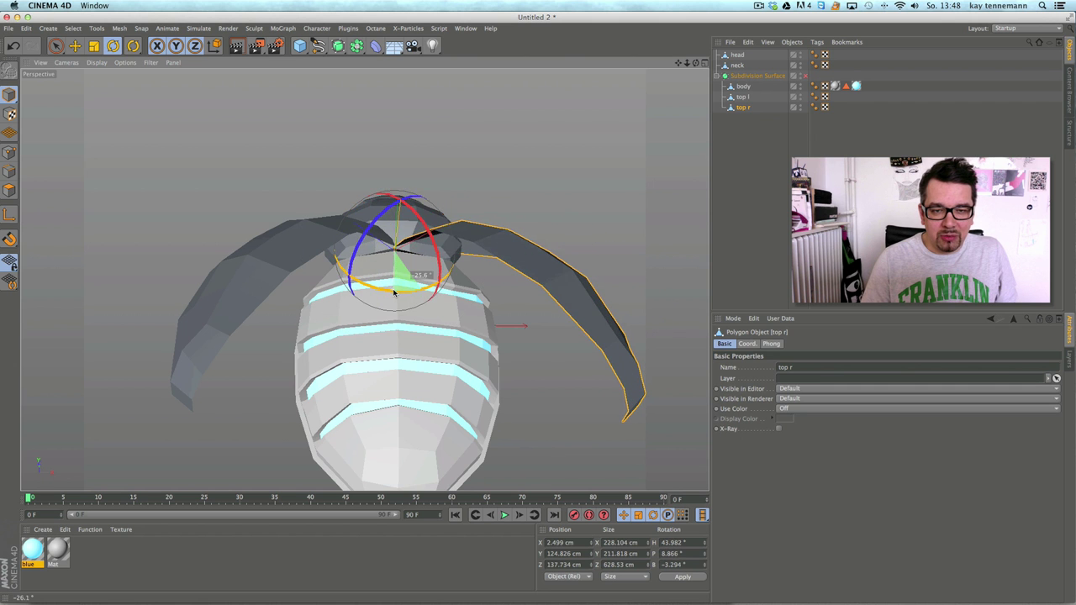
left_click_drag(379, 213, 374, 219)
left_click_drag(437, 237, 336, 252)
Step: Rotate the wing cover top l further to about -36.7° heading, -11.7° pitch and 11.2° bank
left_click(744, 97)
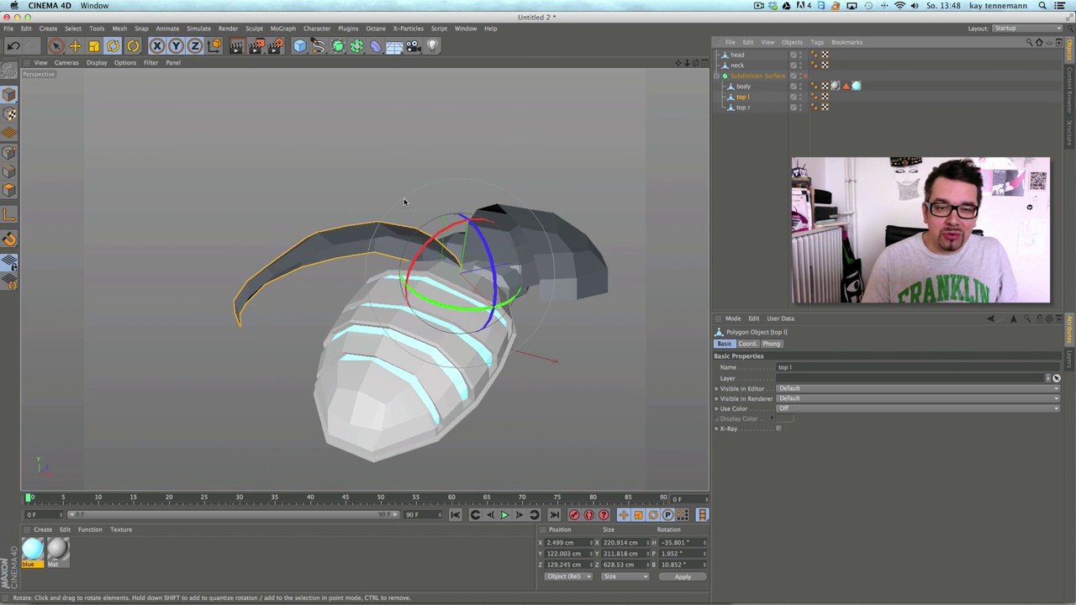
left_click_drag(430, 225, 528, 334)
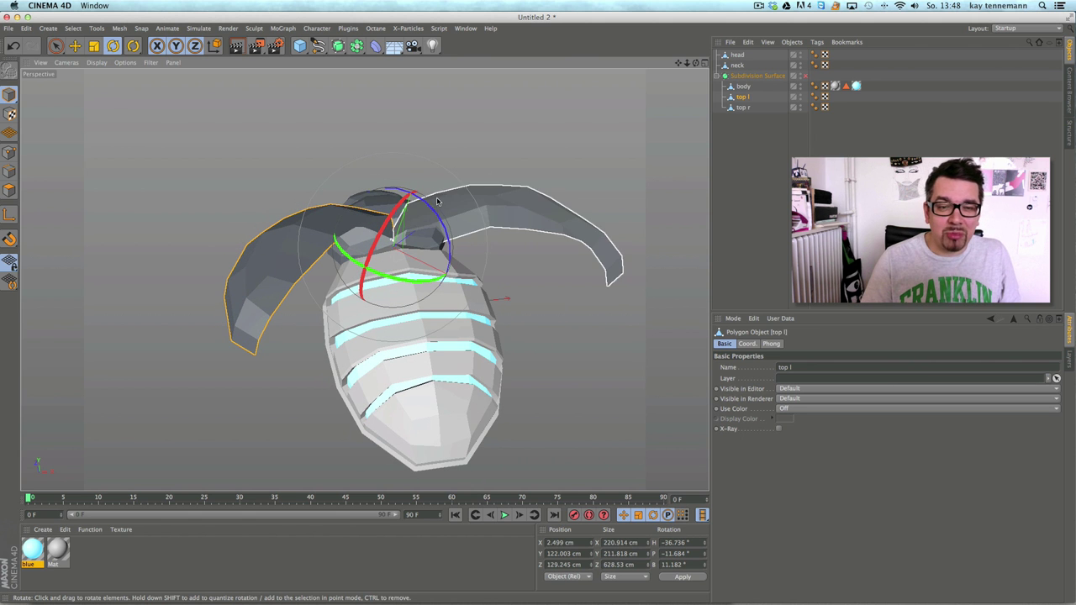
scroll(446, 201, "up", 5)
scroll(440, 200, "down", 2)
Step: Switch to polygon mode and make top r the only active object, with all of its polygons selected
left_click(755, 109, "shift")
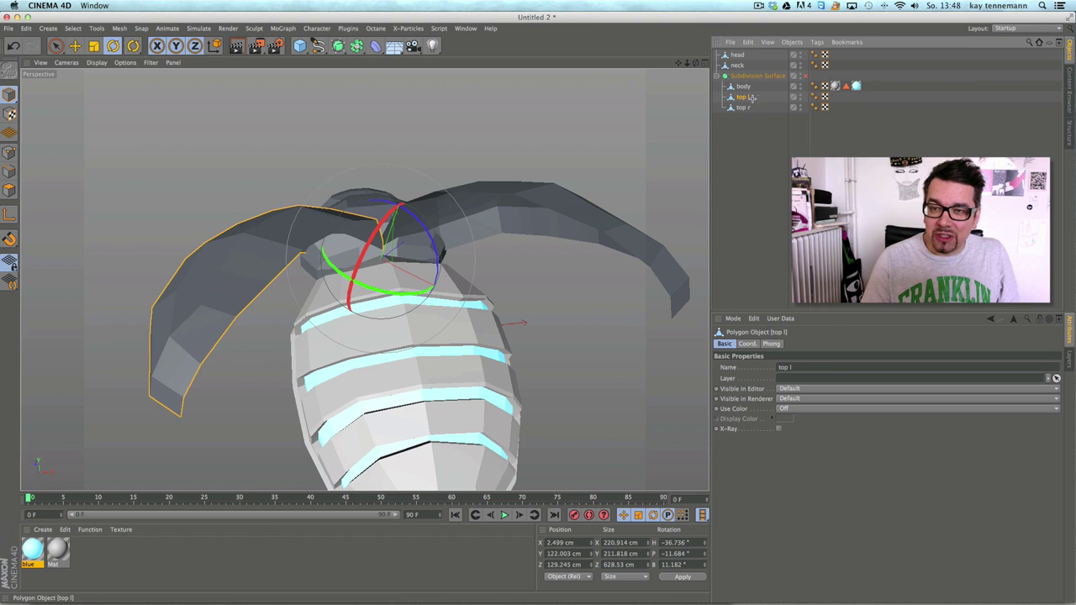
left_click(9, 191)
left_click(73, 27)
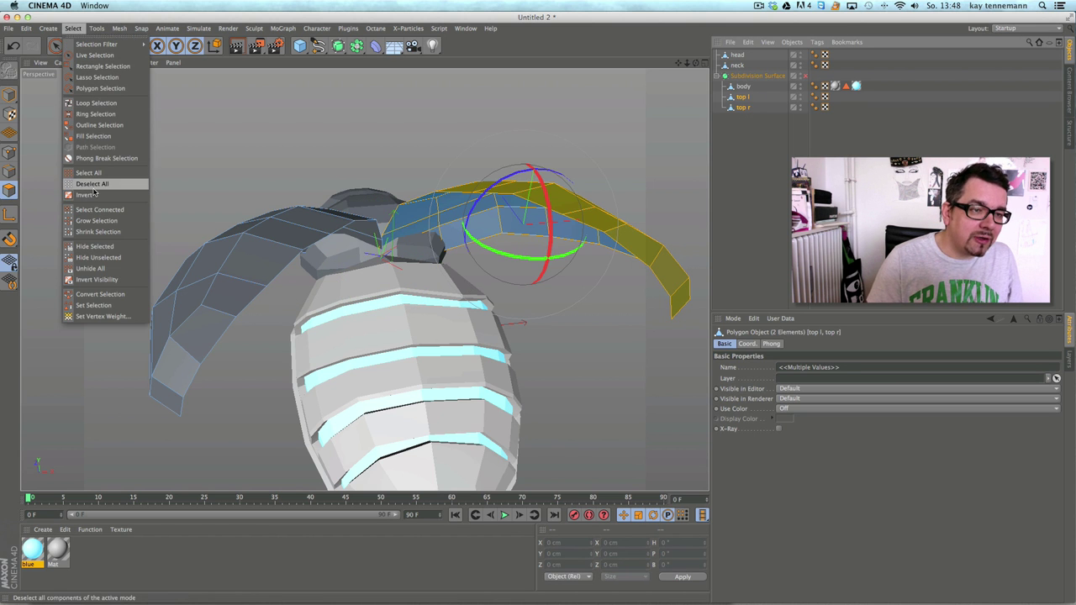
left_click(95, 102)
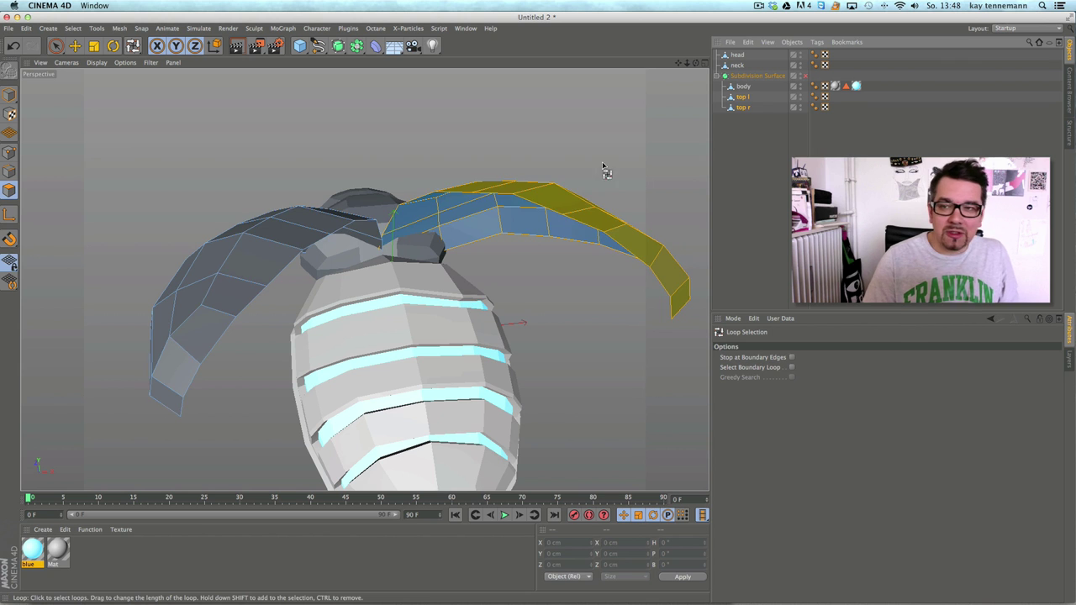
left_click(743, 108)
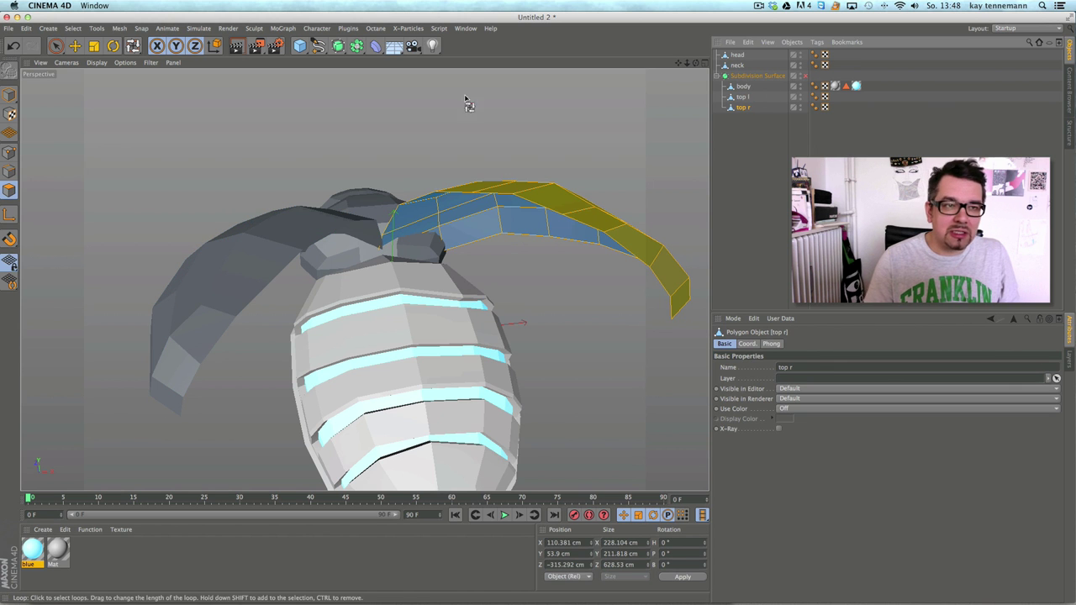
left_click(73, 28)
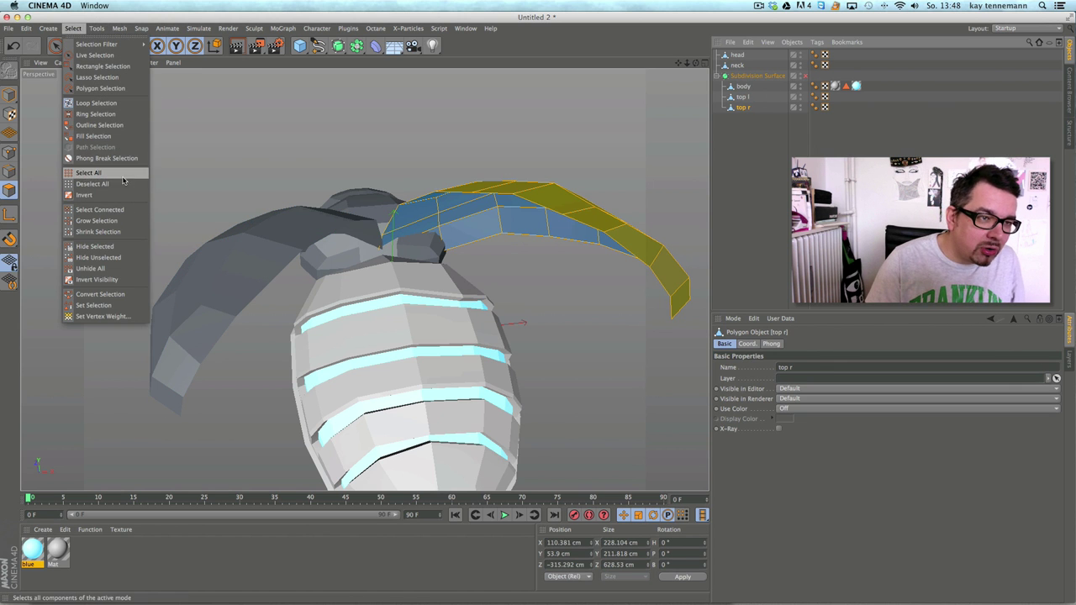
left_click(92, 183)
left_click(450, 254)
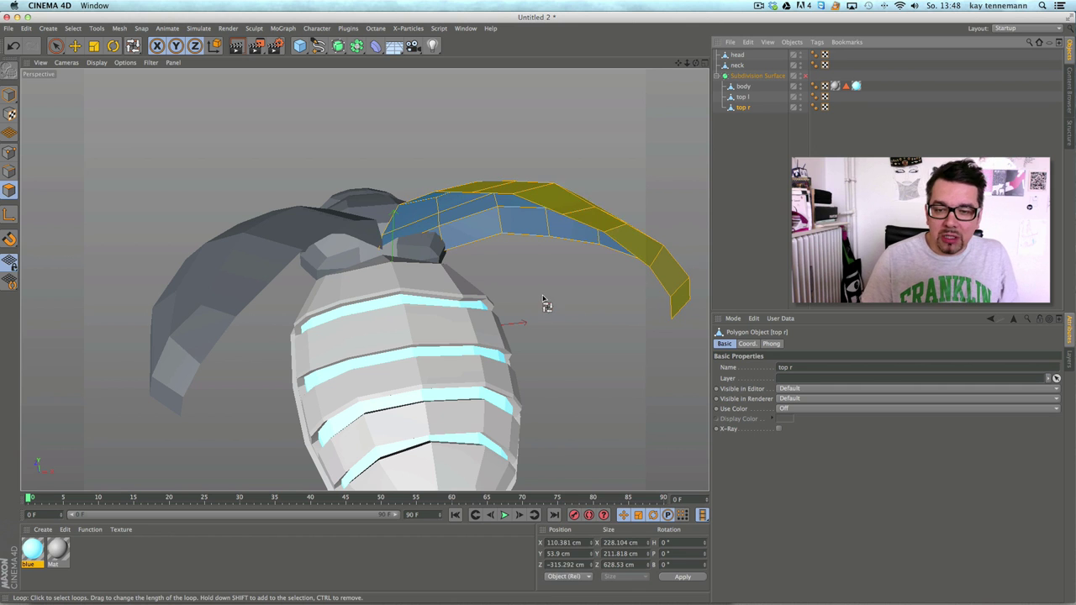
Step: Extrude all polygons of top r with Create Caps enabled and an offset of about -9.5 cm
right_click(547, 304)
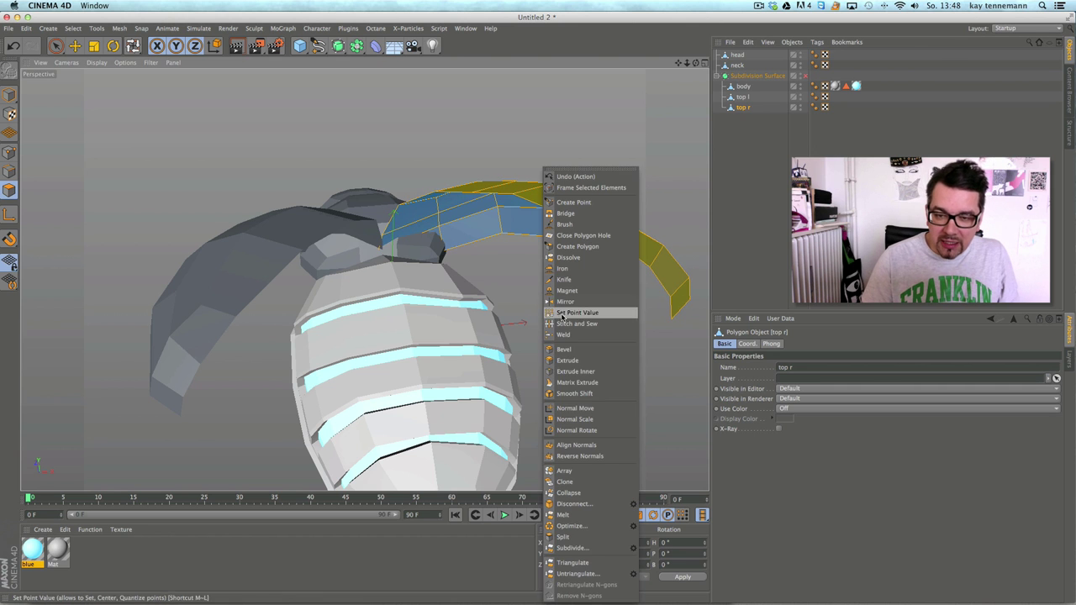
left_click(578, 361)
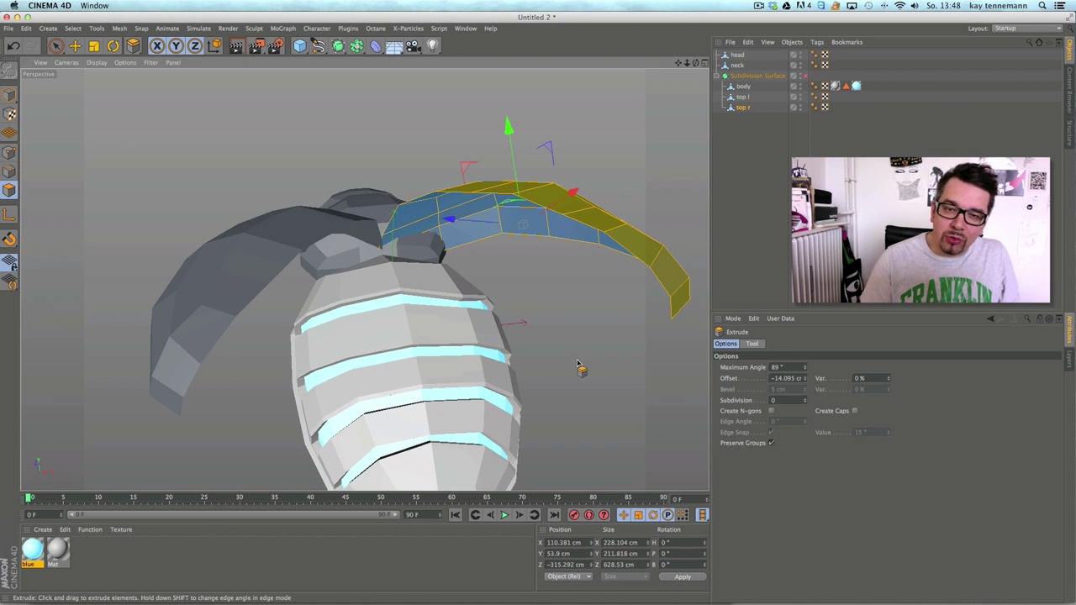
right_click_drag(582, 326, 609, 306, "alt")
left_click_drag(555, 264, 564, 328, "alt")
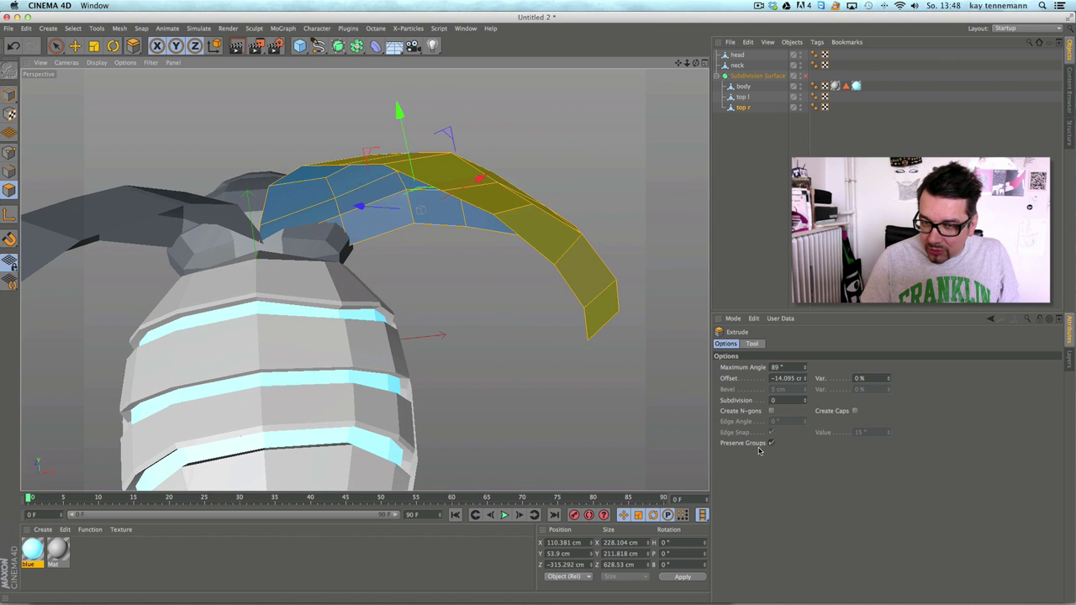
mouse_move(586, 402)
left_mouse_down()
mouse_move(553, 413)
mouse_move(589, 396)
left_mouse_up()
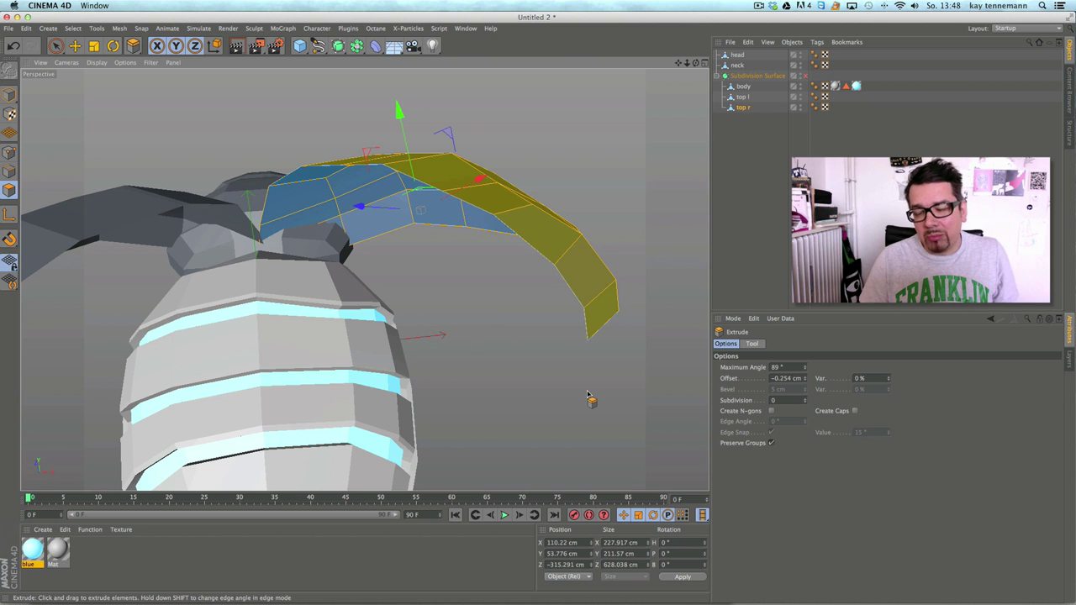
left_click_drag(587, 395, 542, 409)
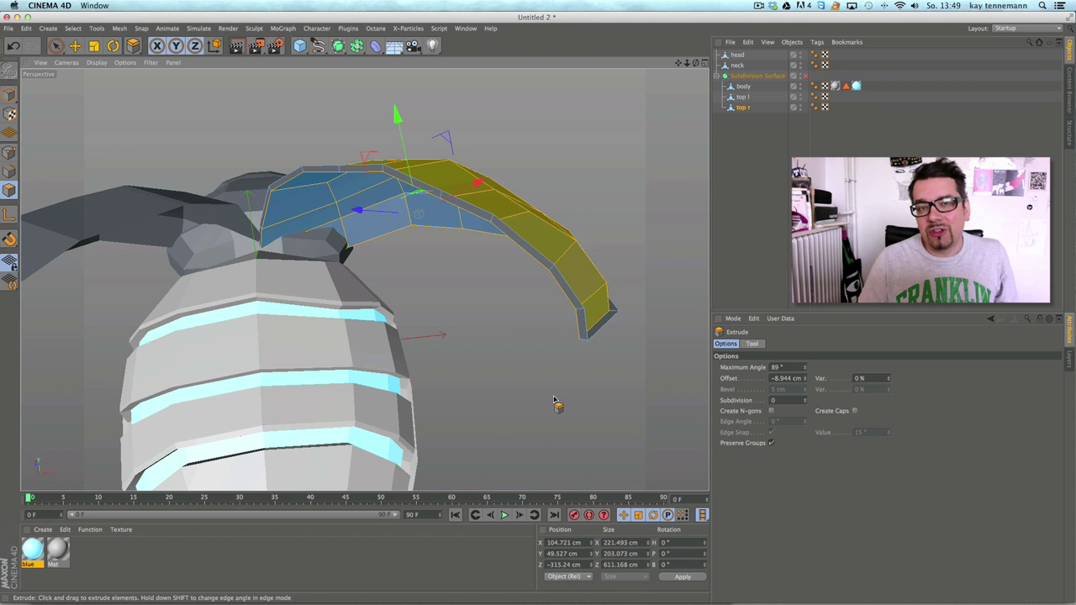
left_click(15, 47)
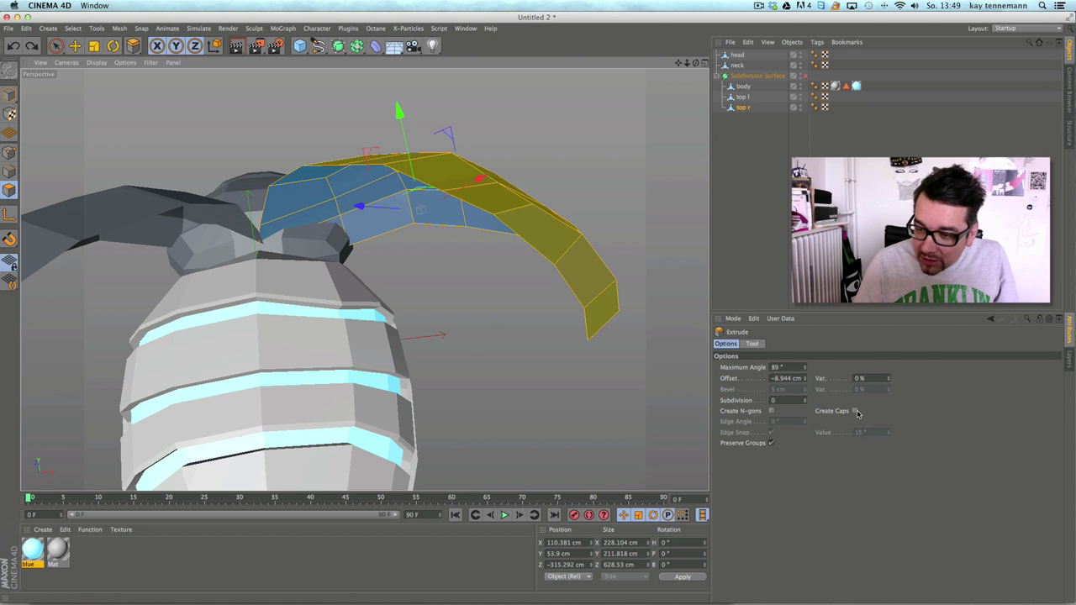
left_click_drag(479, 313, 448, 324)
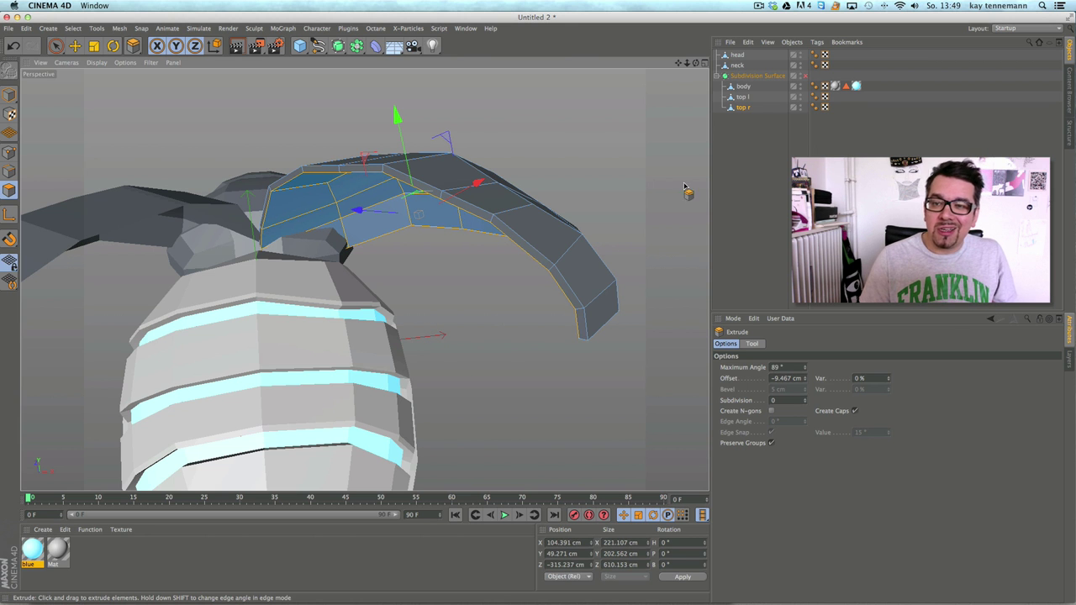
Step: Select all polygons of the wing cover top l and extrude them inward with caps to give it thickness matching top r
left_click(747, 98)
left_click_drag(216, 211, 168, 77, "alt")
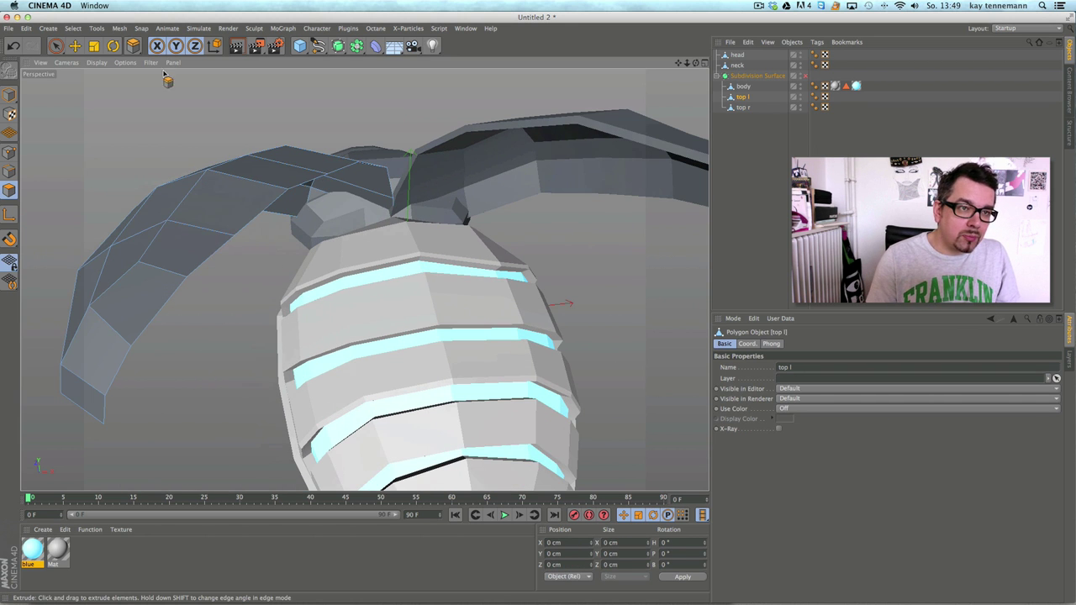
left_click(120, 29)
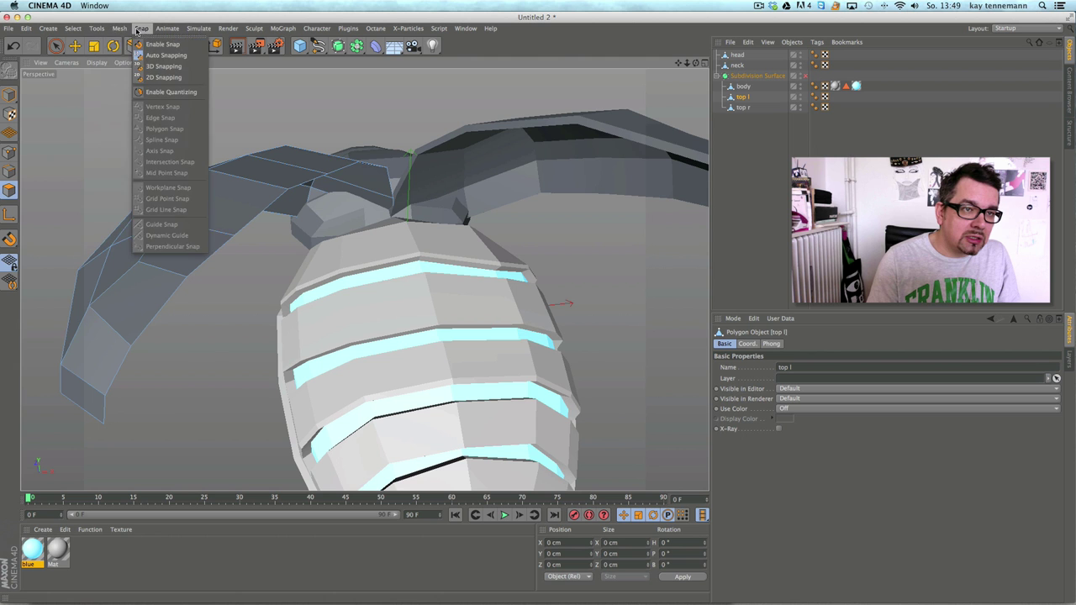
mouse_move(98, 31)
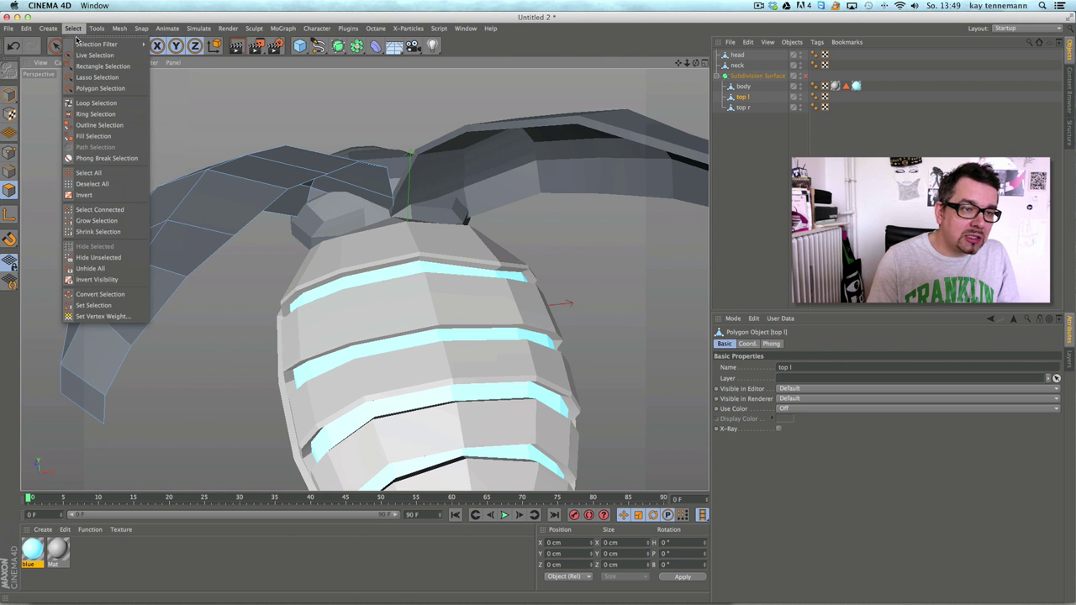
left_click(116, 174)
left_click_drag(294, 277, 461, 267, "alt")
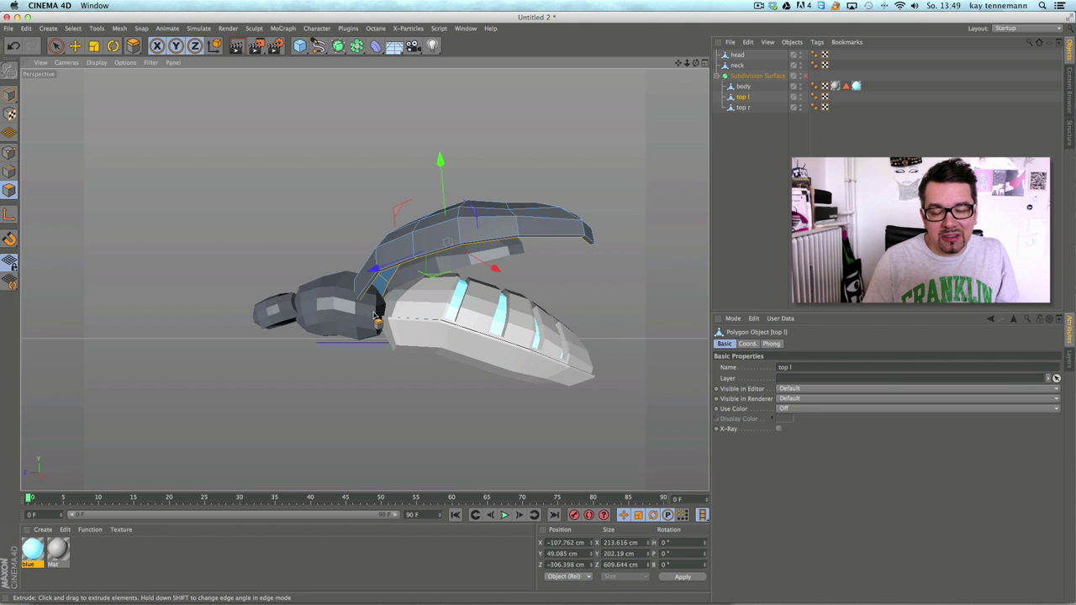
right_click_drag(370, 322, 425, 303, "alt")
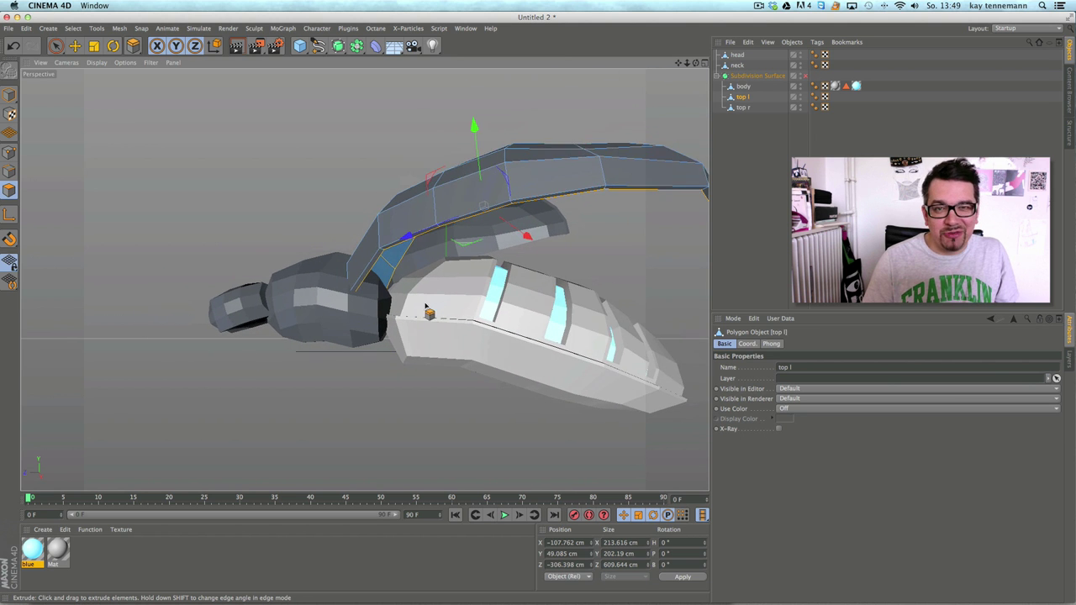
left_click_drag(425, 302, 430, 280, "alt")
Step: Switch to the bug_0406ani.c4d reference scene and examine how its bug is assembled beneath the body
left_click(467, 30)
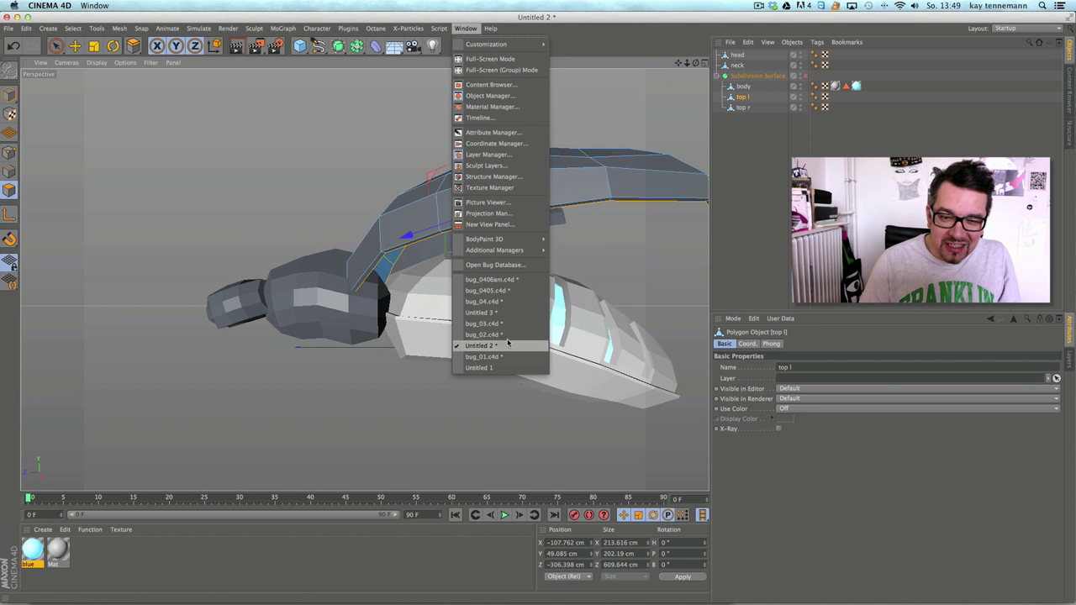
left_click(482, 312)
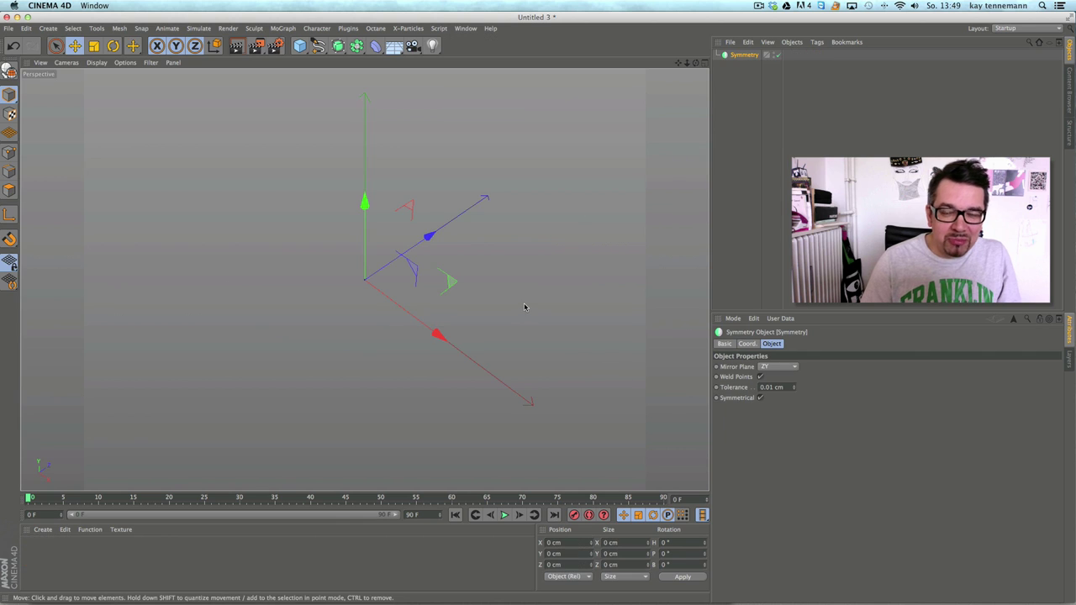
left_click(475, 30)
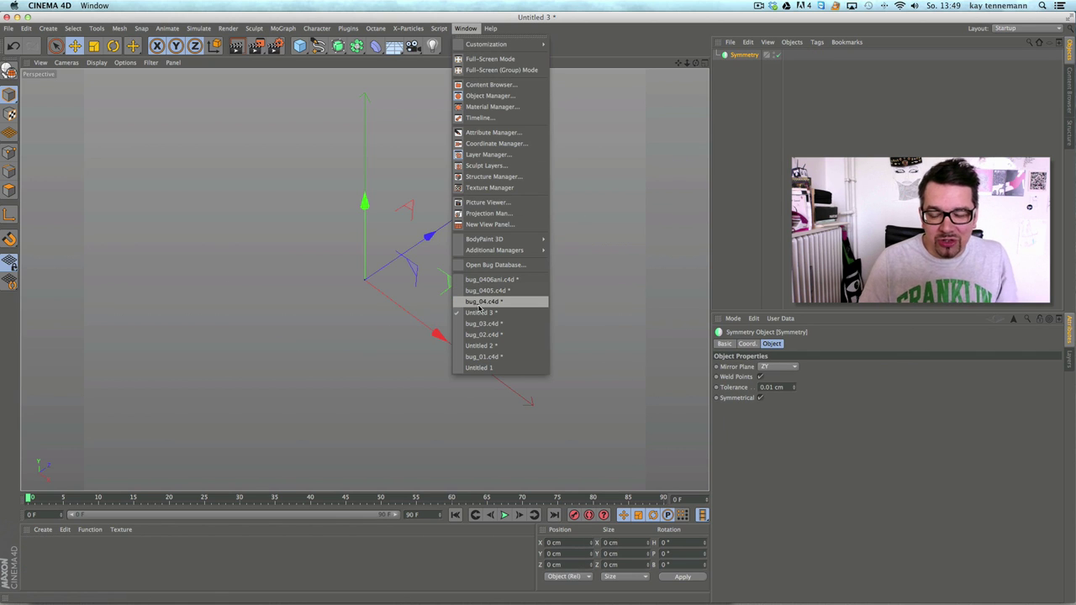
left_click(489, 279)
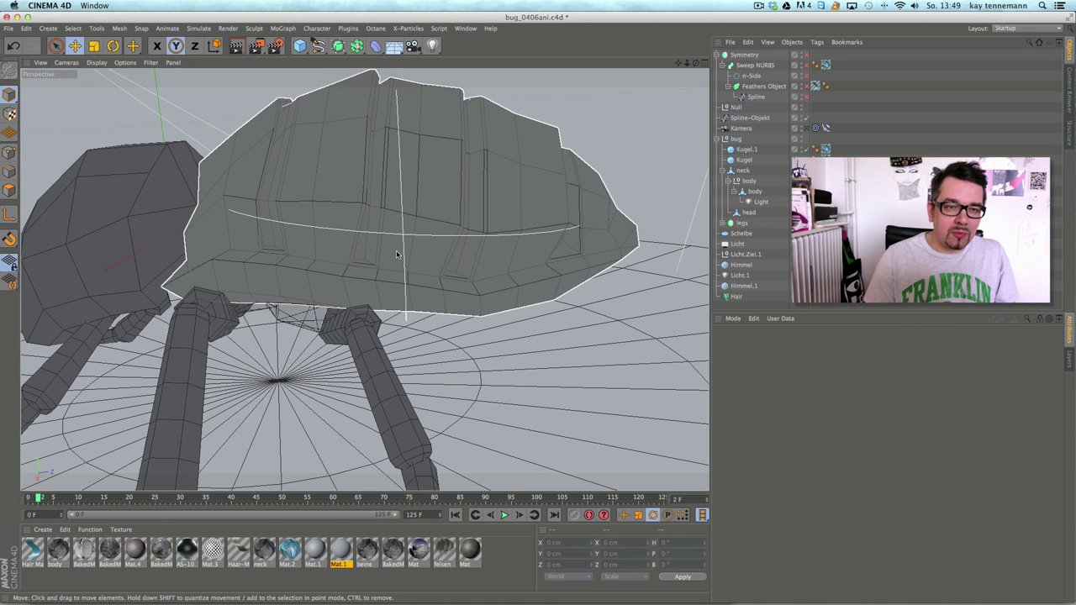
scroll(397, 254, "down", 5)
left_click_drag(334, 252, 433, 286, "alt")
Step: Move the sphere Kugel.1 from under the reference bug's body up above it, to about Y 391.7 cm
scroll(378, 317, "up", 10)
left_click(410, 303)
left_click_drag(418, 220, 410, 190)
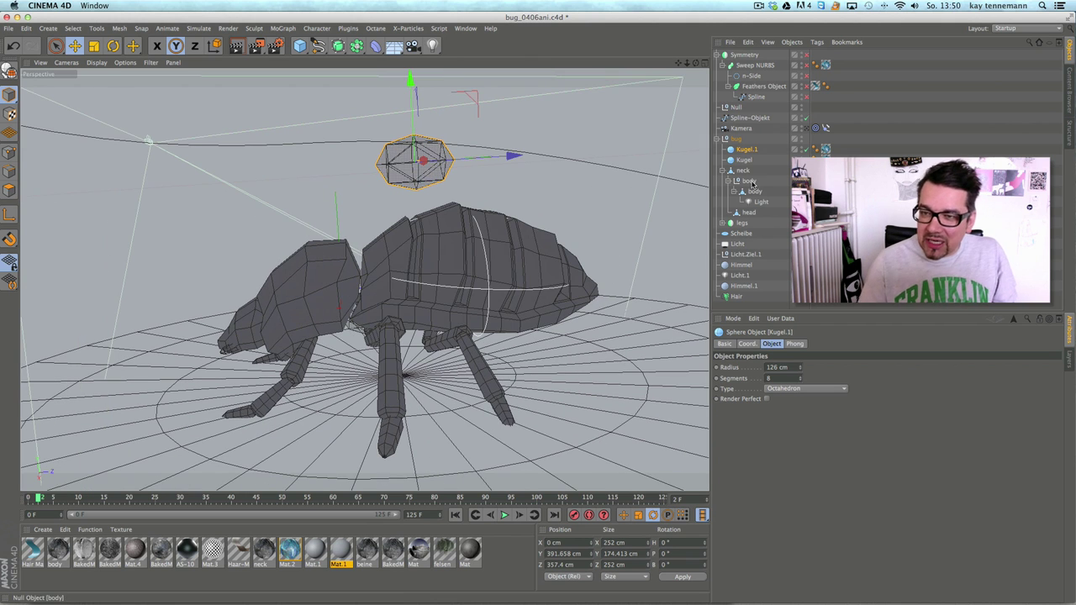
Step: Return to the Untitled 2 scene and add a sphere primitive beneath the bug's body
left_click(465, 27)
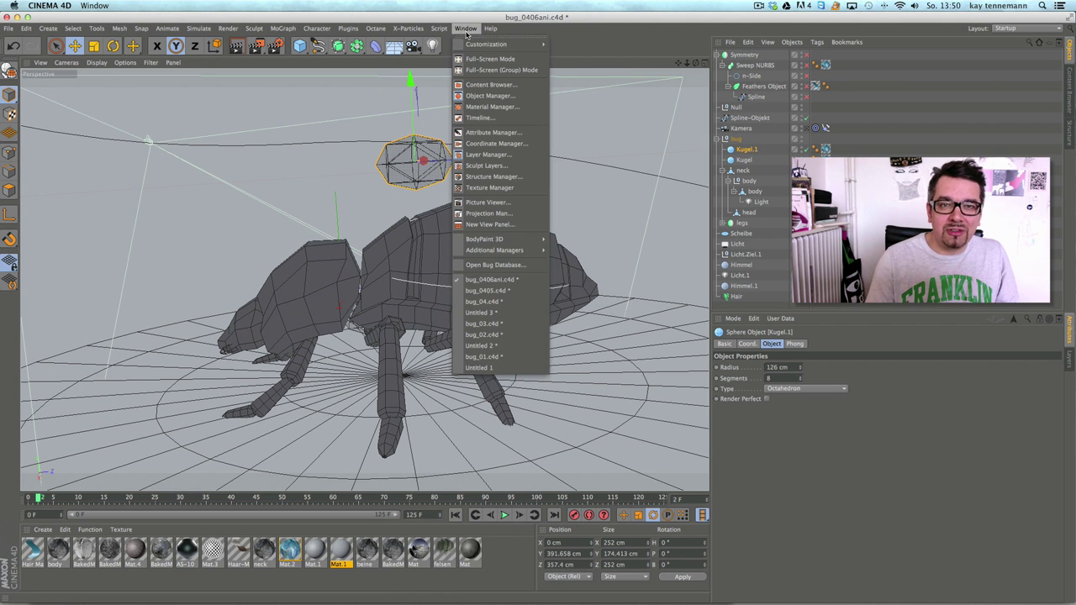
left_click(496, 344)
right_click_drag(548, 240, 493, 252, "alt")
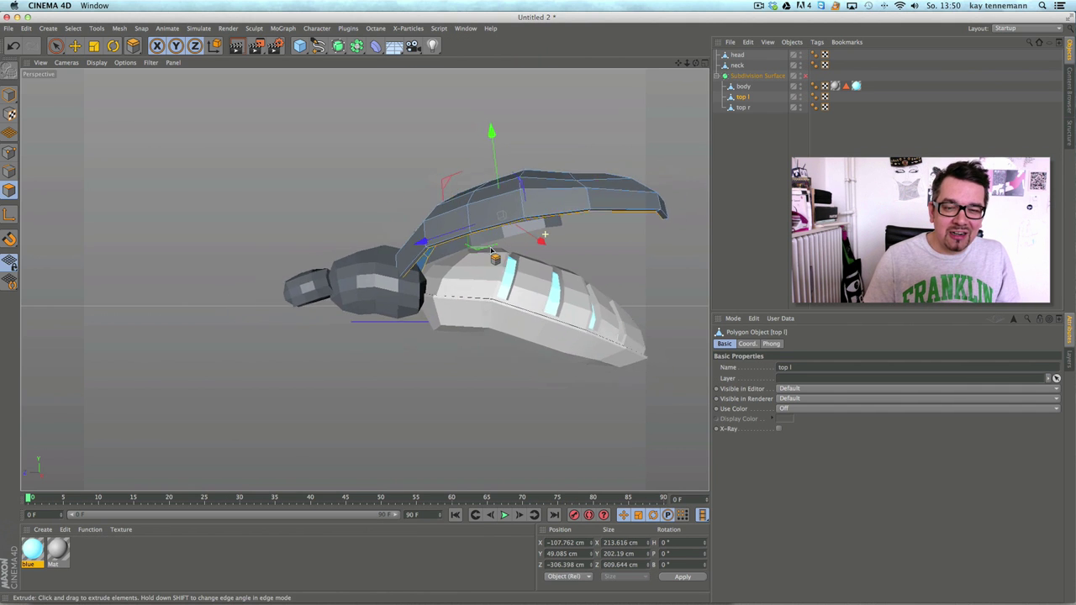
middle_click_drag(493, 251, 387, 241, "alt")
left_click_drag(387, 242, 331, 124, "alt")
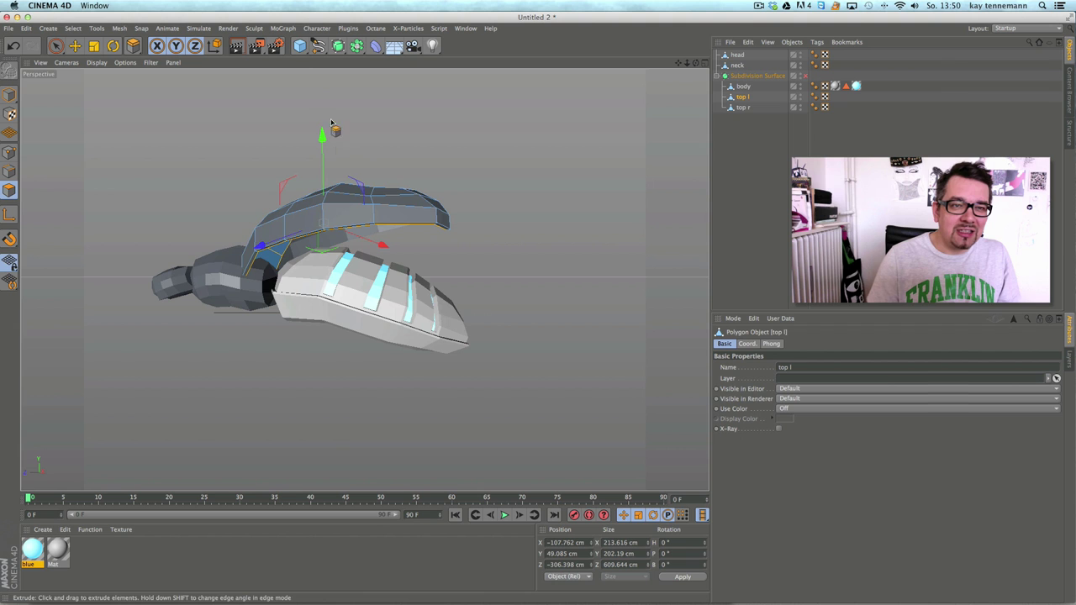
left_click(299, 45)
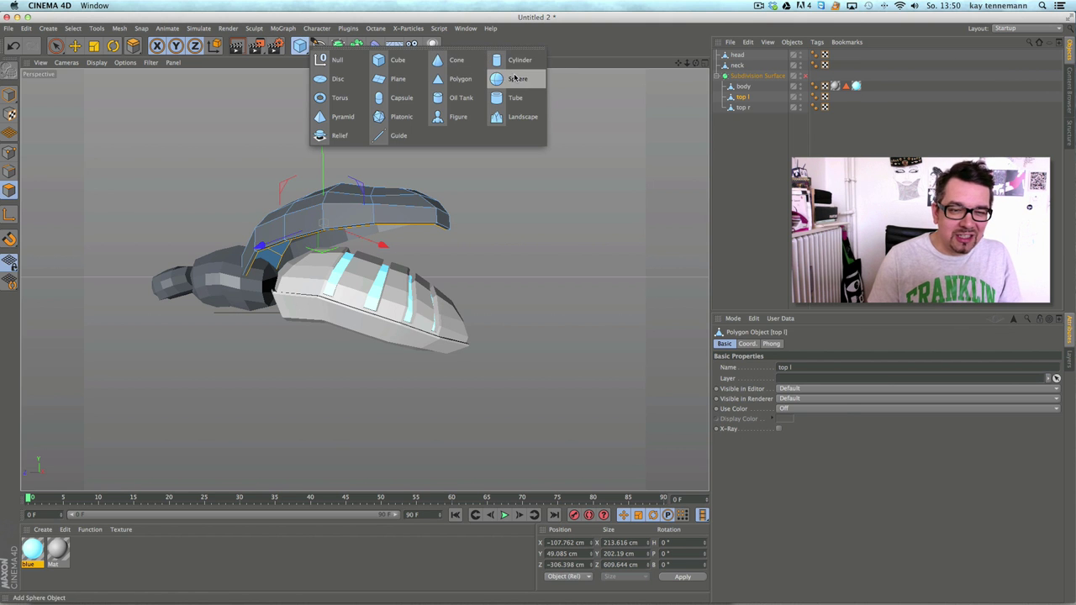
left_click(516, 78)
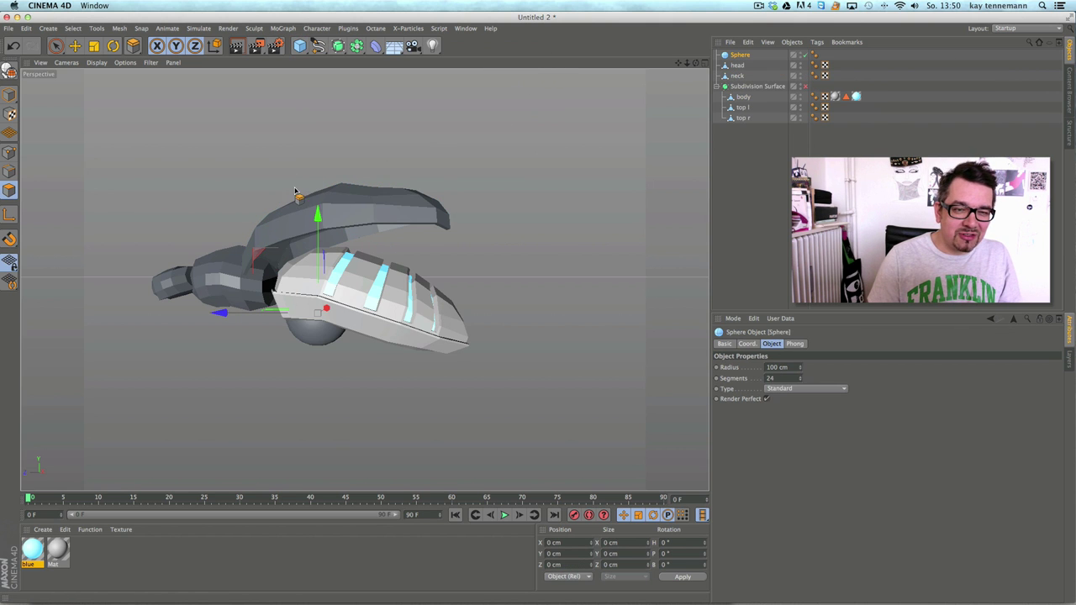
Step: Set the new sphere to 6 segments and its phong angle to 11°
left_click(786, 387)
left_click(787, 382)
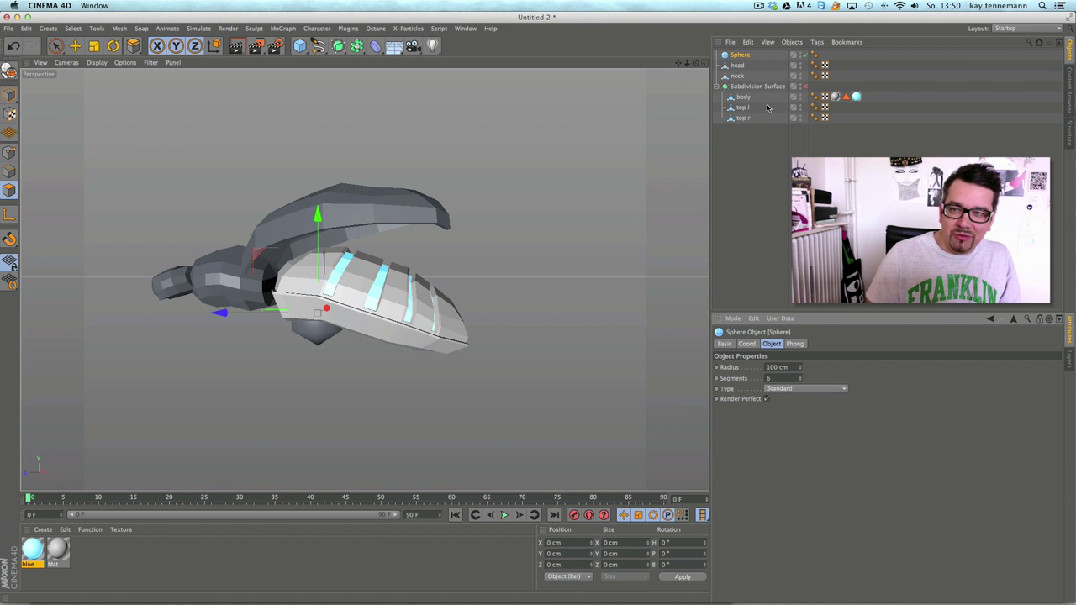
left_click(813, 55)
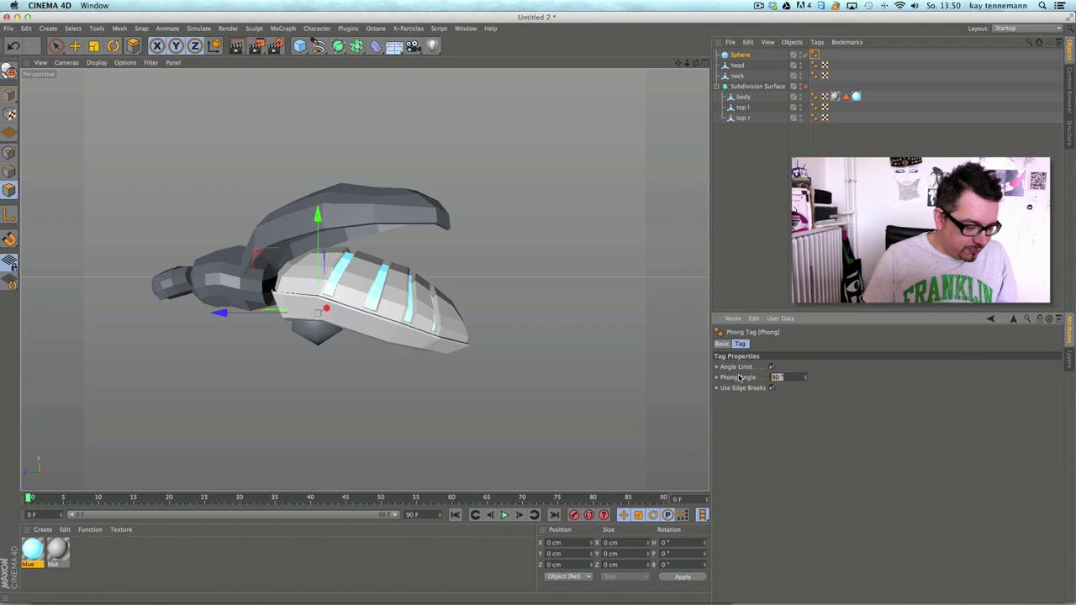
scroll(355, 331, "up", 6)
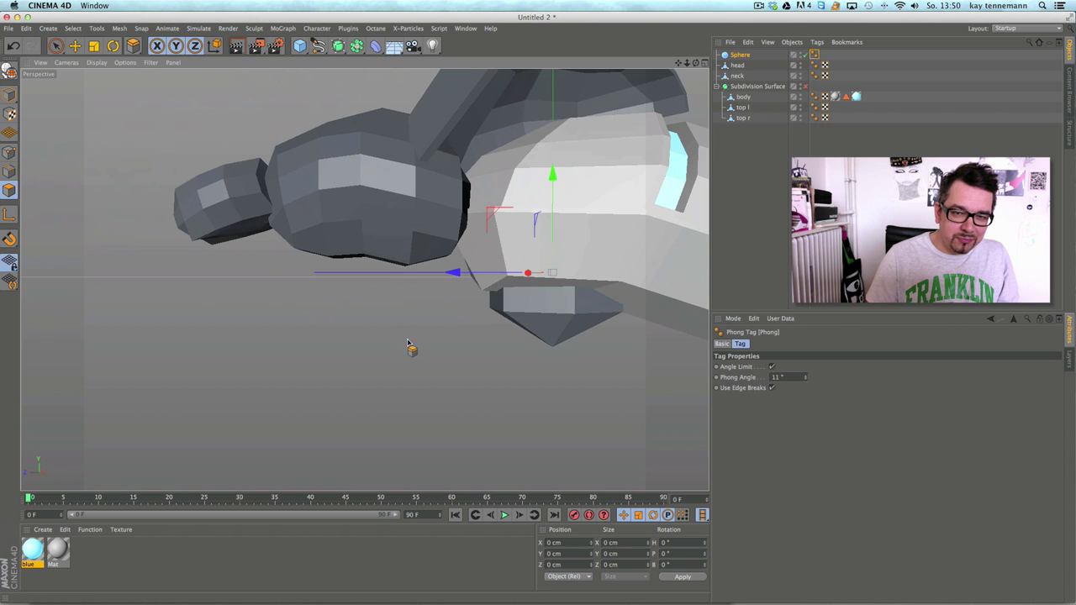
left_click_drag(451, 274, 401, 262, "alt")
Step: Stretch the sphere along Z to about 256 cm in Model mode and change its type to Tetrahedron
left_click(10, 94)
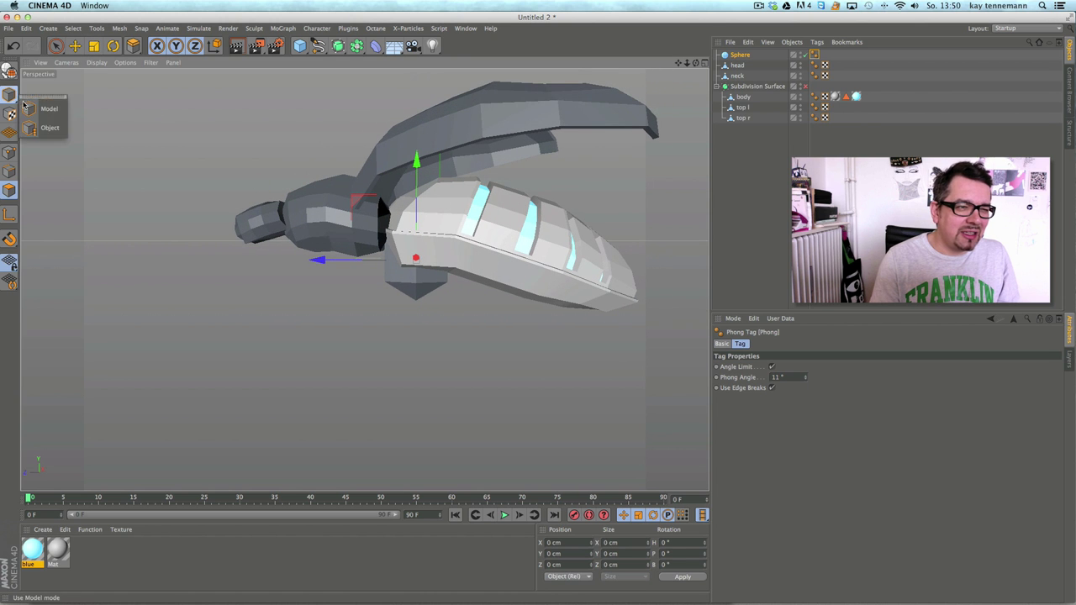
left_click(93, 45)
left_click_drag(316, 261, 290, 259)
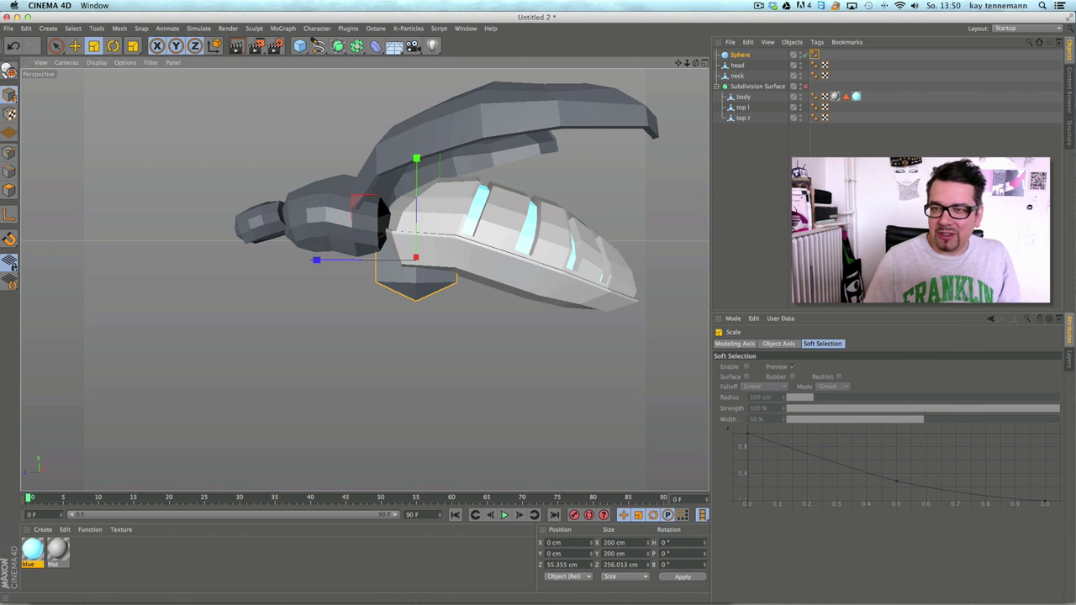
left_click(741, 56)
left_click(795, 389)
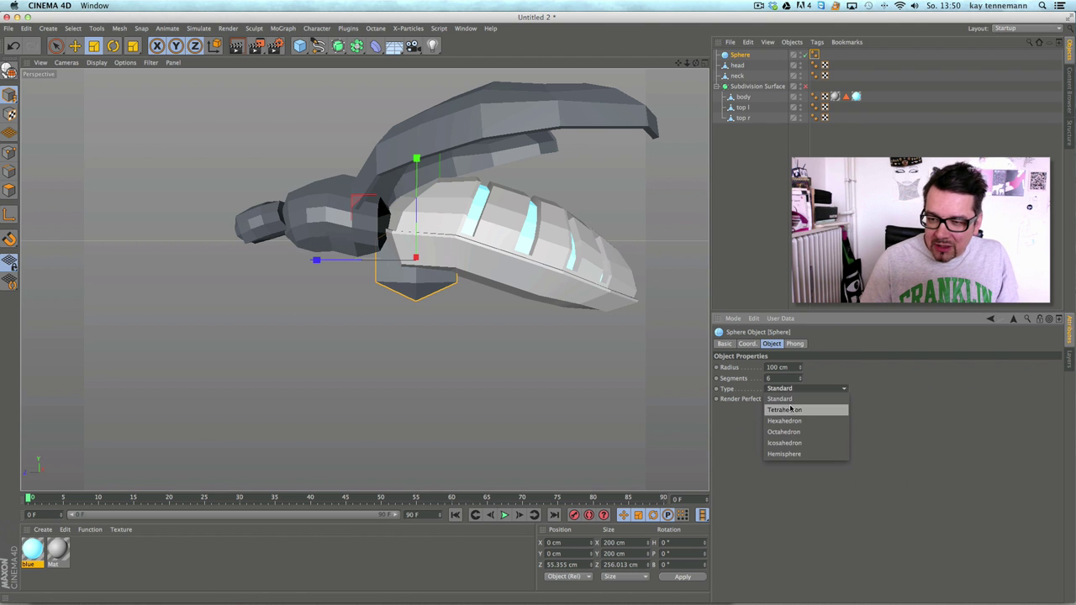
left_click(788, 409)
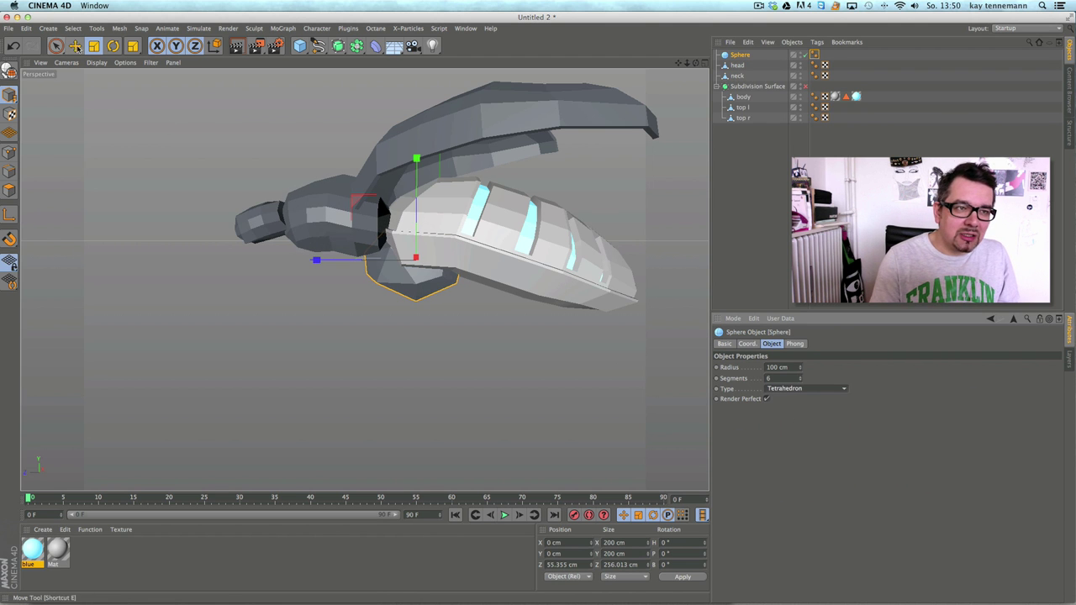
Step: Move the sphere to about Y 7.8 cm, Z -4.3 cm under the body and widen it along X to about 268 cm
key("e")
left_click_drag(319, 300, 411, 206, "alt")
left_click_drag(365, 278, 357, 251, "alt")
left_click_drag(453, 130, 578, 183, "alt")
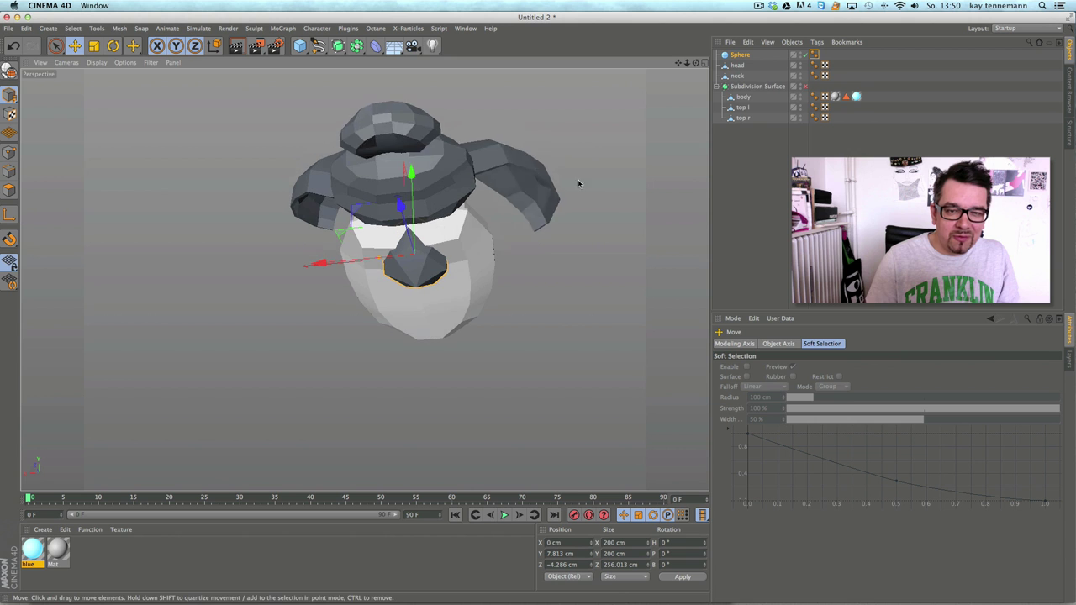
left_click(94, 45)
left_click_drag(317, 262, 196, 325)
Step: Duplicate the sphere and move the copy forward under the neck, to about Z 172 cm
left_click(740, 55)
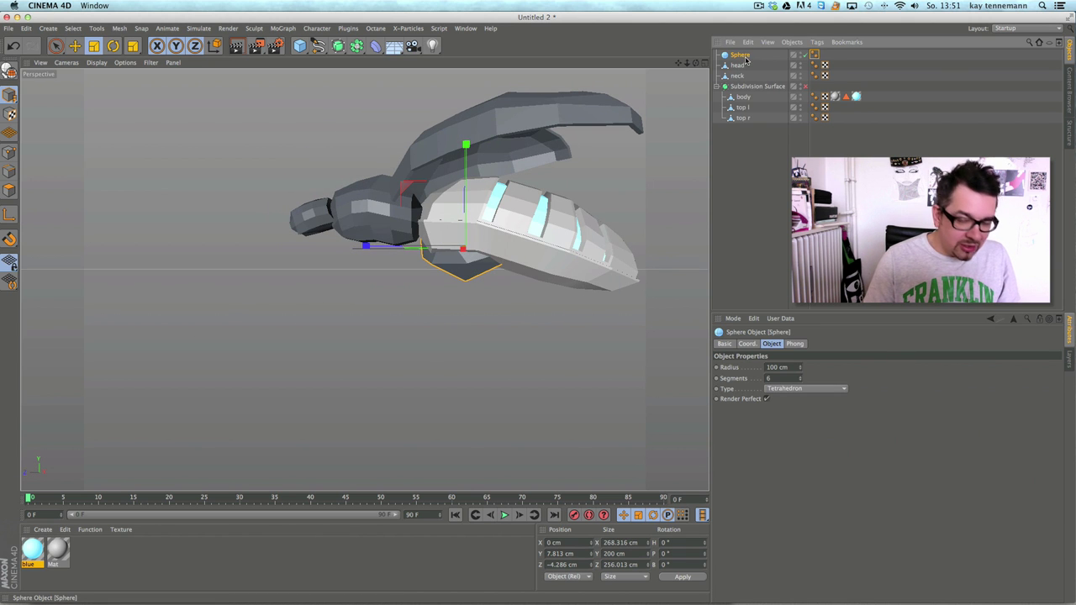
key("super+c")
key("super+v")
left_click(76, 46)
left_click_drag(368, 248, 305, 249)
Step: Scale the copied sphere down to about 193 × 144 × 184 cm and raise it to about Y 16.7 cm
left_click(94, 45)
left_click_drag(224, 159, 159, 168)
key("e")
left_click_drag(404, 162, 401, 153)
left_click_drag(379, 221, 496, 51, "alt")
Step: Switch to the bug_0406ani.c4d scene and undo the move of the sphere Kugel.1
left_click(465, 28)
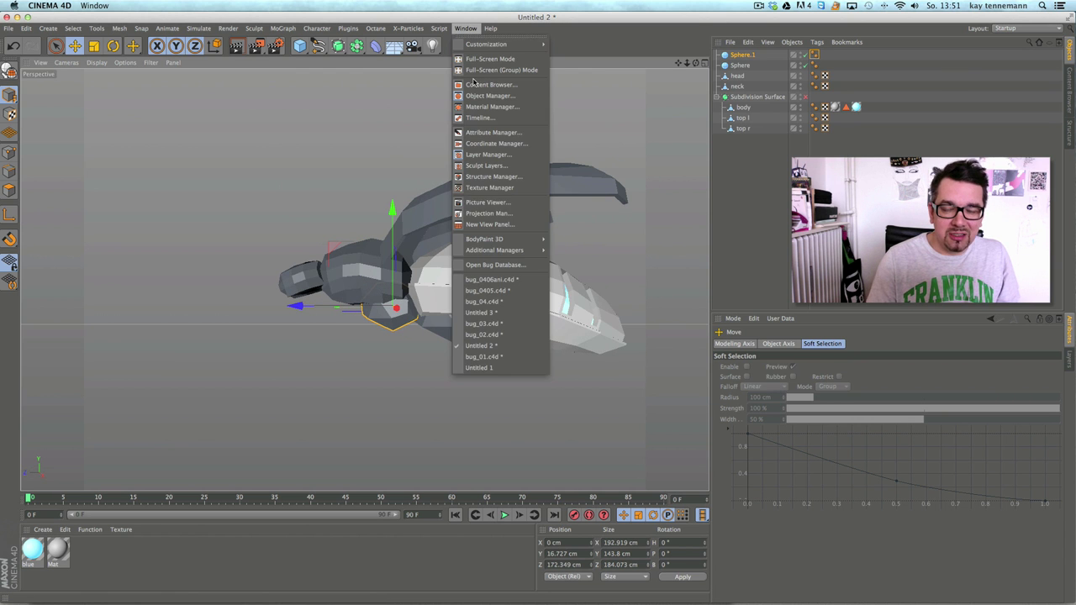
left_click(492, 279)
left_click_drag(481, 361, 468, 303, "alt")
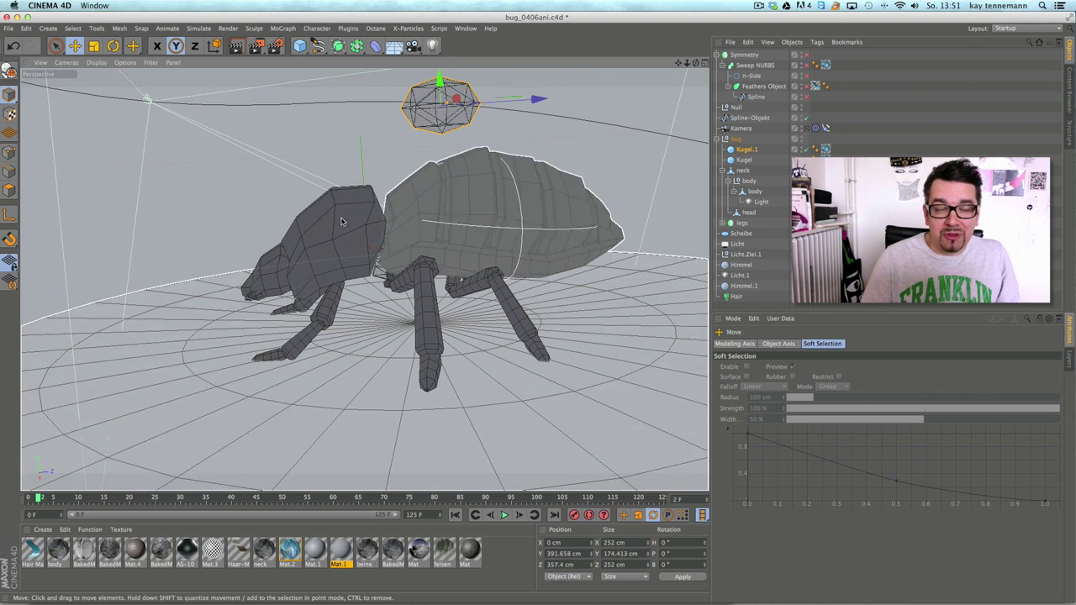
left_click(12, 47)
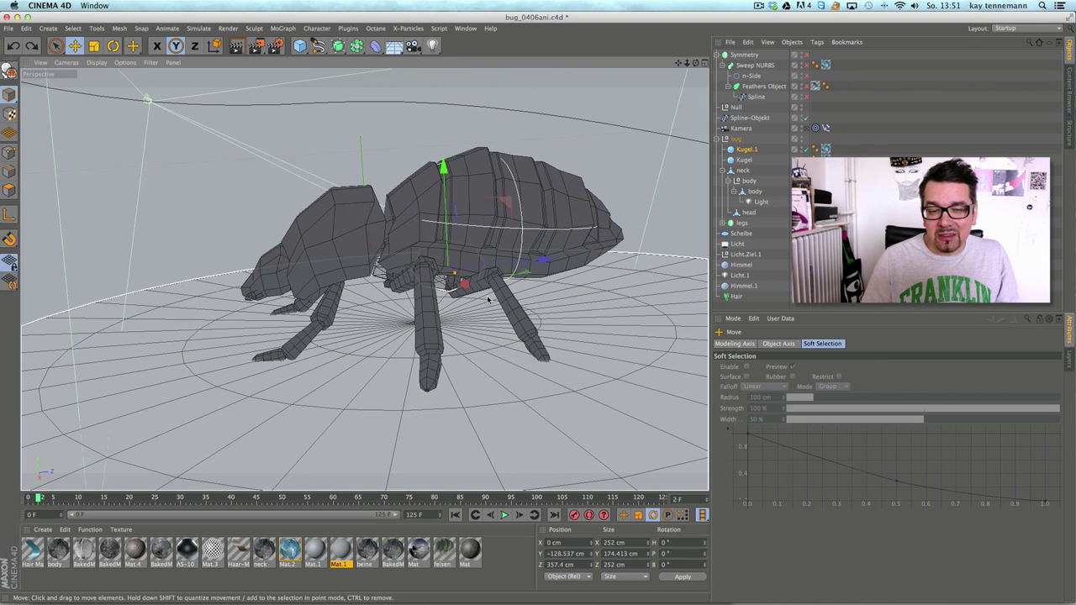
mouse_move(490, 312)
left_mouse_down("alt")
mouse_move(493, 300)
mouse_move(477, 304)
left_mouse_up("alt")
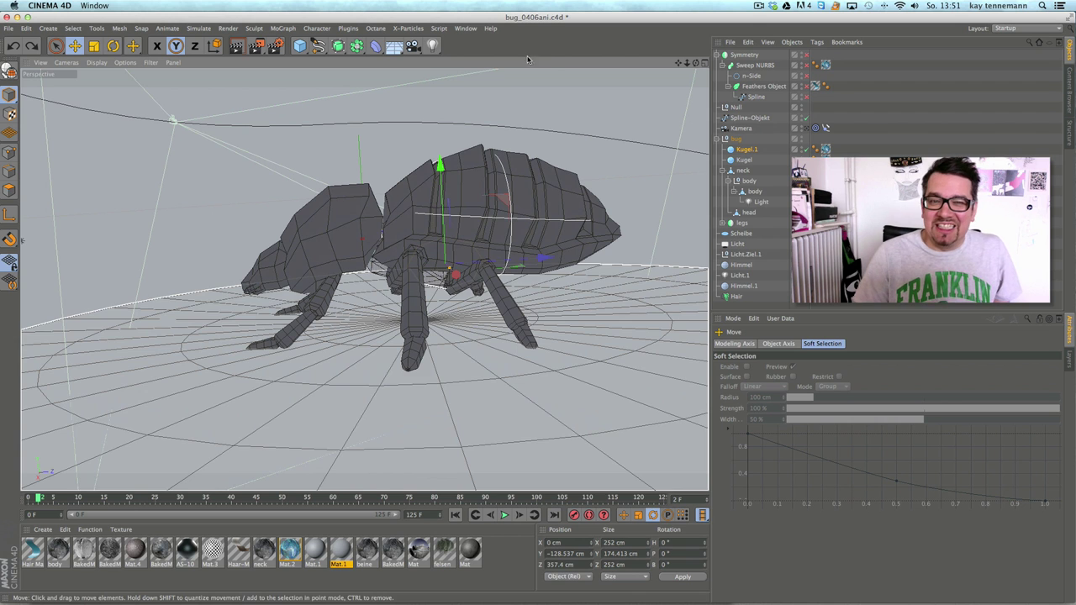
Step: Return to the Untitled 2 scene, shift the larger sphere along the body and raise Sphere.1 to about Y 33.5 cm
left_click(466, 28)
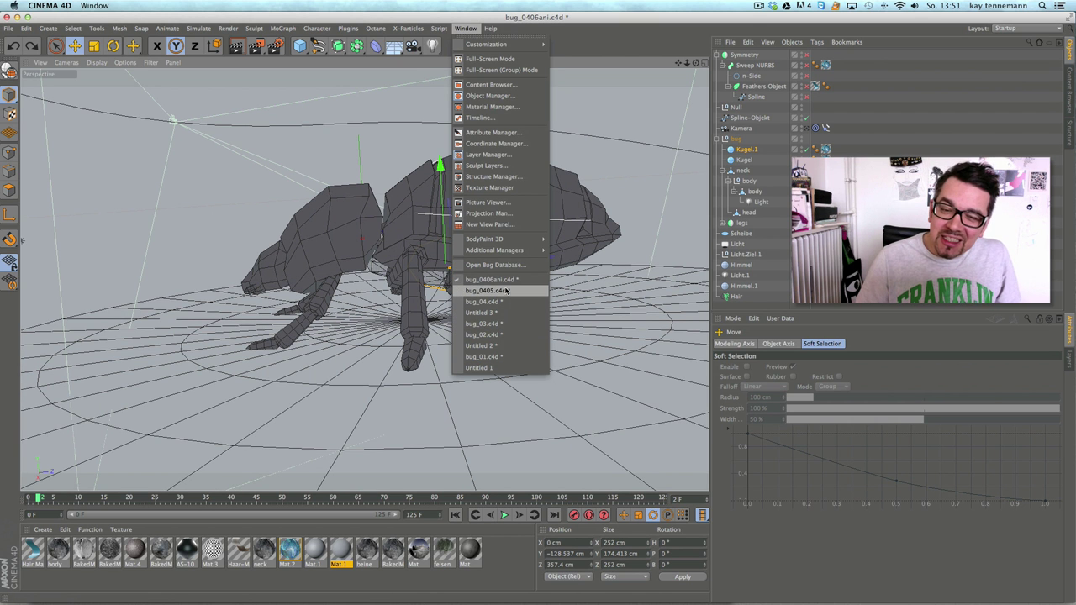
left_click(503, 345)
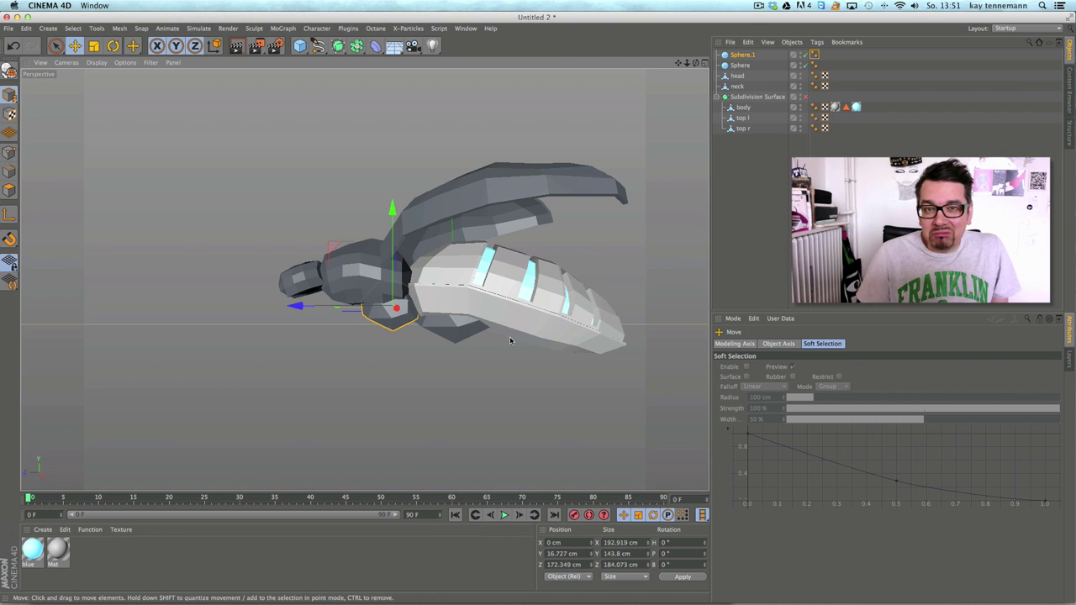
scroll(416, 296, "up", 2)
left_click_drag(417, 296, 509, 89, "alt")
left_click(439, 304)
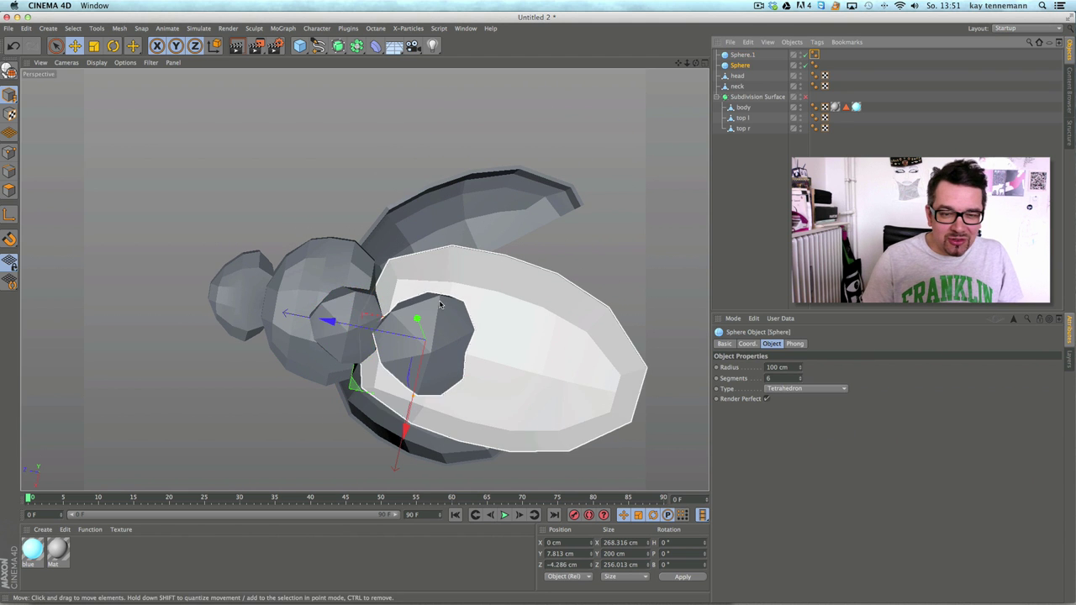
left_click_drag(329, 321, 437, 223)
left_click(748, 54)
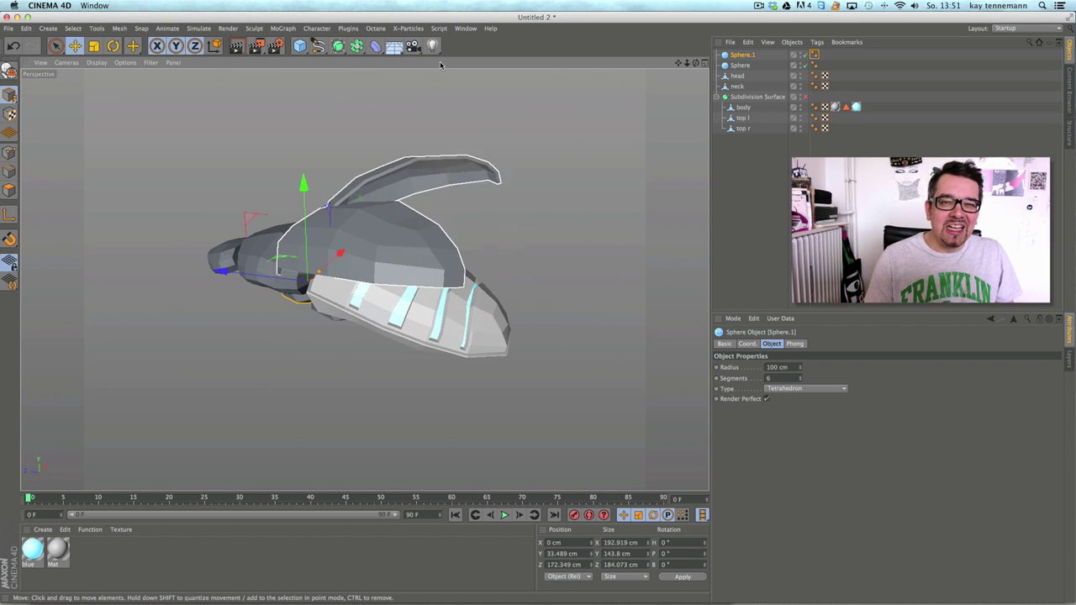
Step: Switch to the bug_0406ani.c4d scene again and examine how the reference bug's legs attach and are shaped
left_click(465, 27)
left_click(528, 312)
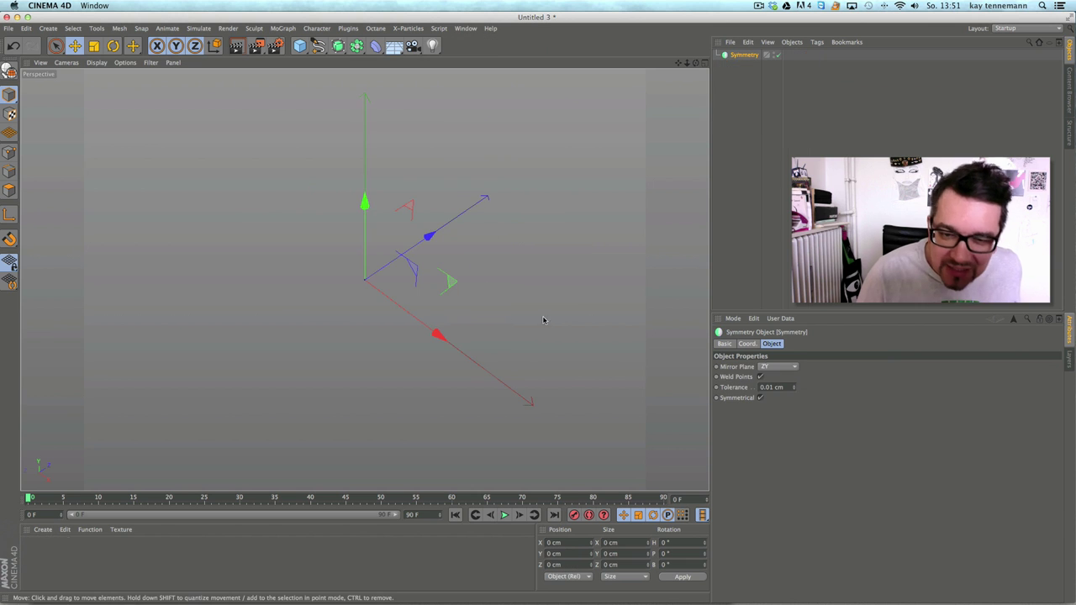
left_click(466, 28)
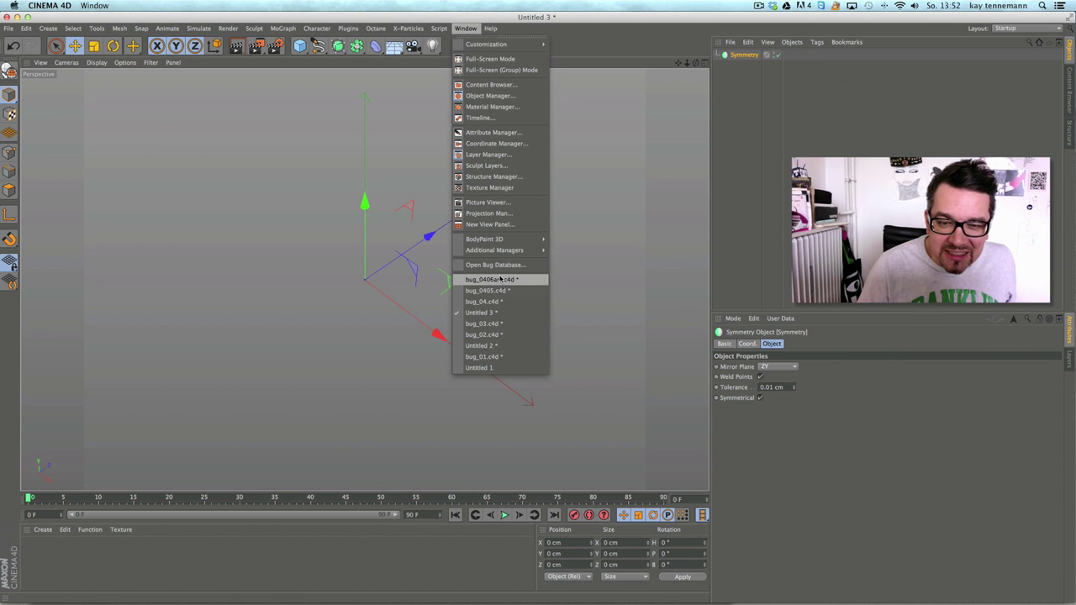
left_click(500, 279)
left_click_drag(512, 281, 496, 357, "alt")
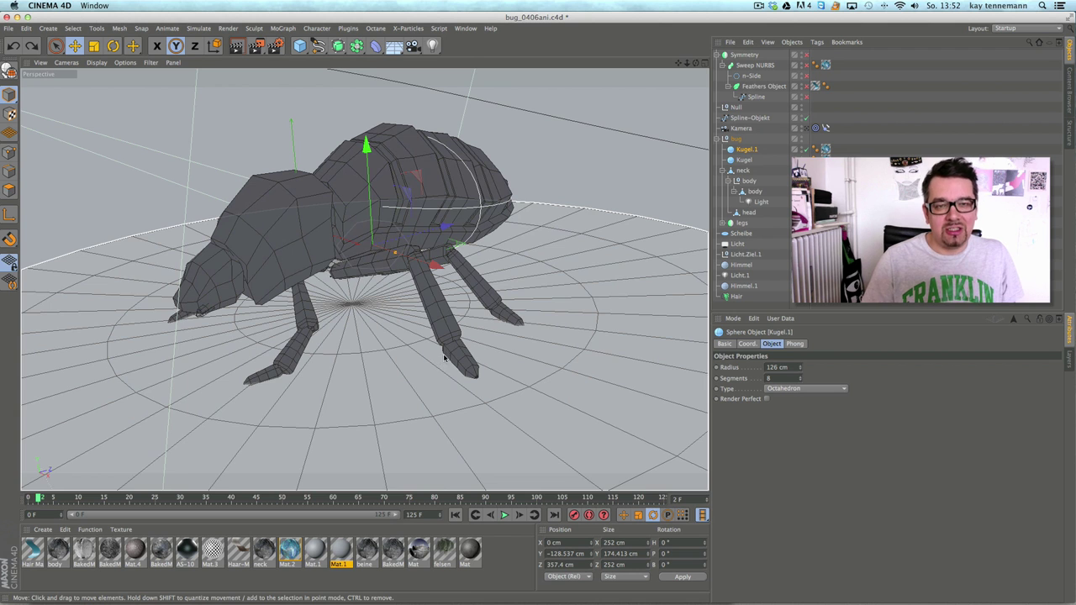
Step: Switch to bug_03.c4d and on to bug_02.c4d, and examine the leg cones inside its Symmetrie group
left_click(466, 28)
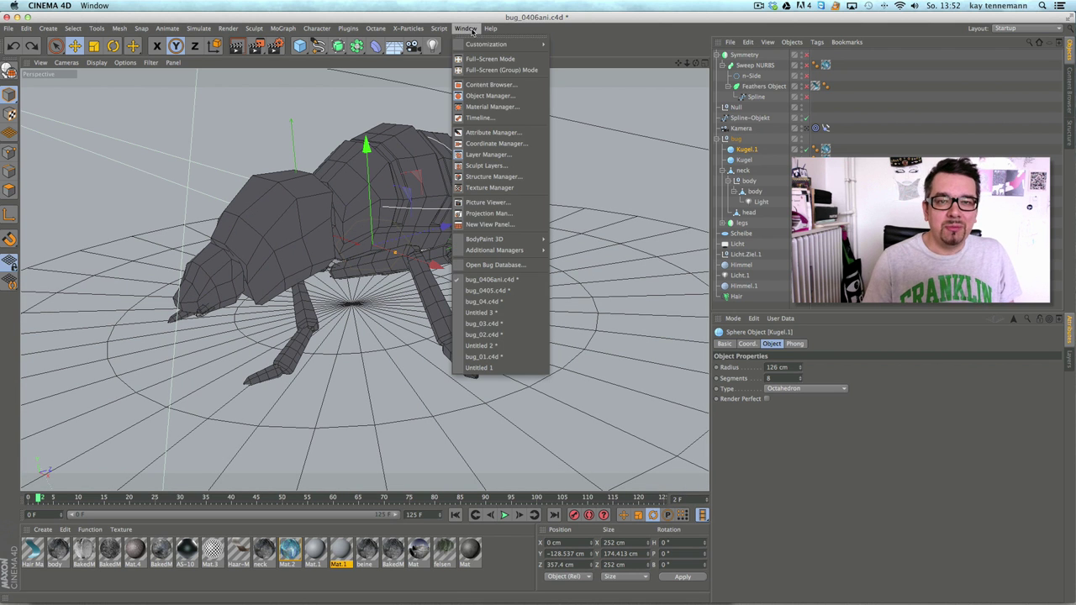
left_click(506, 324)
left_click_drag(531, 320, 395, 404, "alt")
left_click(465, 28)
left_click(494, 334)
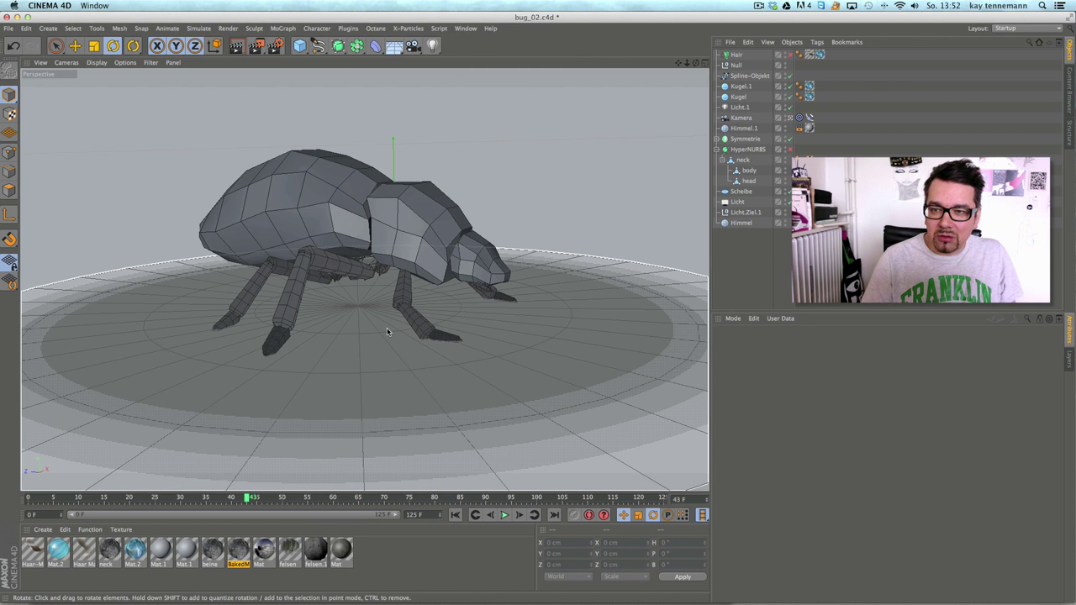
left_click(717, 139)
left_click(744, 140)
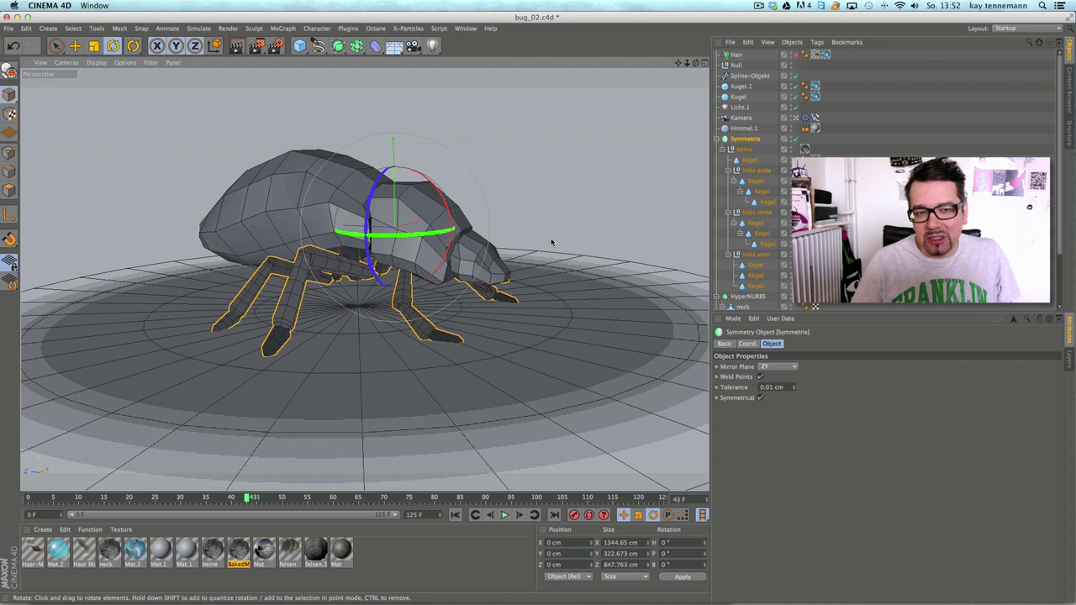
left_click(751, 160)
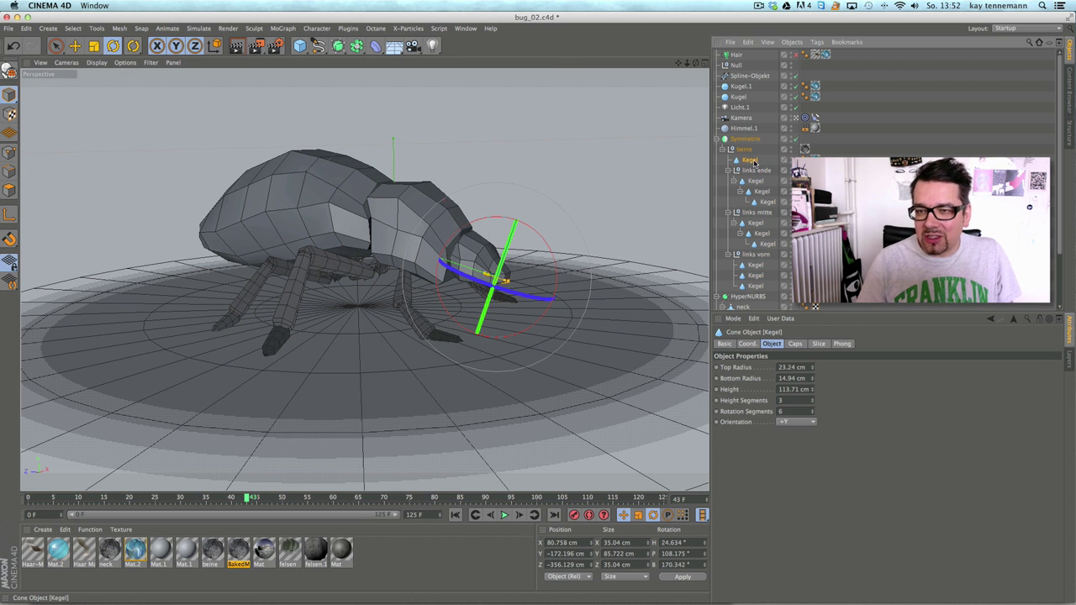
Step: Return to the Untitled 2 scene and add a cone primitive as the basis for a leg segment
left_click(476, 29)
left_click(490, 345)
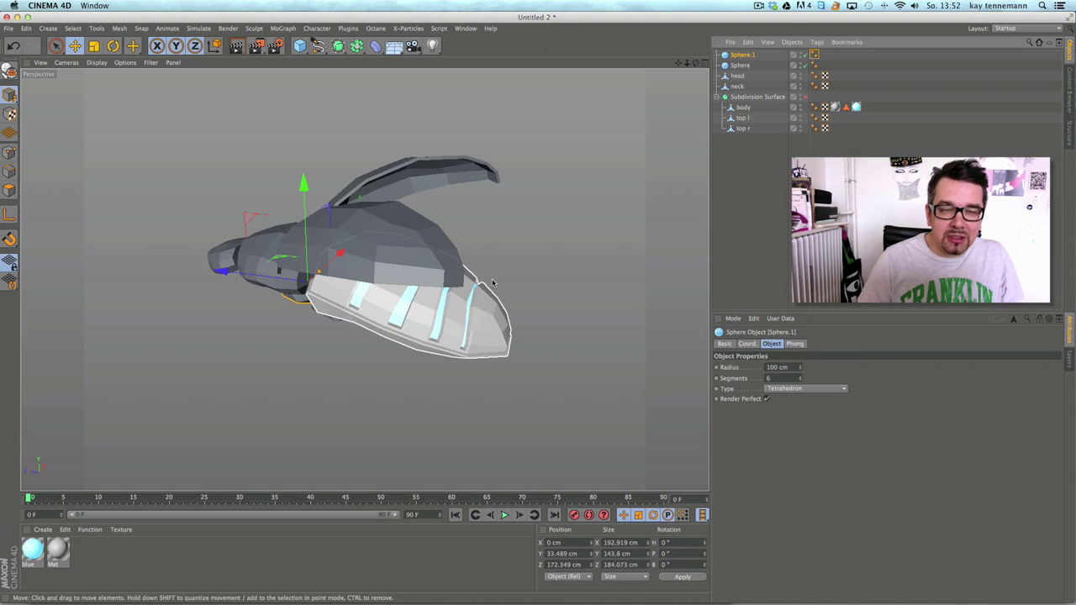
left_click(375, 46)
left_click(300, 45)
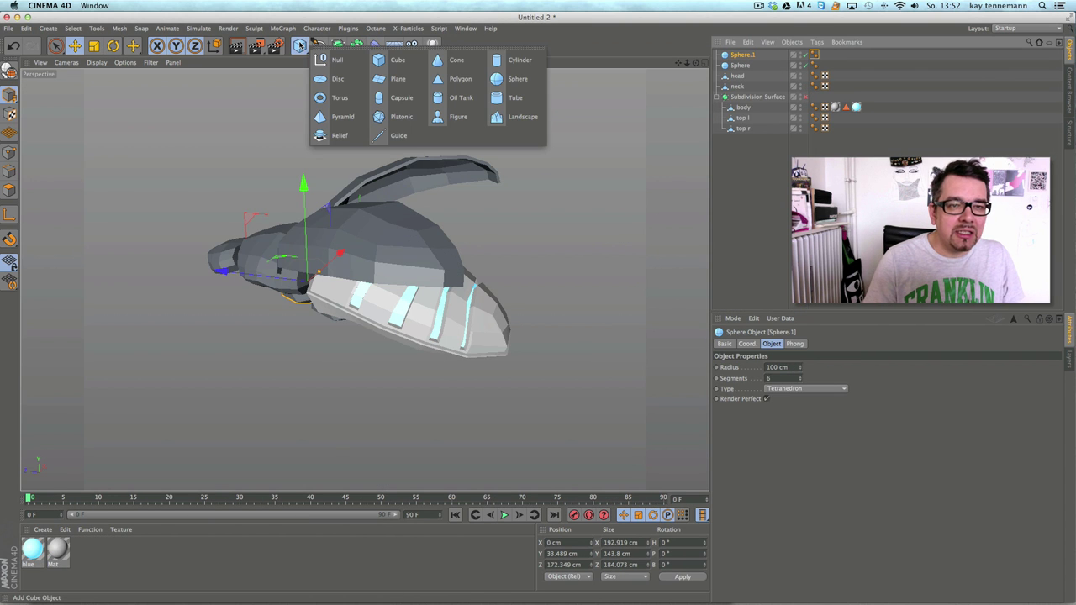
left_click(457, 59)
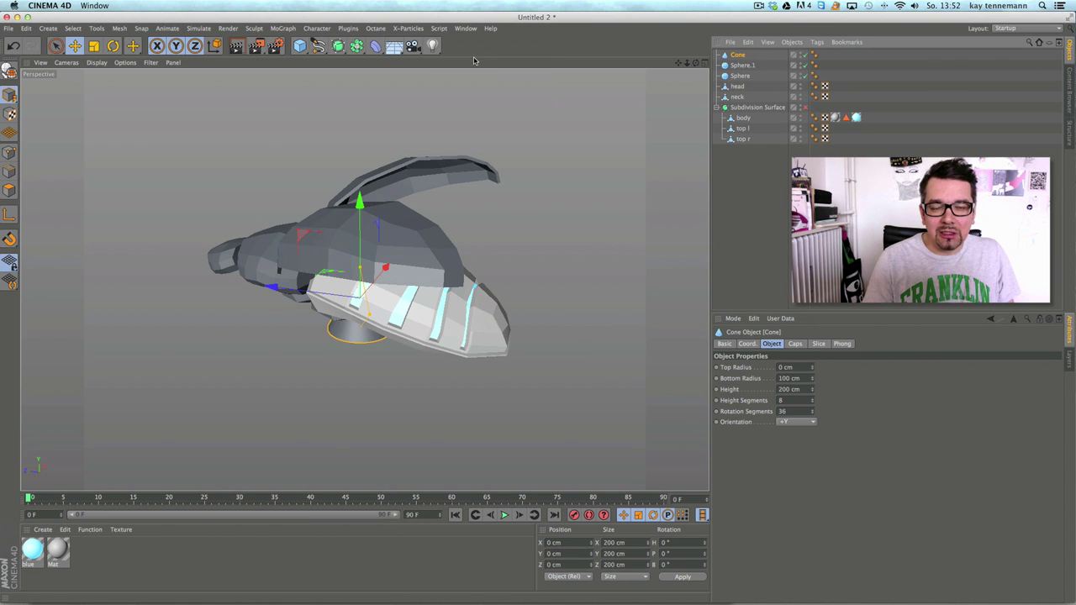
Step: Copy the Symmetrie leg group from bug_02.c4d and paste it into the Untitled 2 scene as a reference
left_click(466, 28)
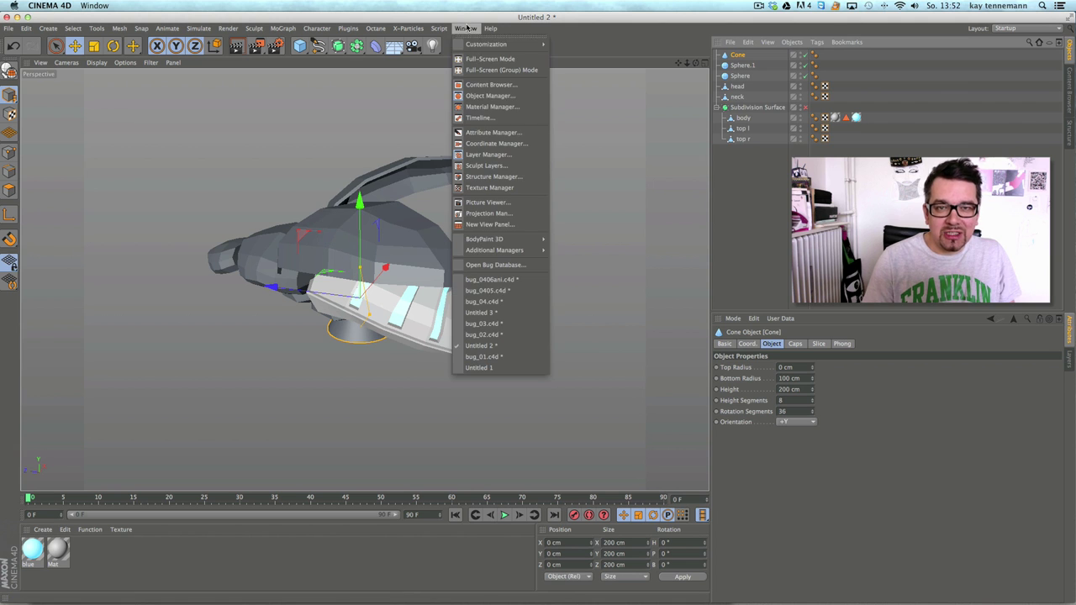
left_click(493, 334)
left_click(745, 139)
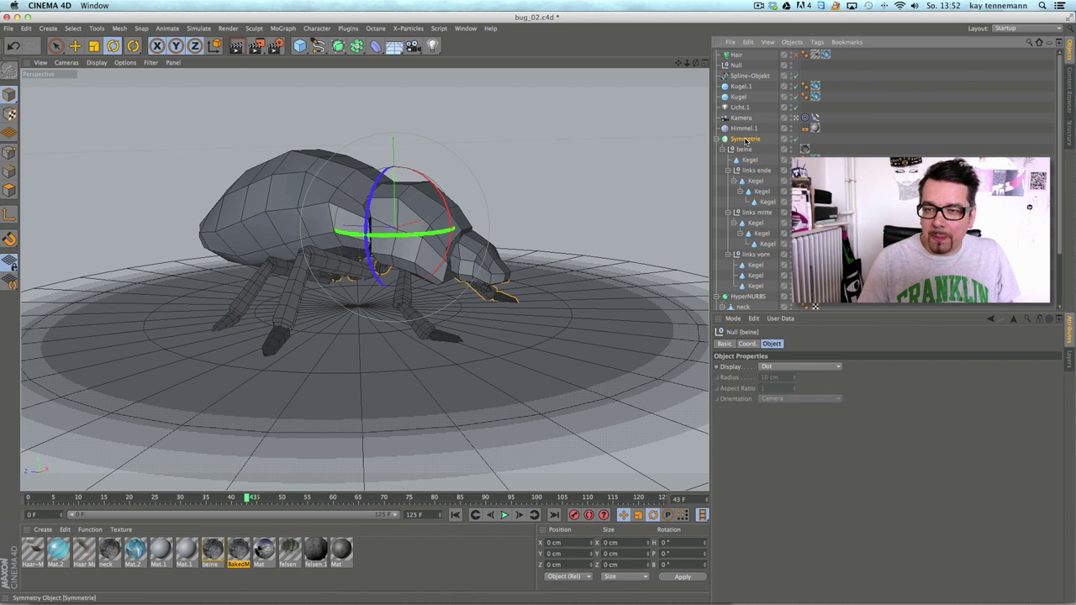
left_click(467, 30)
left_click(498, 349)
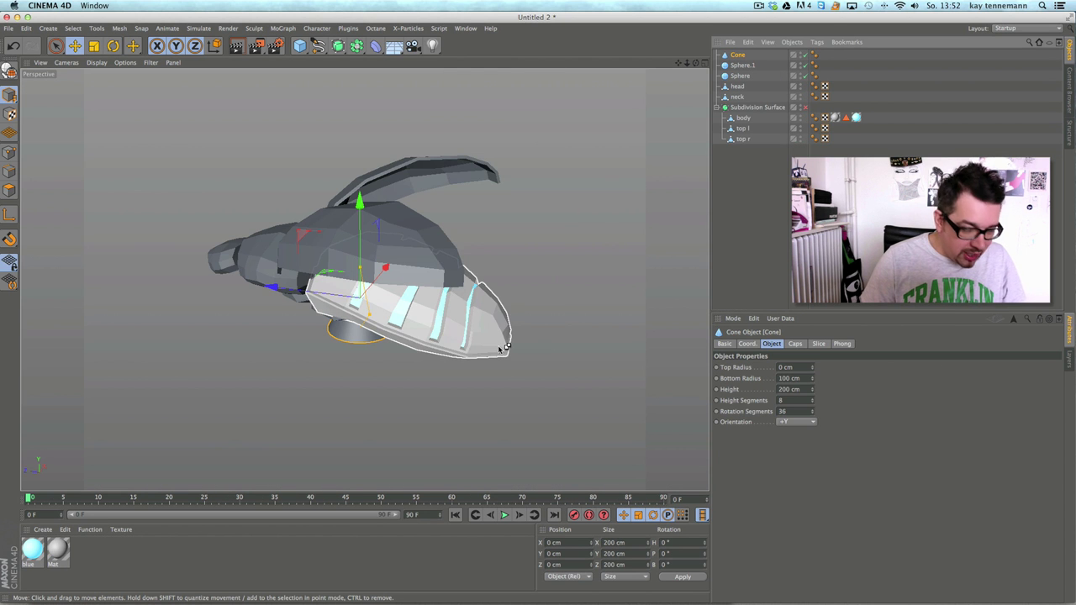
key("super+v")
left_click(622, 283)
left_click_drag(513, 279, 522, 316, "alt")
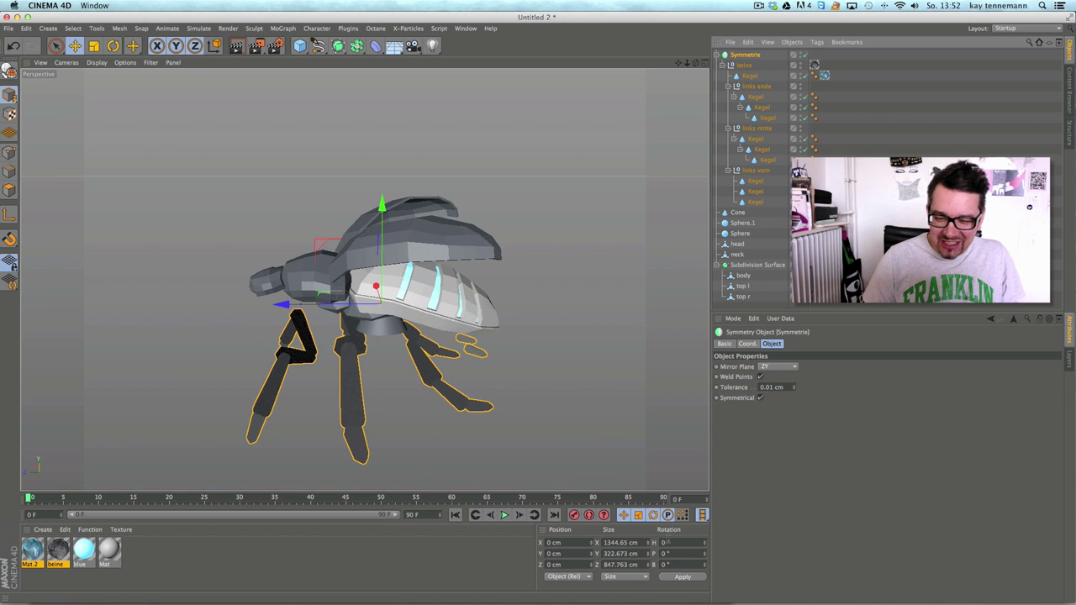
Step: Turn the pasted Symmetrie legs to a heading of 180° and move them behind the body, to about Y 100.2, Z -894.5 cm
left_click_drag(669, 542, 557, 534)
key("Return")
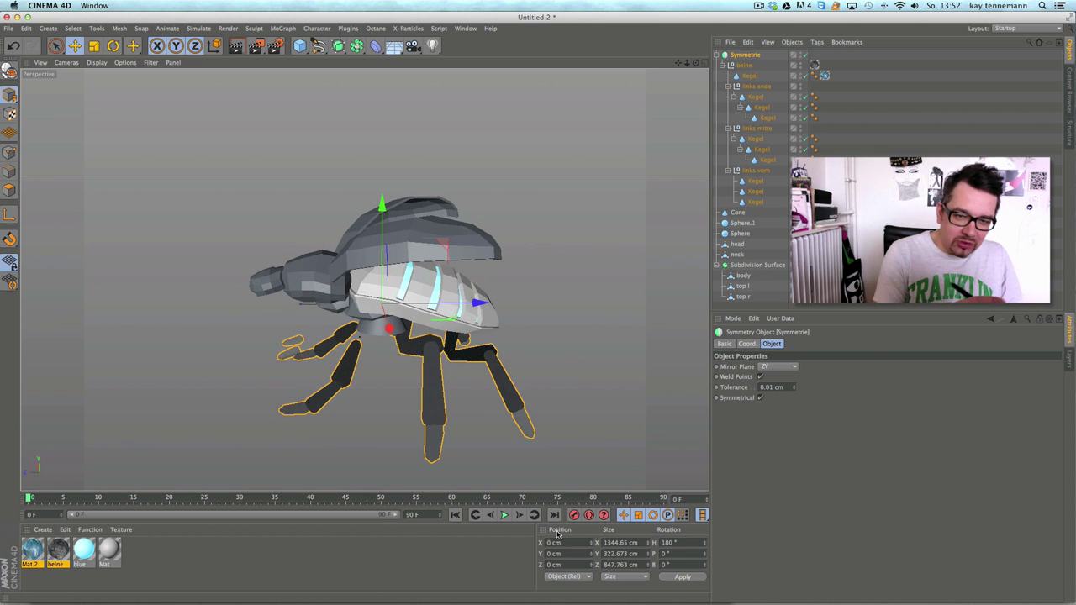
left_click_drag(378, 217, 375, 189)
left_click_drag(480, 278, 454, 278)
left_click_drag(417, 370, 427, 392, "alt")
left_click_drag(454, 337, 478, 347, "alt")
left_click_drag(396, 255, 596, 215)
Step: Move the new cone out beside the body to about X -465.7 cm and set top radius 19, bottom radius 37 and height 208 cm
left_click(716, 56)
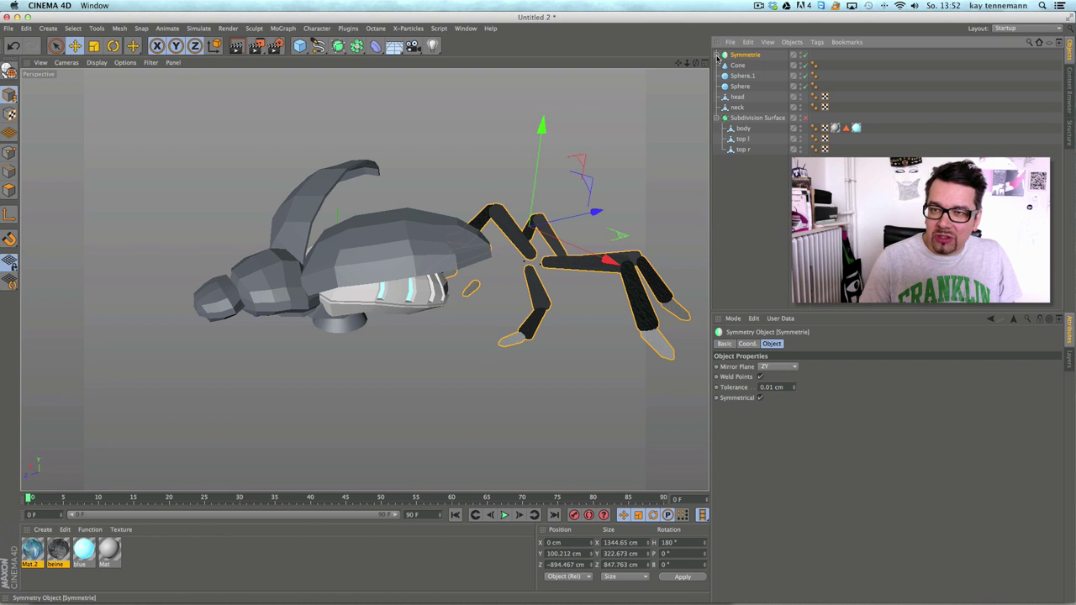
left_click(740, 66)
left_click_drag(386, 336, 582, 168, "alt")
left_click(717, 55)
left_click(752, 76)
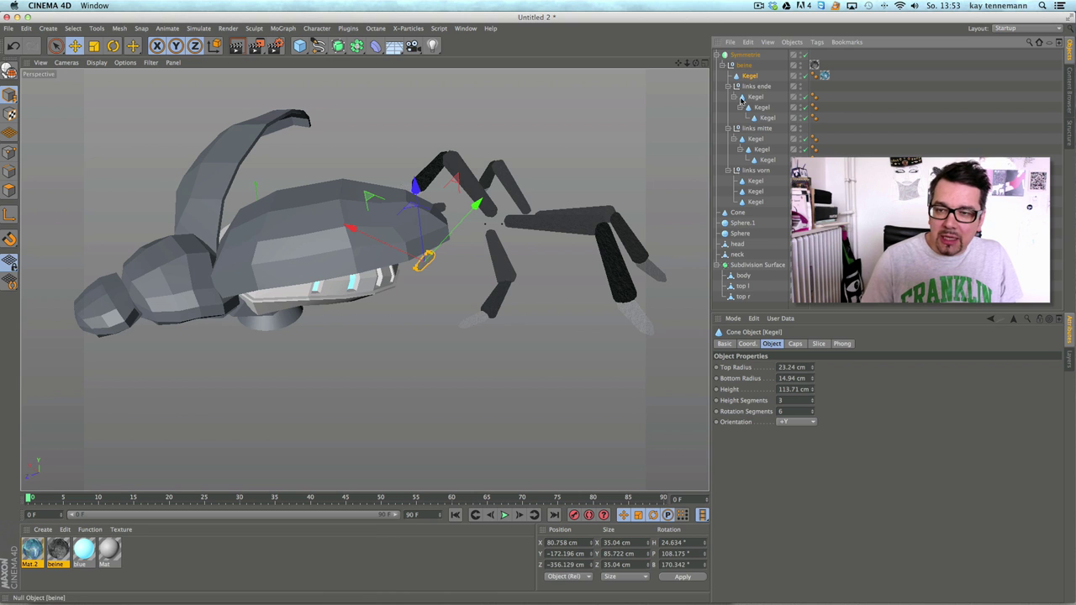
left_click(740, 213)
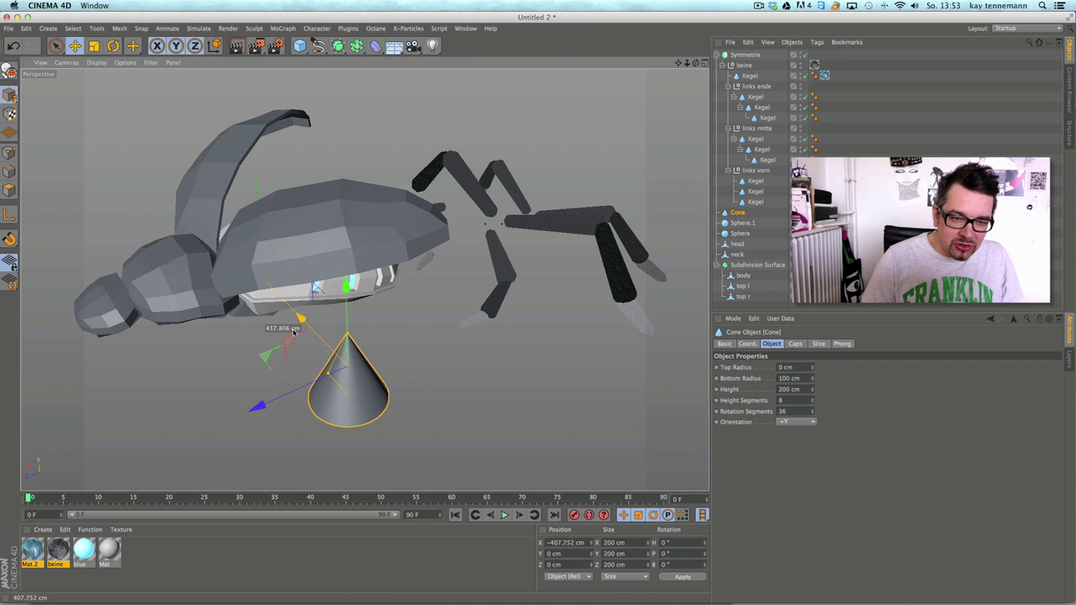
left_click_drag(812, 370, 811, 416)
left_click_drag(438, 383, 455, 295, "alt")
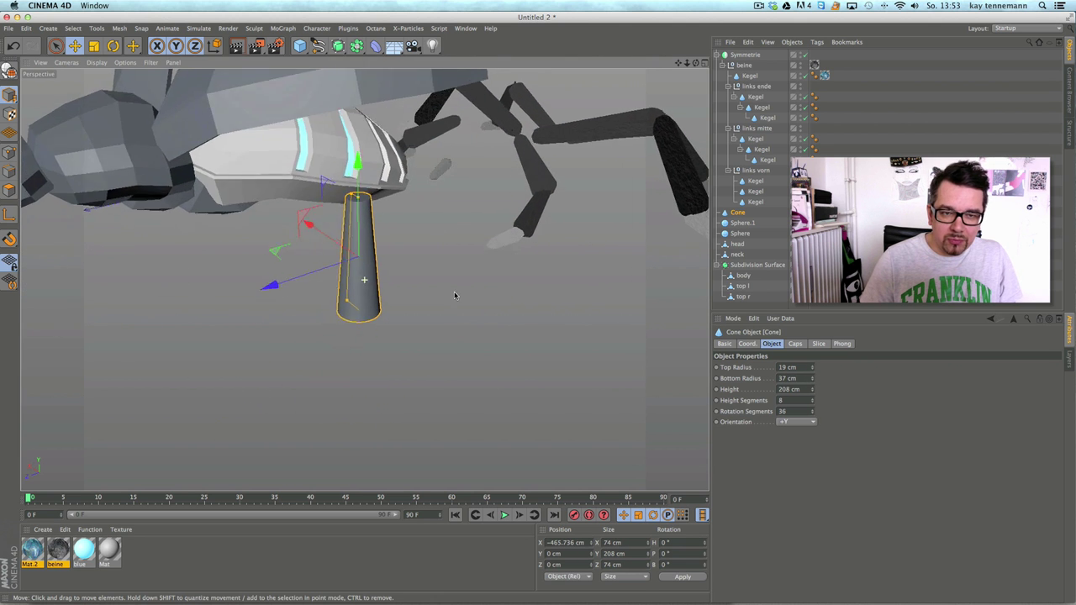
Step: Enable the top and bottom cap fillets on the cone and set its rotation segments to 6
left_click(798, 346)
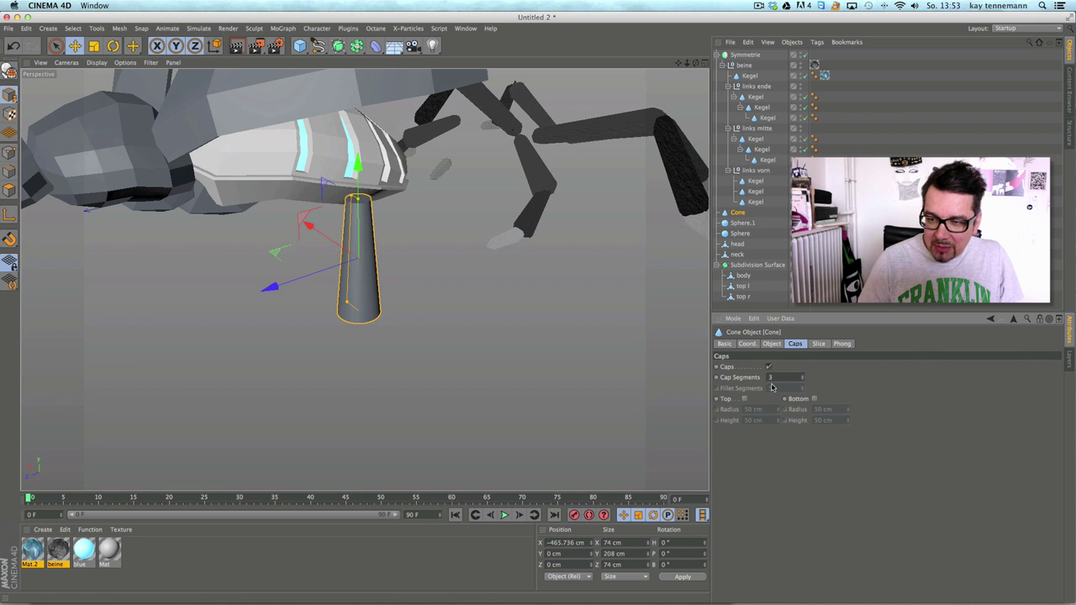
left_click(743, 399)
left_click(812, 400)
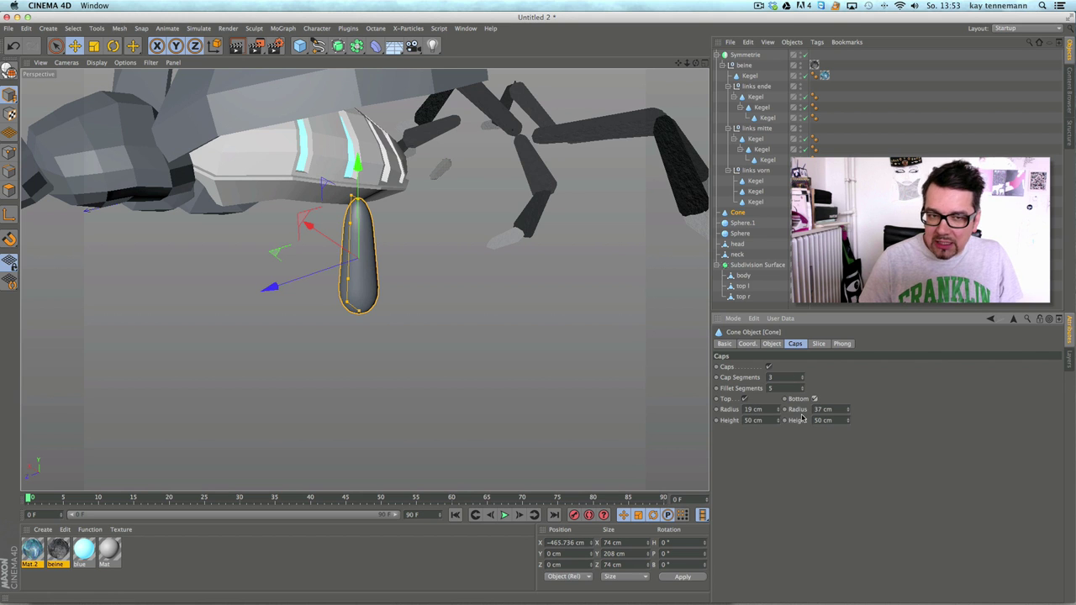
left_click(772, 344)
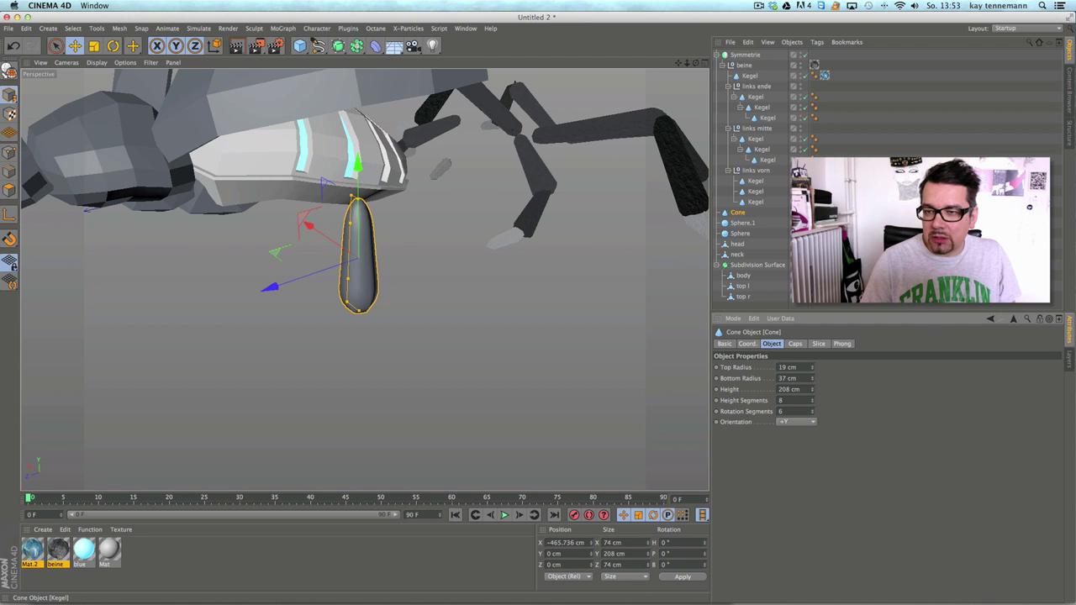
Step: Set the phong angle of the cone's Phong tag to 10°
left_click(814, 212)
left_click(794, 376)
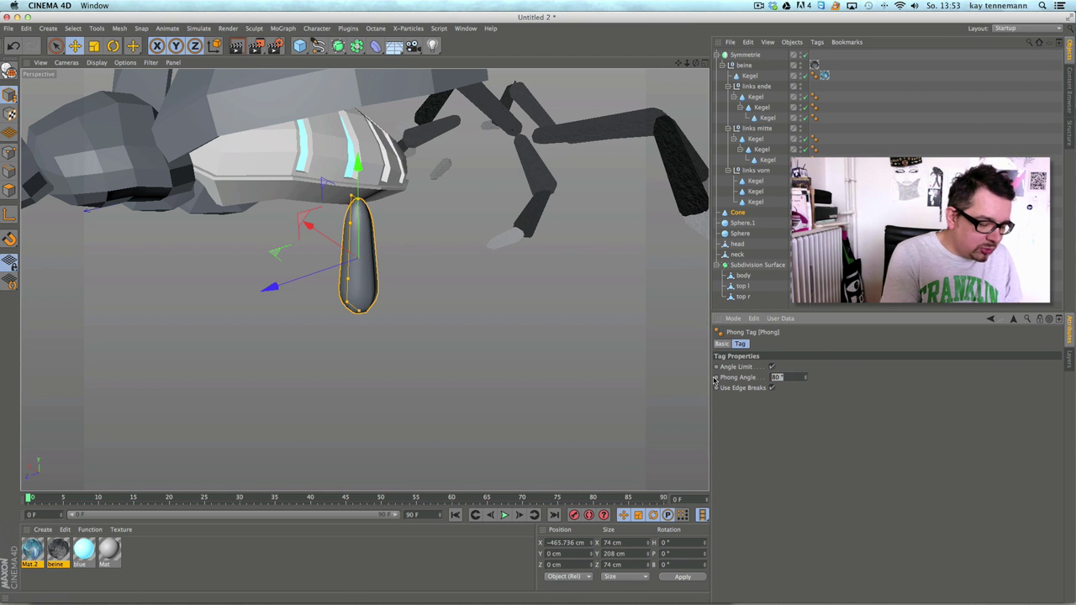
key("Return")
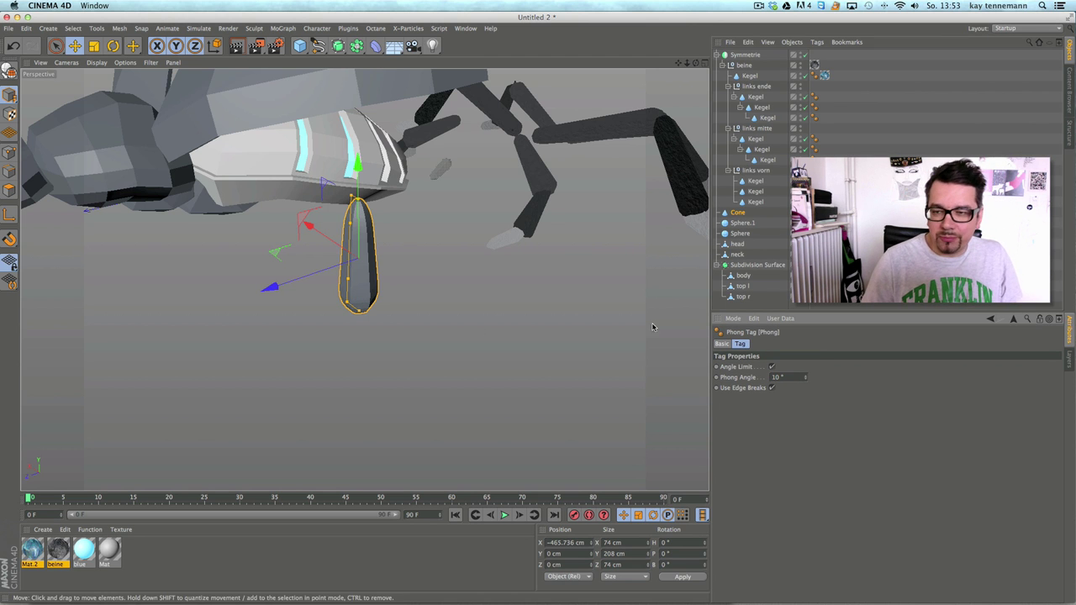
Step: Switch the perspective view to a shaded display with lines and compare the cone's mesh with the reference legs
right_click_drag(459, 322, 481, 319, "alt")
scroll(449, 281, "down", 5)
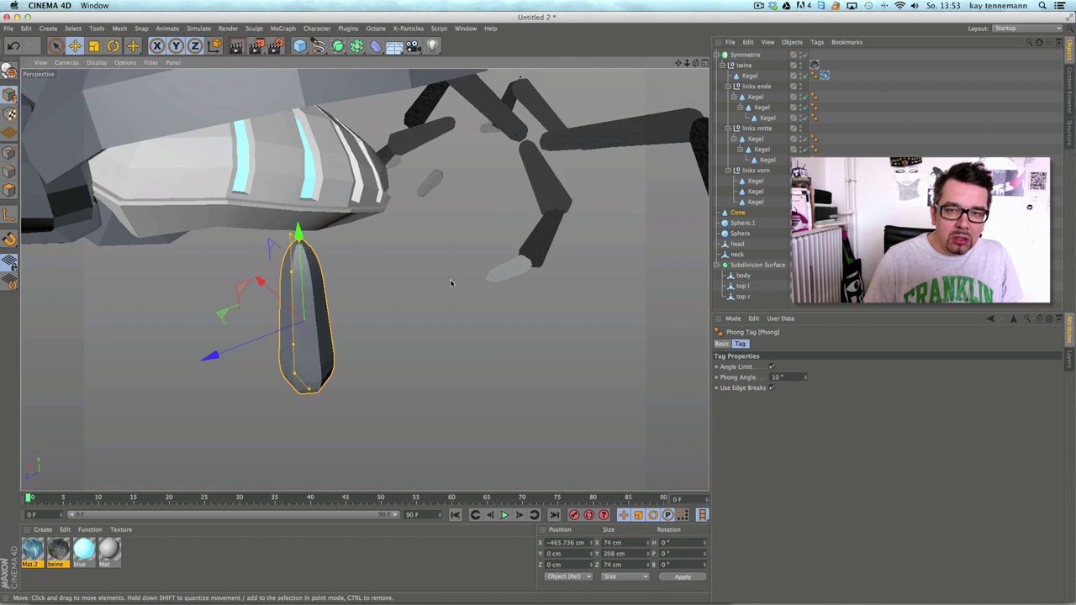
left_click(97, 63)
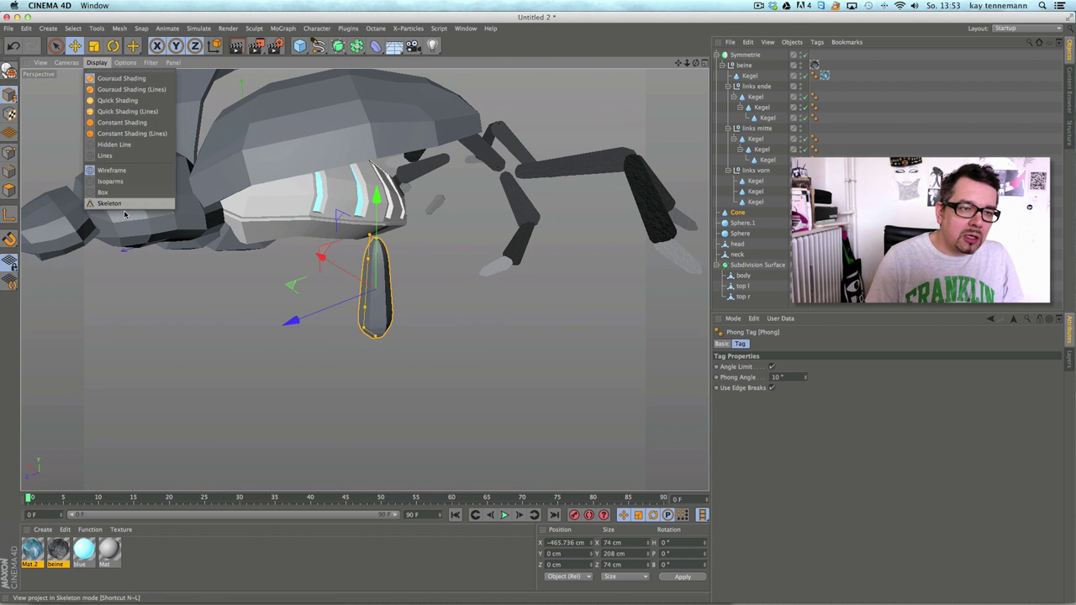
left_click(127, 126)
mouse_move(495, 260)
left_mouse_down("alt")
mouse_move(501, 318)
mouse_move(504, 265)
left_mouse_up("alt")
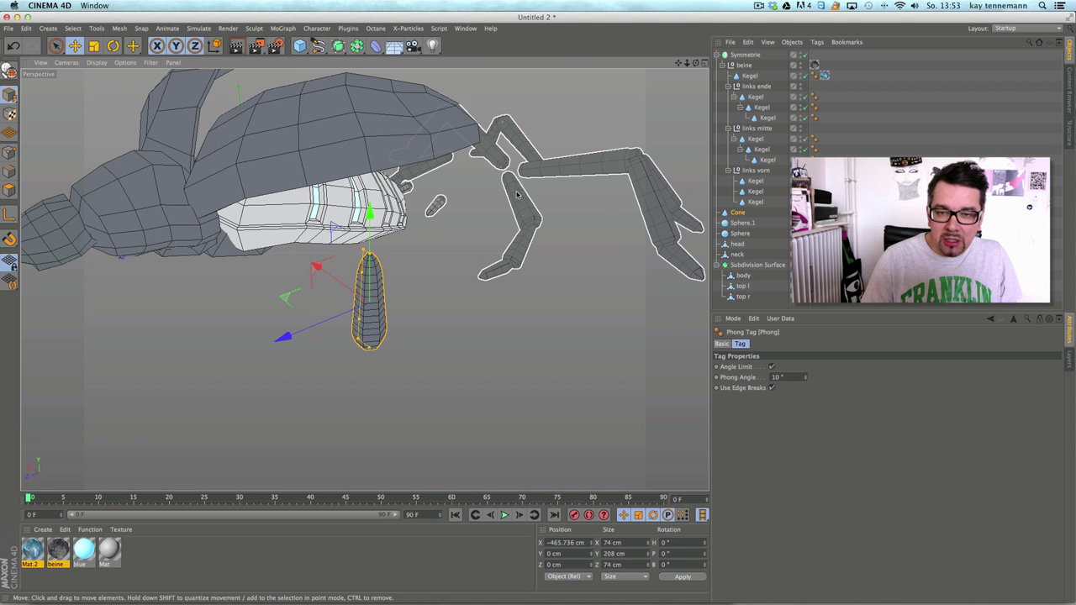
Step: Reduce the cone's height segments for a coarser, low-poly mesh
left_click(737, 212)
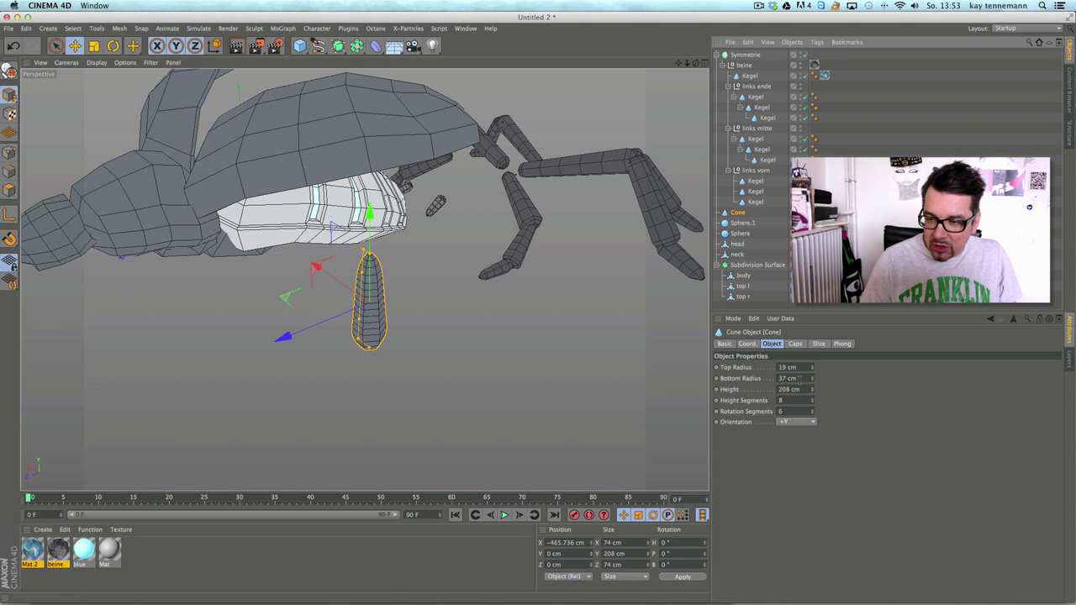
left_click(812, 403)
left_click(812, 402)
left_click(813, 402)
left_click(813, 402)
left_click(813, 403)
left_click_drag(566, 373, 548, 339, "alt")
Step: Set the cone's caps to 2 cap segments, 3 fillet segments, a 5 cm top radius and an 8 cm bottom radius
left_click(794, 344)
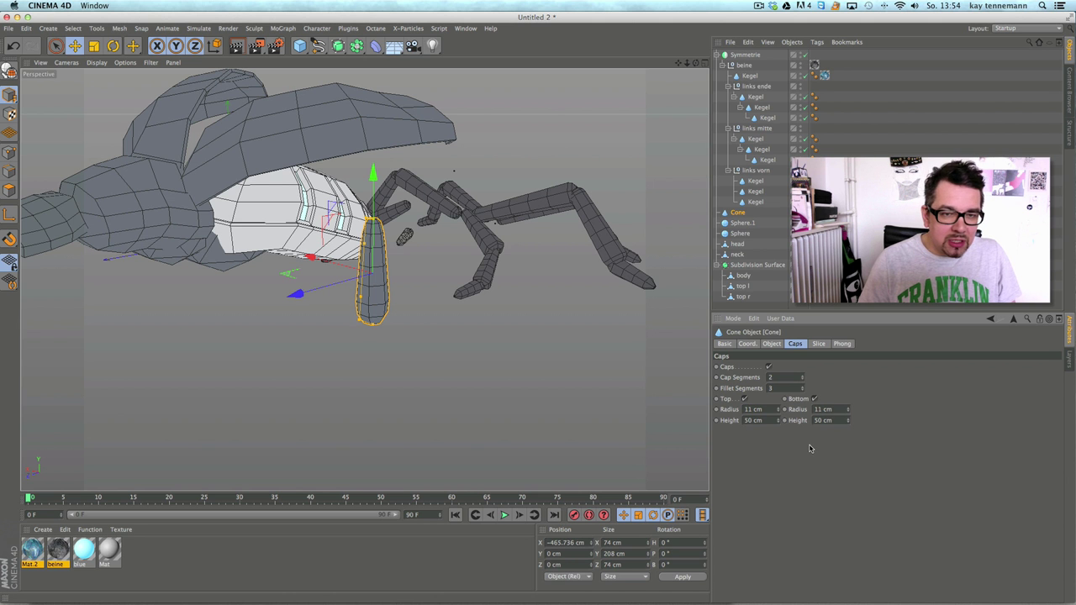
left_click_drag(412, 311, 491, 323, "alt")
left_click_drag(848, 409, 847, 414)
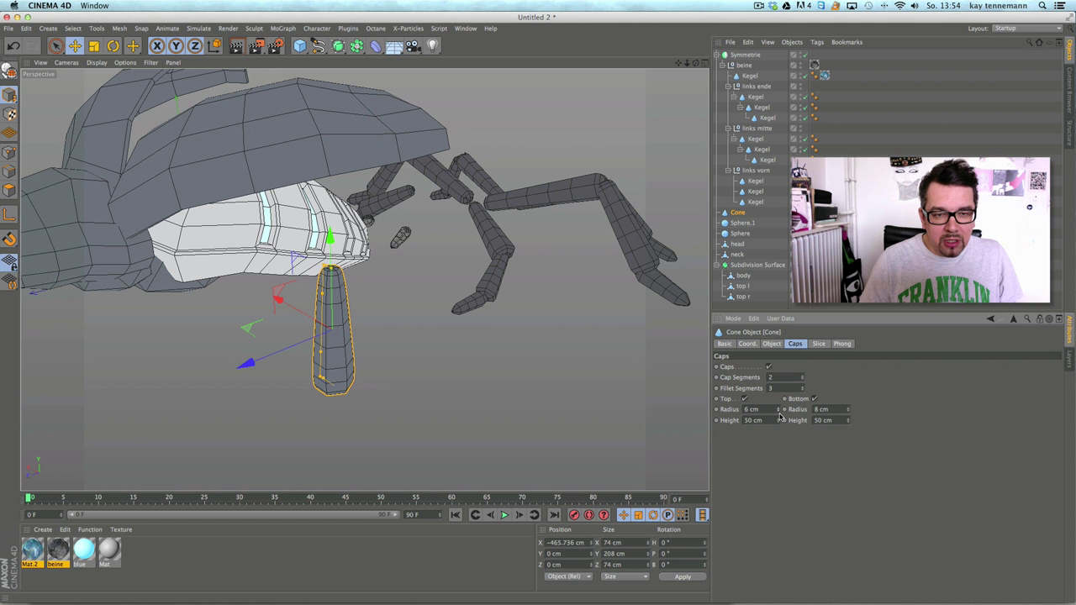
scroll(385, 325, "down", 5)
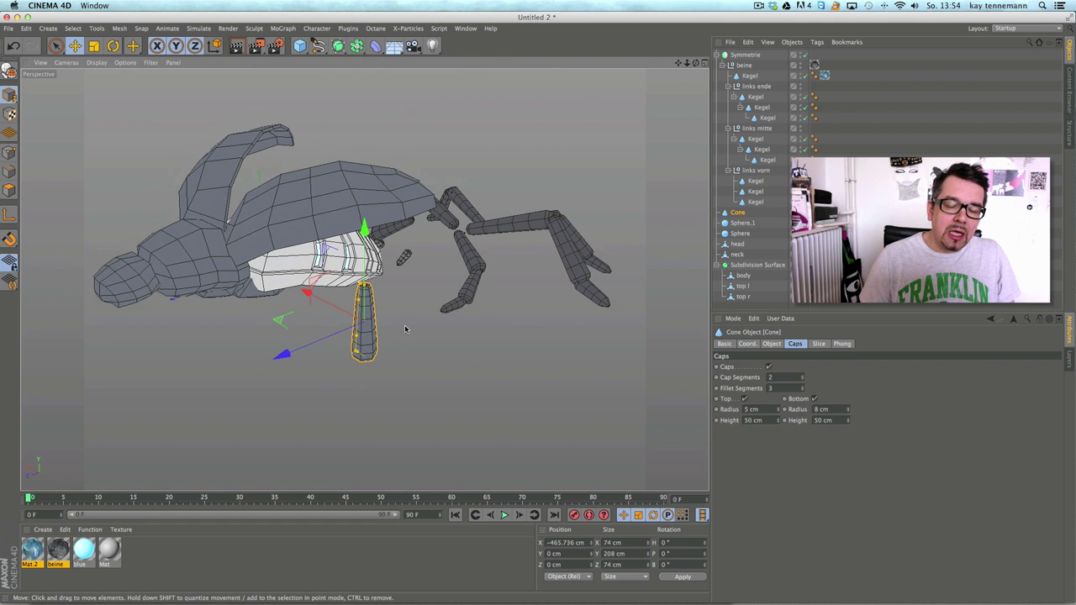
Step: Tilt the cone to a bank of about 60° and move it under the body, to about X -174.6, Y -28.6 cm
mouse_move(443, 261)
left_mouse_down("alt")
mouse_move(446, 334)
mouse_move(432, 269)
left_mouse_up("alt")
left_click(73, 45)
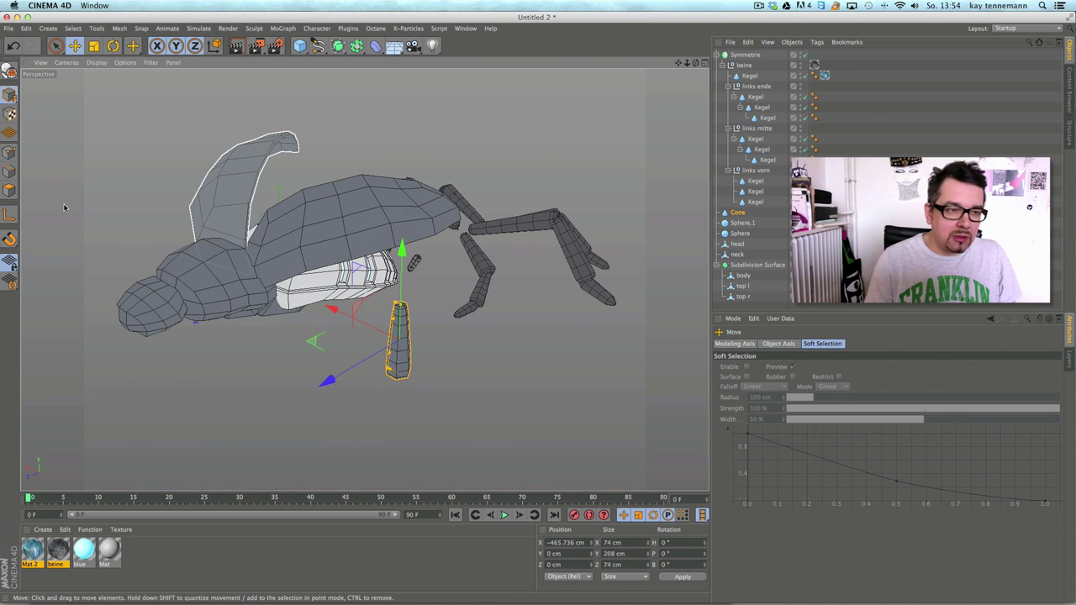
left_click(112, 46)
left_click_drag(397, 285, 436, 304)
key("e")
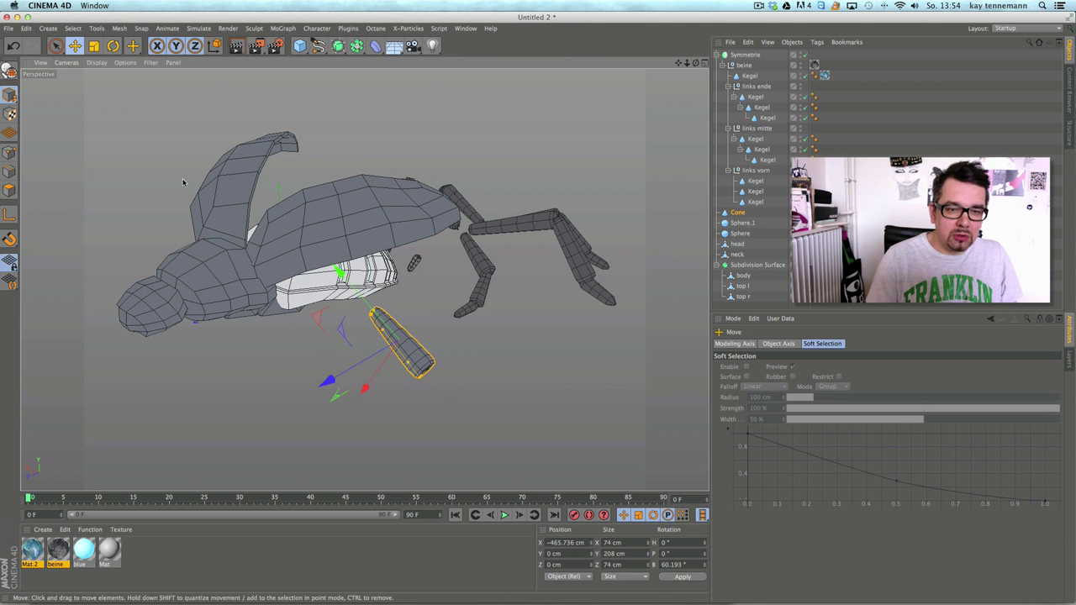
left_click_drag(340, 273, 287, 211)
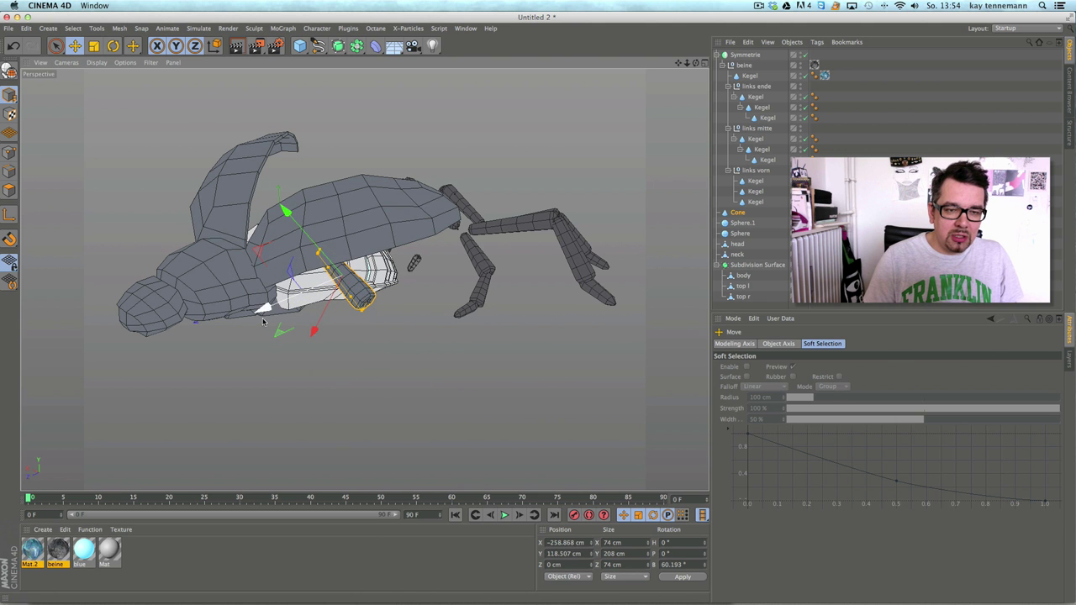
left_click_drag(325, 314, 289, 339)
left_click_drag(364, 280, 362, 317, "alt")
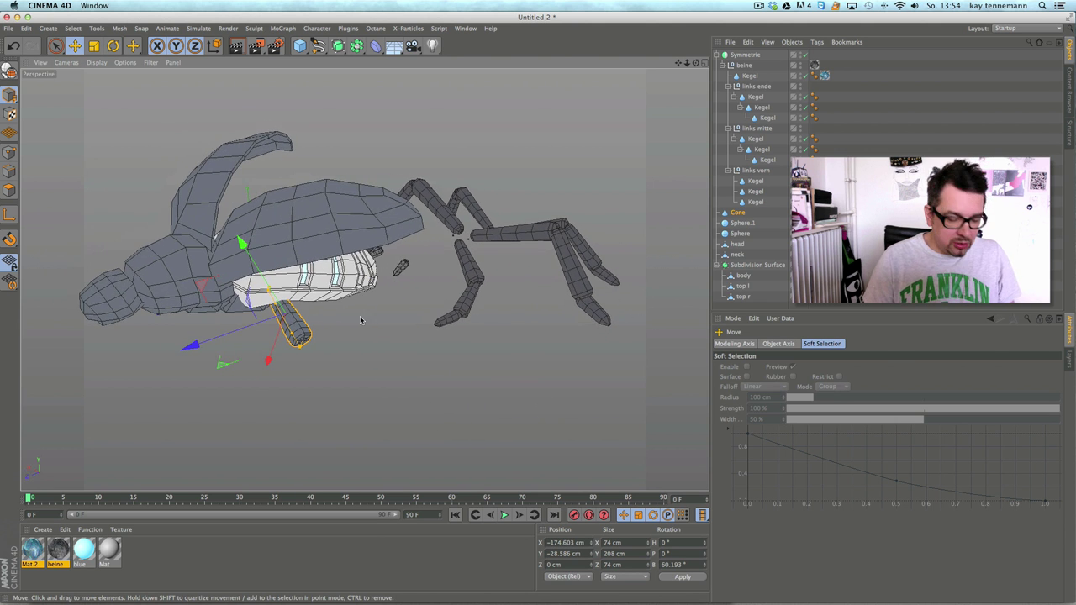
Step: Duplicate the leg cone and move the copy to the first cone's lower end, about X -334.4, Y -120.1 cm
left_click(716, 54)
left_click(738, 65)
key("super+v")
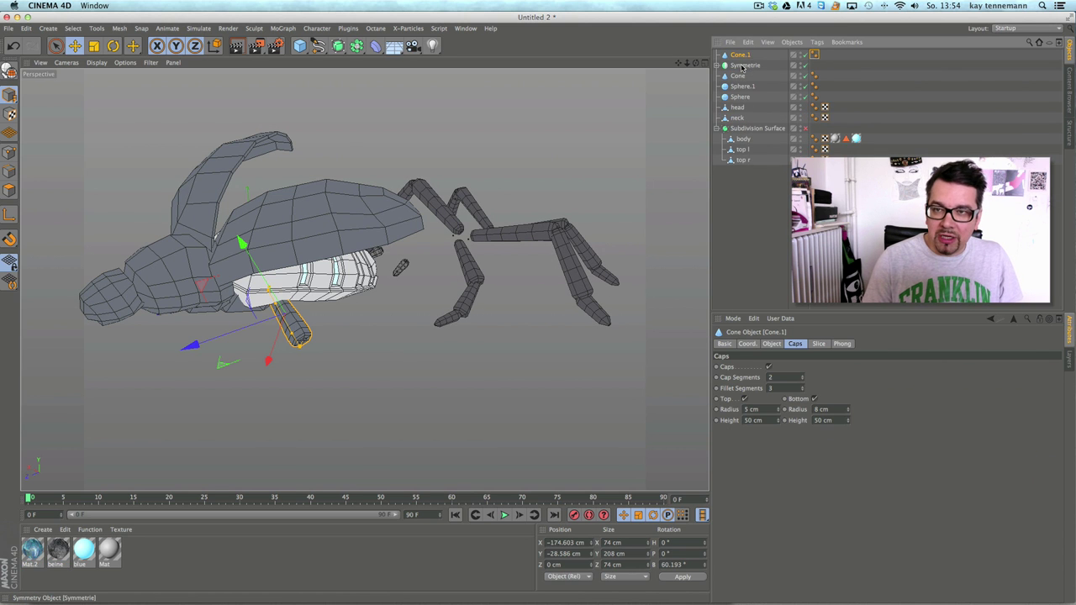
left_click(716, 66)
left_click(716, 65)
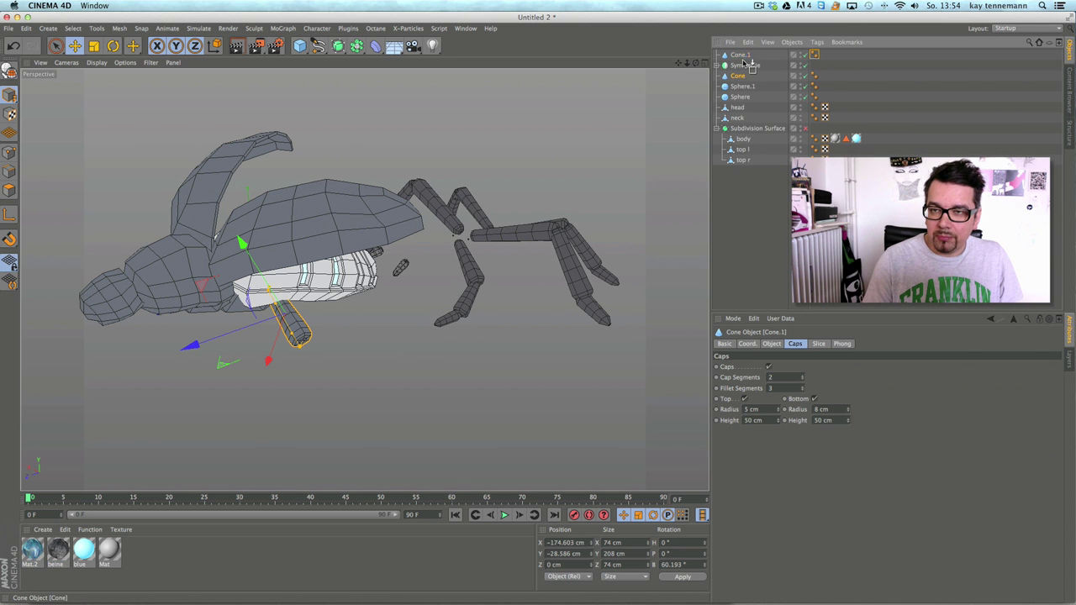
left_click_drag(241, 242, 268, 290)
Step: Rotate the second leg cone to about H -32.8°, P 17.2°, B 65.3° and shift it to about X -328.7, Y -116.9, Z 60.8 cm
key("r")
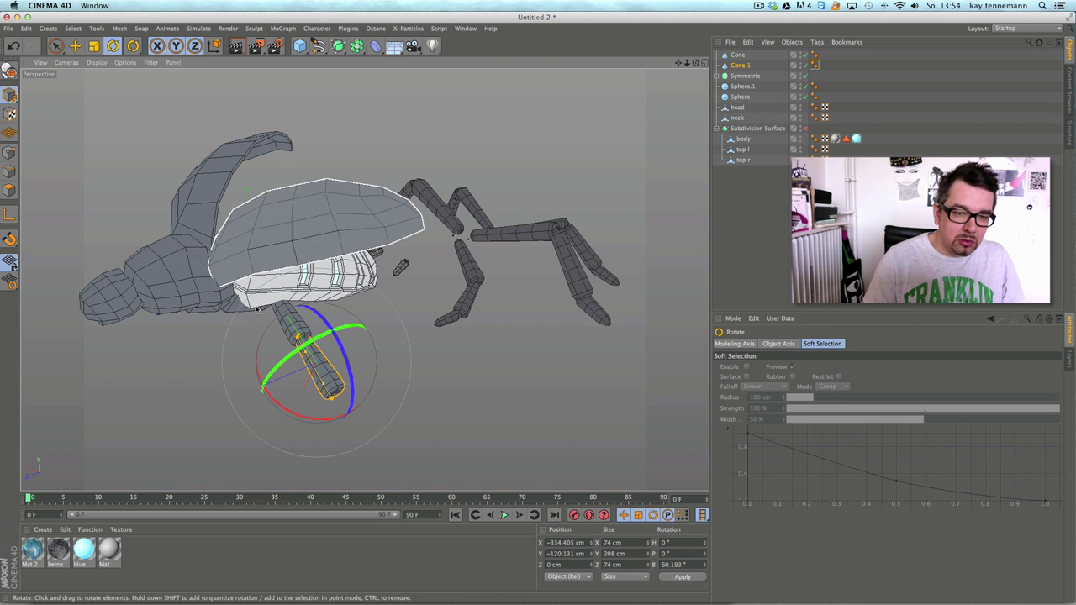
left_click_drag(288, 418, 267, 403)
key("e")
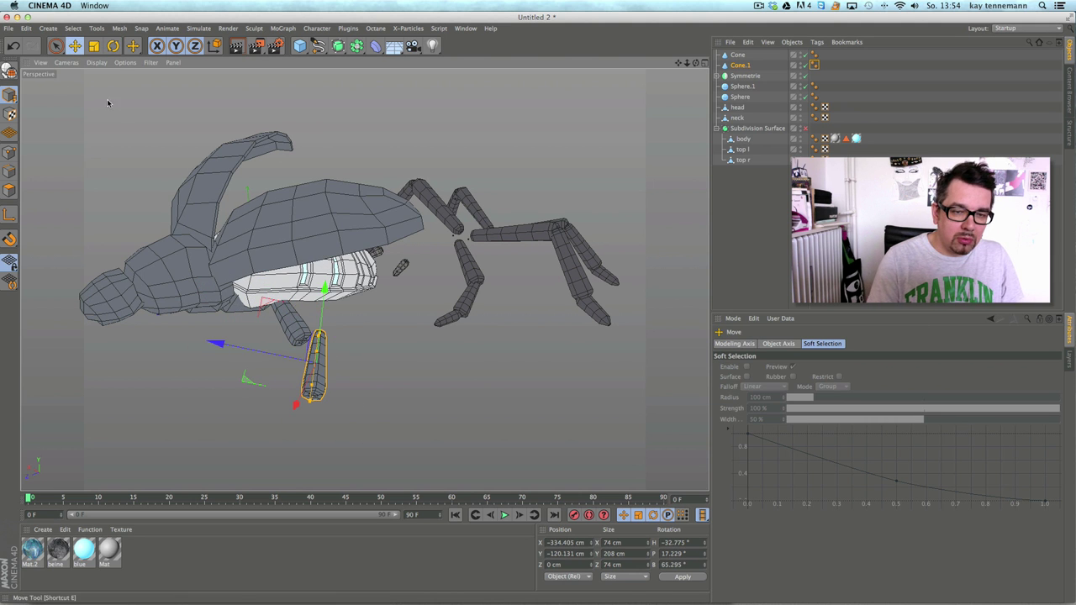
left_click_drag(216, 343, 197, 344)
left_click_drag(309, 287, 306, 299)
left_click_drag(364, 280, 340, 359, "alt")
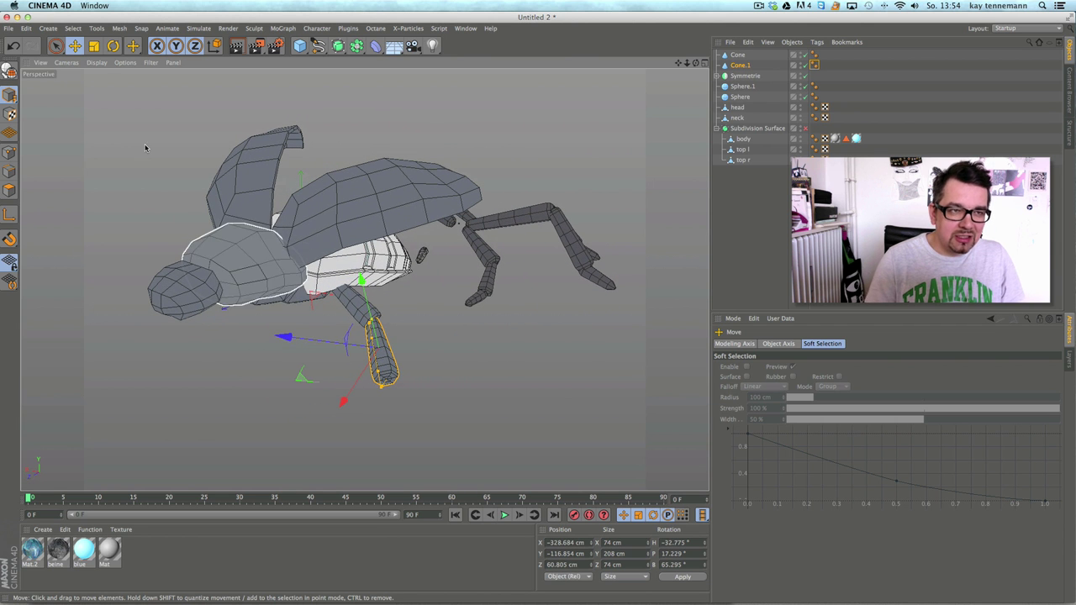
Step: Scale the second leg cone to about 62.4 × 175.3 × 62.4 cm and fit it against the upper segment
left_click(93, 47)
left_click_drag(180, 165, 158, 167)
key("e")
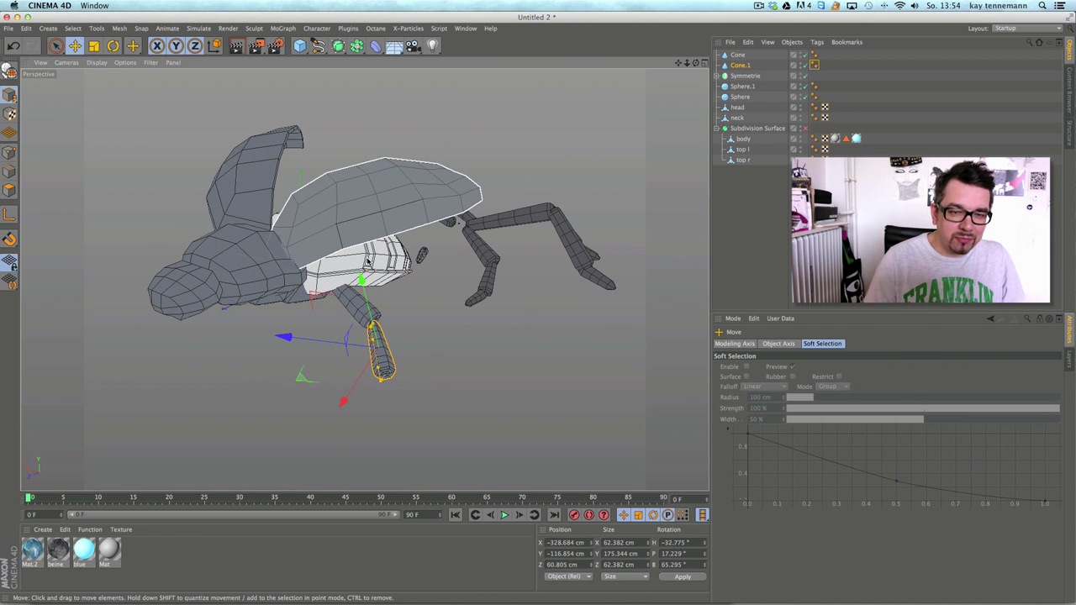
left_click_drag(377, 343, 367, 315)
Step: Chain the leg cones as parent and child with a third cone copy, and pitch that copy to about -125°
left_click(112, 44)
left_click_drag(740, 65, 739, 56)
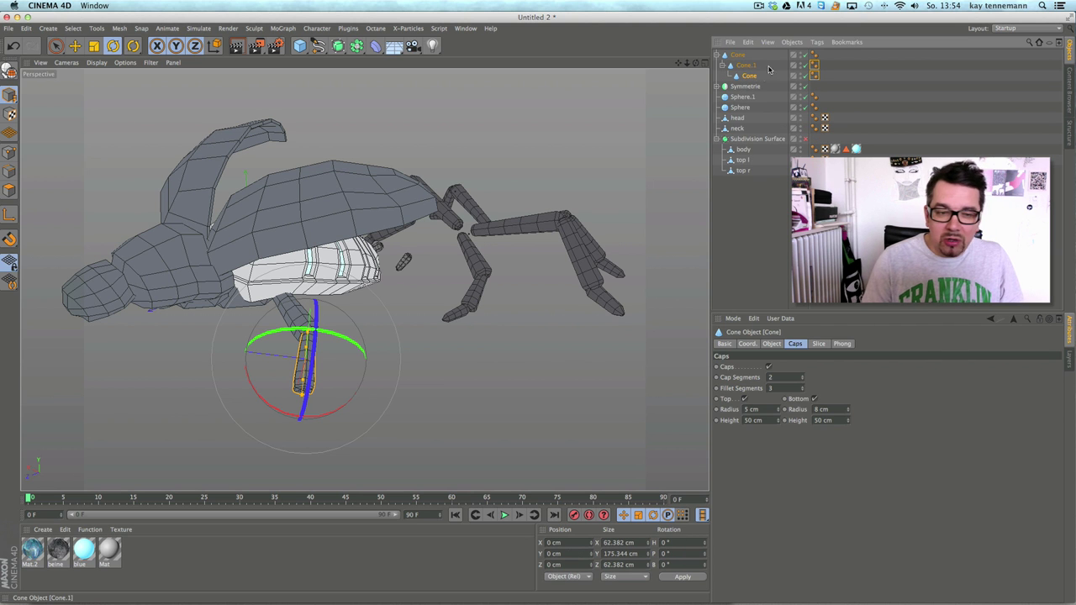
left_click_drag(260, 401, 439, 371)
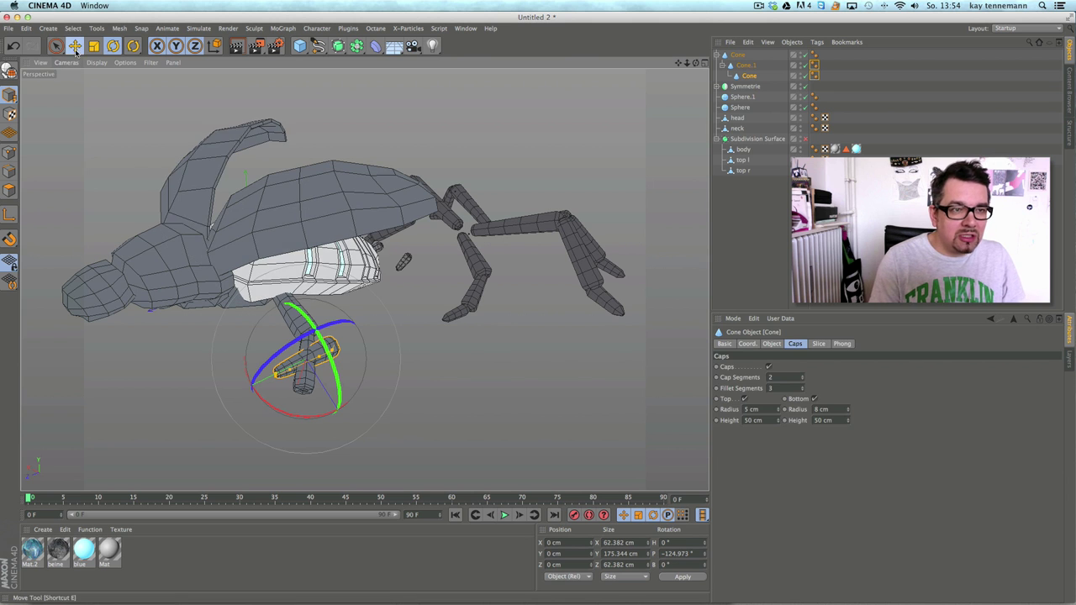
Step: Move the third cone to the lower end of the leg as a foot, about X 26.5, Y -157.4, Z 73.4 cm
left_click(75, 50)
left_click_drag(319, 232, 290, 296, "alt")
right_click_drag(290, 303, 312, 313, "alt")
left_click_drag(312, 313, 418, 239, "alt")
right_click_drag(418, 239, 361, 275, "alt")
left_click_drag(324, 333, 303, 351)
left_click_drag(441, 387, 451, 405)
left_click_drag(376, 369, 307, 374)
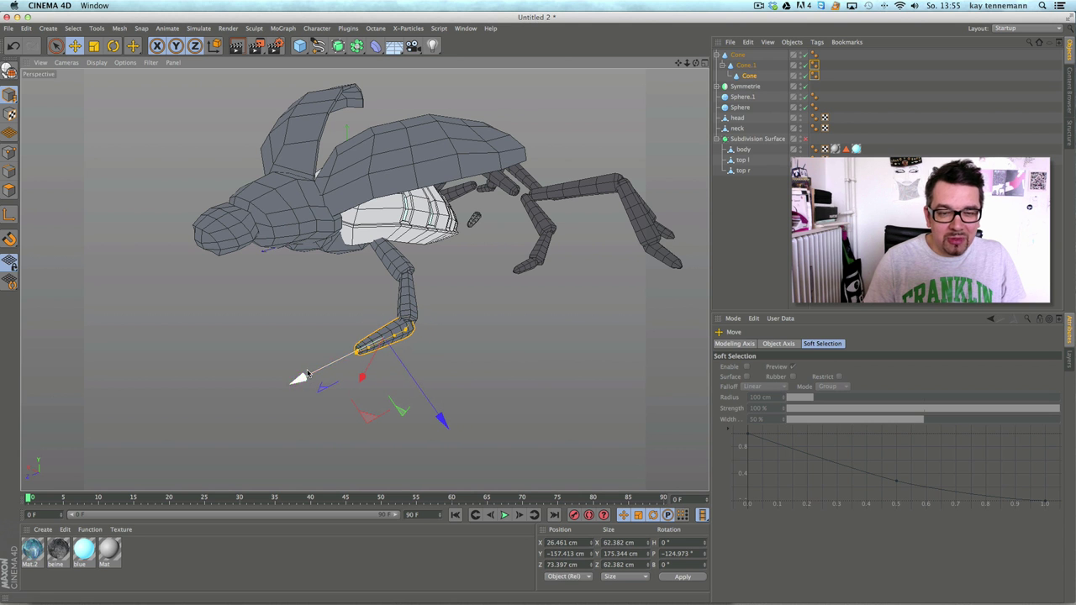
Step: Scale the foot cone down to about 46.3 × 78.9 × 46.3 cm
left_click(93, 46)
left_click_drag(511, 300, 470, 320)
left_click_drag(220, 182, 231, 363, "alt")
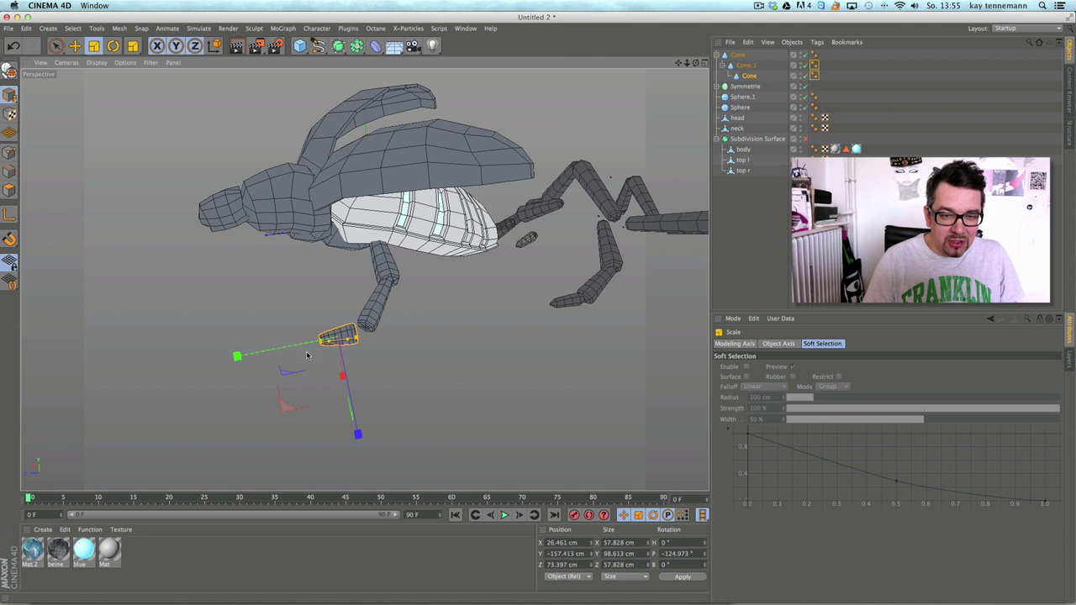
left_click_drag(234, 293, 189, 274)
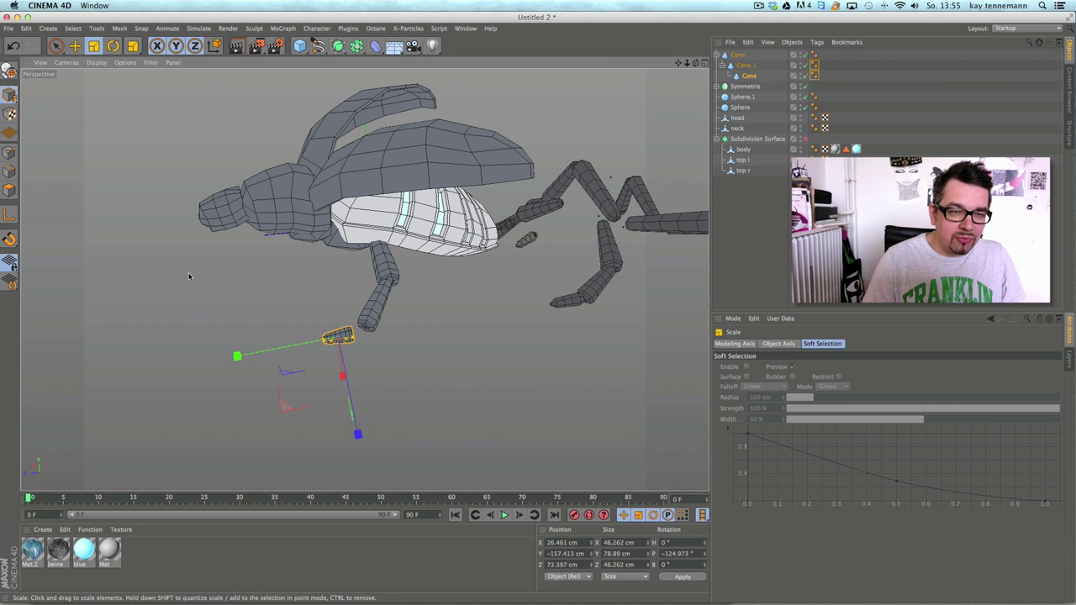
Step: Reposition the foot cone against the lower leg segment, at about X 12, Y -127.3, Z 30.3 cm
left_click(74, 50)
left_click_drag(159, 181, 291, 269, "alt")
right_click_drag(290, 269, 350, 322, "alt")
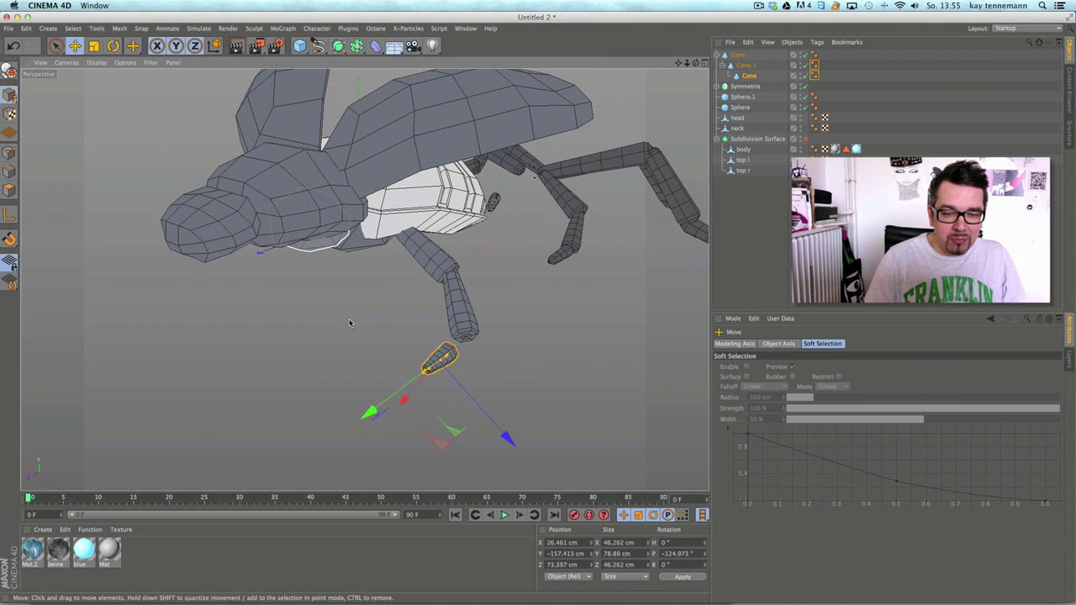
left_click_drag(407, 404, 420, 396)
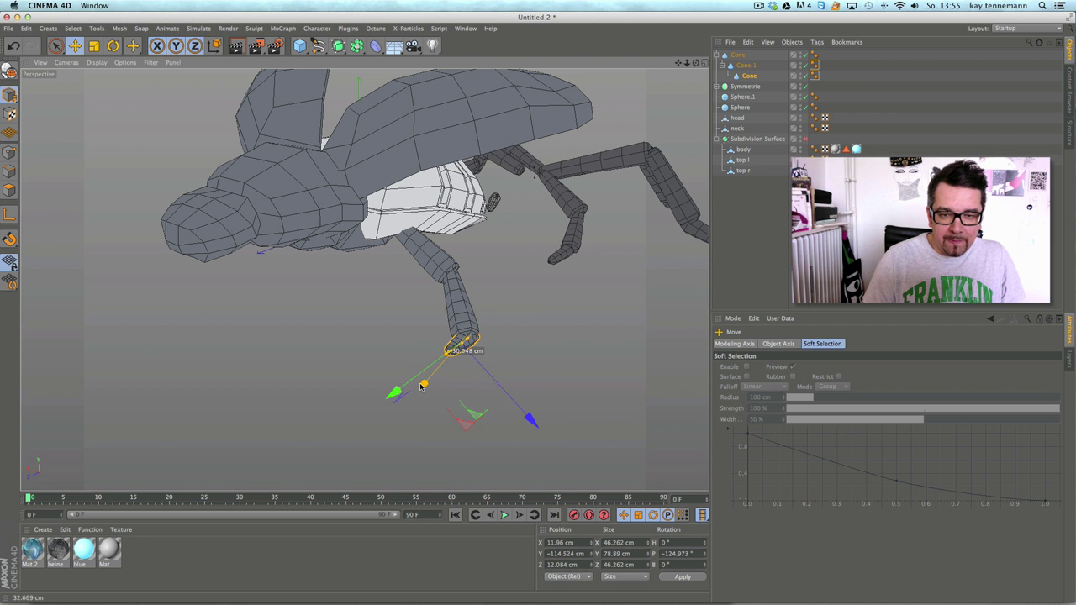
left_click_drag(474, 328, 391, 302, "alt")
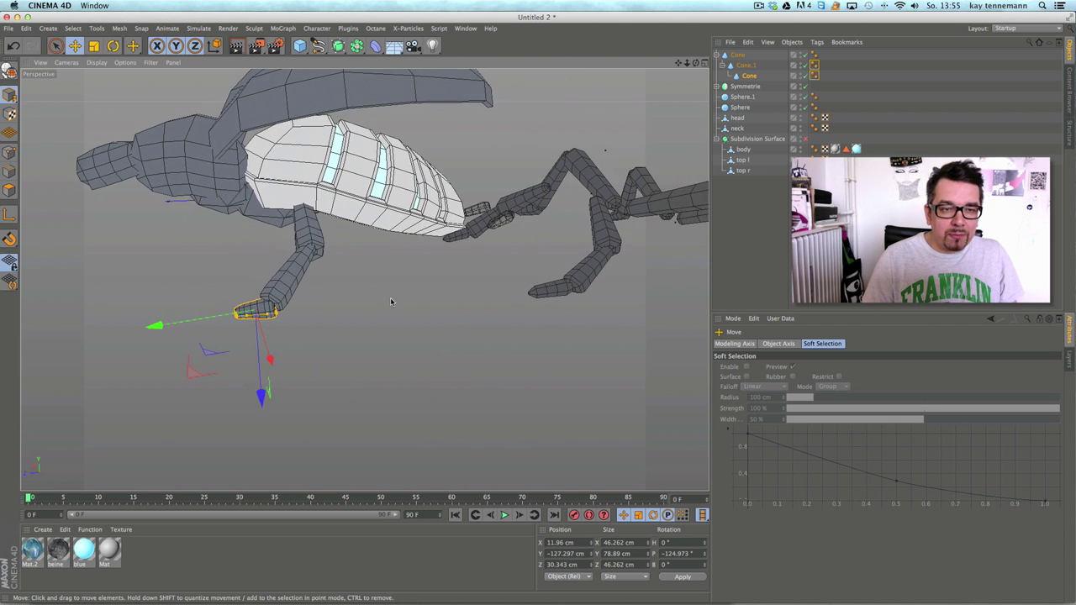
right_click_drag(392, 303, 389, 283, "alt")
middle_click_drag(389, 283, 379, 297, "alt")
left_click_drag(364, 279, 430, 316, "alt")
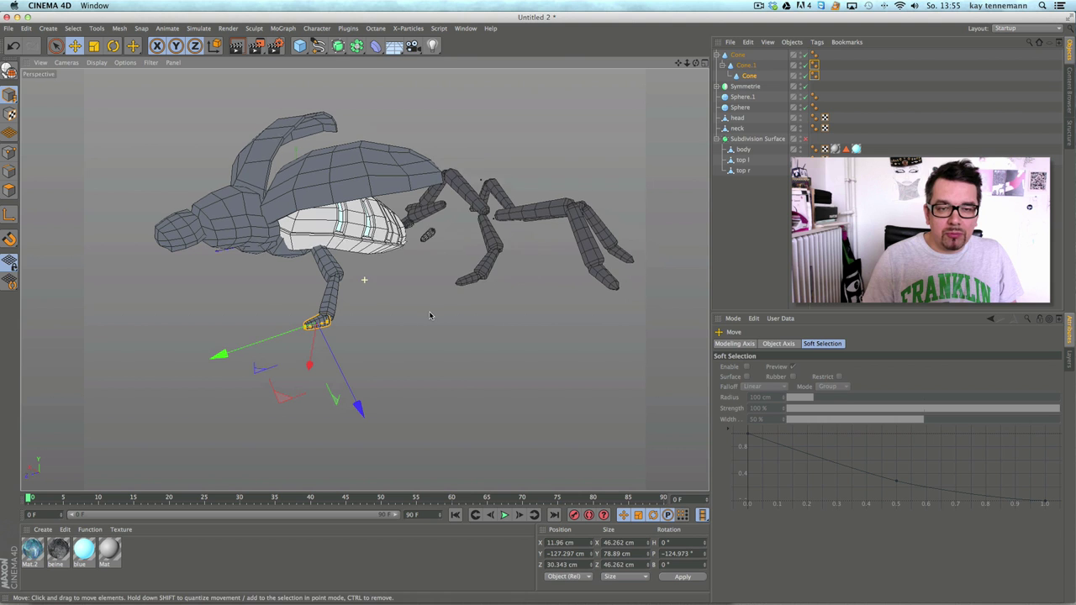
Step: Create a null object and place the three-cone leg chain inside it
left_click(743, 65)
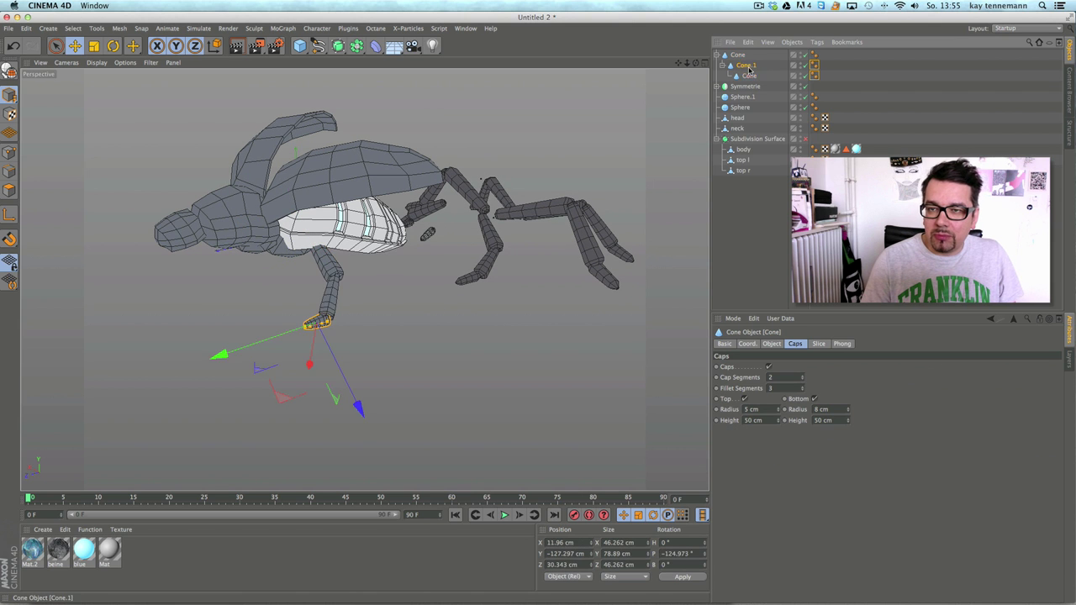
left_click(48, 27)
mouse_move(55, 46)
left_click(109, 48)
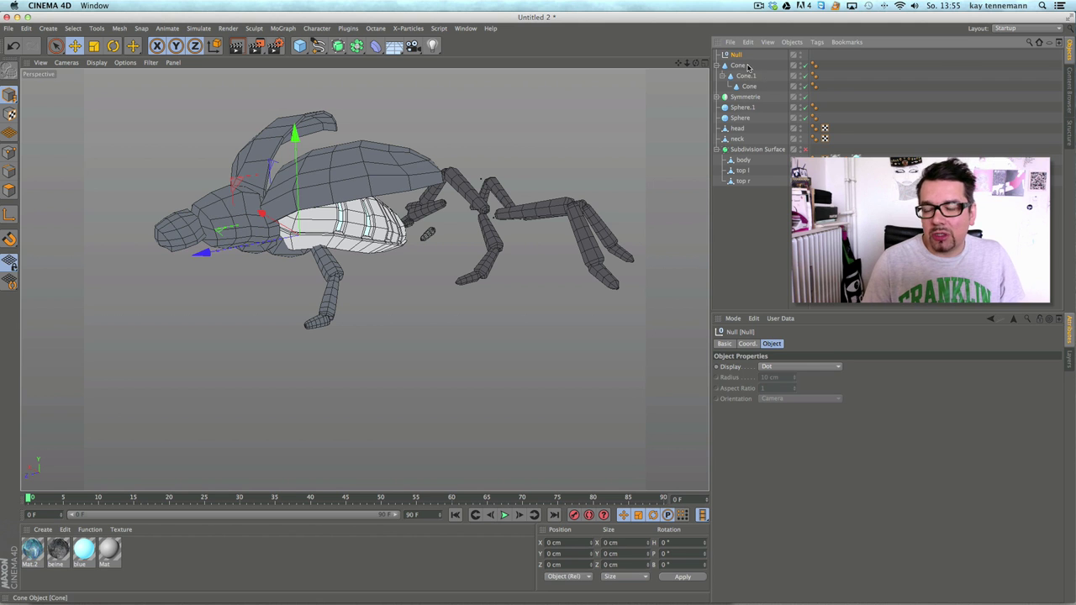
left_click(741, 66)
left_click(717, 65)
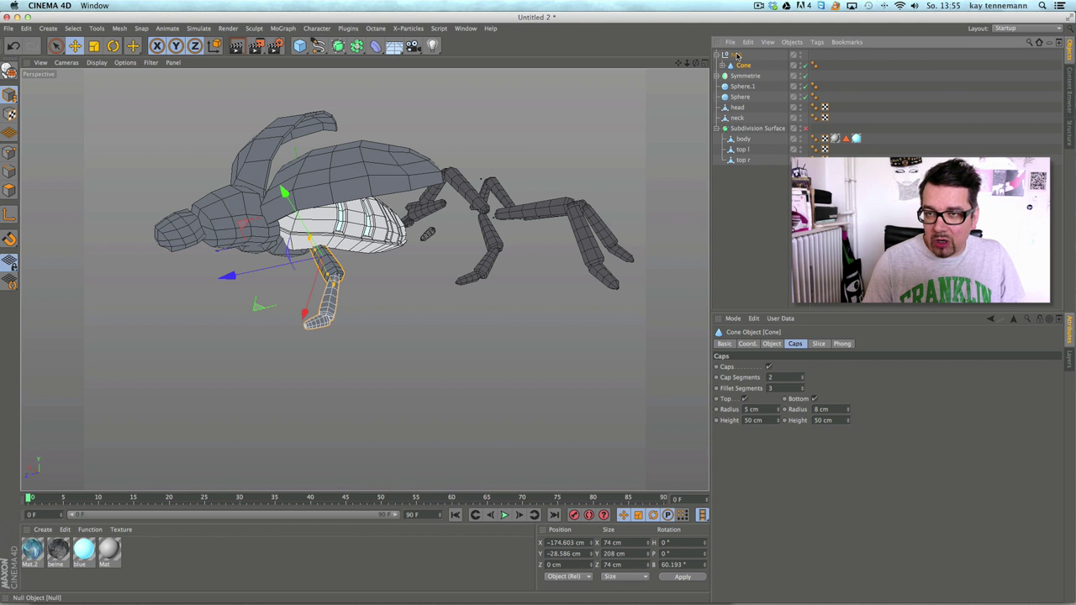
Step: Move the null holding the leg to about X 20.3, Y -71.3 cm
left_click(737, 57)
left_click_drag(528, 137, 437, 183, "alt")
left_click_drag(288, 151, 282, 172)
mouse_move(445, 271)
left_mouse_down("alt")
mouse_move(312, 257)
mouse_move(427, 269)
left_mouse_up("alt")
left_click_drag(176, 282, 536, 219, "alt")
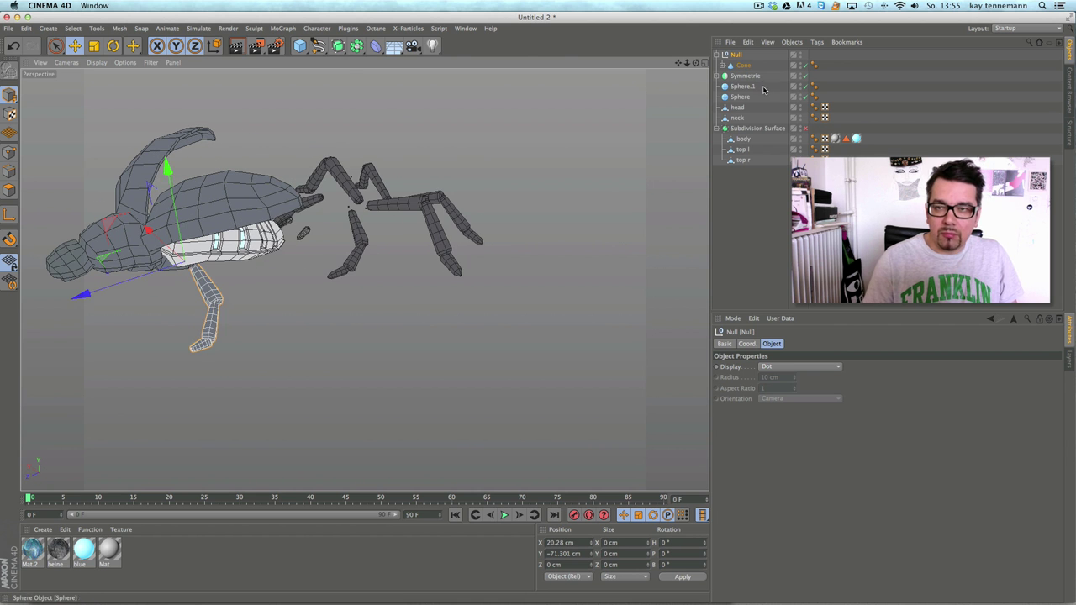
Step: Delete the Symmetrie group containing the old reference legs
left_click(744, 76)
key("Delete")
left_click_drag(398, 228, 511, 198, "alt")
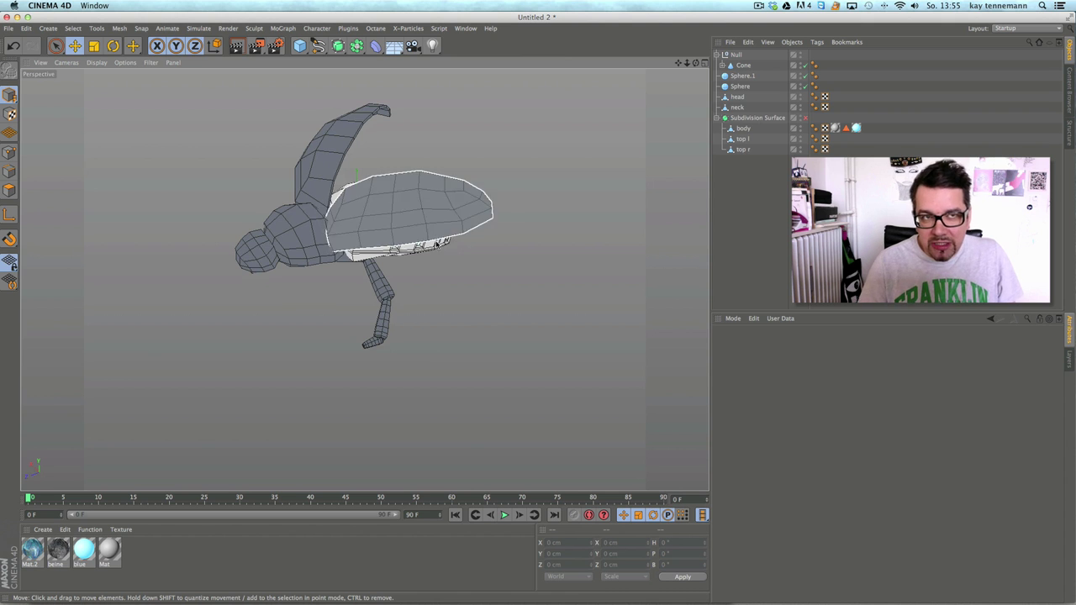
left_click_drag(461, 221, 465, 195, "alt")
Step: Duplicate the leg, move the copy back to about Z -154.7 cm and rotate it to about H 28.2°, P -2.1°, B 56.8°
left_click_drag(744, 69, 744, 68, "ctrl")
left_click_drag(276, 305, 308, 292)
key("r")
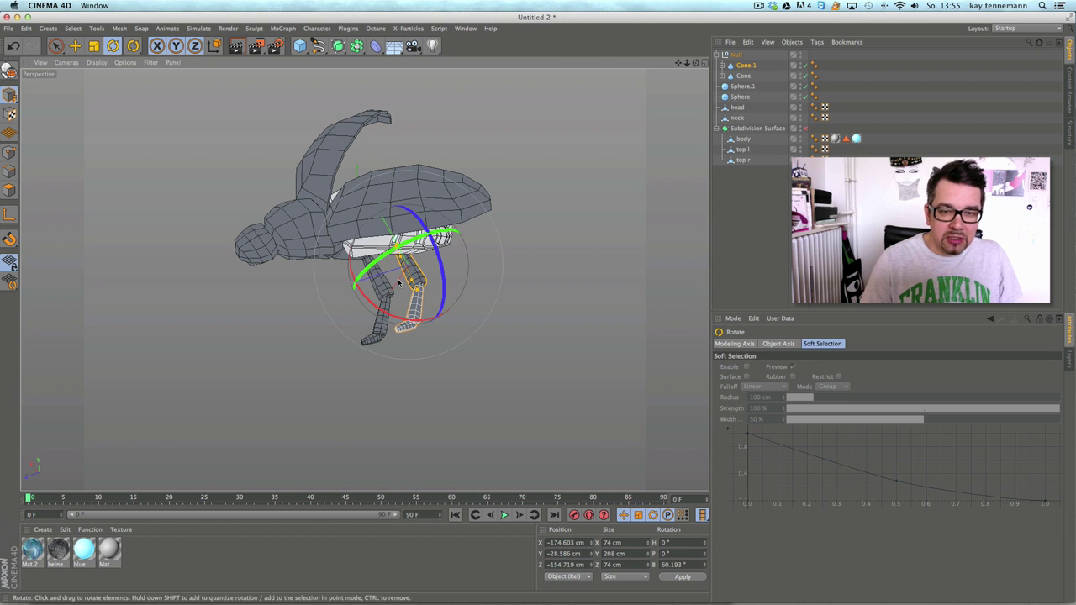
left_click_drag(370, 313, 418, 324)
left_click_drag(449, 281, 467, 259, "alt")
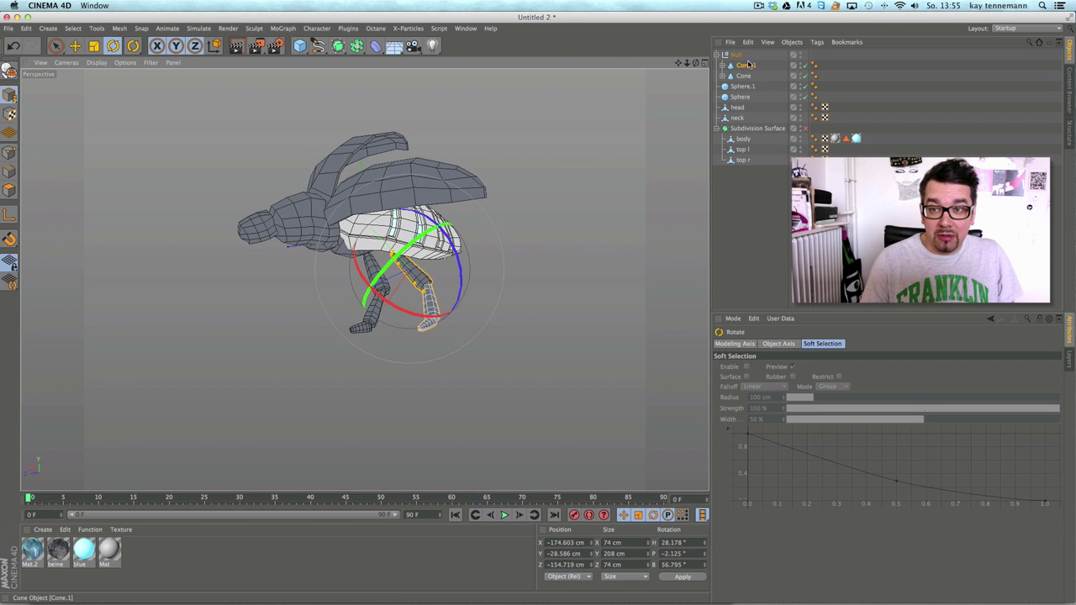
Step: Pitch the duplicated leg's foot cone to about -147.9° and nudge it along its local Z axis
left_click(722, 65)
left_click(754, 86)
left_click_drag(404, 373, 441, 340)
left_click(75, 46)
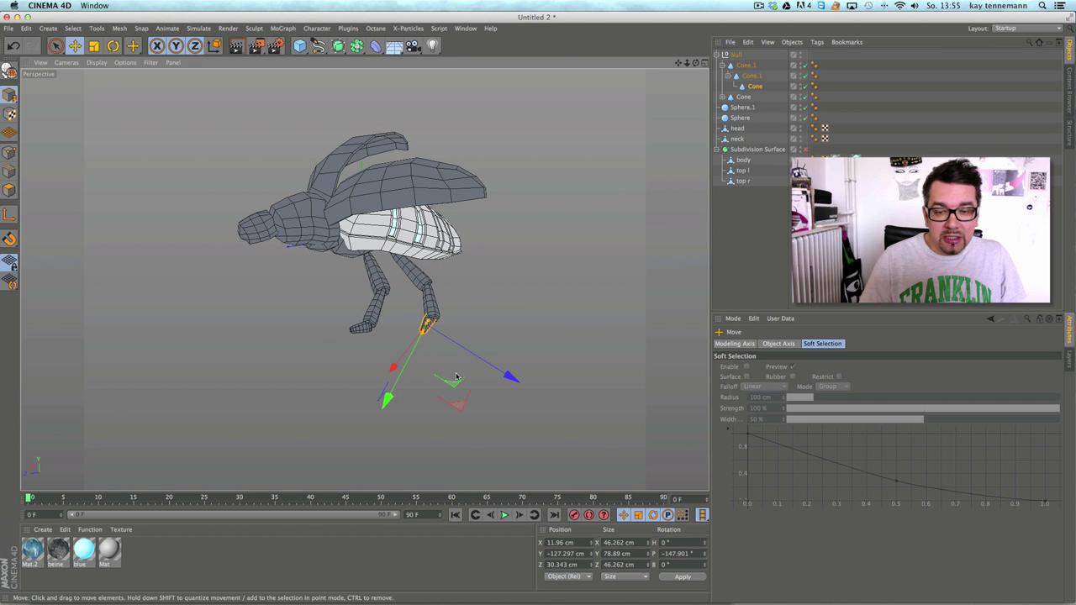
left_click_drag(514, 378, 516, 380)
mouse_move(510, 338)
left_mouse_down("alt")
mouse_move(359, 288)
mouse_move(499, 340)
left_mouse_up("alt")
Step: Rotate the duplicated leg's lower segment to about H 3.1°, P 21°, B -6.3° and move it to about X 1.2, Y -171, Z 26.2 cm
left_click(421, 313)
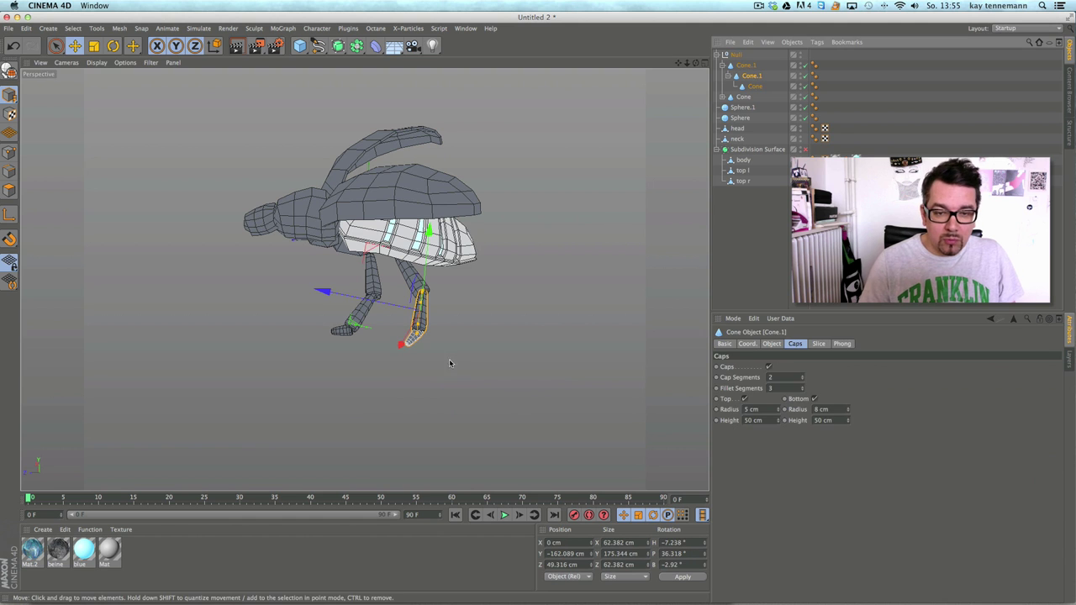
key("r")
left_click_drag(384, 355, 410, 360)
left_click(75, 49)
left_click_drag(310, 307, 330, 308)
left_click_drag(345, 330, 458, 307, "alt")
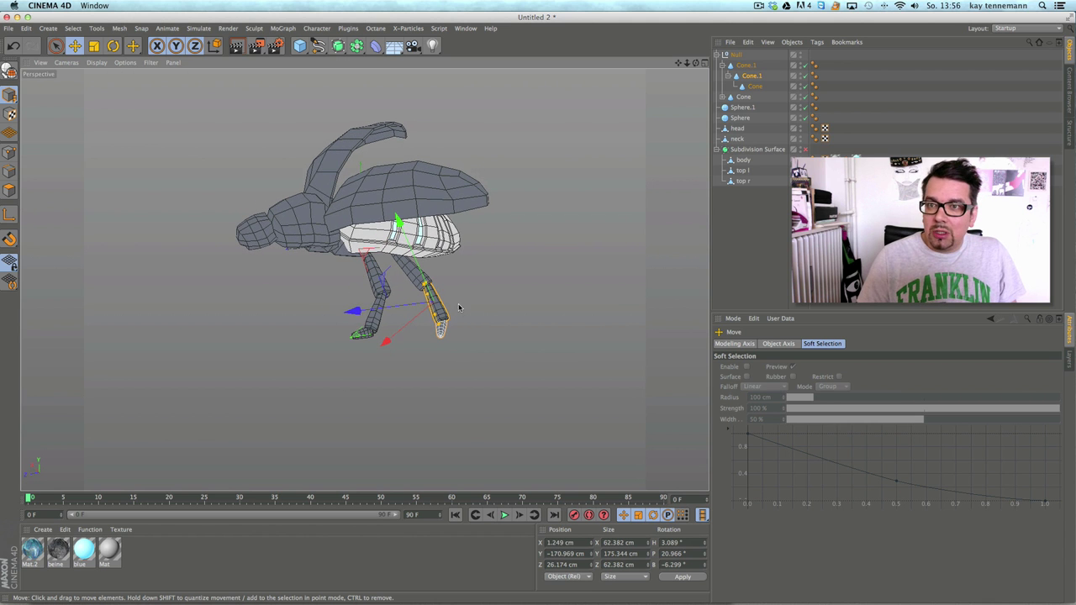
Step: Collapse the leg null's hierarchy and add a Symmetry object to the scene
left_click(716, 55)
left_click(737, 56)
left_click_drag(474, 234, 327, 101, "alt")
left_click(375, 47)
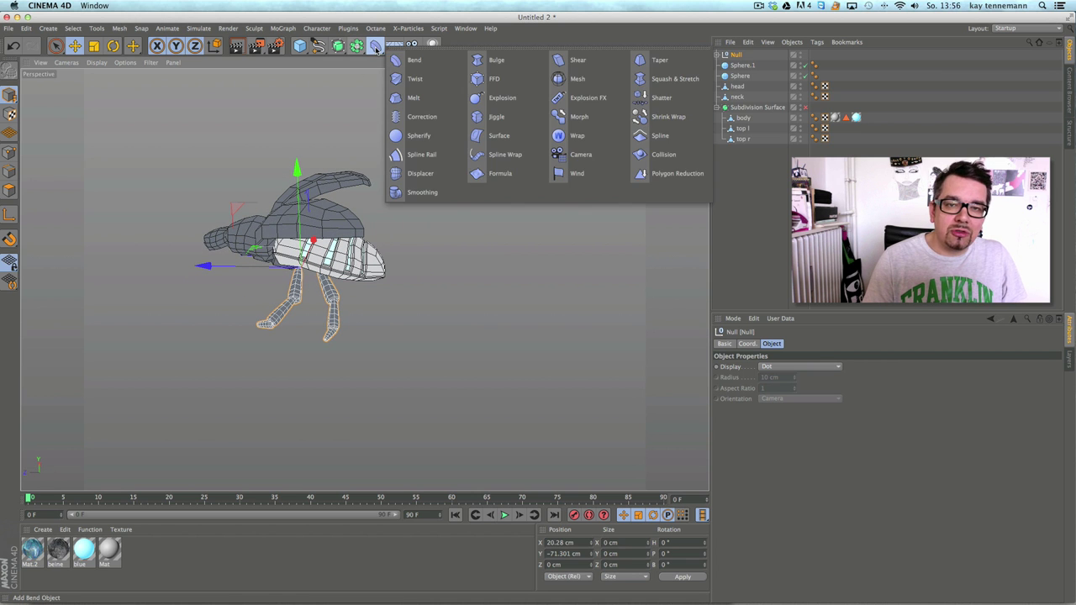
left_click(357, 46)
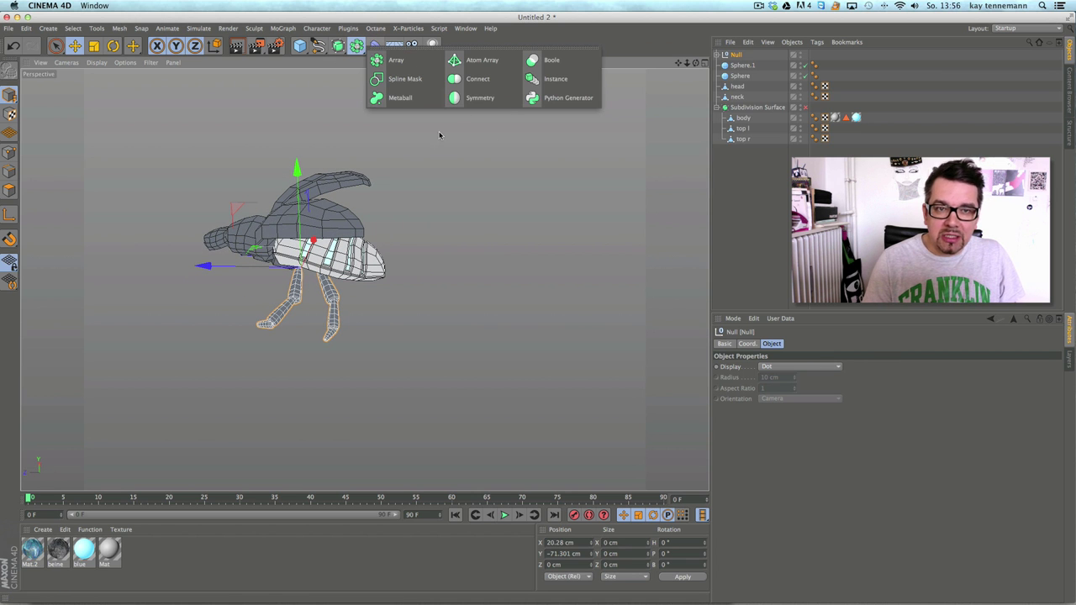
left_click(473, 99)
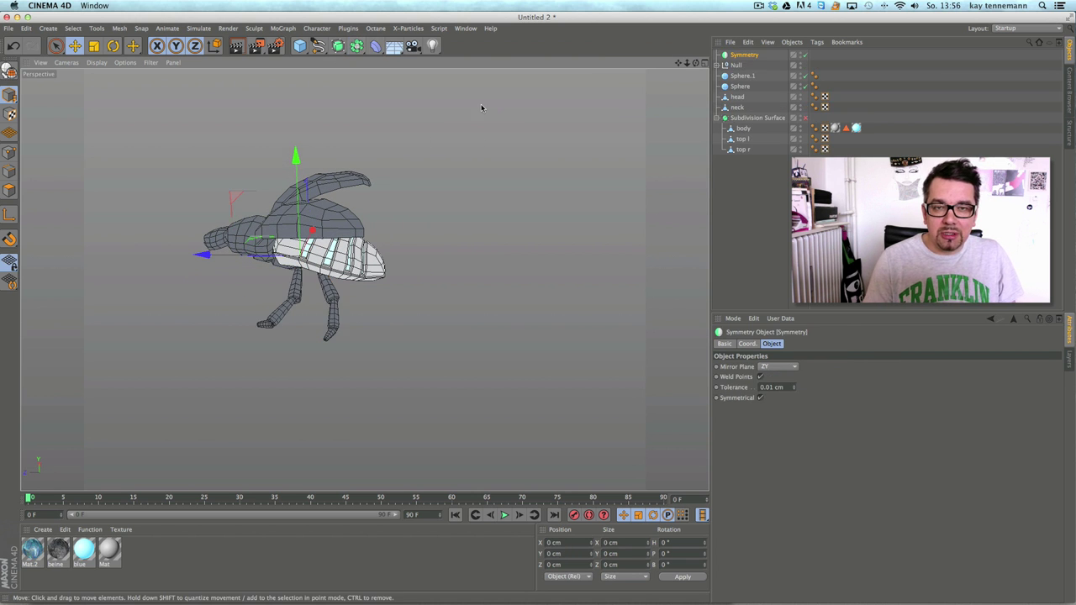
Step: Place the leg null under the Symmetry object to mirror both legs to the other side of the body
left_click(737, 66)
left_click_drag(745, 55, 740, 59)
left_click_drag(688, 101, 495, 182, "alt")
right_click_drag(495, 182, 656, 113, "alt")
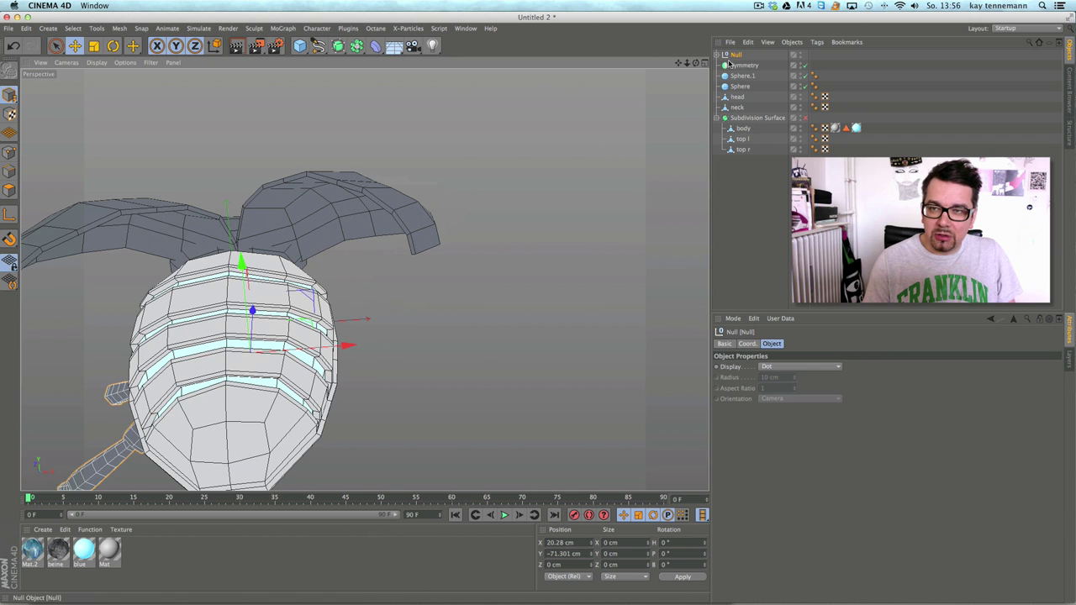
scroll(620, 126, "down", 5)
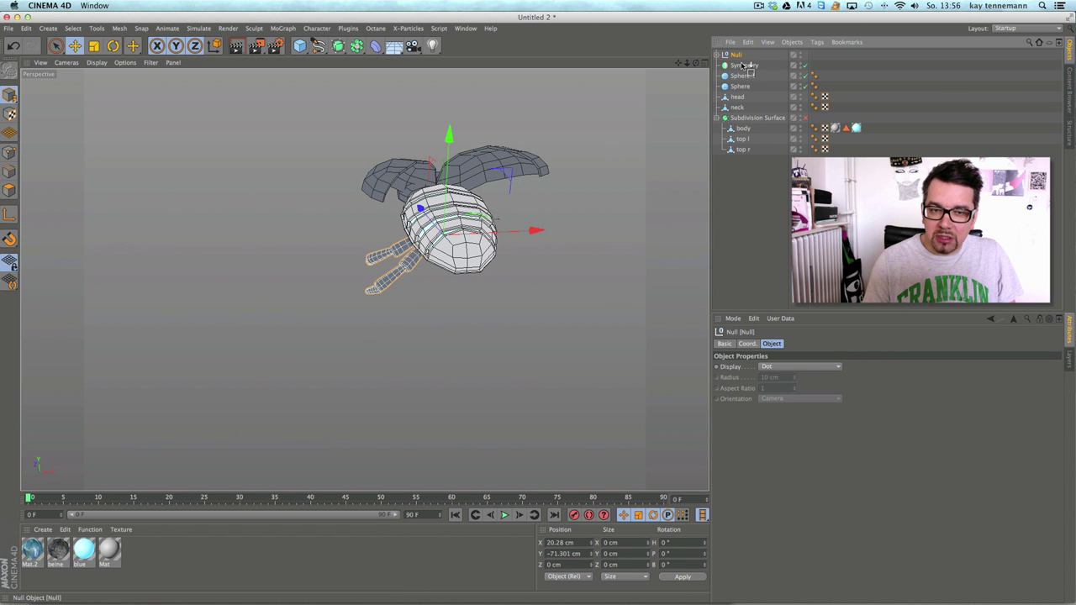
left_click_drag(651, 143, 691, 173, "alt")
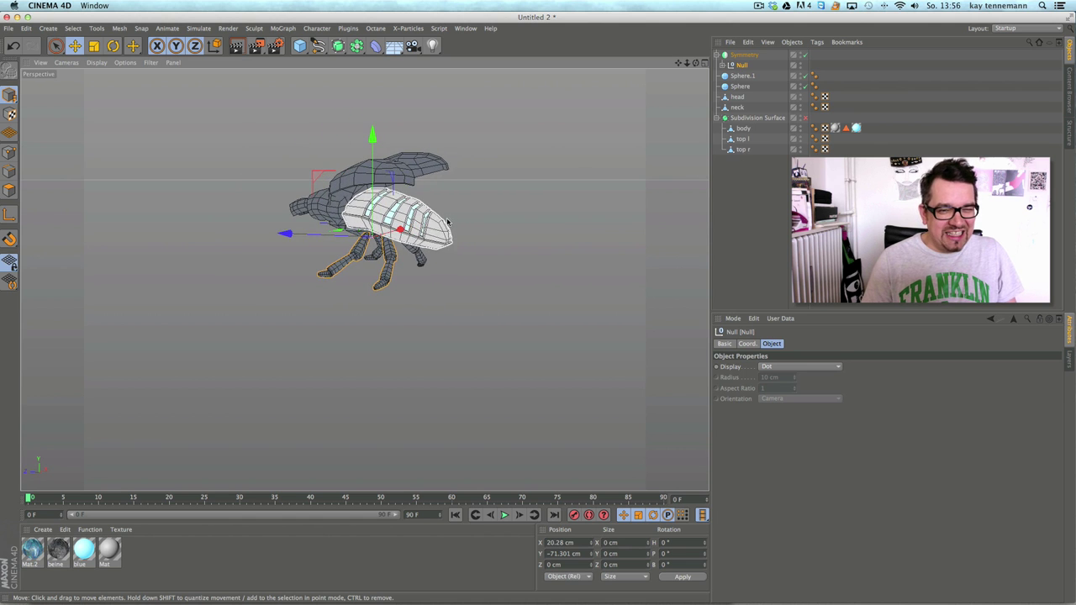
scroll(415, 216, "up", 5)
left_click_drag(415, 216, 447, 304, "alt")
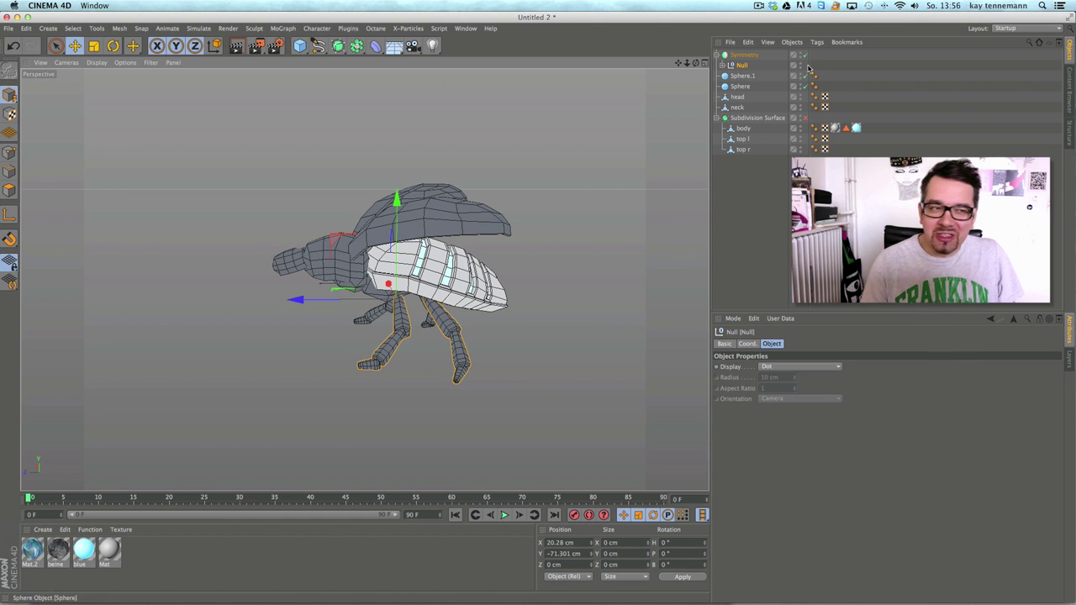
Step: Create a null object, place it below the Symmetry group and rename it "bug"
left_click(48, 28)
mouse_move(59, 40)
left_click(105, 46)
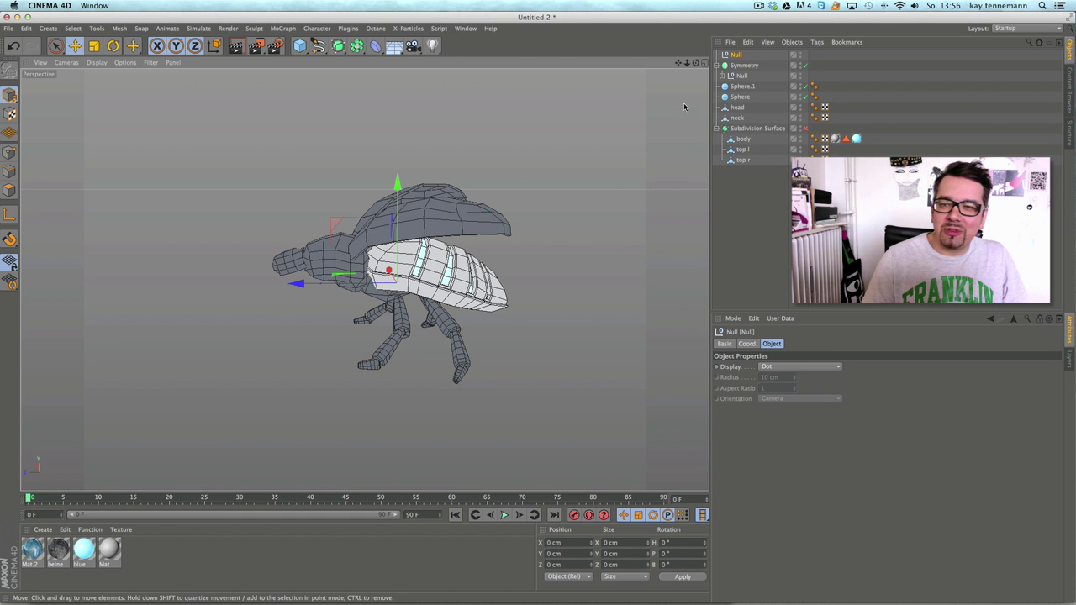
left_click_drag(735, 55, 747, 107)
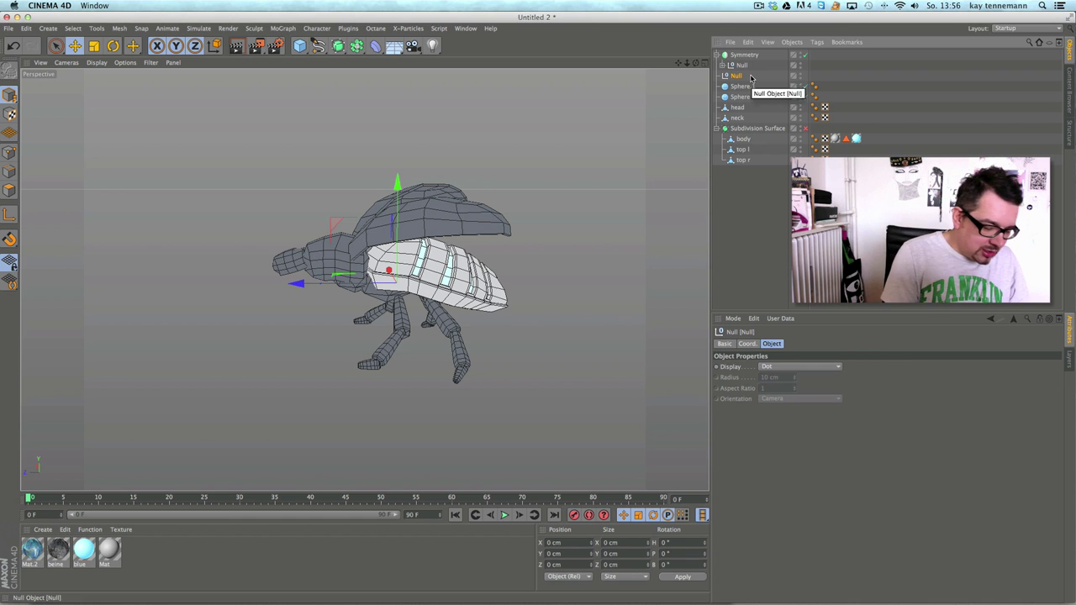
double_click(751, 76)
type("t")
key("Return")
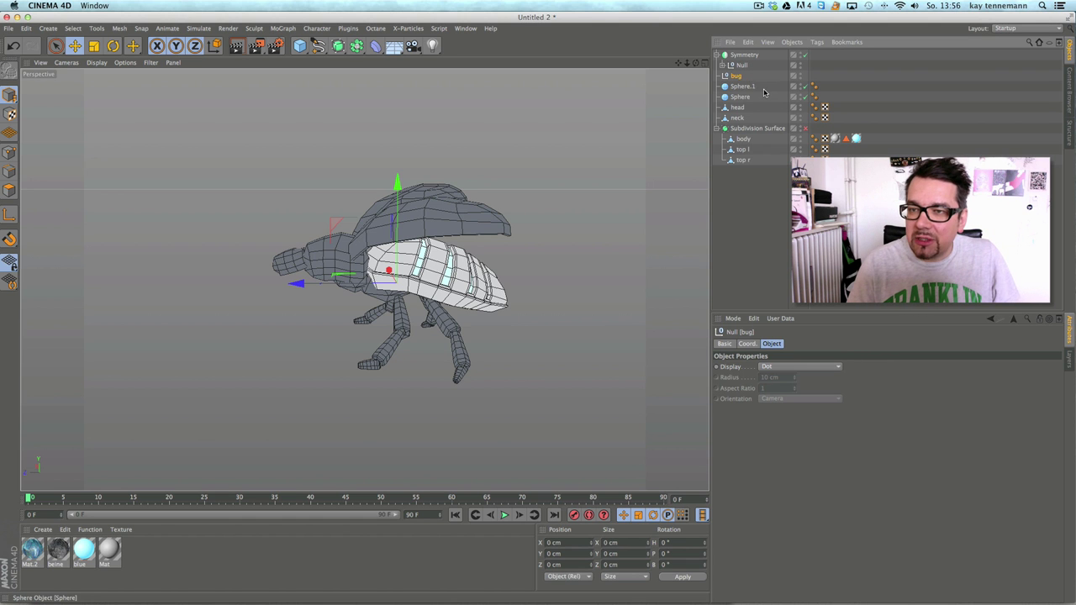
Step: Place both spheres, the head, the neck and the Subdivision Surface under the bug null and collapse its hierarchy
left_click_drag(731, 129, 731, 134)
left_click_drag(740, 88, 735, 76)
left_click(717, 75)
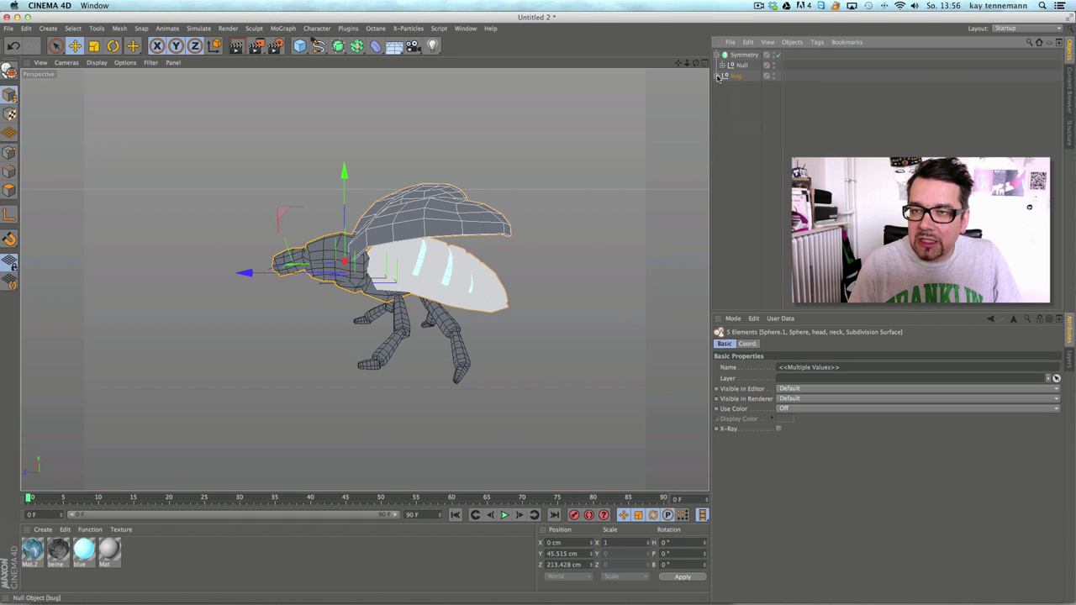
Step: Rotate the bug null to a pitch of about -13.1° and move it to about X 1.4, Y -28, Z -116.5 cm
left_click(735, 77)
left_click(114, 47)
left_click_drag(489, 238, 506, 231, "alt")
left_click_drag(444, 245, 431, 233)
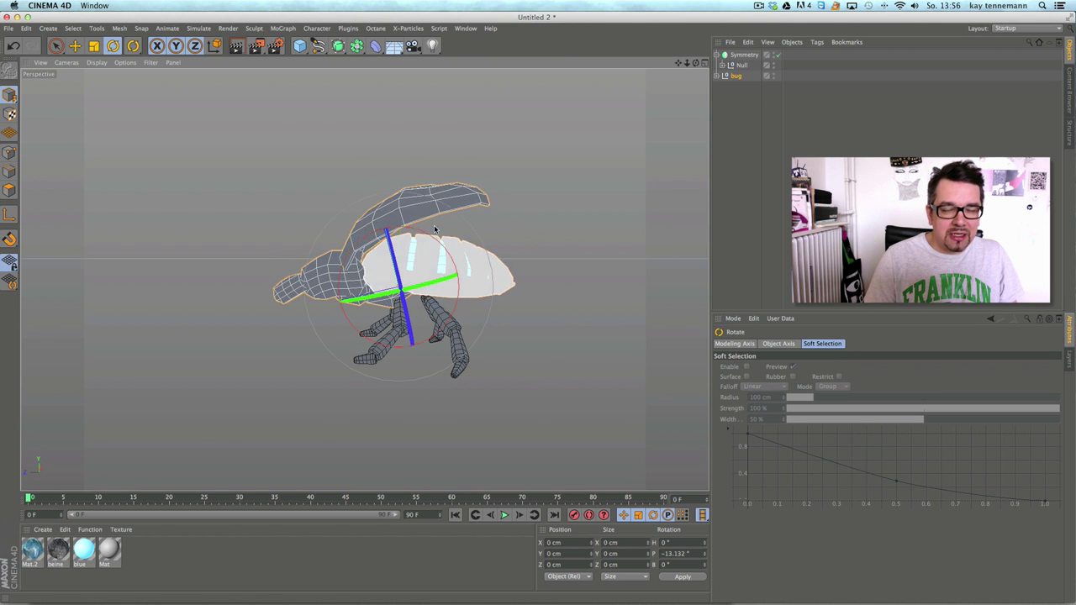
left_click(81, 46)
left_click_drag(496, 207, 524, 215)
left_click_drag(472, 270, 541, 316, "alt")
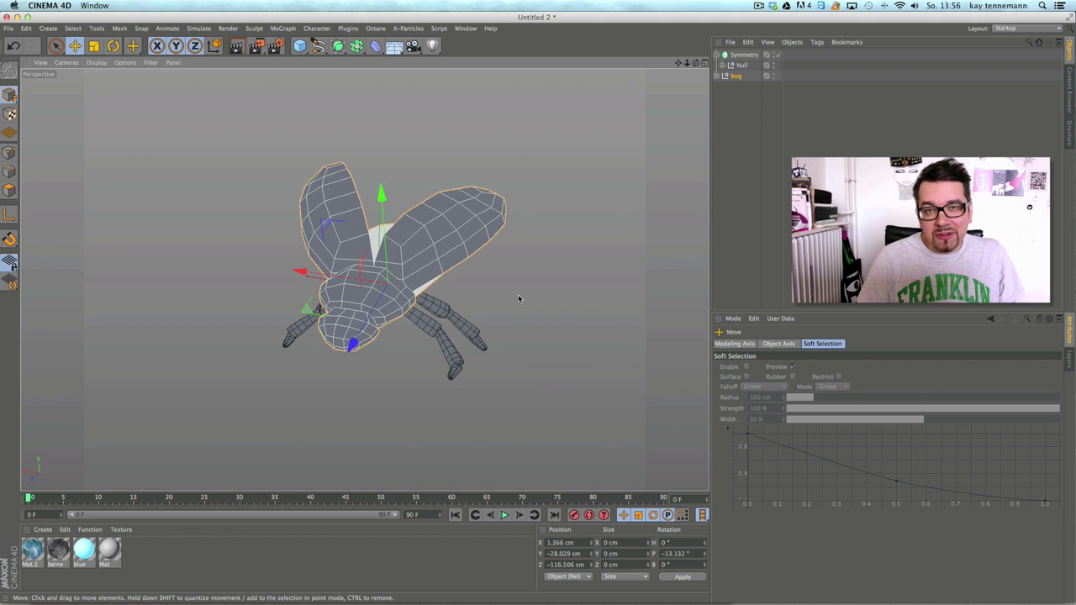
left_click_drag(529, 282, 480, 265, "alt")
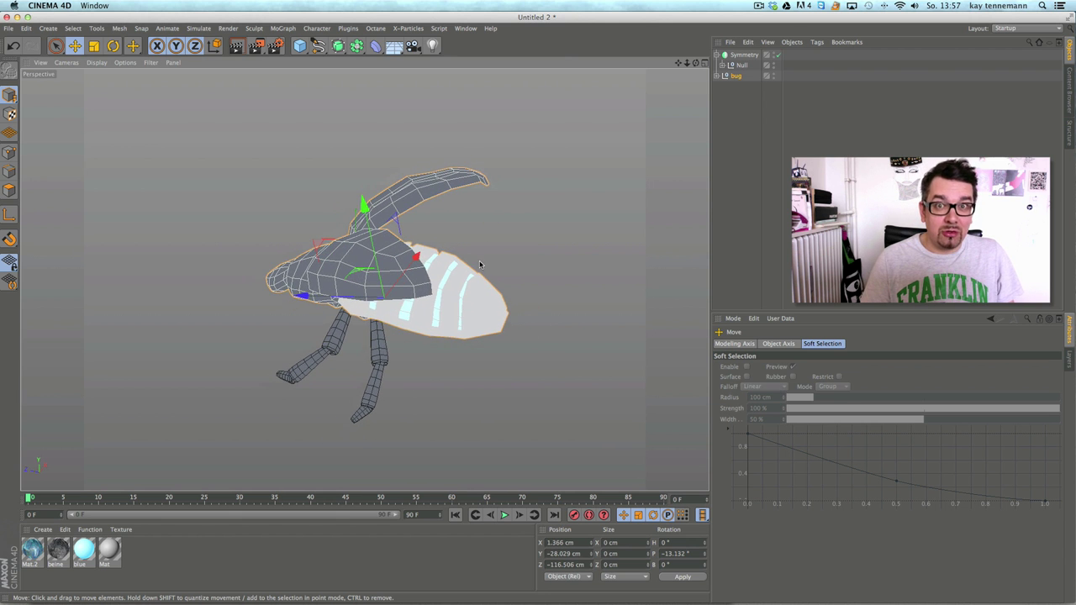
left_click_drag(414, 350, 488, 294, "alt")
Step: Move the head and neck together to about X 3.1, Y -76.2, Z 212.2 cm and rotate them to P -9°
left_click(715, 75)
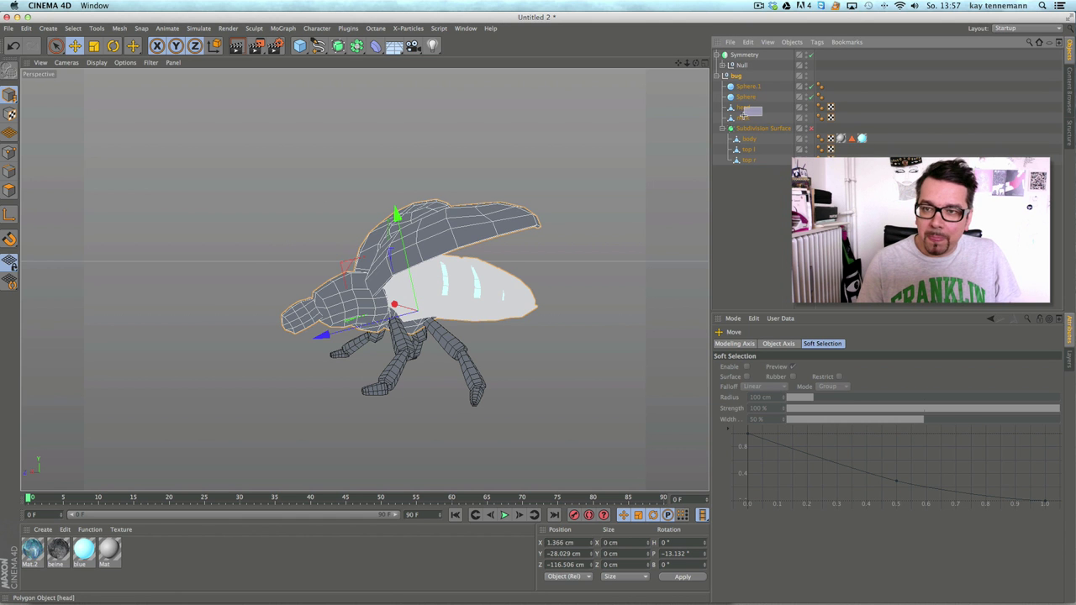
left_click_drag(743, 117, 743, 117)
left_click_drag(327, 217, 327, 222)
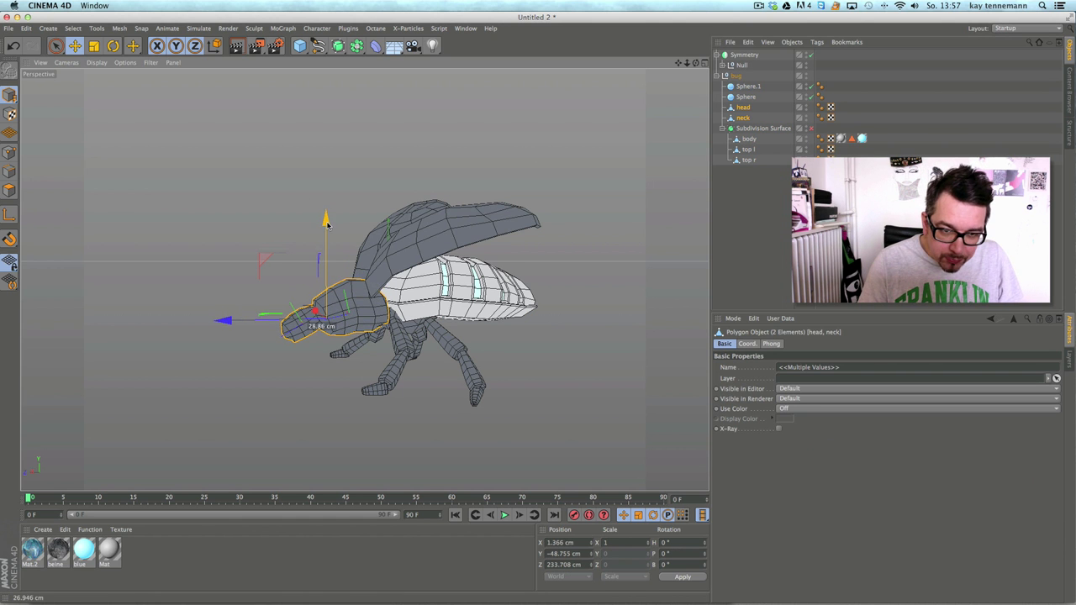
left_click(114, 48)
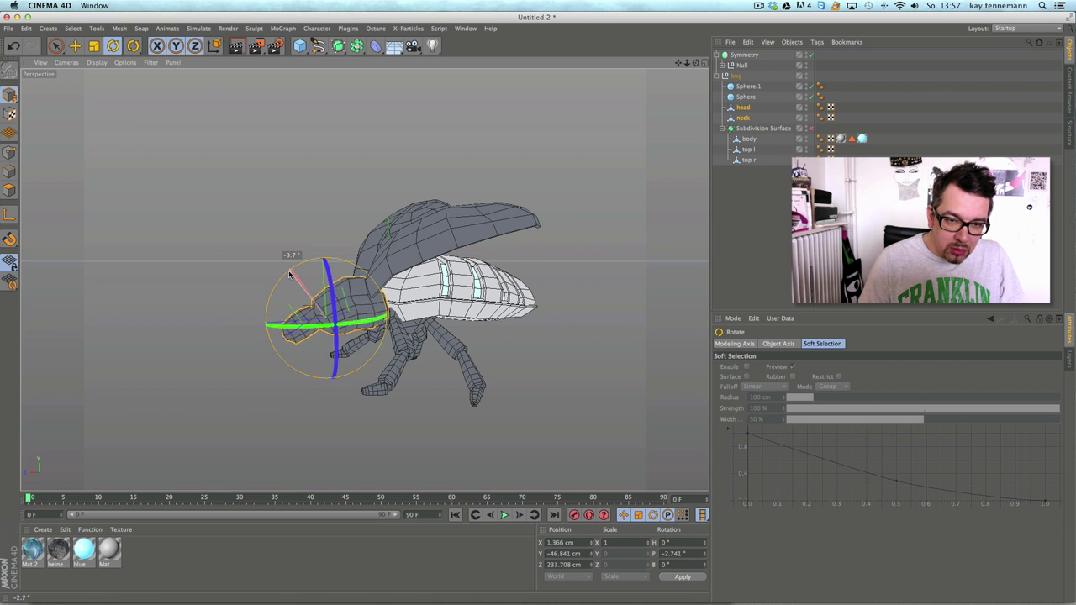
left_click(76, 48)
left_click_drag(376, 256, 341, 218, "alt")
left_click_drag(341, 218, 397, 247, "alt")
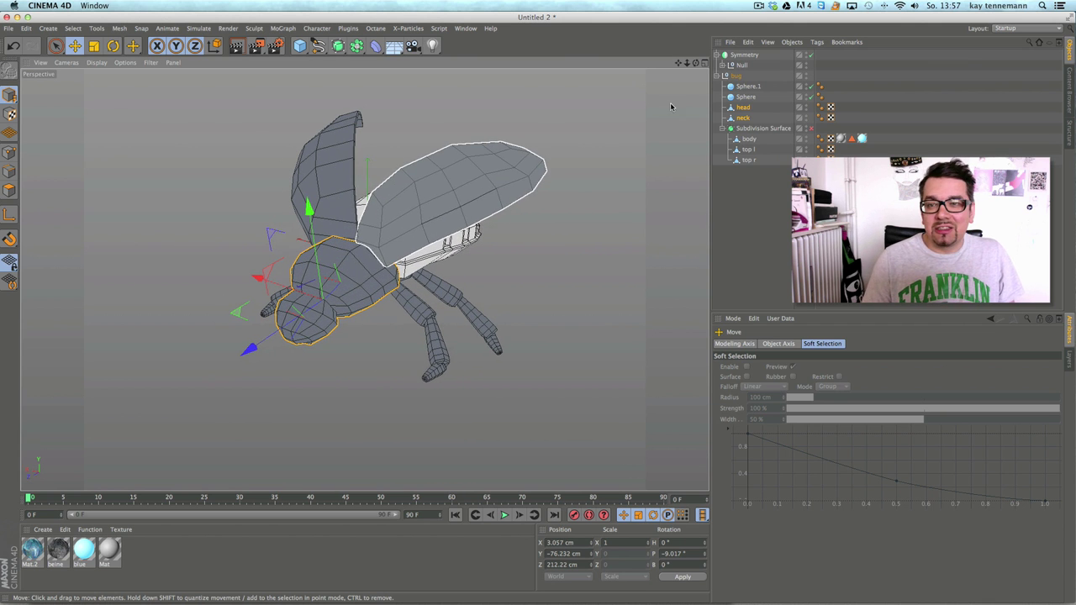
Step: Duplicate the front leg's foot cone as a separate object outside the Symmetry hierarchy
left_click(724, 65)
left_click(728, 108)
left_click(758, 128)
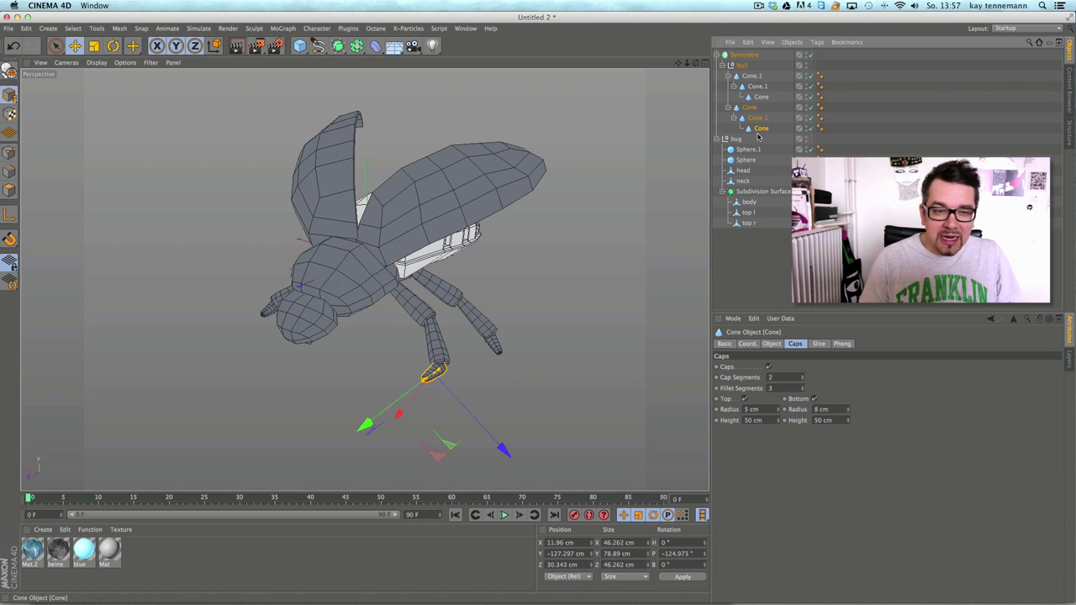
key("super+c")
key("super+v")
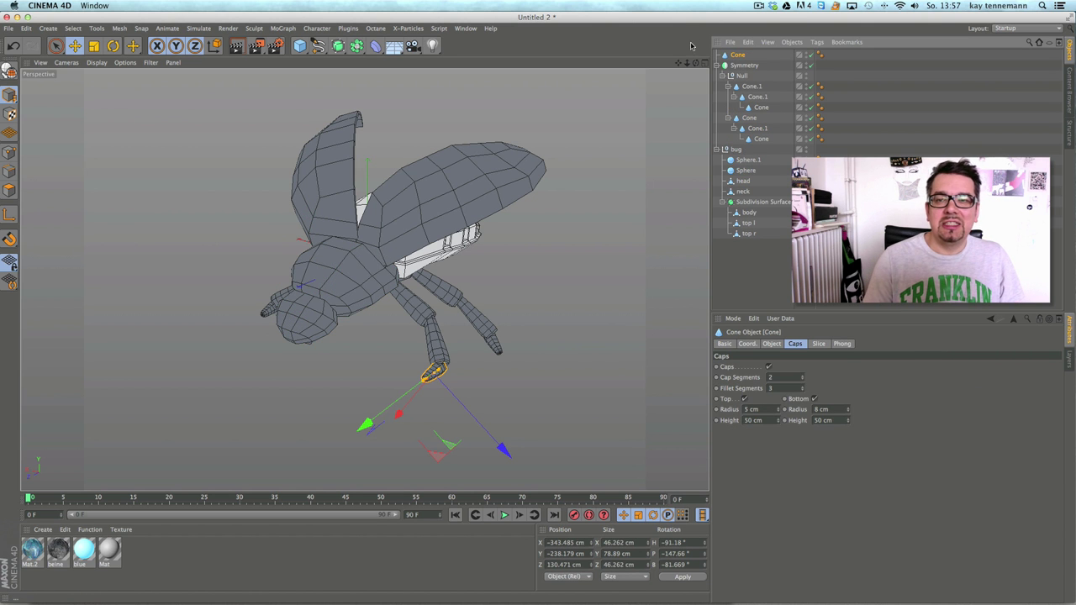
Step: In the top view, place the copied cone by the head at about X -70, Z 355.5 cm, rotated to H -72.9°, P -180.6°, B -85.7°
left_click(705, 63)
left_click(705, 63)
left_click_drag(388, 309, 587, 142)
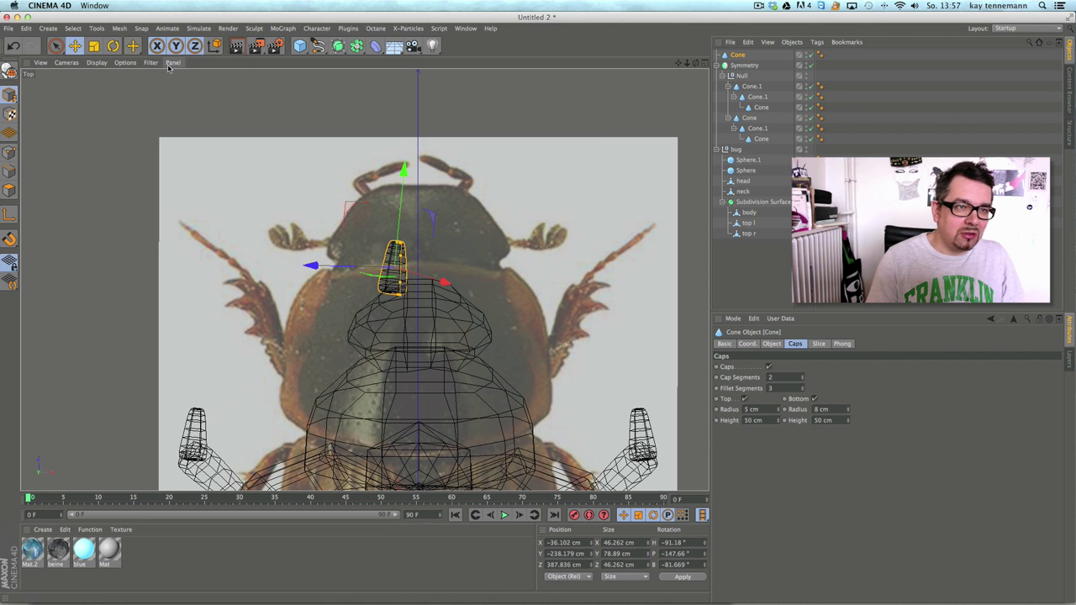
key("r")
left_click_drag(435, 312, 376, 284)
key("e")
left_click_drag(264, 197, 257, 236)
left_click(705, 63)
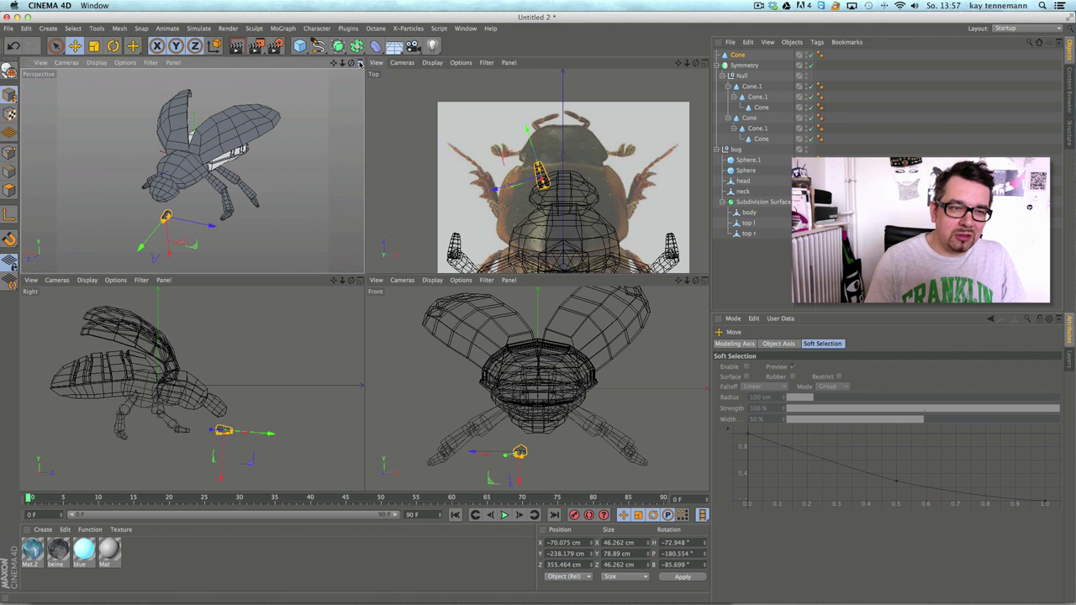
Step: Scale the copied cone to about 35.5 x 60.6 x 35.5 cm and raise it to about Y -125 cm at the head
left_click(359, 63)
left_click_drag(302, 418, 304, 420)
key("t")
left_click_drag(164, 228, 210, 105, "alt")
left_click(76, 47)
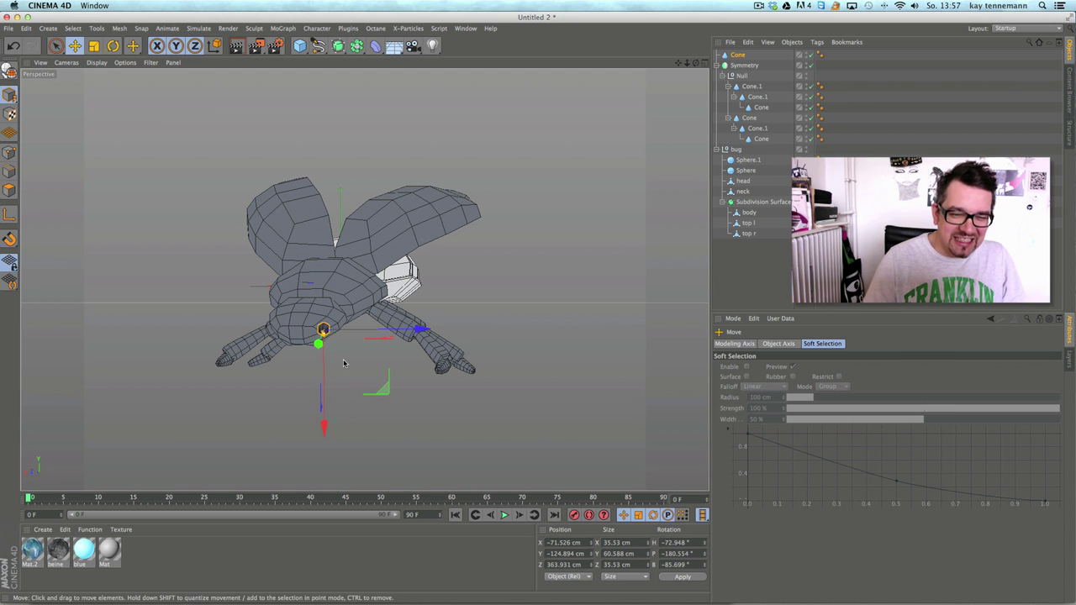
Step: Put the small cone into the null under the Symmetry object and position it at about X -91.6, Y -68.4, Z 362.8 cm
left_click_drag(521, 236, 611, 204, "alt")
left_click_drag(738, 55, 744, 76)
left_click_drag(420, 345, 412, 156, "alt")
left_click(466, 27)
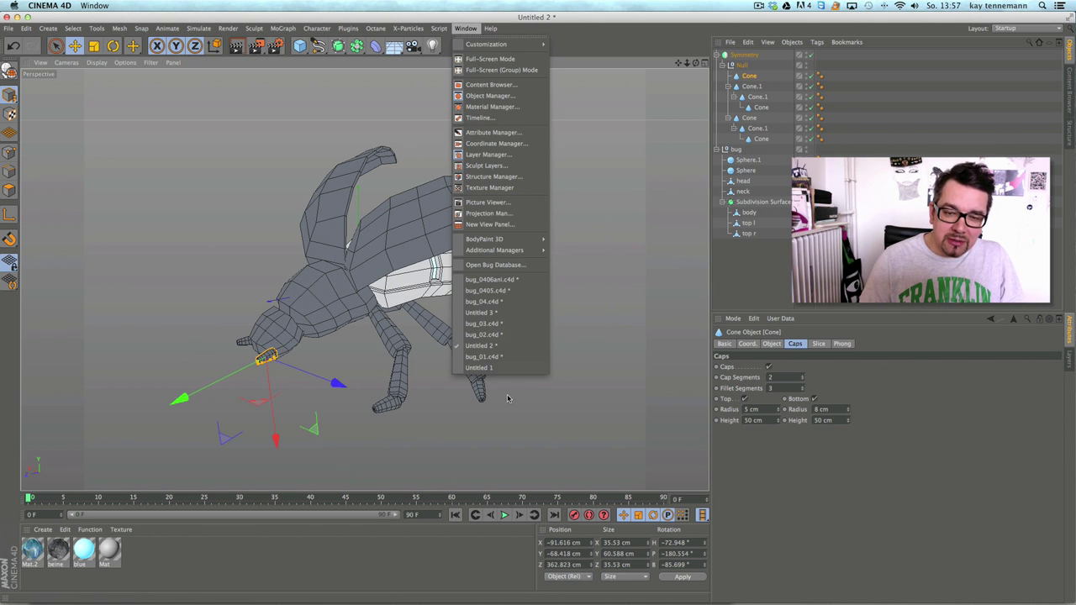
left_click(630, 361)
Step: Add a Disc object, enlarge it beyond the bug's footprint and lower it beneath the legs as a ground plate
left_click_drag(522, 259, 392, 75, "alt")
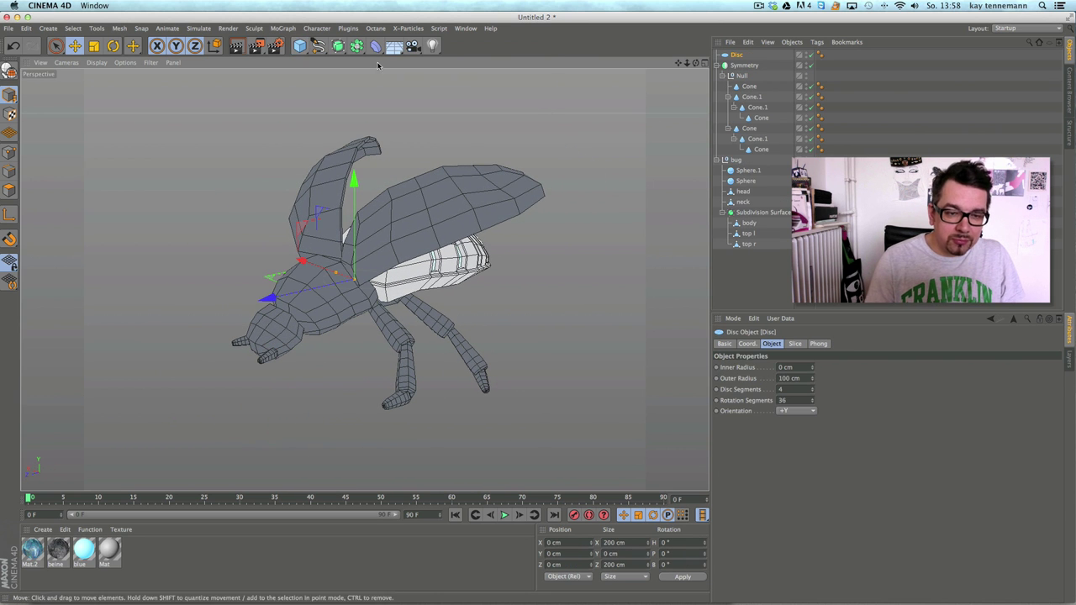
left_click(93, 47)
left_click_drag(87, 190, 353, 178)
left_click_drag(142, 194, 445, 189)
left_click_drag(142, 160, 284, 247)
key("e")
left_click_drag(365, 272, 344, 292)
Step: Rotate the rear leg from its upper cone segment to adjust its stance on the disc
left_click(759, 108)
left_click(761, 108)
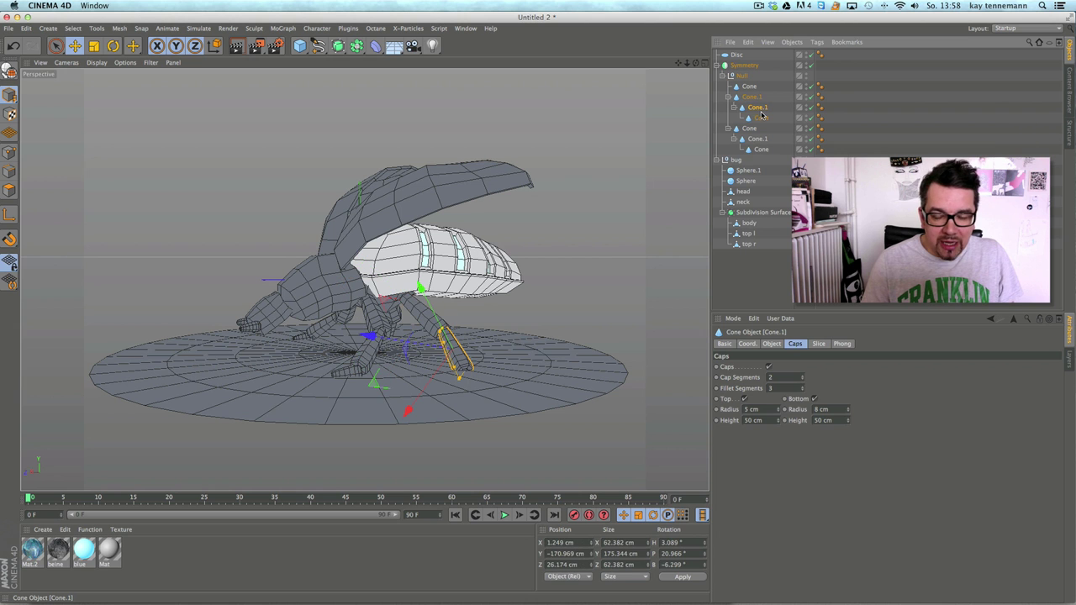
left_click(756, 98)
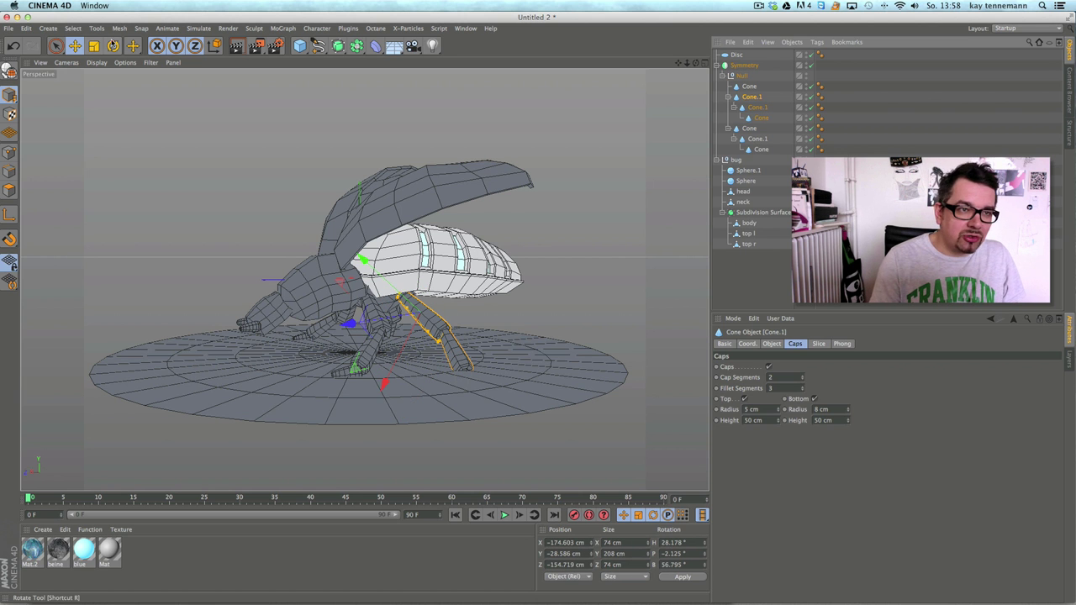
key("r")
left_click_drag(467, 296, 462, 286)
Step: Rotate the rear leg's foot cone to about P -147.9°, B -14.1° to rest on the disc
left_click(761, 118)
left_click_drag(491, 337, 572, 326)
key("e")
right_click_drag(572, 326, 412, 312, "alt")
left_click_drag(412, 312, 410, 347, "alt")
Step: Save the project as bug.c4d in the part02_modeling folder inside BUG making on the desktop
left_click(9, 28)
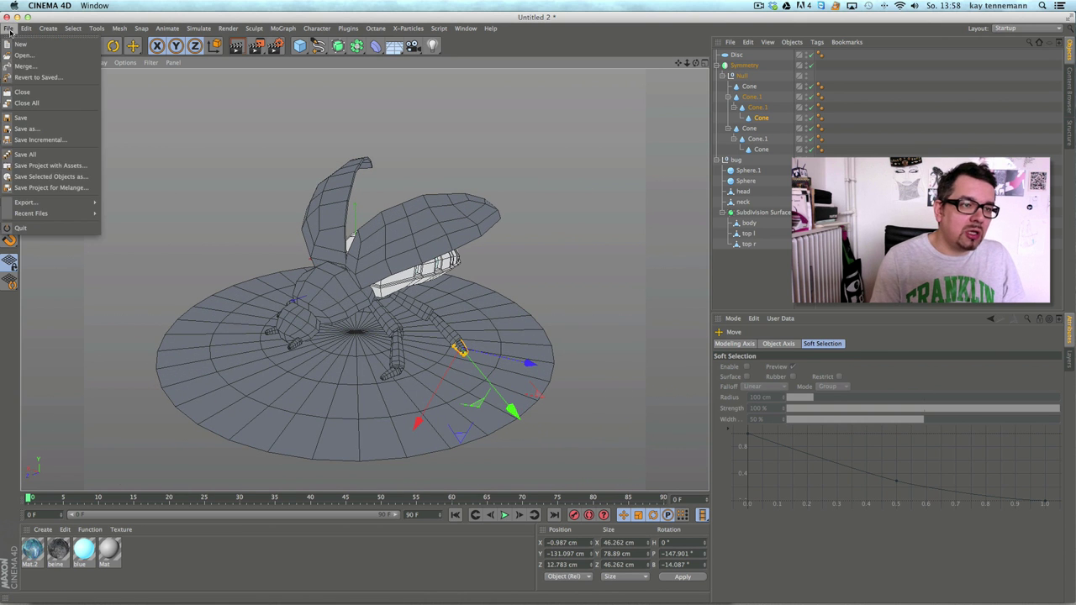
left_click(56, 134)
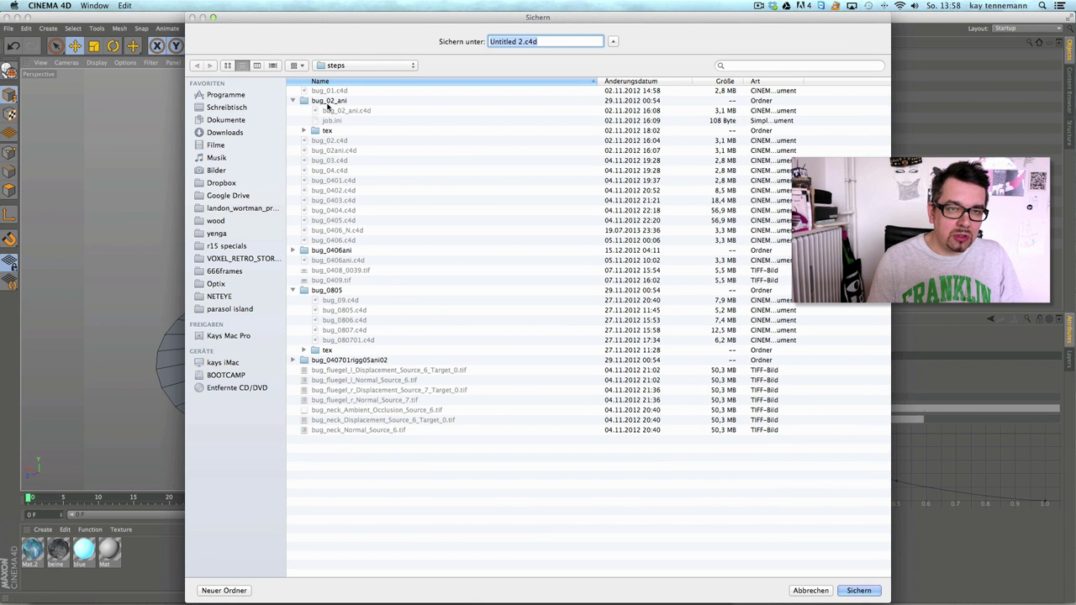
left_click(240, 109)
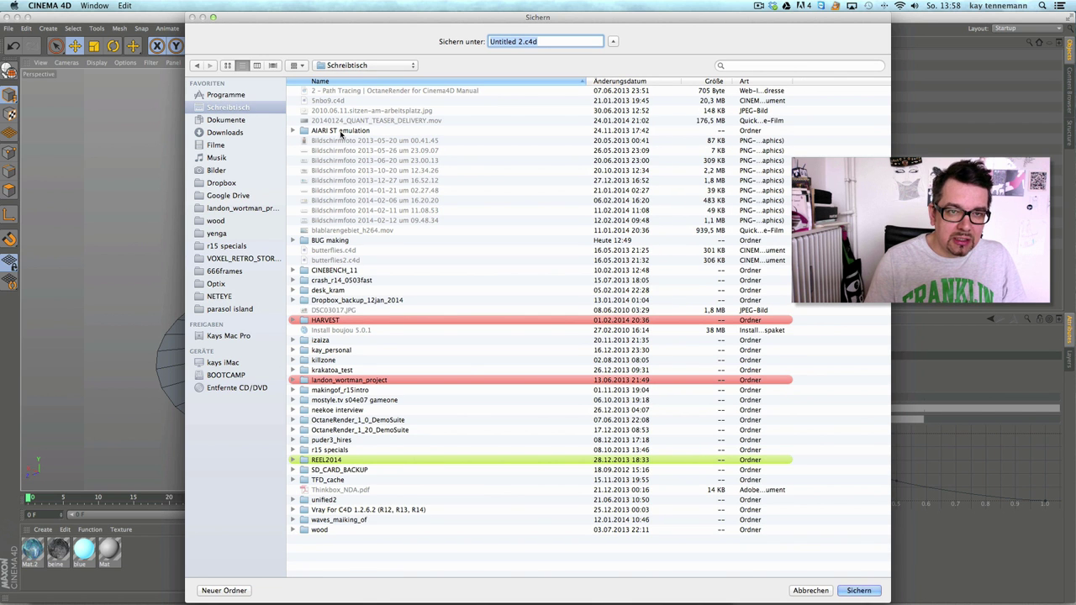
double_click(344, 242)
double_click(344, 101)
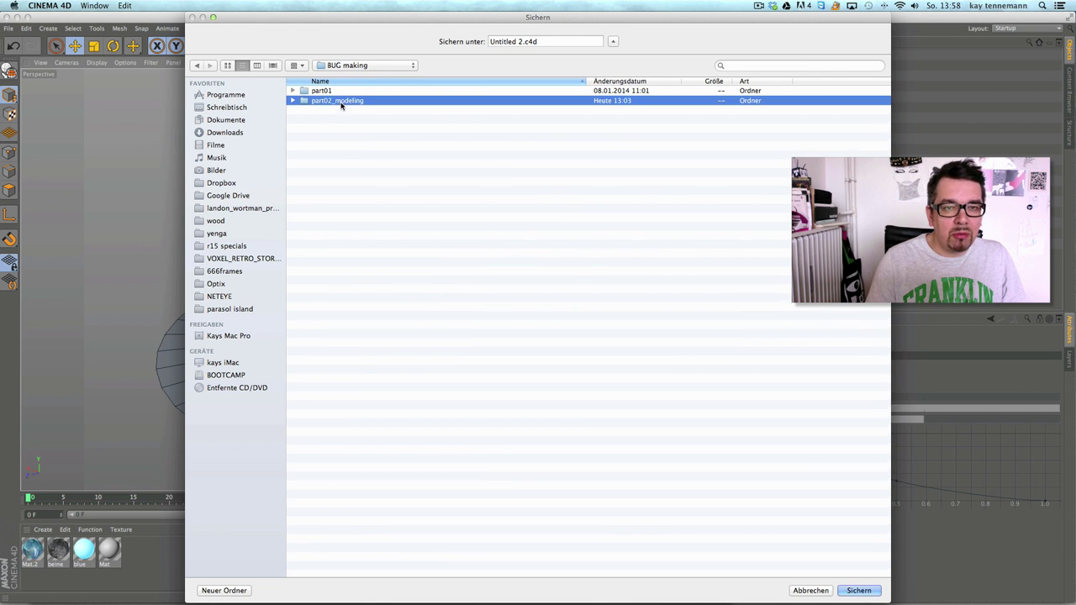
left_click(525, 43)
type("bug")
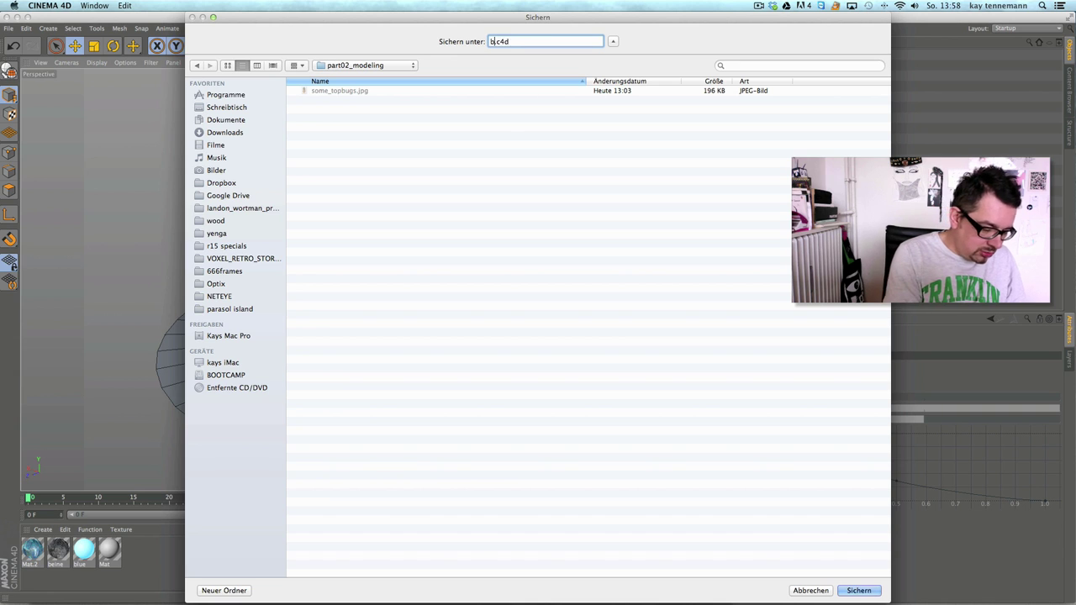
key("Return")
Step: Add a Physical Sky object to light the scene
left_click_drag(443, 172, 447, 239, "alt")
right_click_drag(428, 236, 448, 227, "alt")
left_click_drag(448, 227, 438, 244, "alt")
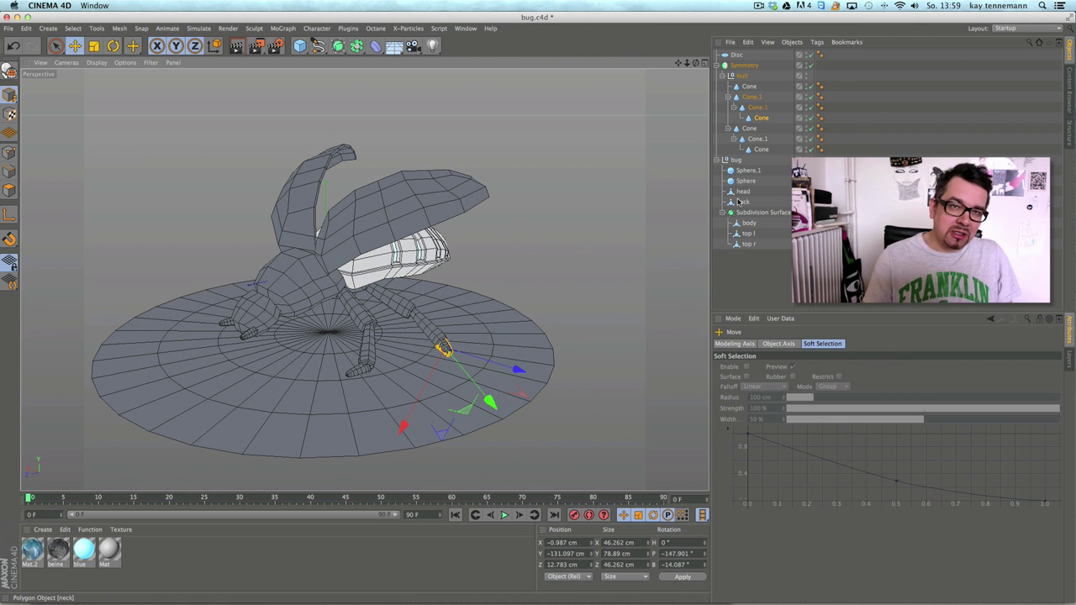
left_click(396, 48)
left_click(504, 62)
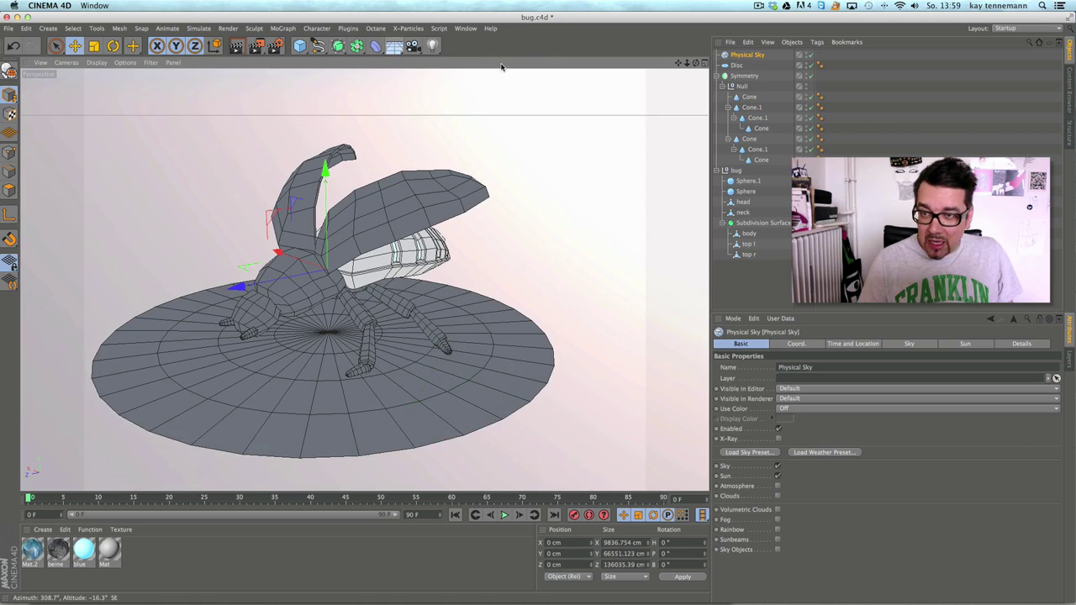
middle_click_drag(307, 311, 345, 310, "alt")
left_click_drag(344, 297, 281, 275, "alt")
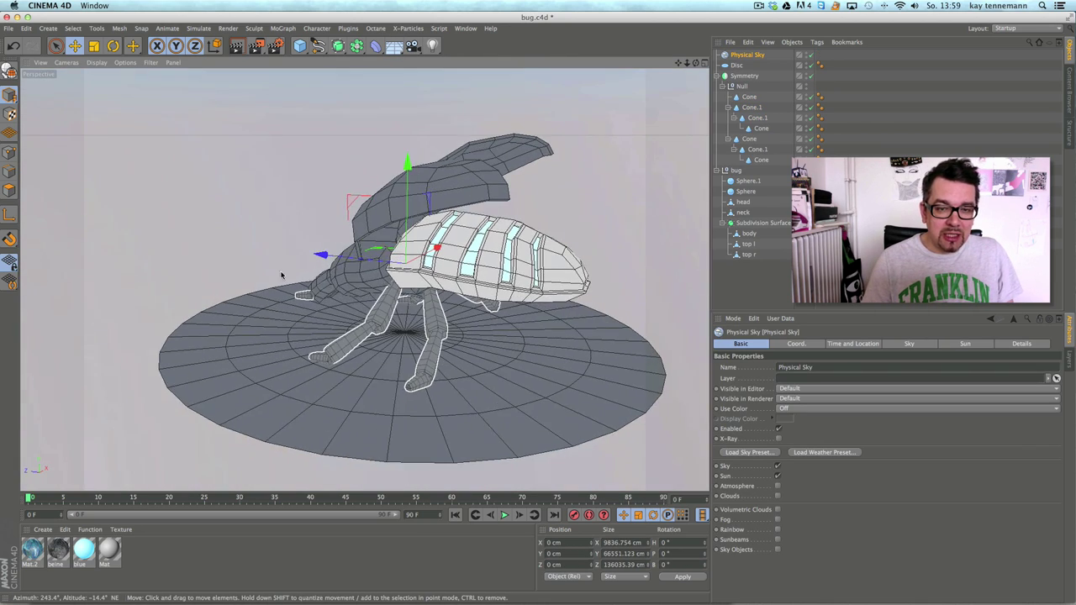
middle_click_drag(282, 275, 229, 284, "alt")
Step: Assign the Mat material to the leg null and the bug null, and render a preview in the viewport
left_click_drag(58, 549, 746, 85)
left_click_drag(240, 465, 740, 172)
left_click_drag(469, 339, 336, 131, "alt")
left_click(236, 45)
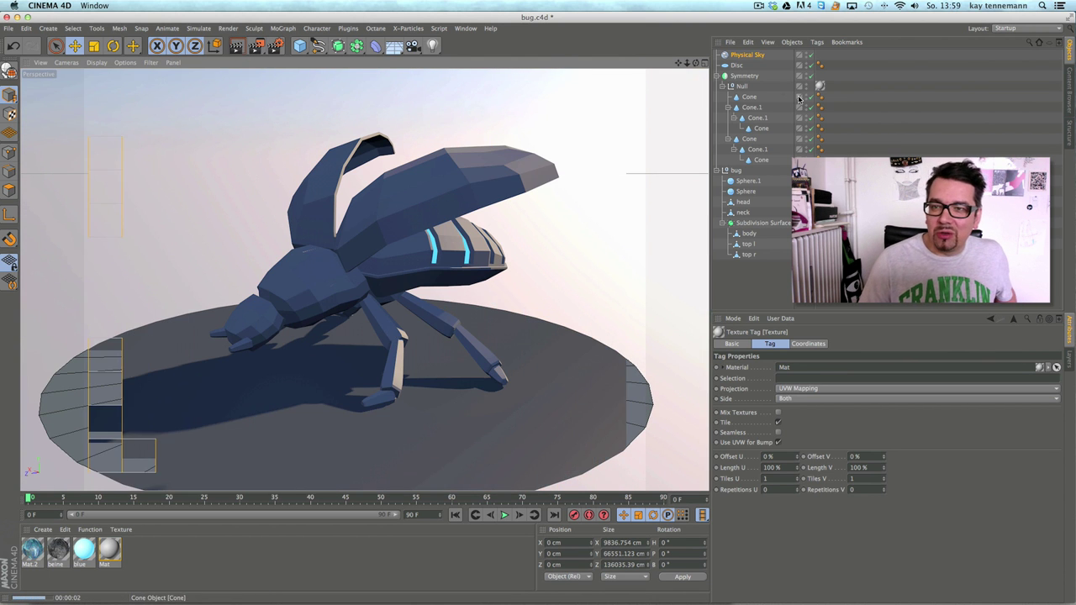
Step: Set the Physical Sky's time to 16:00:00 and render the viewport again
left_click(747, 55)
left_click(849, 345)
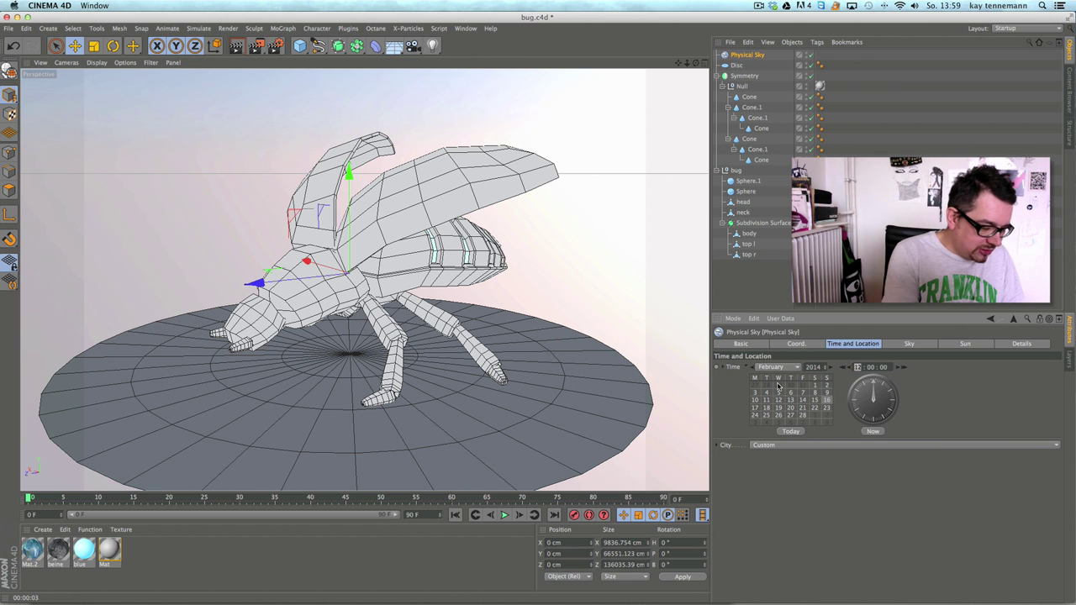
key("Return")
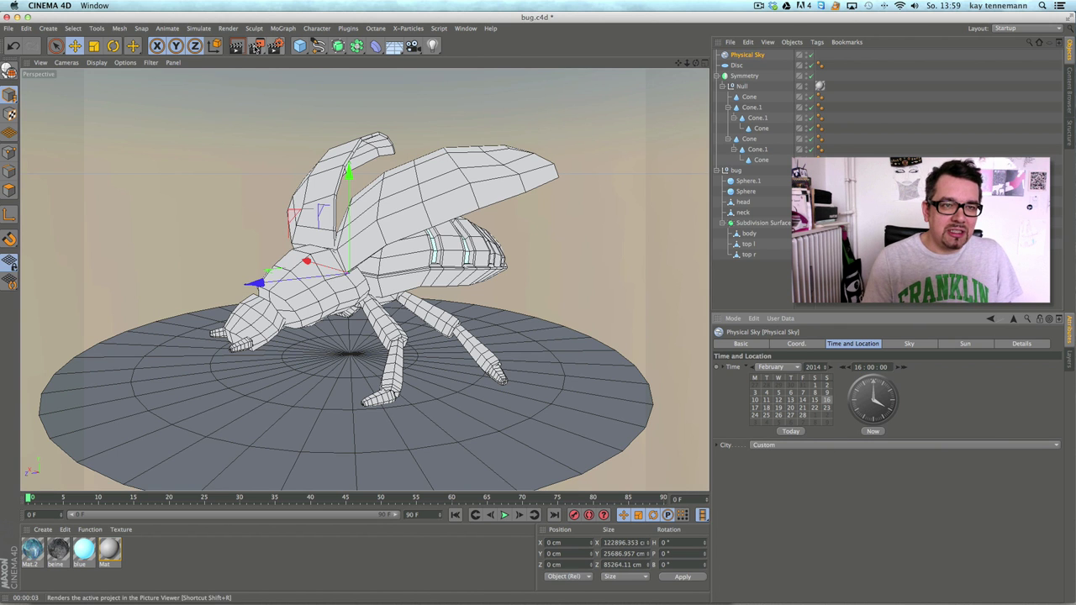
left_click(237, 46)
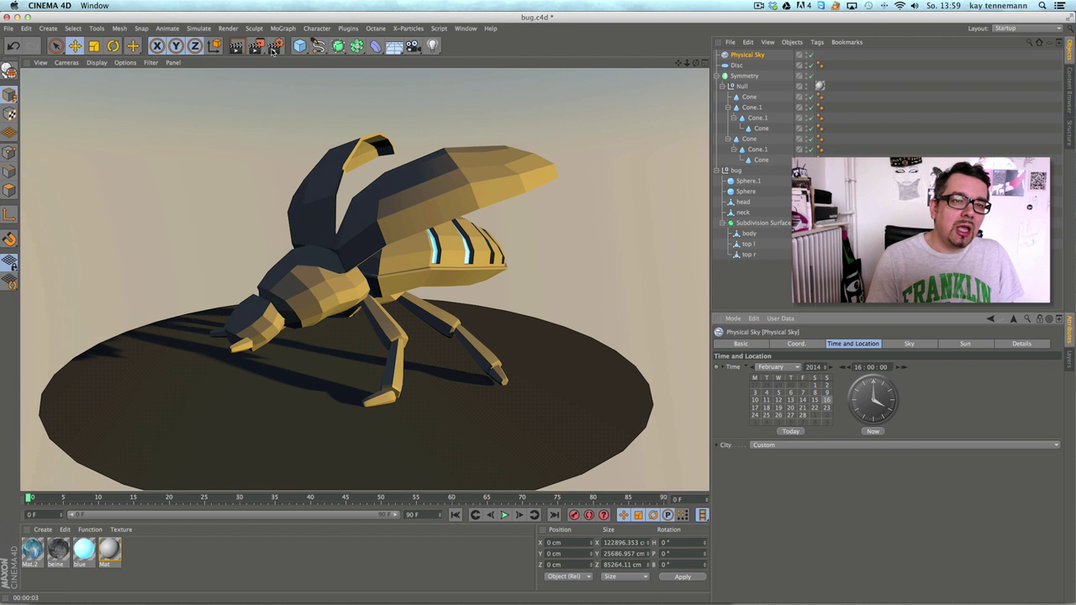
Step: Add the Global Illumination effect to the render settings with Quasi-Monte Carlo (QMC) as the secondary method
left_click(276, 46)
left_click(81, 207)
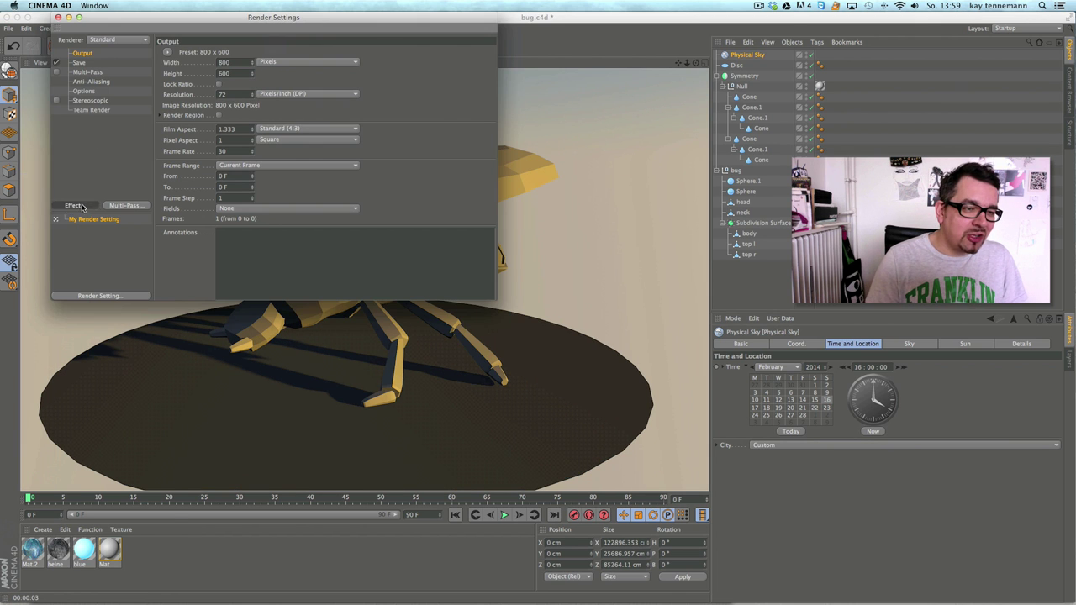
left_click(131, 350)
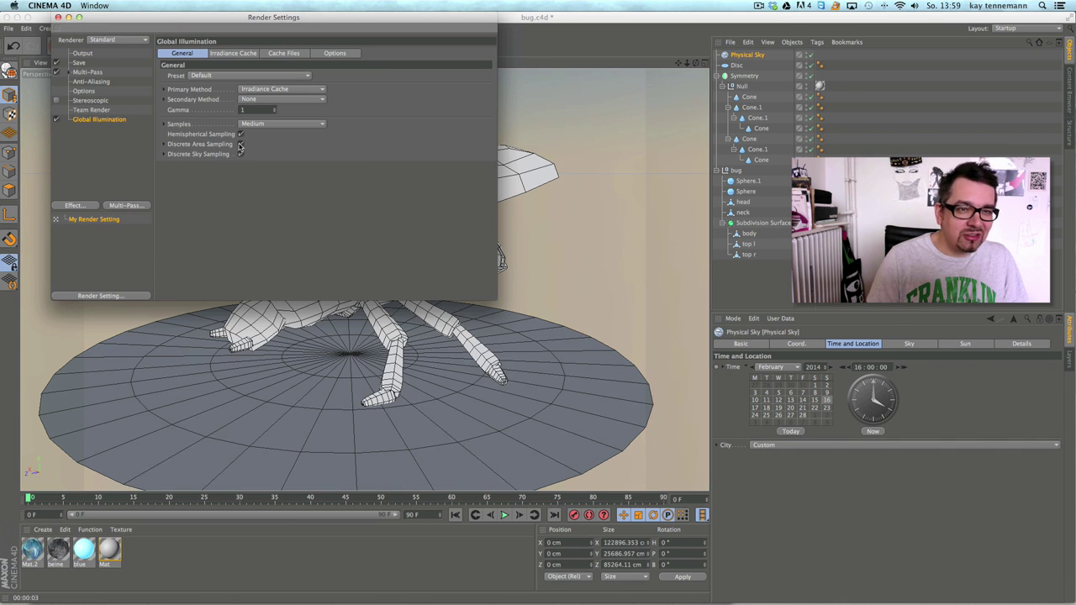
left_click(271, 100)
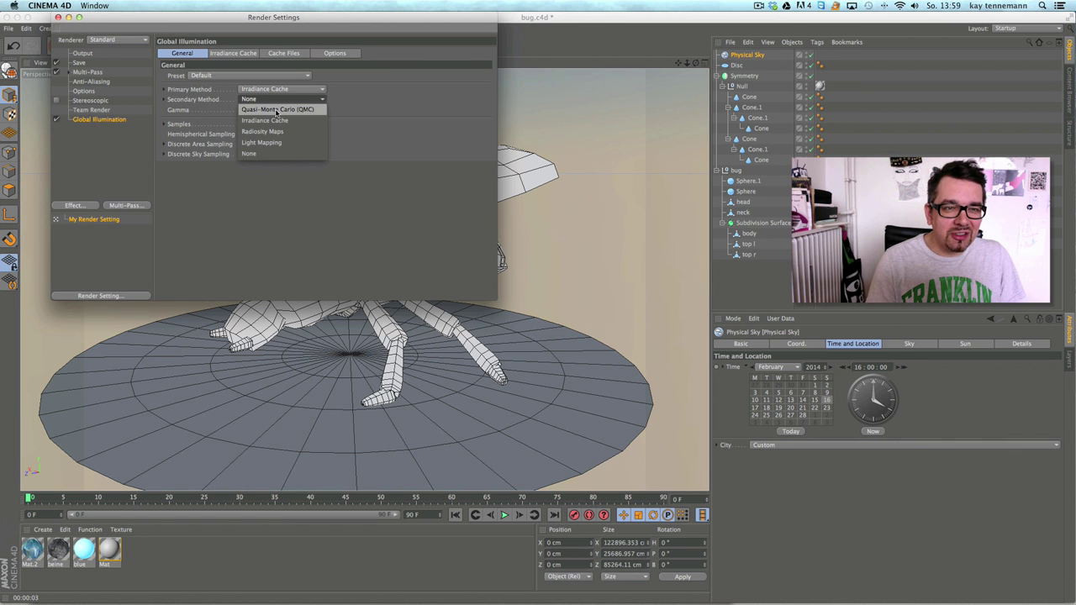
left_click(276, 110)
left_click(58, 17)
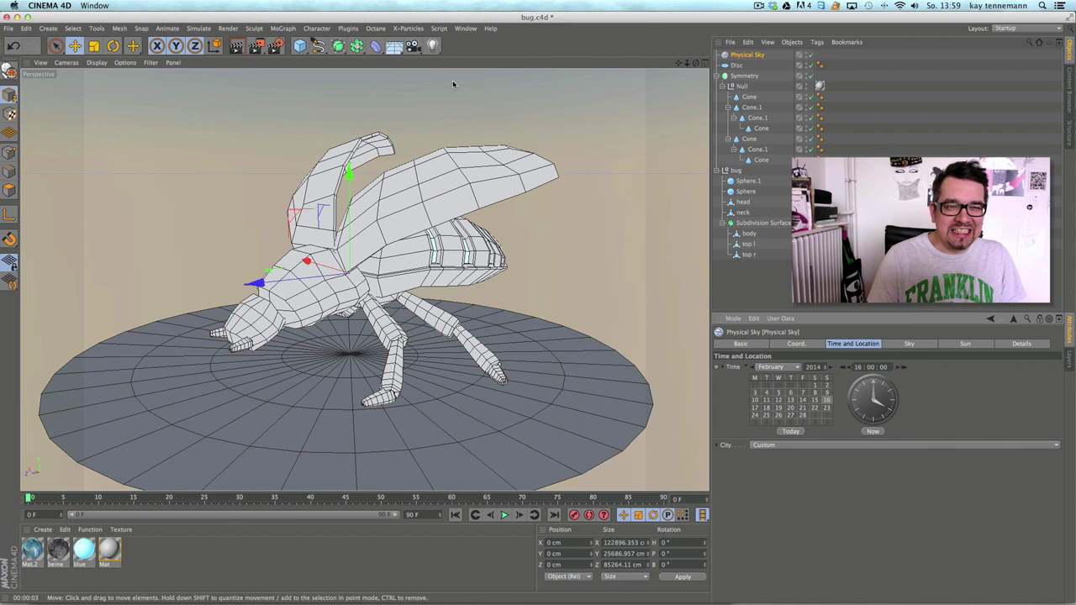
Step: Render the scene to the Picture Viewer, enlarging and repositioning its window
left_click(256, 46)
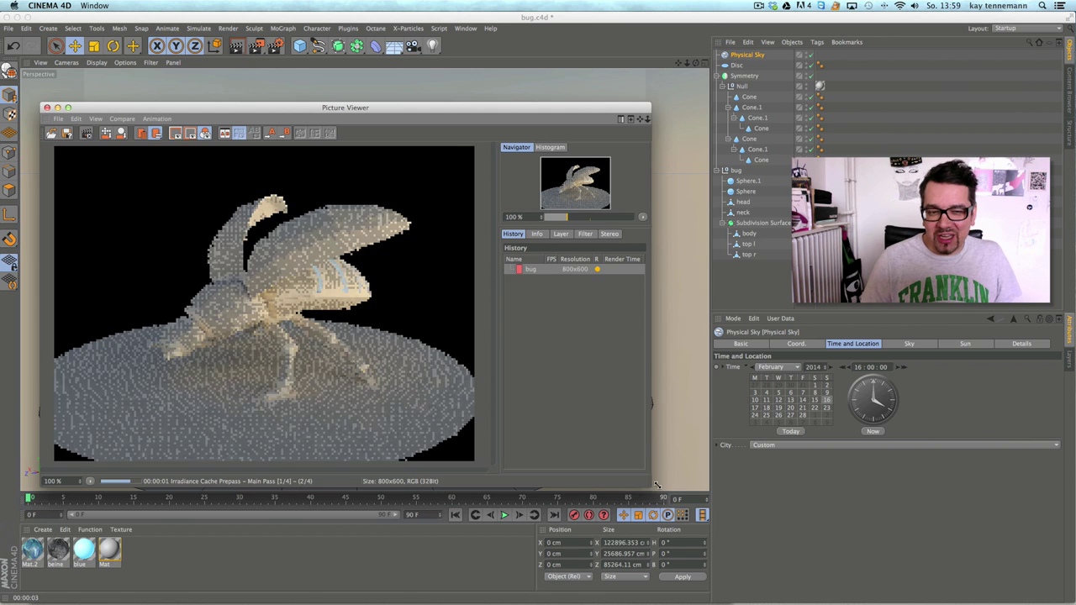
left_click_drag(650, 486, 872, 530)
left_click_drag(519, 109, 519, 59)
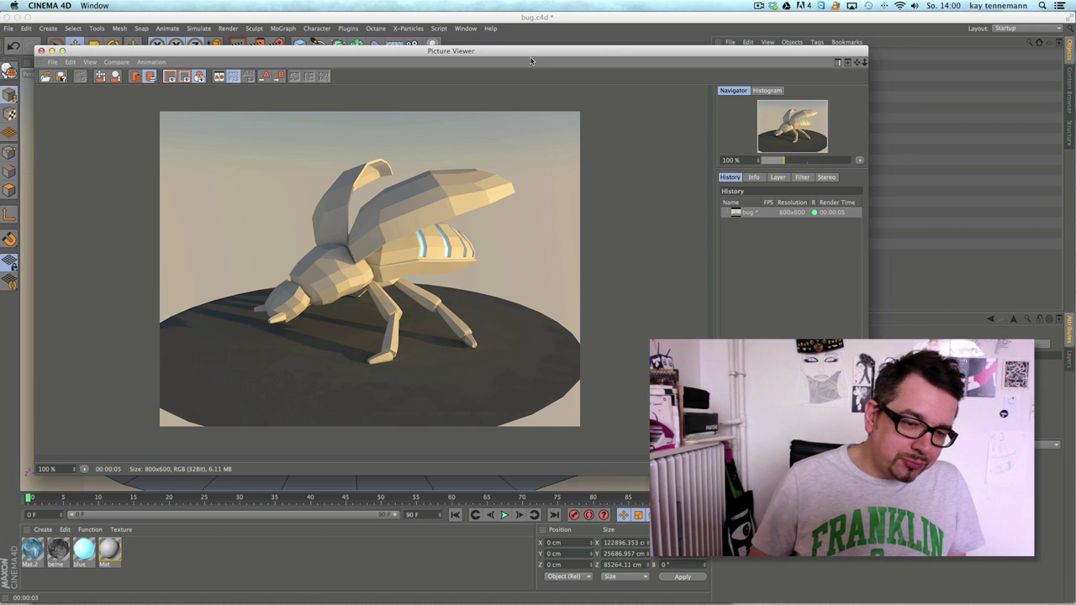
Step: Switch to Safari to view the dung beetle reference images and return to the render in Cinema 4D
mouse_move(271, 582)
left_click(204, 580)
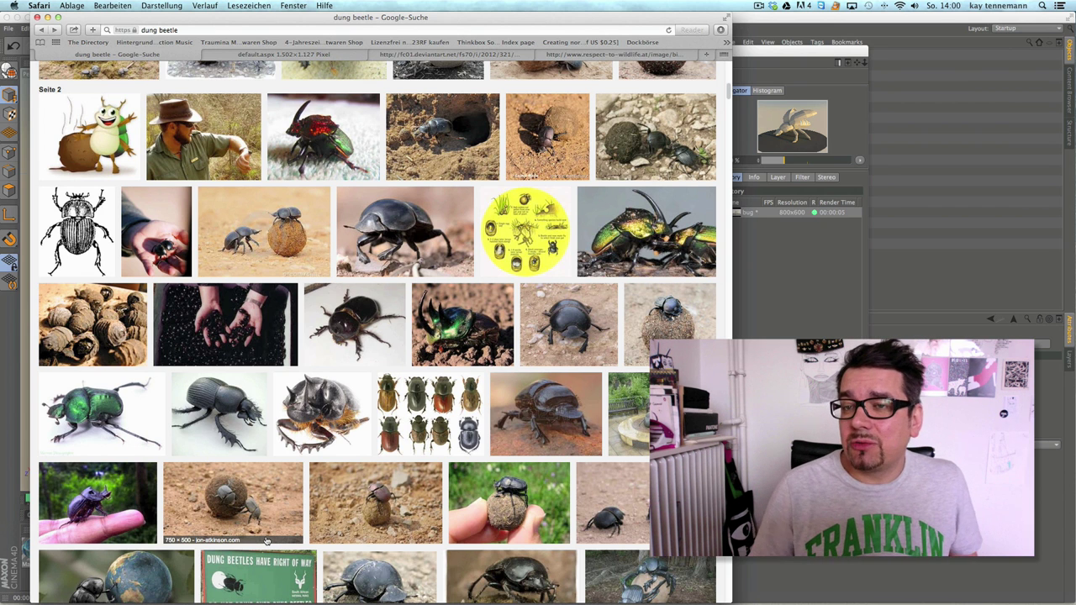
left_click(758, 6)
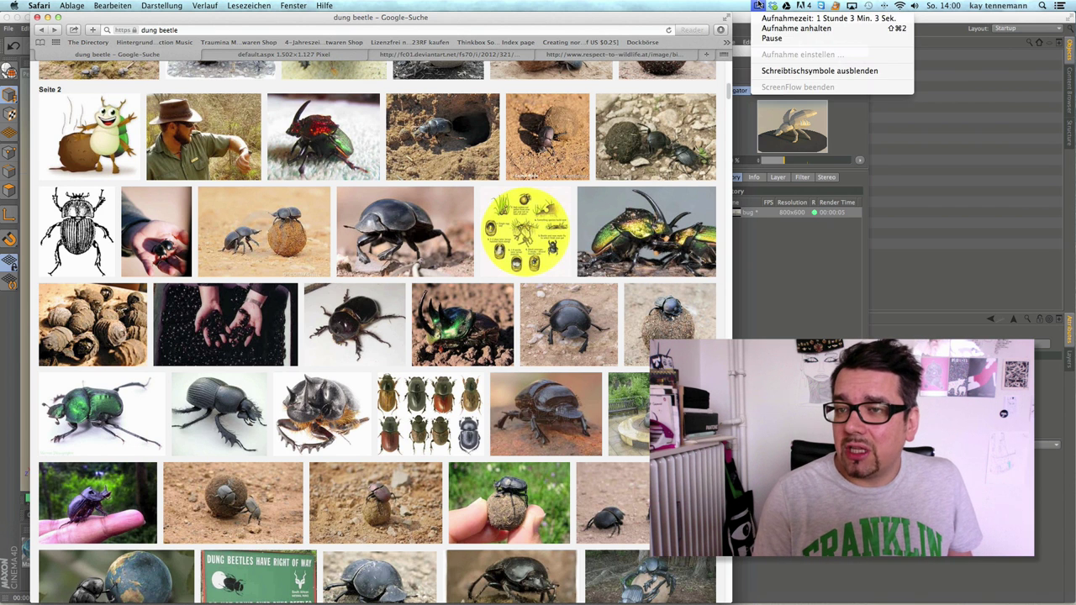
left_click(793, 314)
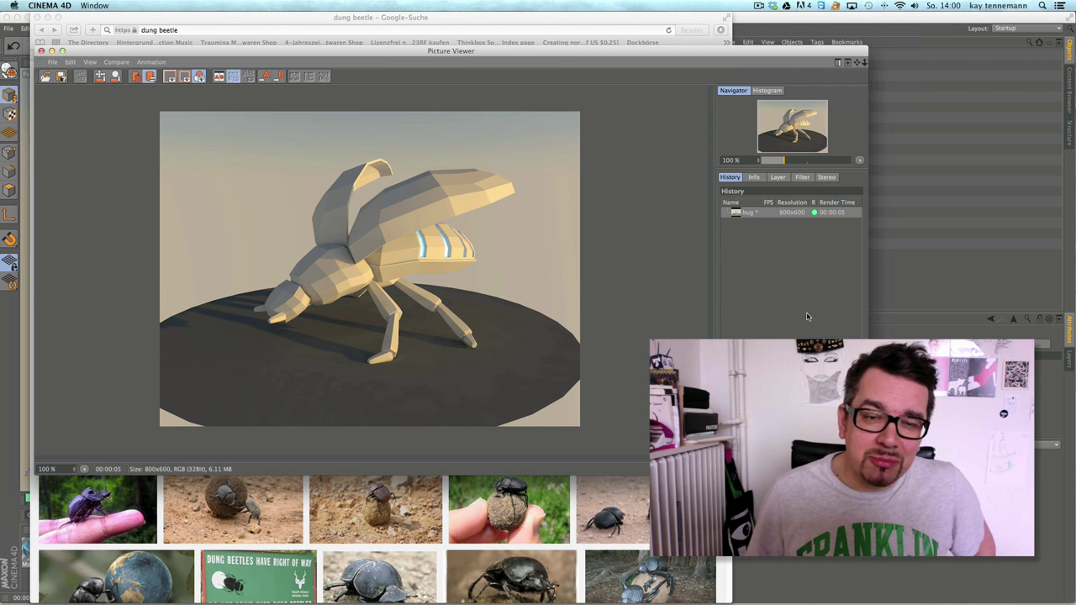